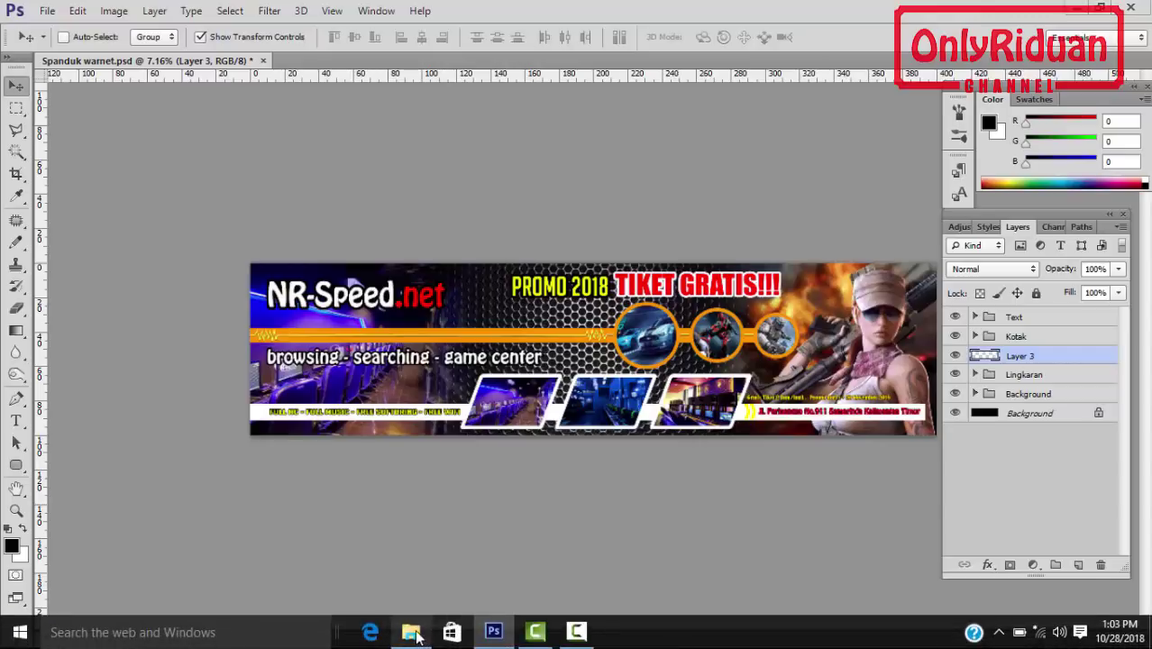
- Start a new document and set its width to 400
click(412, 633)
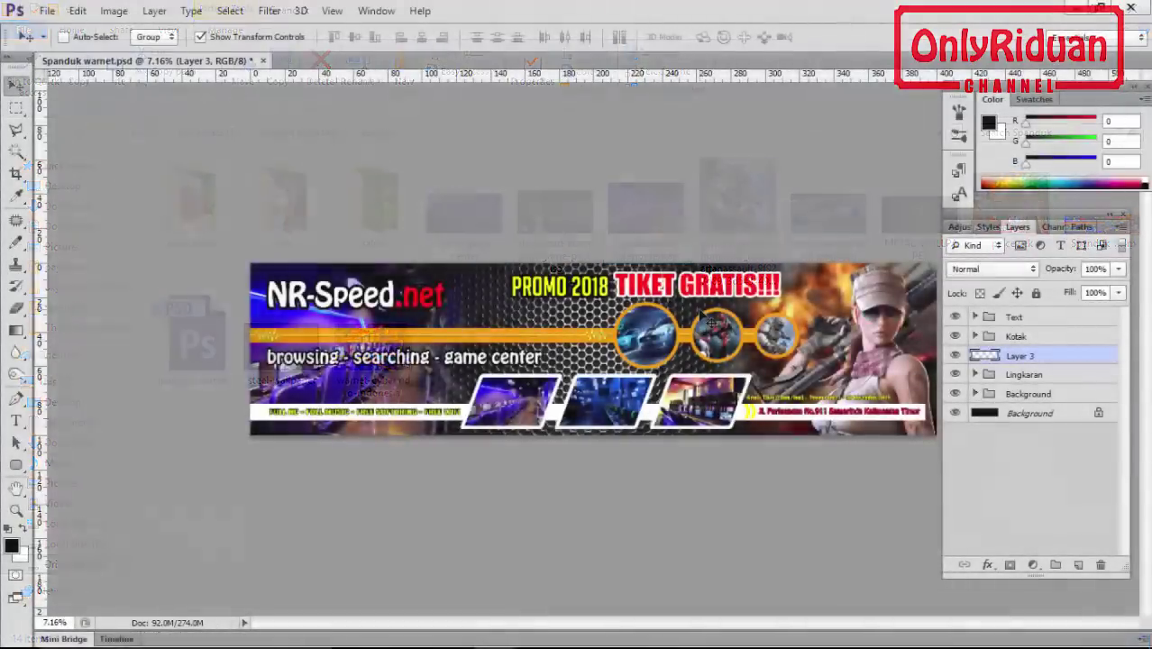
click(47, 11)
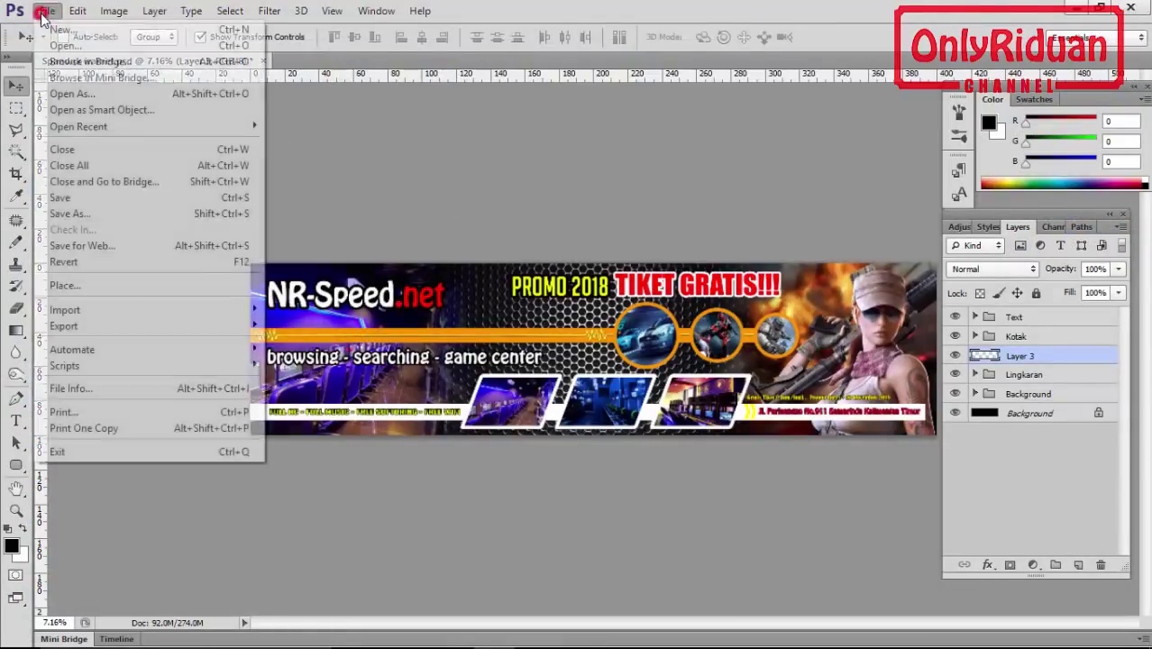
click(51, 28)
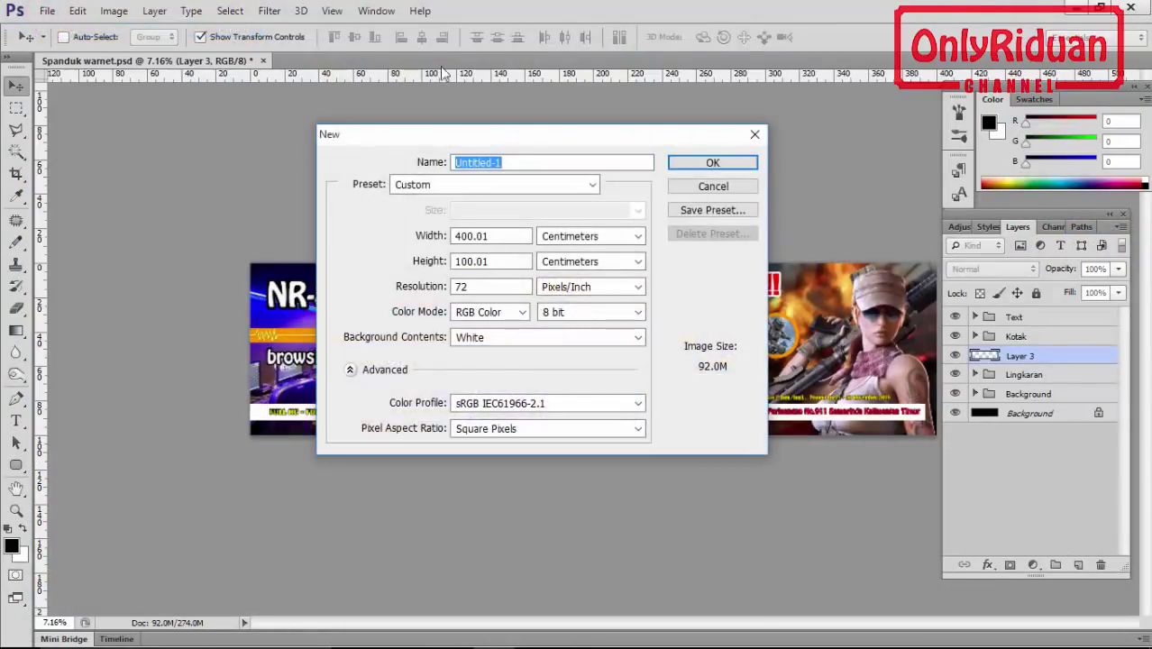
drag(524, 136, 461, 137)
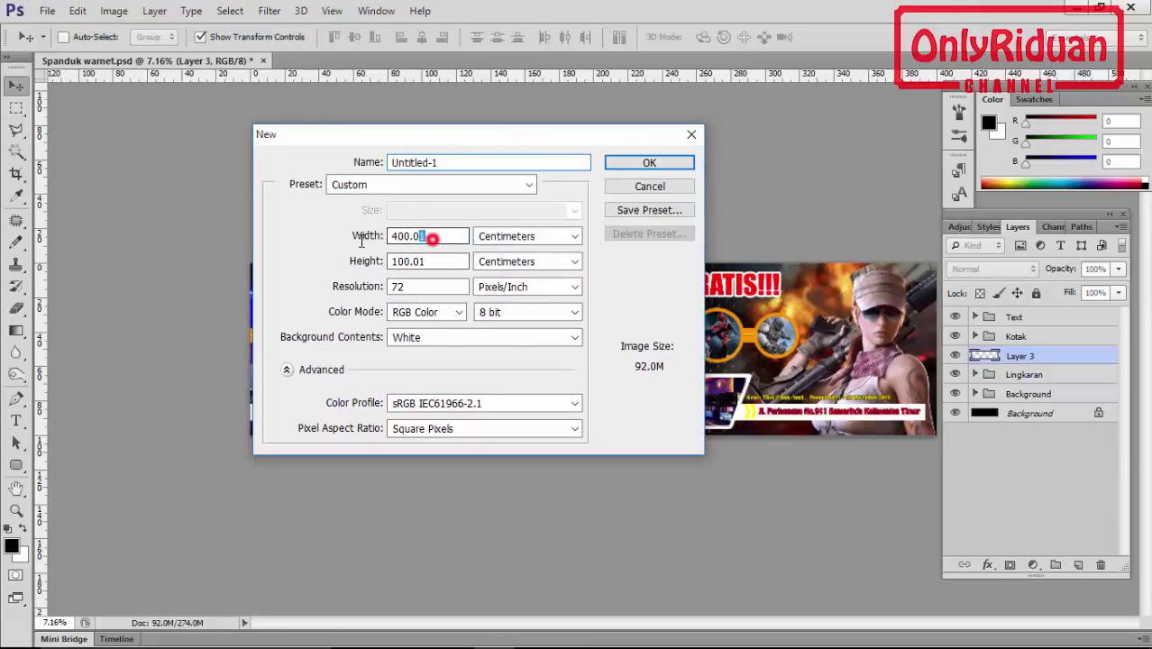
drag(429, 237, 360, 238)
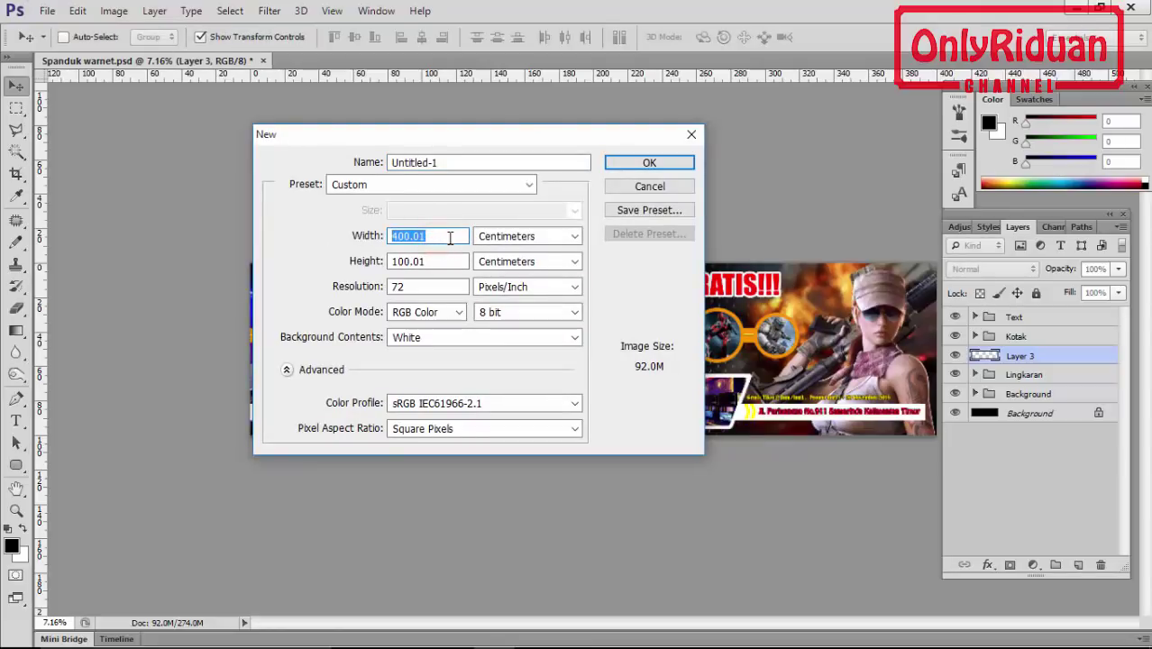
drag(448, 236, 366, 241)
text(400)
key(Tab)
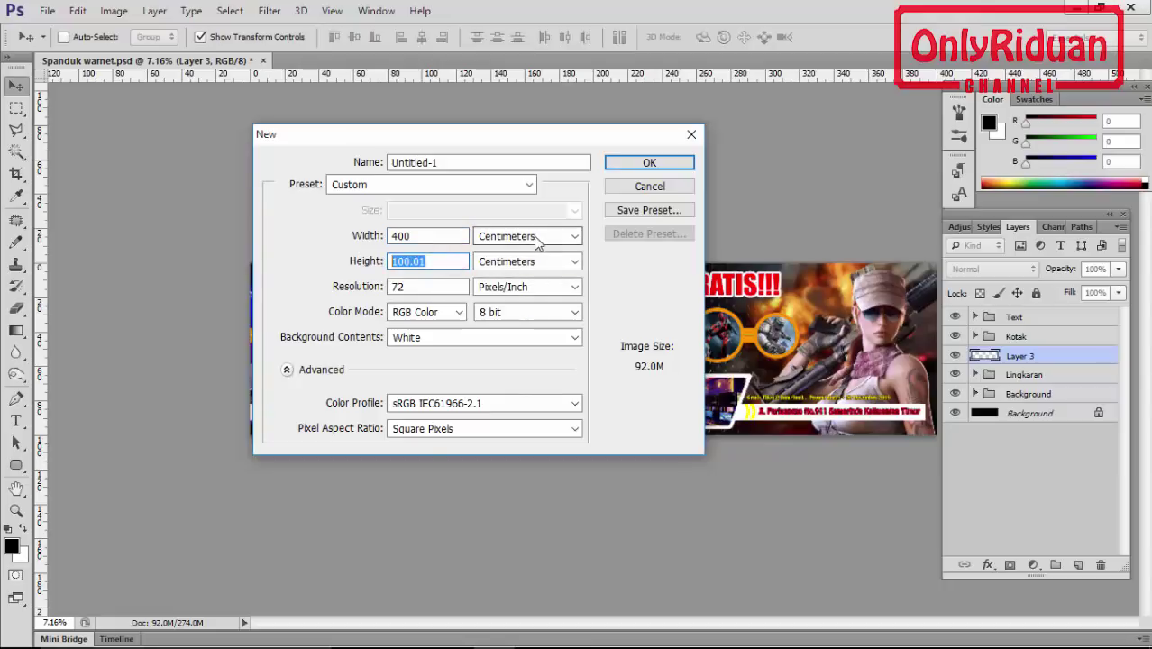
- Keep centimetres as the unit and set the height to 100 cm
click(573, 236)
click(524, 279)
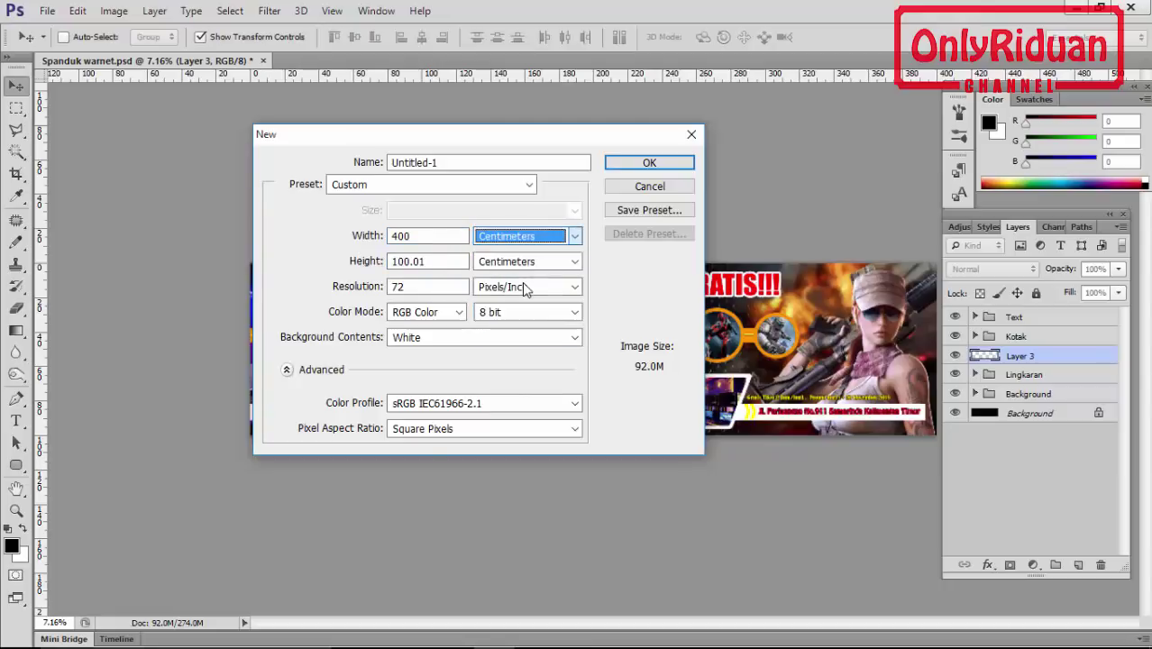
double_click(441, 260)
text(100)
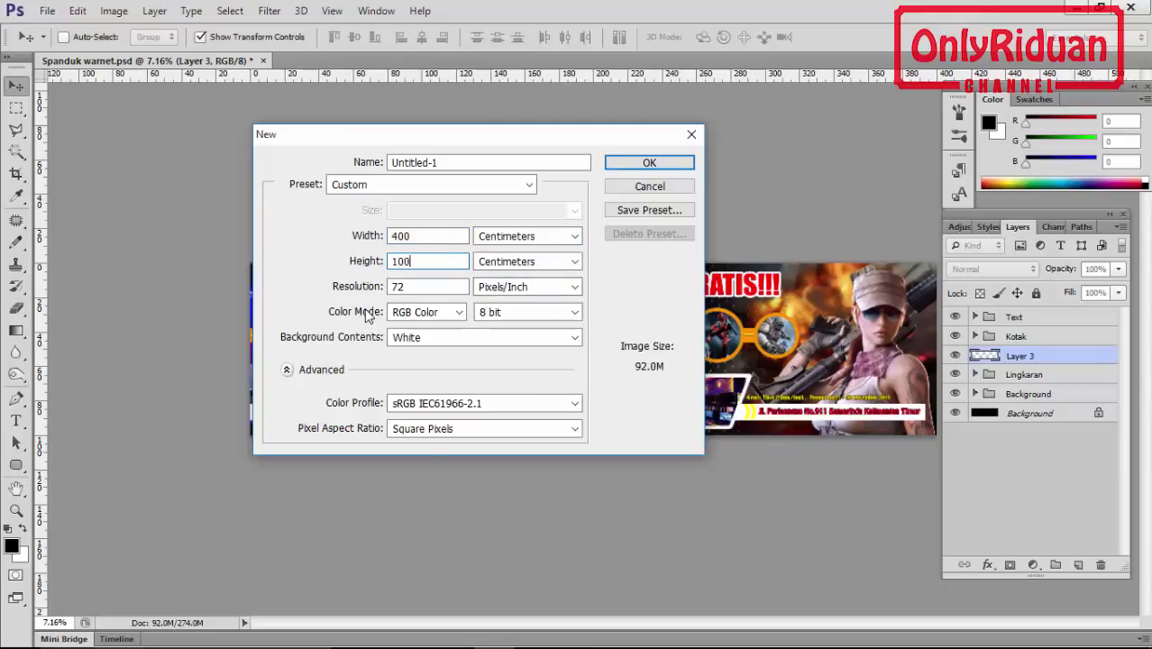
double_click(405, 286)
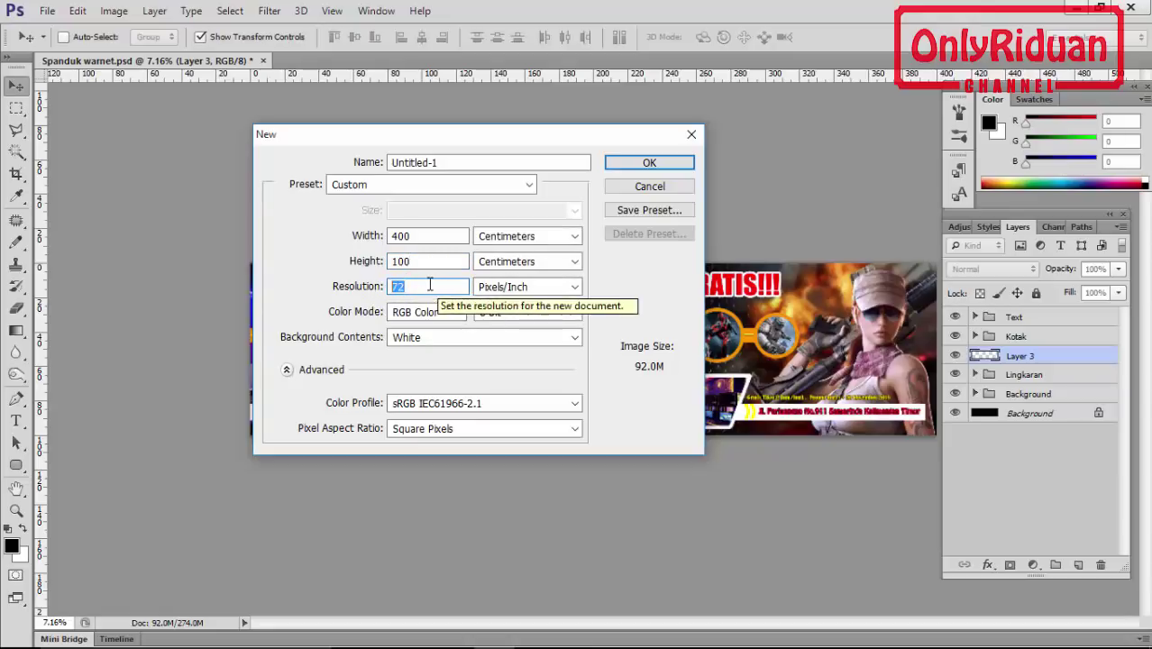
click(438, 285)
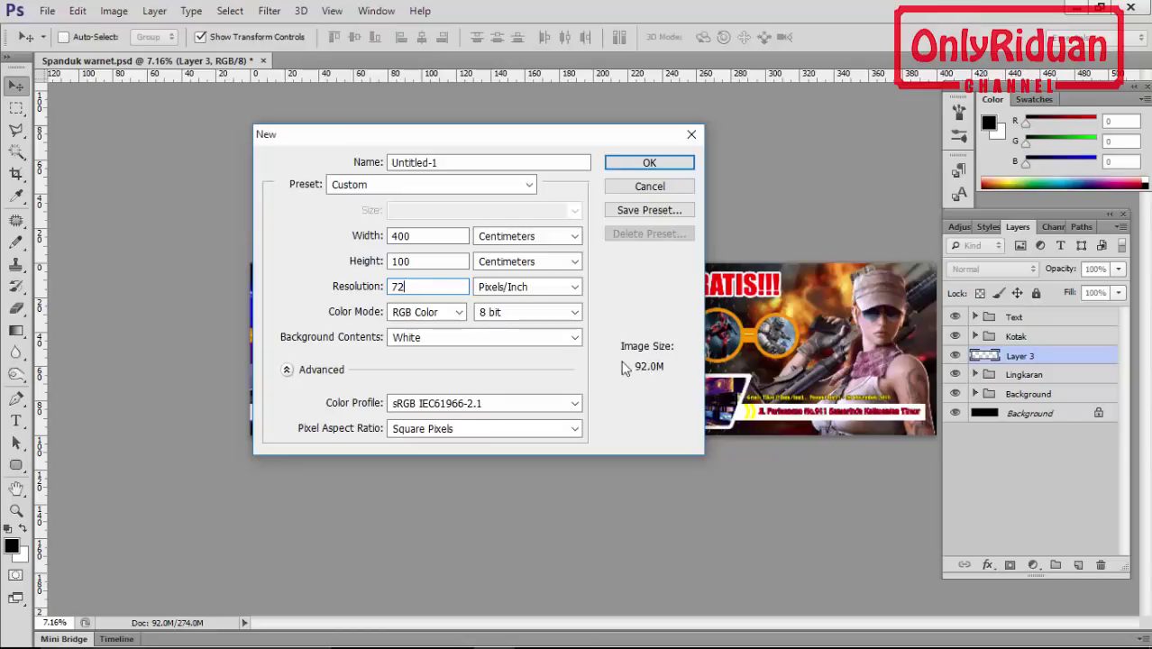
- Set resolution to 72 pixels per inch with a White background, and create the document
double_click(415, 286)
text(3)
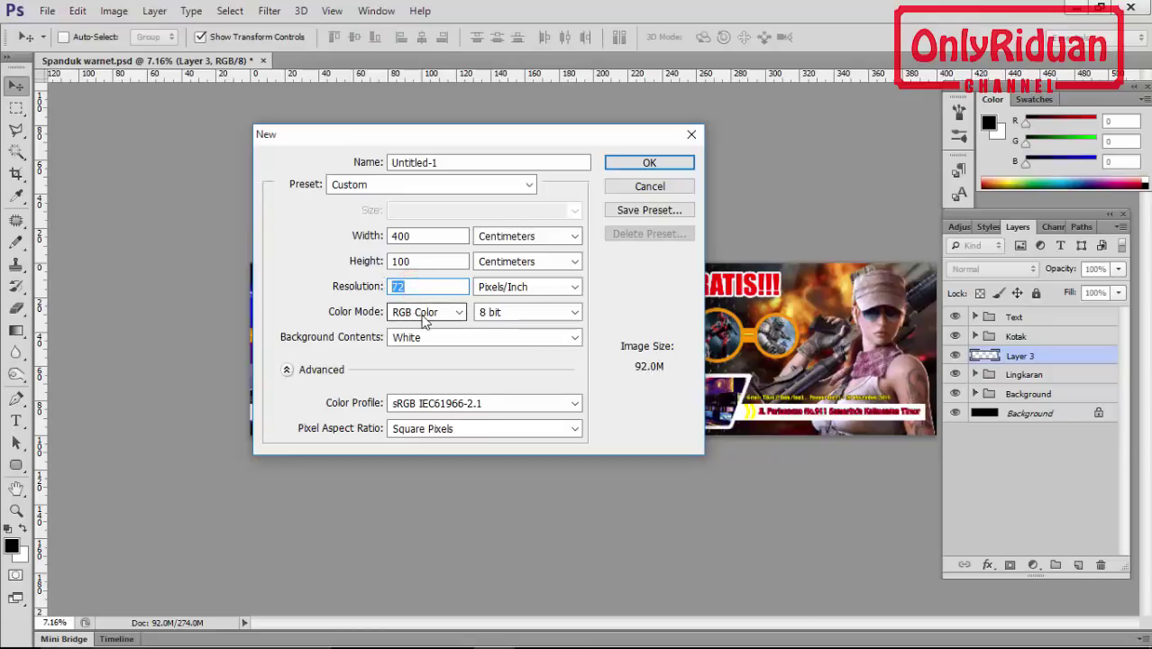
text(00)
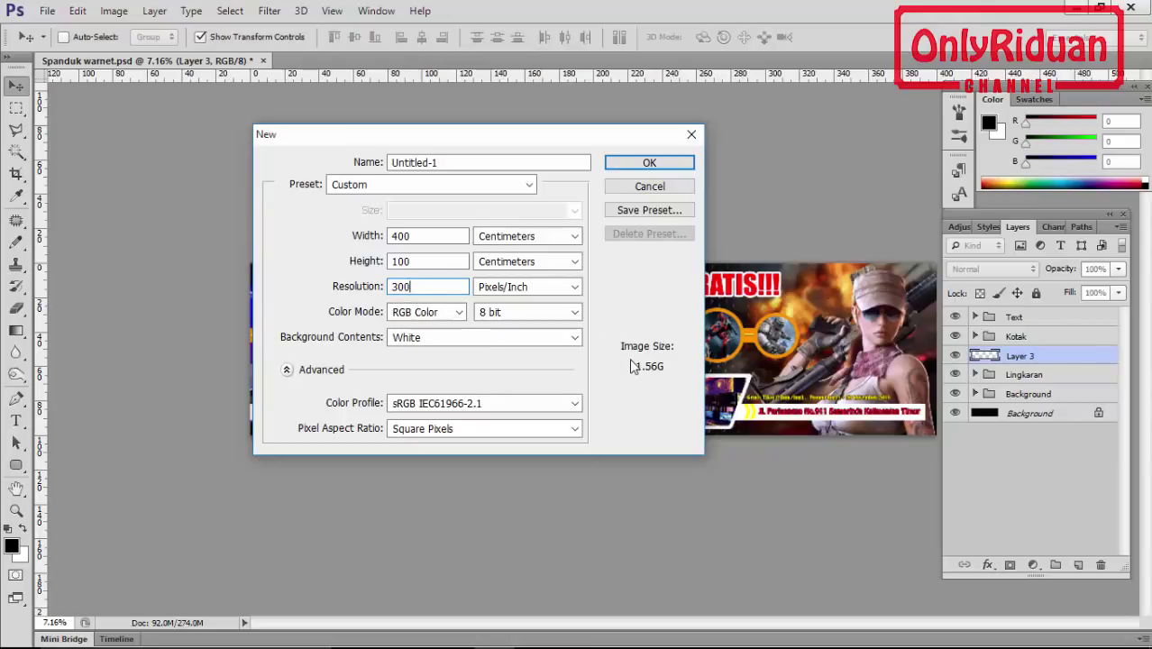
double_click(403, 287)
text(72)
click(390, 343)
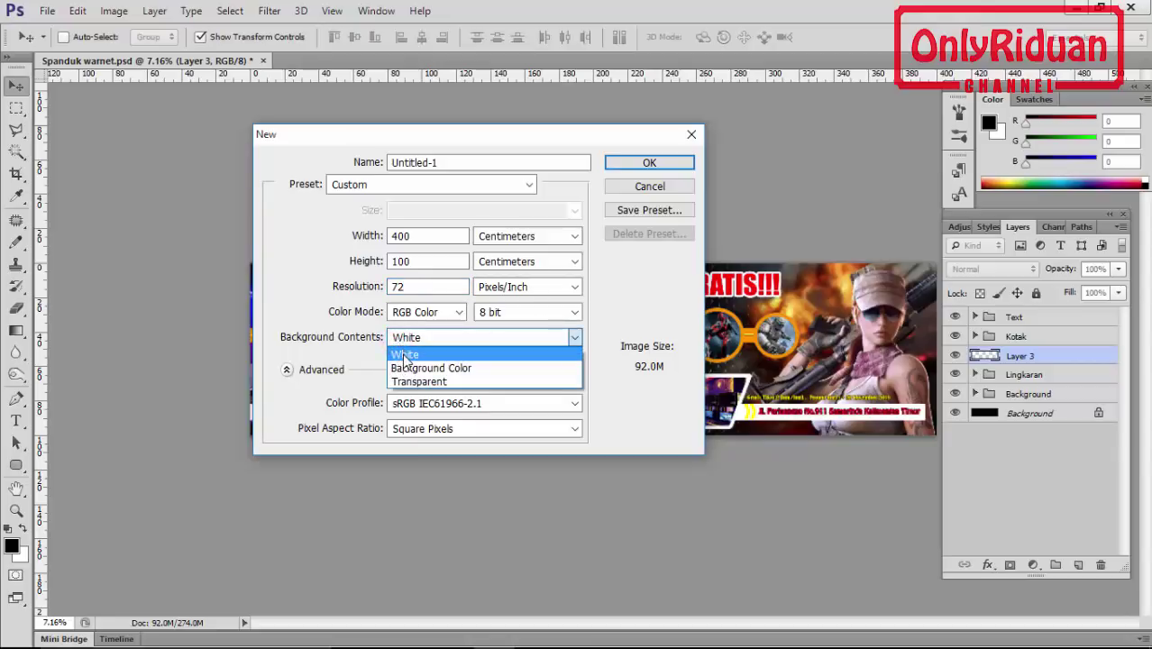
click(404, 356)
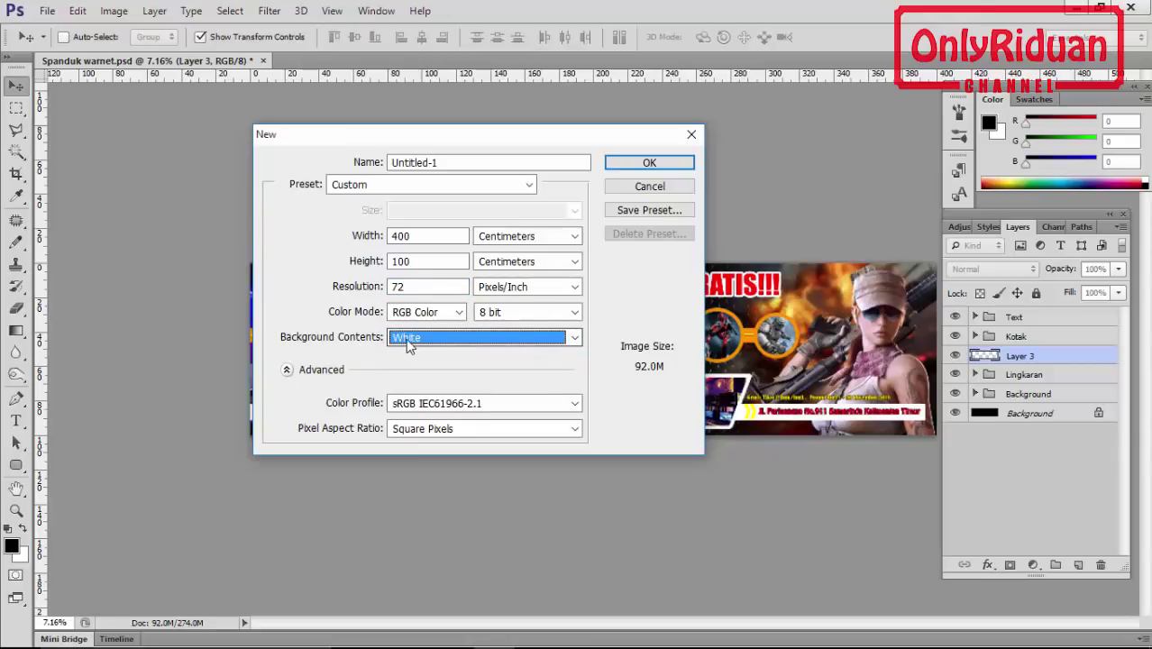
click(651, 163)
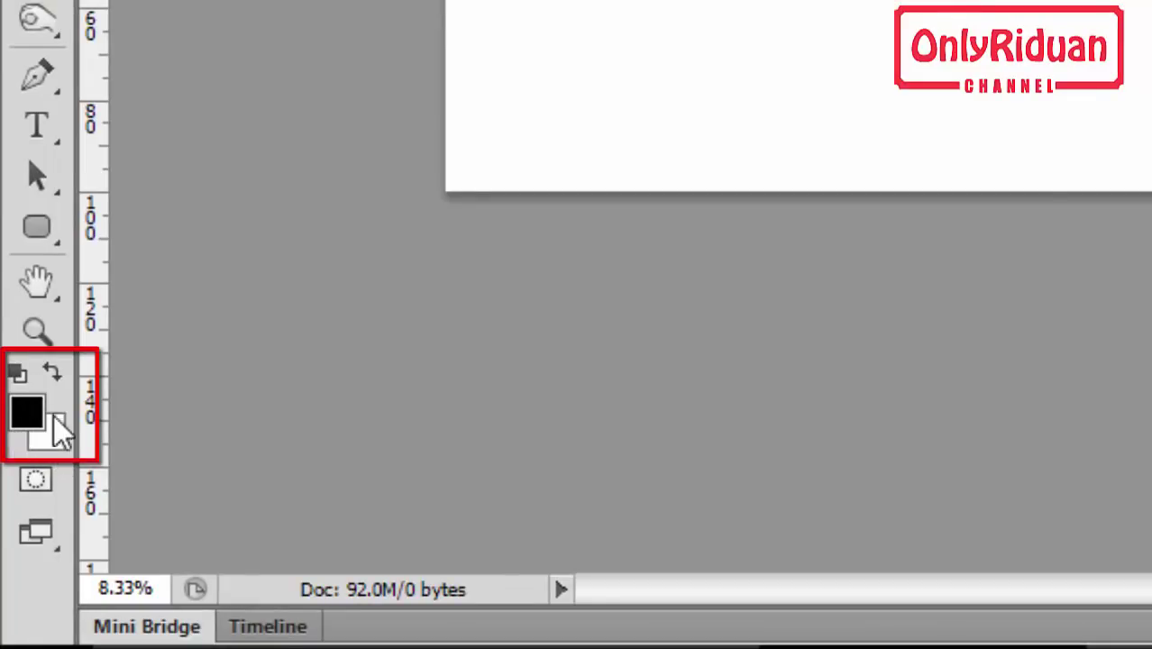
- Swap colours so black is the background, fill the canvas black, and compare against the finished banner
click(52, 371)
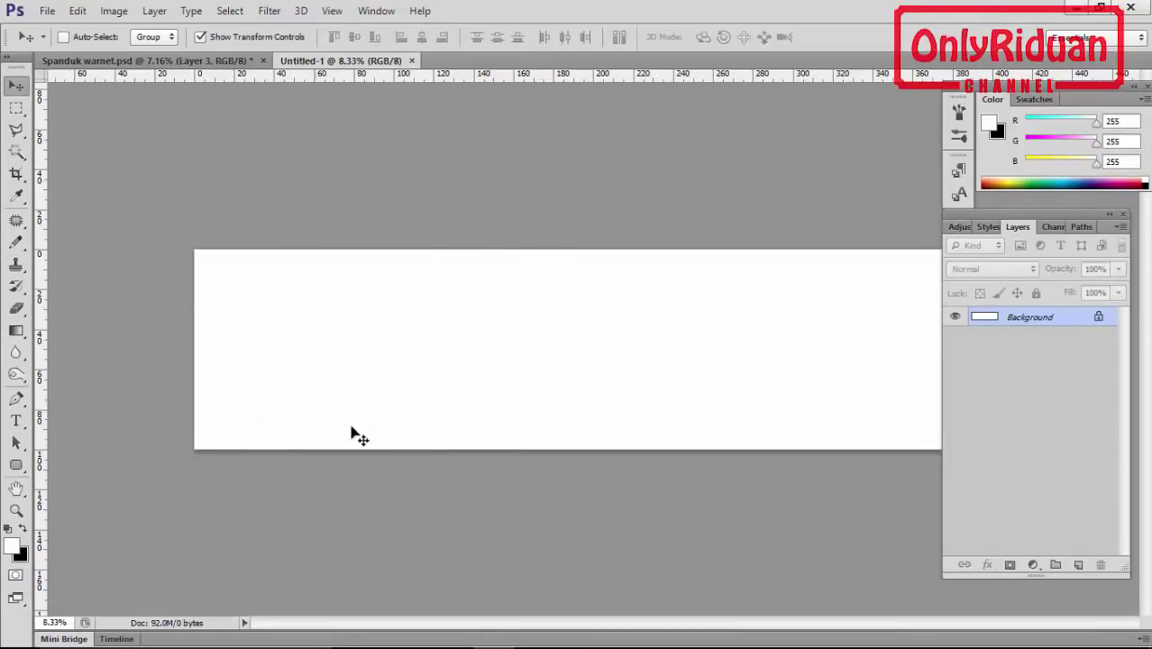
key(ctrl+Delete)
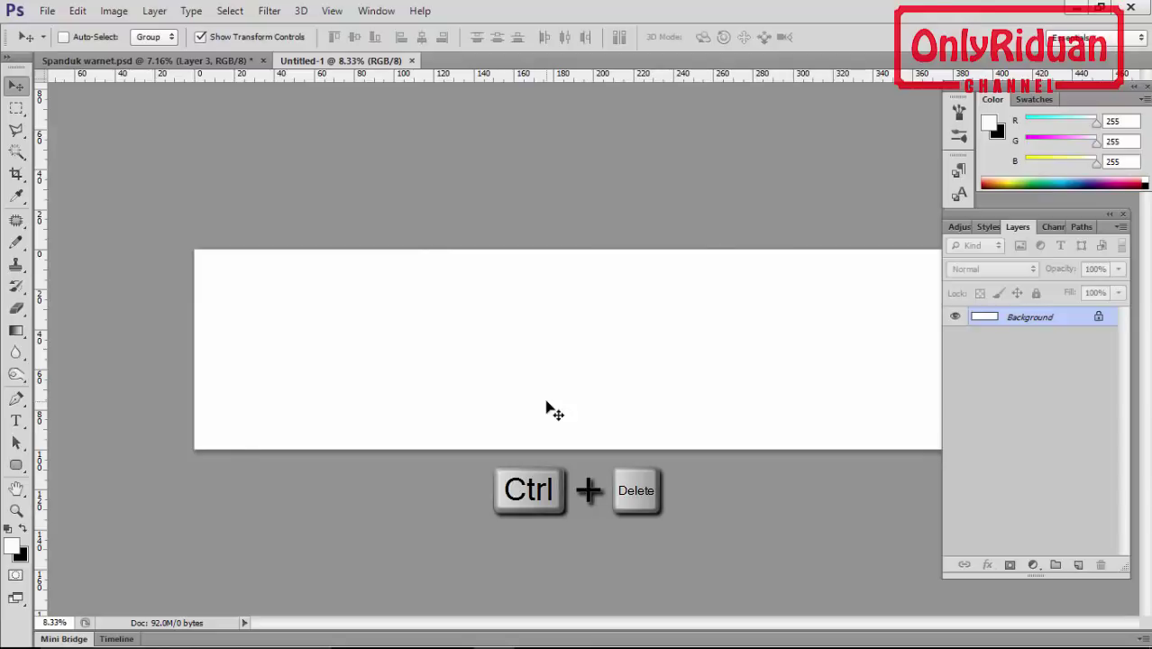
key(ctrl+Delete)
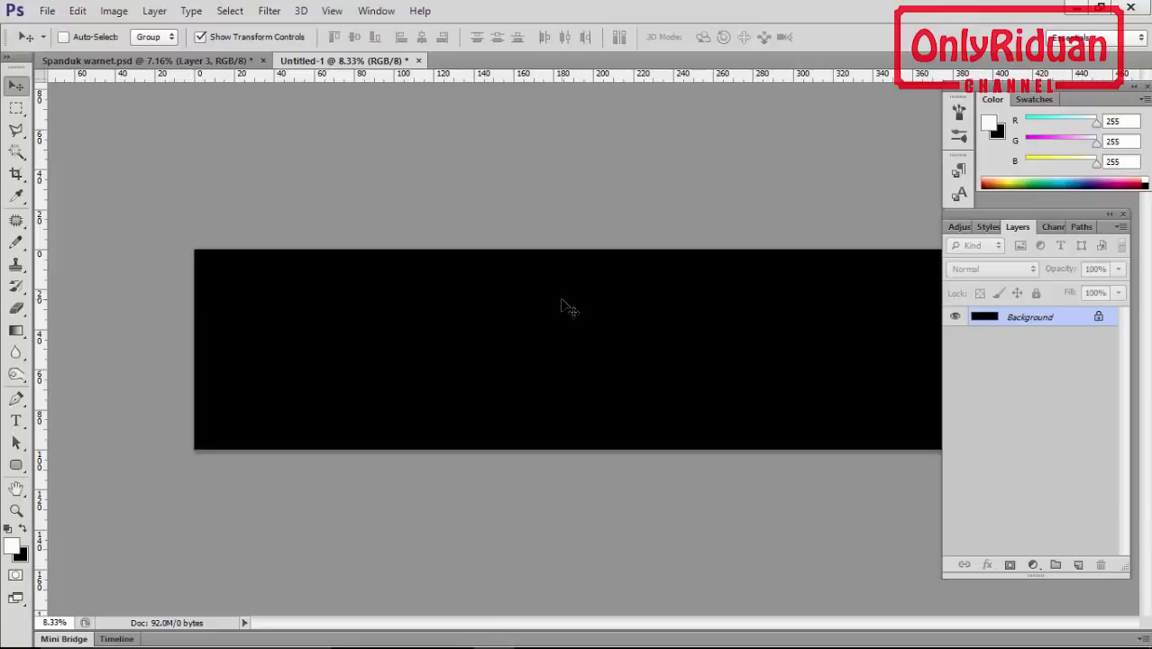
click(216, 61)
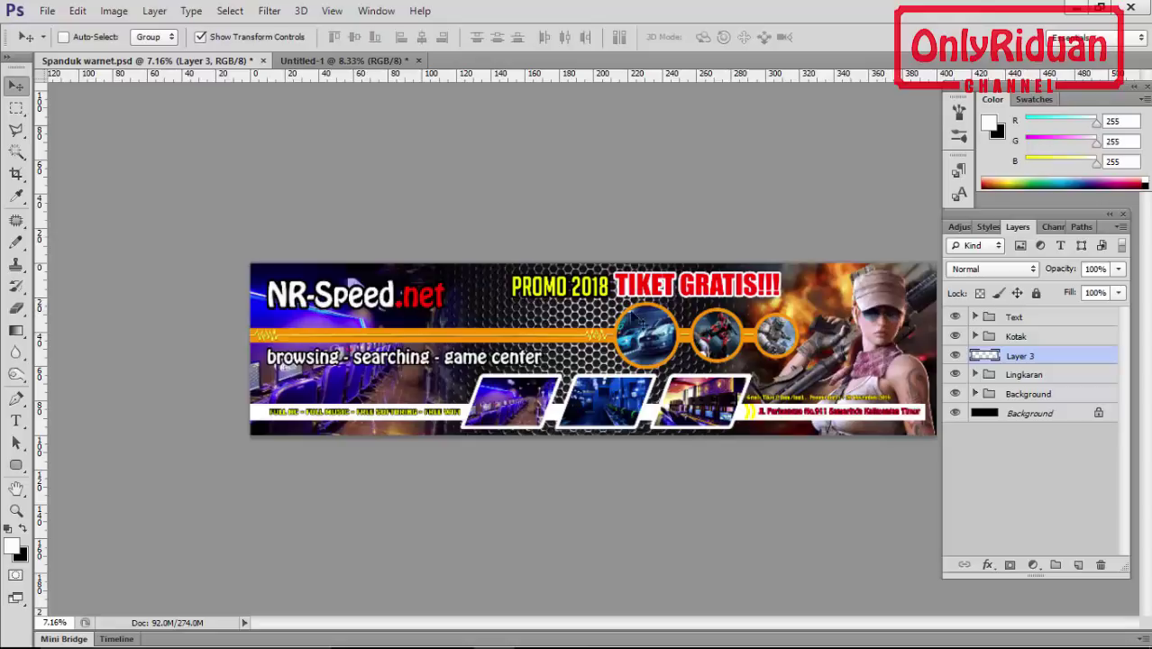
click(325, 61)
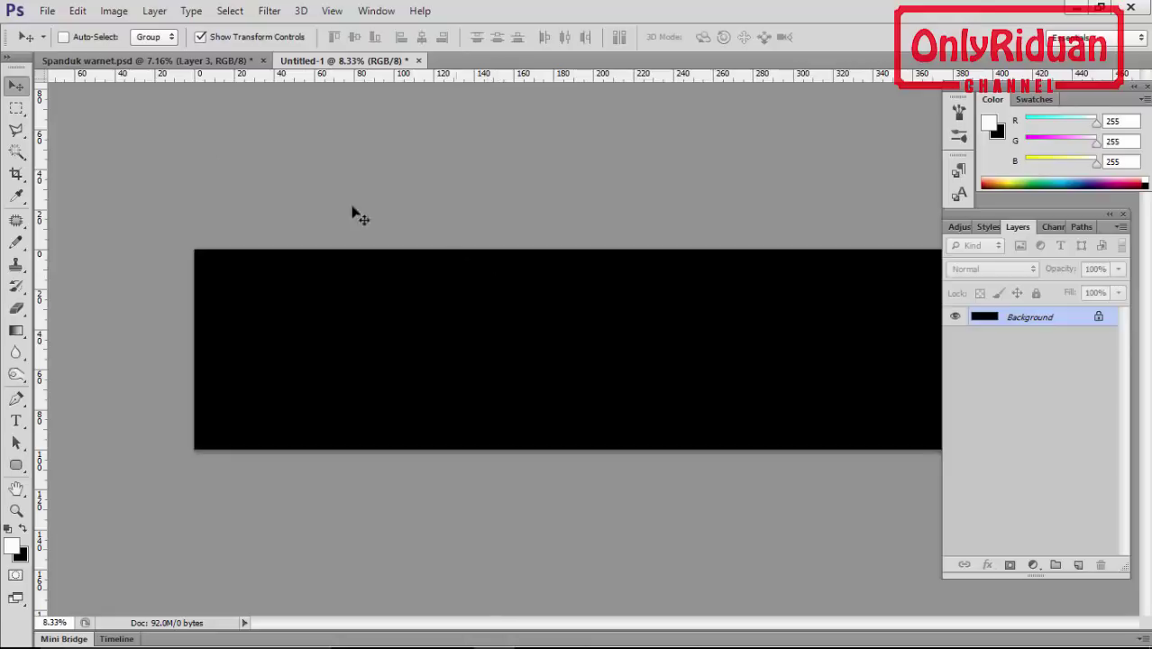
click(49, 12)
click(47, 42)
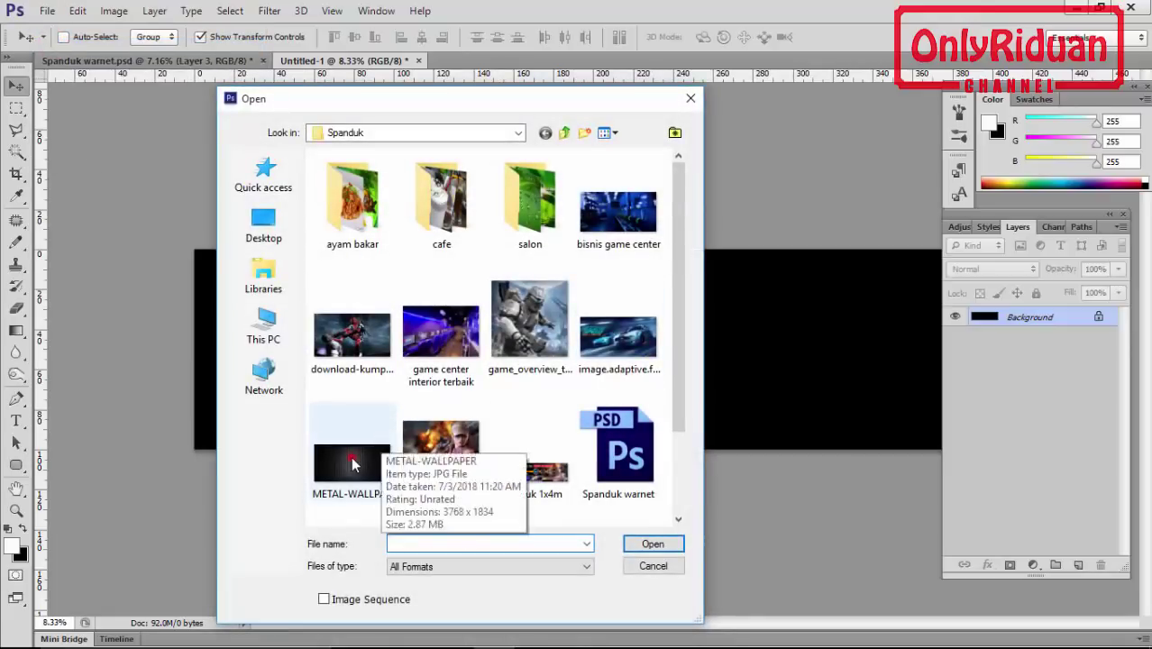
click(356, 455)
click(655, 541)
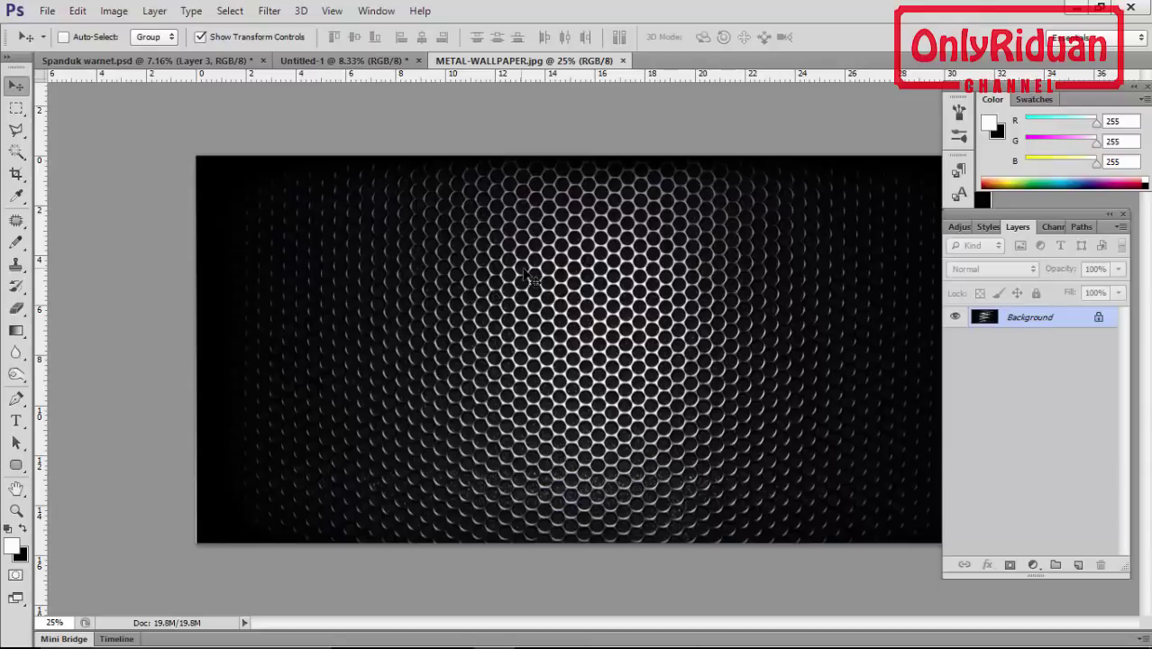
mouse_move(561, 300)
mouse_down()
mouse_move(376, 66)
mouse_move(546, 356)
mouse_up()
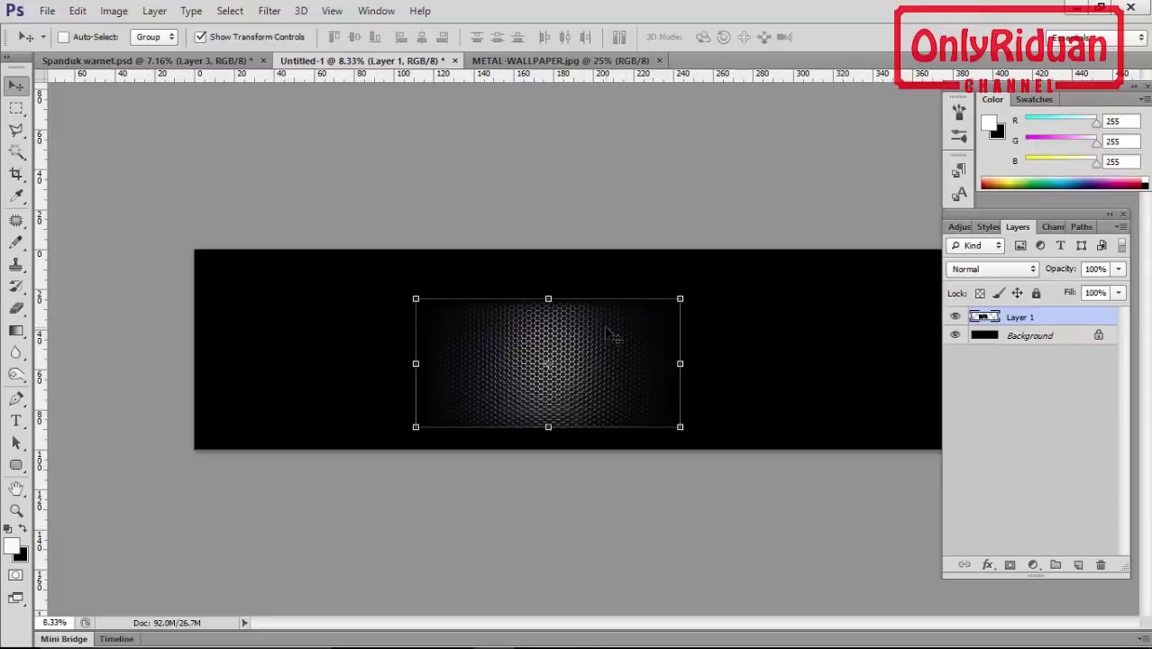
key(Delete)
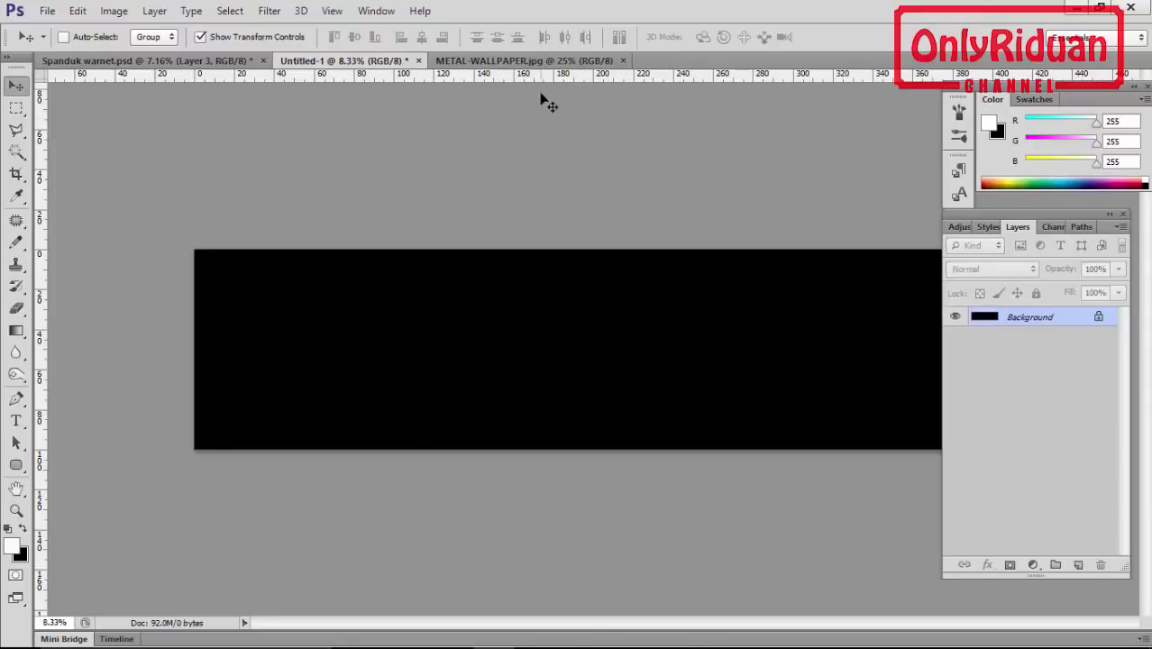
click(536, 61)
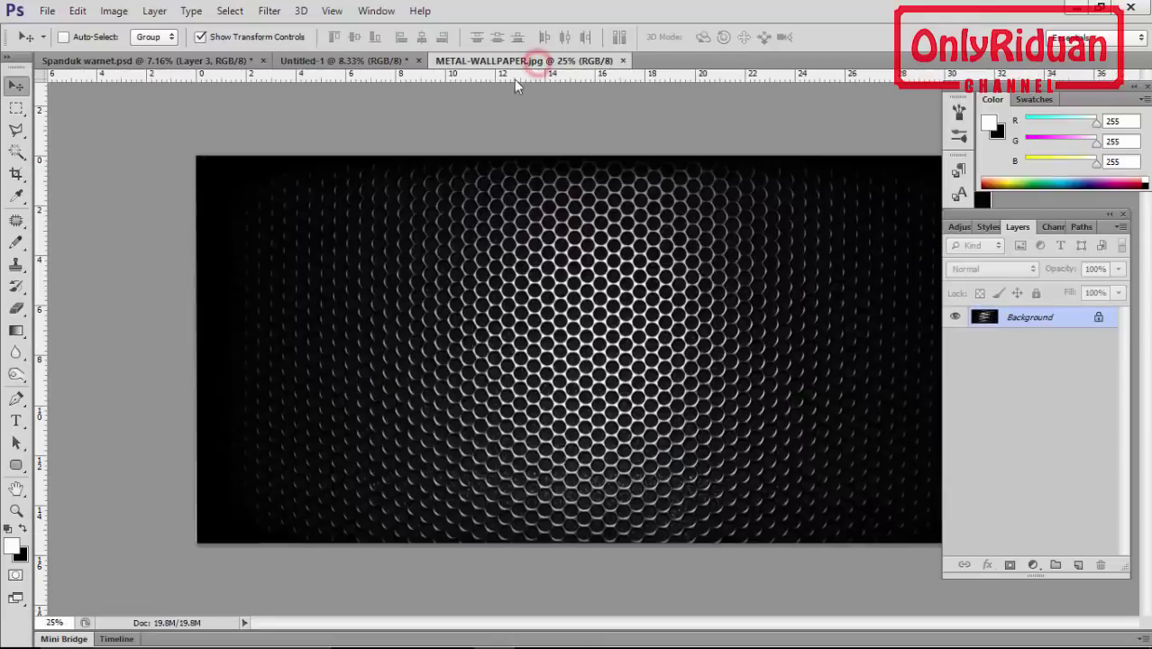
click(622, 60)
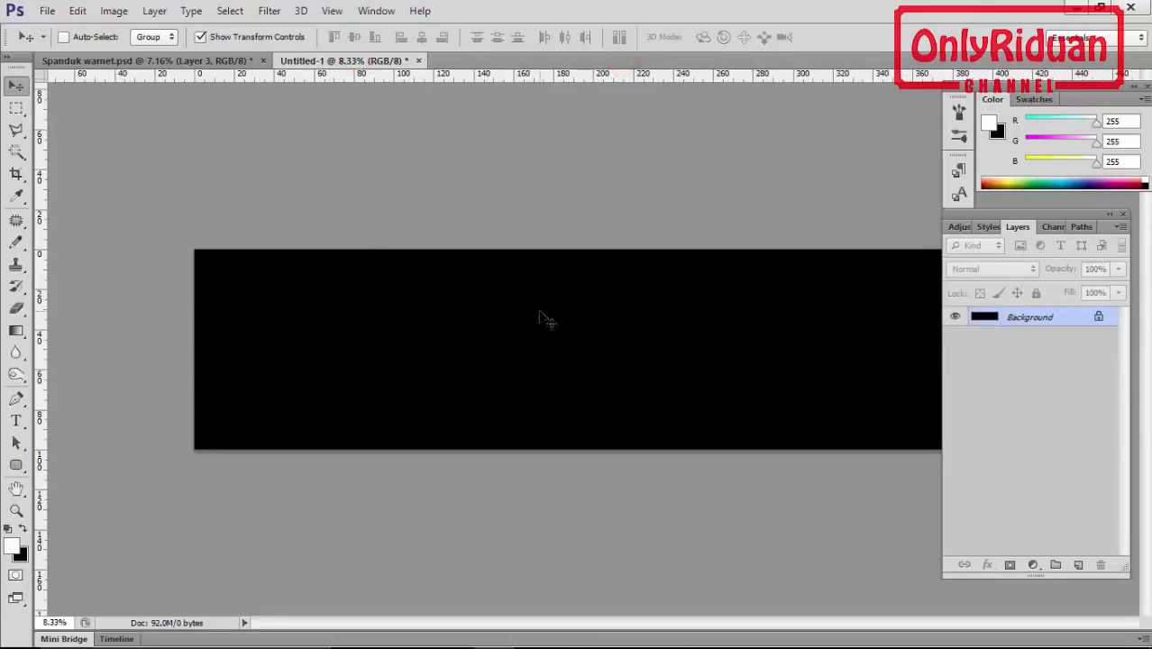
- Place the METAL-WALLPAPER image into the banner
click(47, 13)
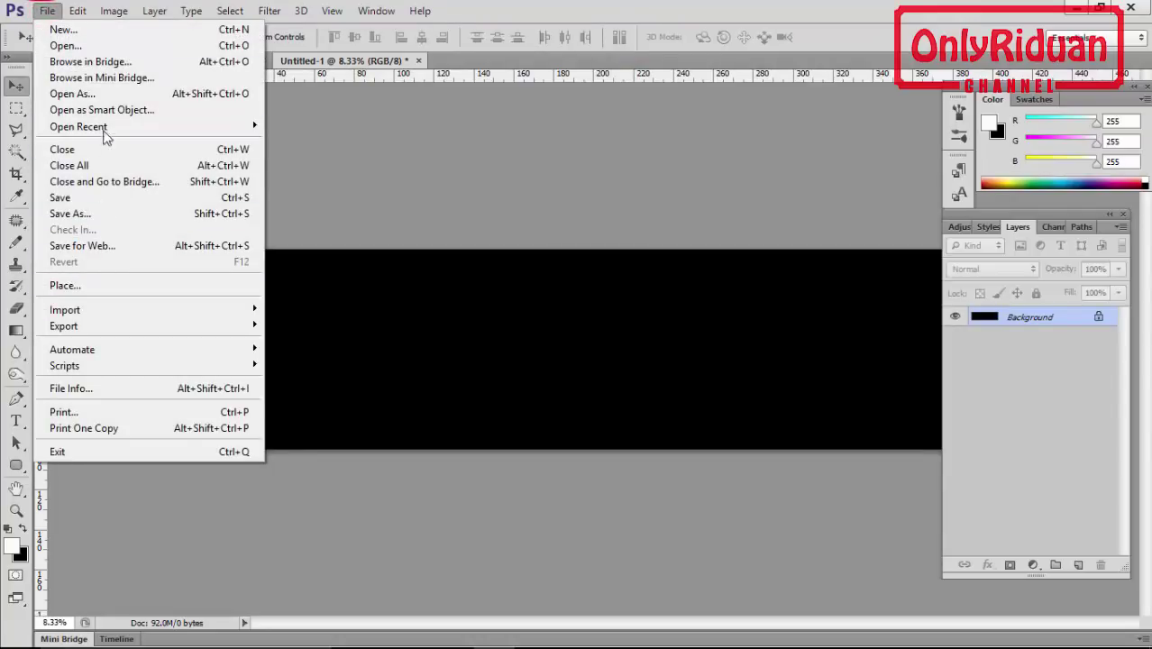
click(81, 290)
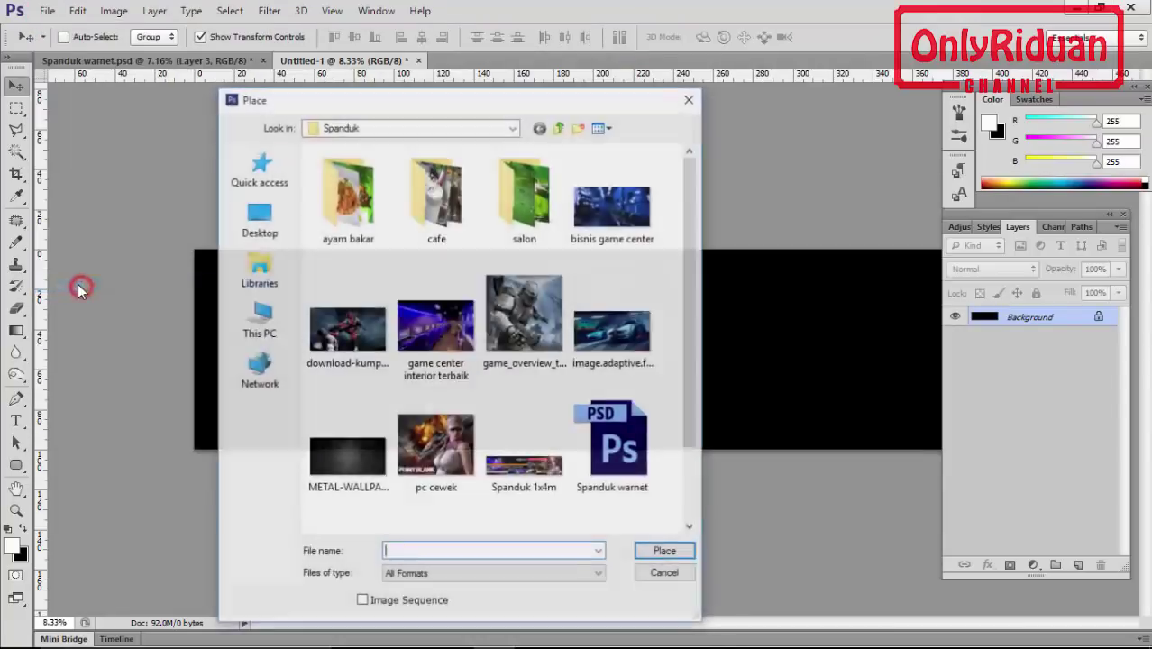
click(351, 455)
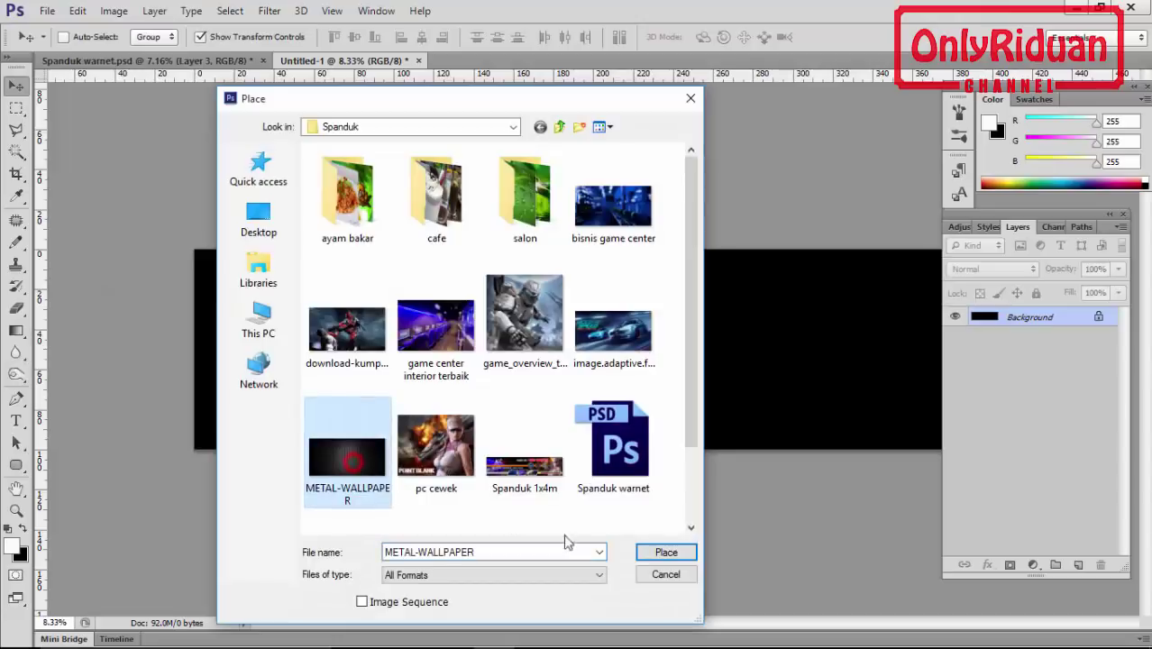
click(666, 554)
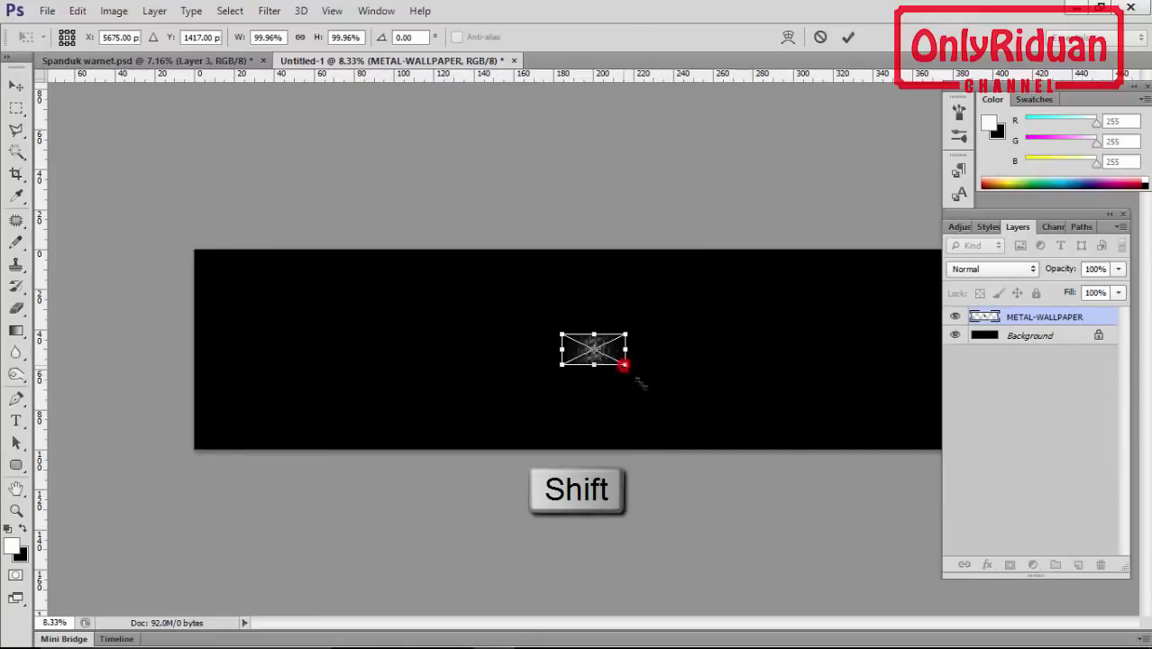
- Scale METAL-WALLPAPER proportionally to about 748% covering the full height, then commit
drag(625, 364, 733, 443)
drag(560, 333, 383, 246)
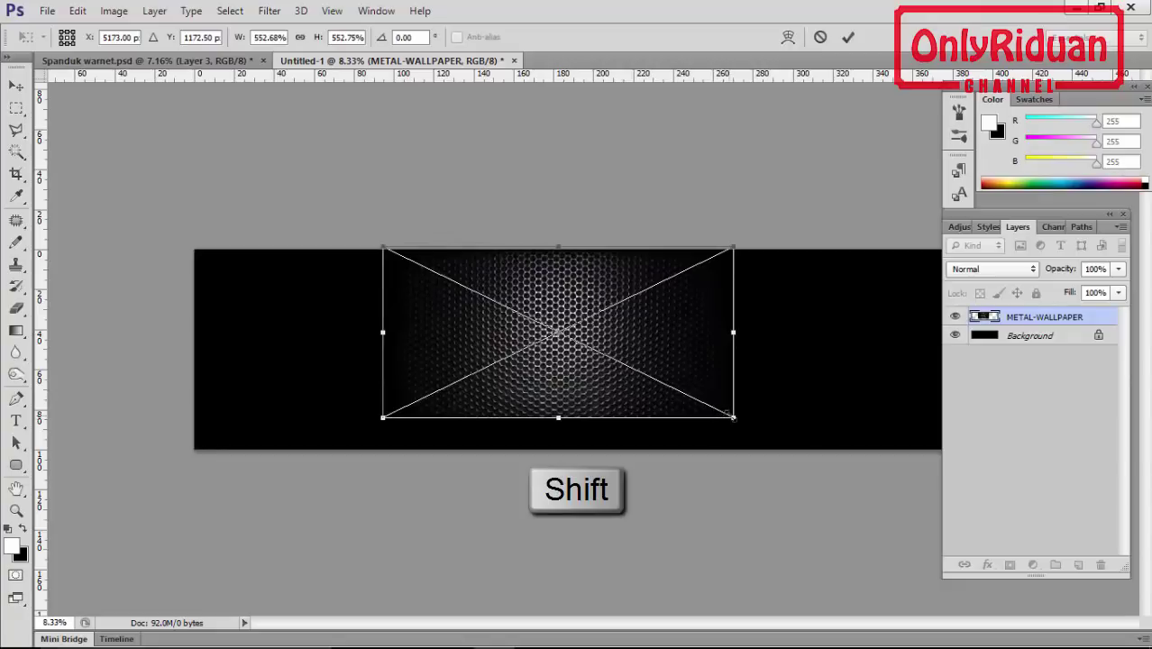
drag(732, 417, 805, 449)
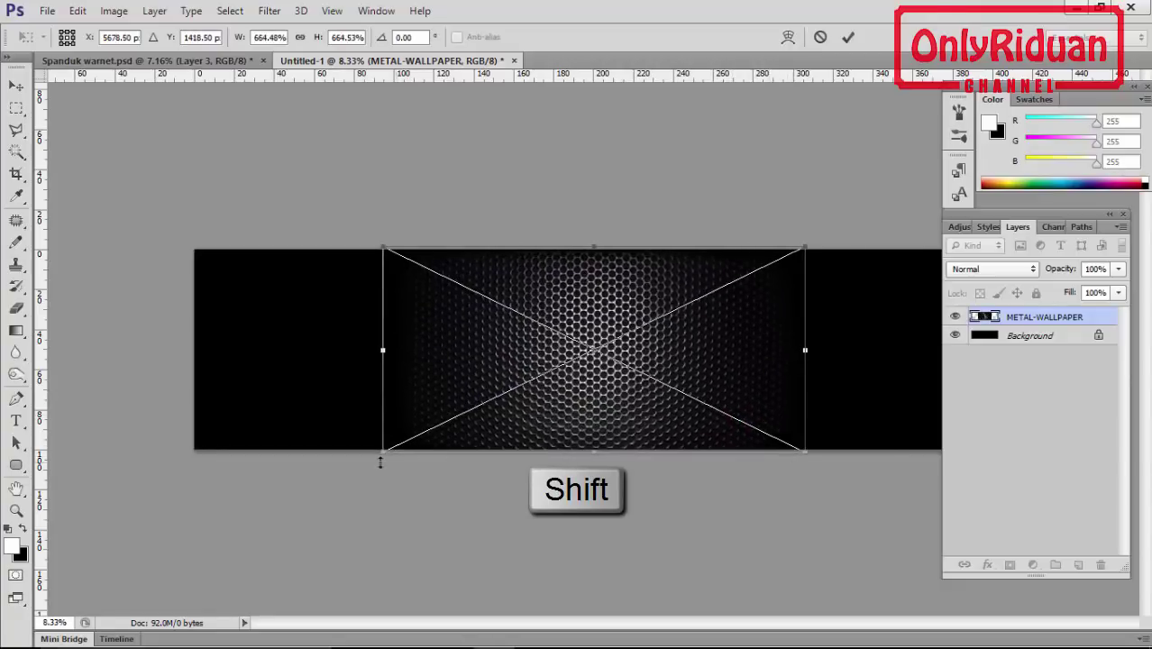
drag(380, 457, 330, 478)
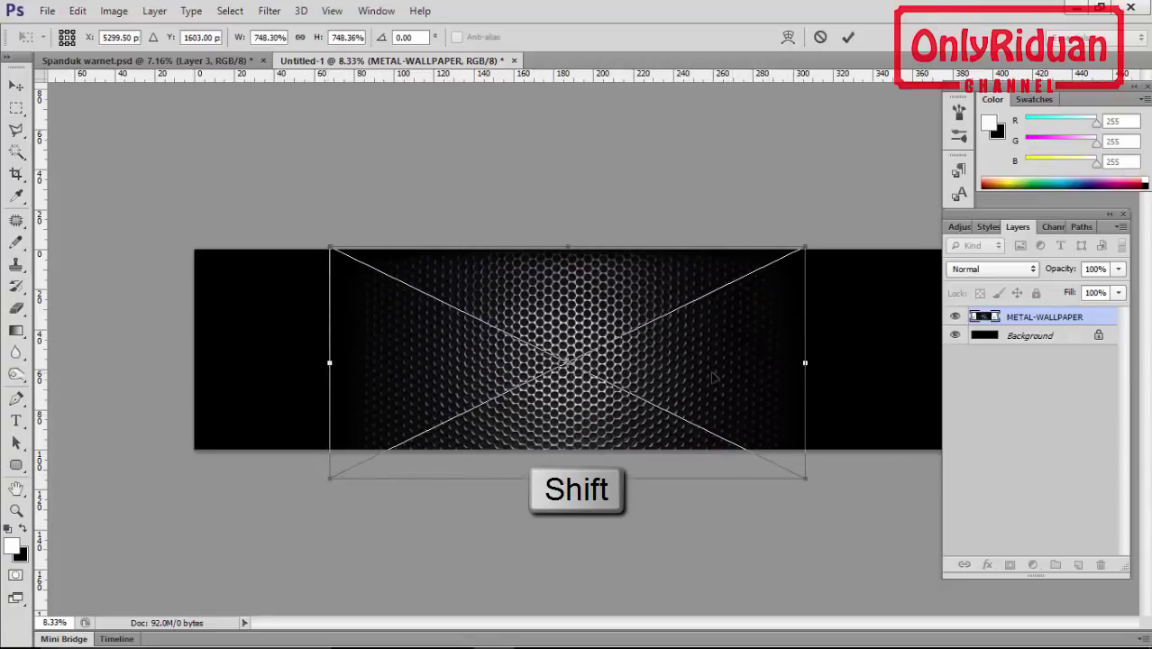
drag(703, 368, 710, 361)
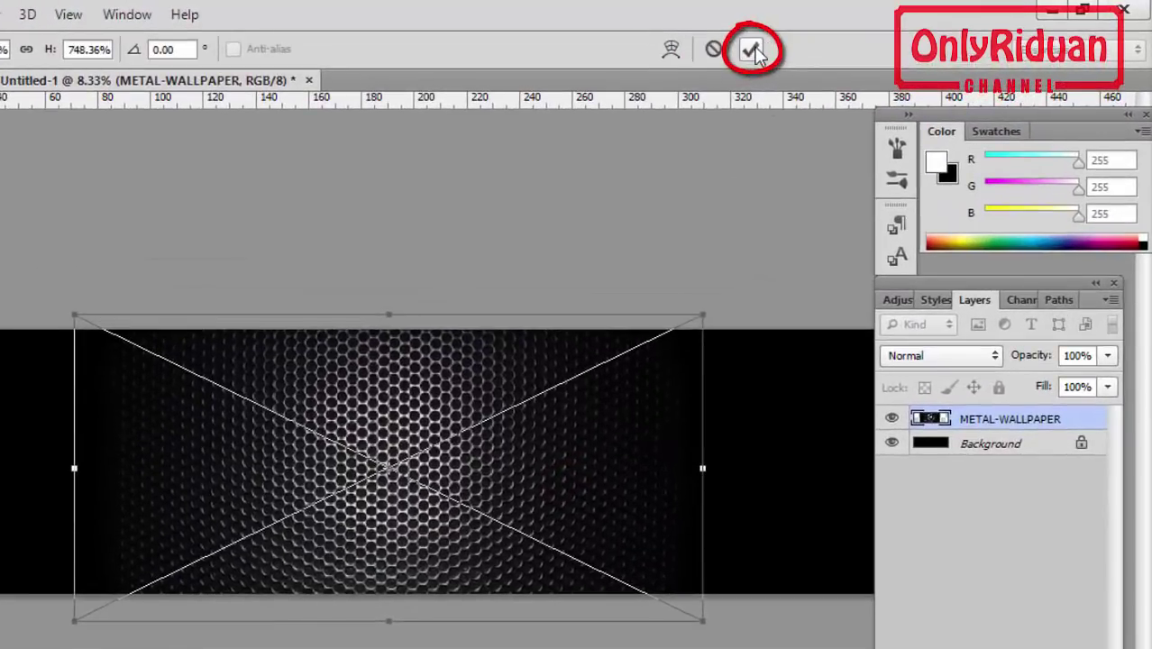
click(754, 48)
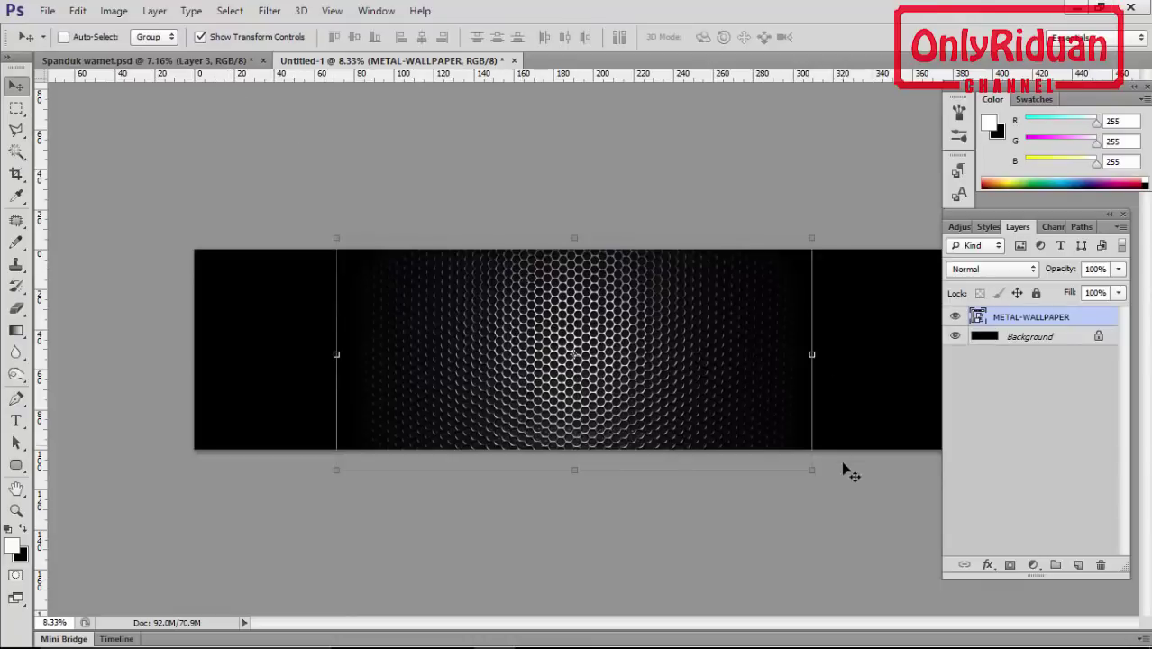
- Turn off Show Transform Controls and add a layer mask to METAL-WALLPAPER
click(201, 39)
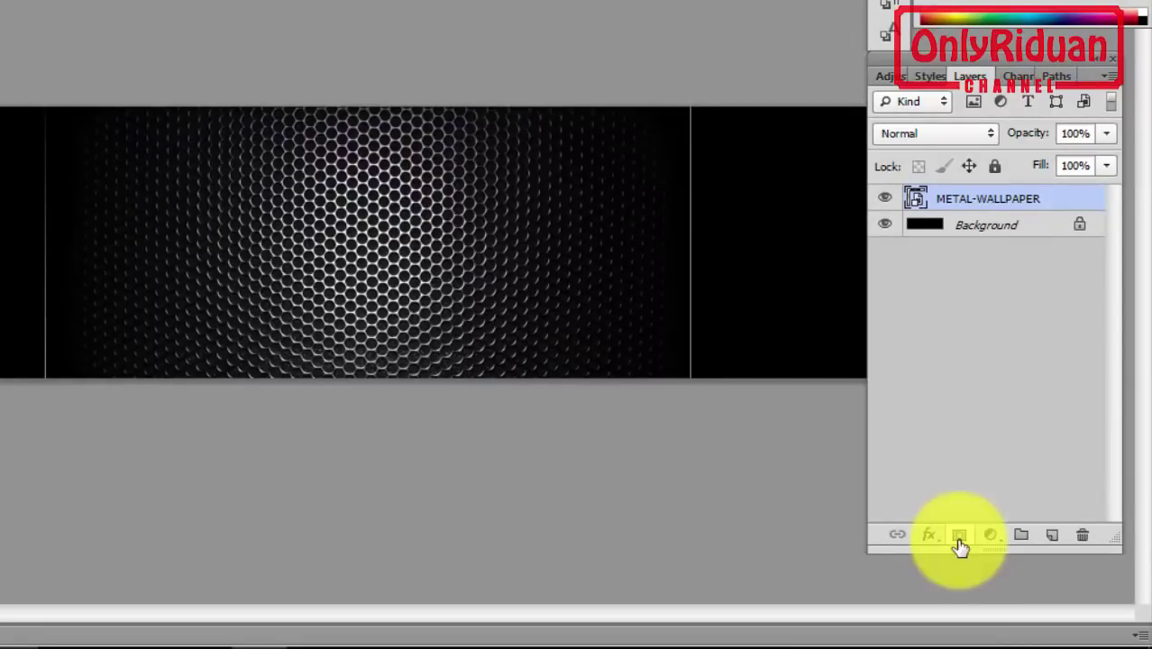
click(960, 538)
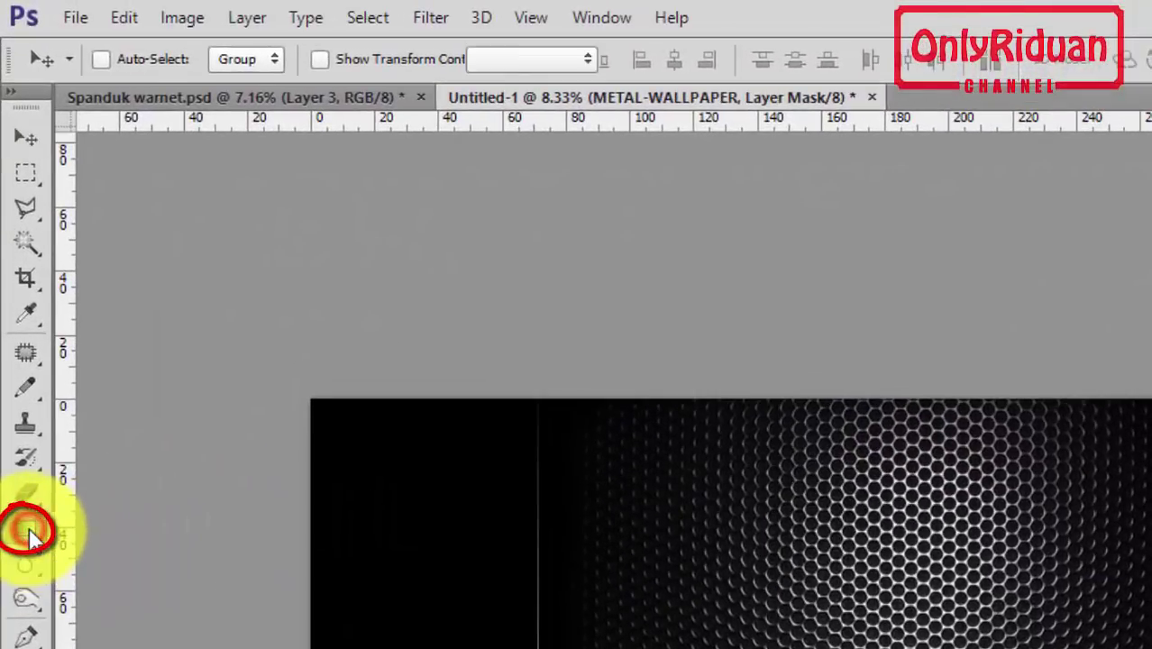
- Select the Gradient tool with the black-to-transparent preset
drag(29, 532, 111, 540)
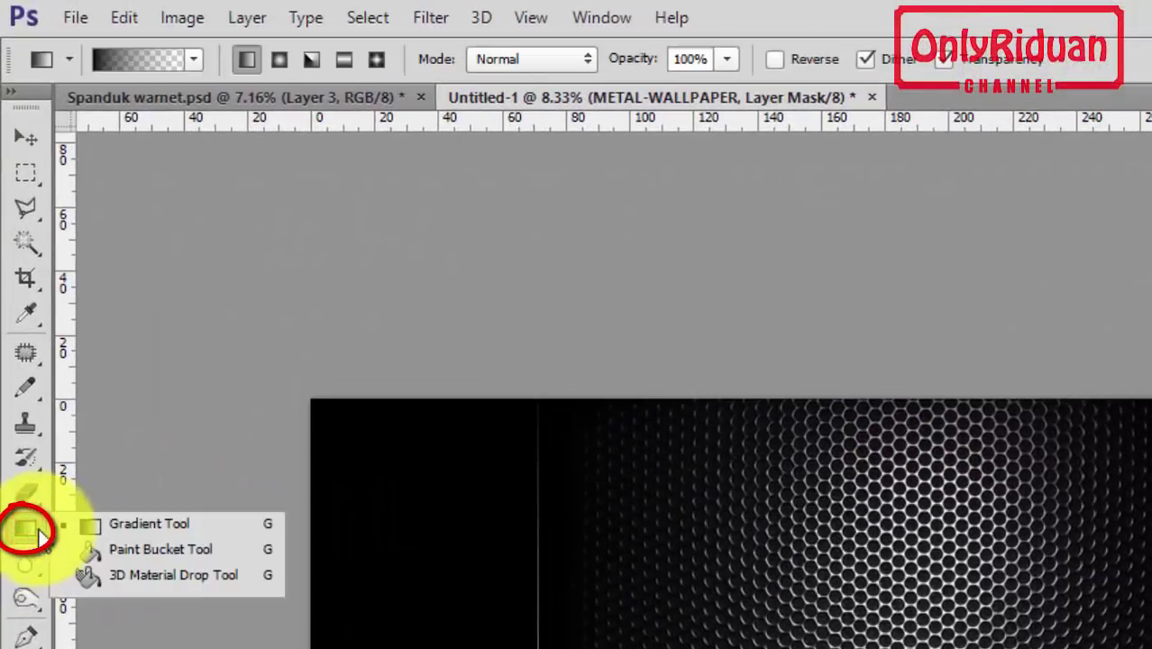
click(138, 525)
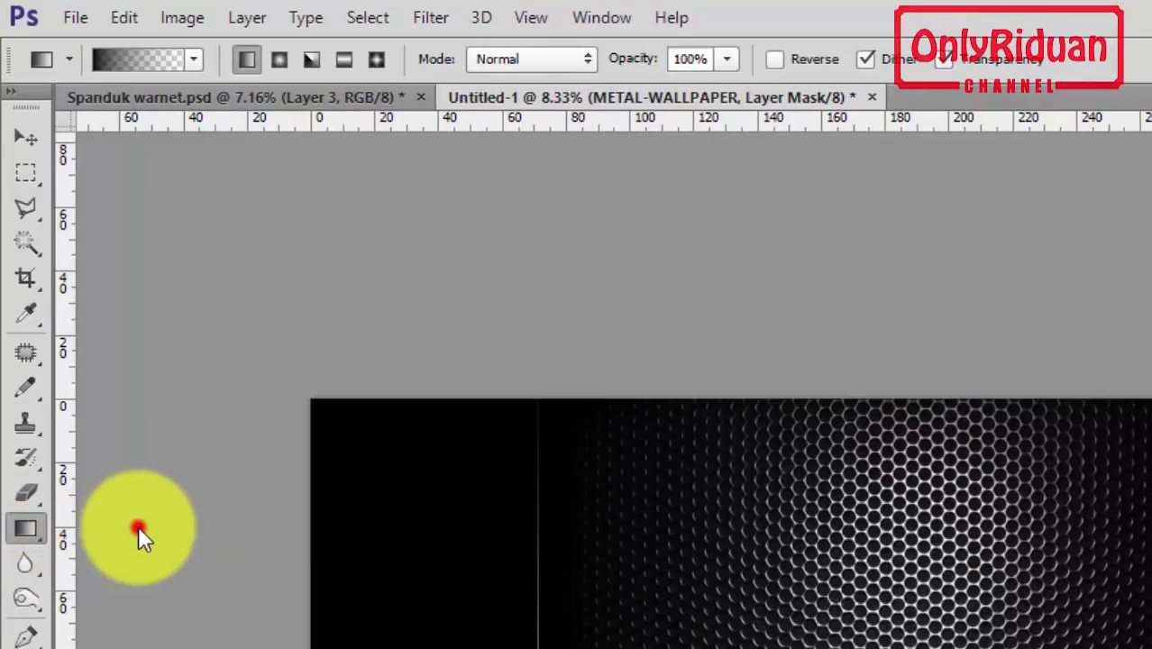
click(193, 59)
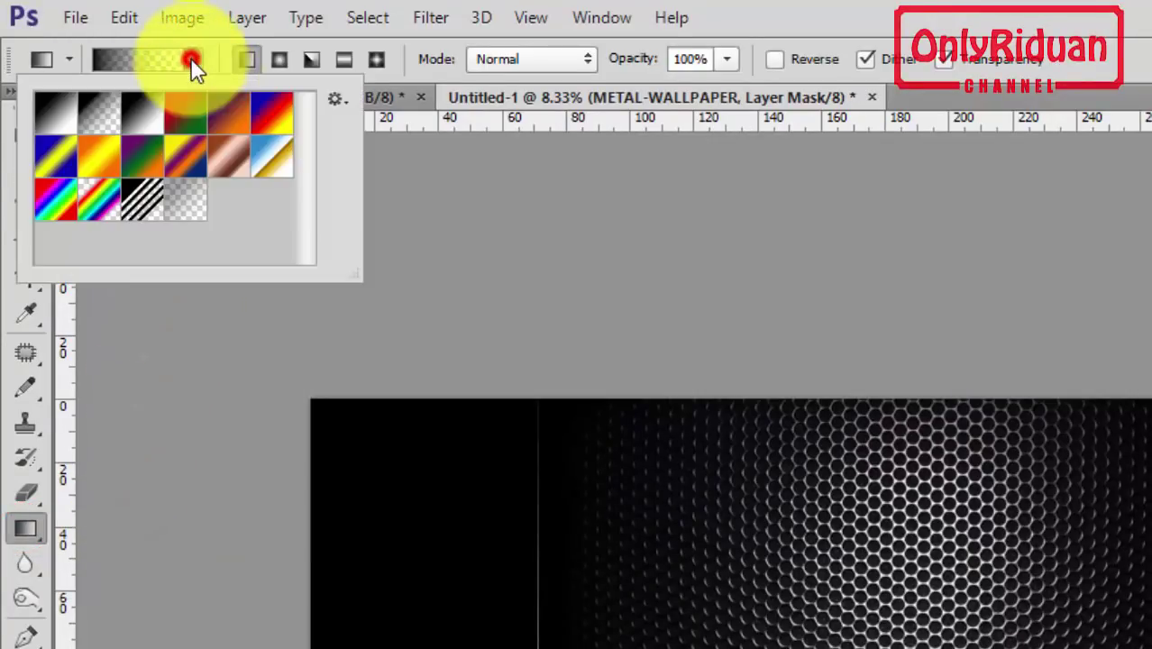
click(103, 119)
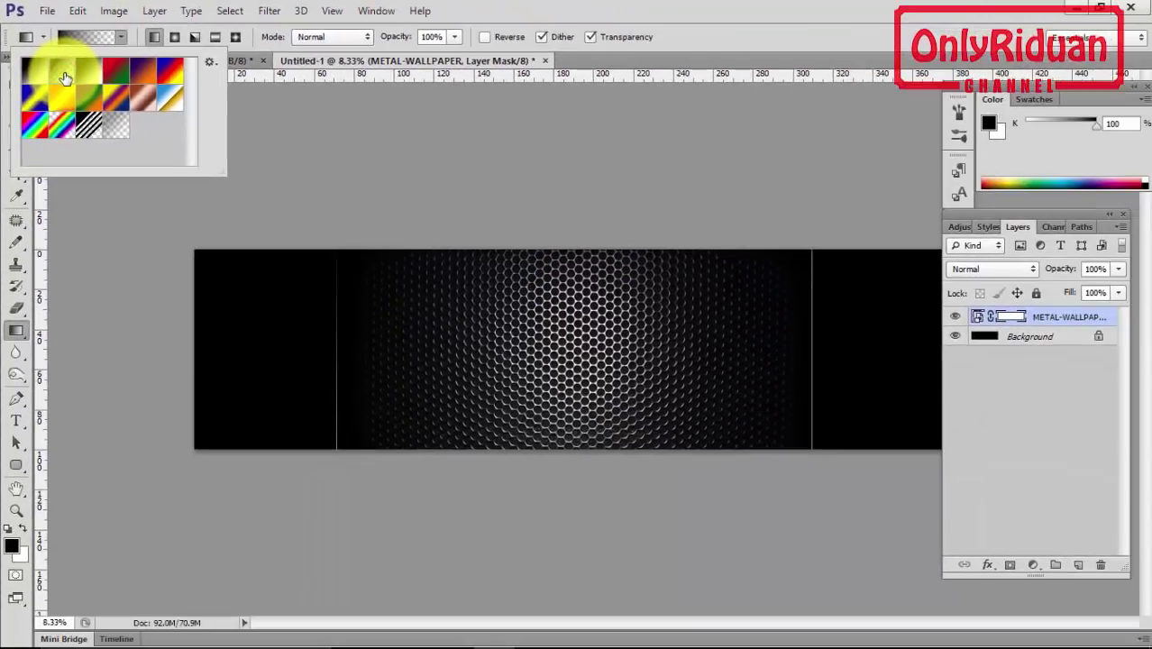
key(Return)
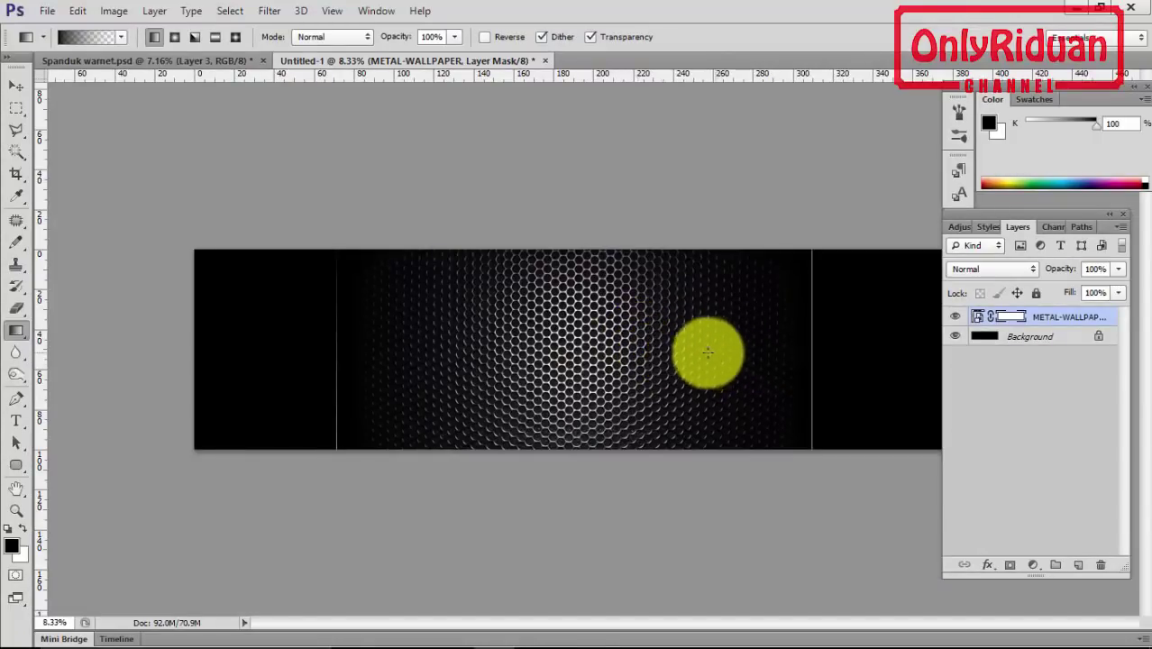
- Fade the mesh's right and left edges into black with short gradients on the mask
drag(700, 350, 805, 350)
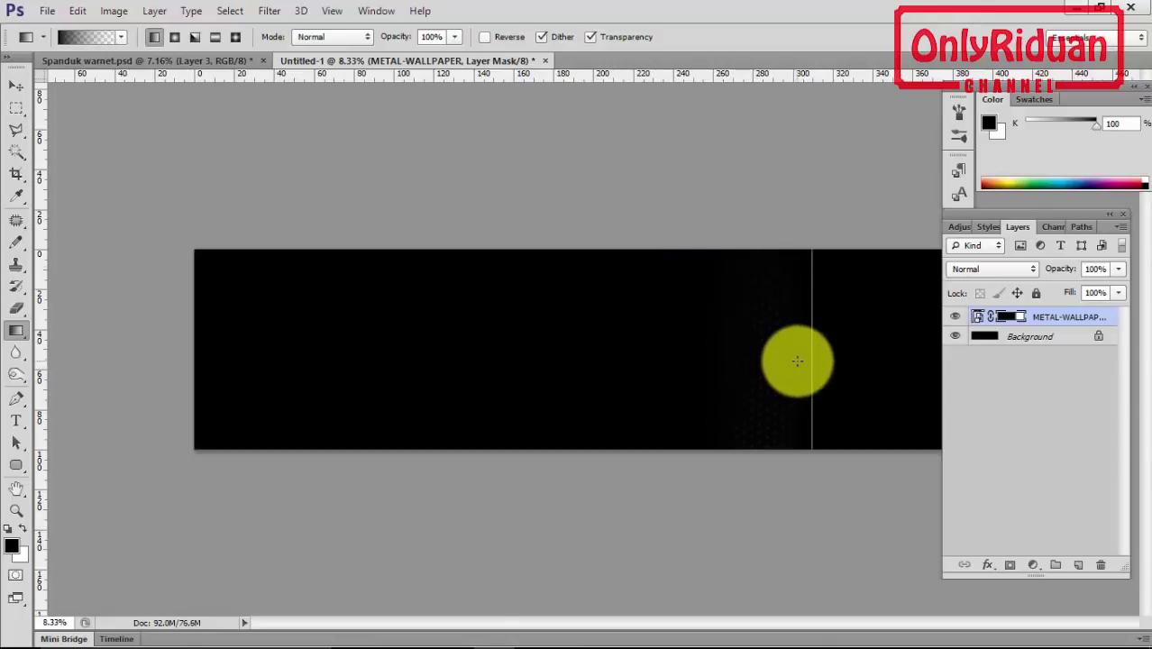
key(ctrl+z)
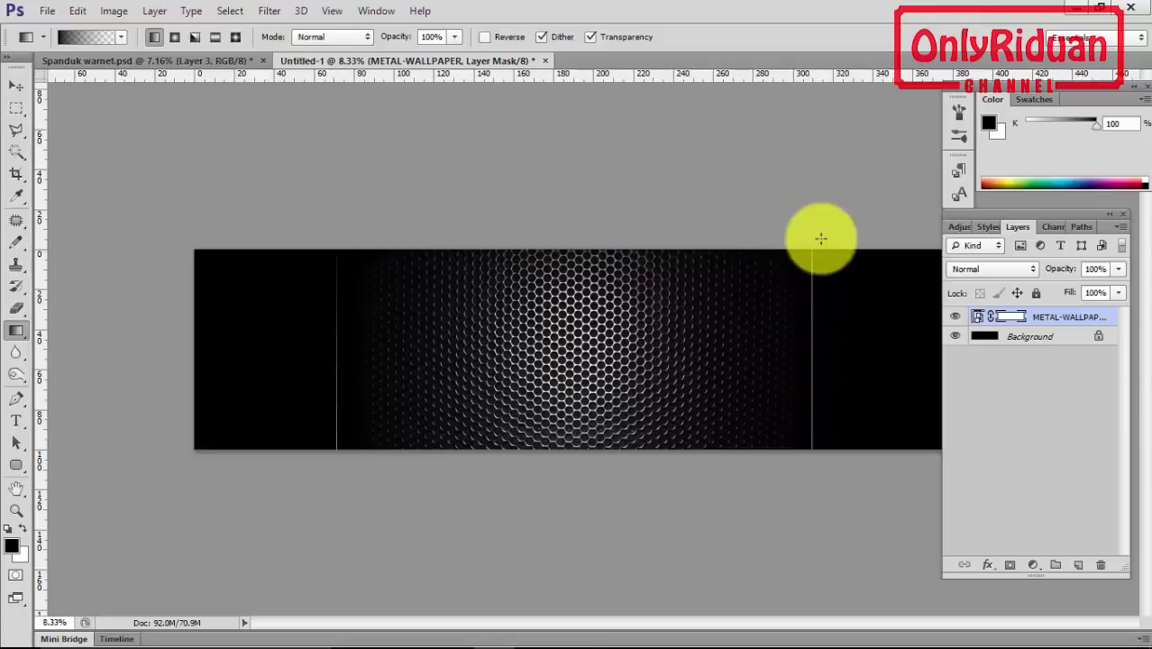
mouse_move(790, 355)
mouse_down()
mouse_move(802, 349)
mouse_move(718, 349)
mouse_up()
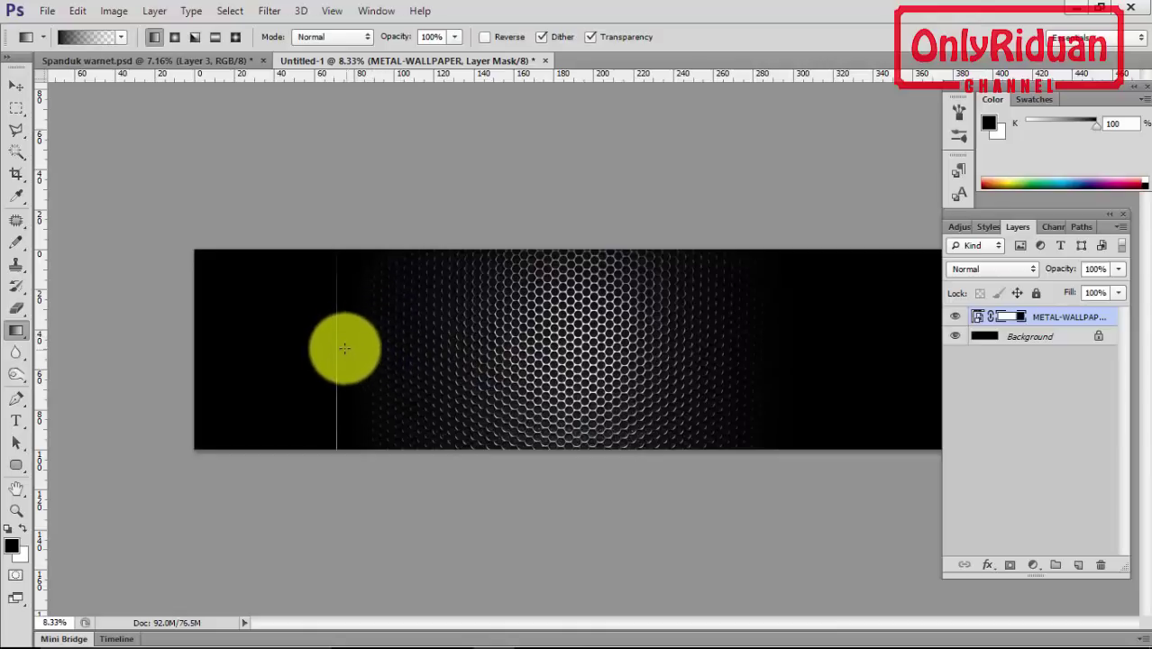
drag(345, 345, 407, 344)
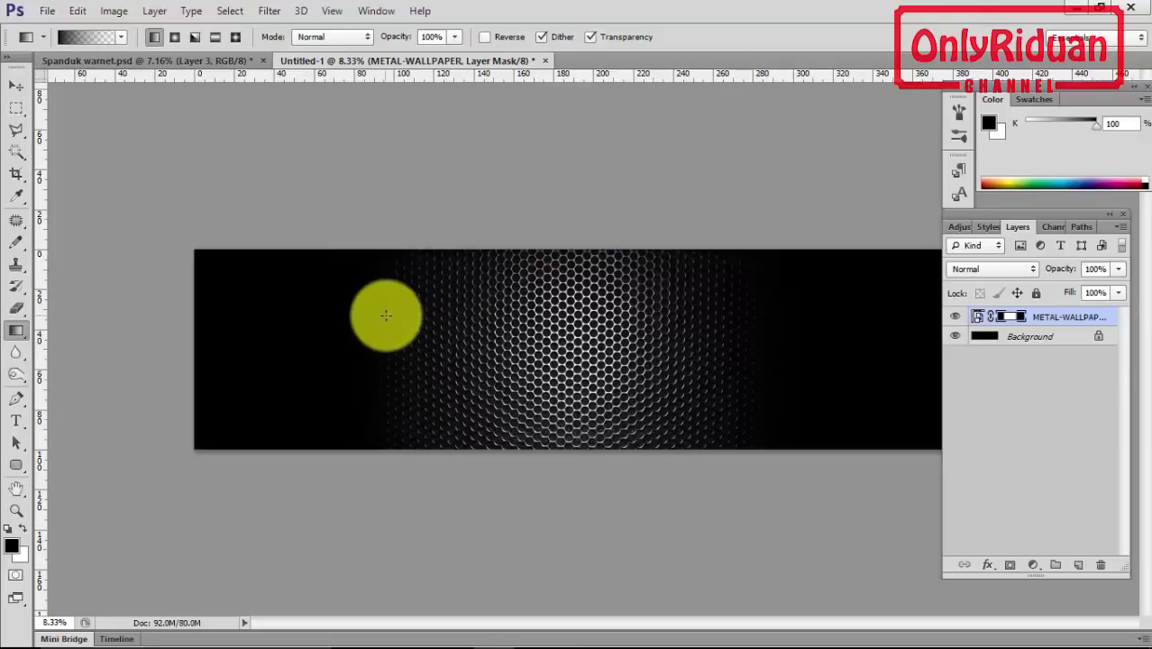
- Switch between image and mask, then select only the METAL-WALLPAPER layer with the Move tool
click(975, 319)
click(1011, 317)
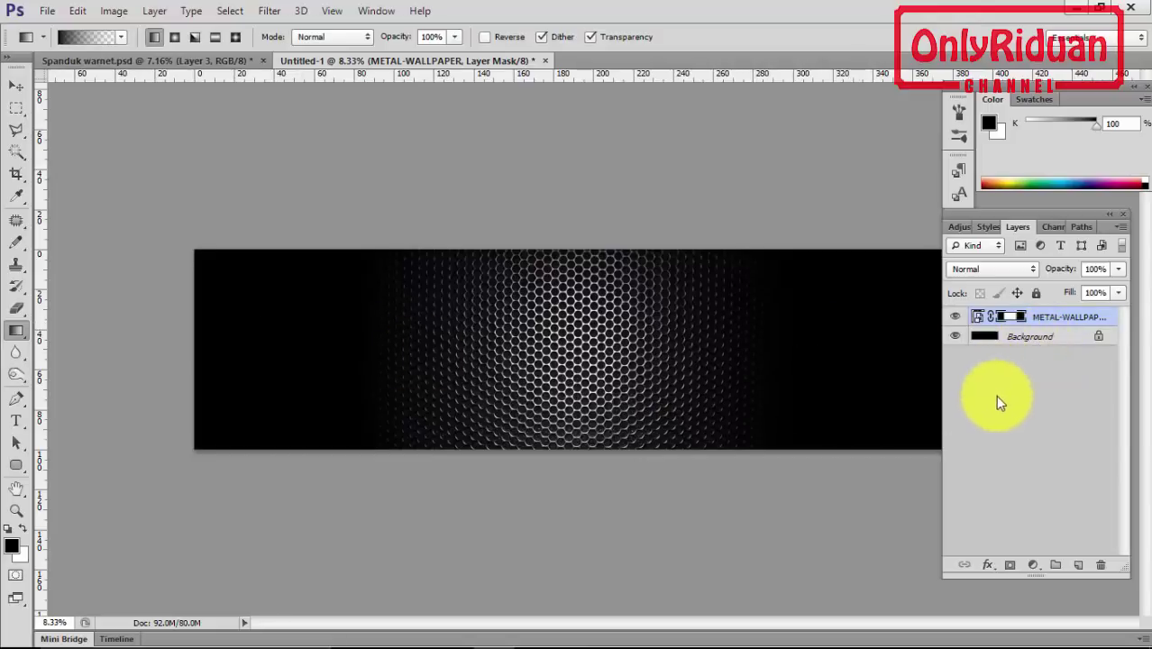
shift+click(1036, 337)
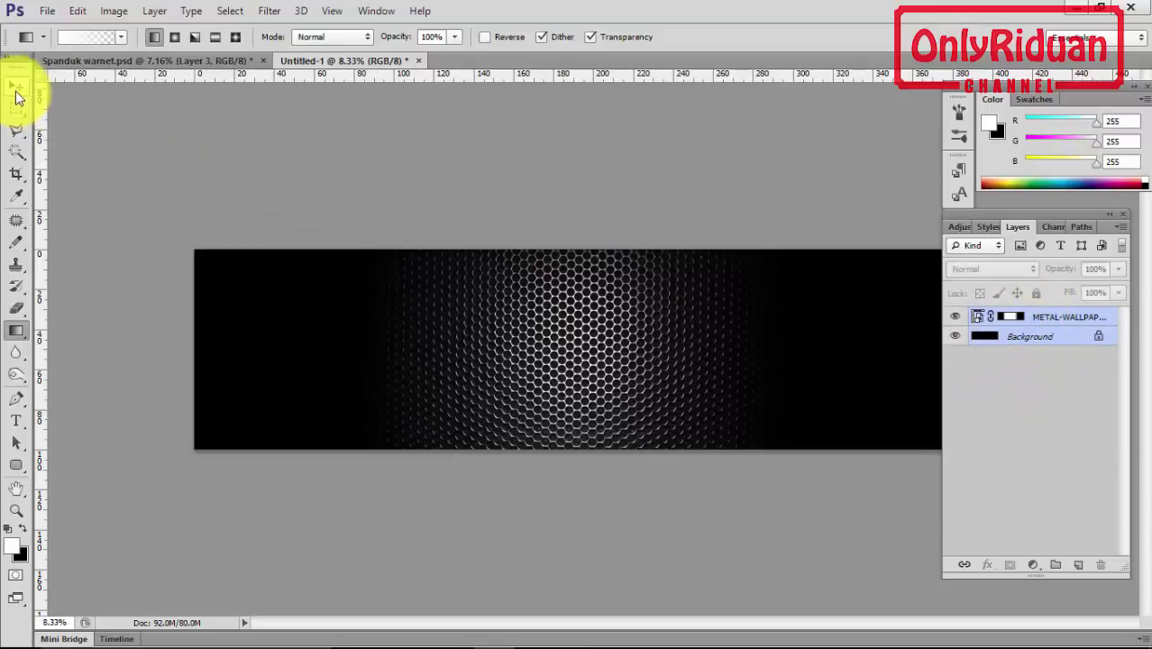
click(16, 86)
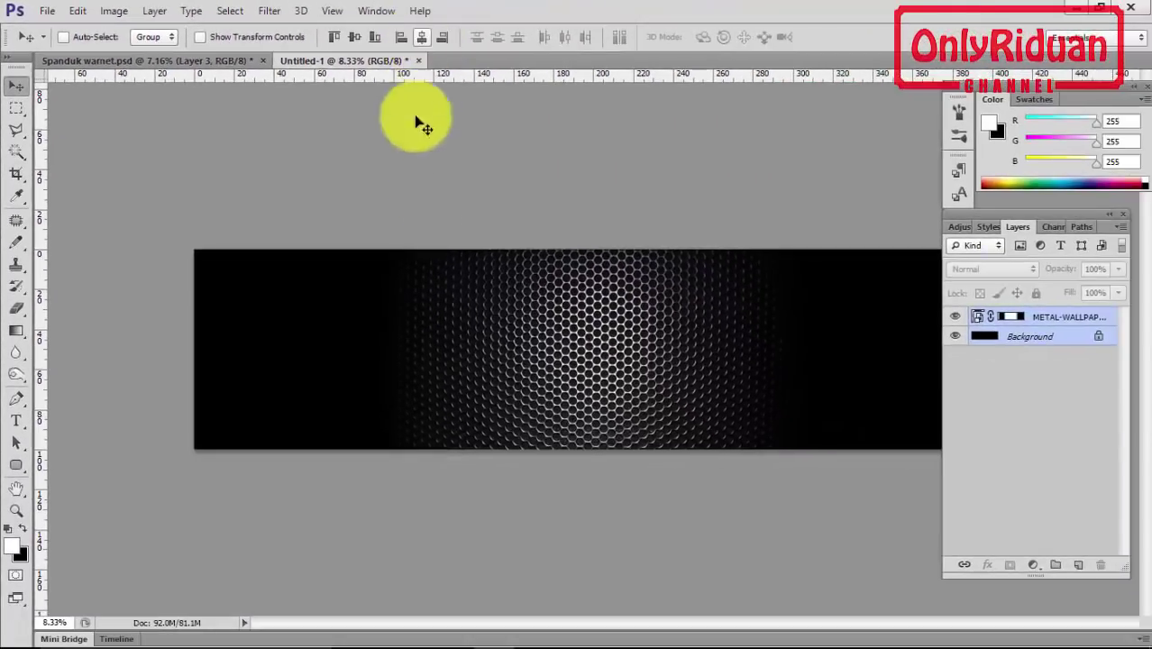
click(1046, 322)
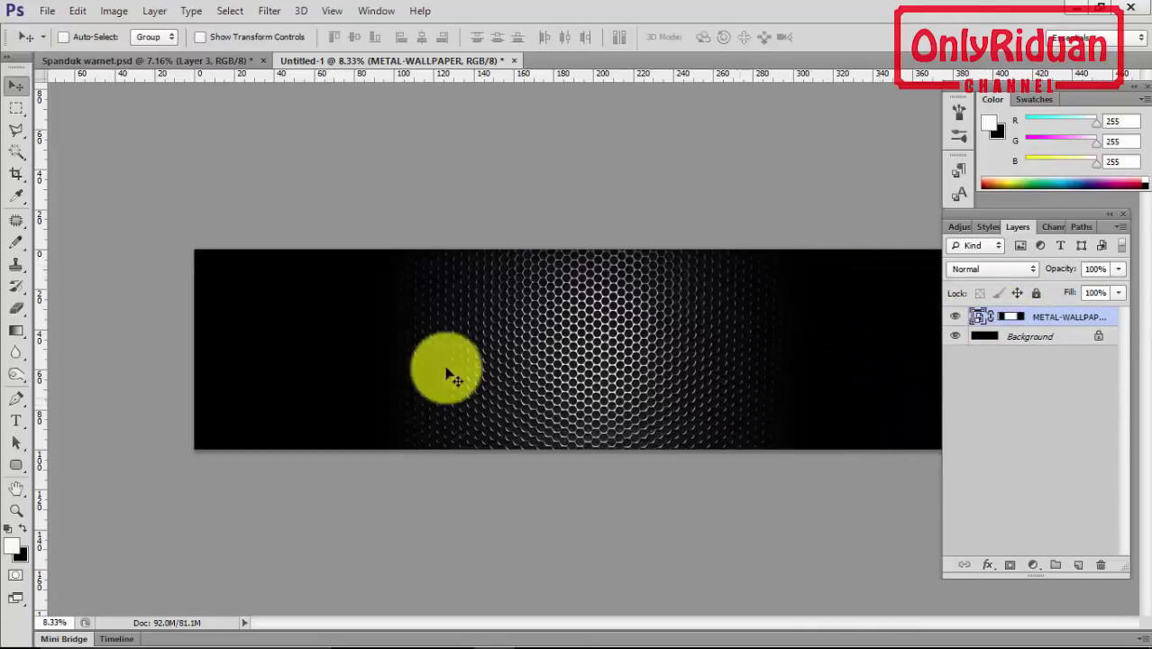
- Place the pc cewek picture into the banner
click(45, 10)
click(72, 284)
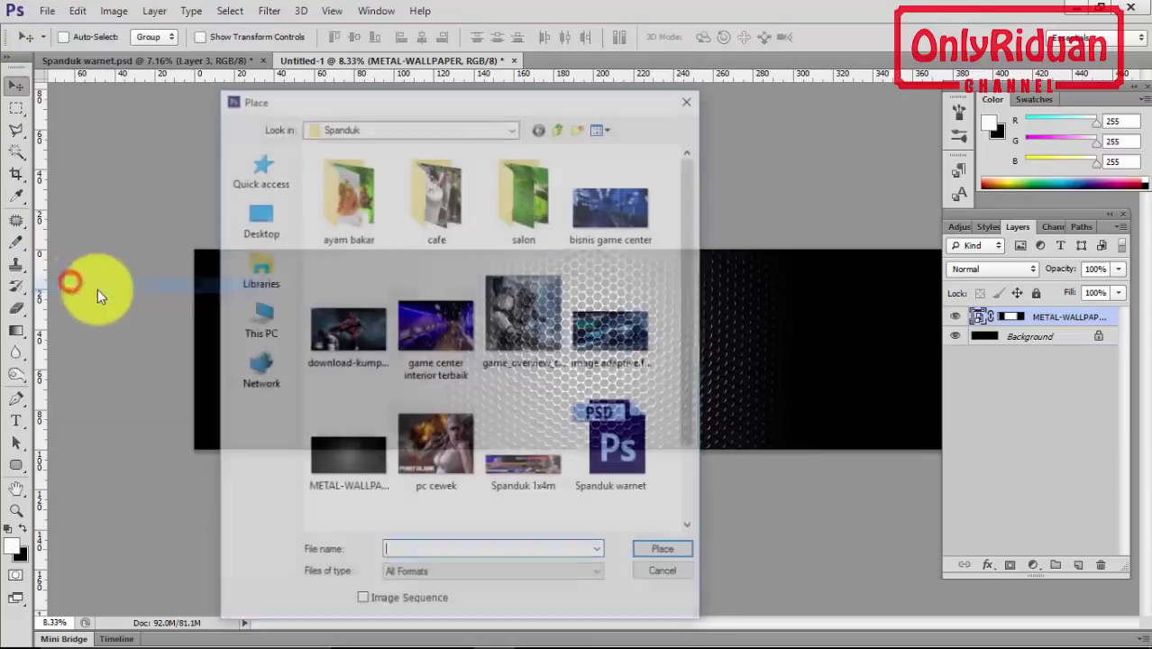
click(432, 437)
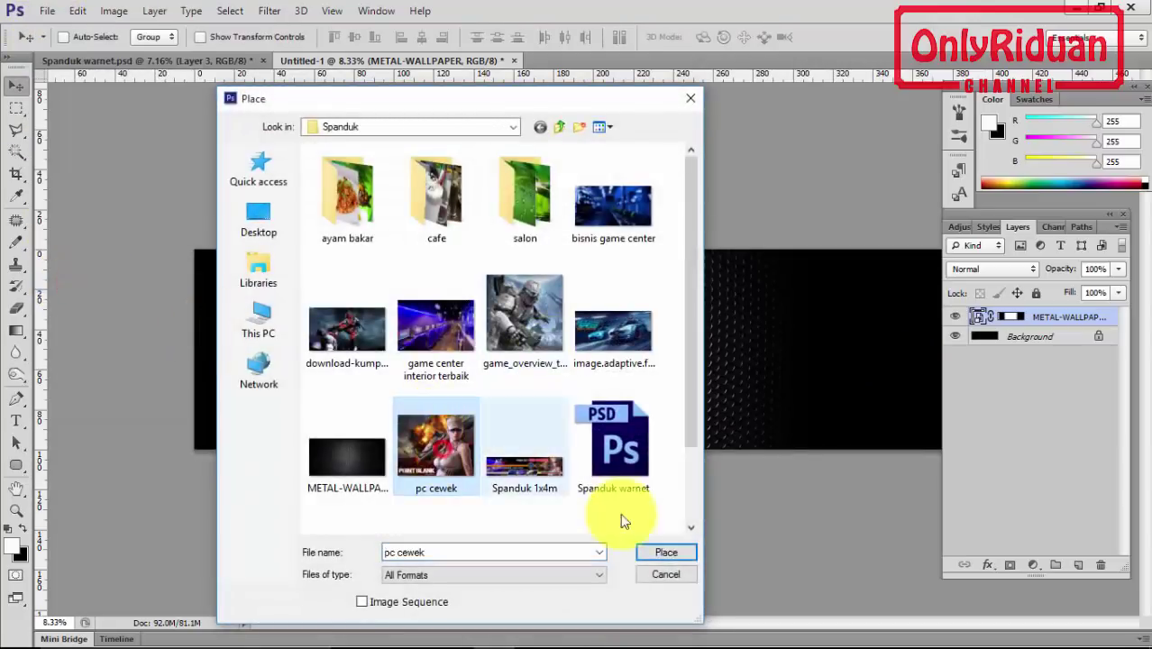
click(653, 549)
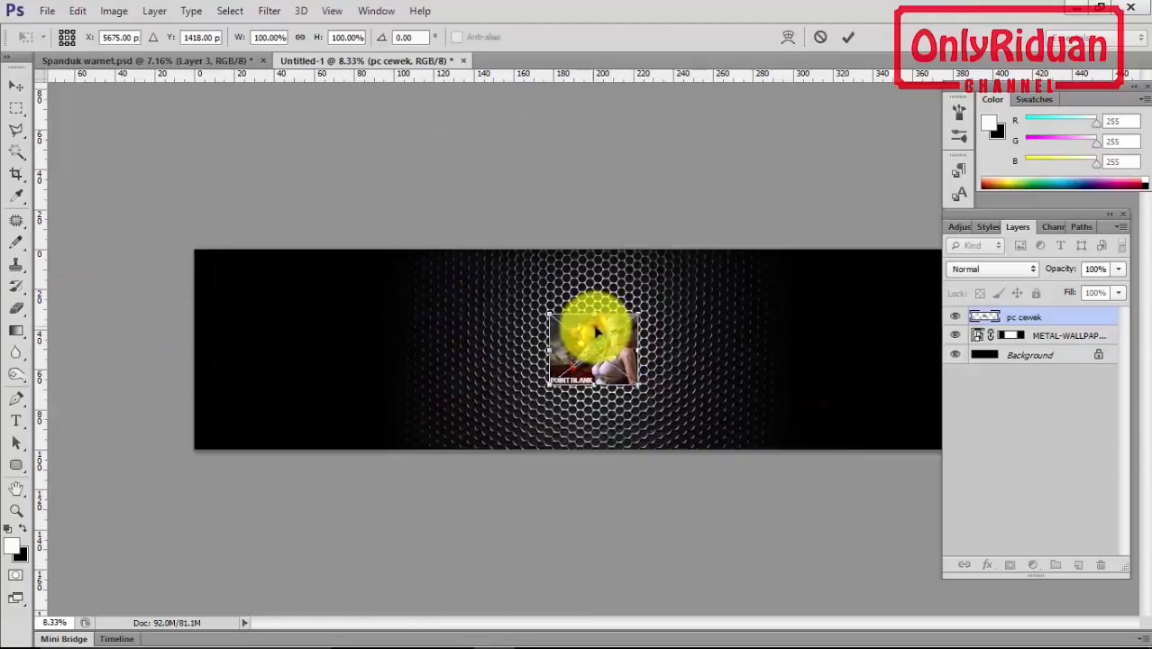
- Move pc cewek to the top-right corner, enlarge it proportionally, and commit
mouse_move(594, 328)
mouse_down()
mouse_move(829, 304)
mouse_move(900, 281)
mouse_up()
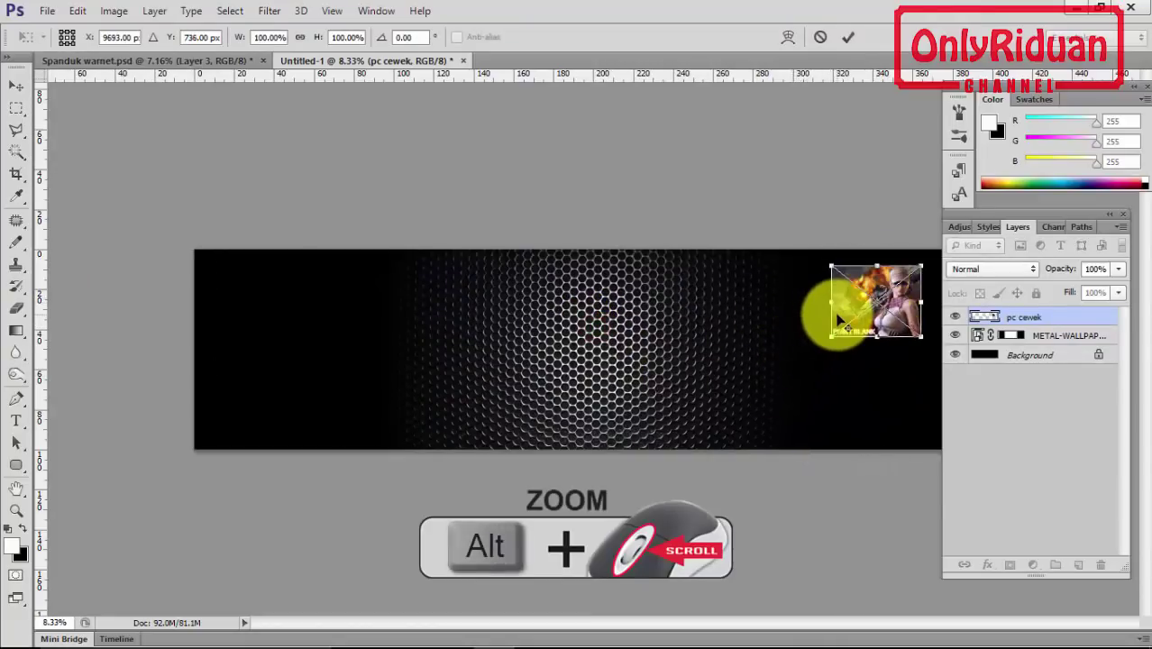
scroll(828, 315, down, 1)
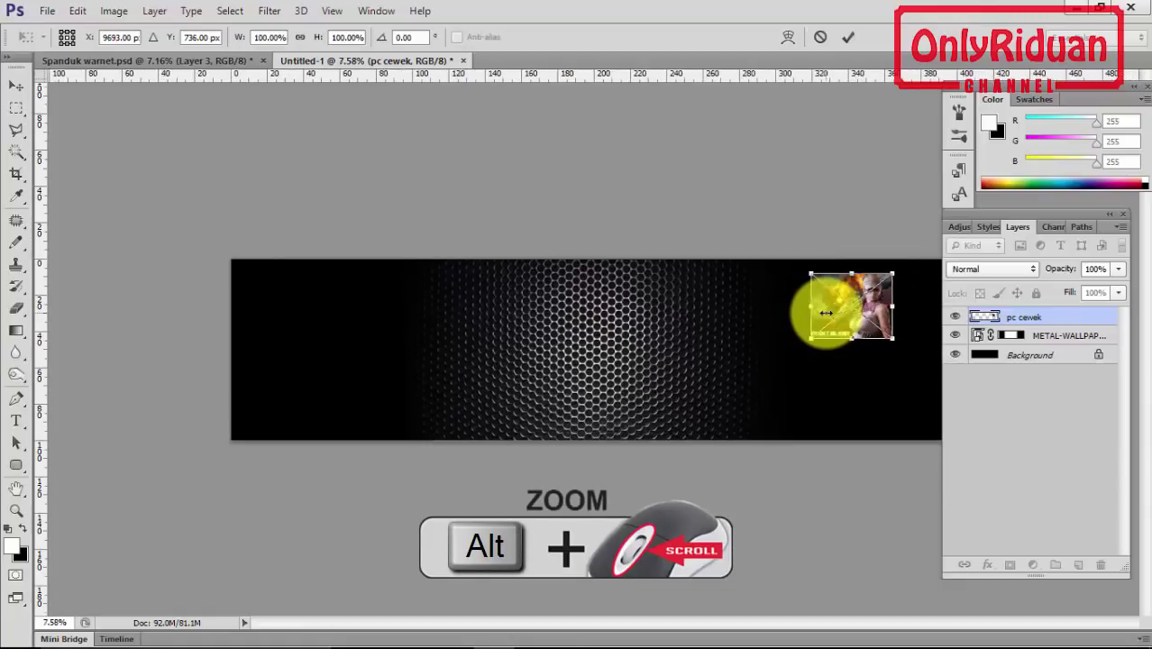
scroll(827, 316, down, 1)
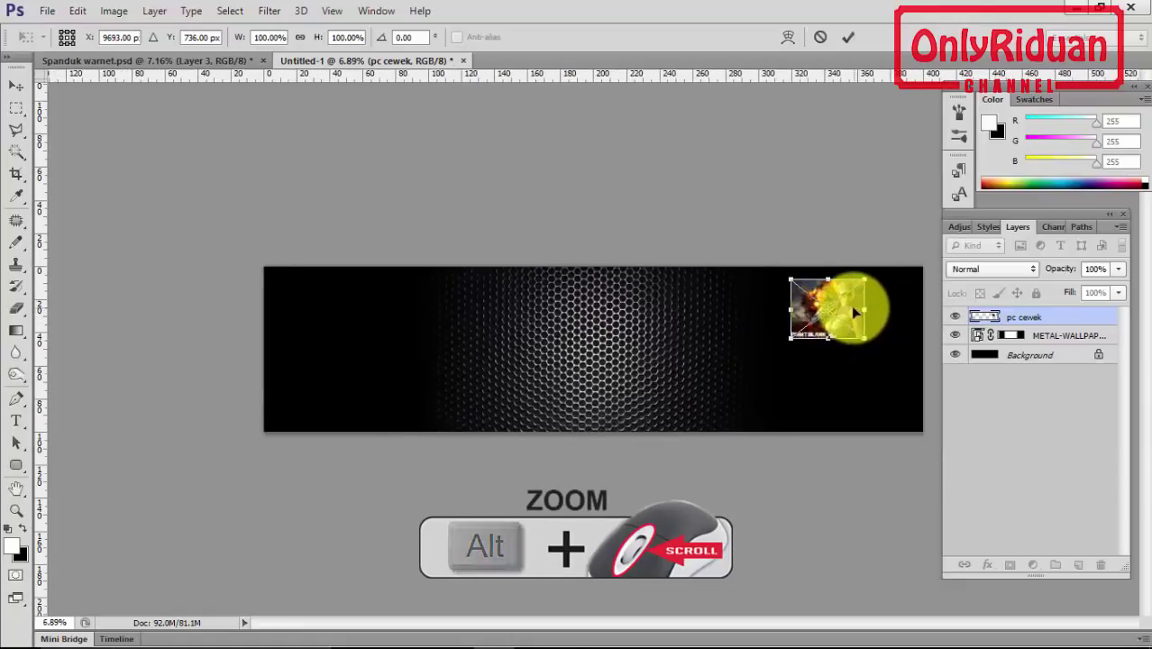
click(851, 307)
drag(862, 308, 913, 292)
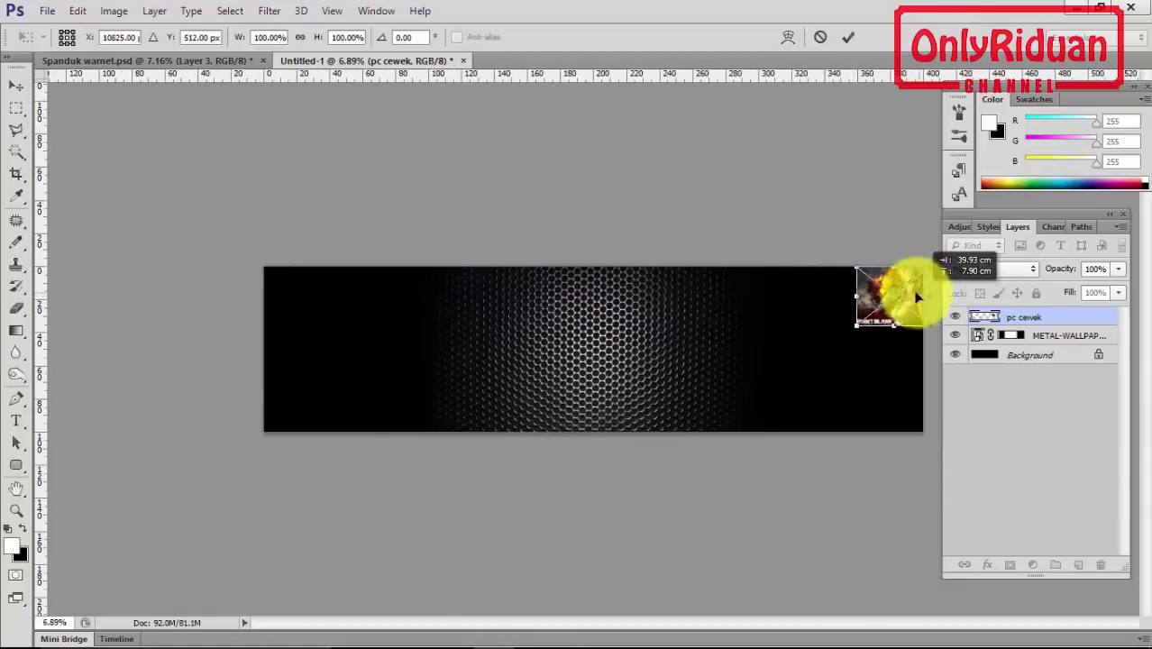
mouse_move(848, 324)
mouse_down()
mouse_move(814, 377)
mouse_move(697, 468)
mouse_up()
mouse_move(736, 440)
mouse_down()
mouse_move(715, 430)
mouse_move(691, 455)
mouse_up()
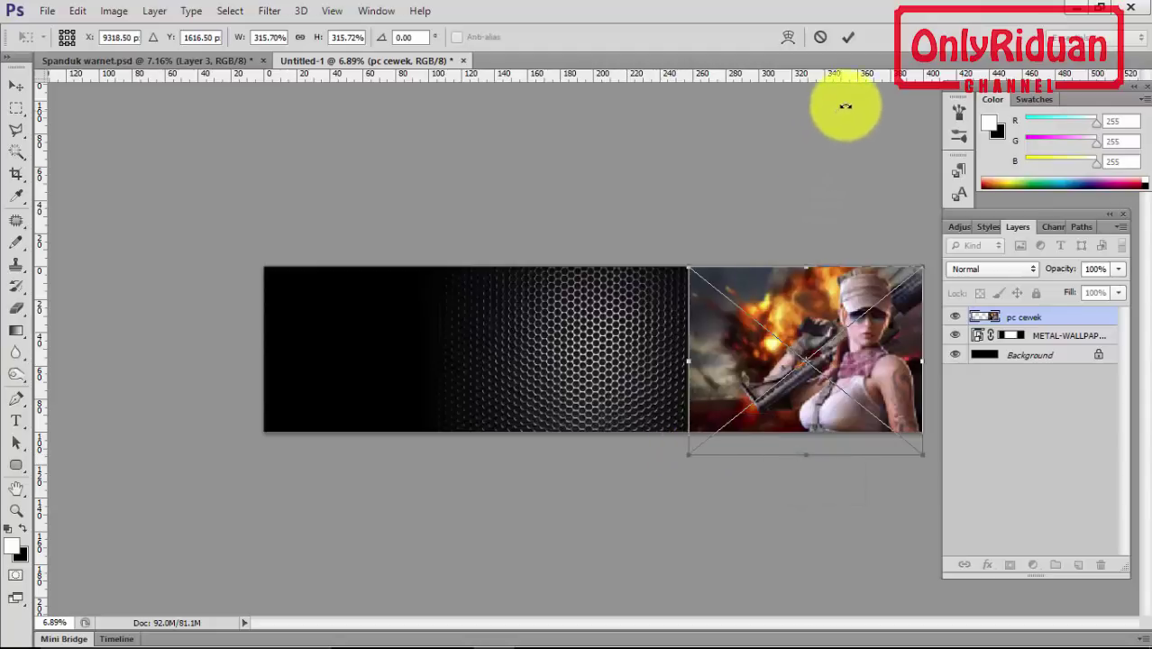
click(850, 41)
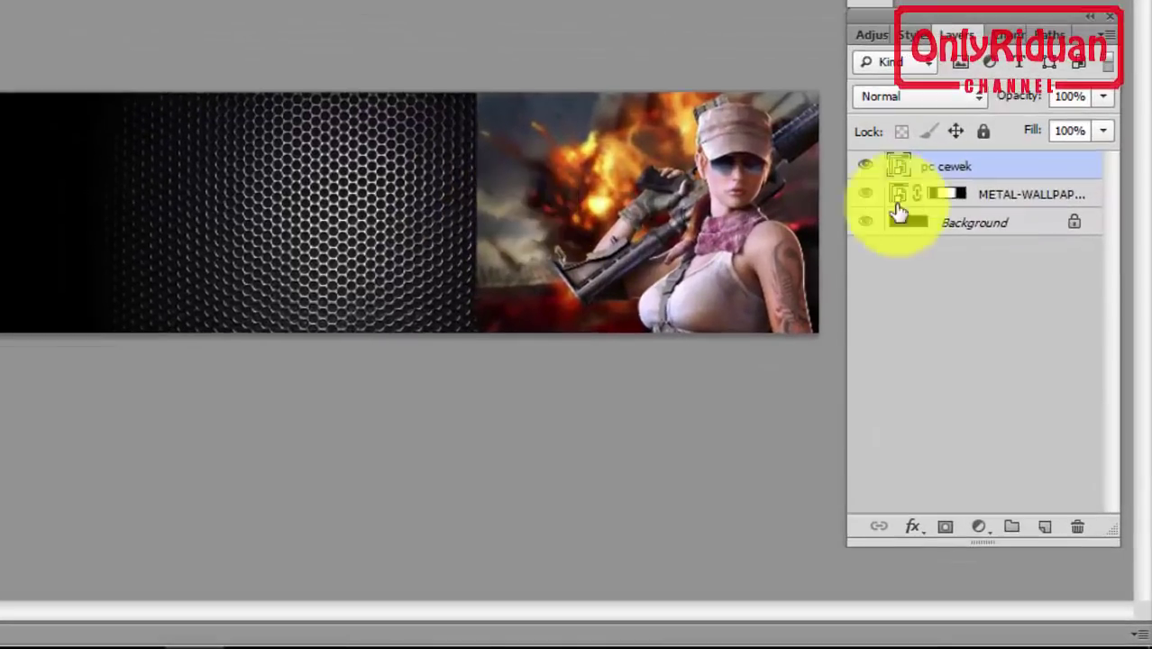
- Mask the pc cewek layer and fade its left edge with a black-to-transparent gradient
click(946, 530)
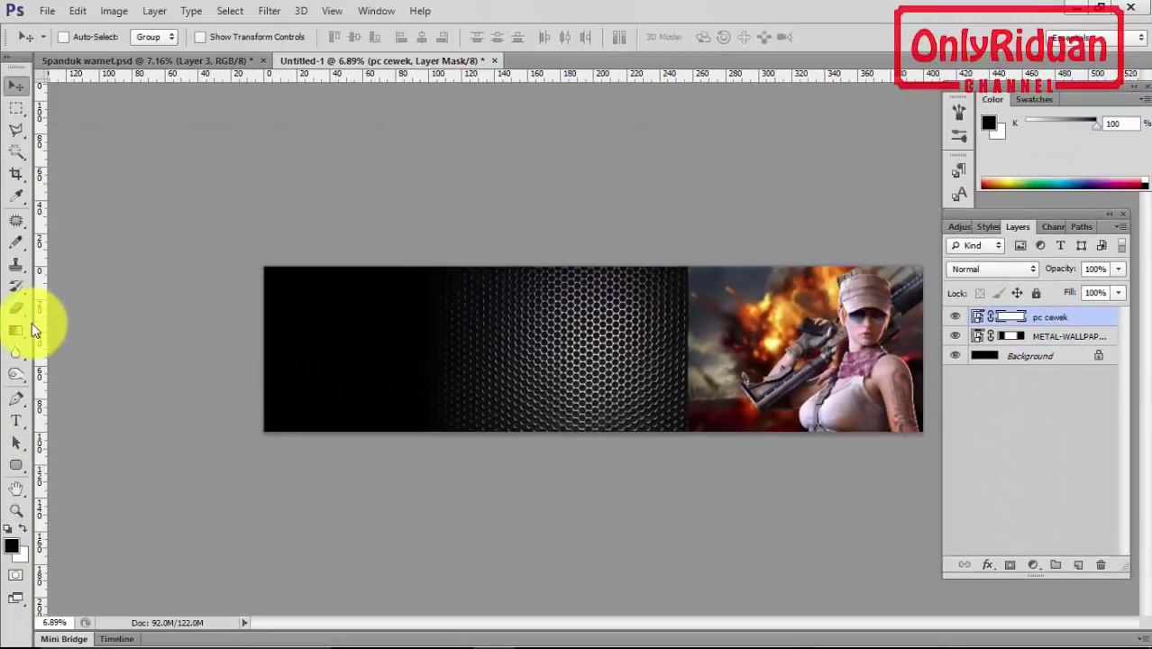
click(17, 332)
click(91, 331)
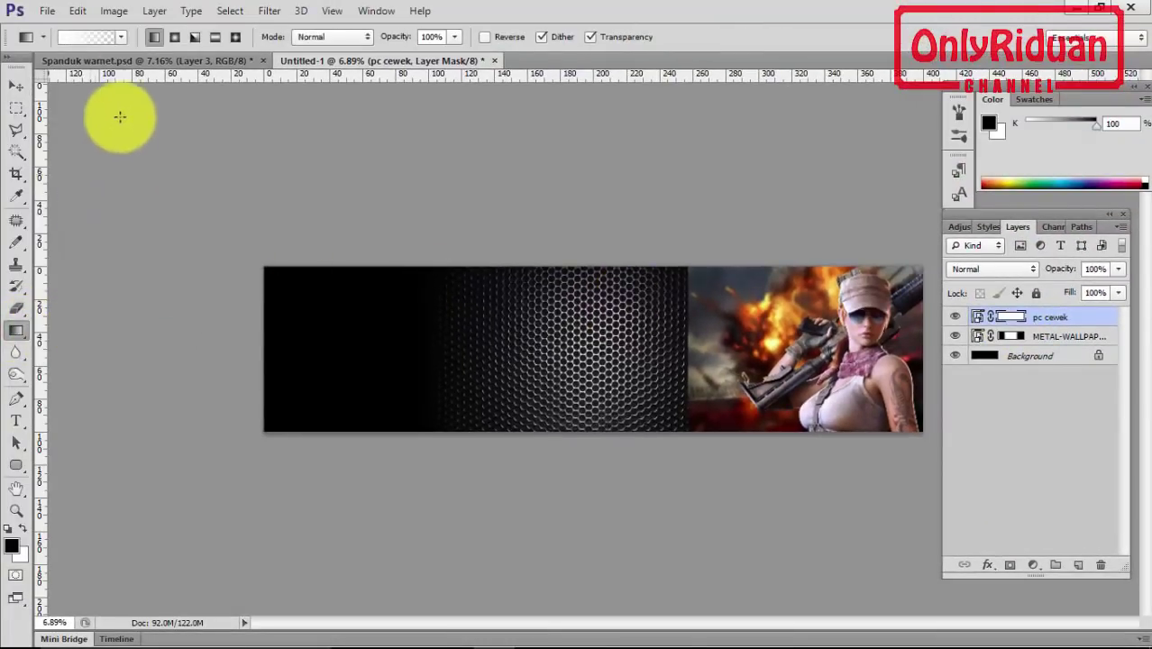
click(120, 40)
double_click(60, 73)
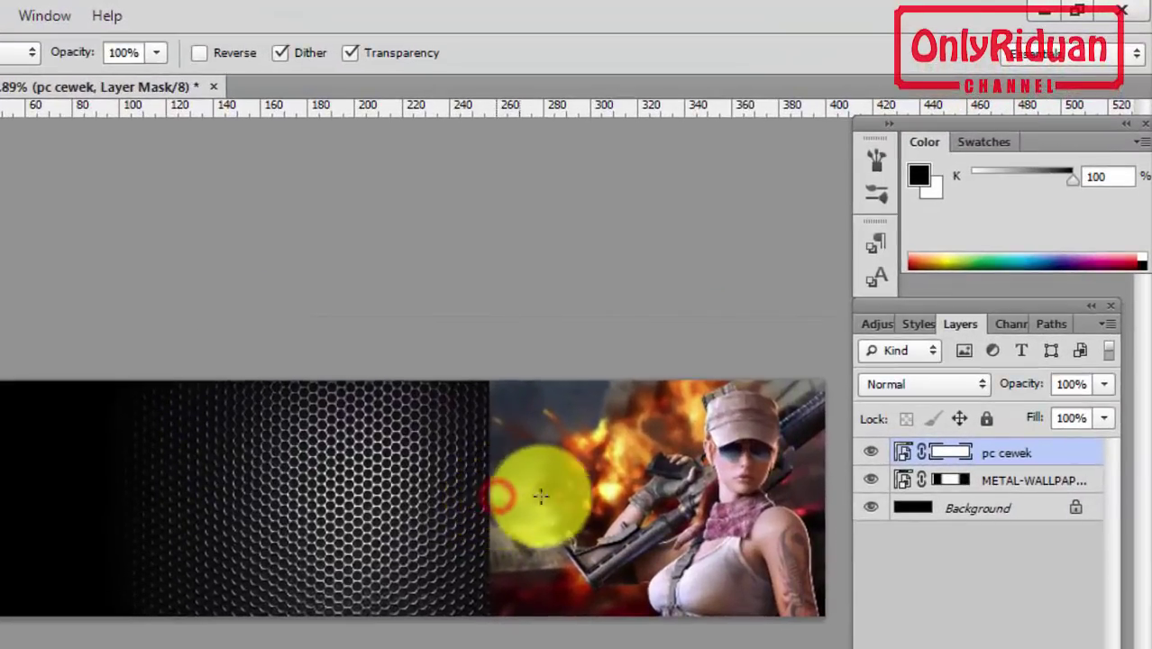
drag(584, 496, 586, 491)
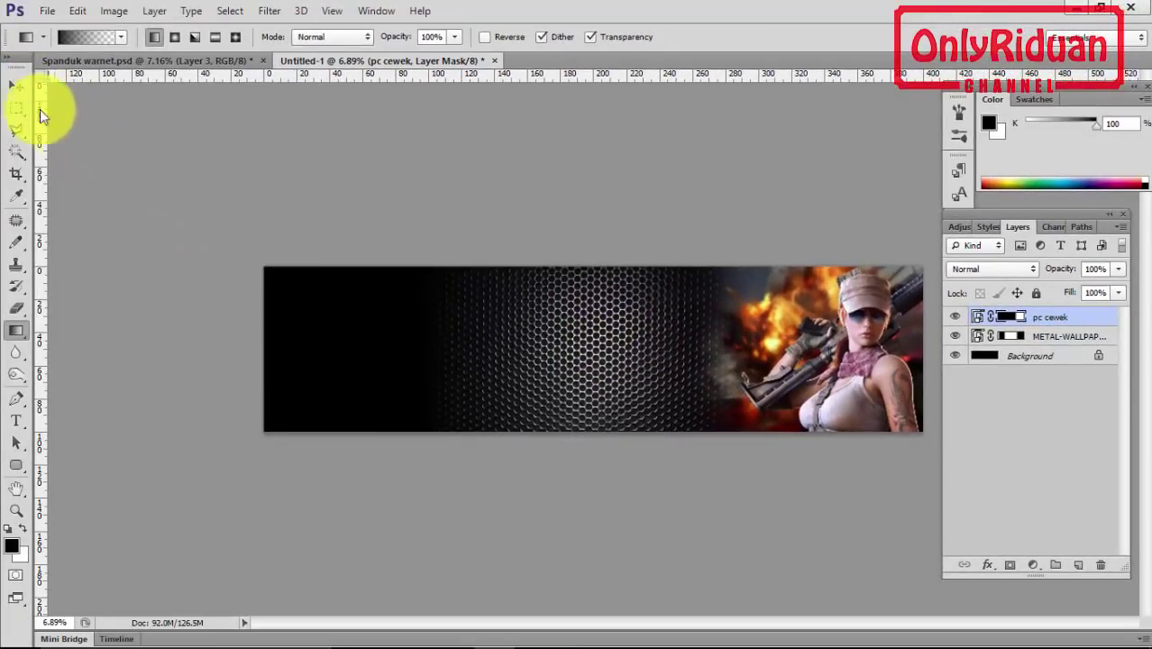
click(16, 86)
- Place the 'game center interior terbaik' picture into the banner
click(47, 11)
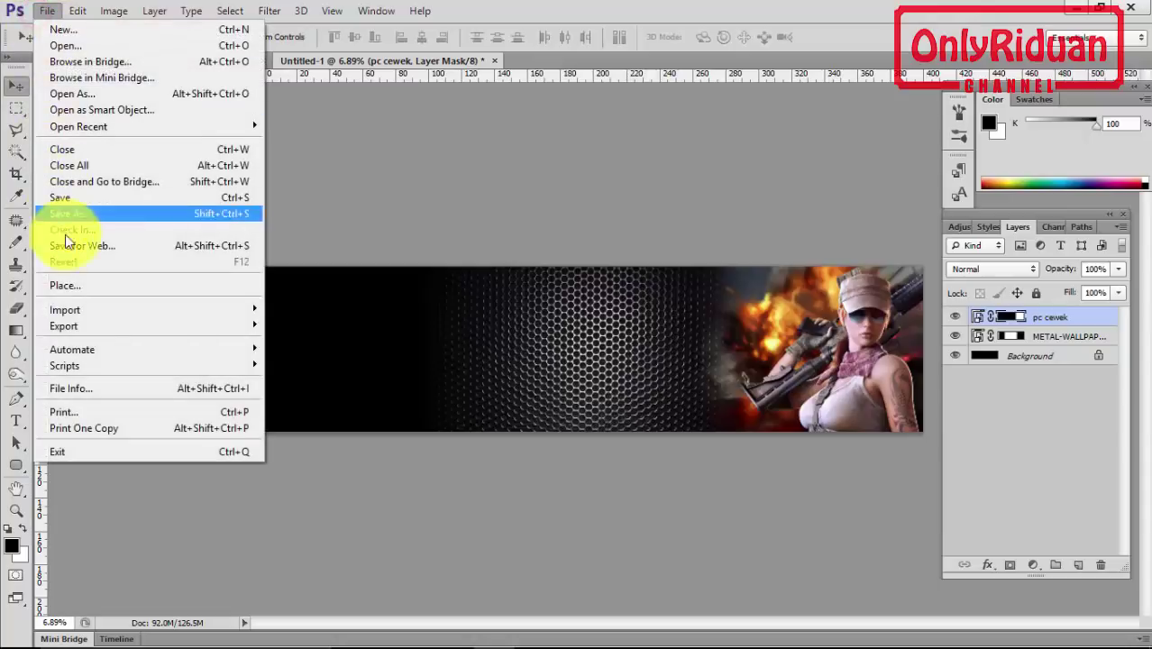
click(67, 284)
click(434, 316)
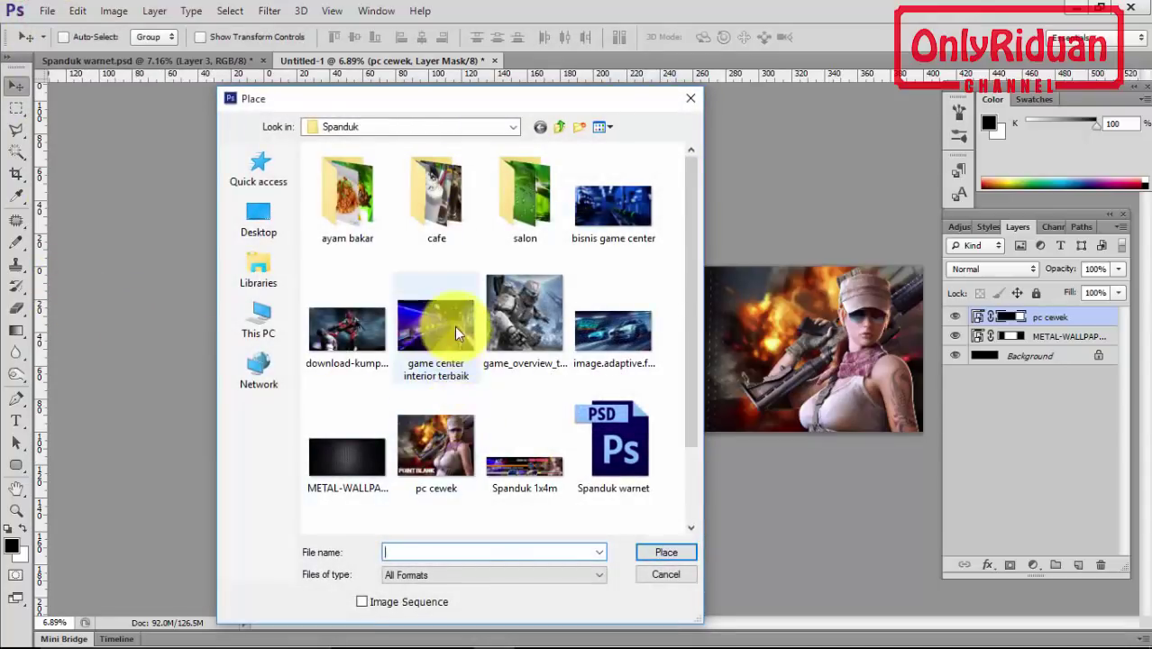
click(665, 552)
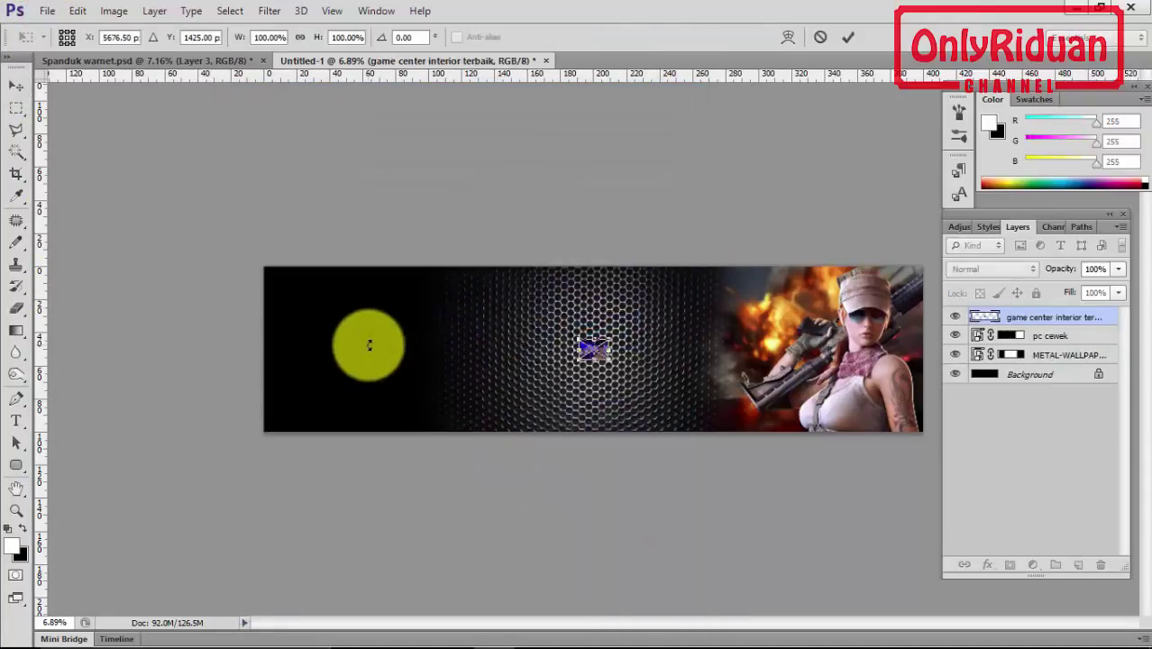
double_click(599, 363)
- Enlarge the game center picture to full banner height, move it to the left edge, and commit
key(shift)
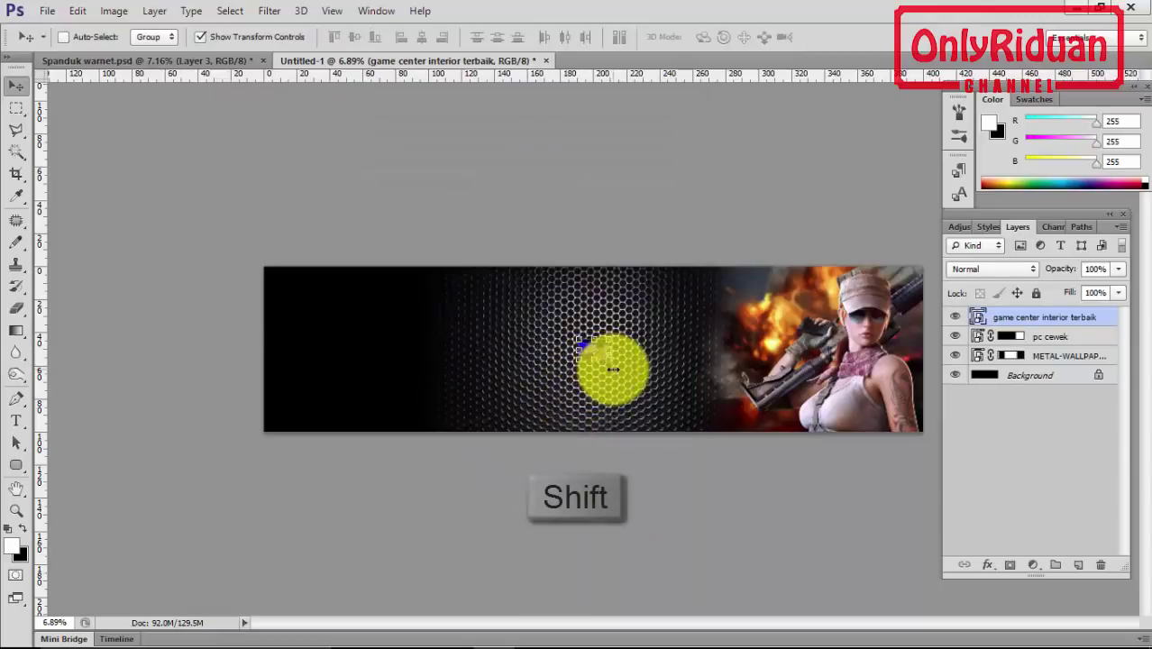
key(ctrl+t)
drag(596, 354, 687, 412)
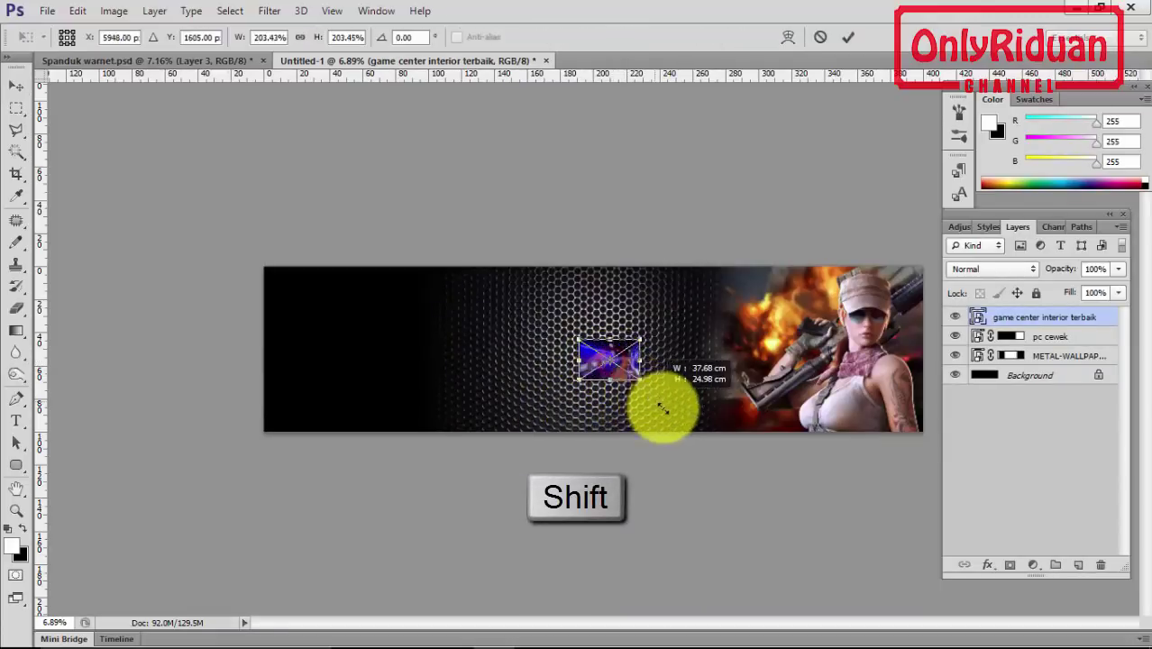
drag(581, 341, 467, 267)
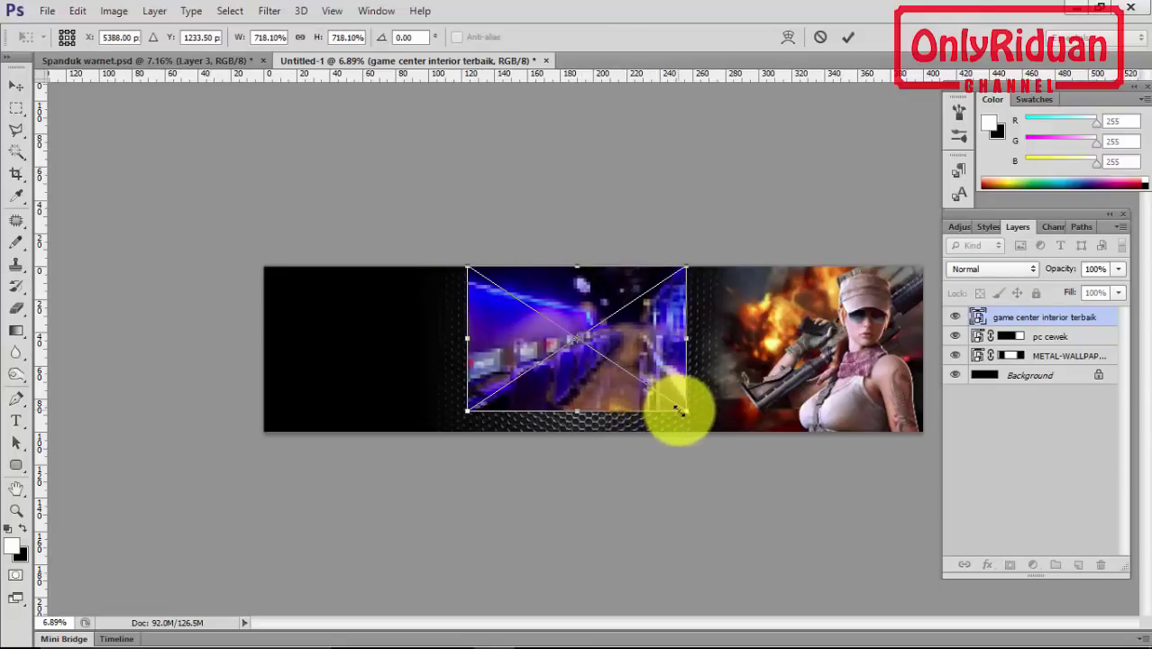
drag(686, 411, 712, 435)
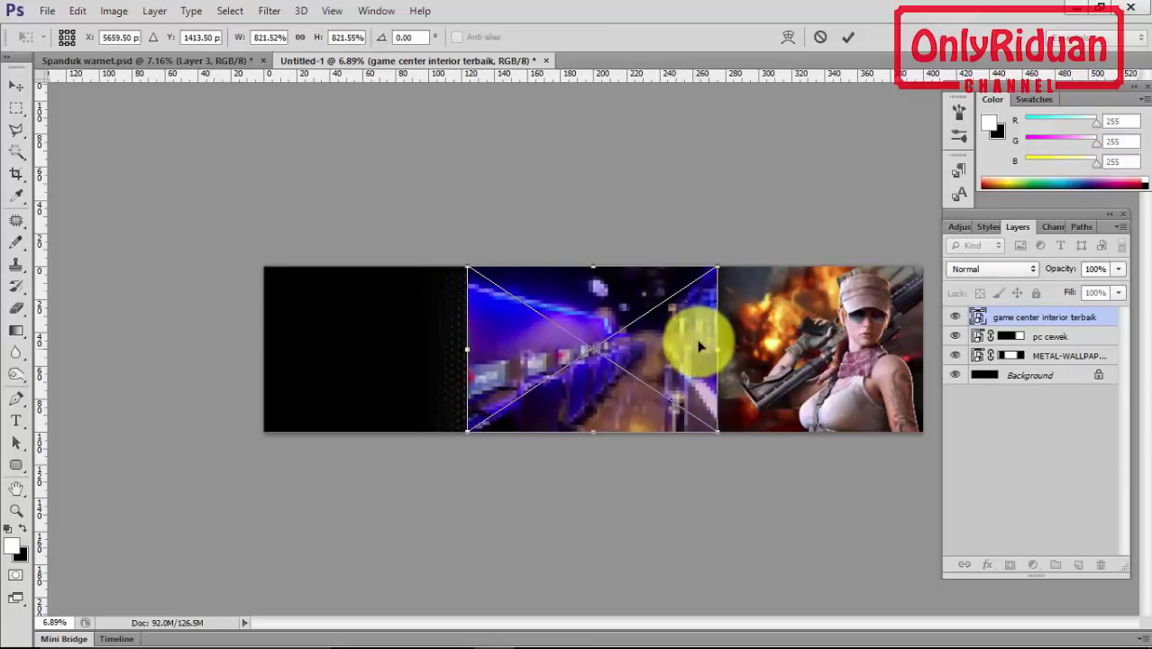
drag(692, 341, 486, 344)
click(848, 40)
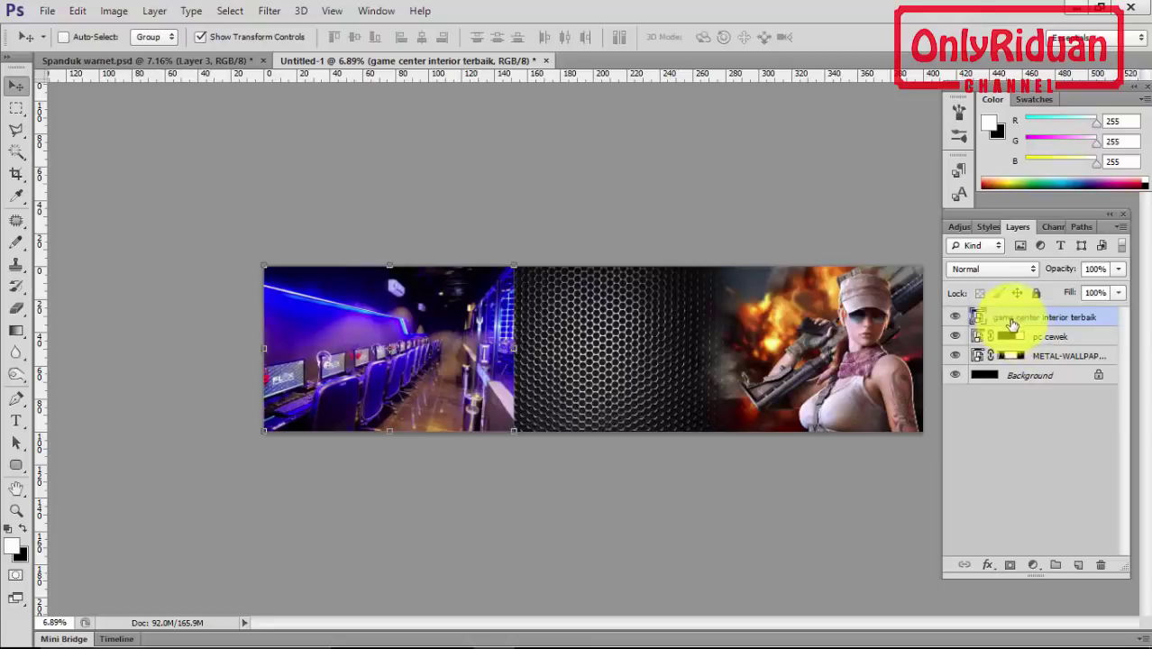
- Mask the game center layer and fade its right edge using a black-to-transparent gradient
click(1011, 567)
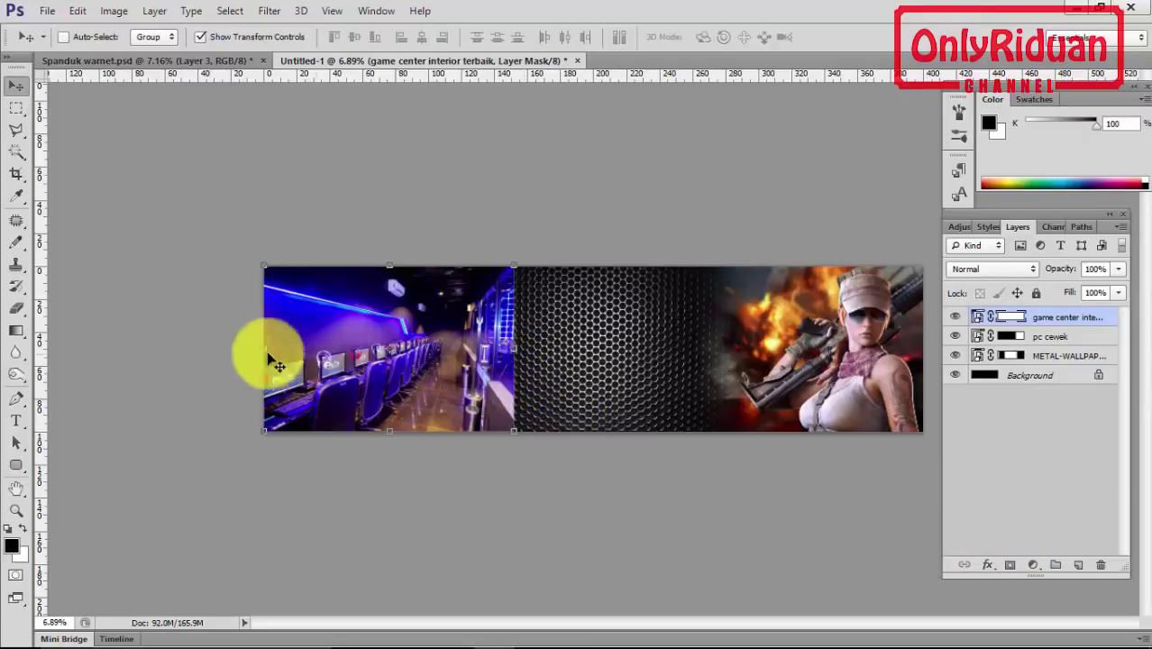
click(15, 332)
click(122, 39)
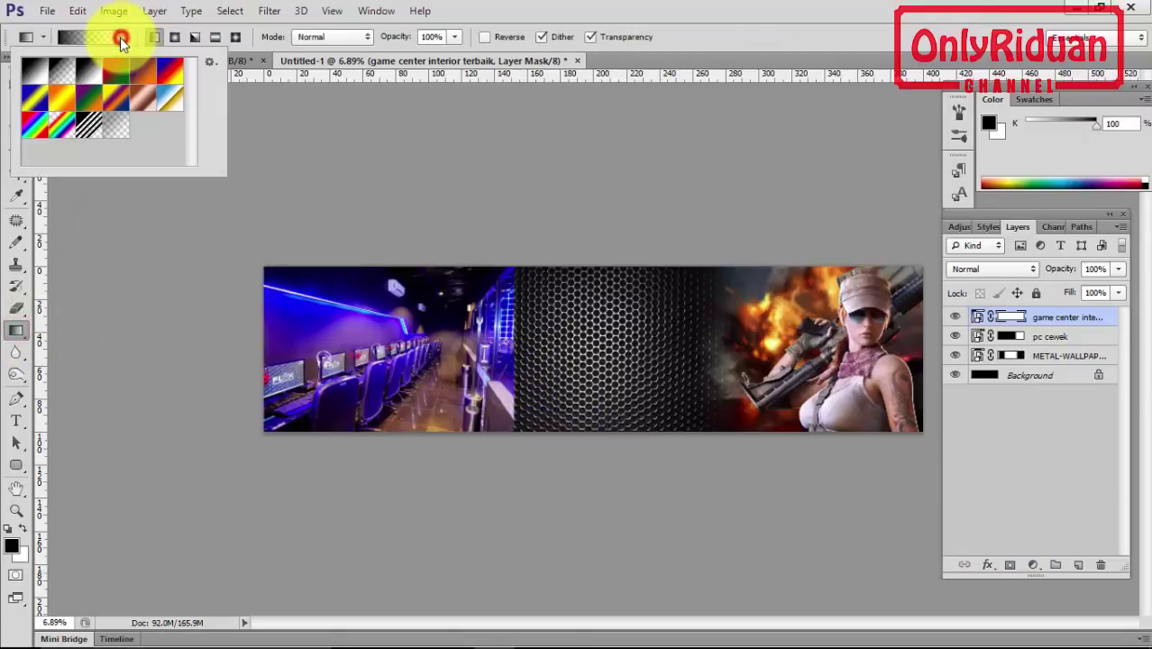
double_click(58, 76)
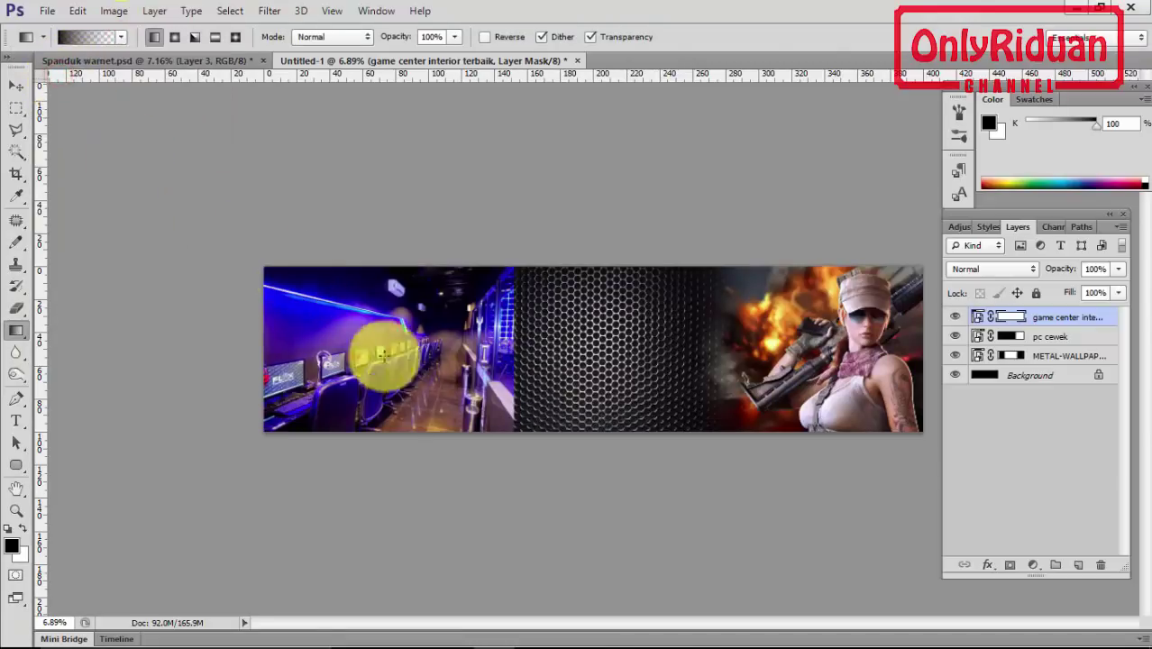
drag(507, 355, 480, 355)
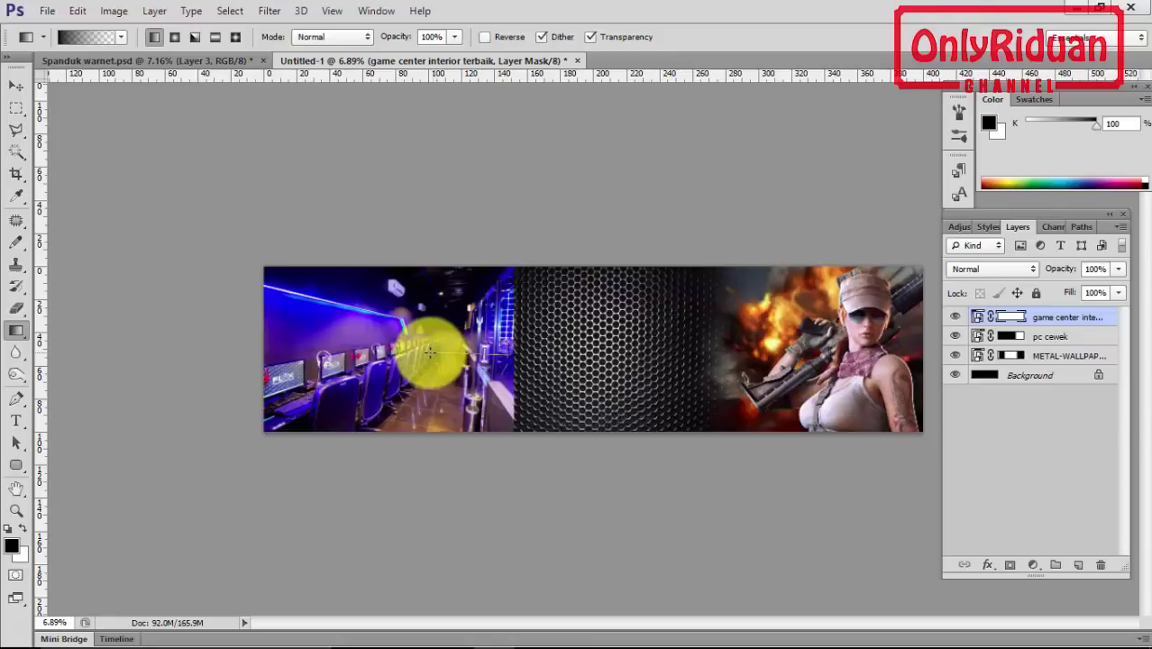
drag(427, 351, 425, 350)
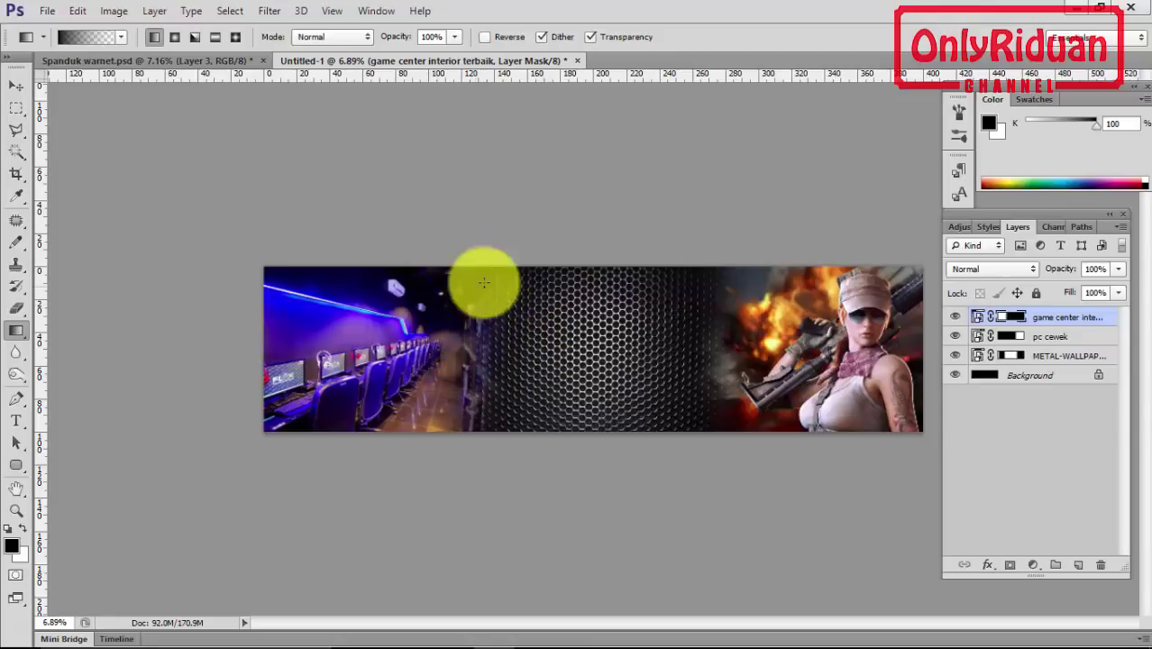
drag(486, 349, 393, 348)
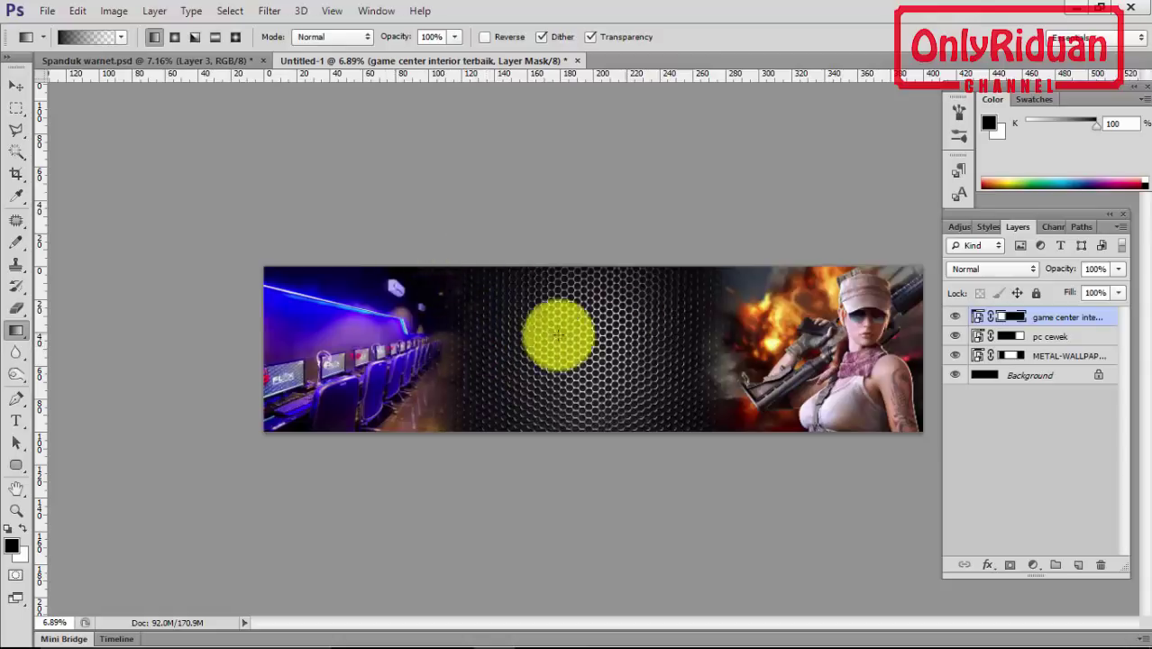
click(16, 85)
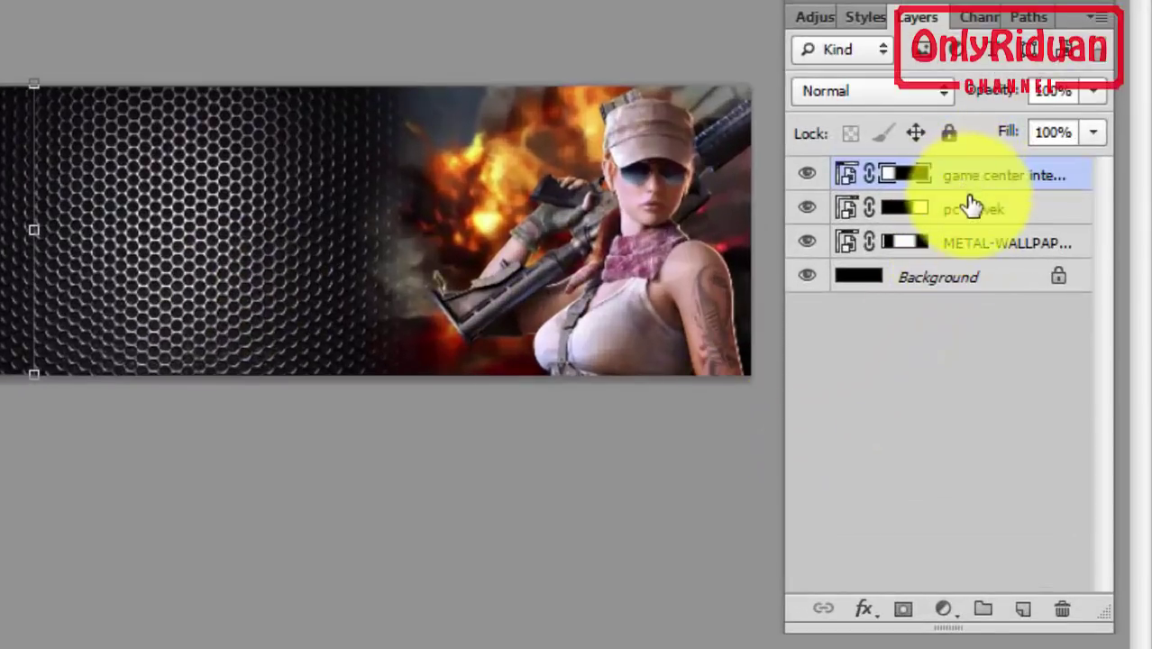
- Create a new layer group and rename it Gambar Background
click(970, 209)
click(966, 241)
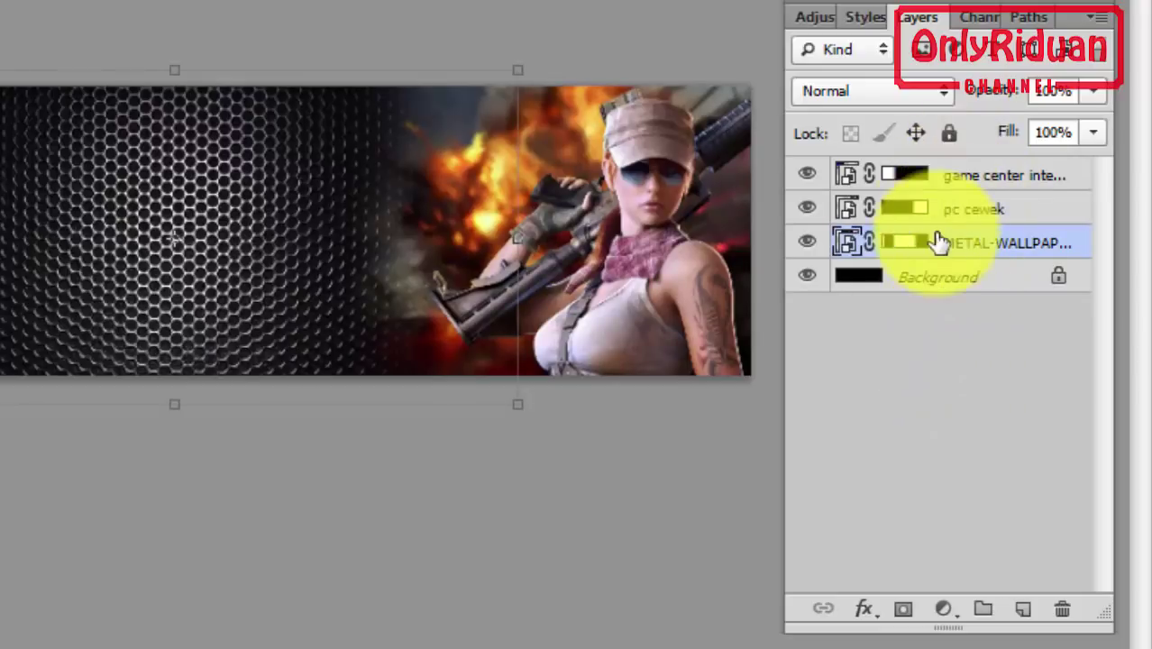
click(975, 174)
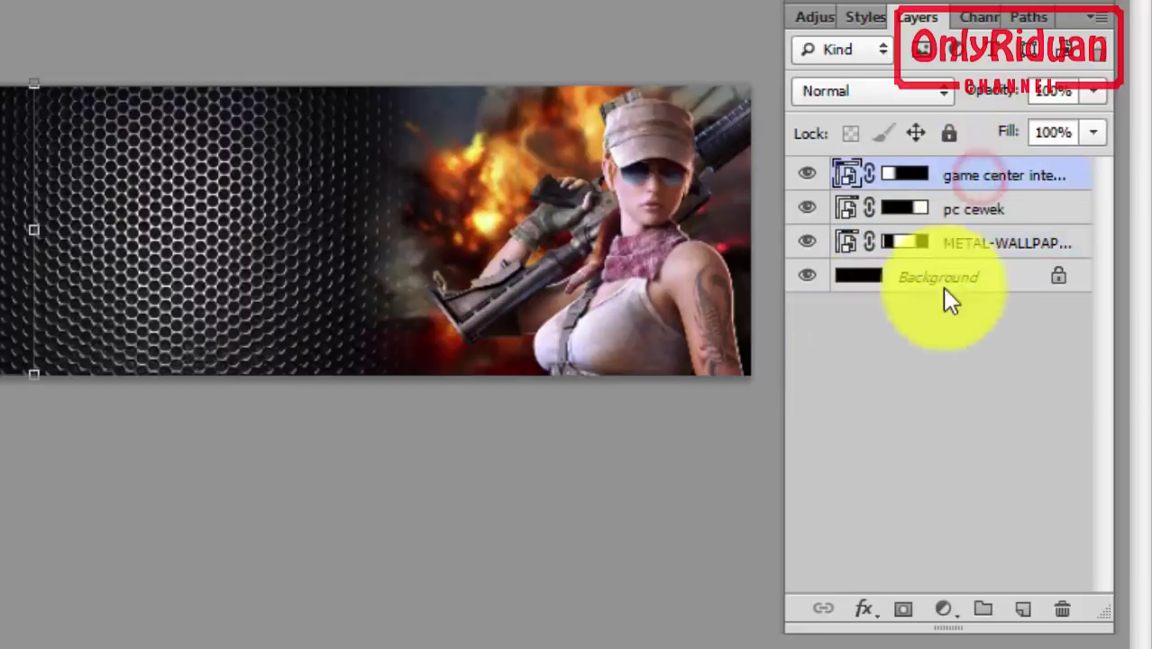
click(981, 613)
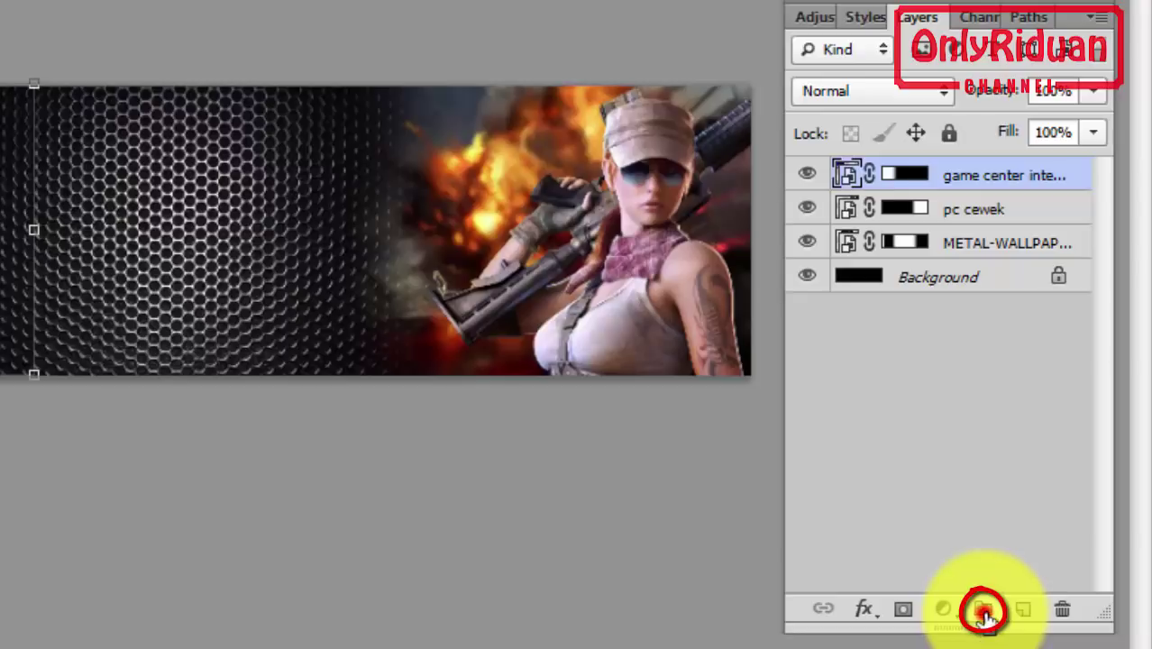
double_click(913, 175)
text(Gambar Background)
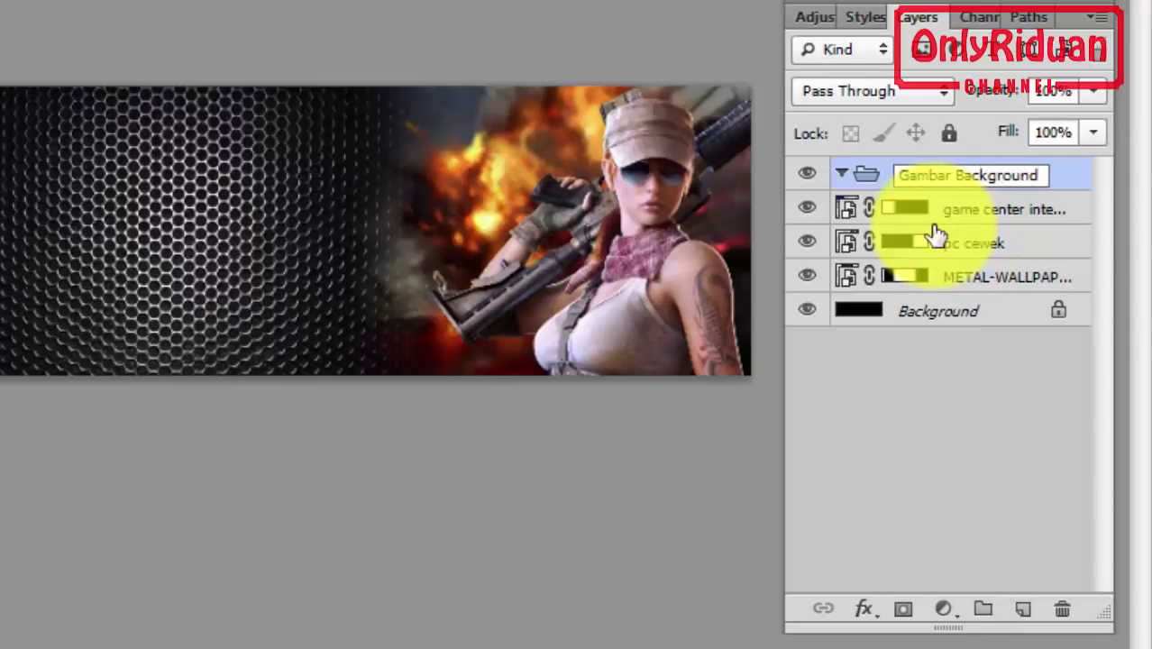
- Move game center, pc cewek and METAL-WALLPAPER into Gambar Background and collapse it
click(966, 213)
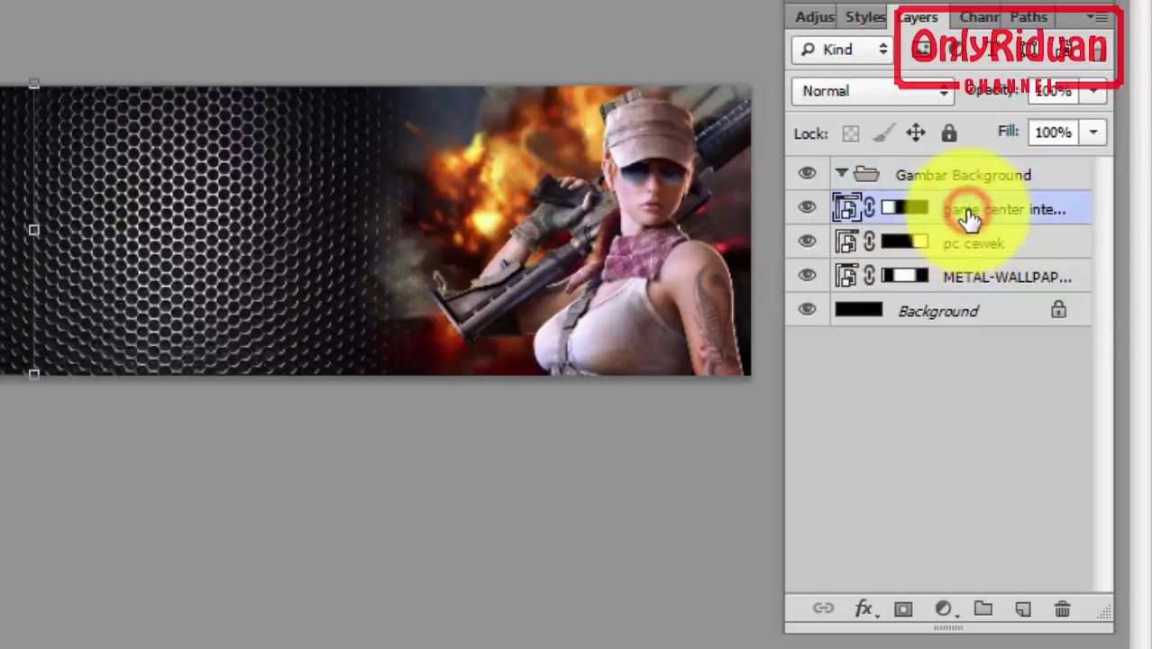
shift+click(948, 275)
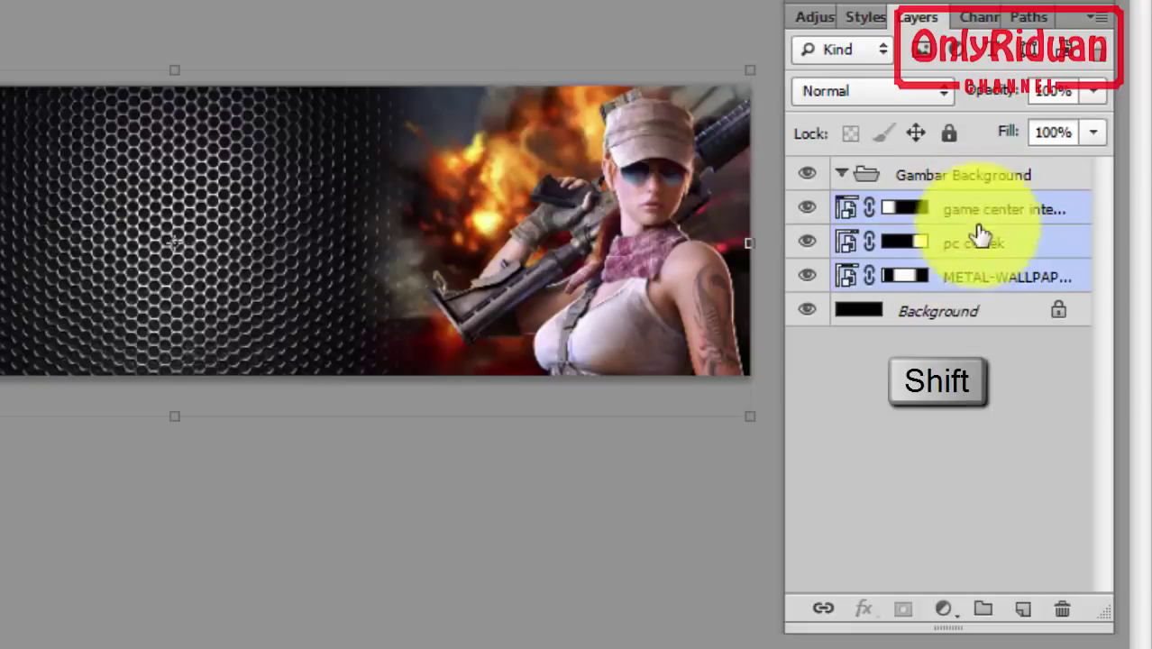
drag(976, 220, 964, 173)
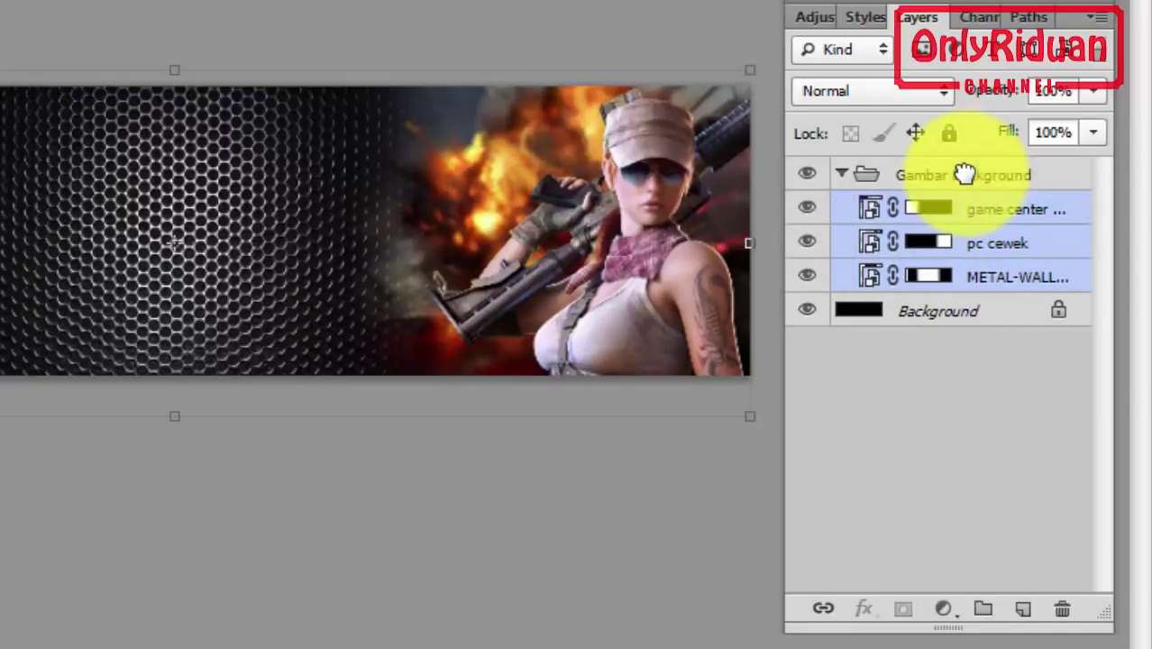
click(839, 175)
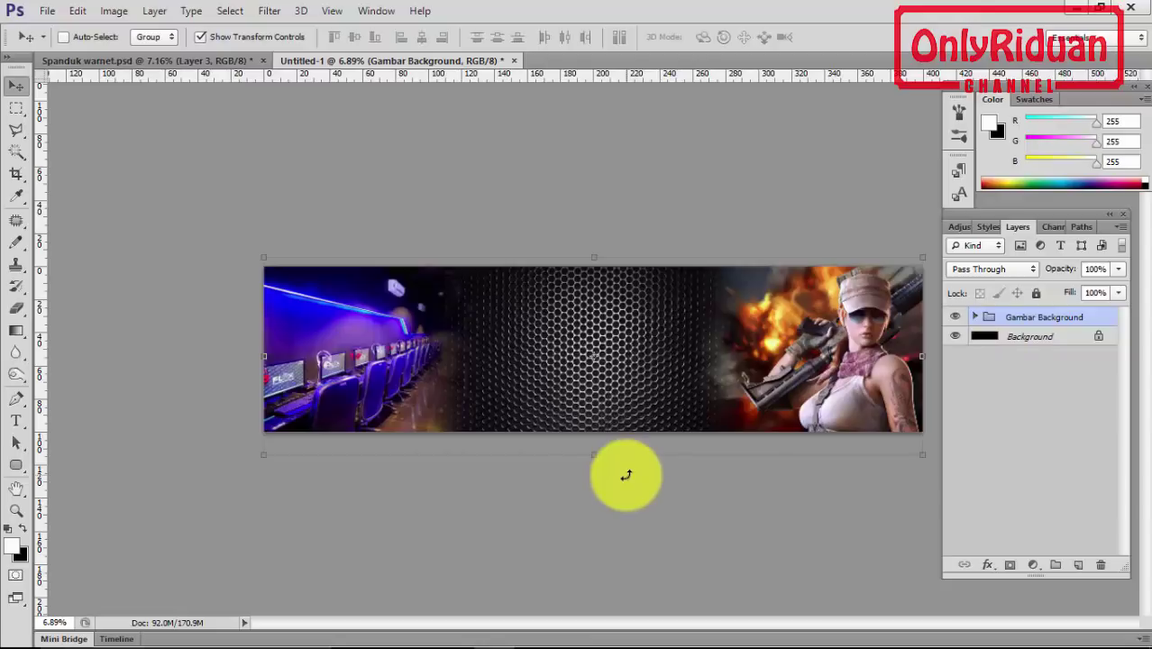
click(193, 61)
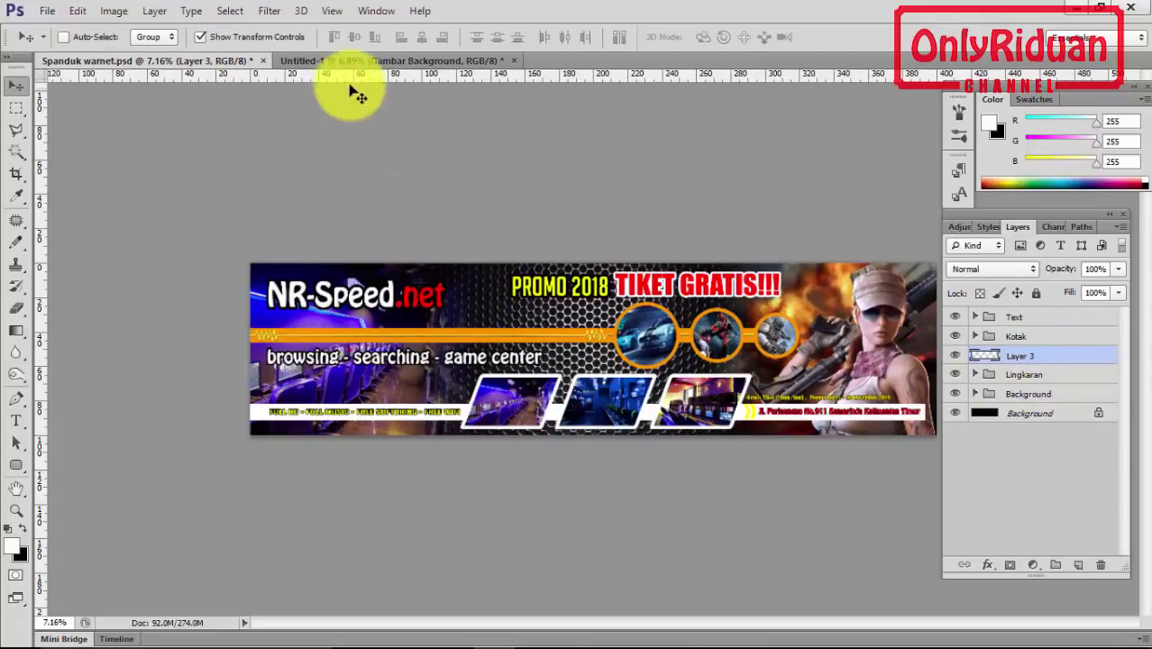
click(373, 59)
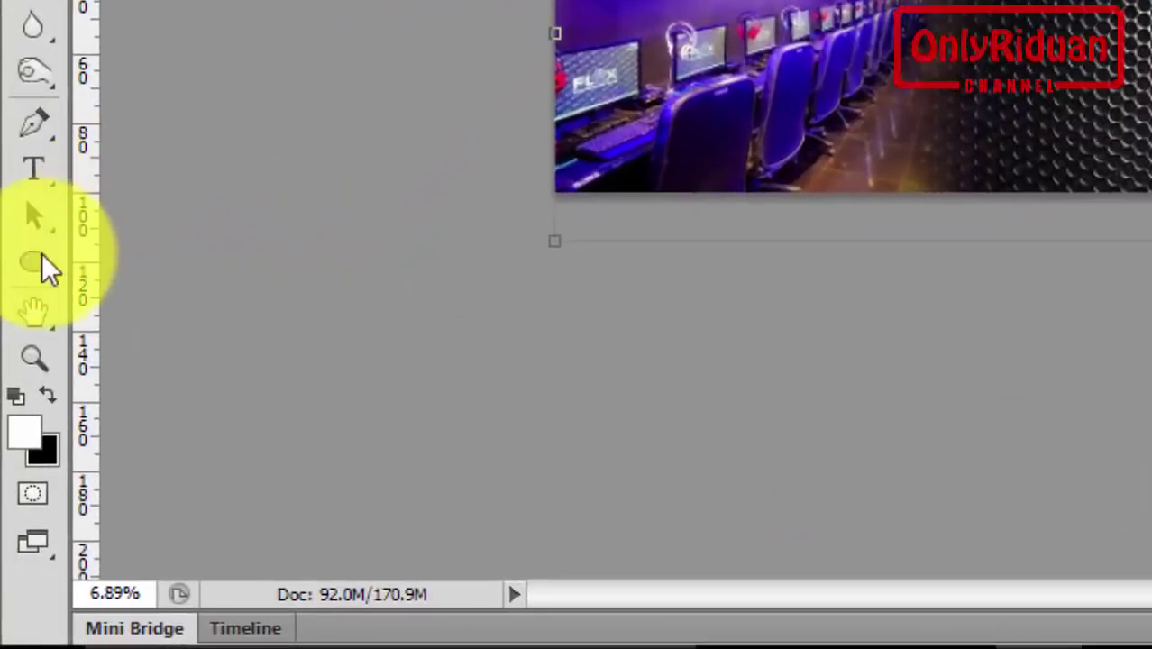
- Switch to the Ellipse tool with a white fill and a 60 pt orange stroke
click(17, 465)
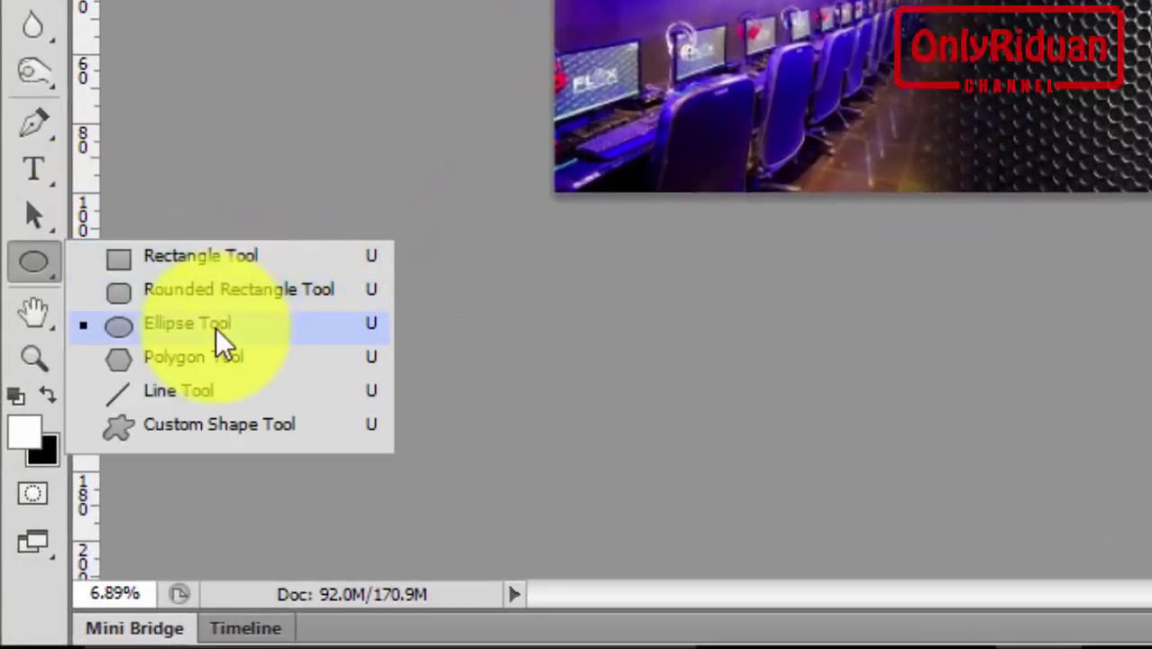
click(216, 329)
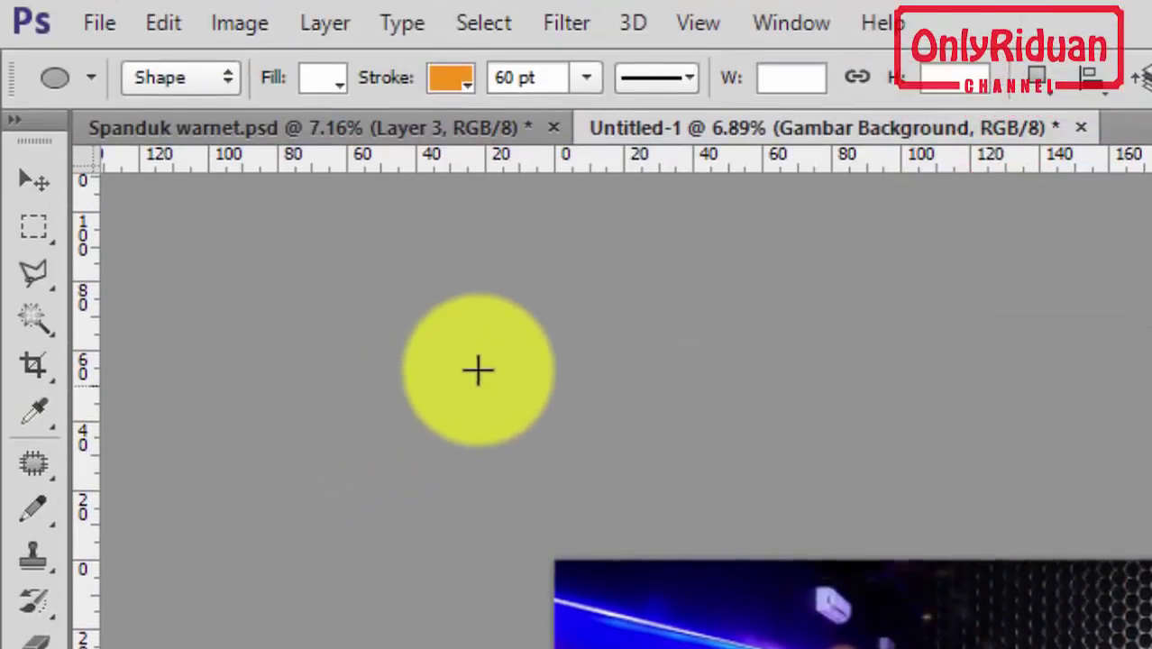
click(470, 80)
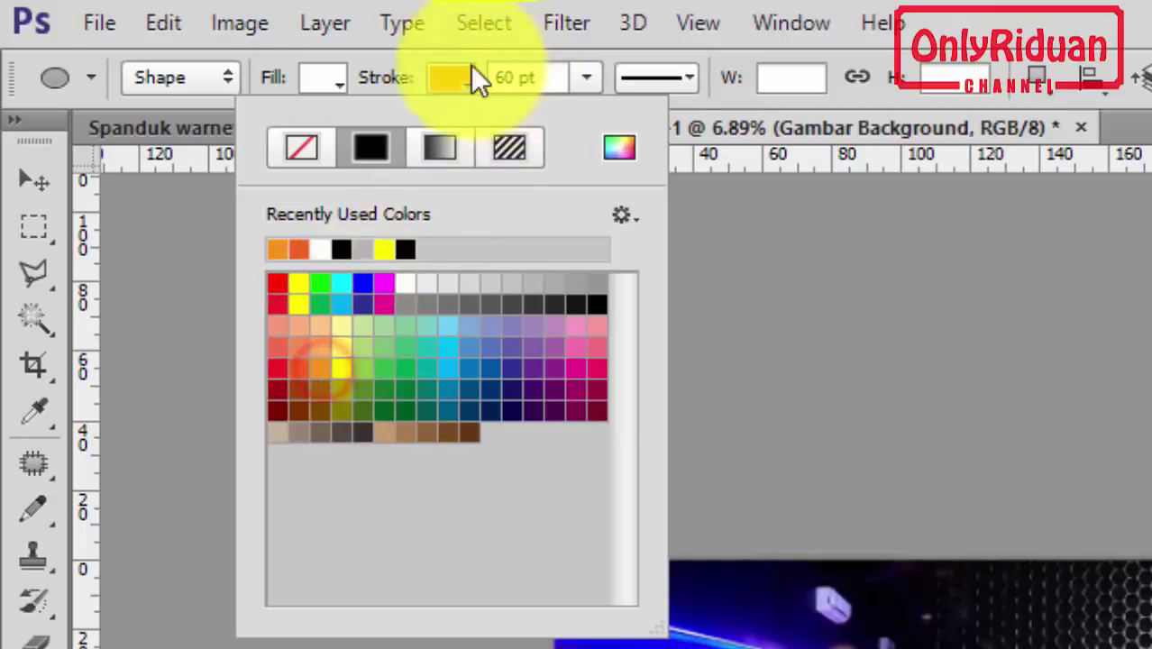
click(338, 85)
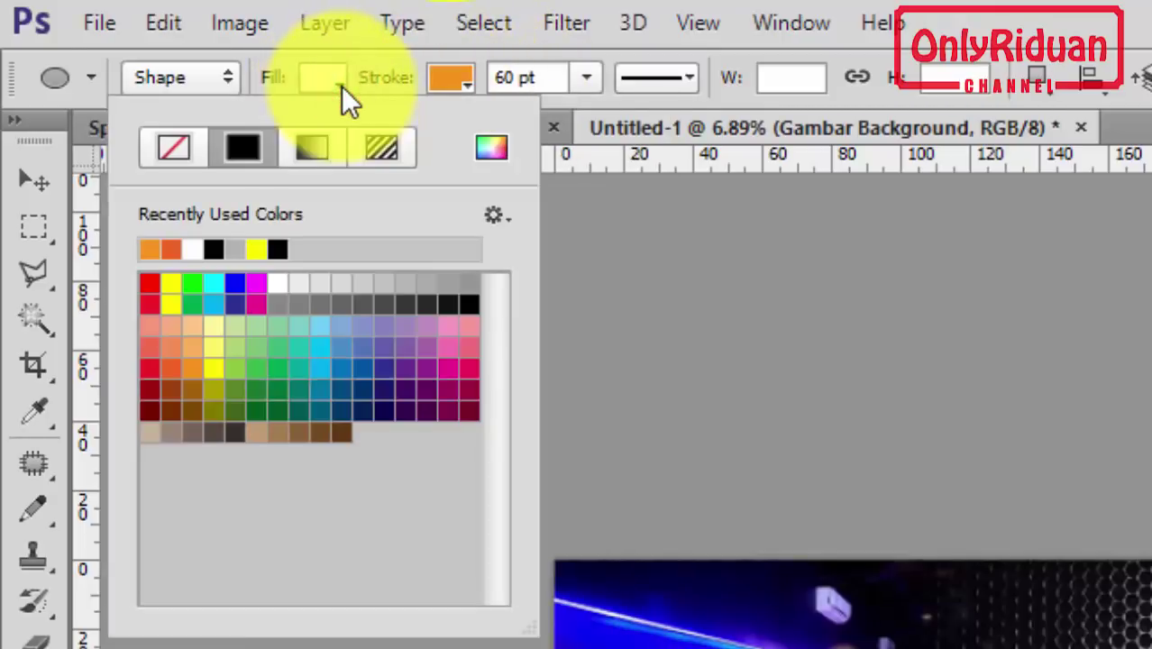
click(186, 248)
click(584, 79)
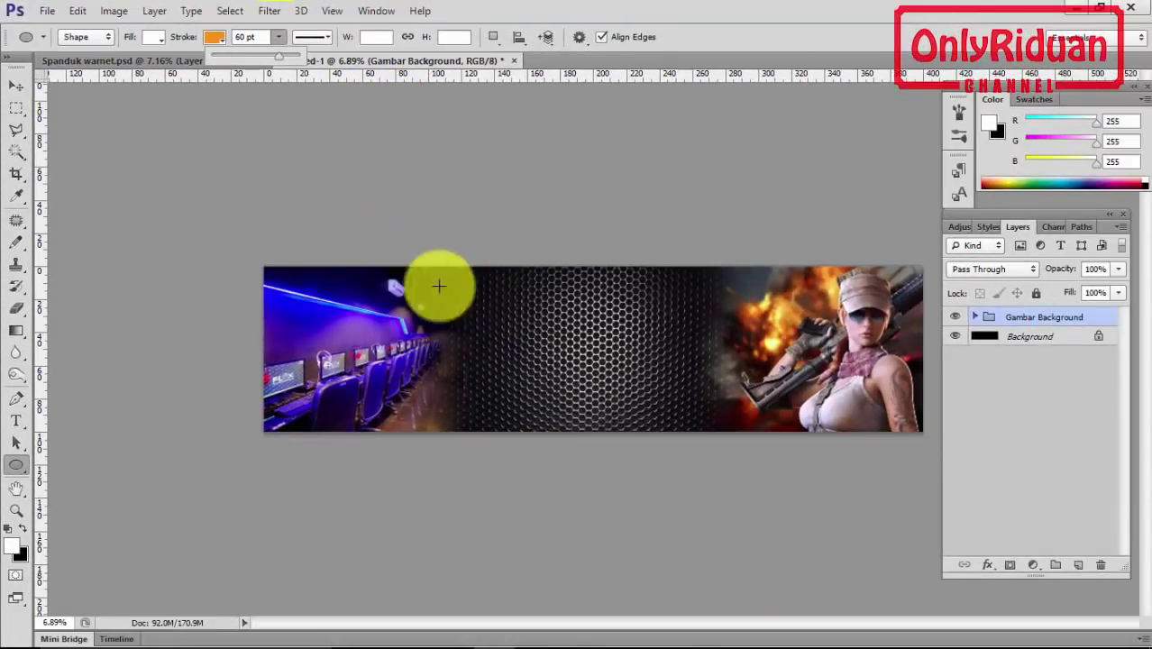
- Create an 1100 × 1100 px white circle with an orange ring on the banner
click(512, 329)
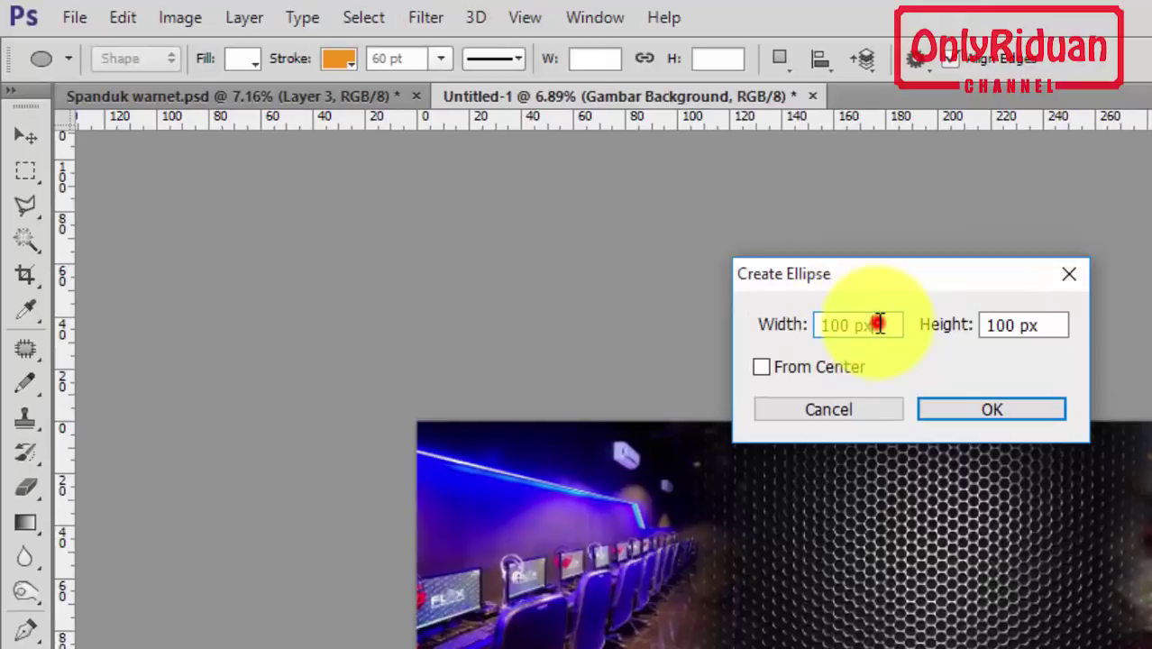
drag(878, 324, 813, 326)
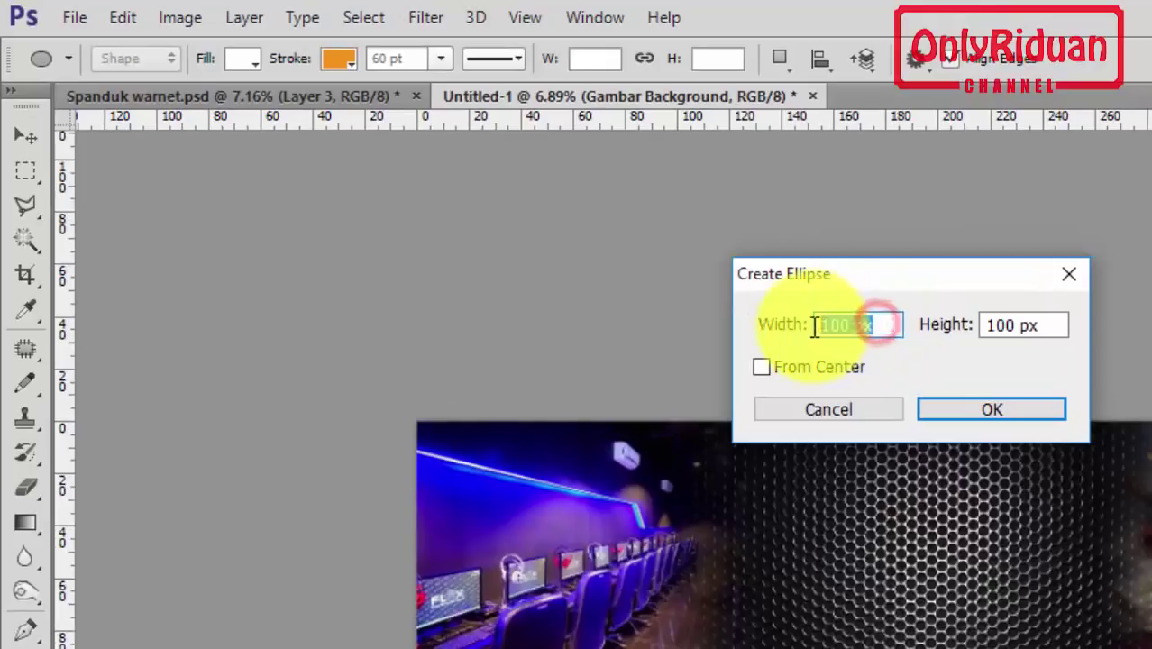
text(100)
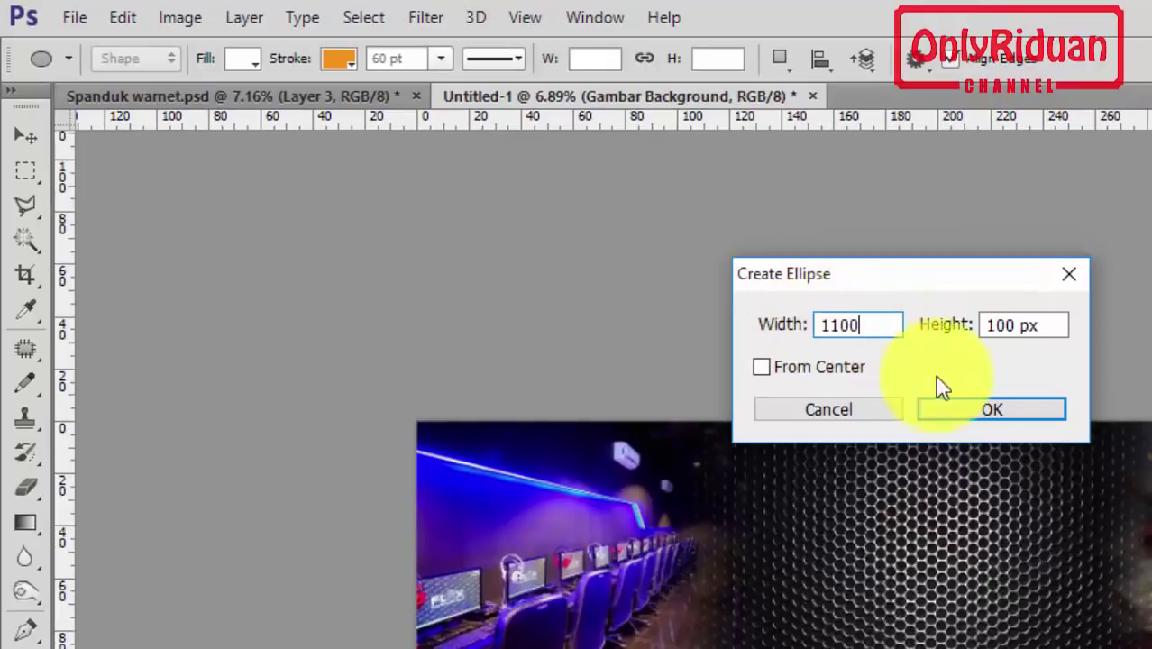
drag(1046, 326, 942, 330)
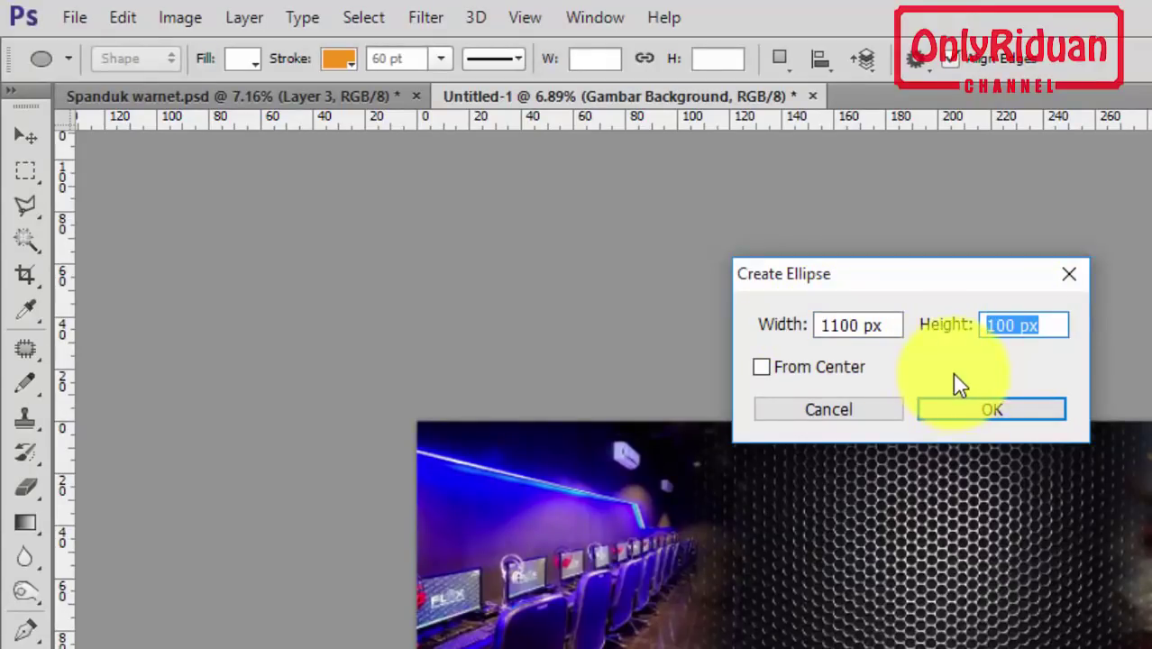
text(1100)
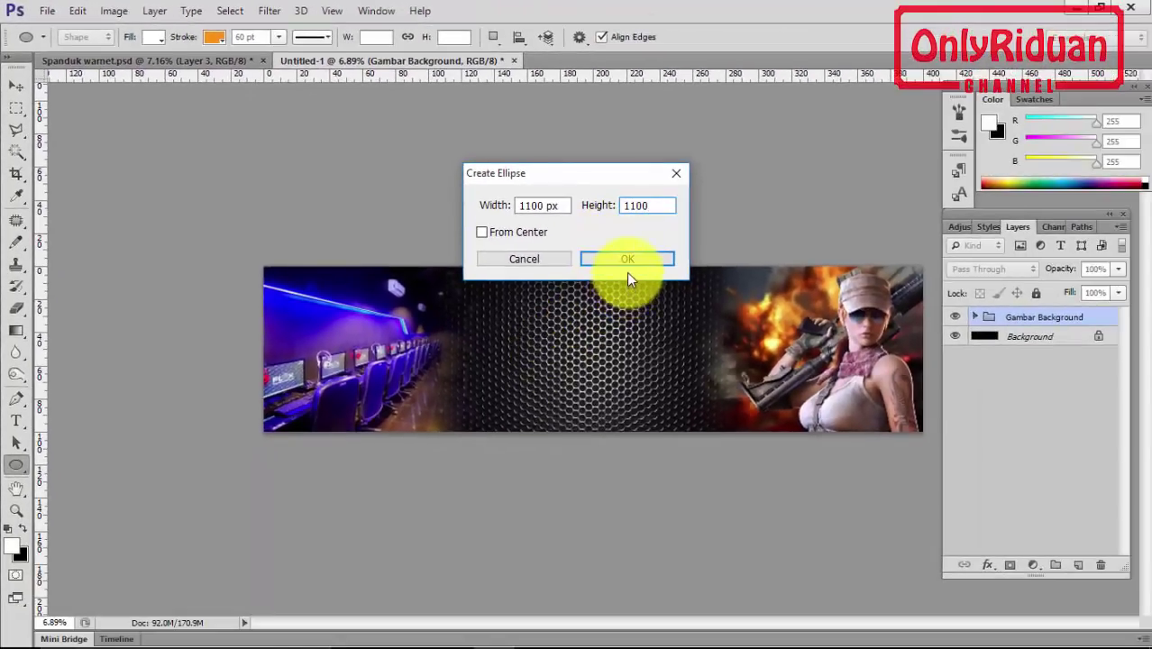
click(626, 260)
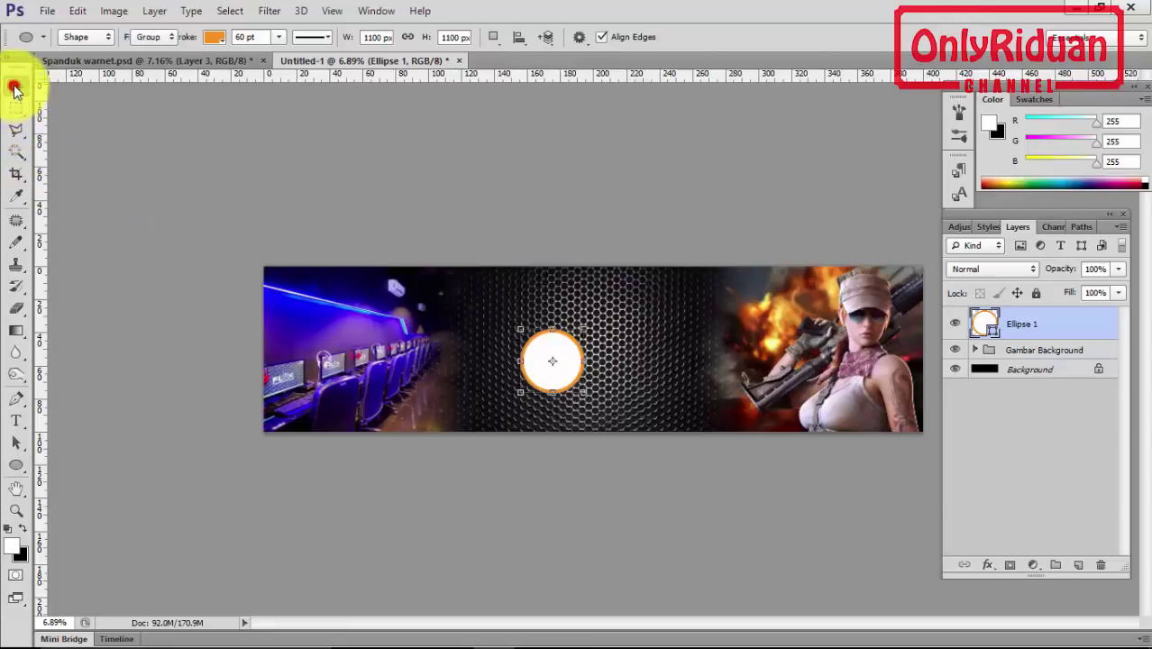
- Position the first circle and Alt-drag a copy to its right, naming it Ellipse 2
click(15, 86)
drag(603, 347, 626, 337)
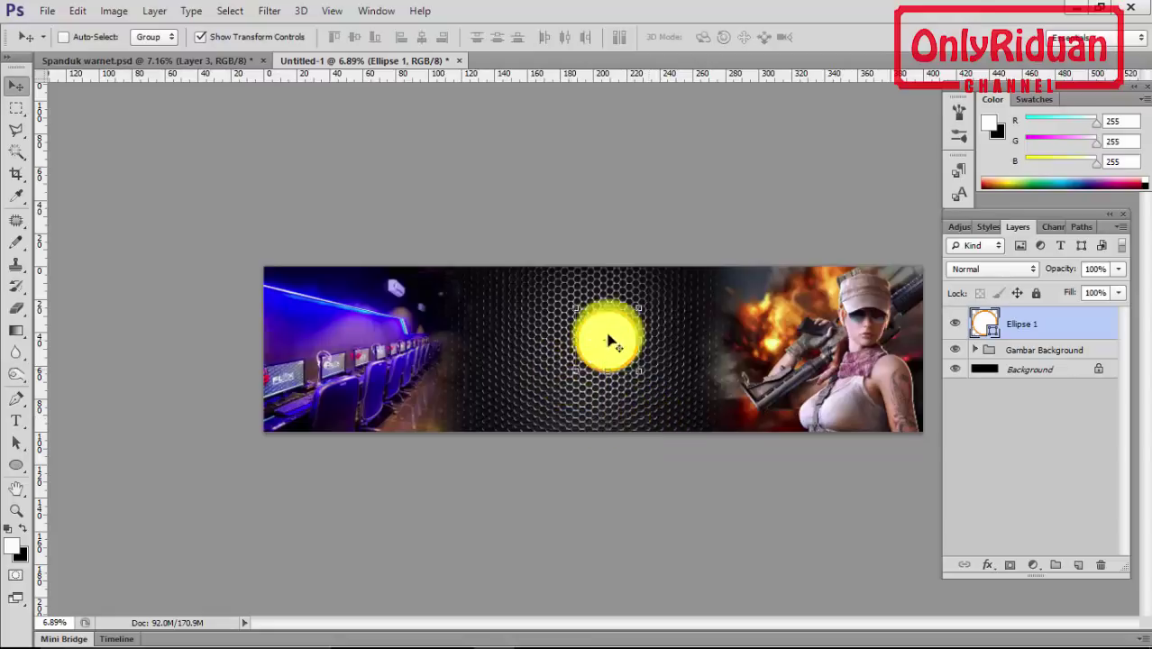
right_click(1023, 329)
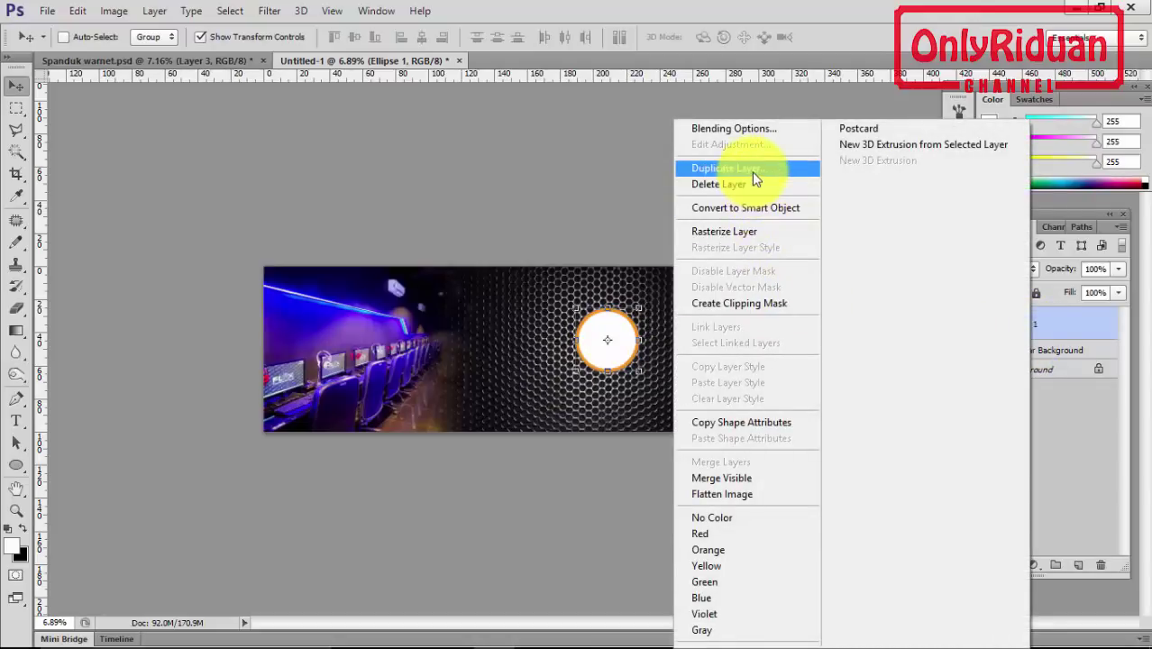
click(599, 494)
key(alt)
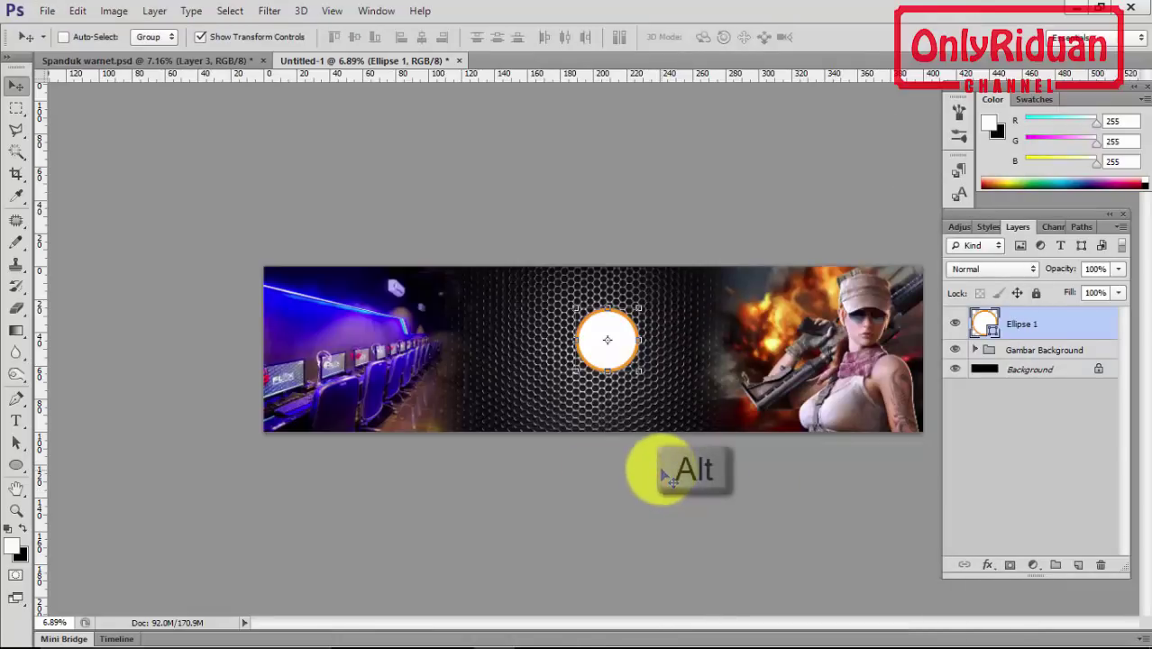
drag(629, 404, 689, 405)
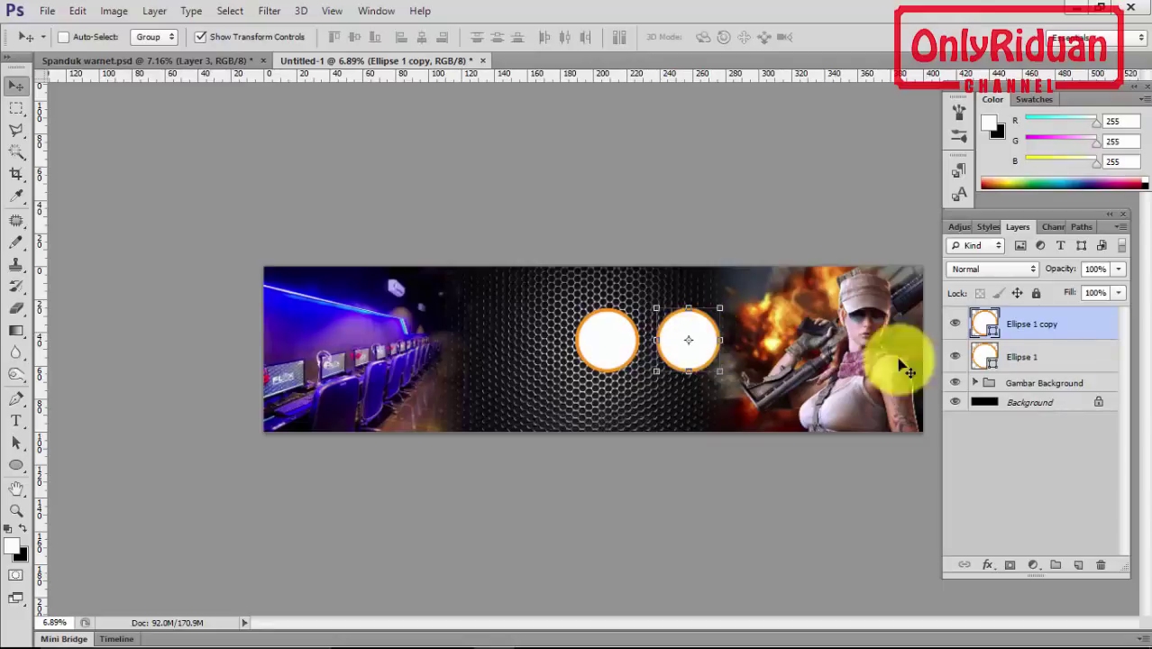
double_click(1028, 329)
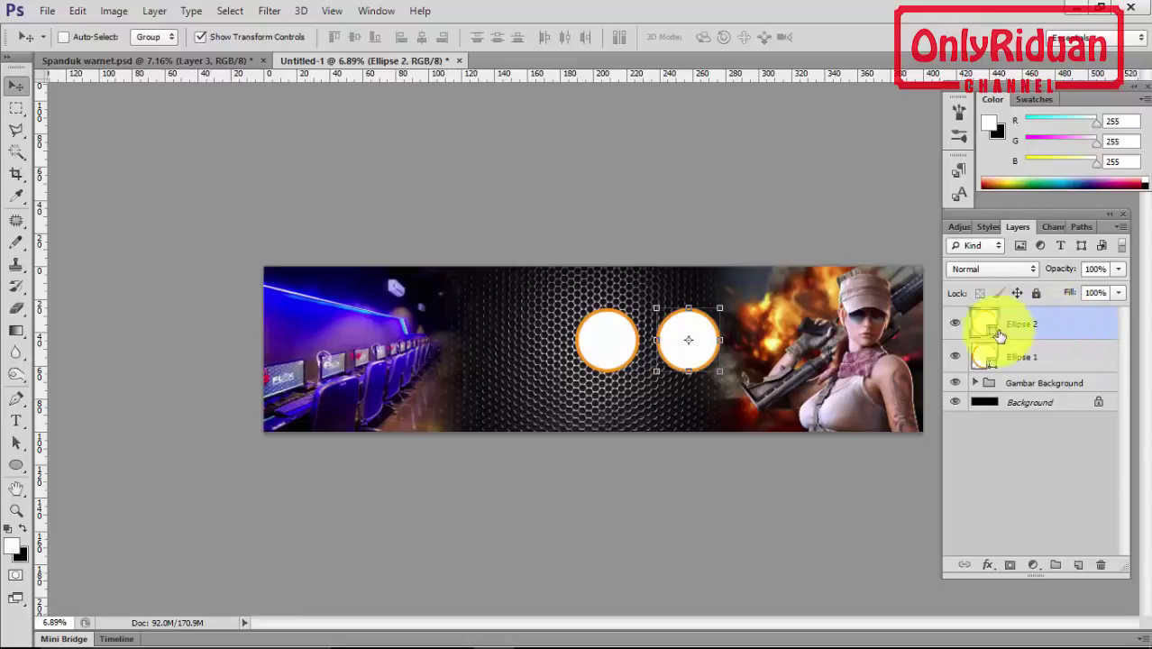
- Alt-drag a third circle further right, name it Ellipse 3, and select Ellipse 2
key(alt)
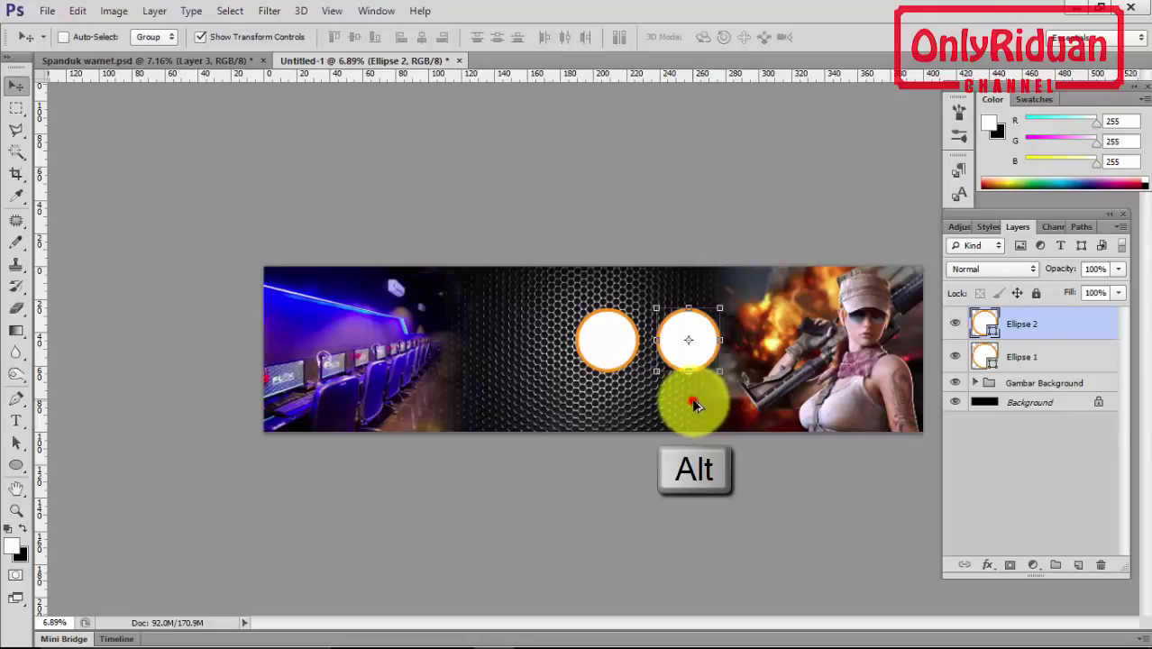
drag(697, 407, 764, 405)
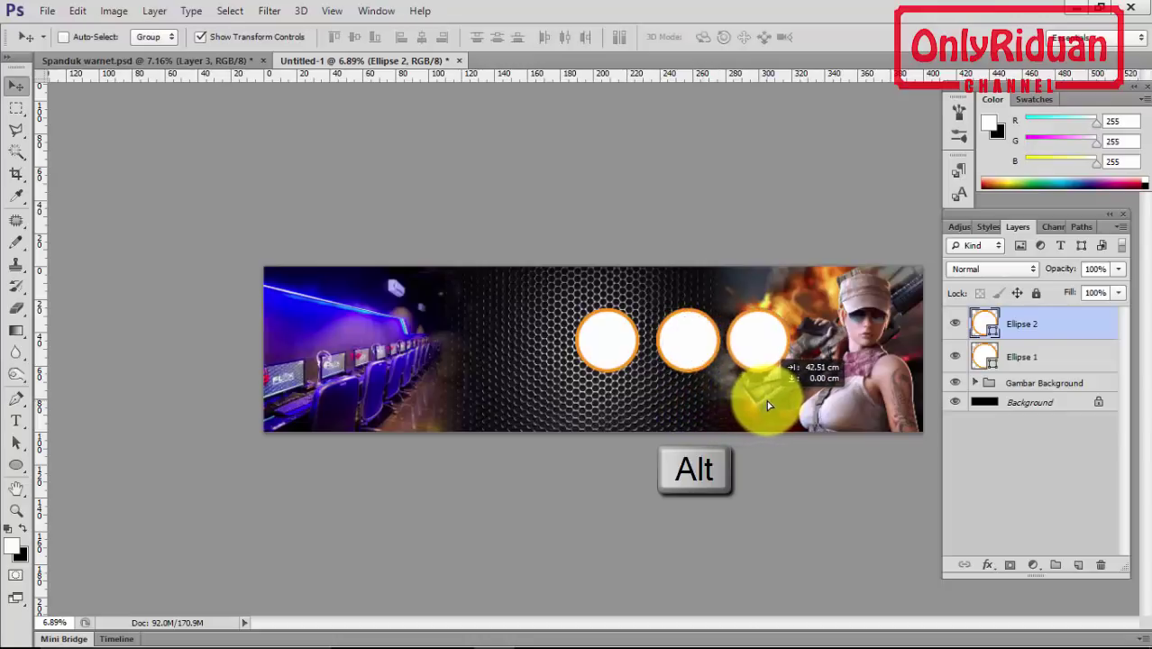
drag(764, 405, 770, 406)
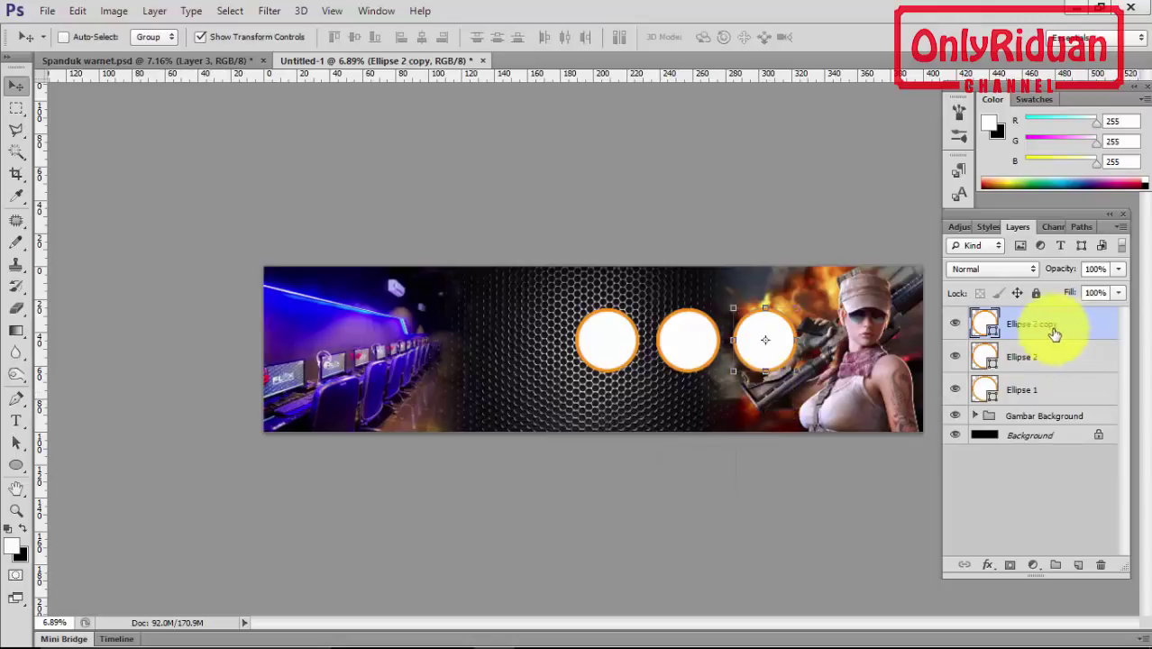
double_click(1029, 324)
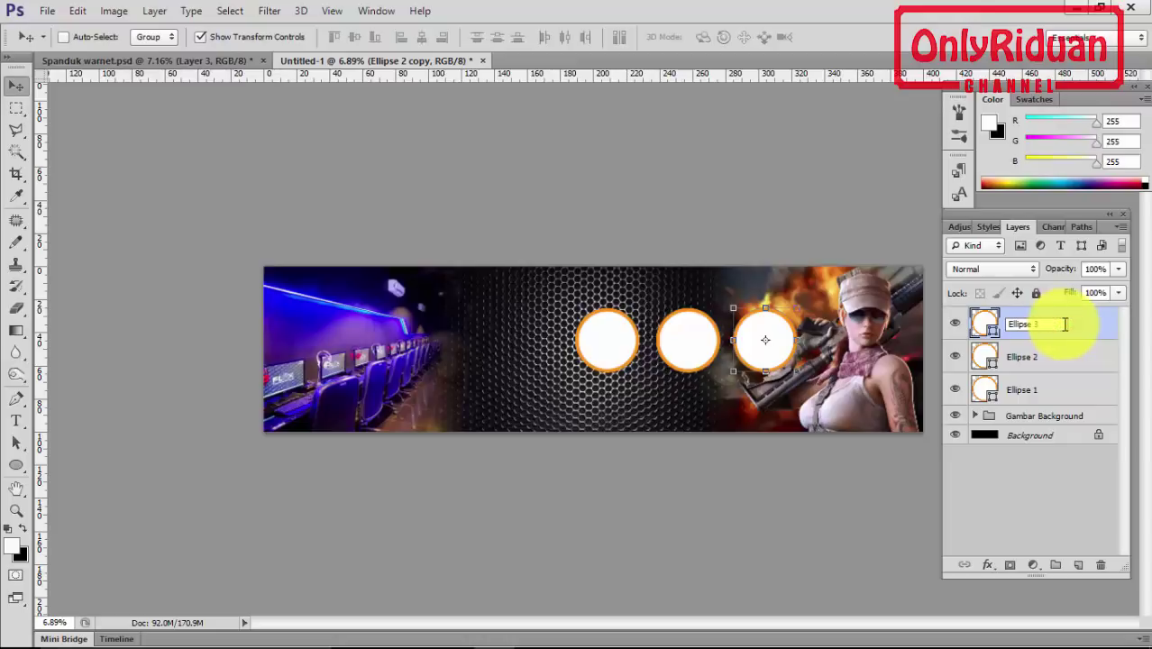
key(Return)
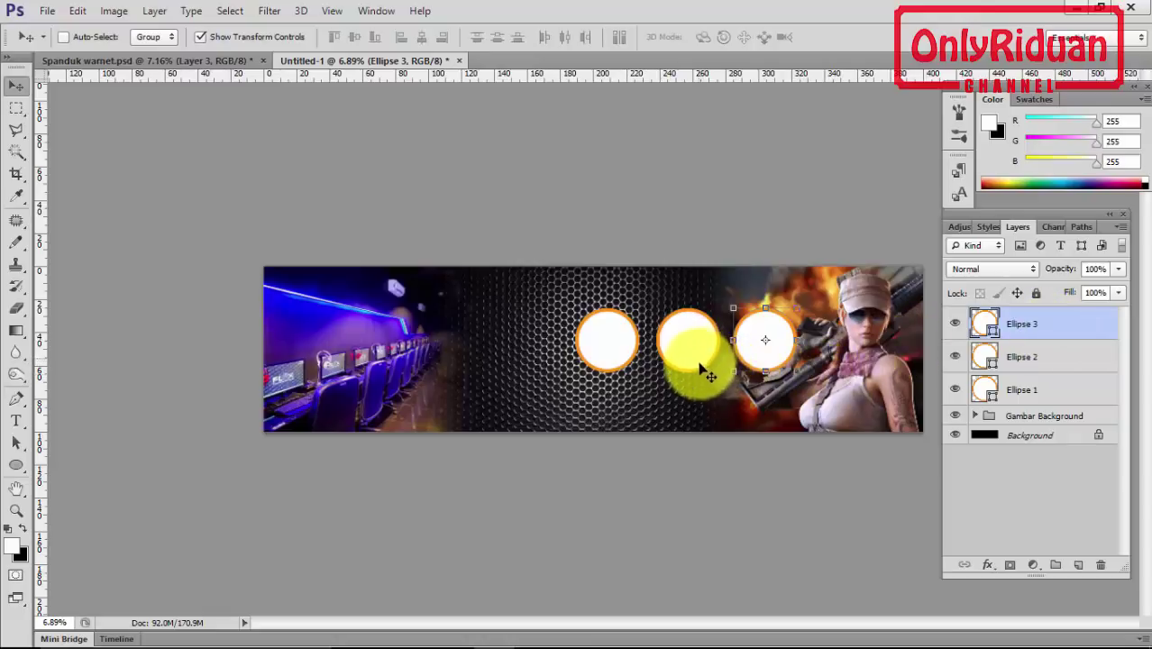
click(1016, 360)
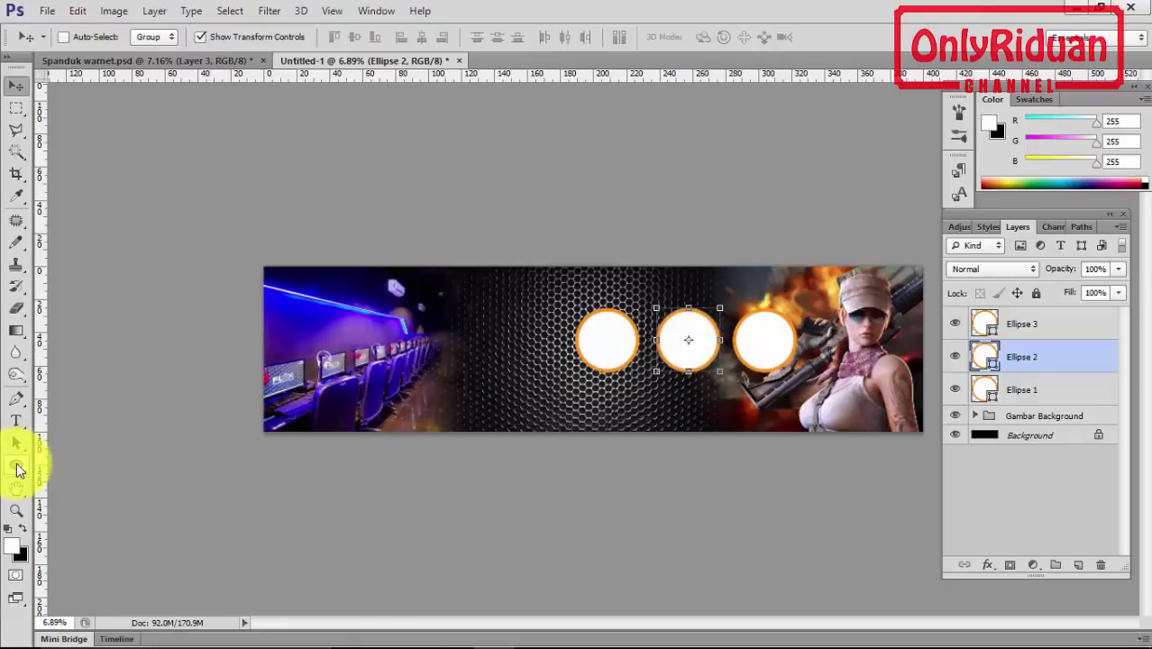
- Try resizing the middle circle to 900 × 900 px, then undo the change
click(17, 466)
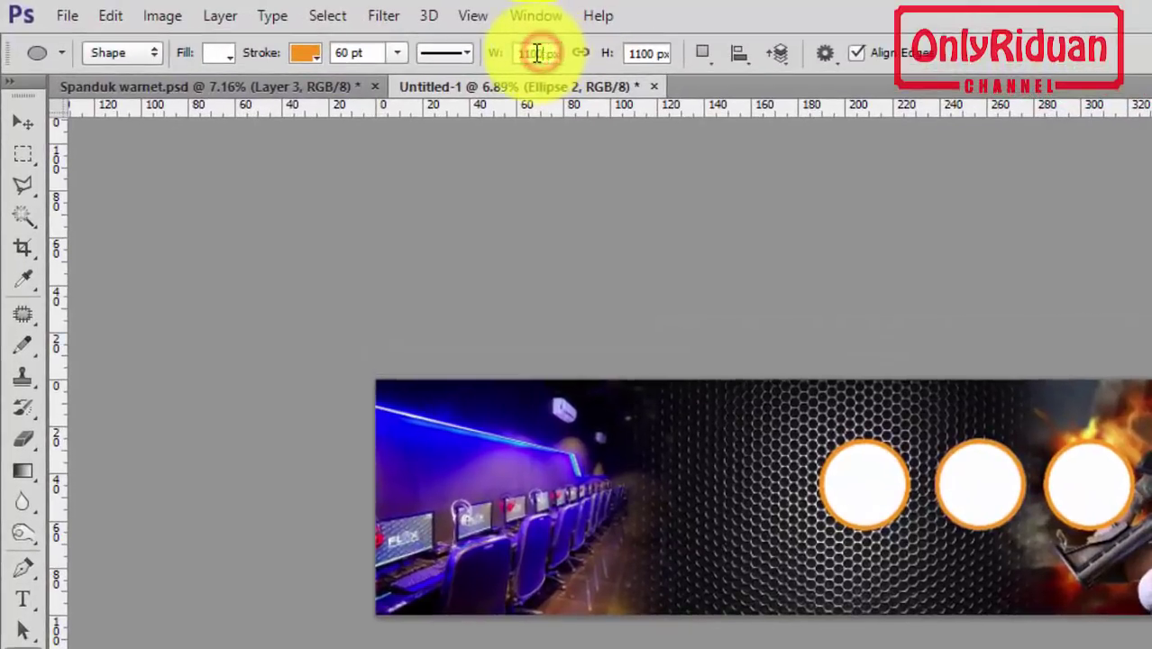
text(900)
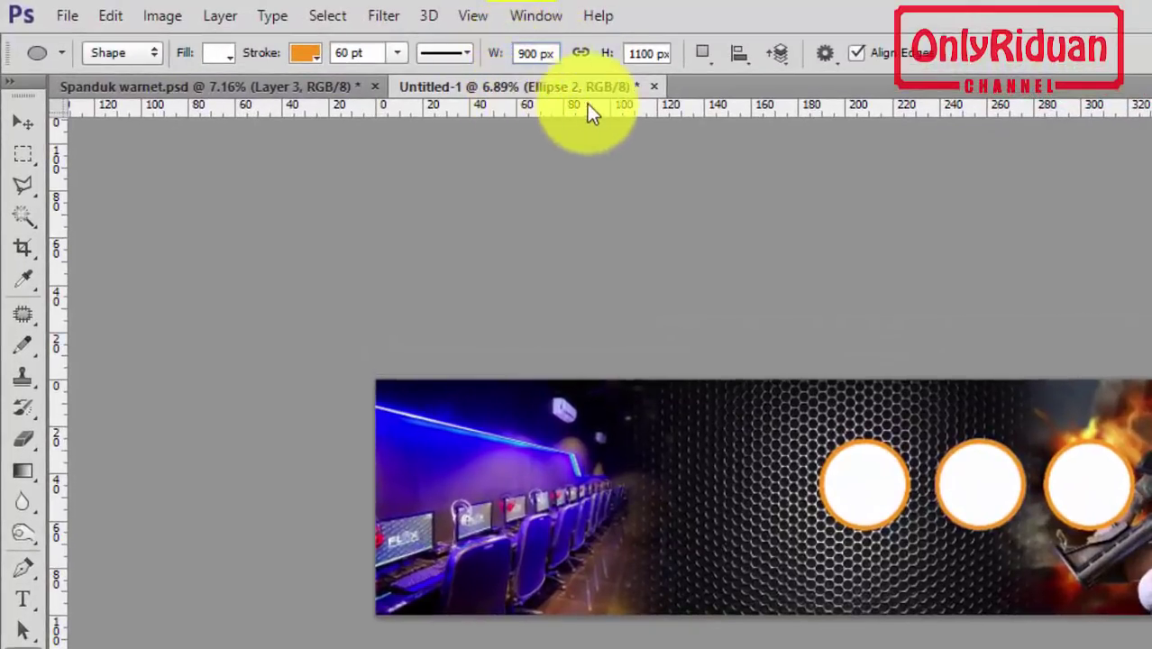
click(656, 53)
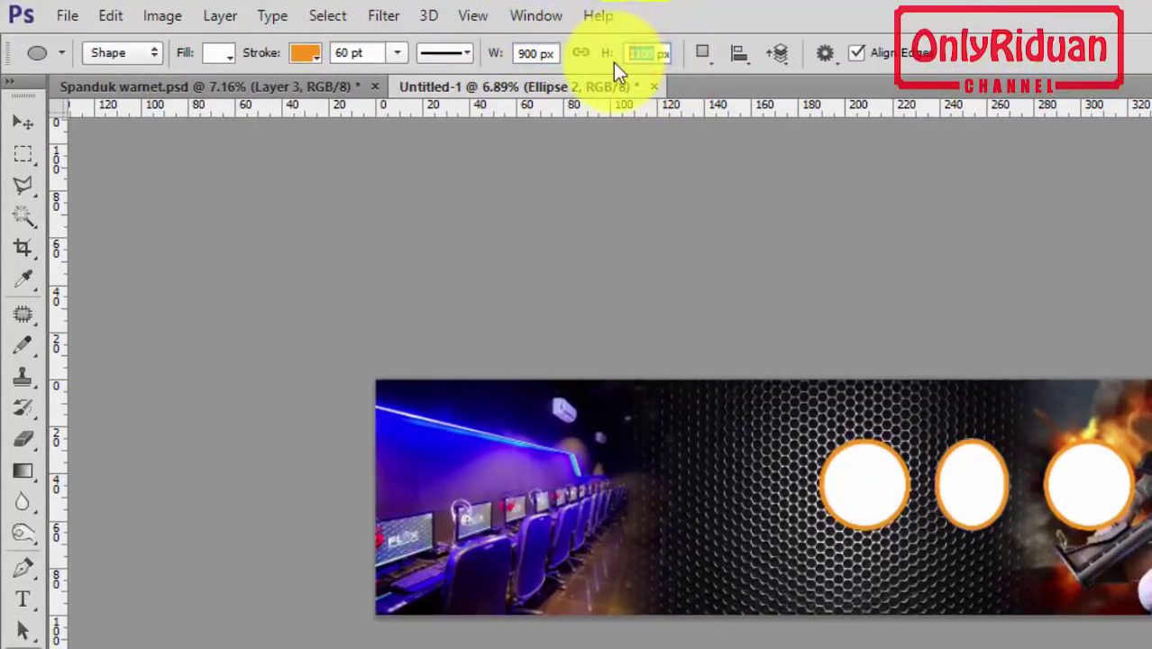
text(900)
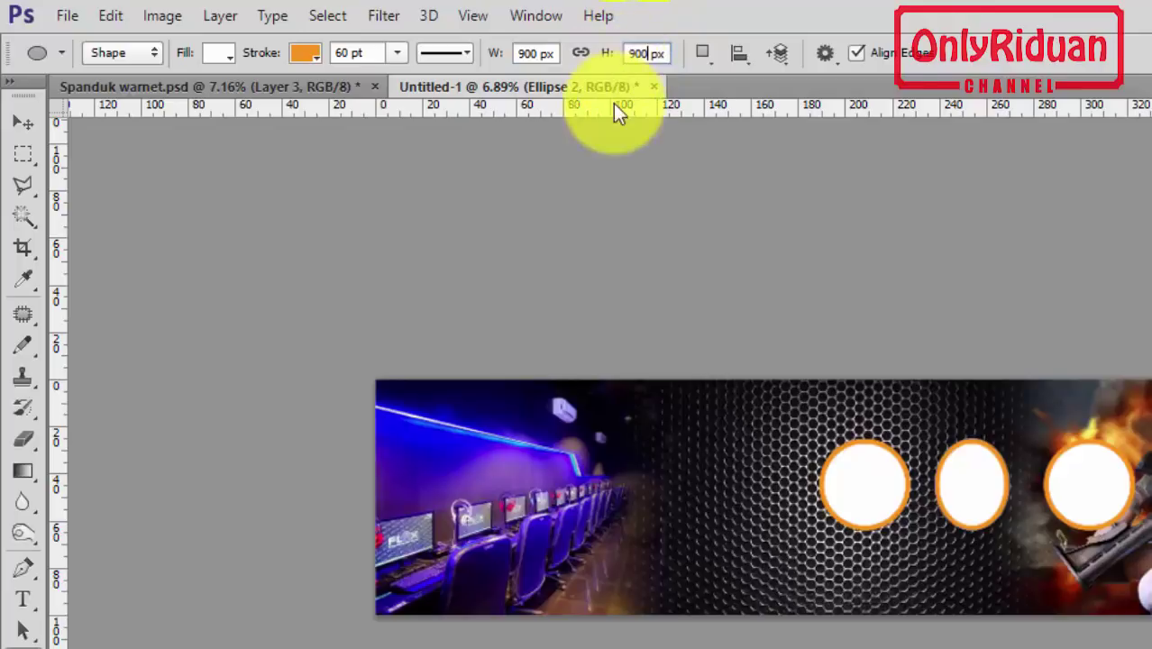
key(Return)
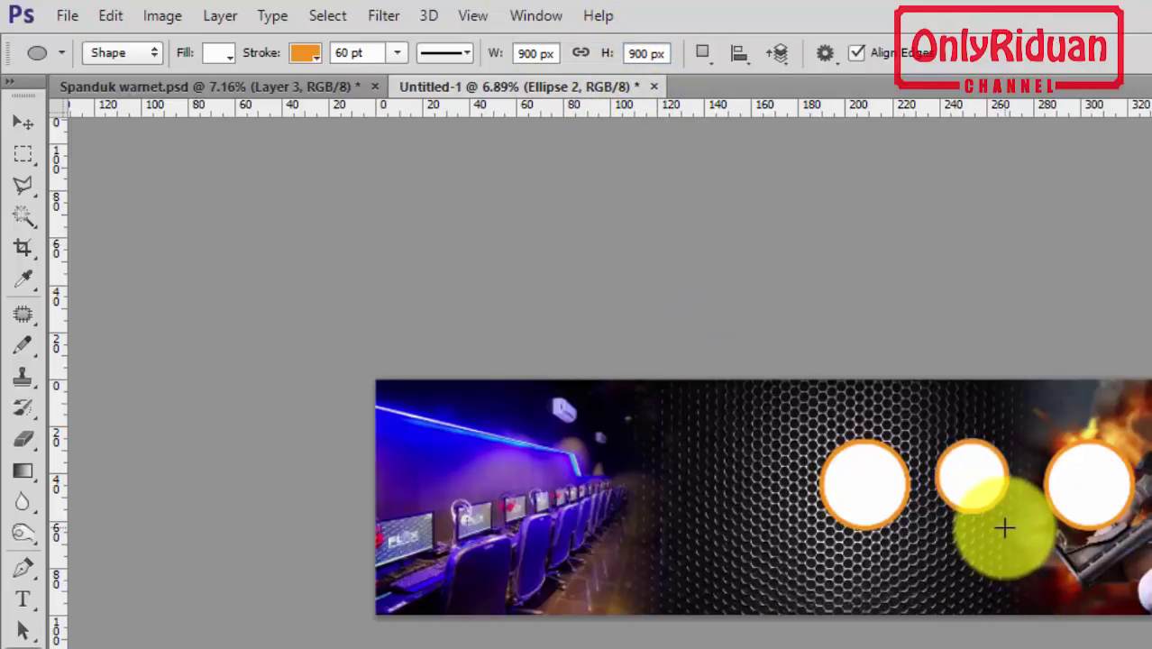
key(ctrl+z)
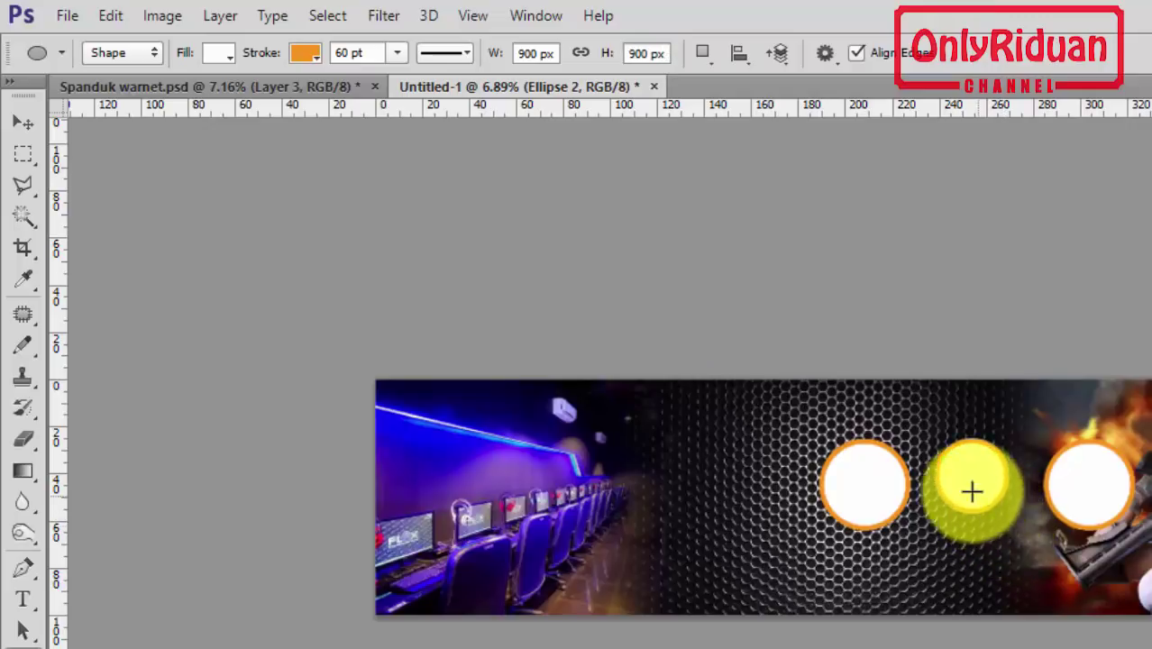
key(ctrl+z)
- Set the middle circle's W and H to 1000 px
click(535, 53)
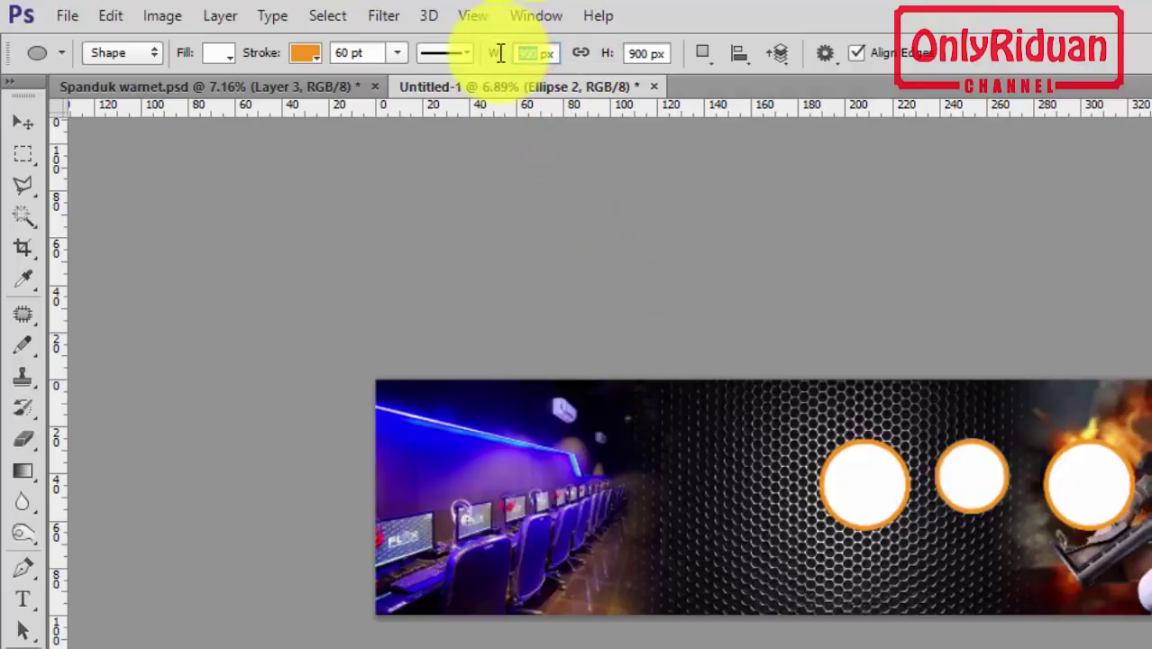
text(100)
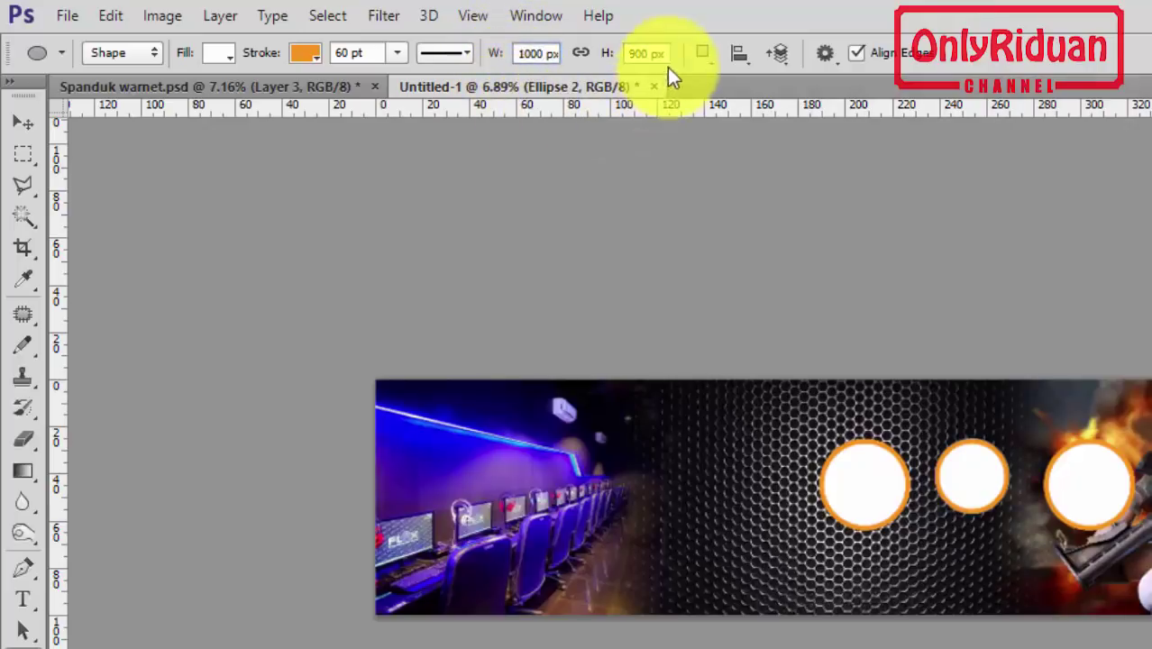
click(645, 52)
text(1)
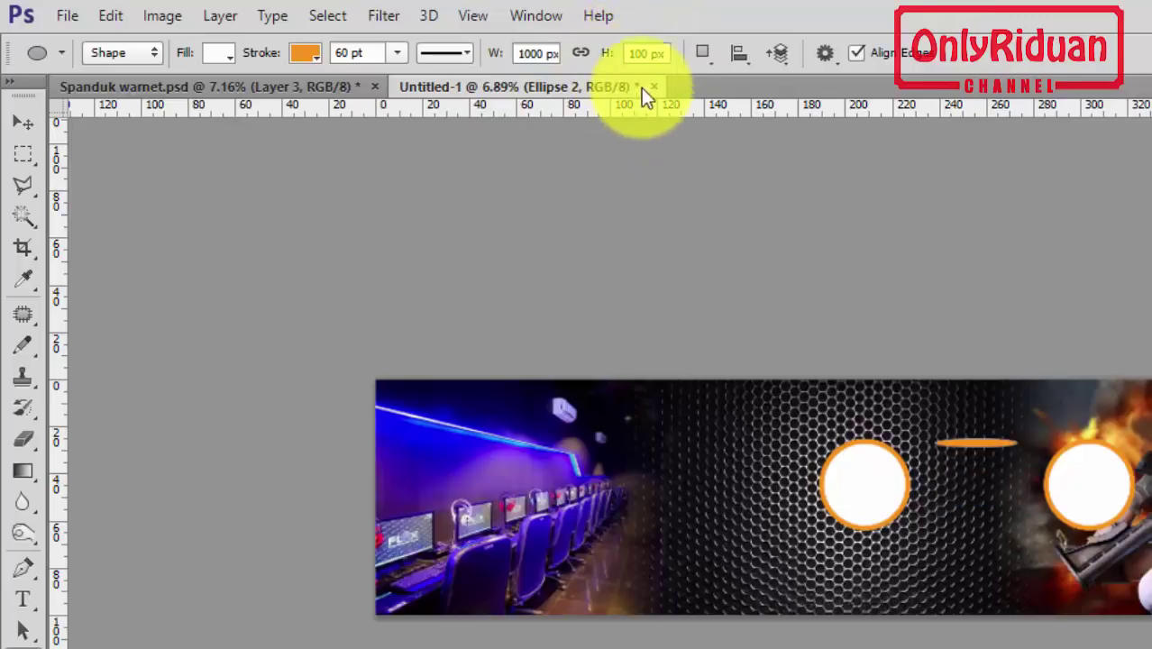
text(00)
key(Return)
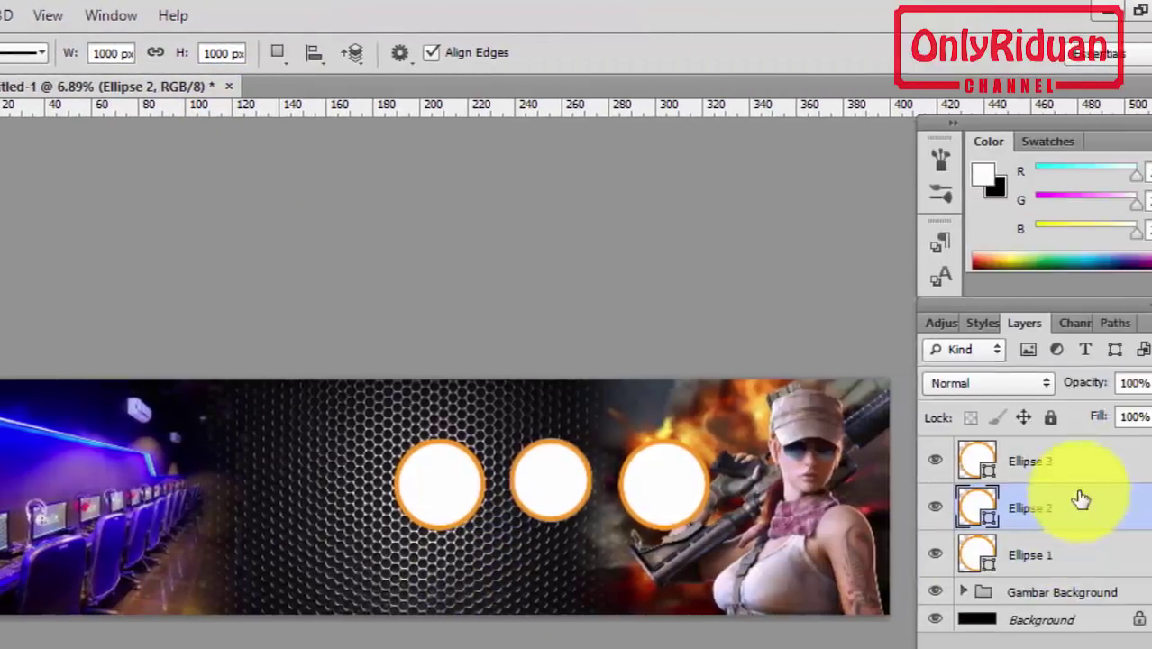
- Select Ellipse 3 and resize it to 900 × 900 px
click(1023, 459)
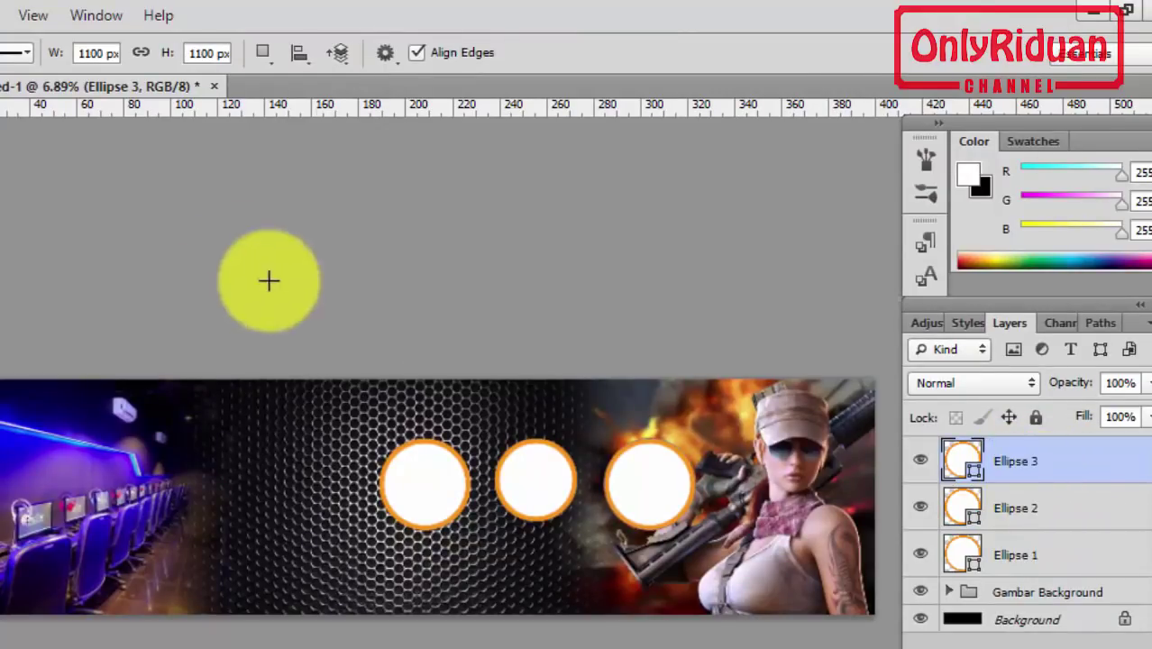
click(105, 52)
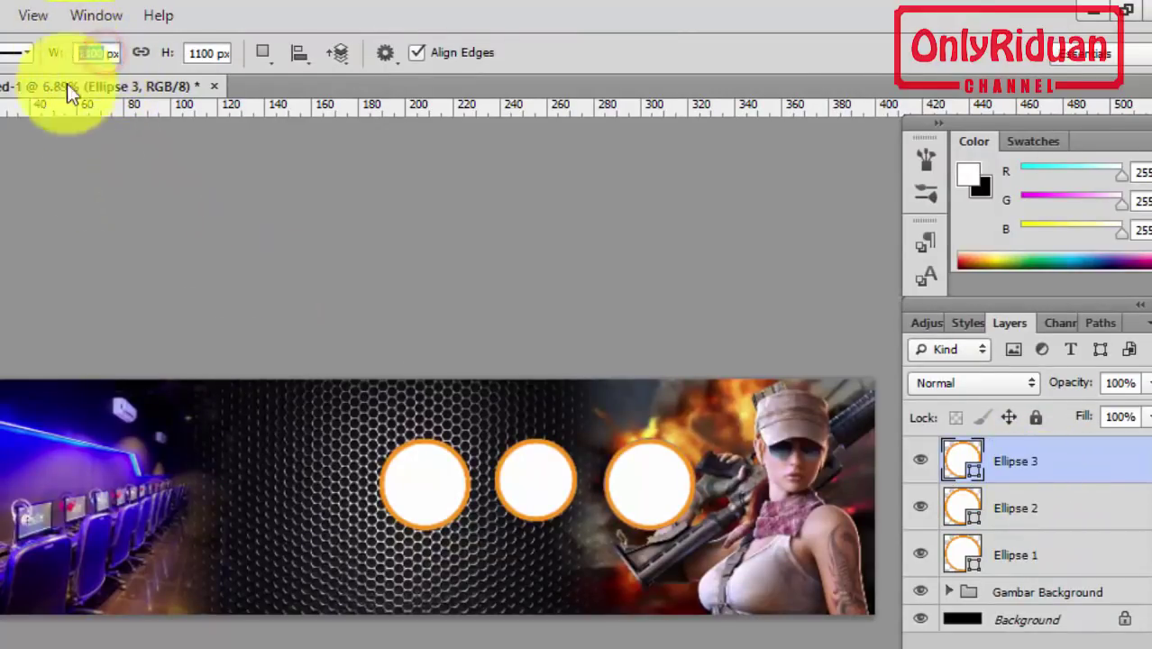
text(90)
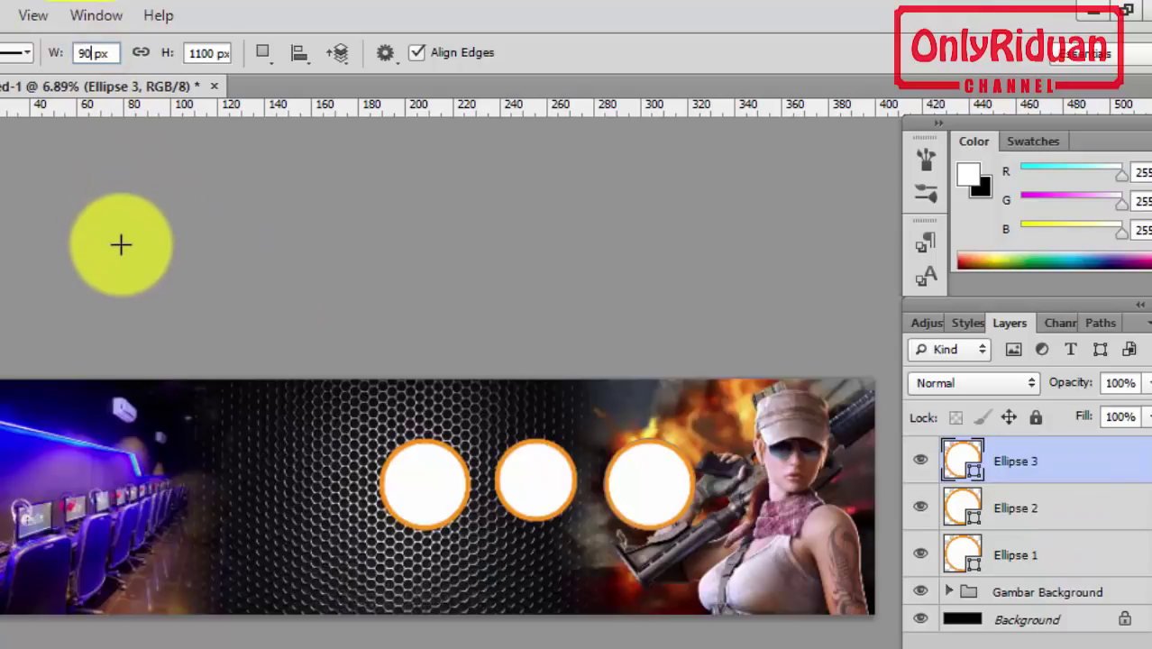
text(0)
click(207, 52)
text(900)
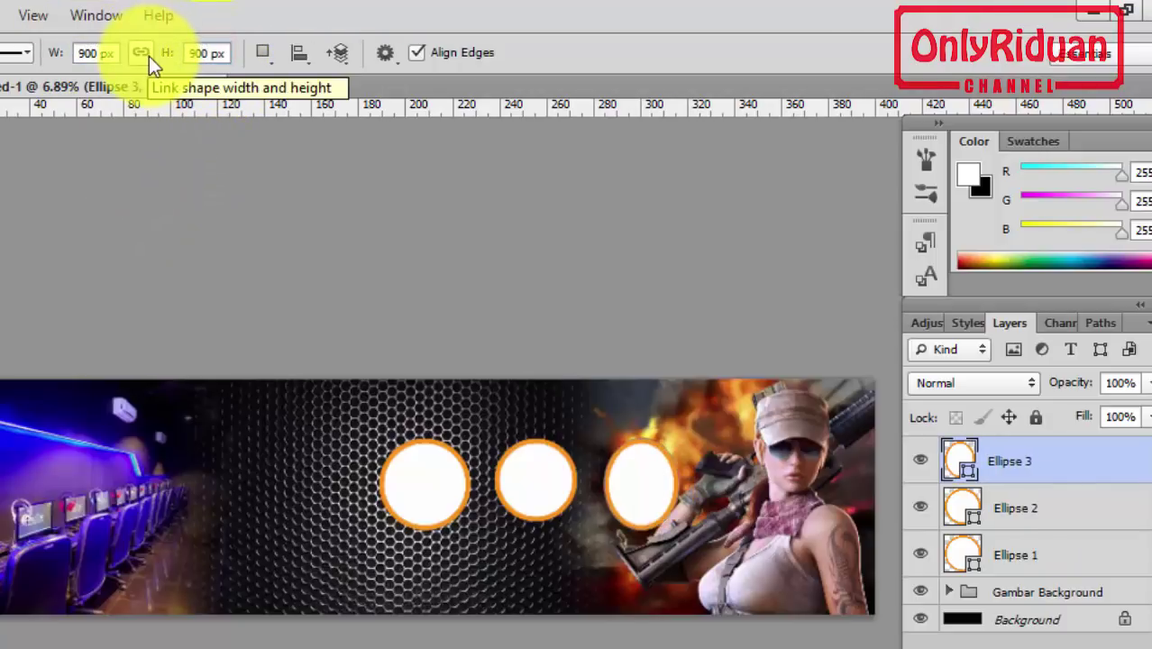
key(Return)
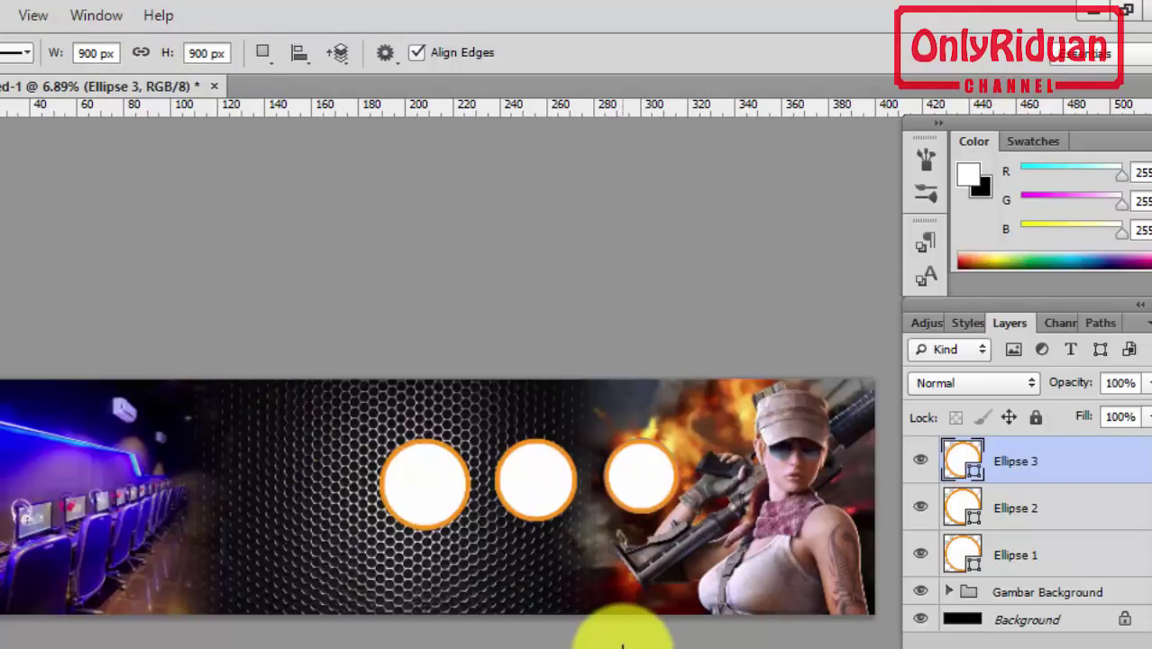
- Reduce Ellipse 3 further to 850 × 850 px
click(95, 53)
text(8)
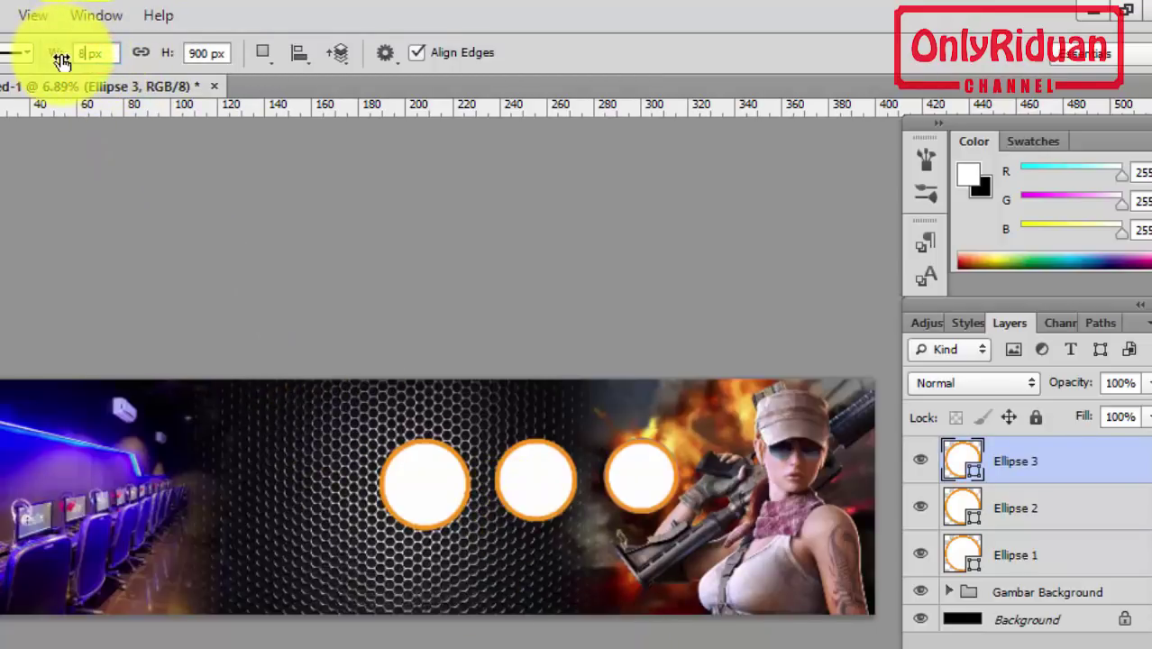
text(50)
key(Tab)
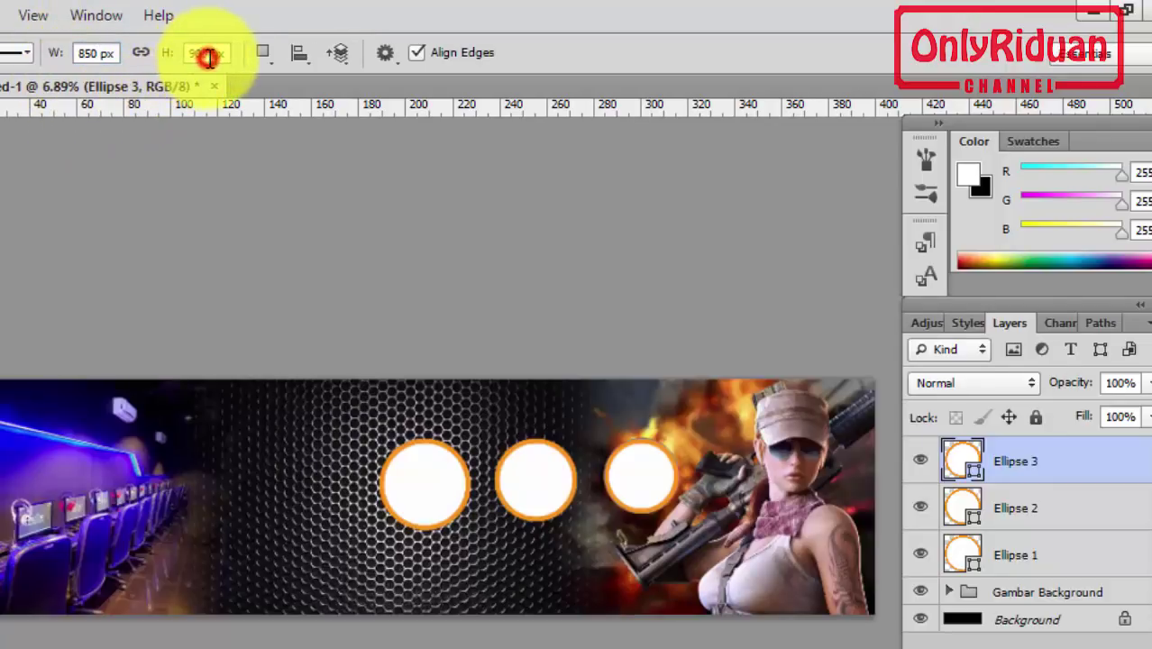
drag(208, 57, 183, 57)
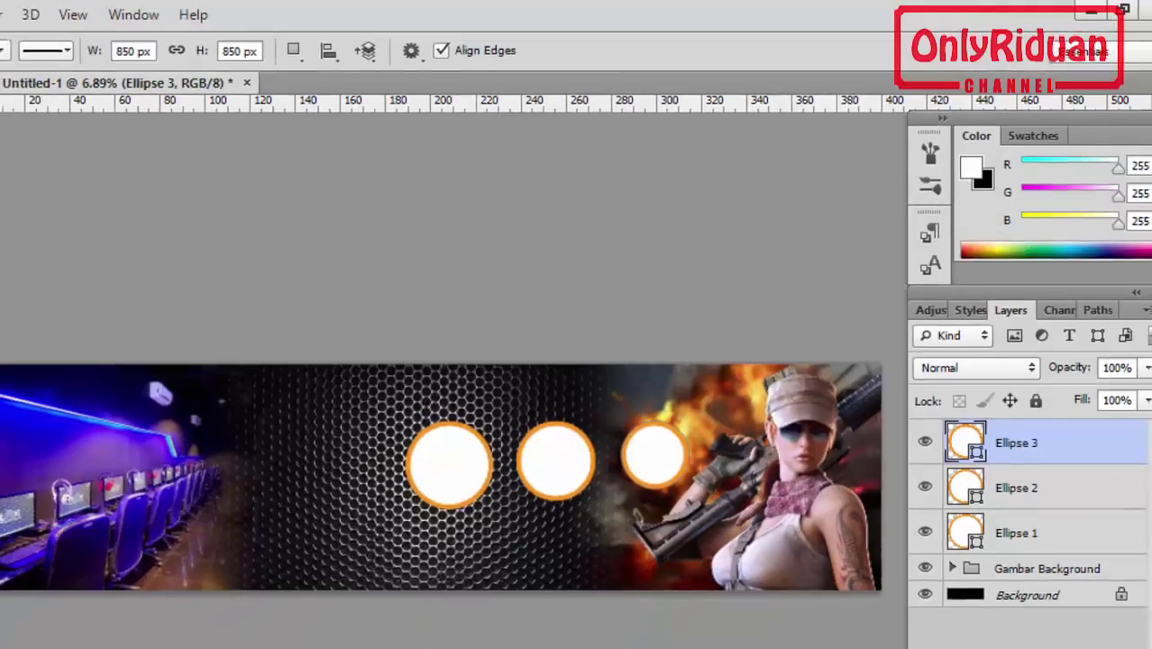
key(v)
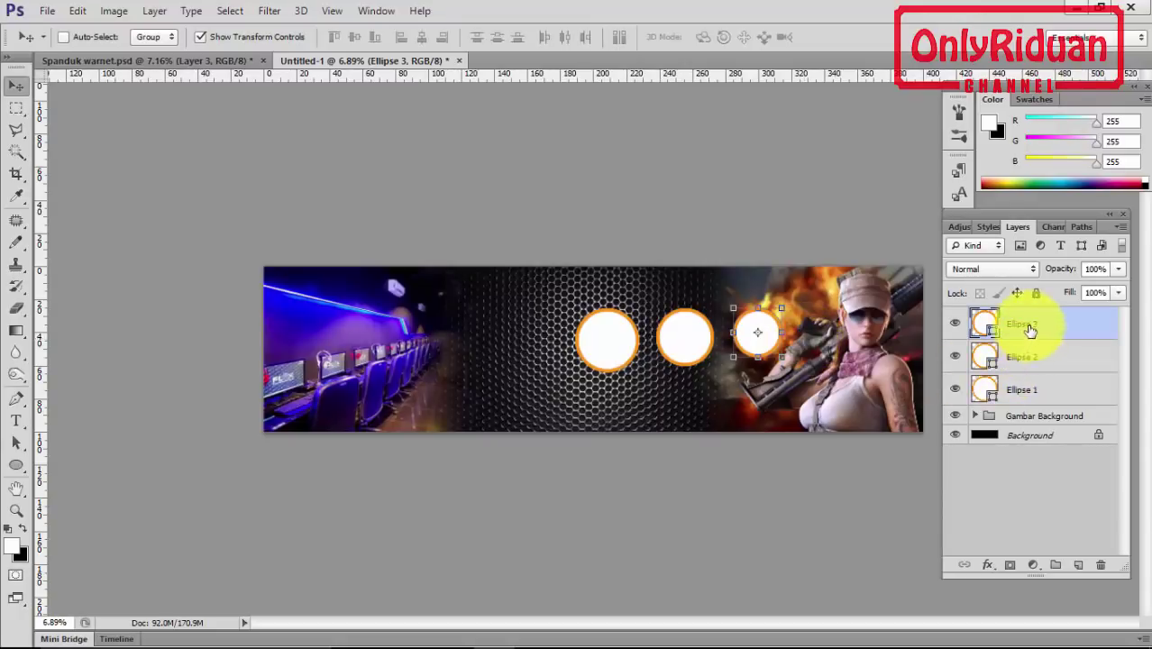
- Select Ellipse 1–3 and align them on their vertical centres
key(shift)
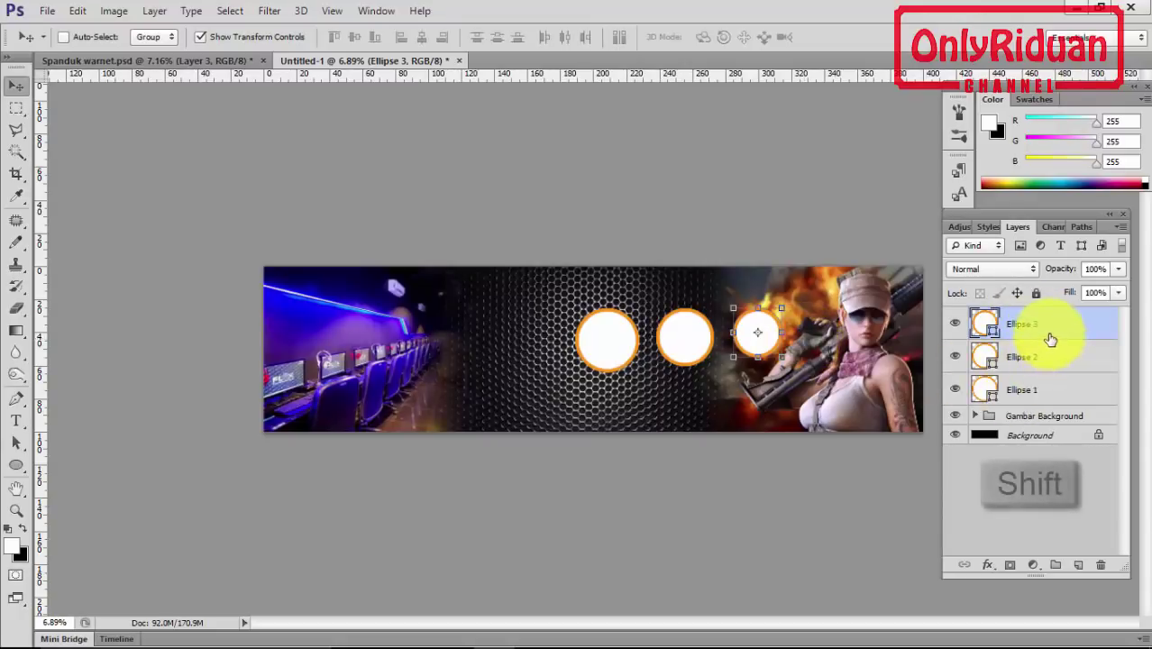
shift+click(1045, 389)
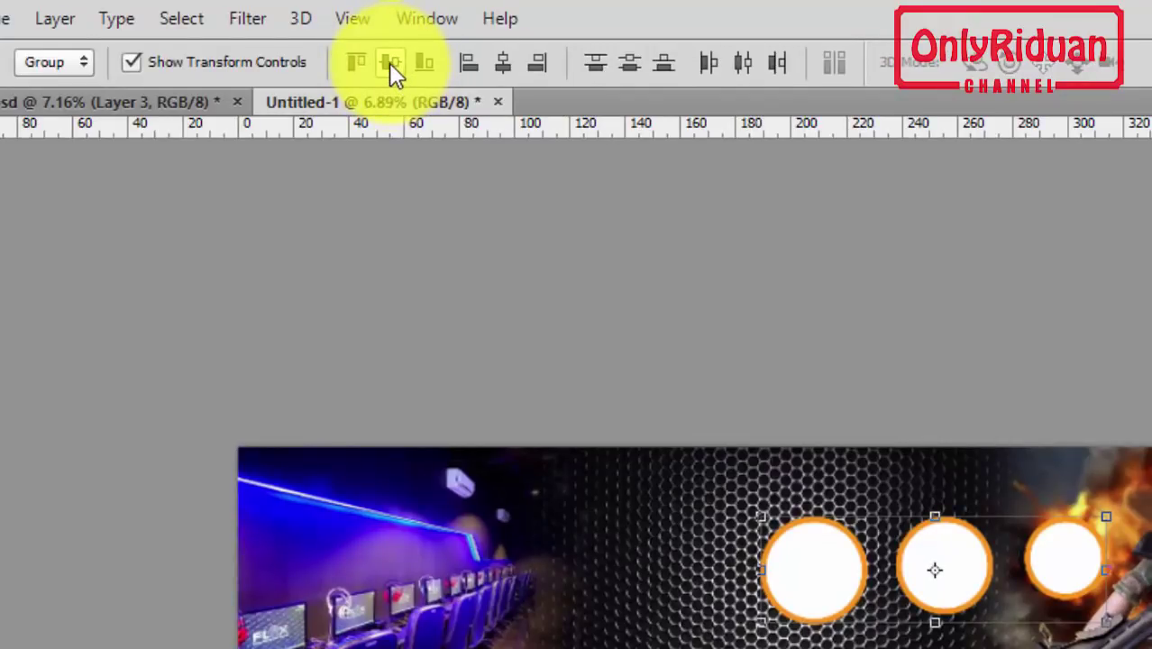
click(388, 60)
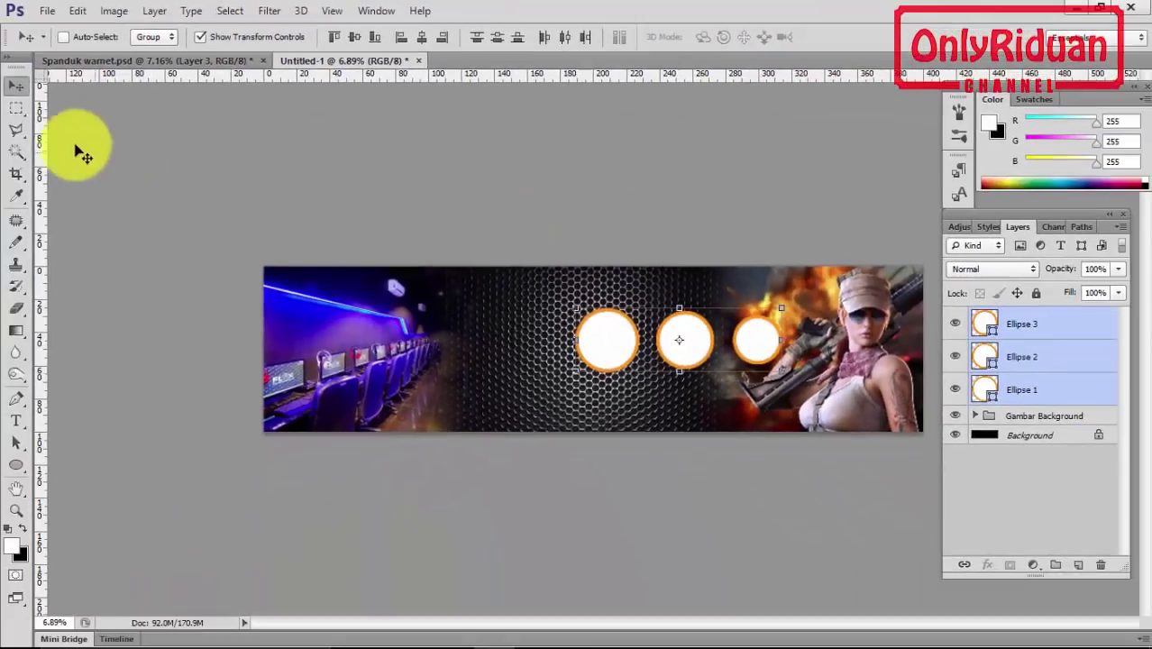
click(18, 86)
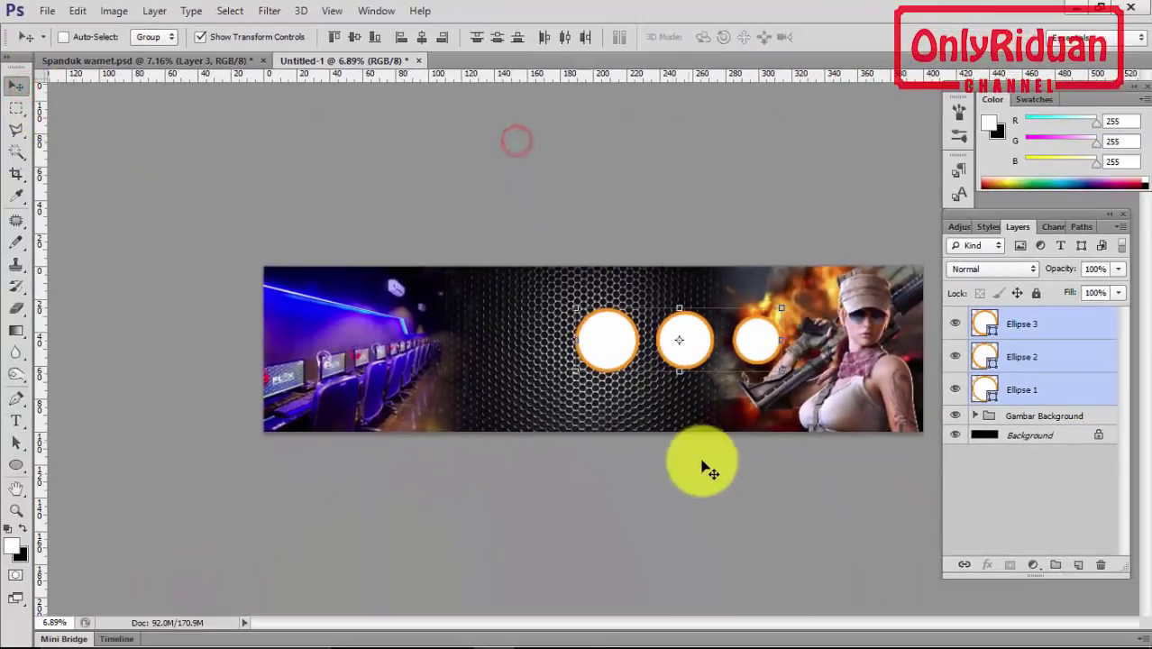
click(725, 479)
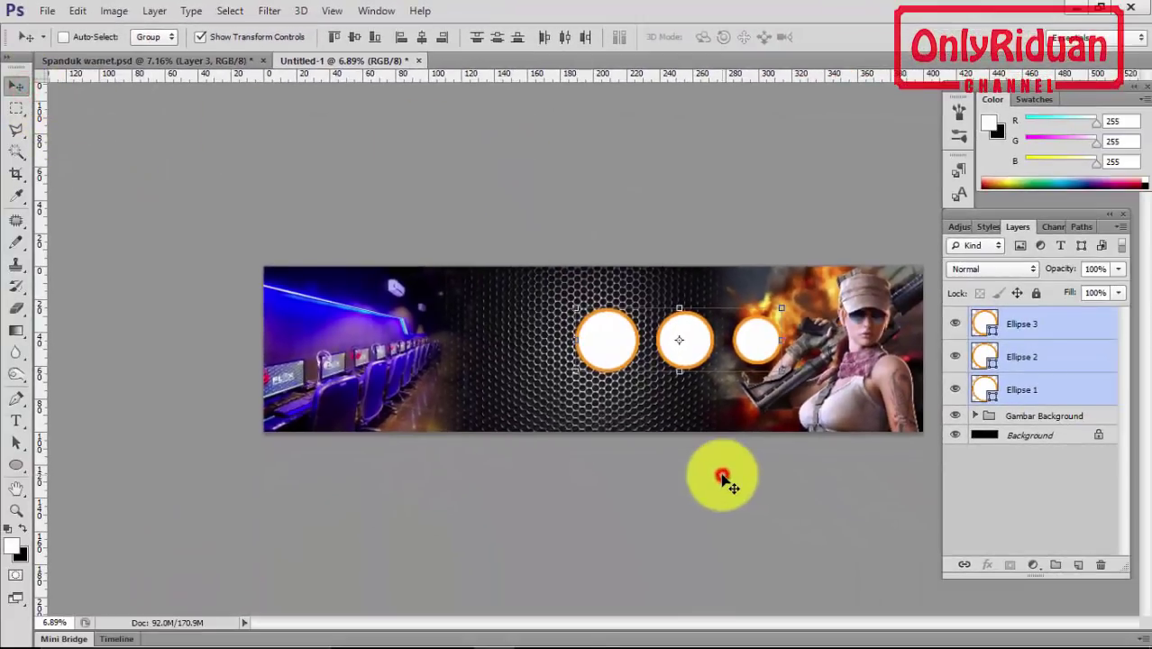
- Nudge the left and middle circles right with Shift+arrow keys to tighten spacing
click(1036, 384)
click(1038, 356)
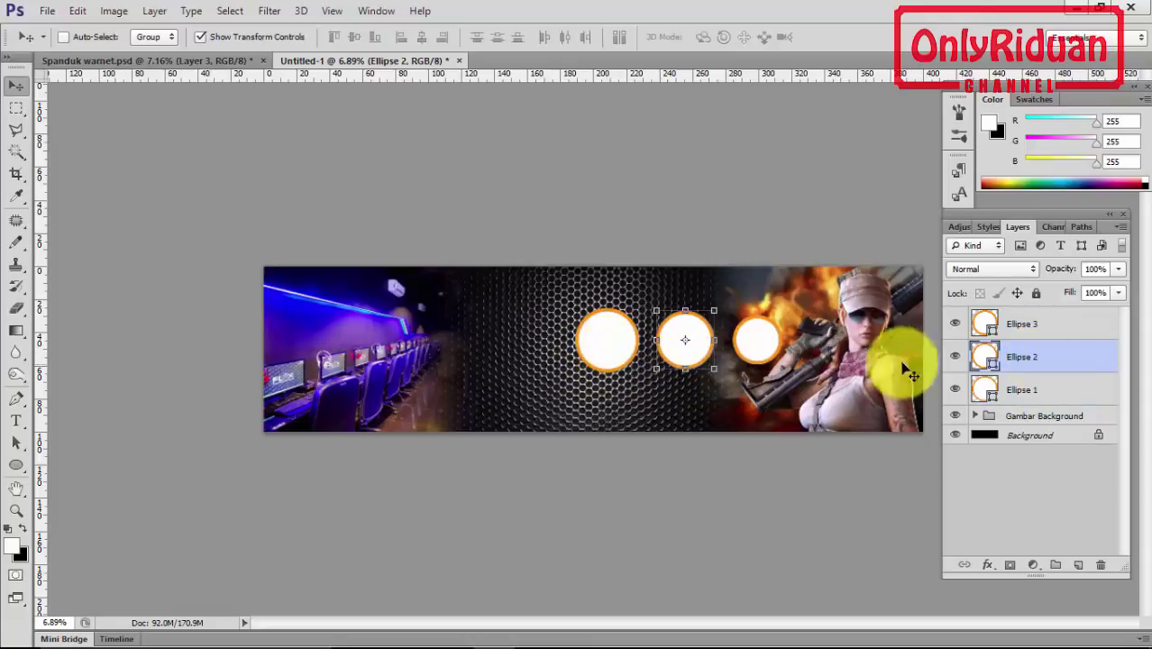
click(1032, 390)
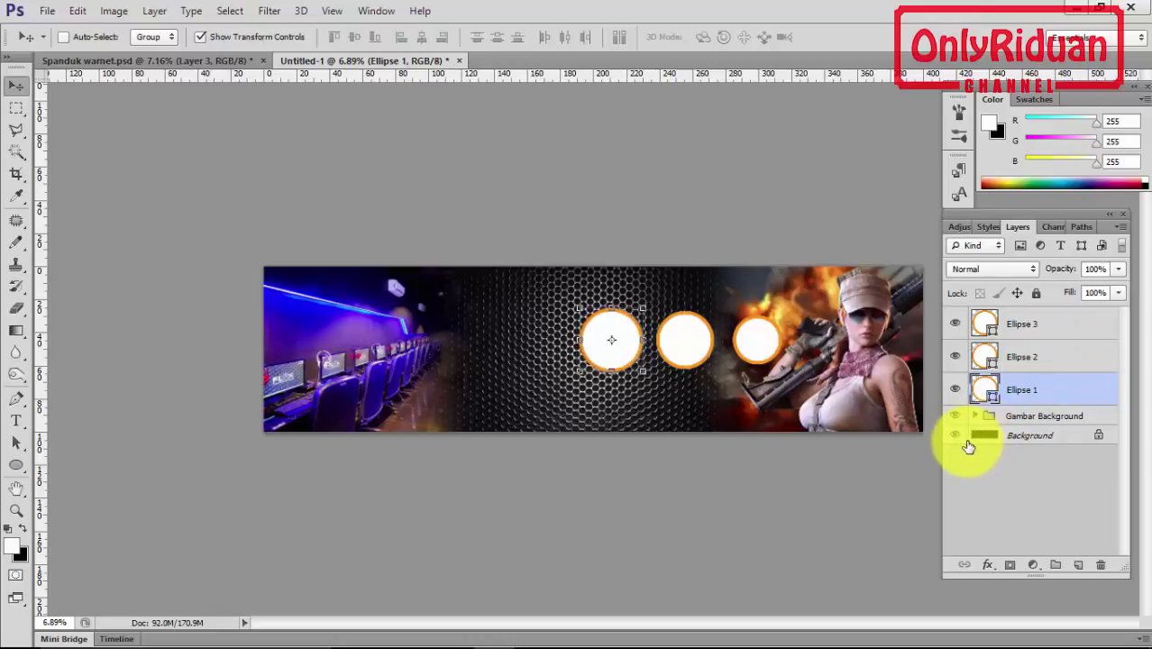
key(shift+Right)
key(shift+Right)
key(shift+Right)
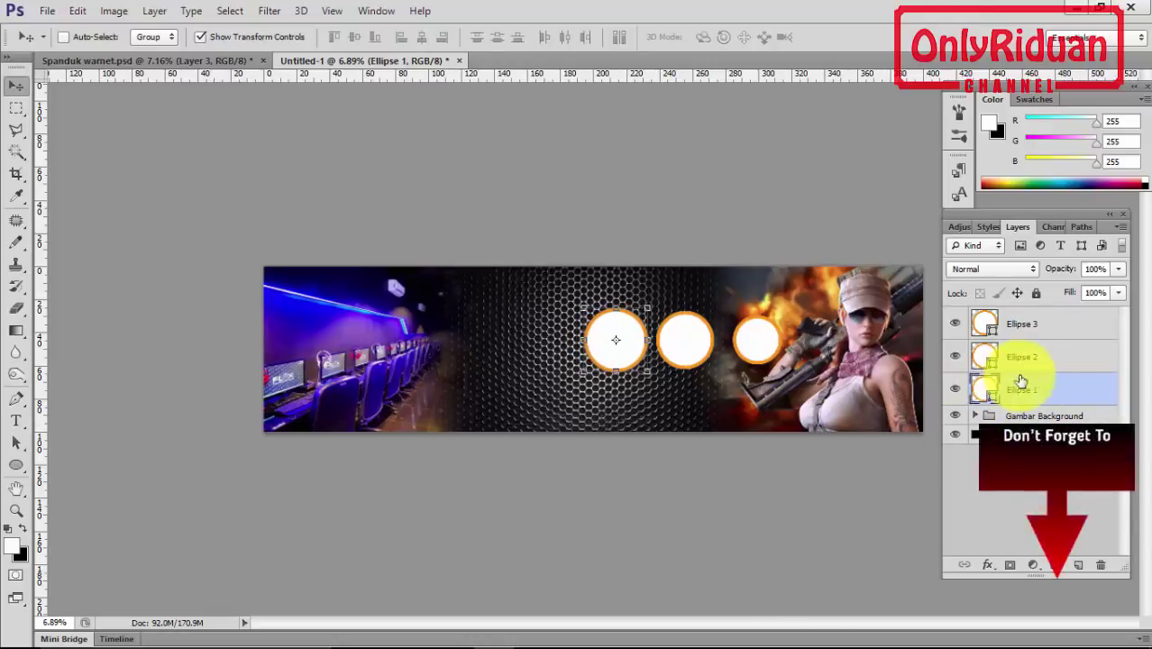
click(1032, 357)
key(shift+Right)
key(shift+Right)
key(shift+Right)
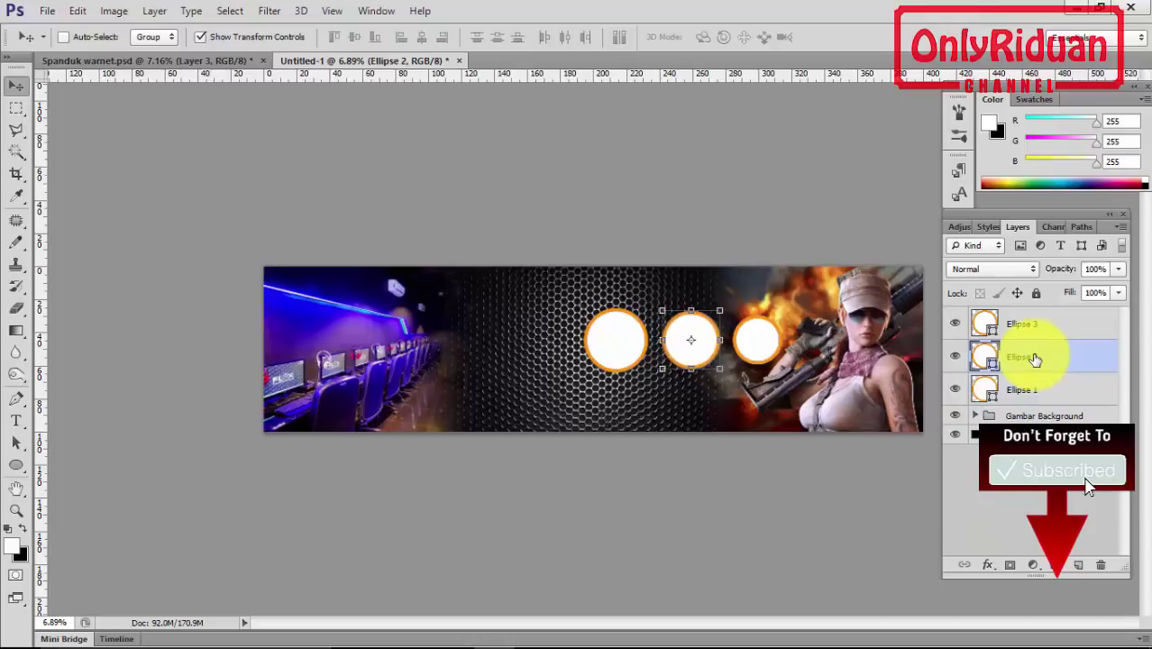
key(shift+Left)
key(shift+Left)
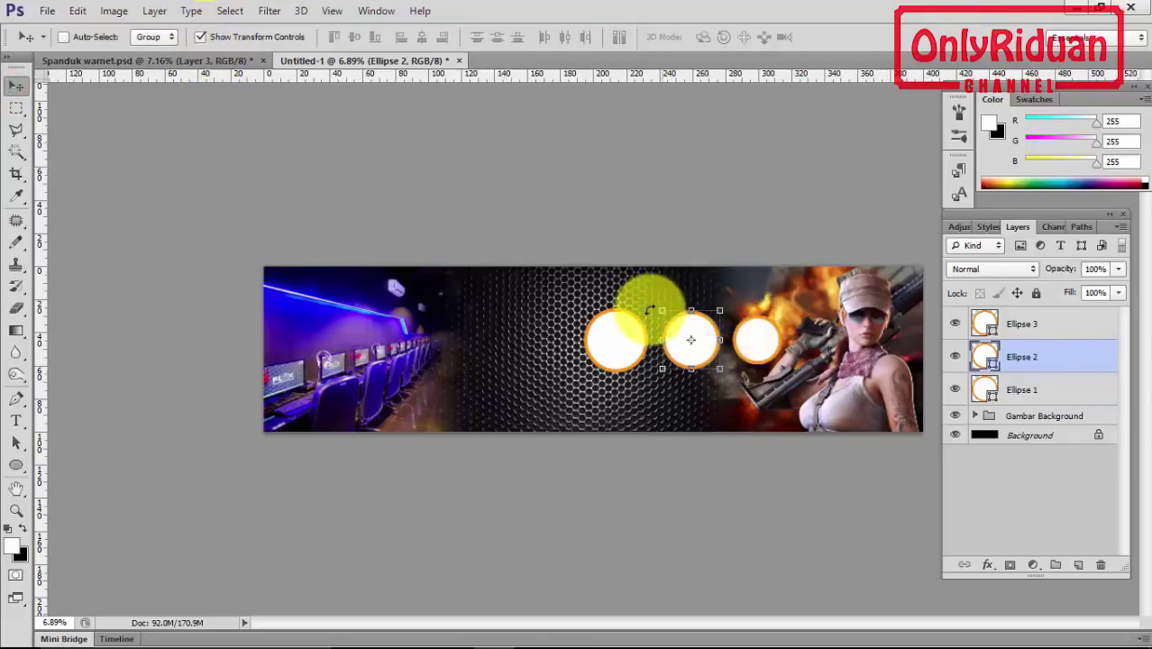
- Turn off Show Transform Controls and select the Ellipse 1 and Ellipse 3 layers
click(201, 36)
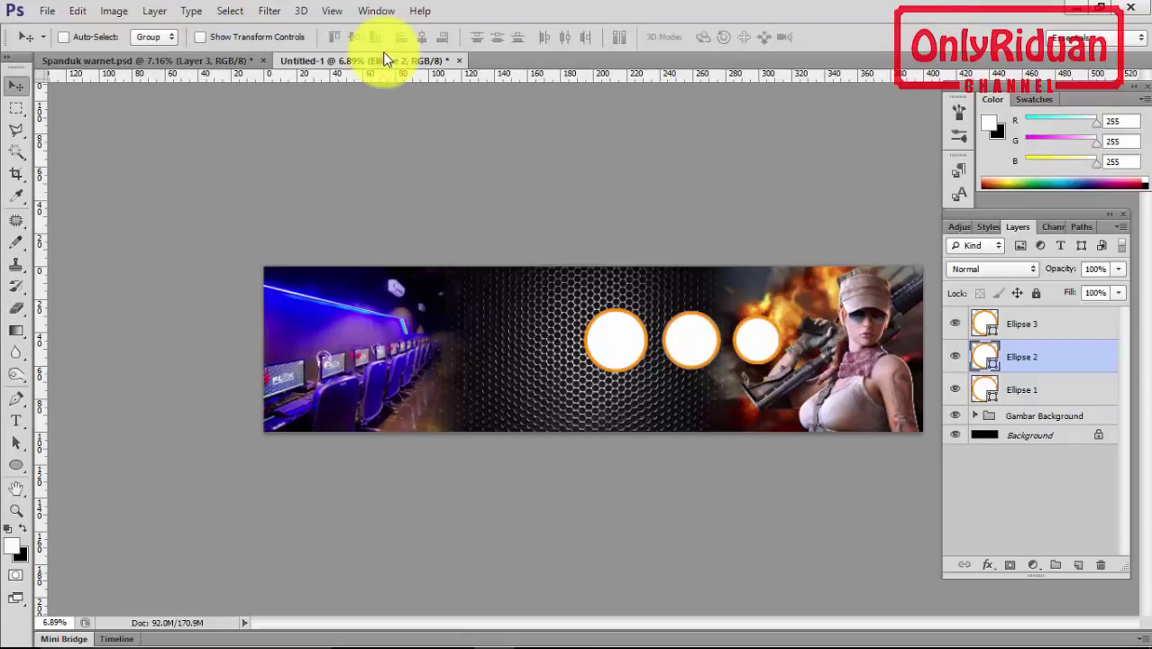
click(1038, 388)
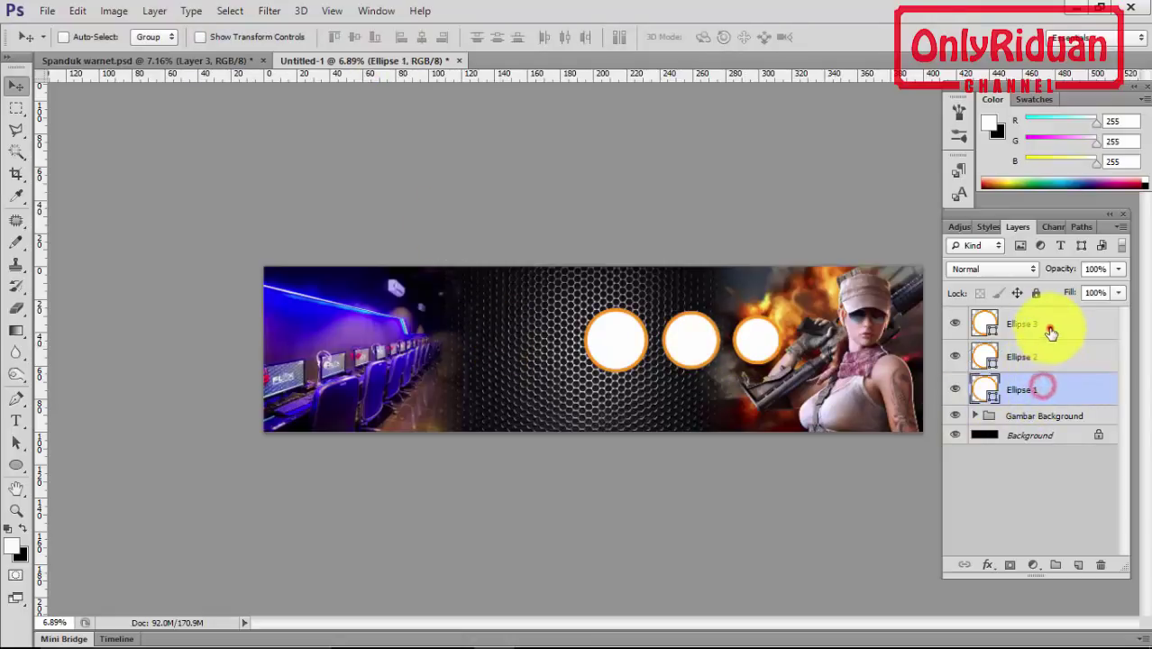
click(1046, 326)
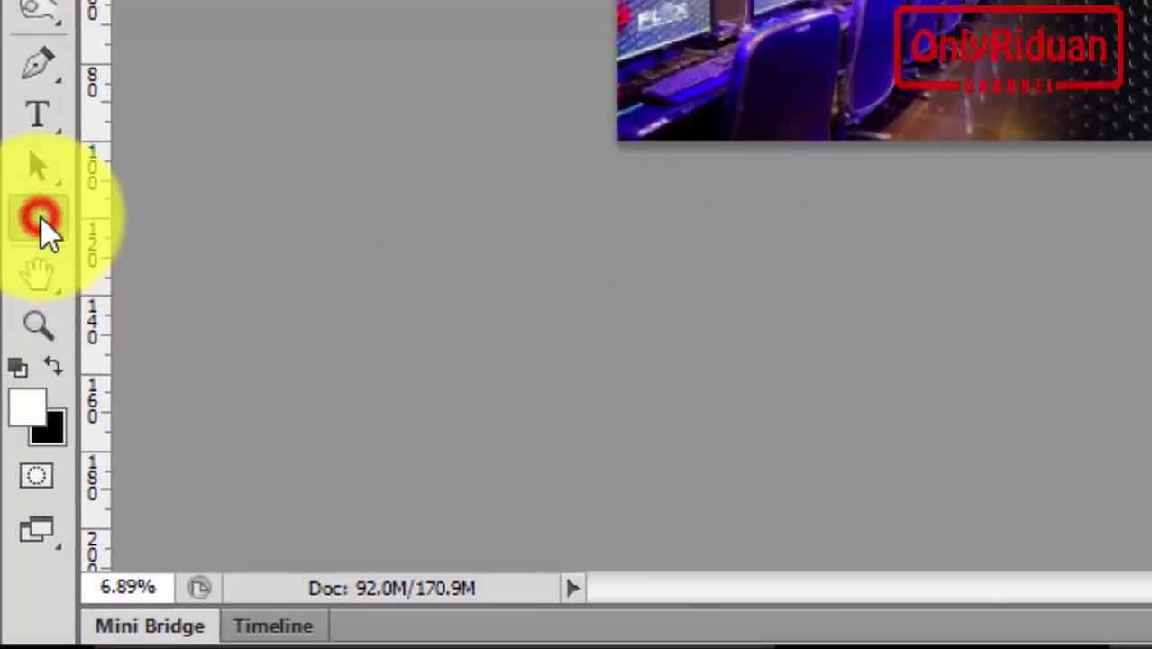
- Draw a long thin rectangle through the circles with orange fill and no stroke
right_click(40, 225)
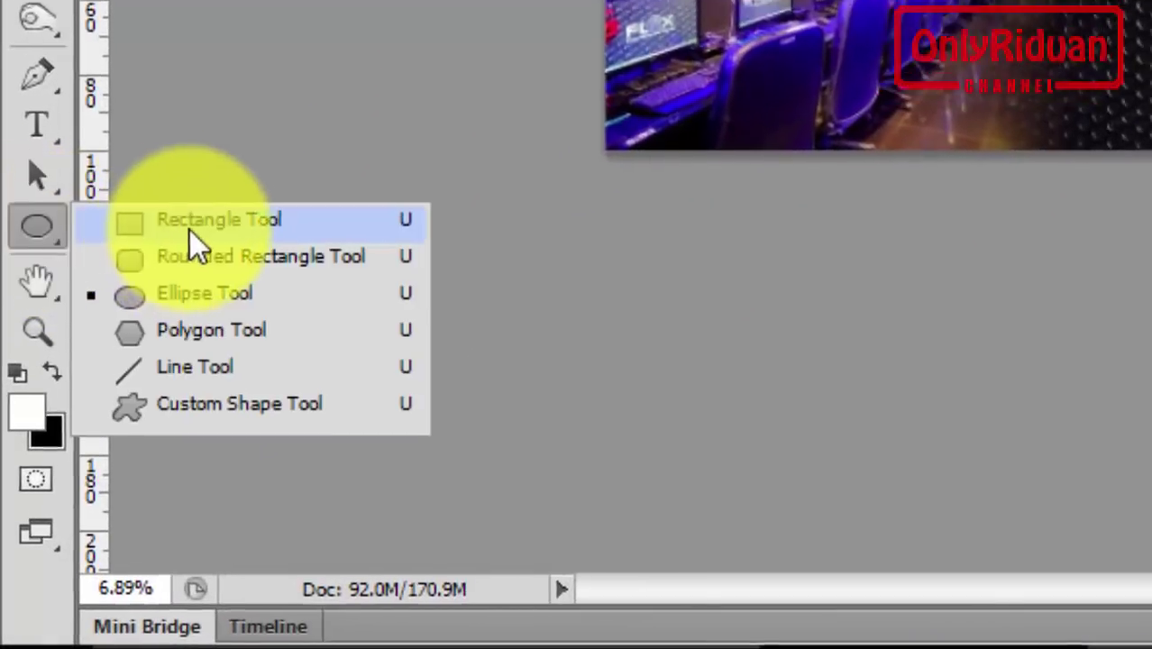
click(189, 210)
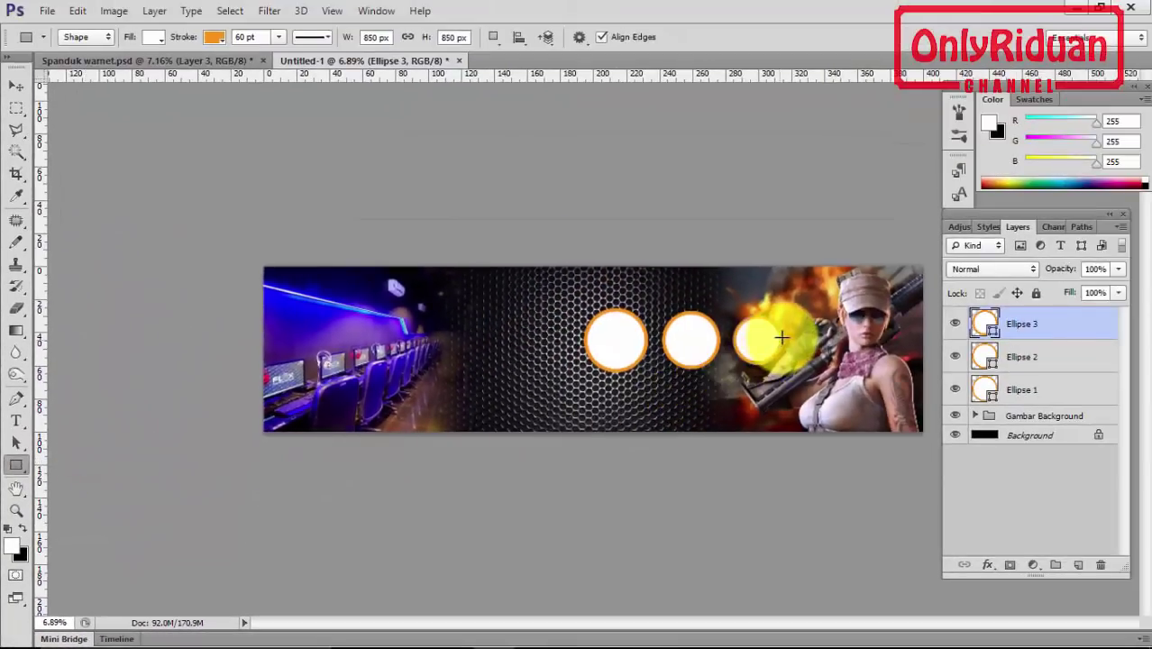
drag(779, 332, 264, 343)
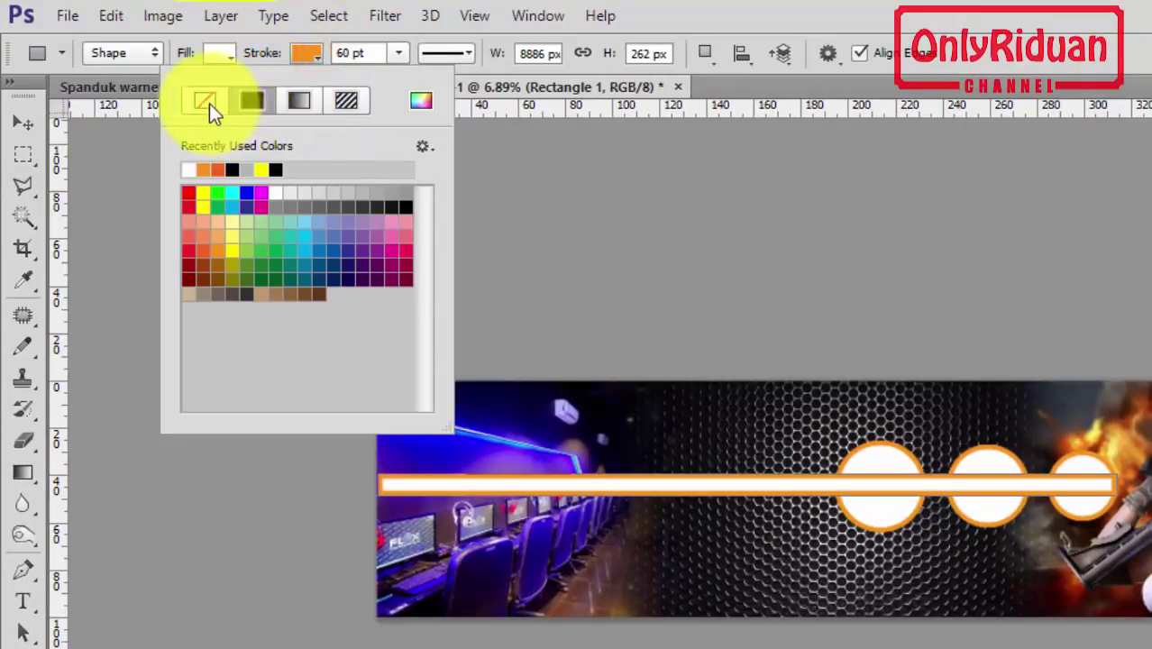
click(206, 102)
click(231, 55)
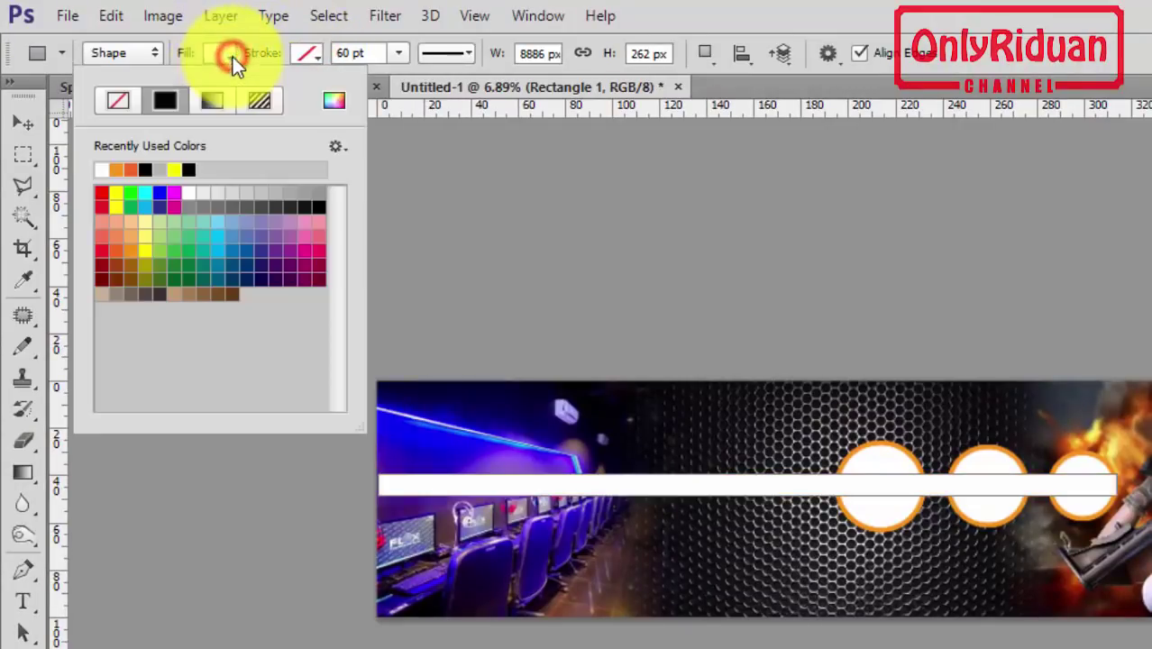
click(134, 250)
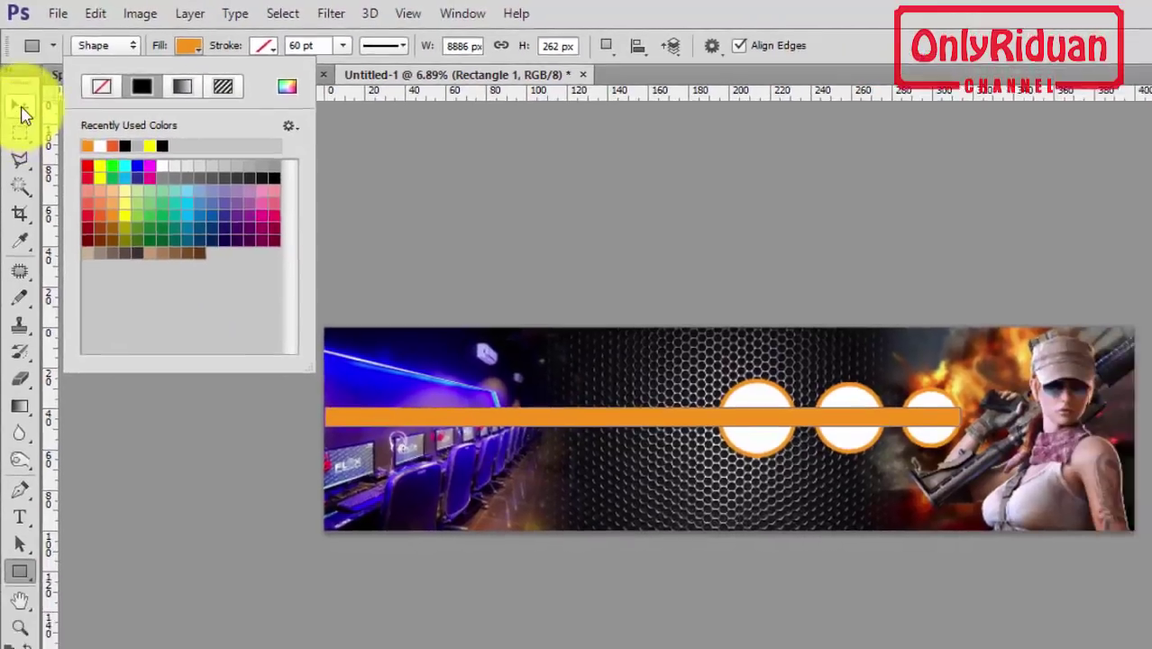
click(25, 109)
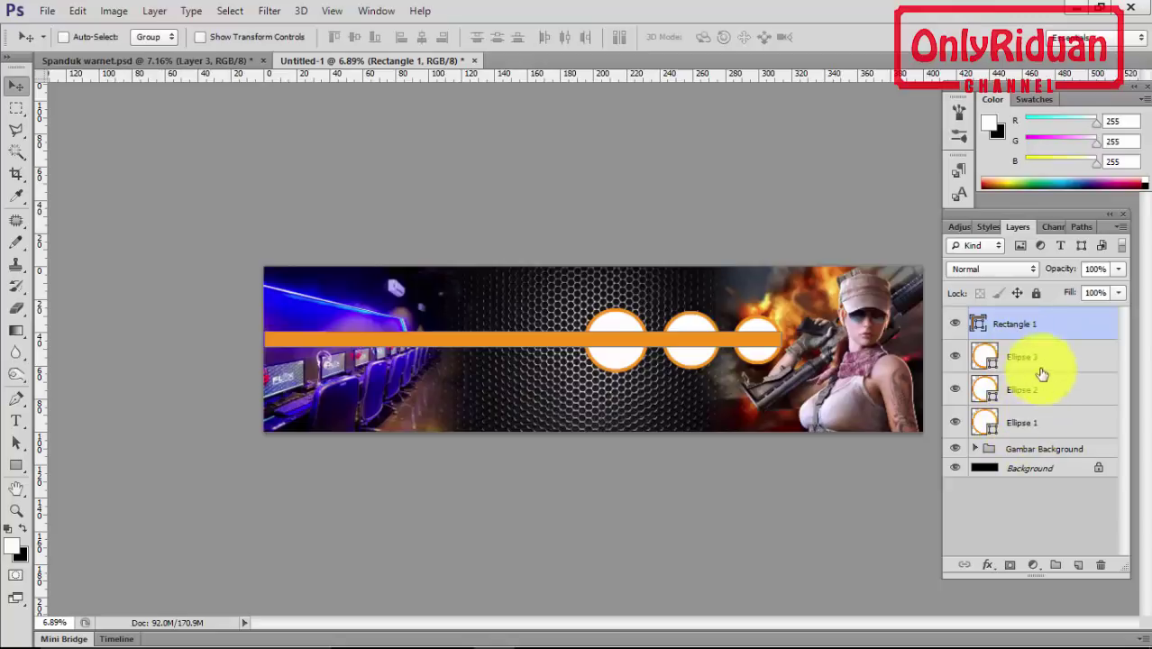
- Move Rectangle 1 below the circles and align all four layers on vertical centres
drag(1031, 326, 1016, 437)
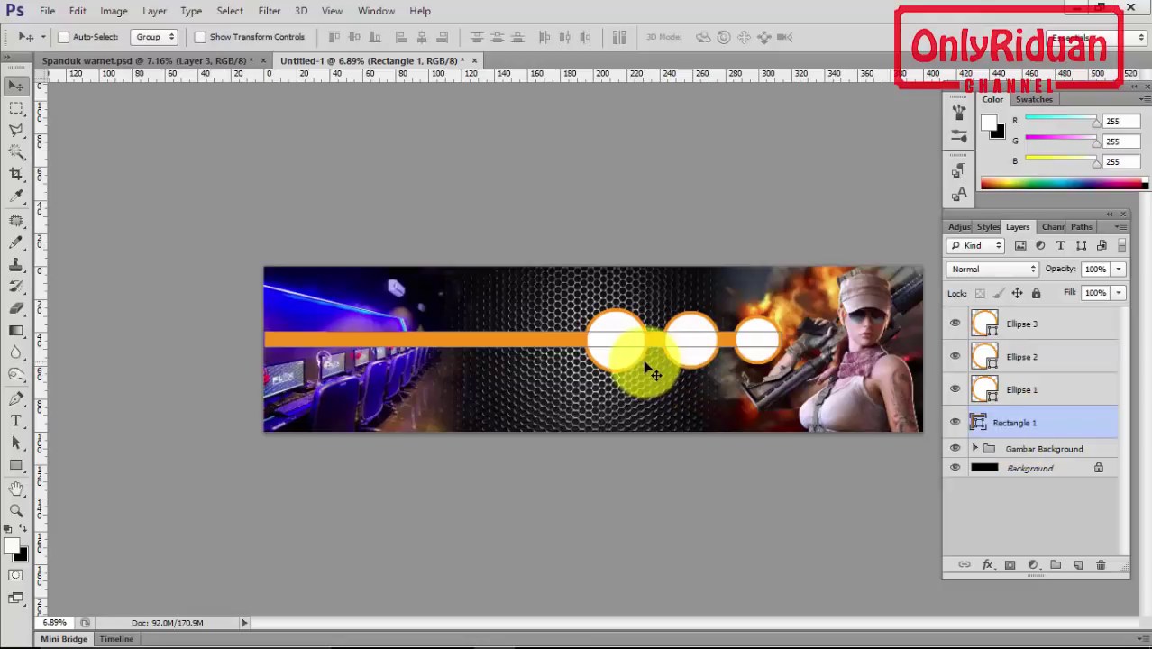
click(1037, 324)
key(shift)
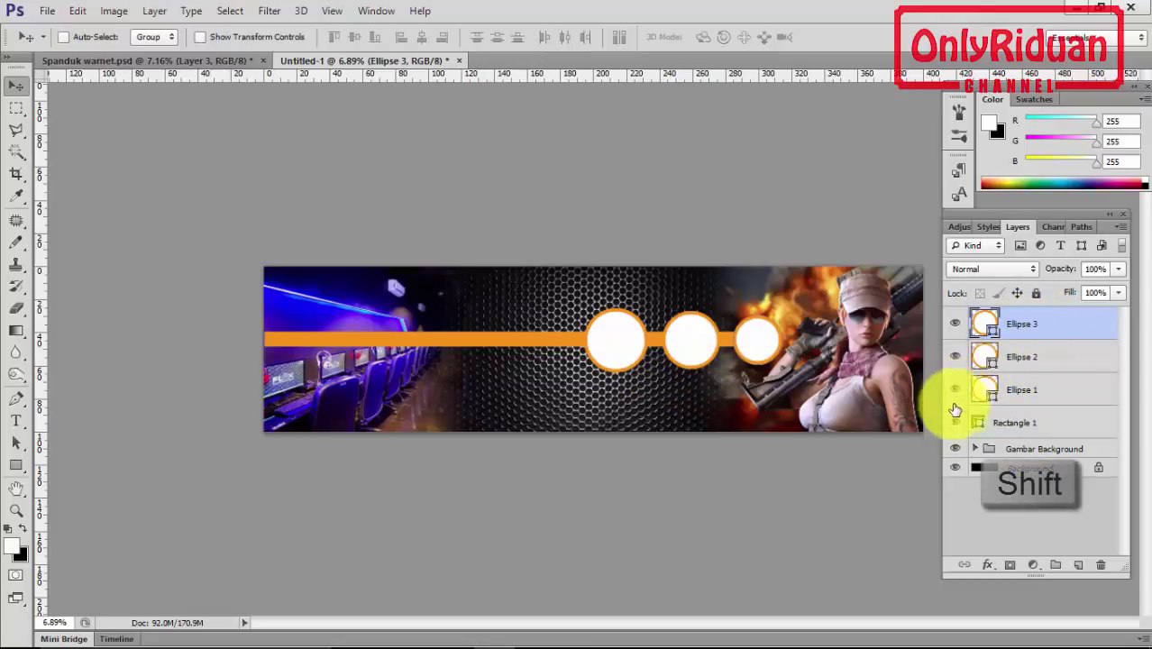
shift+click(1037, 423)
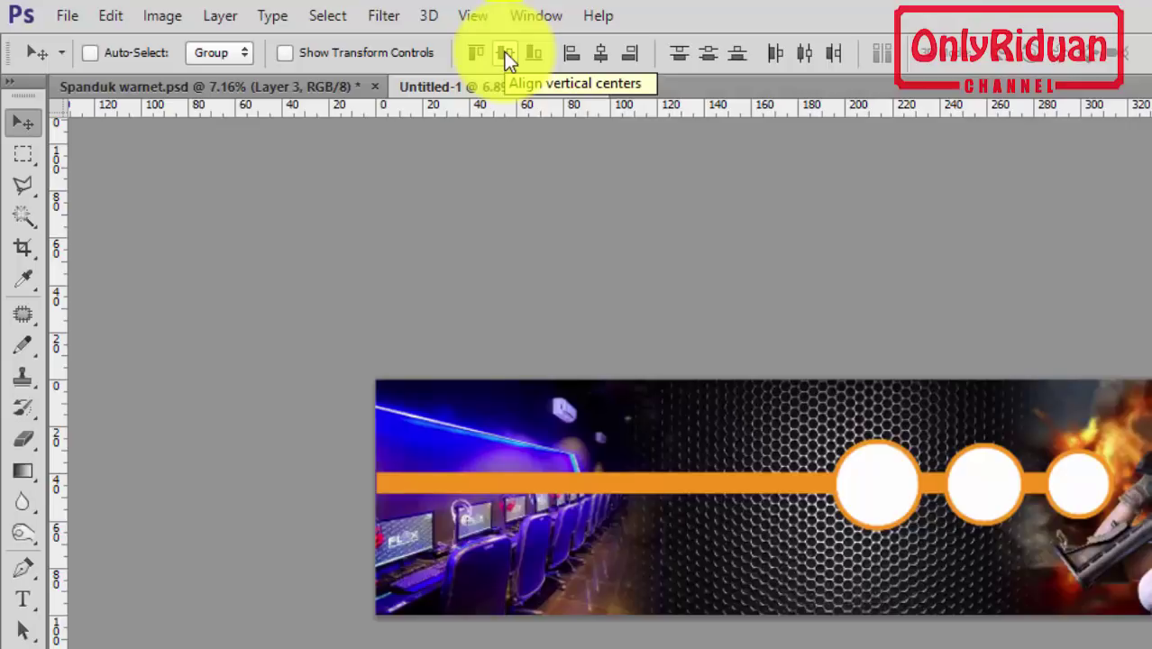
click(504, 51)
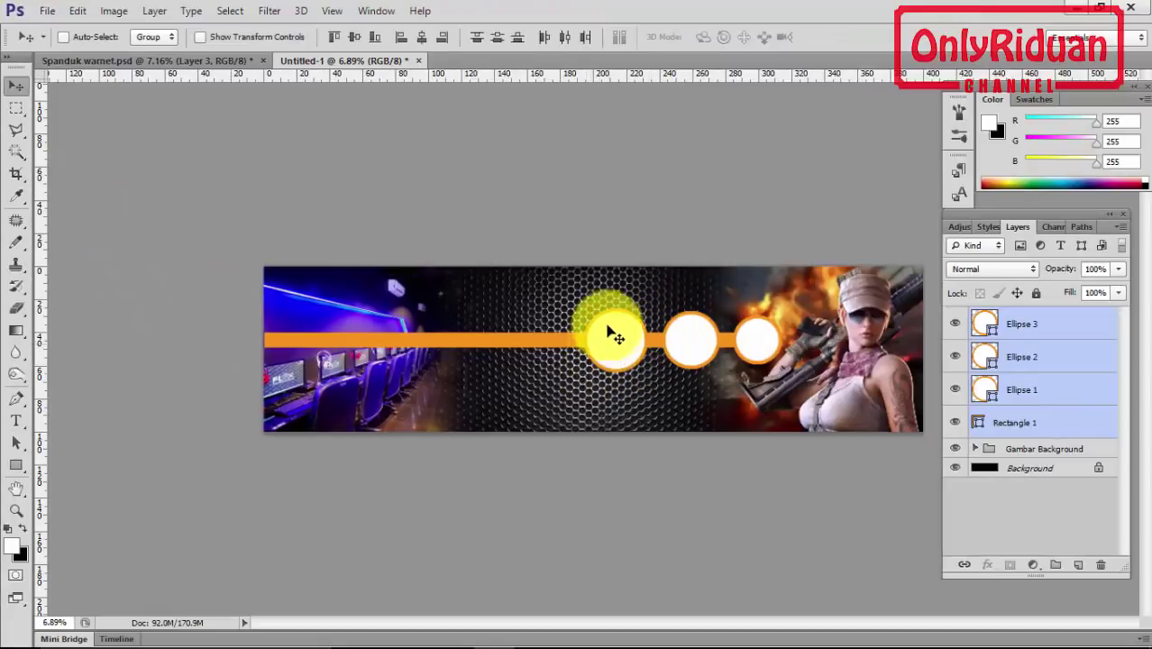
- Compare with the finished Spanduk warnet banner, then return to the working banner
click(210, 65)
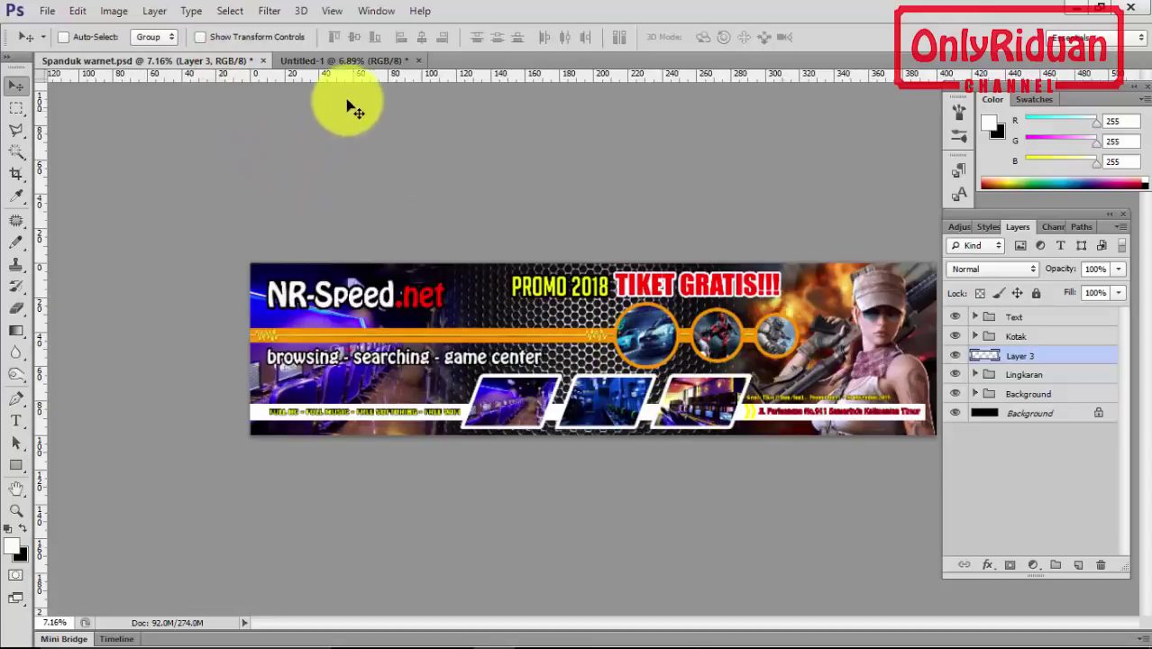
click(349, 61)
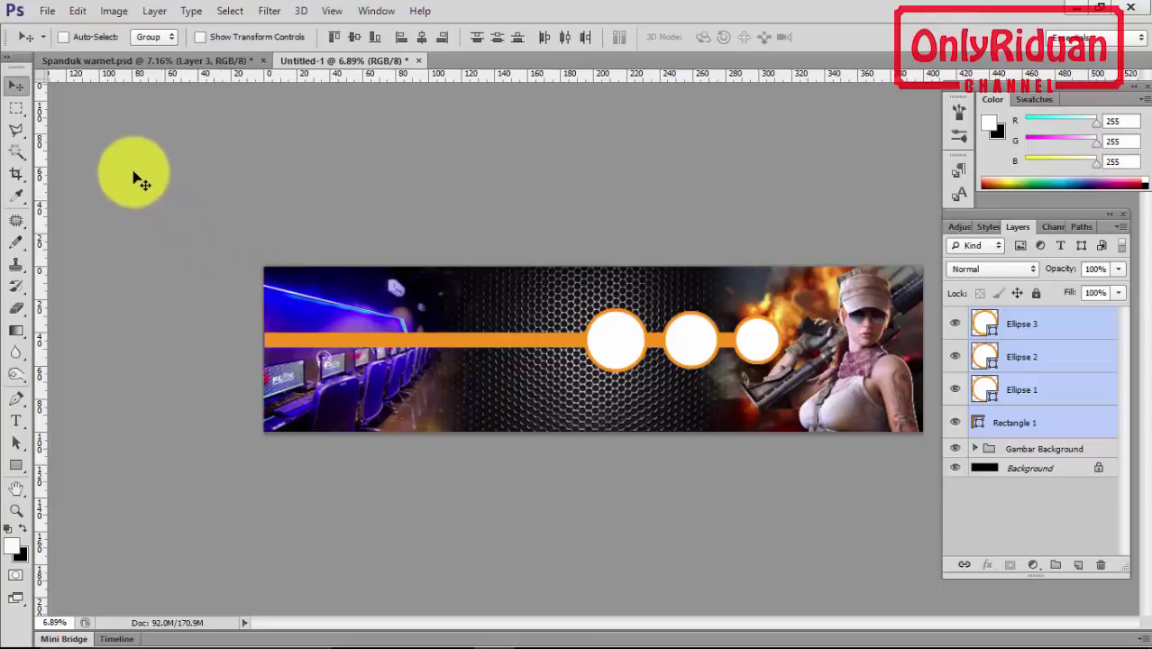
click(46, 11)
- Place the racing-car picture on the banner and stretch it taller
click(57, 285)
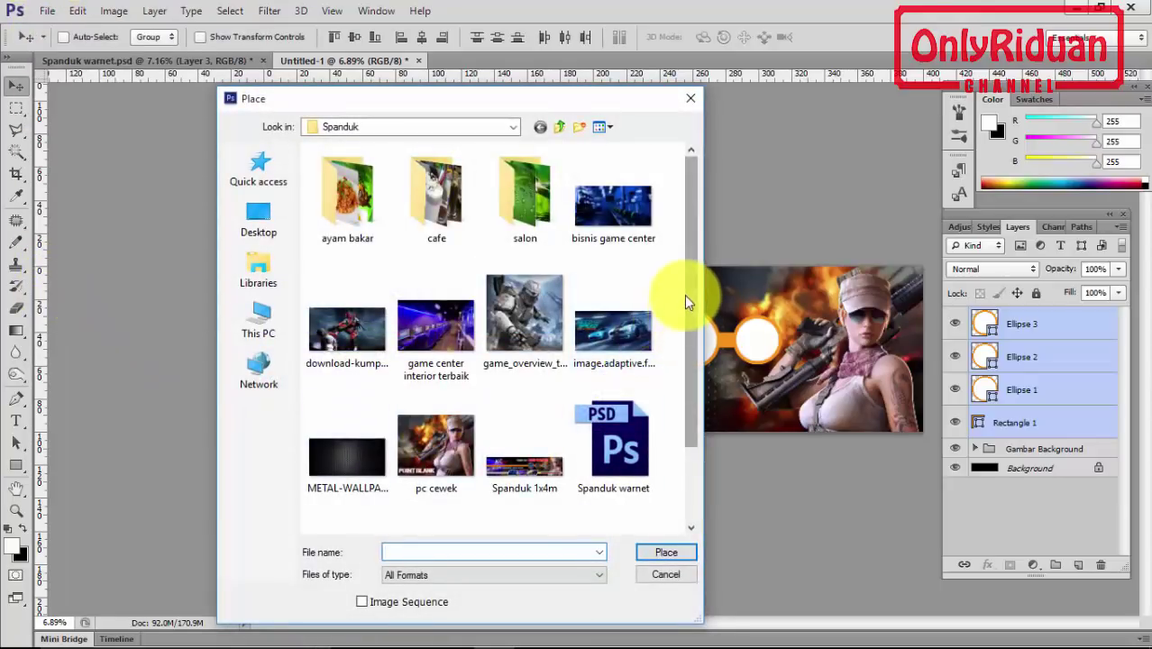
click(611, 376)
click(663, 550)
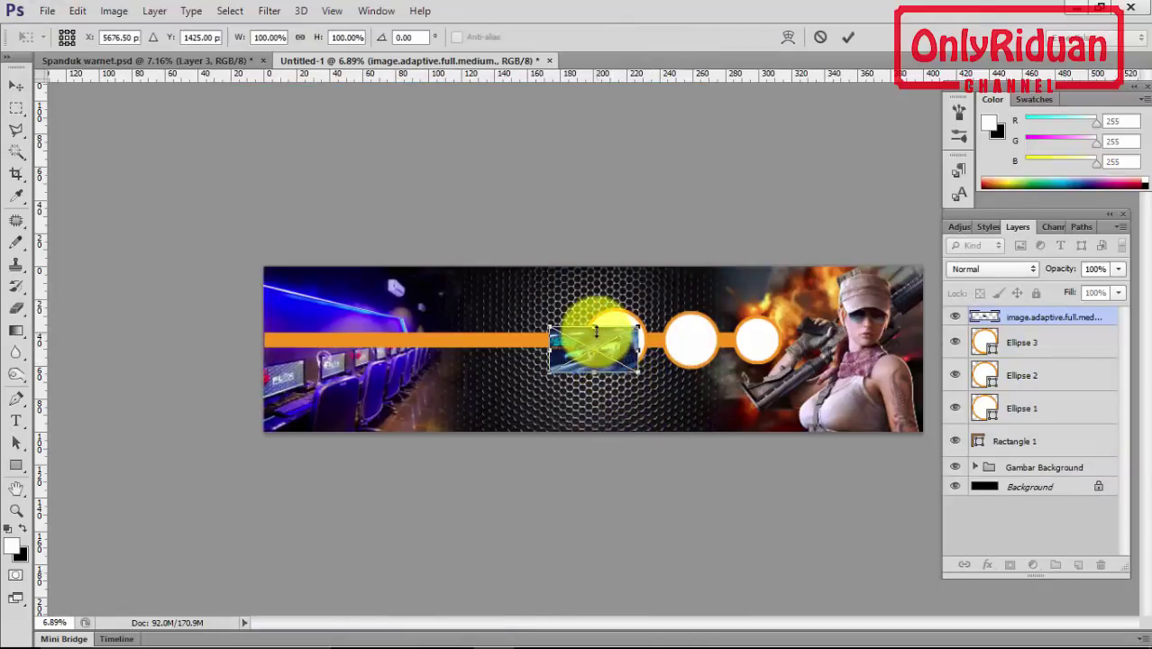
mouse_move(596, 325)
mouse_down()
mouse_move(596, 316)
mouse_move(637, 340)
mouse_up()
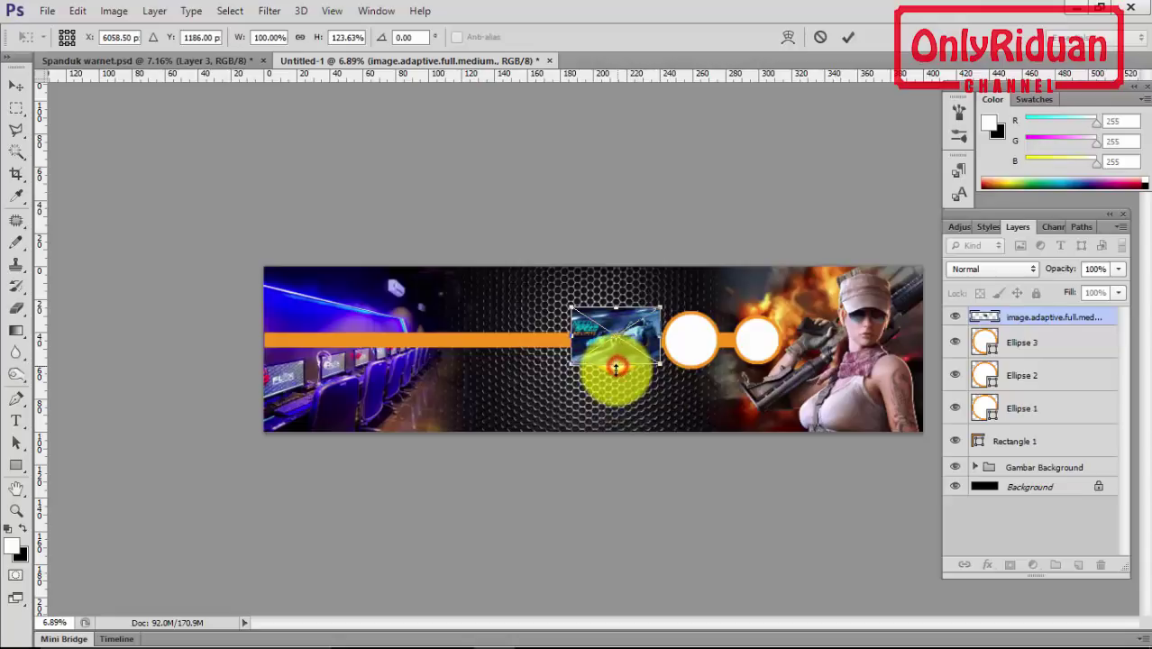
drag(615, 367, 615, 371)
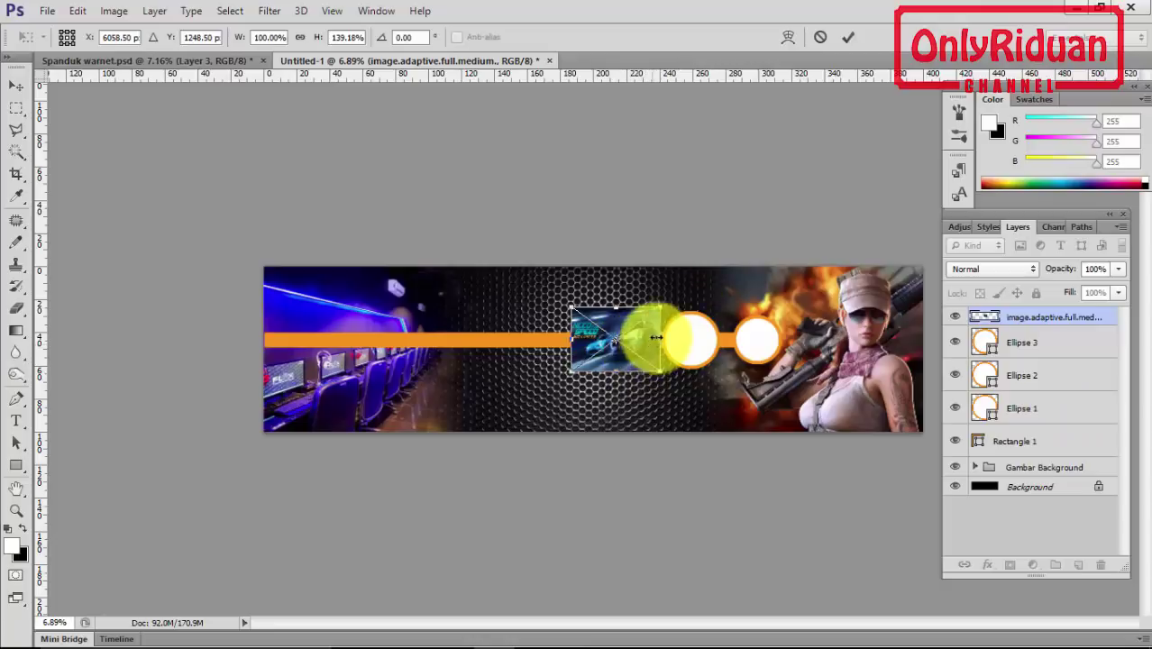
click(848, 37)
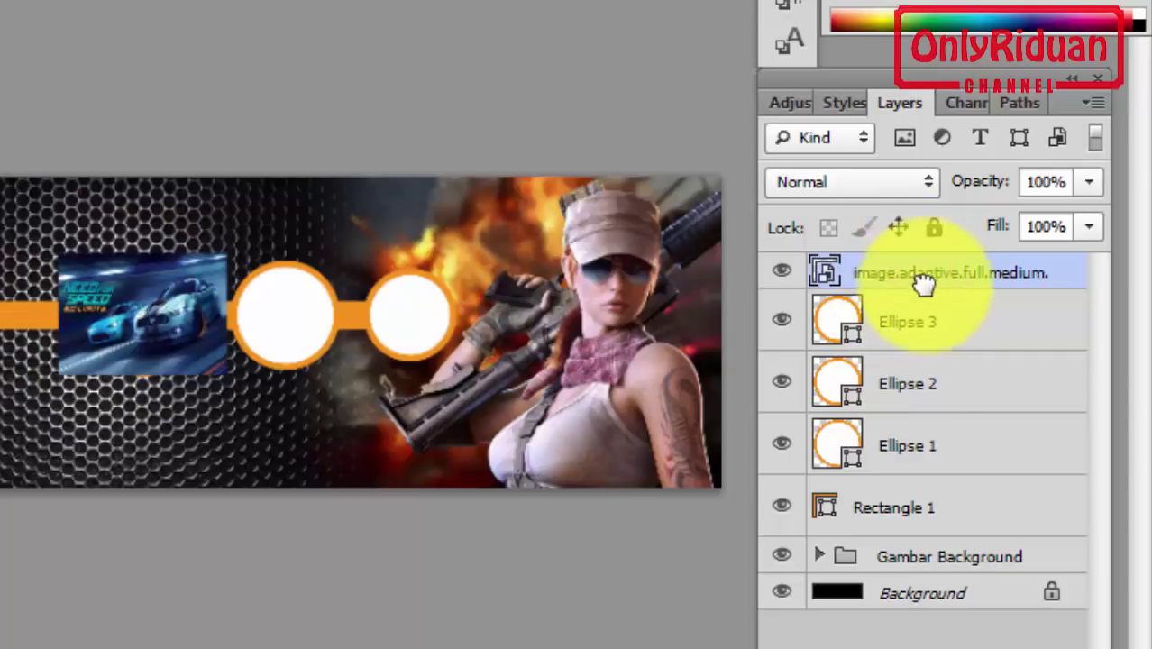
- Move the car layer above Ellipse 1 and clip it into the leftmost circle
drag(923, 284, 958, 431)
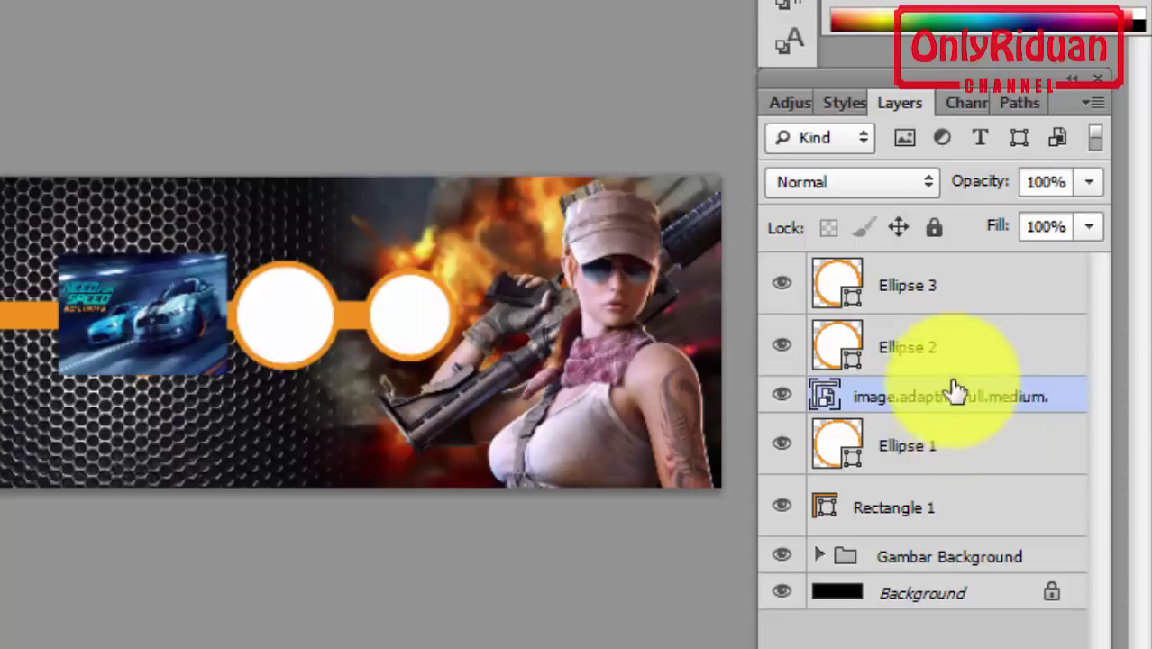
right_click(928, 396)
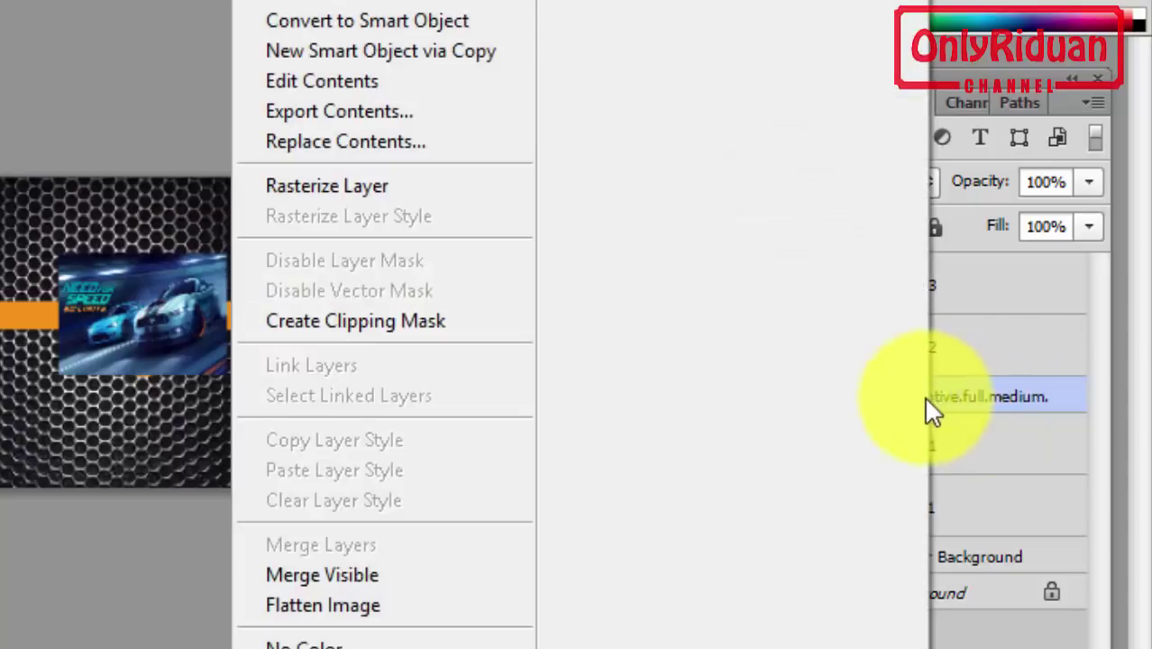
click(356, 337)
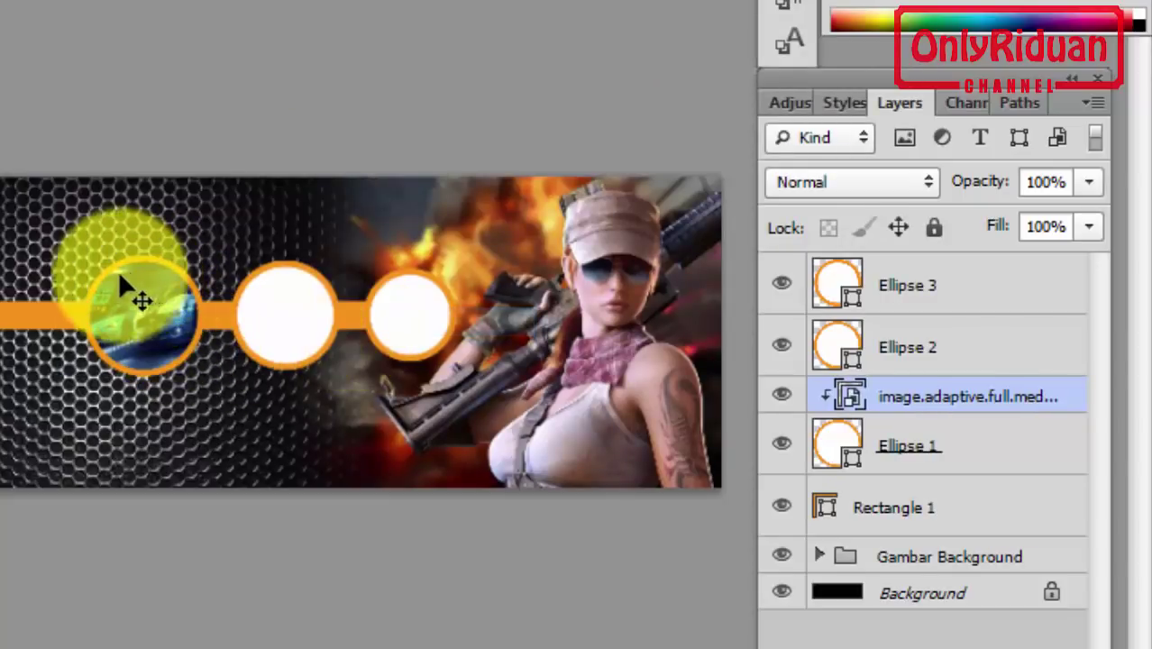
drag(120, 282, 139, 329)
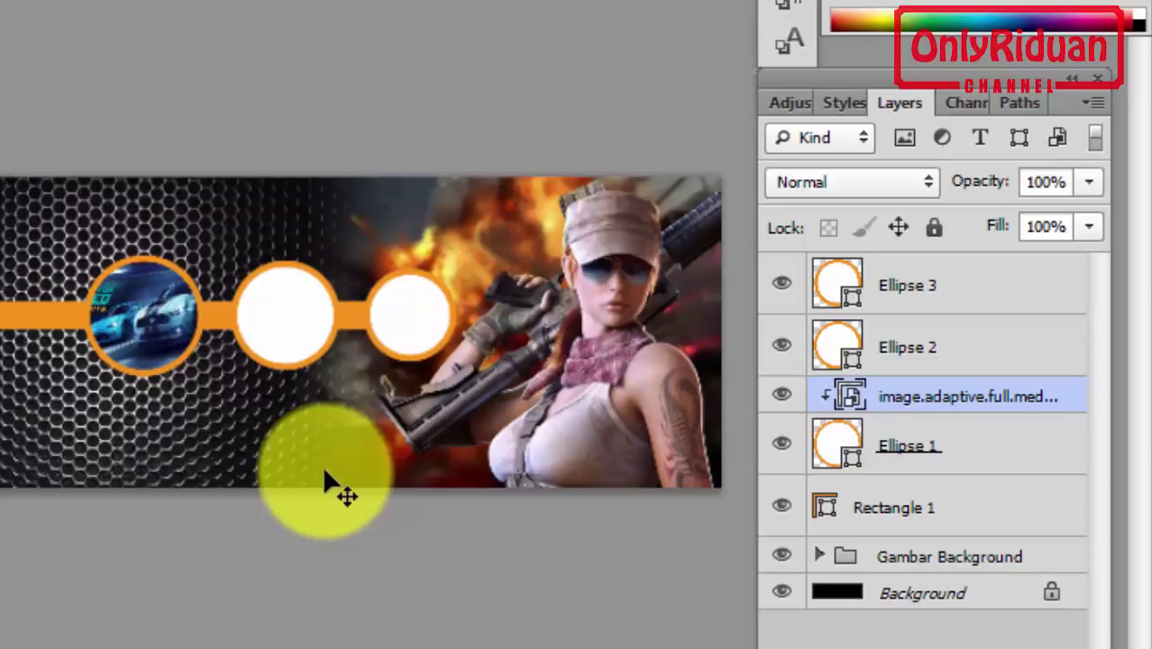
key(ctrl+alt+g)
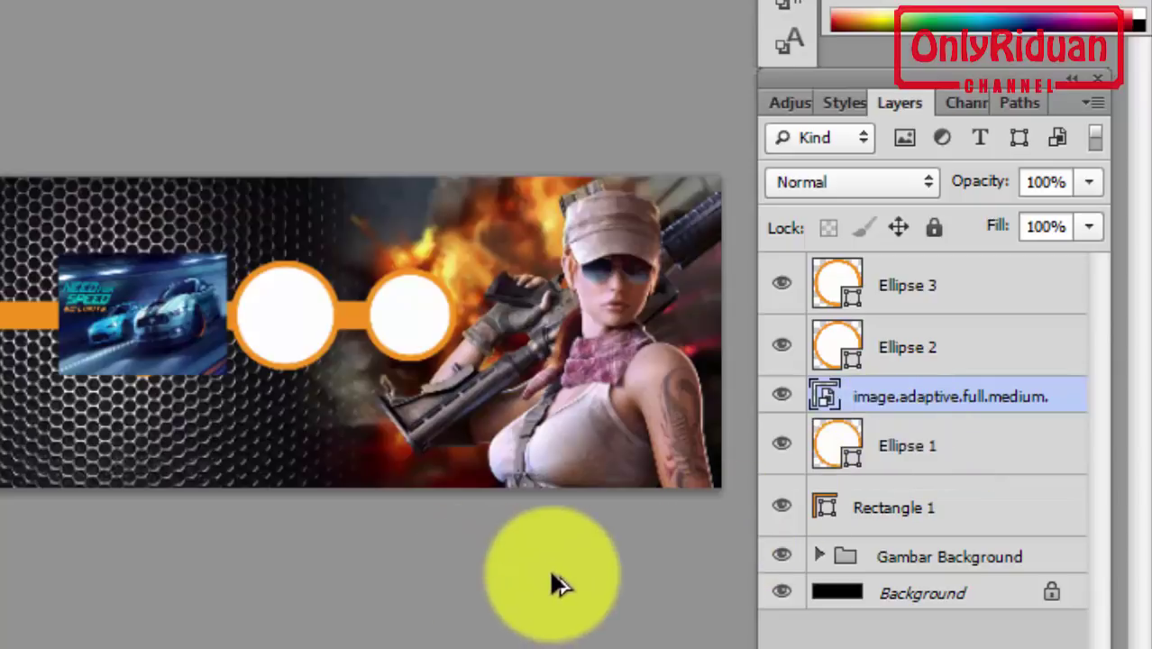
key(alt)
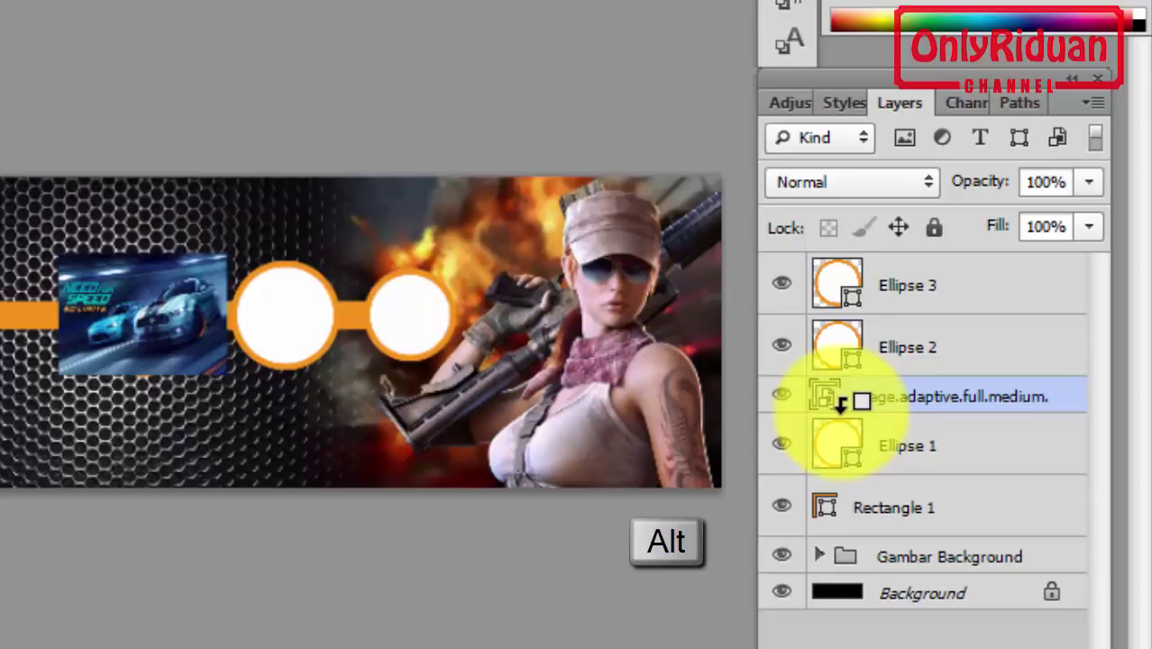
alt+click(840, 405)
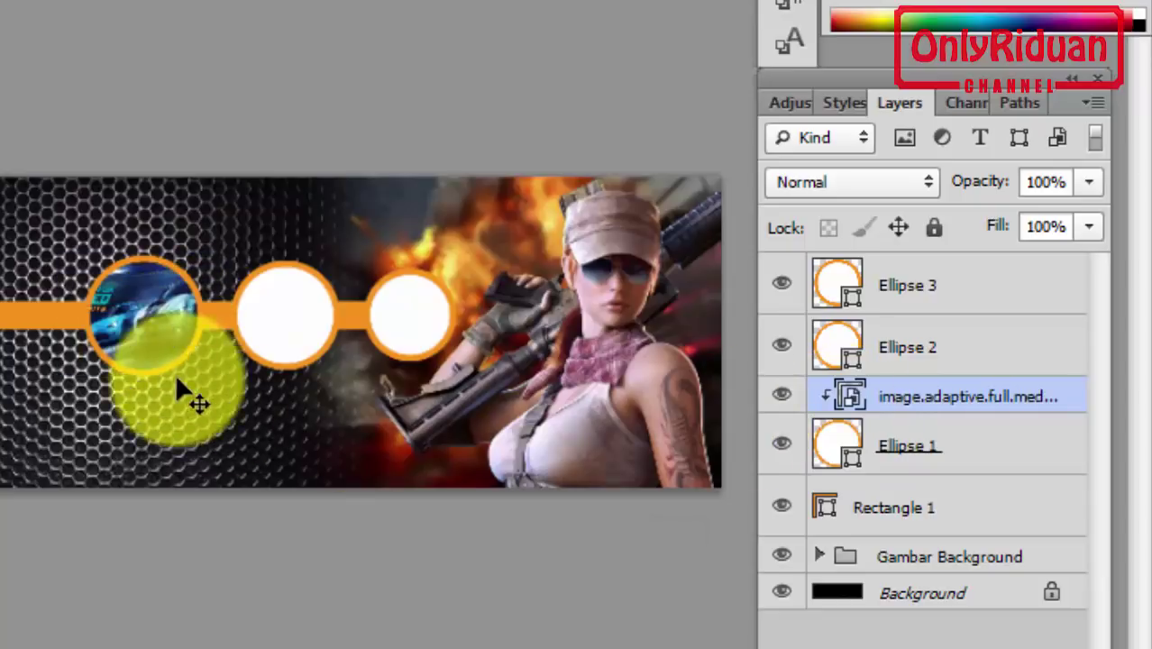
drag(174, 373, 227, 495)
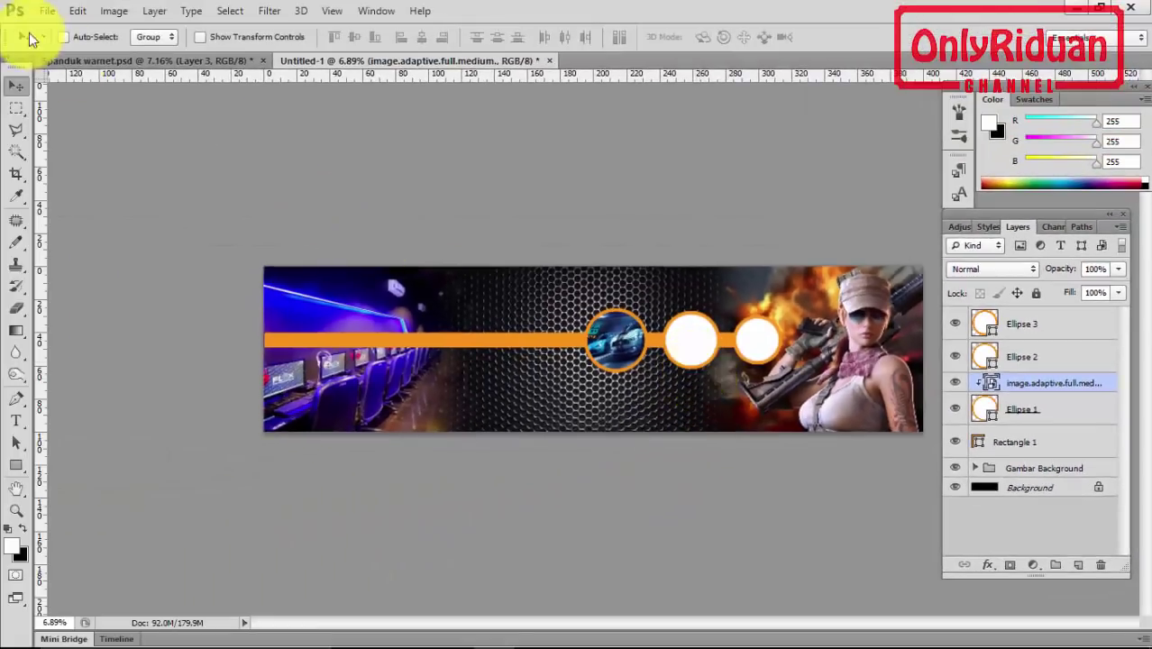
- Place download-kumpulan-game over the middle circle, shrink it, and clip it to Ellipse 2
click(47, 11)
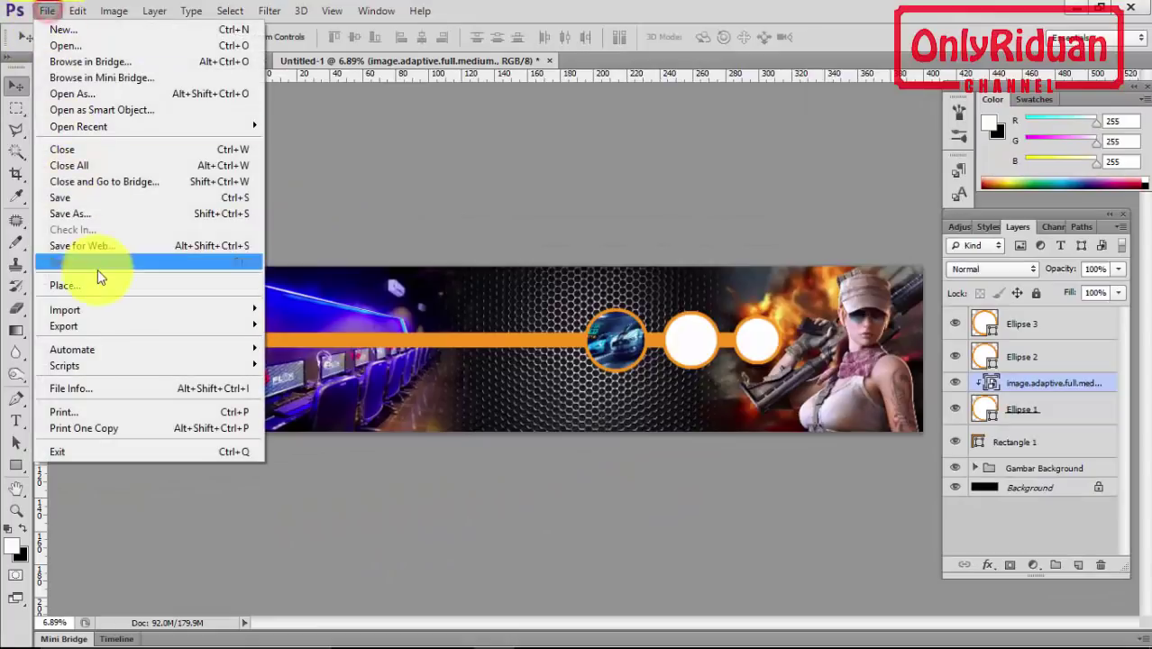
click(95, 285)
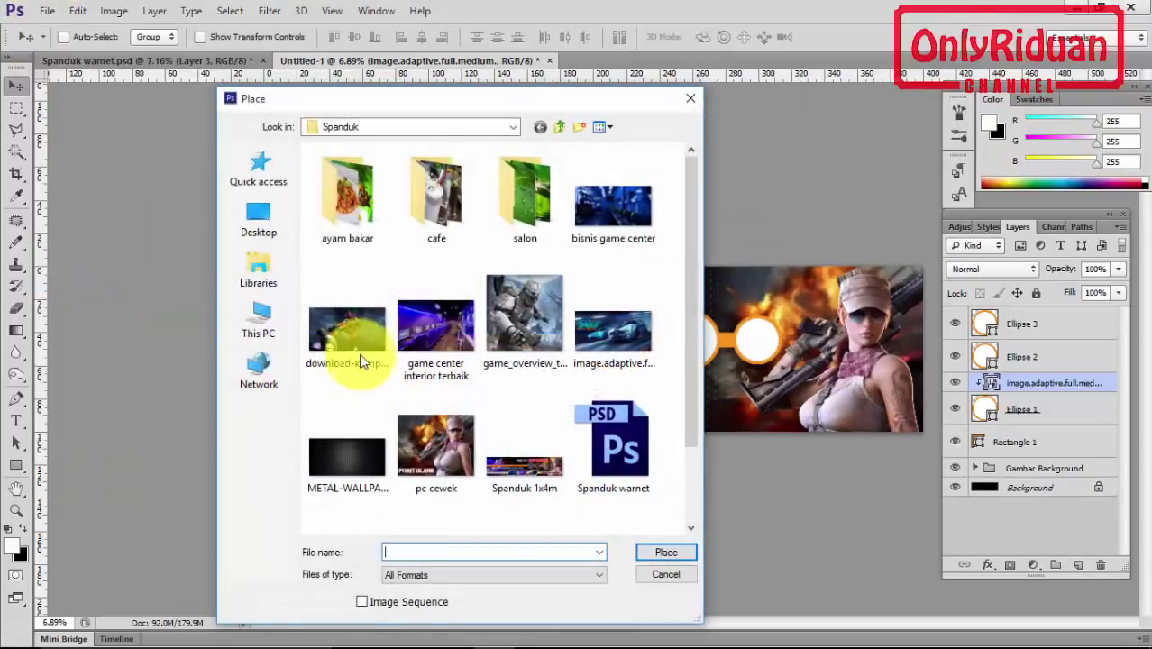
click(347, 332)
click(665, 551)
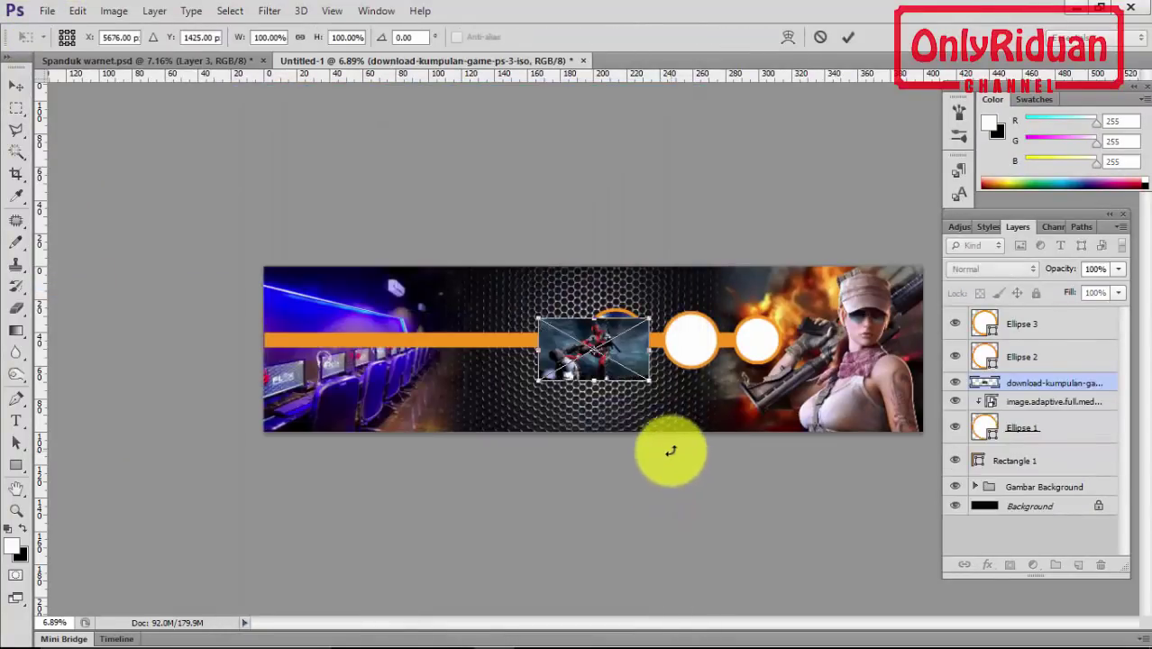
drag(616, 356, 724, 347)
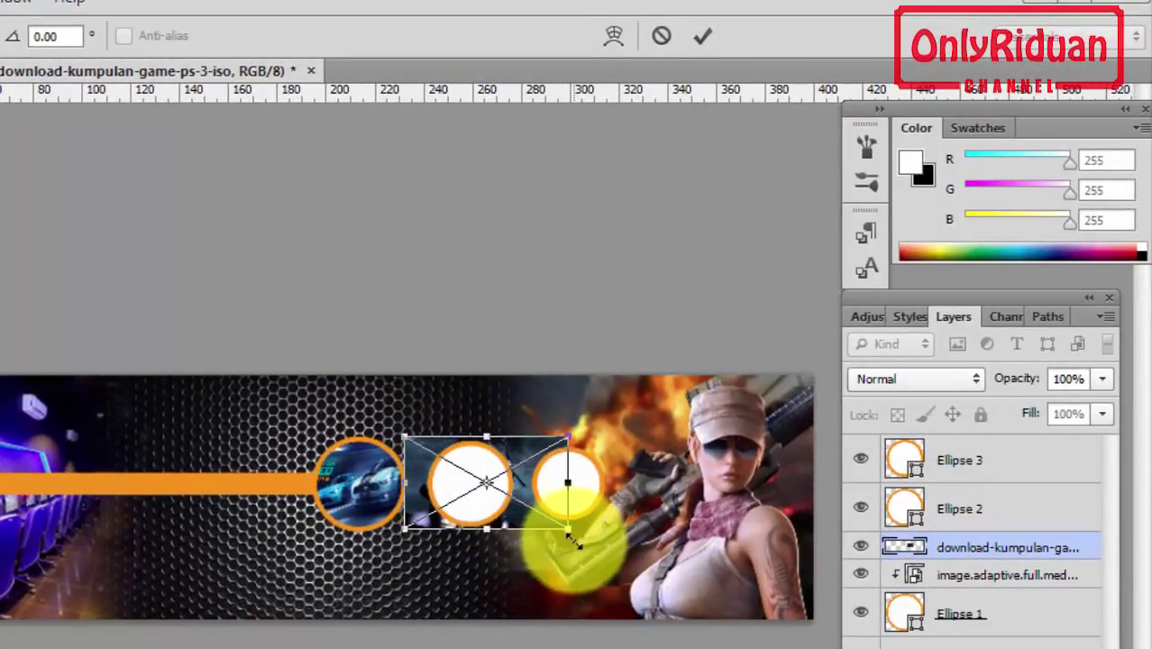
drag(568, 531, 555, 524)
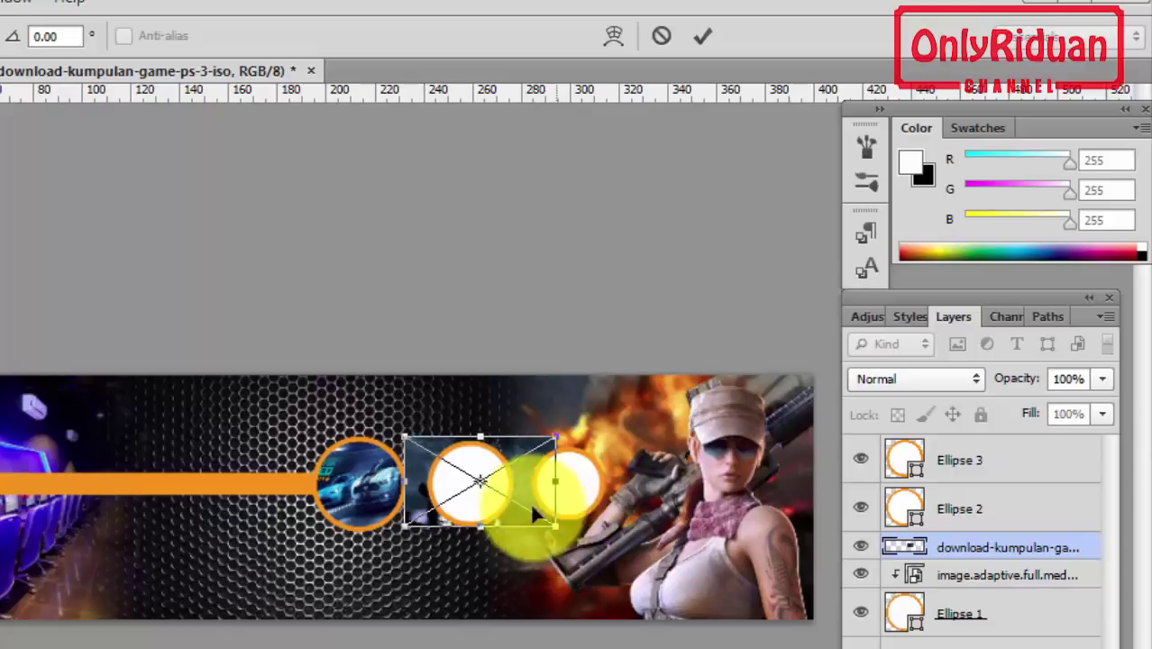
drag(405, 435, 408, 438)
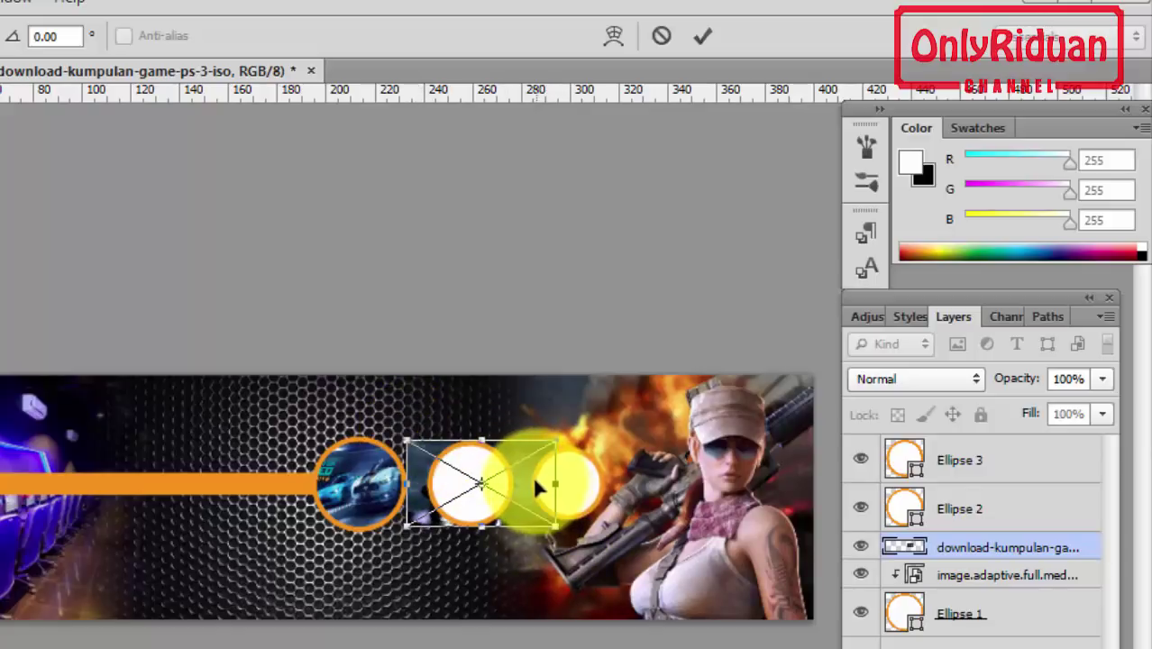
click(703, 35)
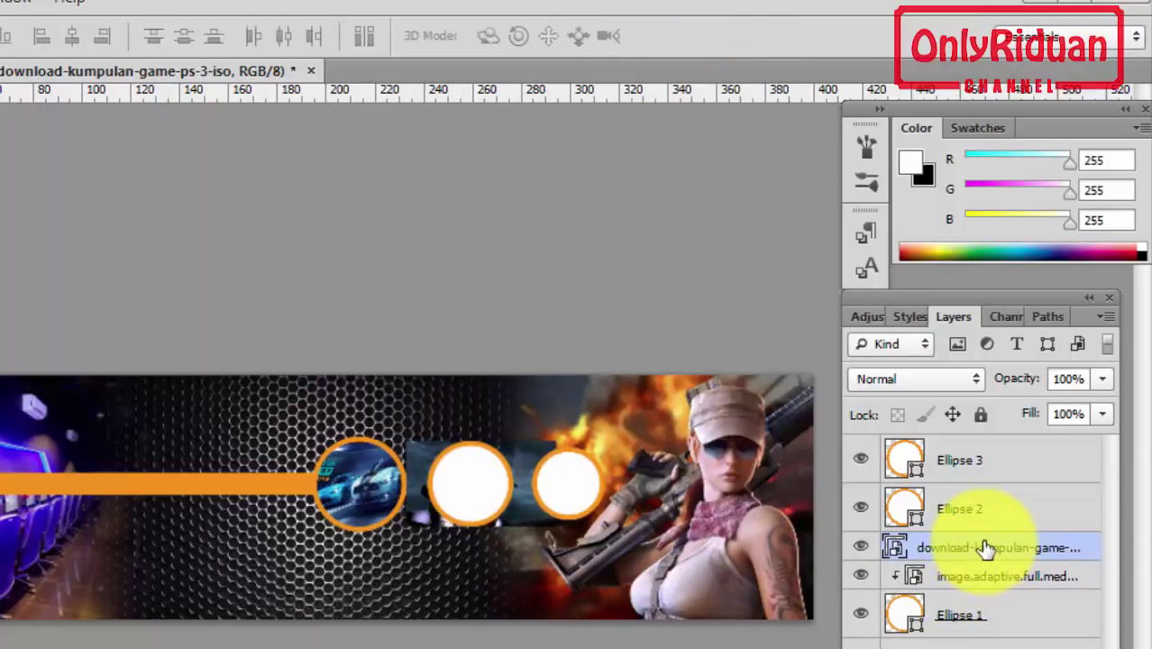
drag(978, 541, 958, 495)
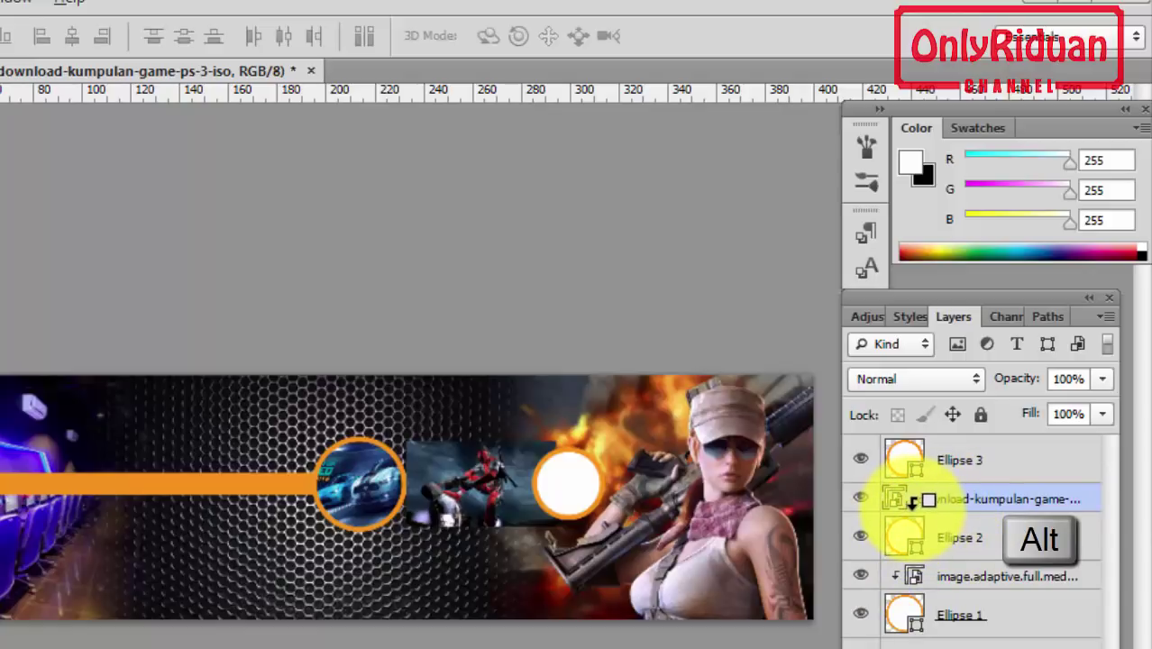
alt+click(912, 502)
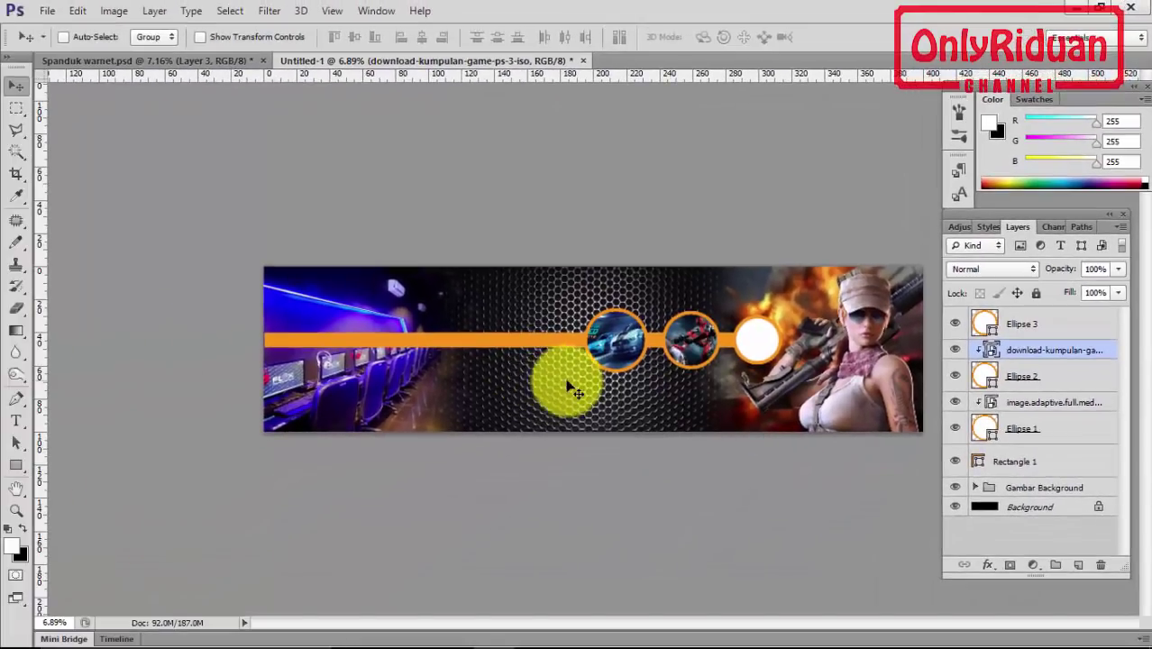
- Place the armored-soldier game overview picture over the third circle and resize it to fit
click(47, 10)
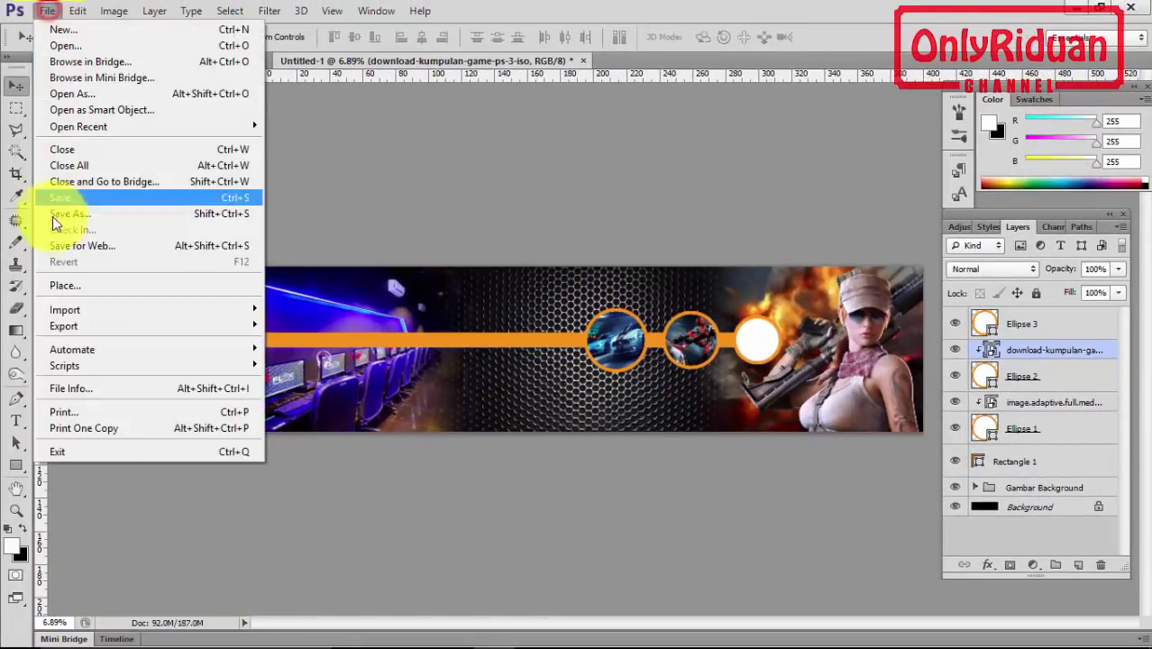
click(57, 283)
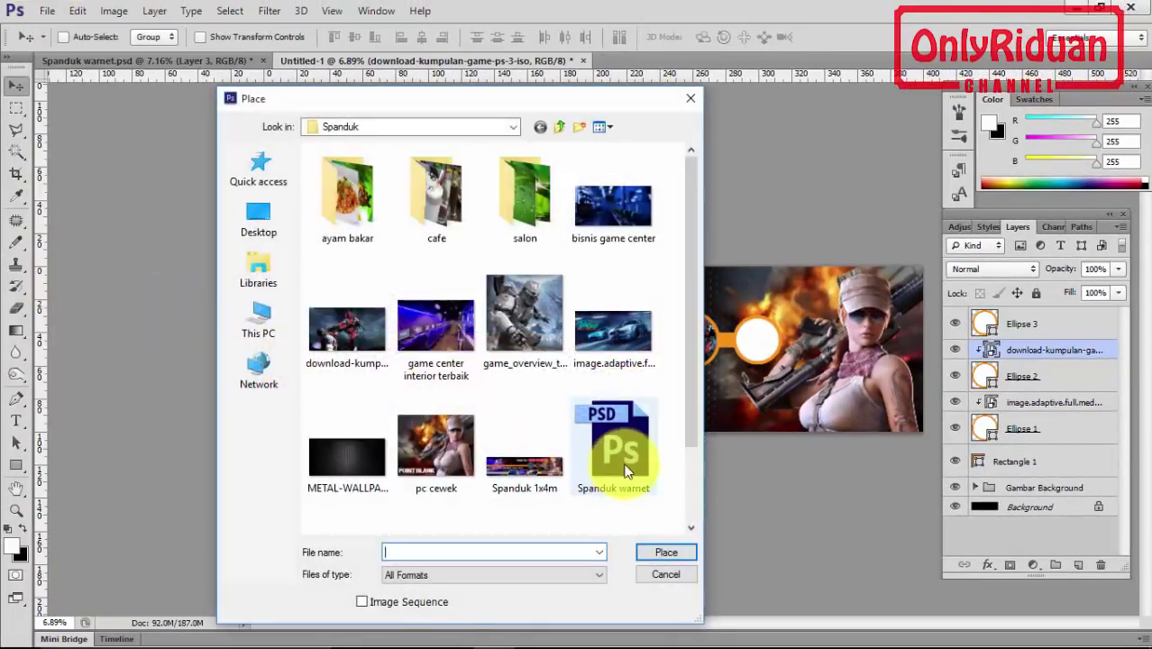
click(525, 311)
click(660, 551)
mouse_move(663, 438)
mouse_down()
mouse_move(606, 398)
mouse_move(610, 362)
mouse_move(762, 342)
mouse_up()
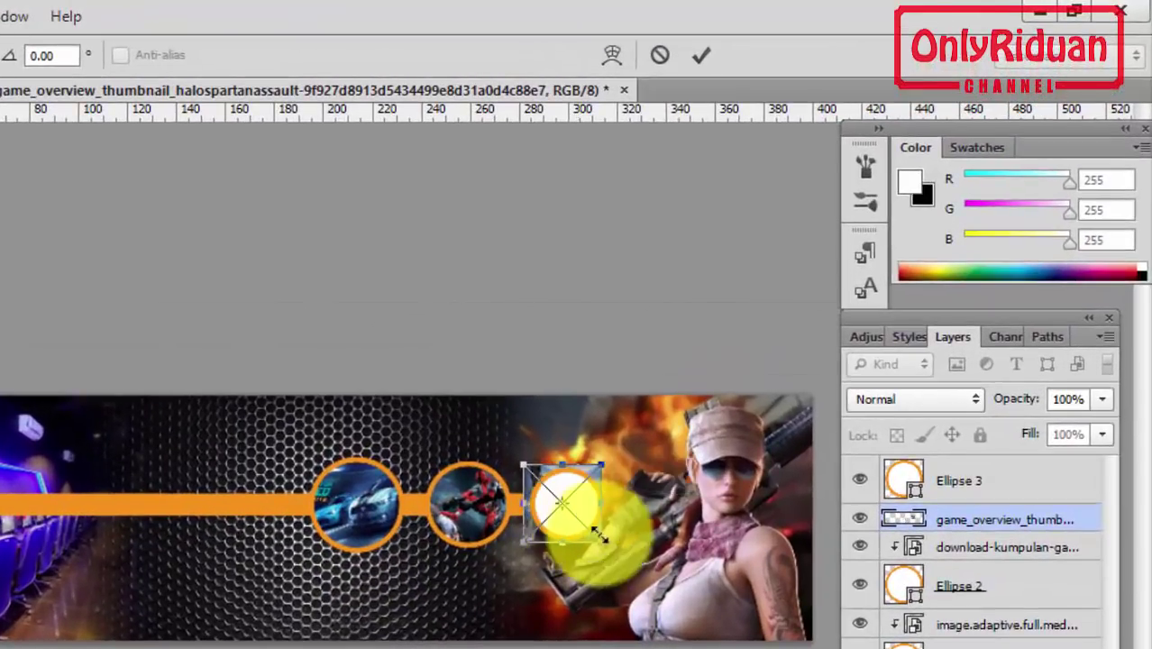
drag(575, 507, 531, 541)
click(700, 56)
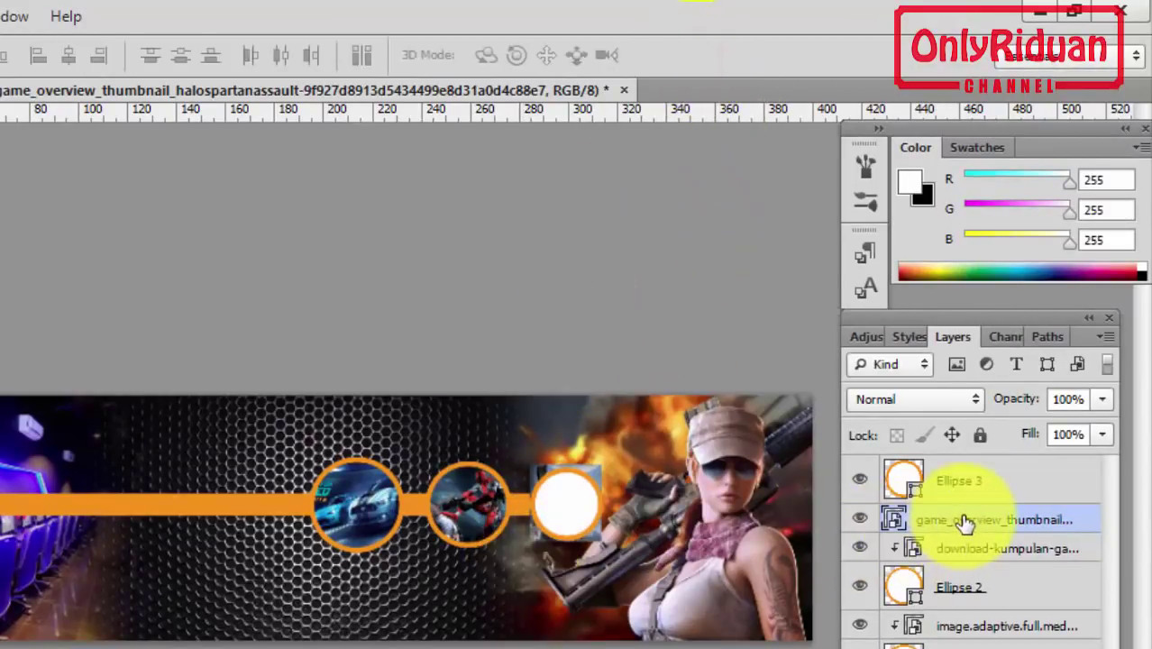
- Move the picture layer above Ellipse 3 and clip it into the circle with an Alt-click
drag(963, 510, 966, 460)
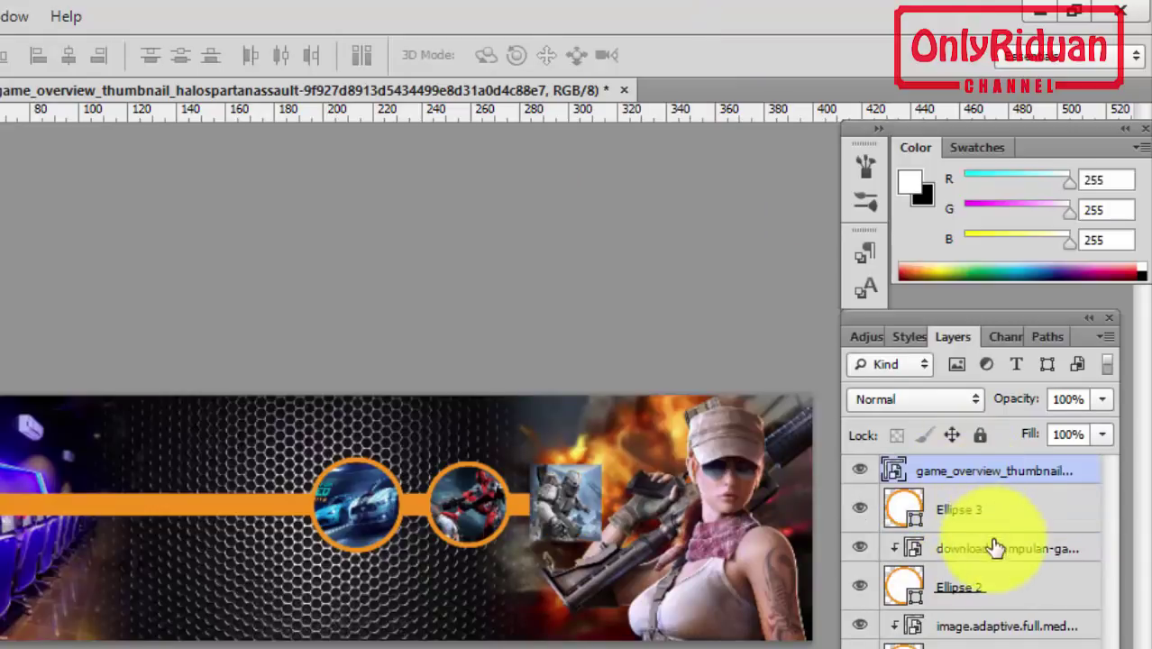
key(alt)
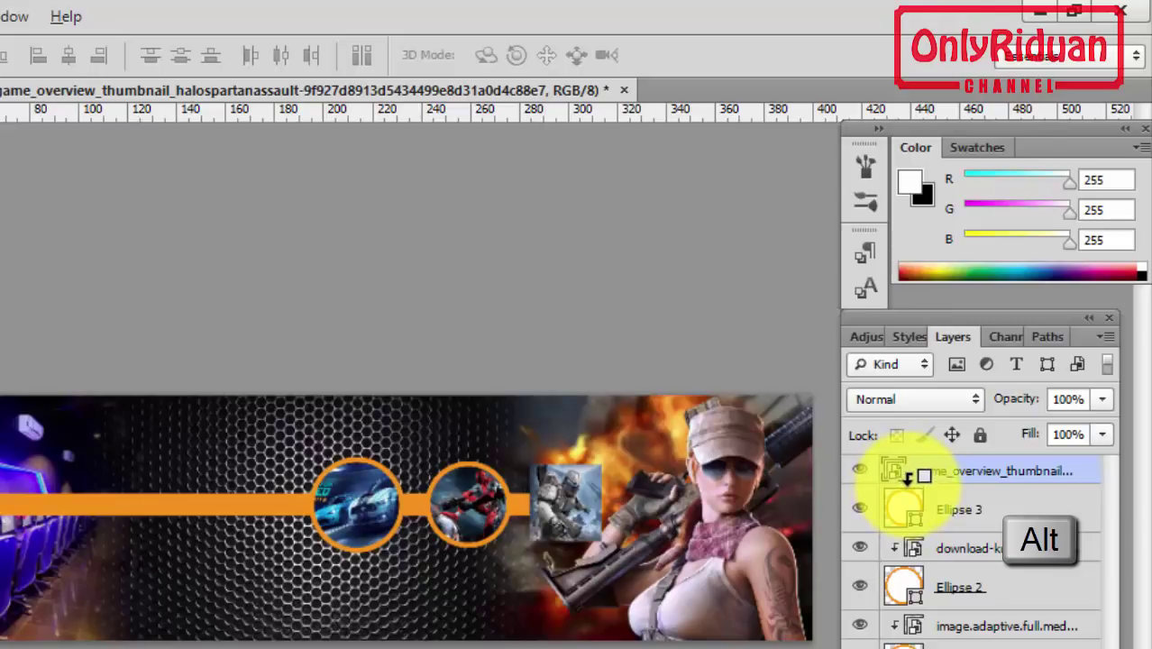
alt+click(908, 481)
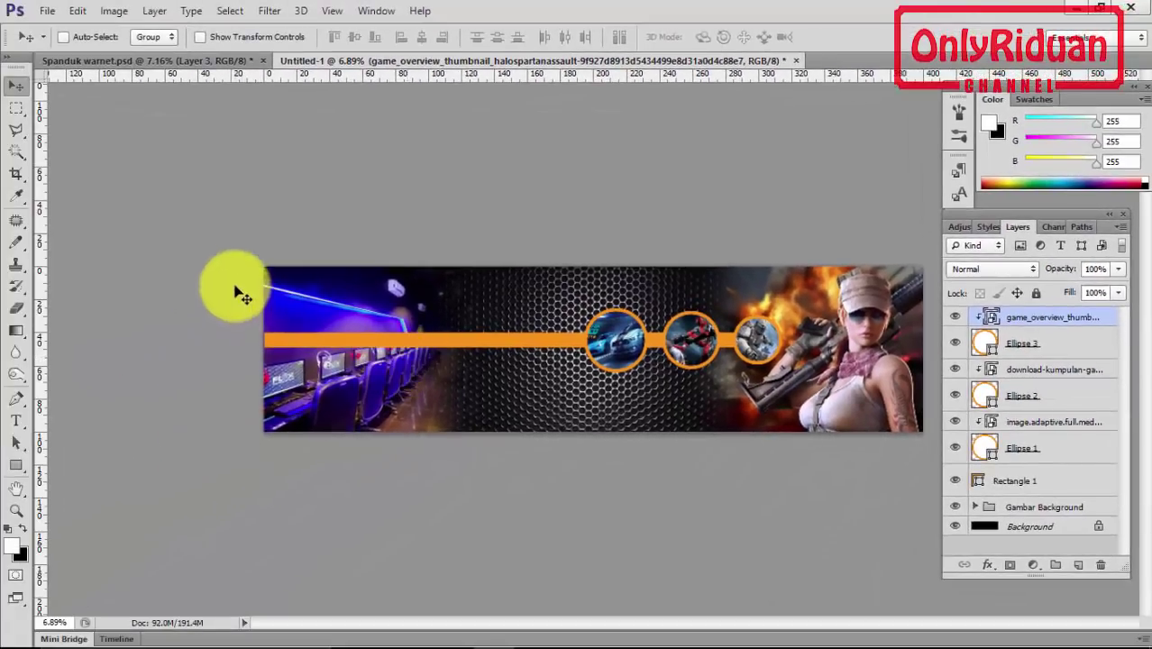
- Check the finished Spanduk warnet.psd banner, then switch to the Pencil Tool on Untitled-1
click(190, 62)
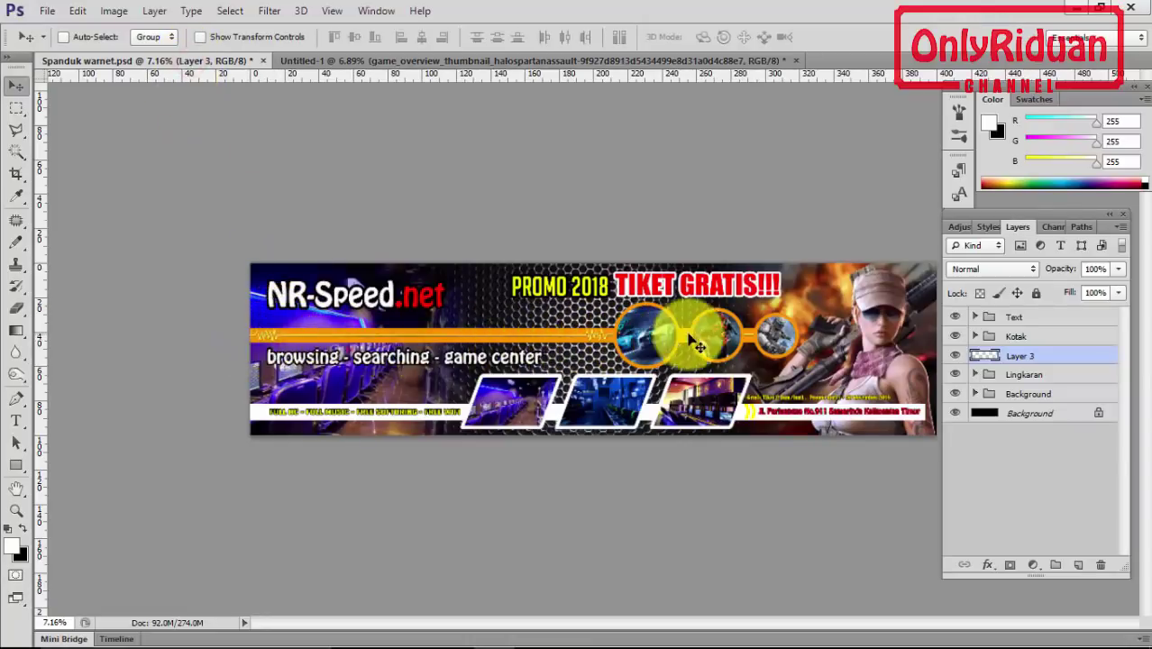
click(346, 62)
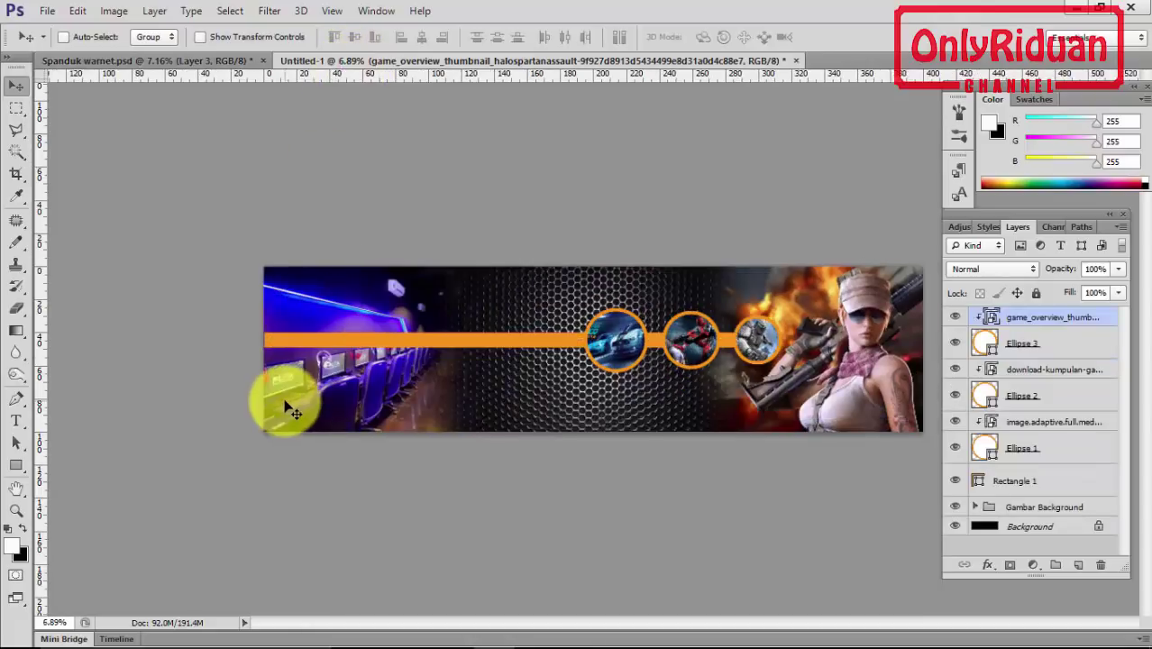
click(20, 399)
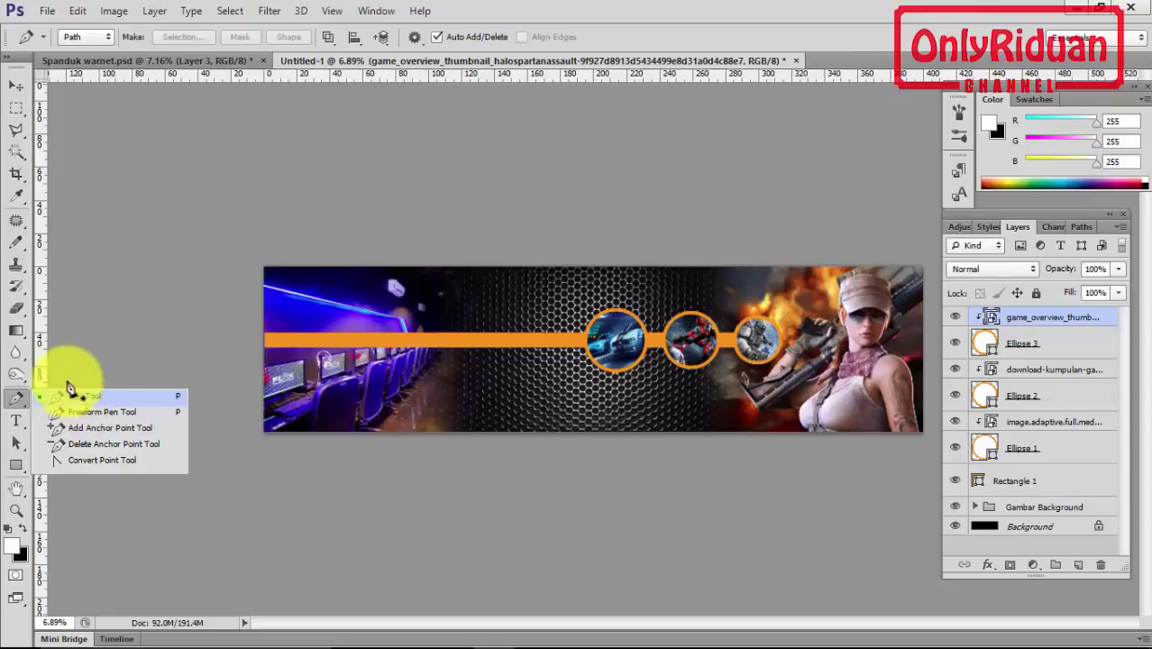
click(15, 243)
right_click(15, 244)
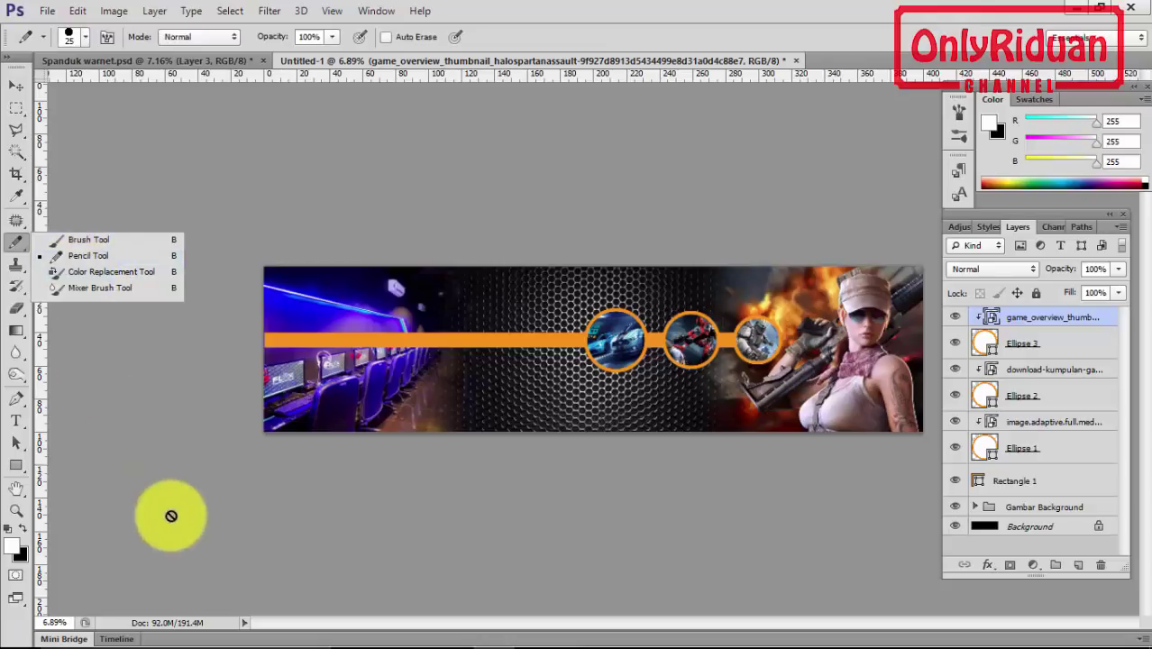
click(233, 392)
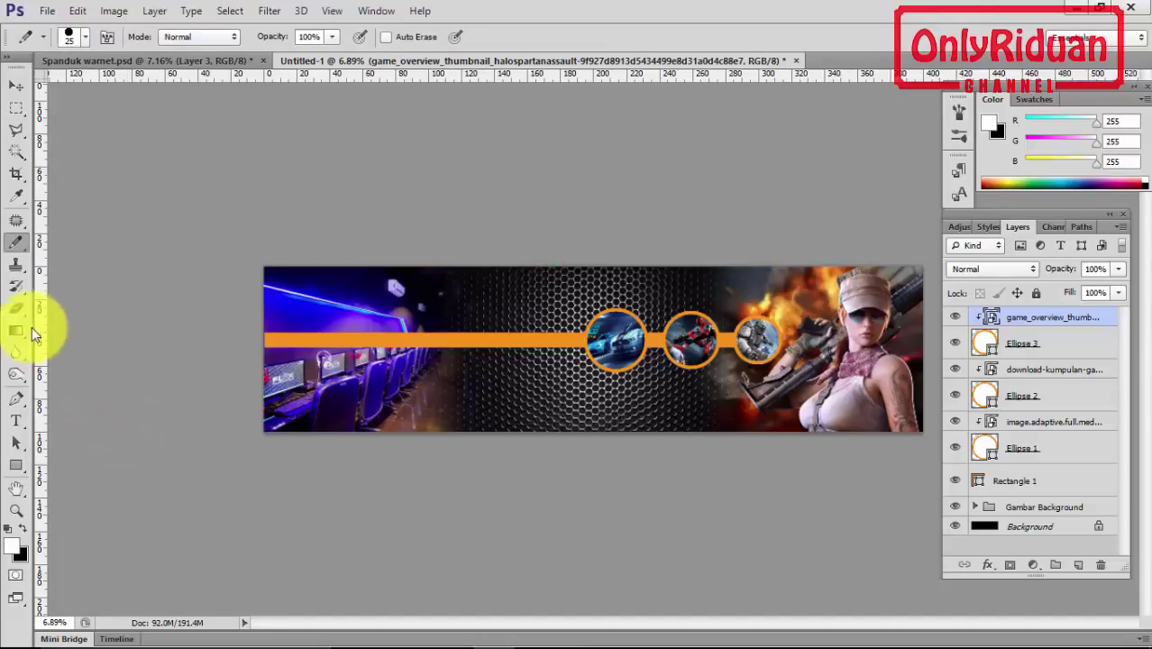
- Set the foreground colour to bright yellow (245,254,1)
click(12, 551)
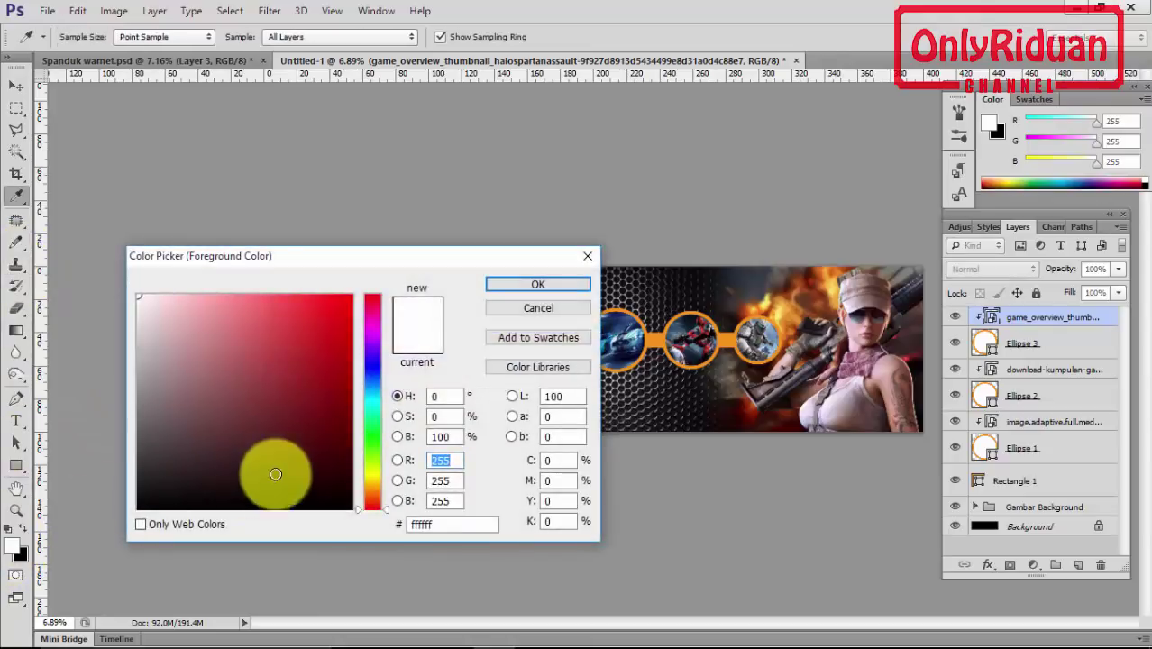
drag(389, 512, 391, 468)
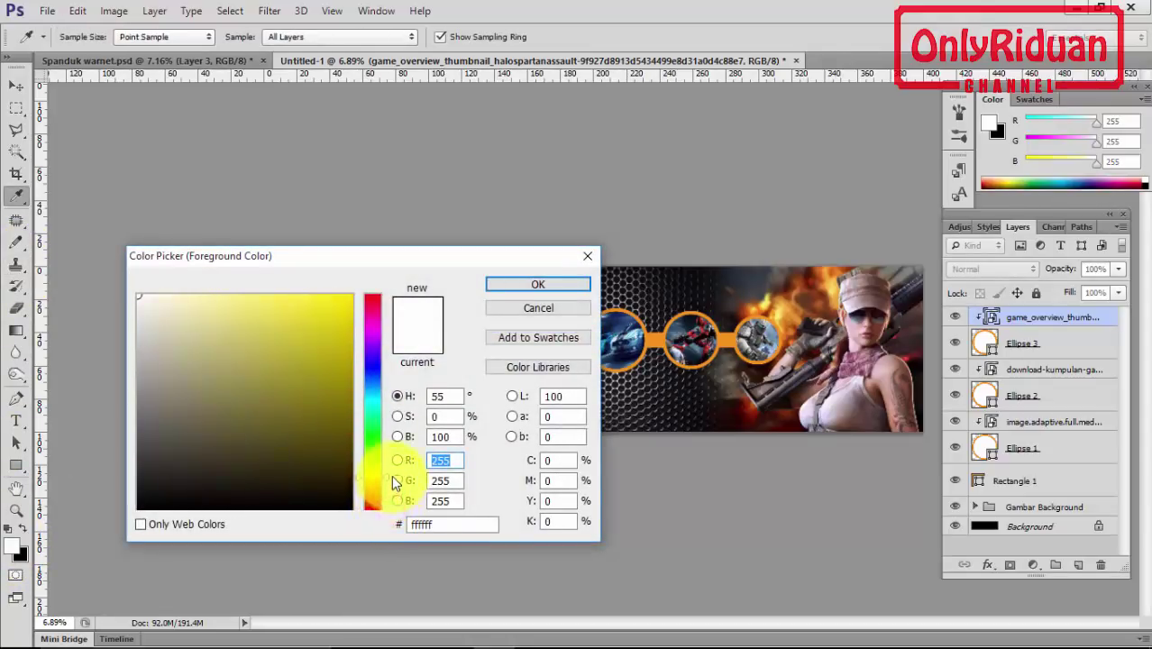
click(351, 295)
click(513, 285)
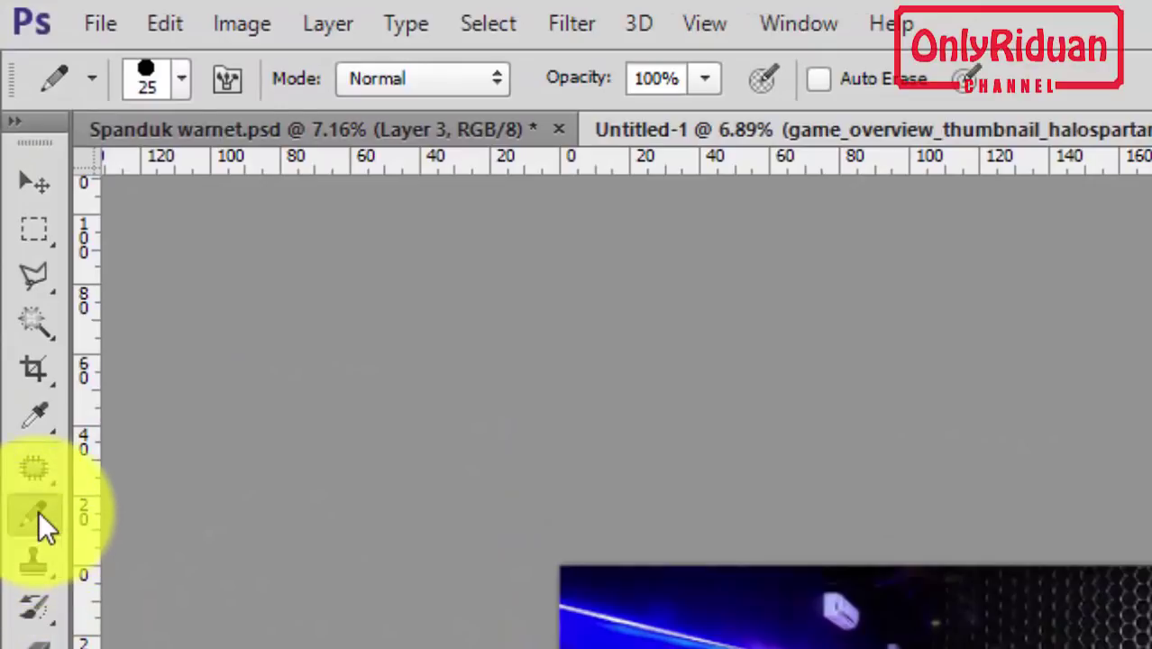
- Give the Pencil a soft round tip with 0% hardness at 22 px
click(39, 513)
click(168, 542)
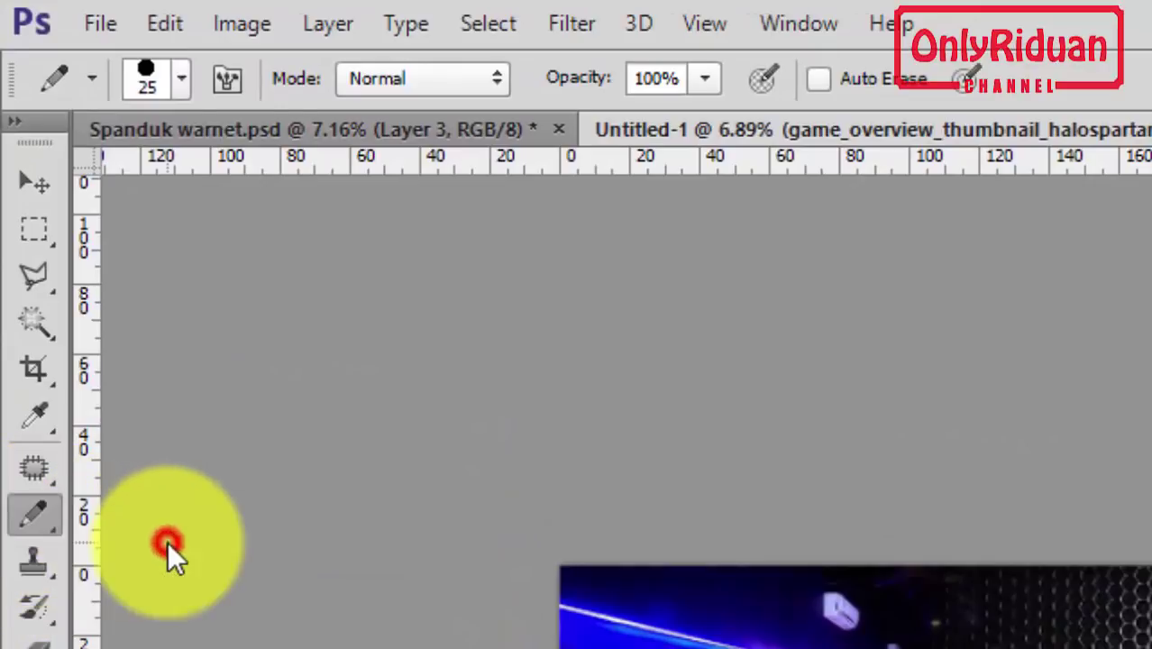
click(181, 82)
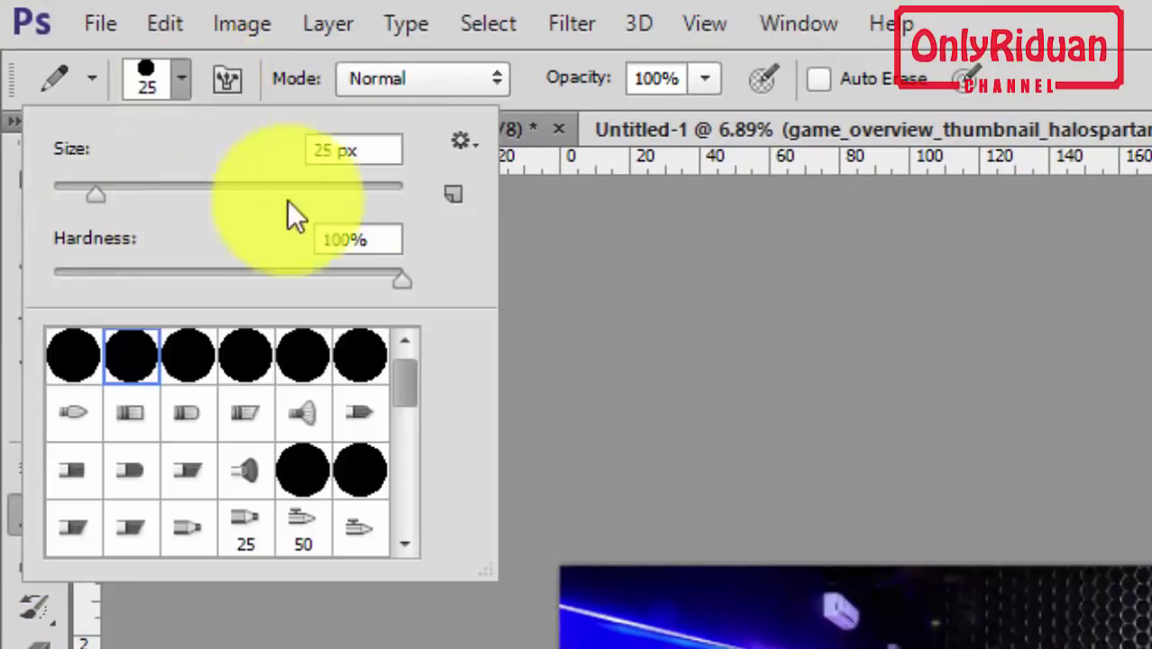
click(75, 369)
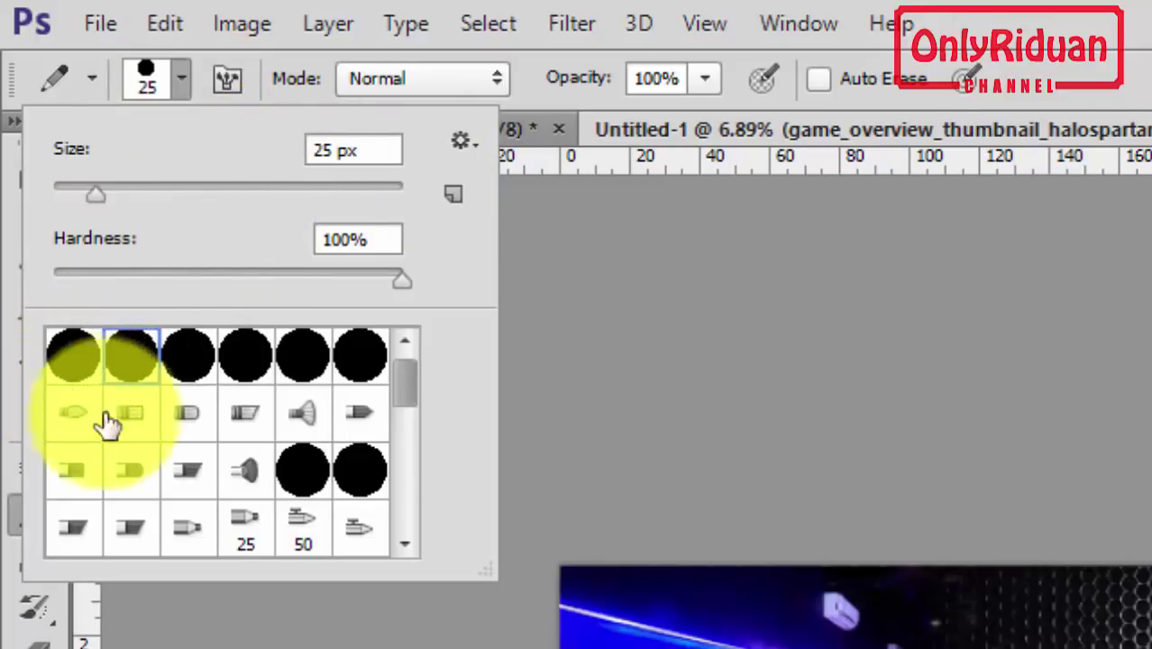
click(90, 361)
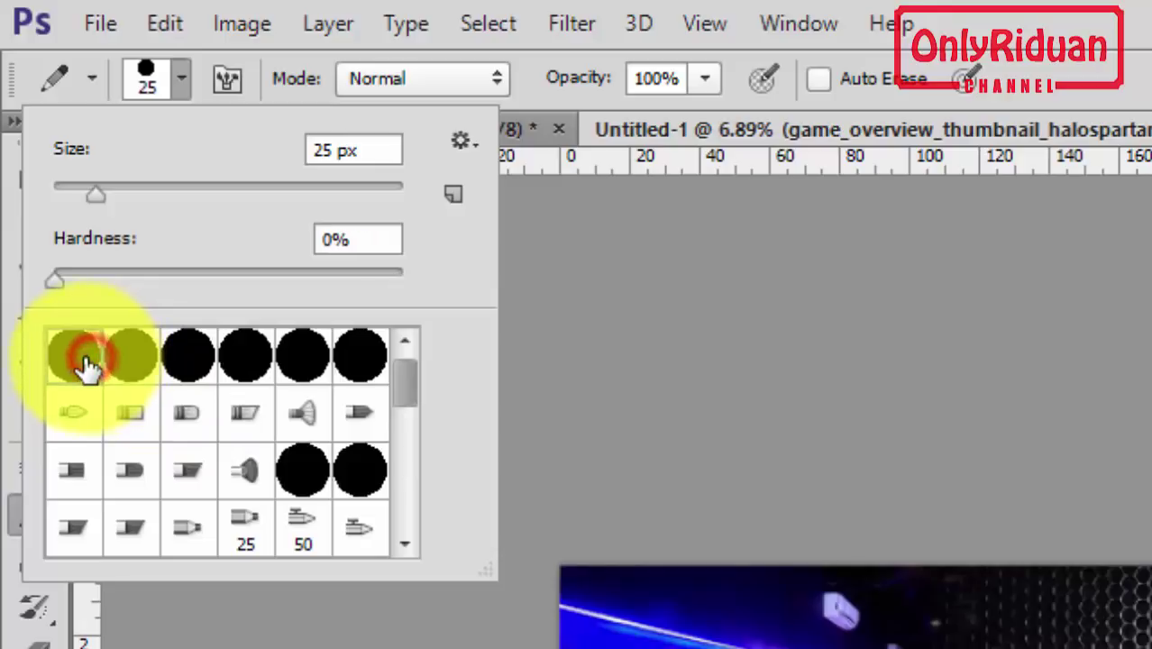
double_click(320, 149)
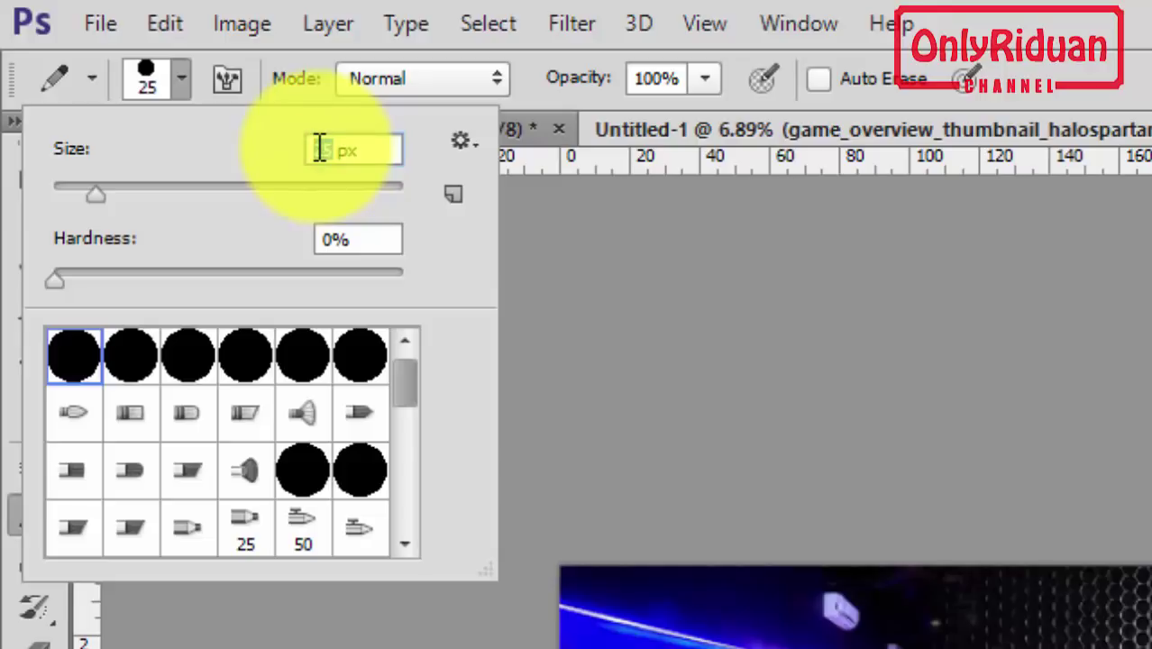
text(2)
key(Return)
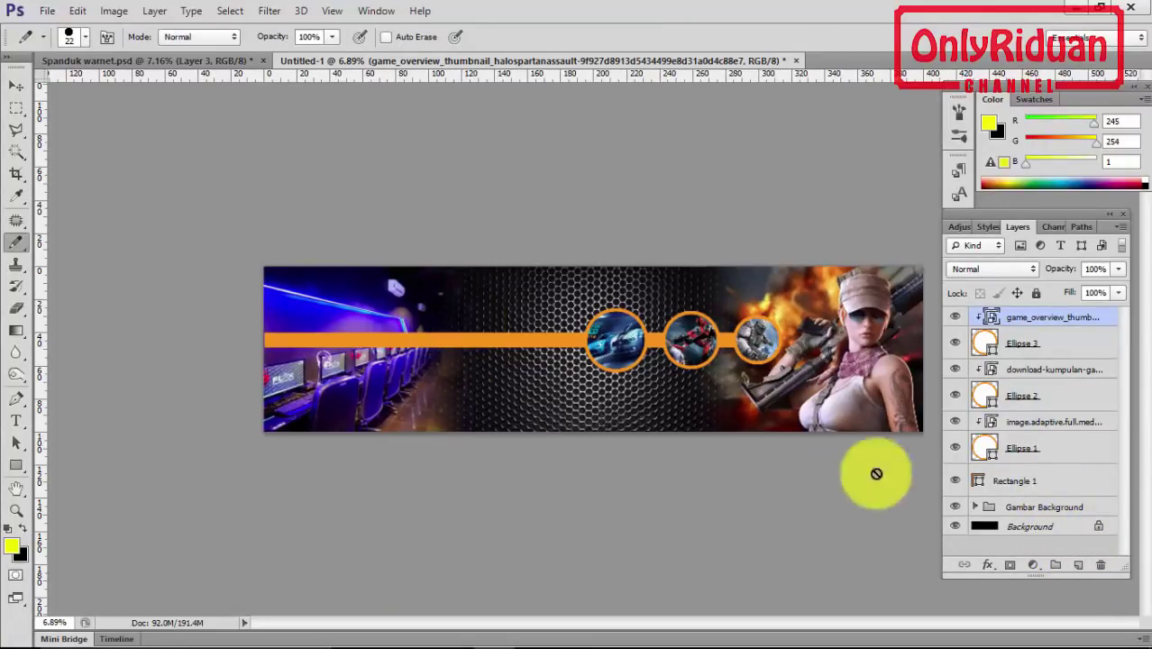
- Add a new Layer 1, test a yellow stroke on the orange bar, then undo it
click(1079, 566)
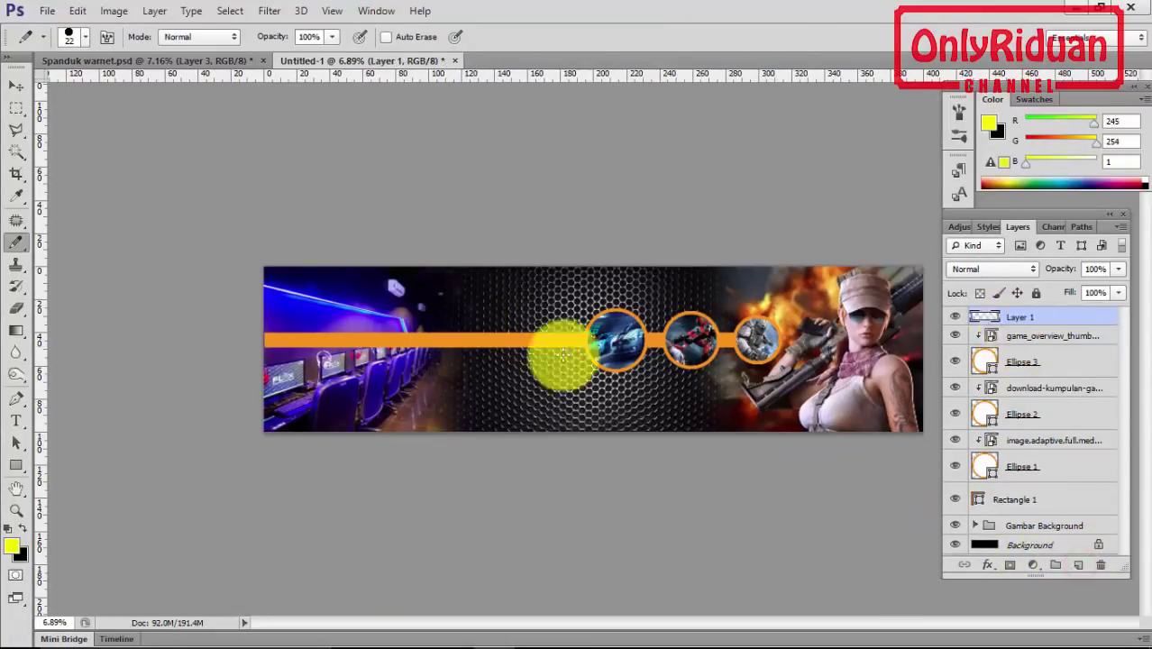
key(ctrl+z)
click(451, 363)
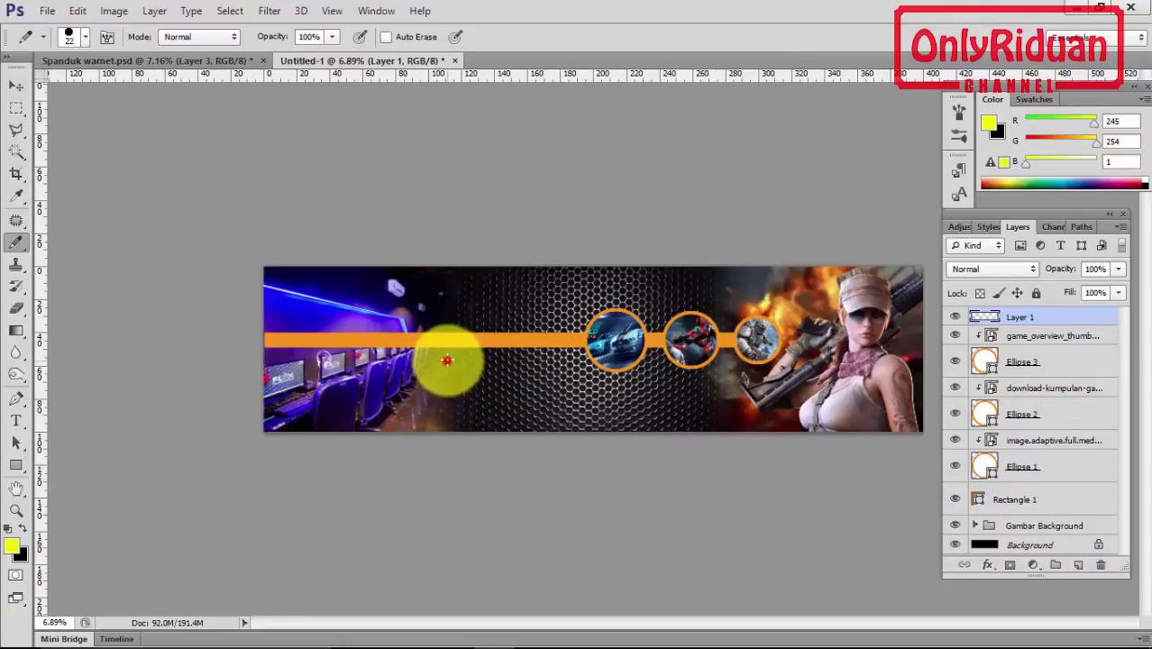
drag(458, 355, 500, 316)
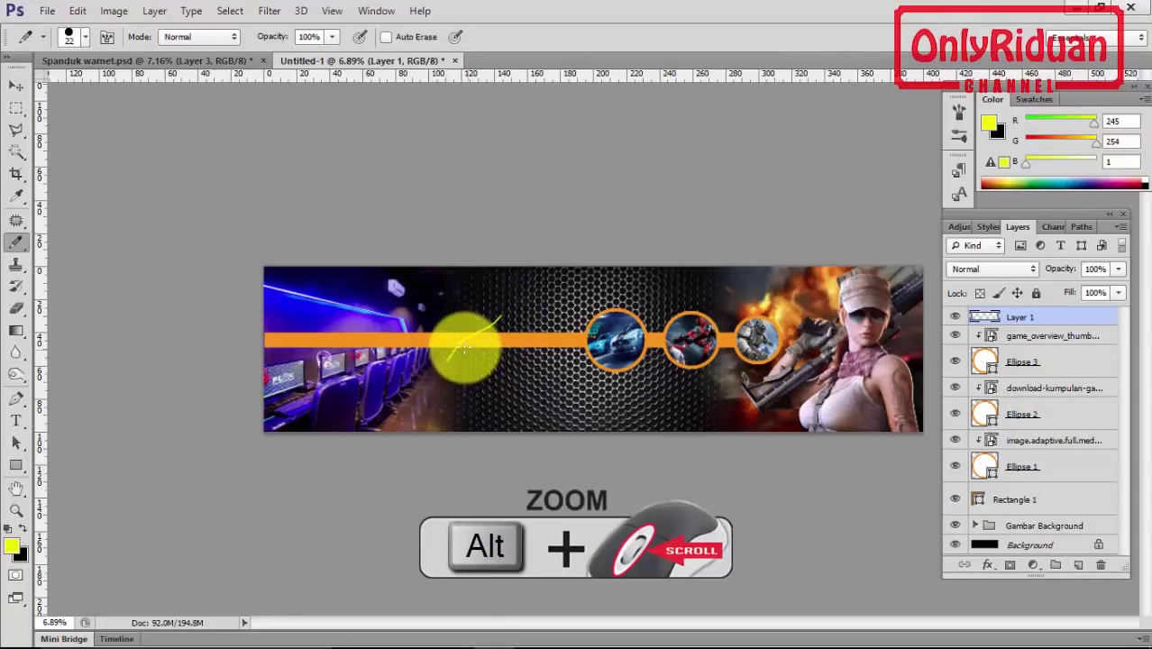
scroll(464, 347, up, 1)
scroll(462, 334, up, 2)
scroll(463, 311, up, 2)
scroll(360, 329, up, 2)
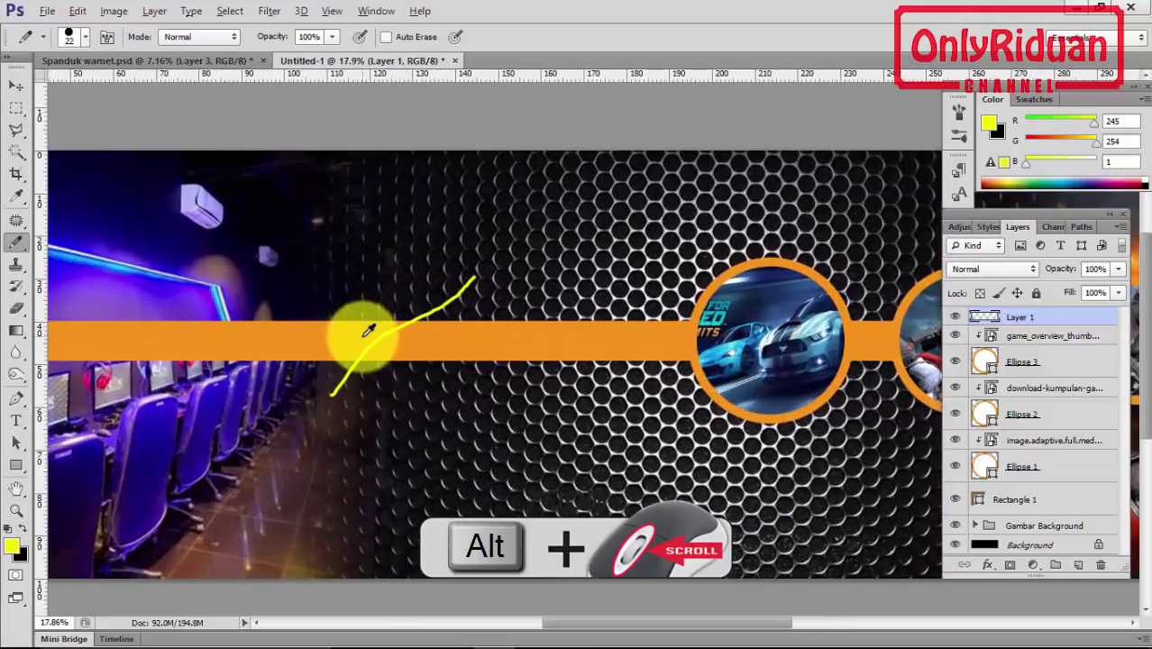
scroll(368, 331, up, 1)
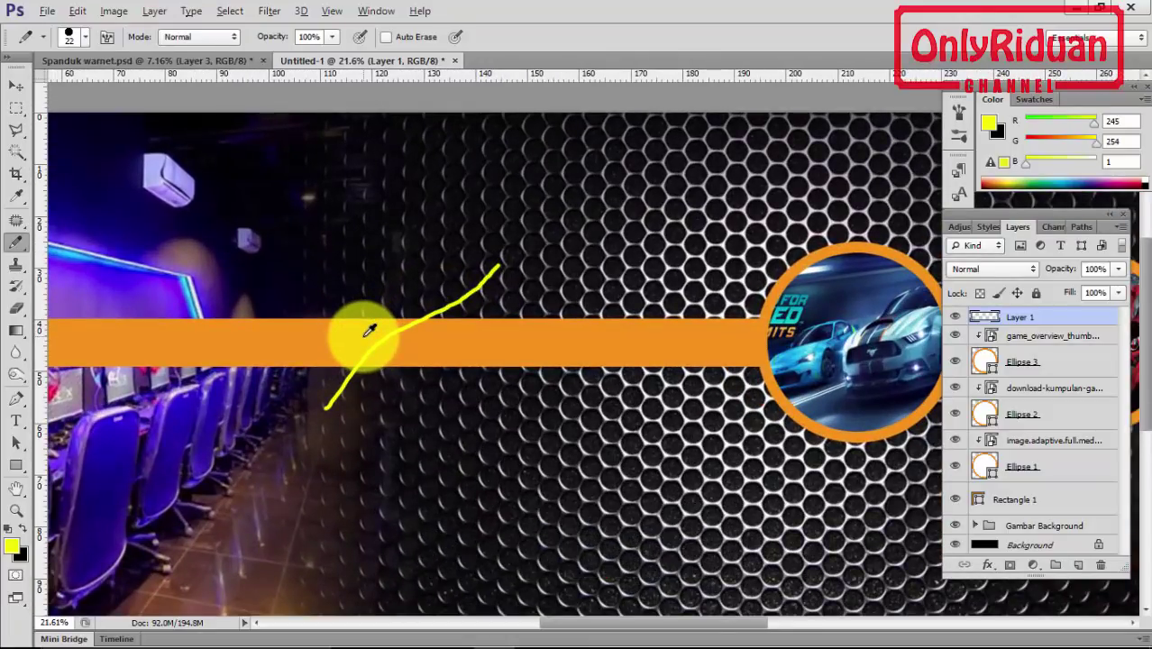
key(ctrl+z)
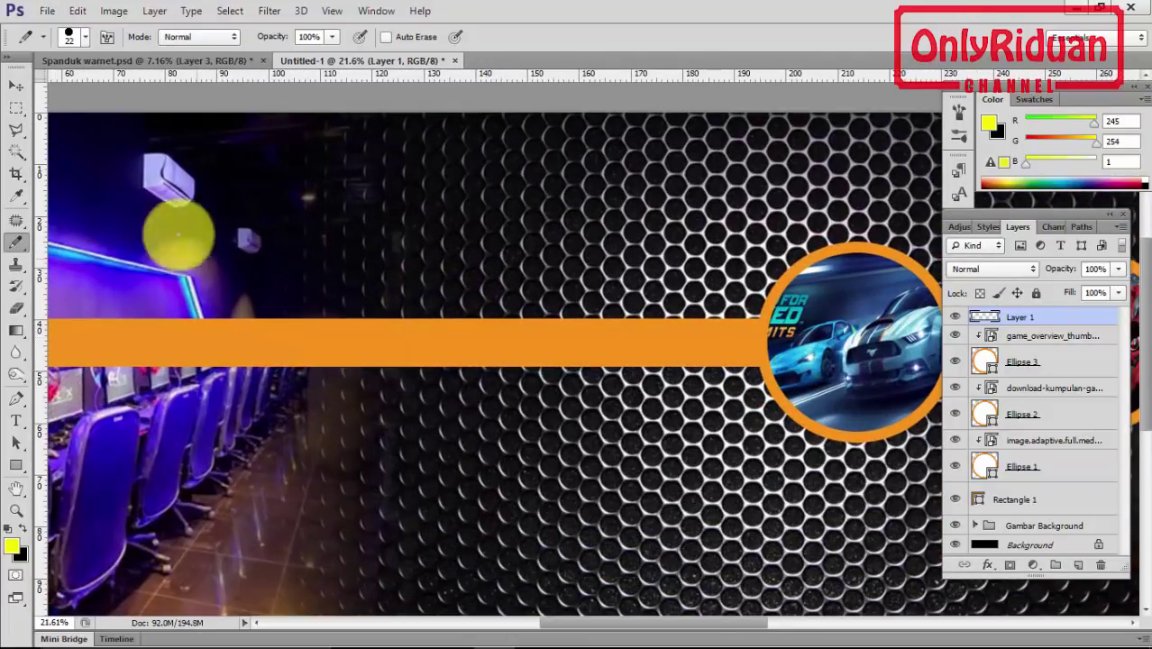
- Enlarge the pencil to 26 px, test a curve across the bar, and undo it
click(84, 38)
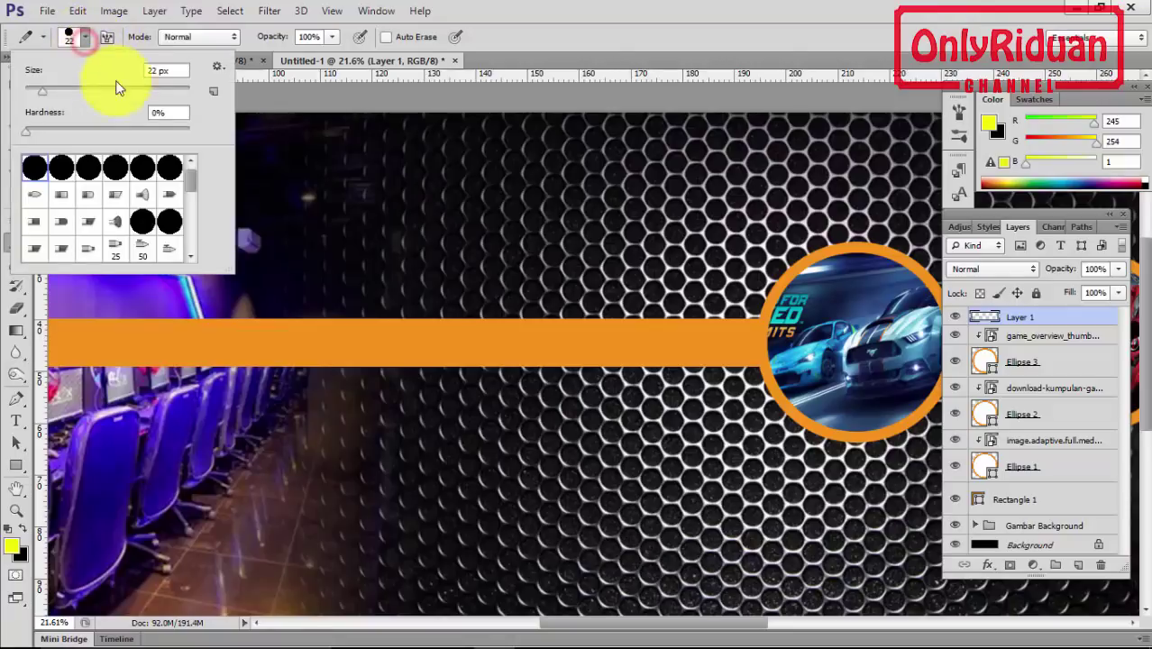
click(176, 70)
text(26)
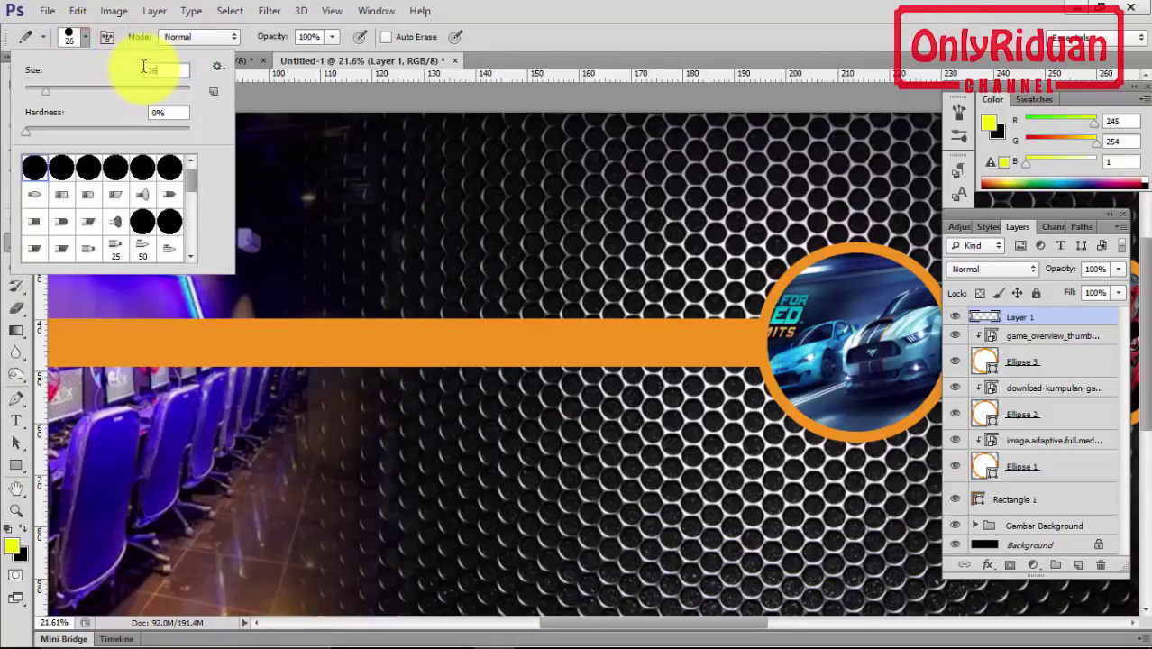
key(Return)
drag(394, 417, 460, 339)
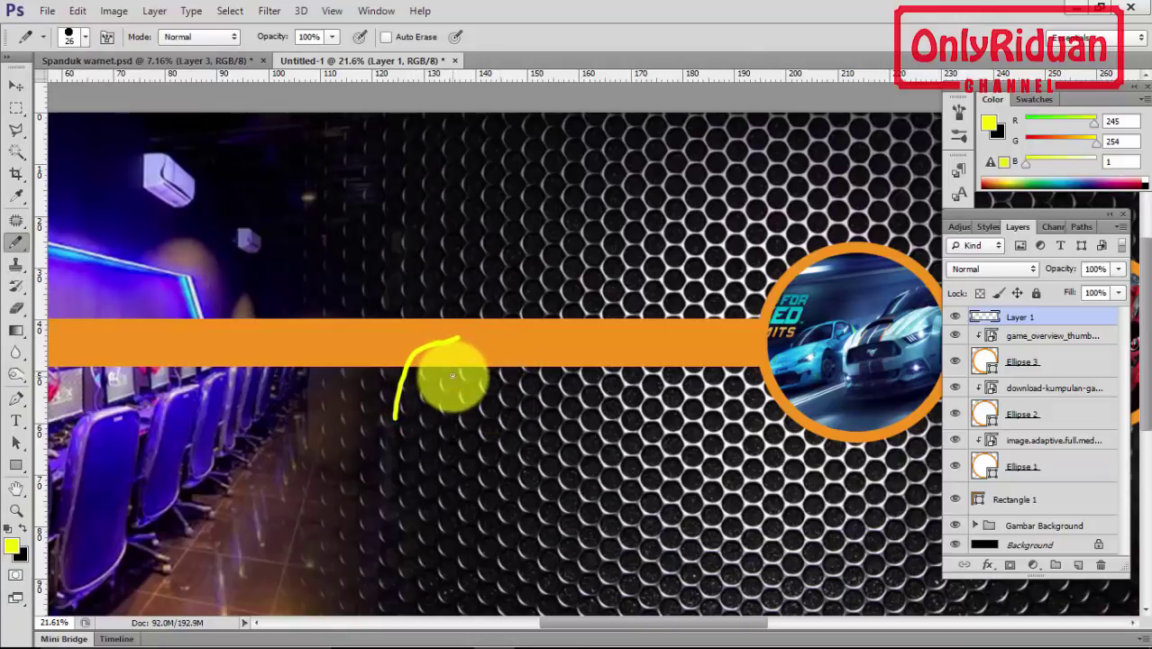
key(ctrl+z)
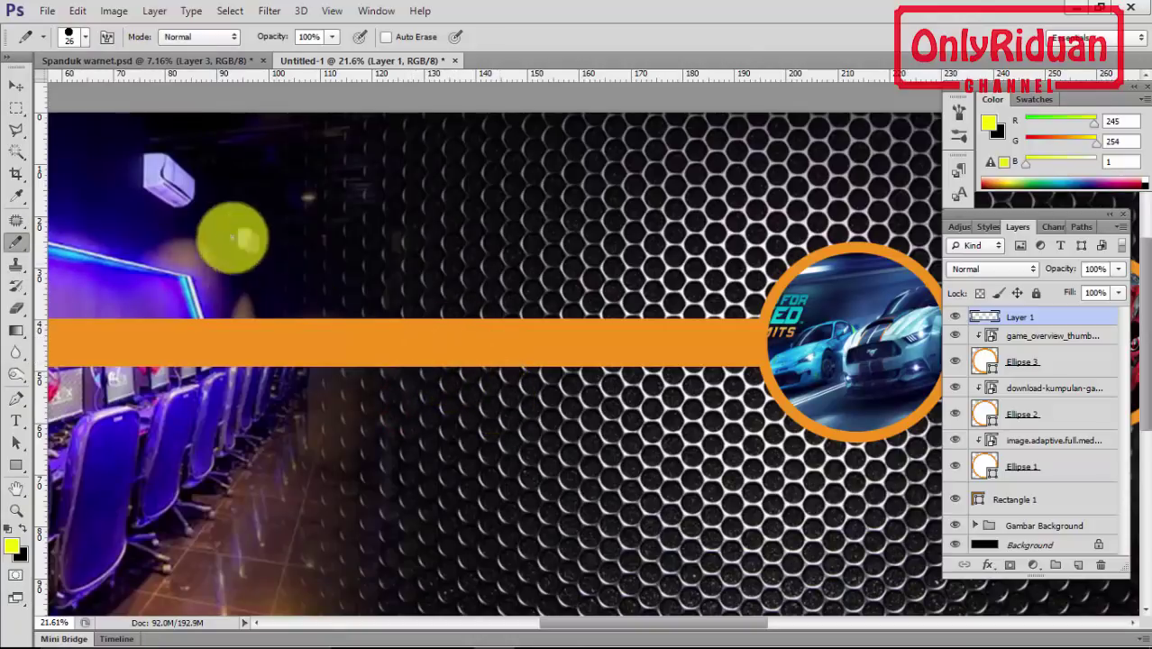
- Enlarge the pencil to 30 px, test a rising stroke, and scroll to the bar's left end
click(83, 37)
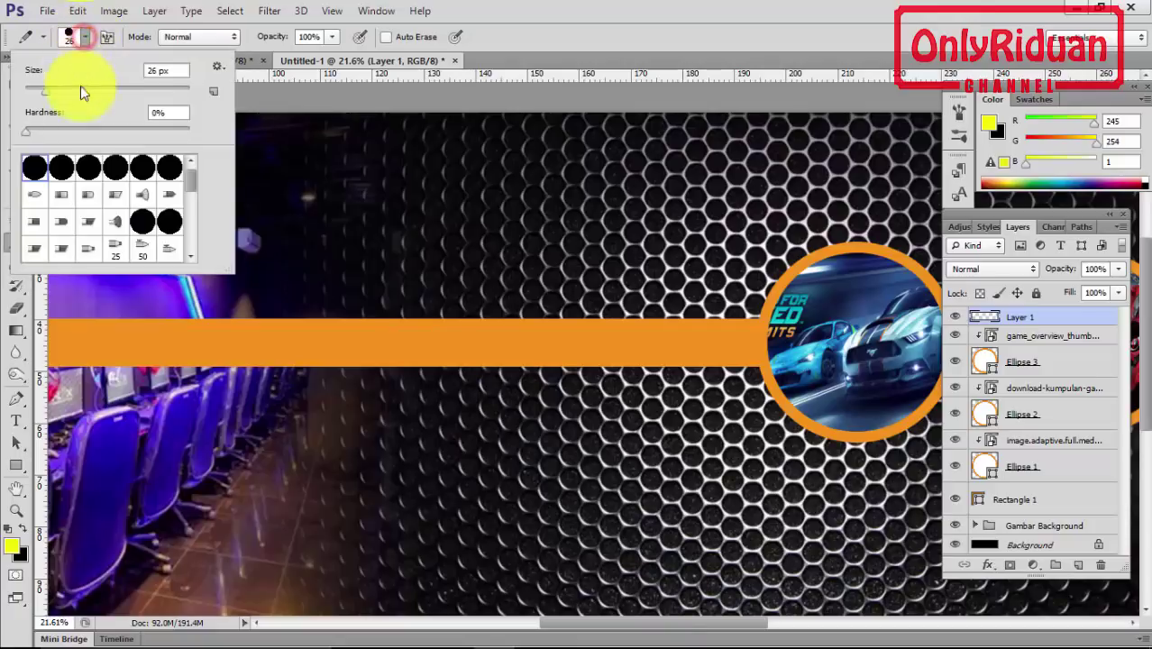
click(175, 71)
text(3)
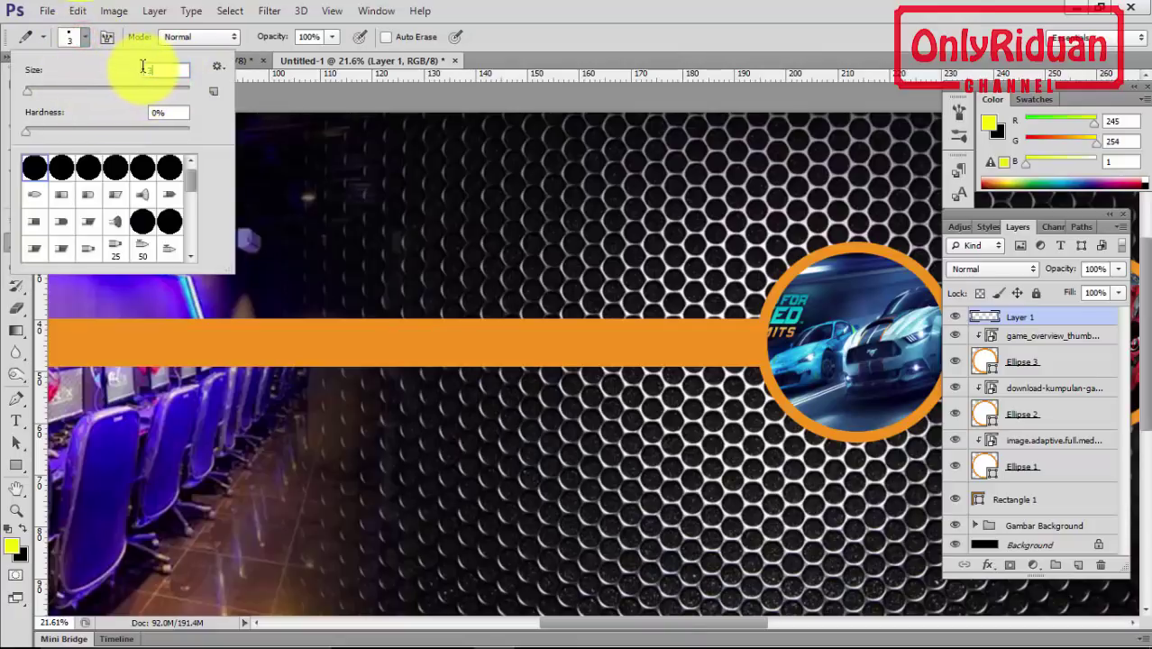
text(0)
key(Return)
drag(388, 416, 433, 332)
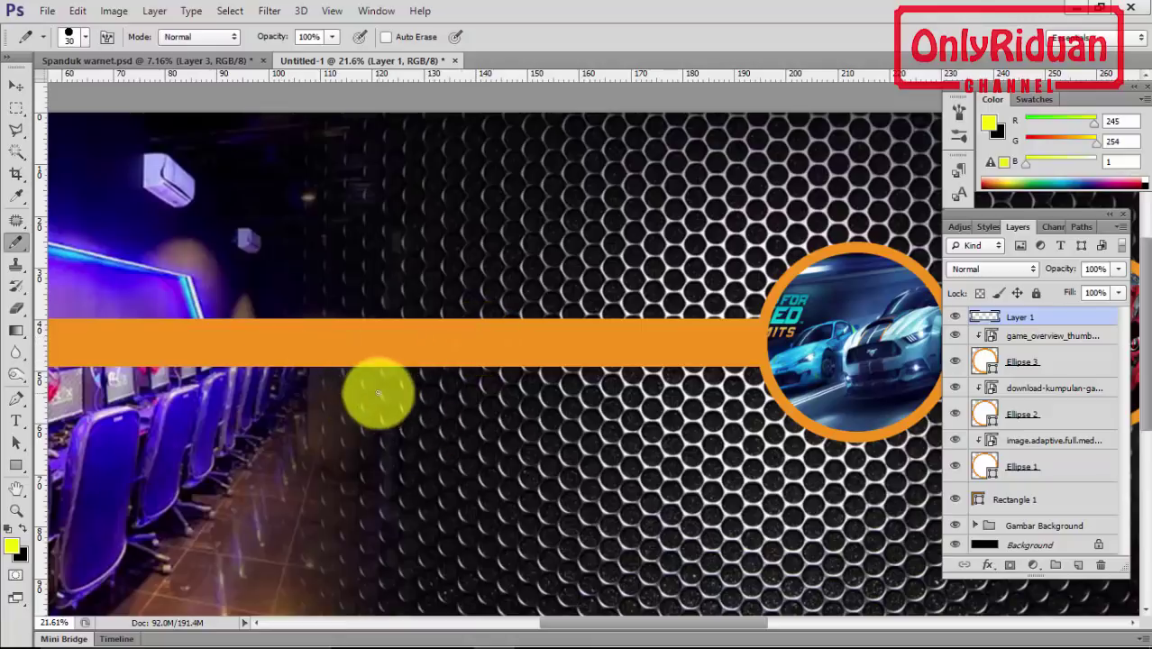
alt+scroll(370, 390, down, 2)
alt+scroll(371, 389, down, 2)
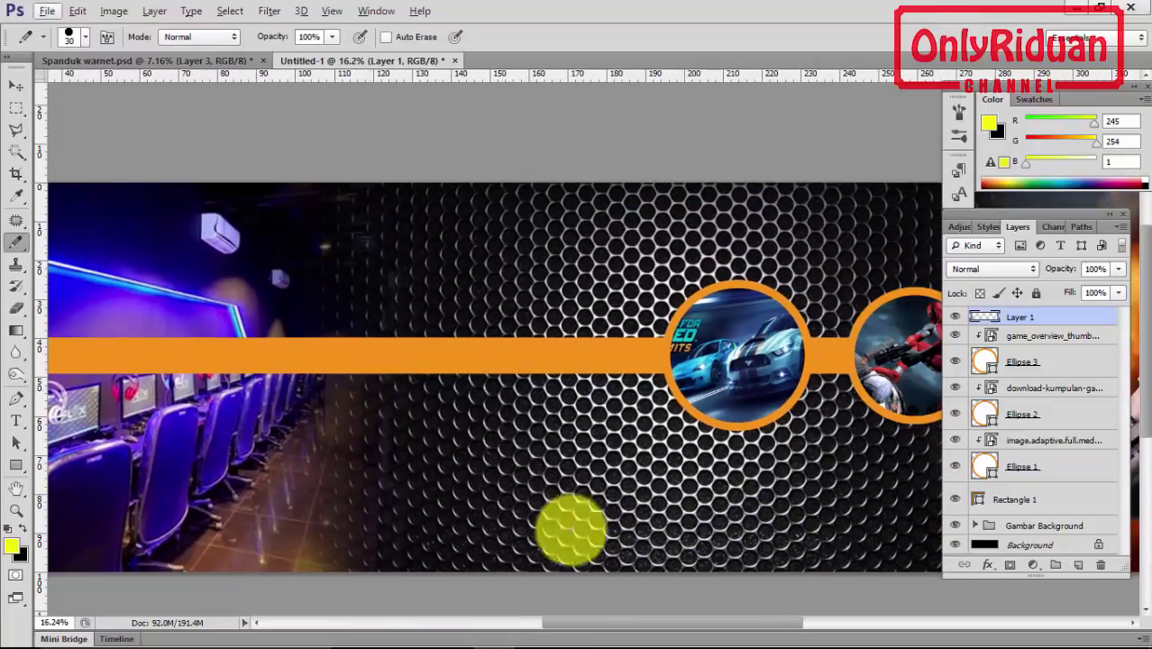
mouse_move(566, 625)
mouse_down()
mouse_move(482, 618)
mouse_move(488, 628)
mouse_up()
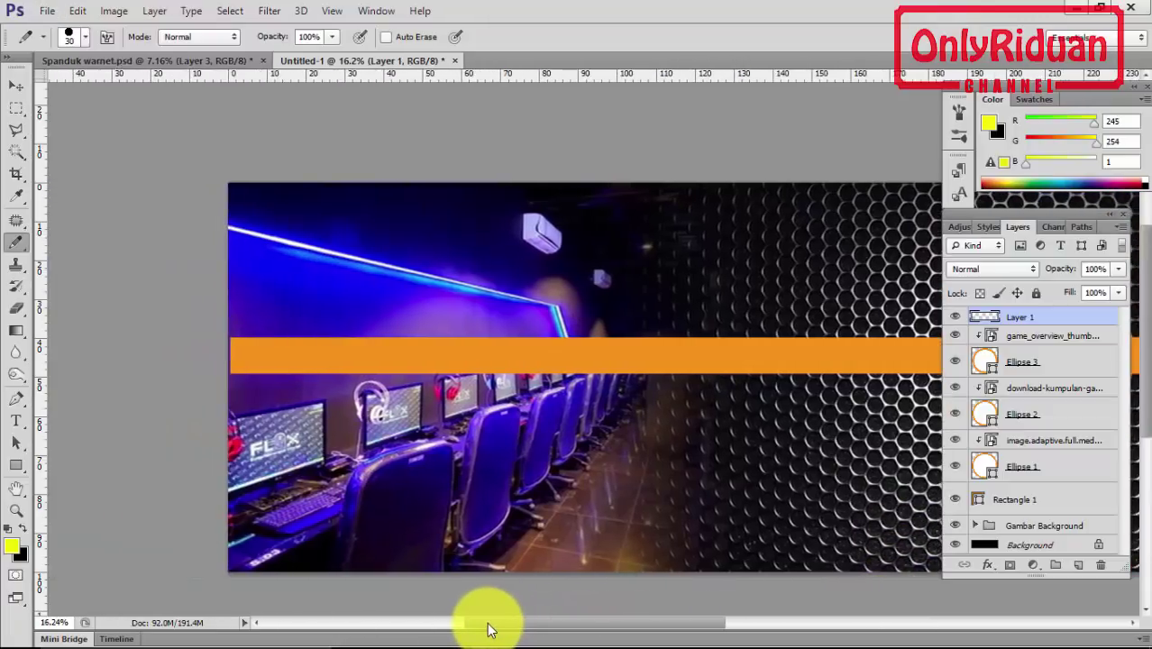
- Select the standard Pen Tool set to Path mode
click(15, 400)
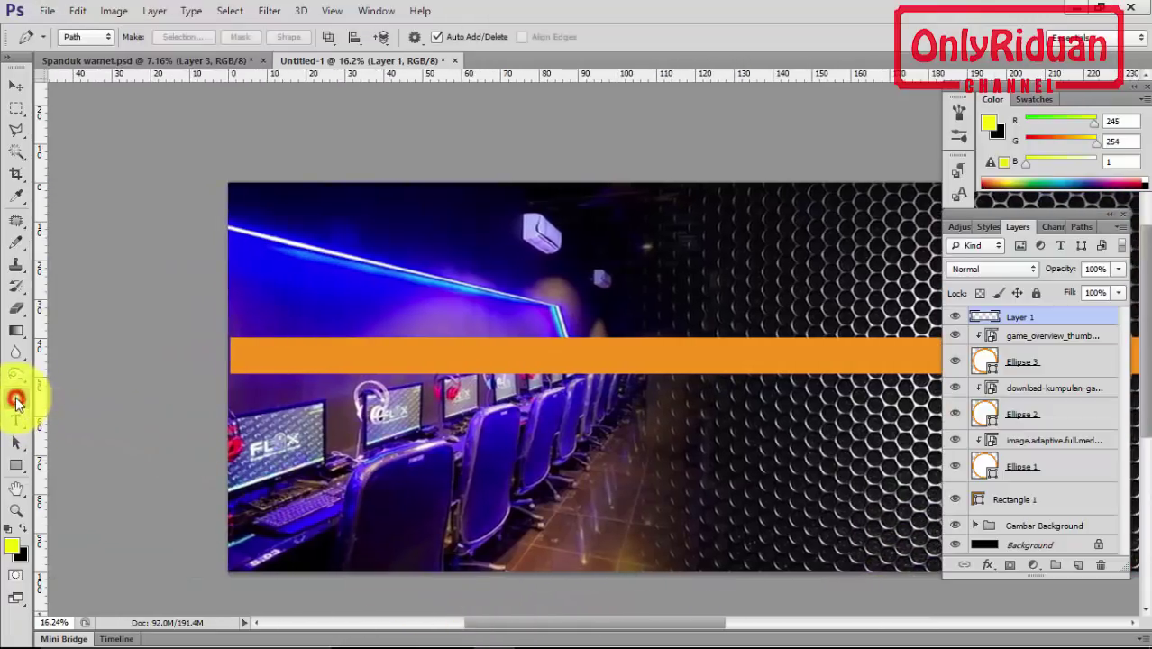
right_click(20, 403)
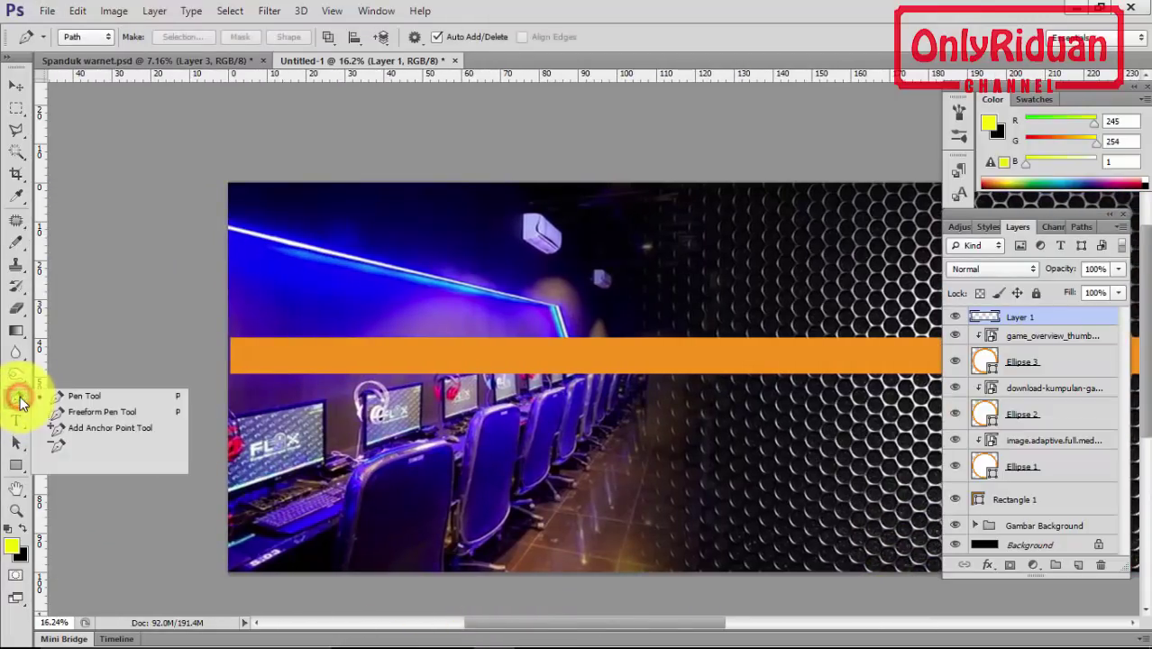
click(82, 397)
click(106, 37)
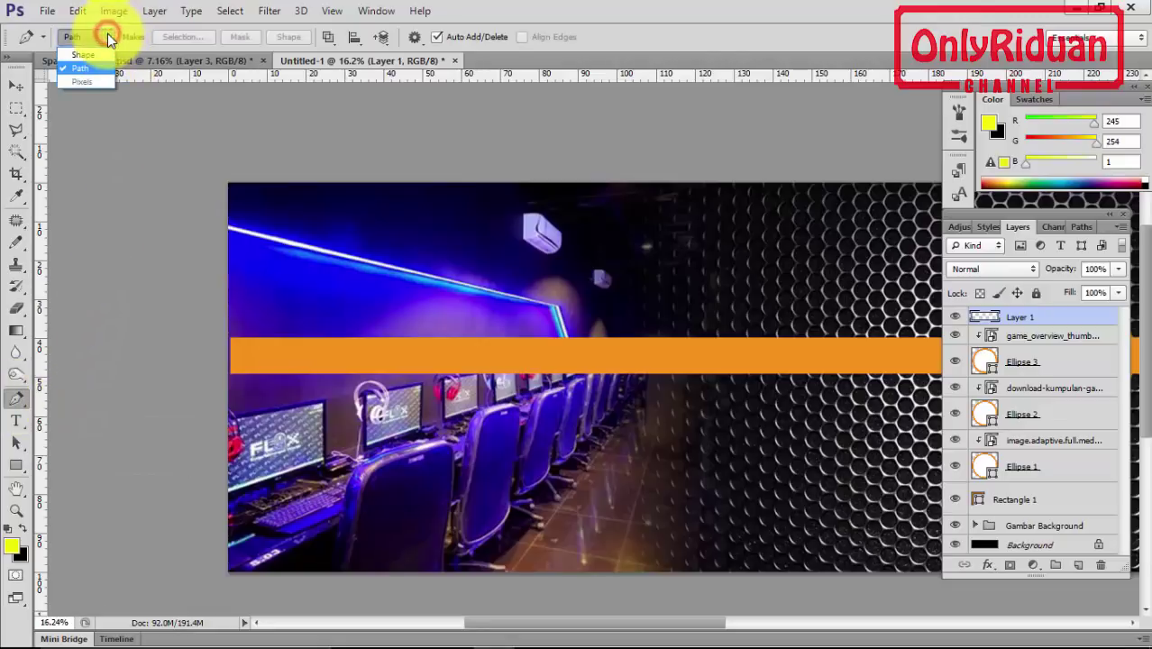
click(94, 67)
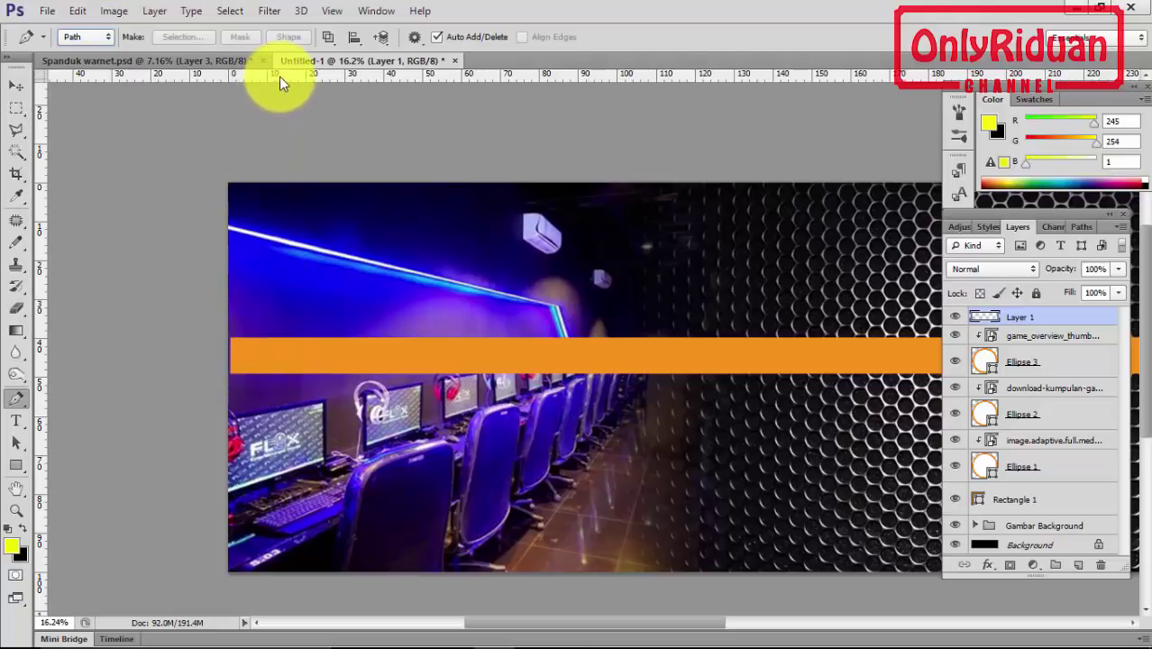
- Drag a horizontal guide from the top ruler to the orange bar's centre and zoom in
drag(280, 76, 254, 357)
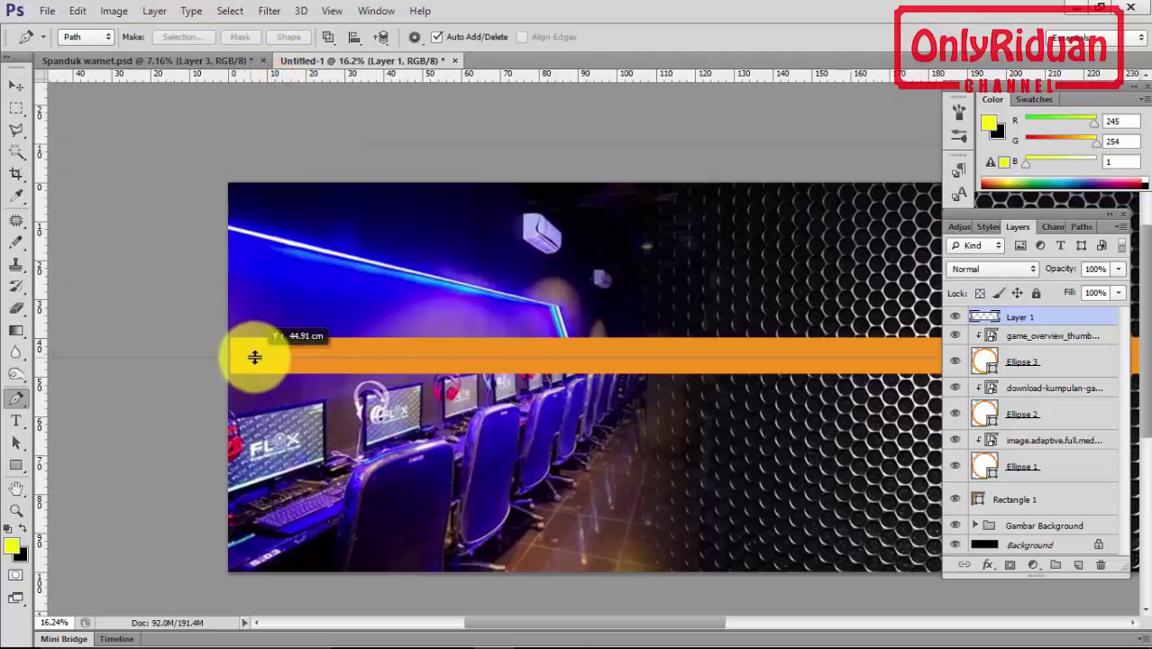
drag(256, 357, 258, 357)
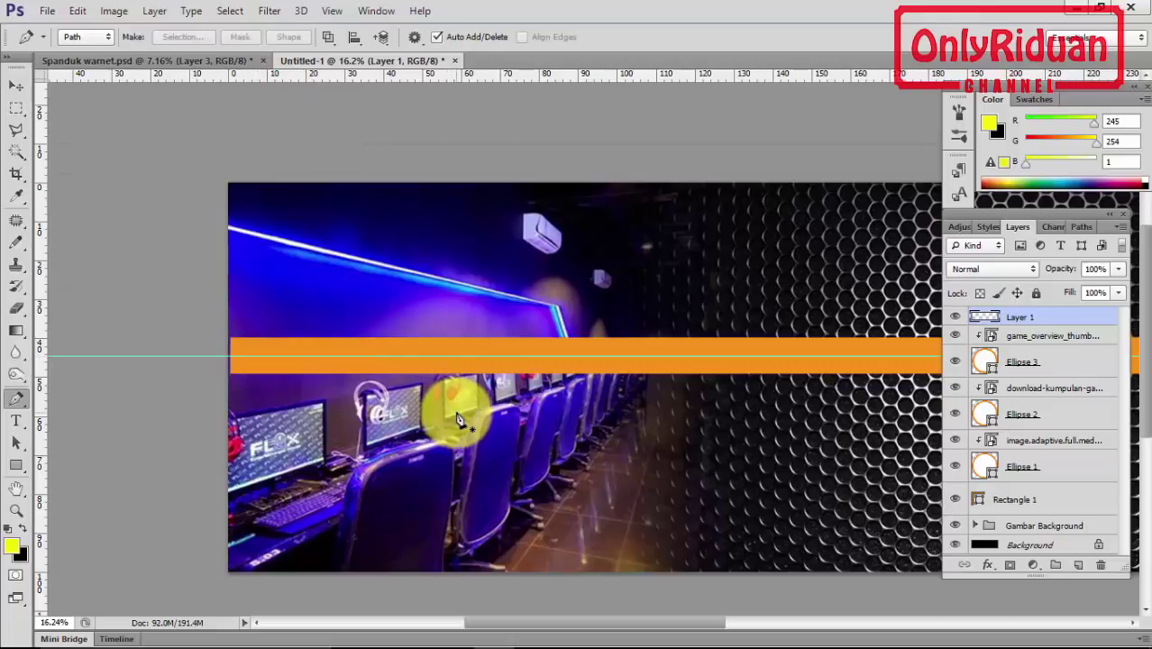
scroll(246, 364, up, 1)
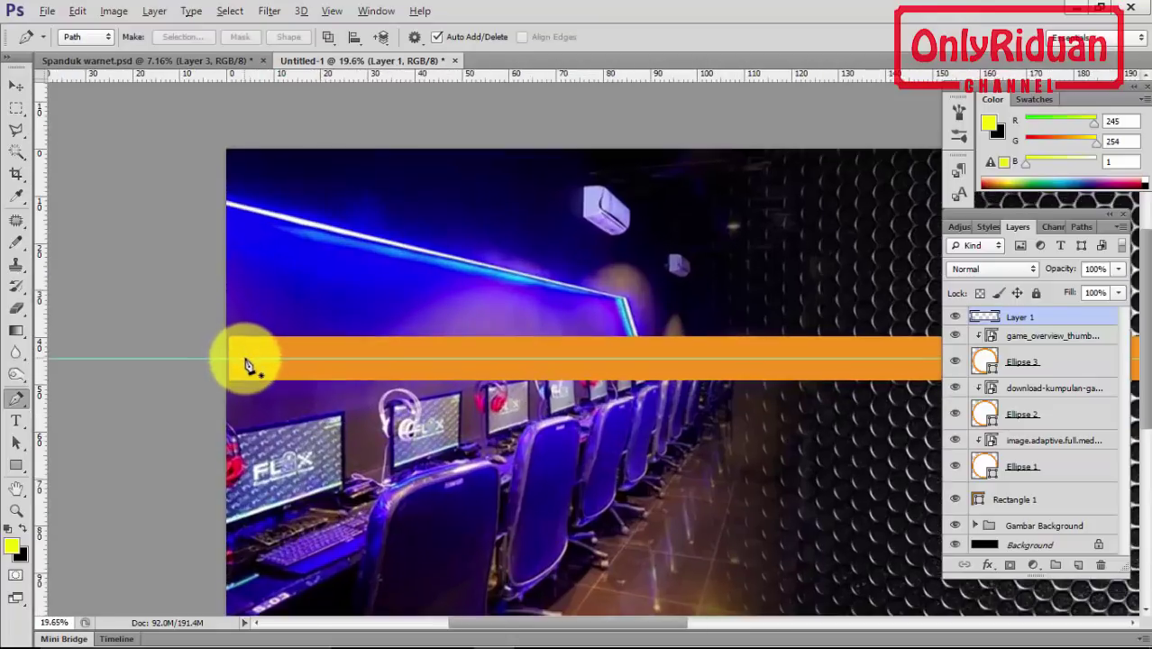
scroll(247, 363, up, 1)
scroll(248, 363, up, 2)
scroll(251, 364, up, 1)
- Click Pen anchors from the bar's left edge, alternating peaks and dips around the guide, ending on it
scroll(252, 365, up, 2)
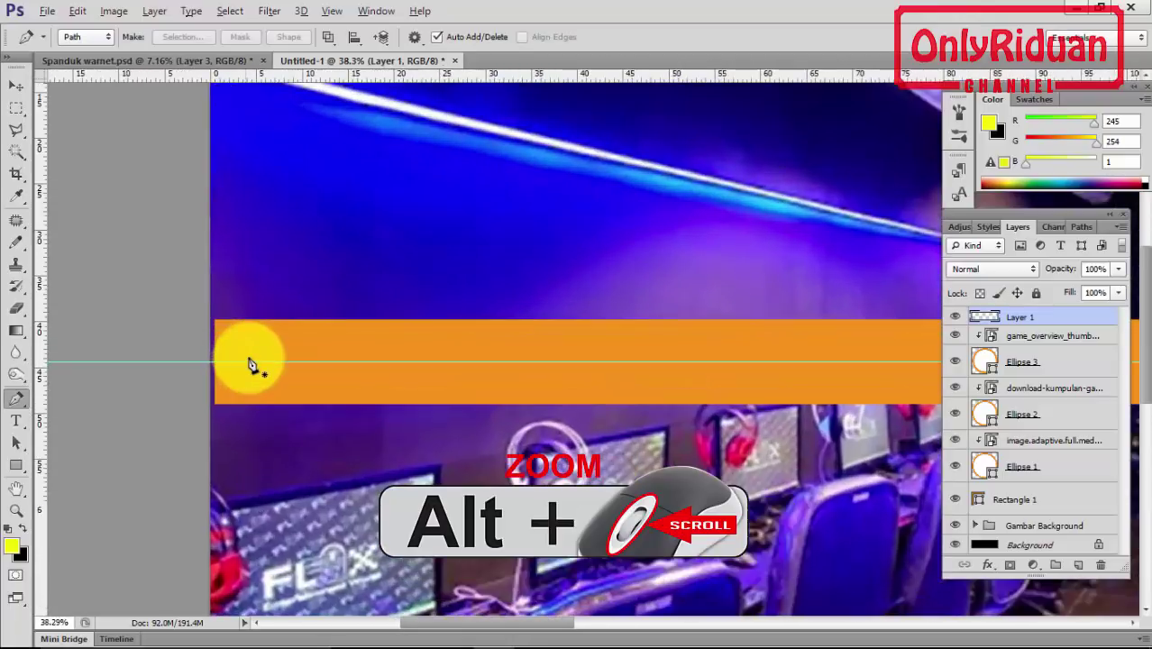
scroll(251, 364, up, 1)
scroll(252, 363, up, 1)
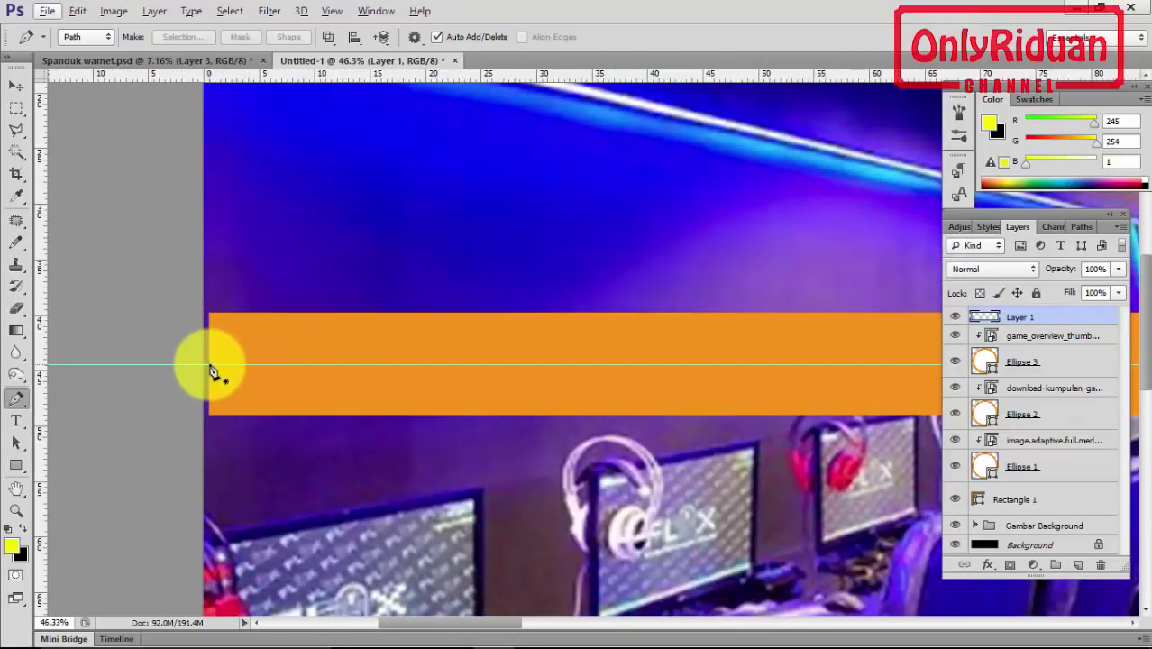
click(210, 366)
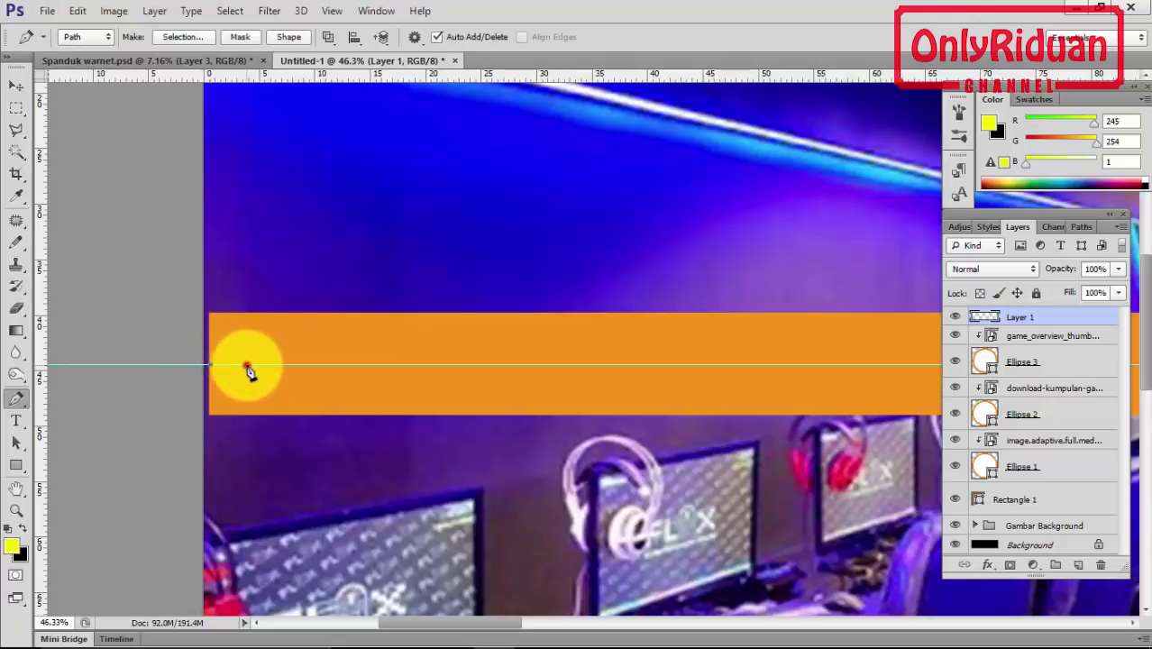
click(247, 365)
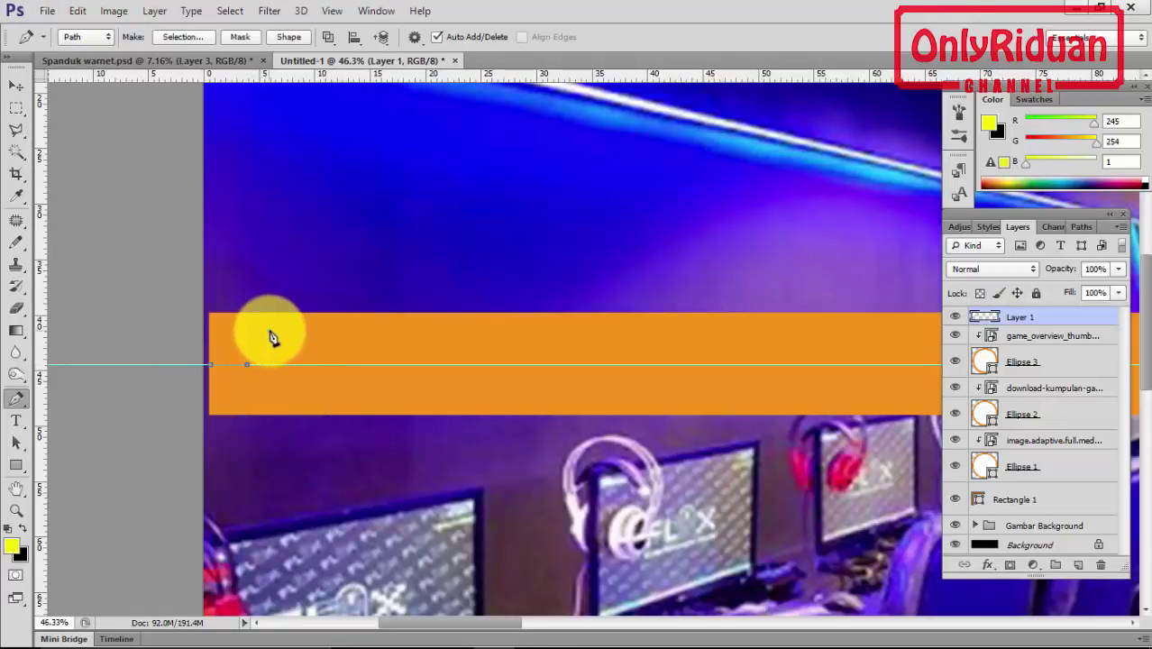
click(269, 331)
click(292, 397)
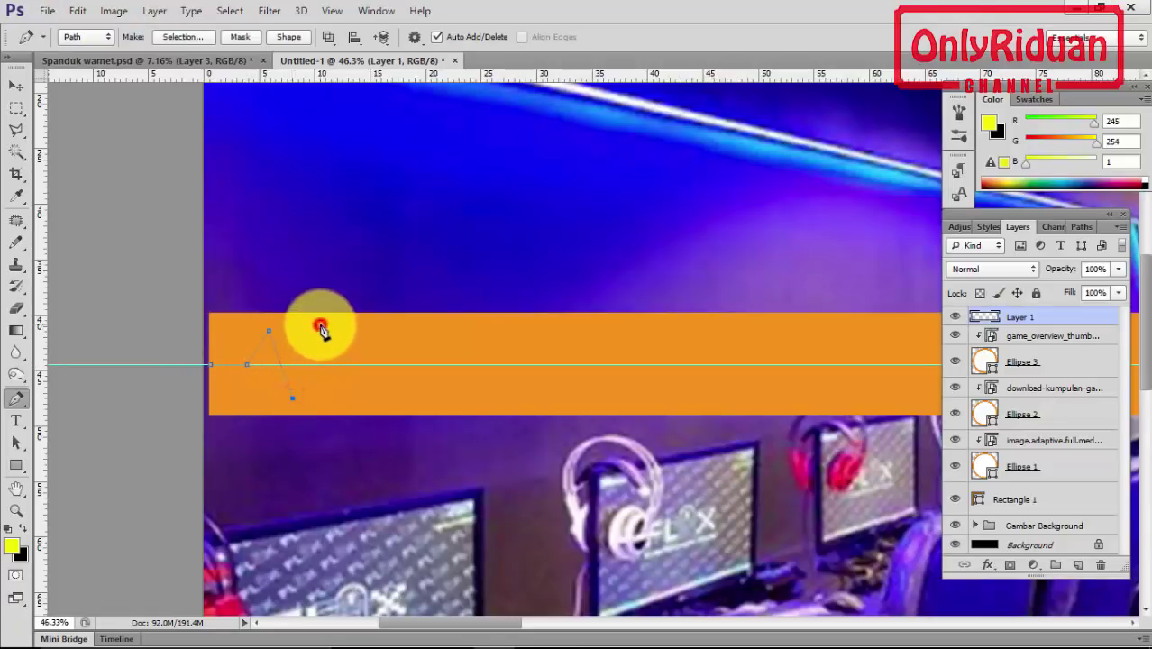
click(320, 327)
click(338, 398)
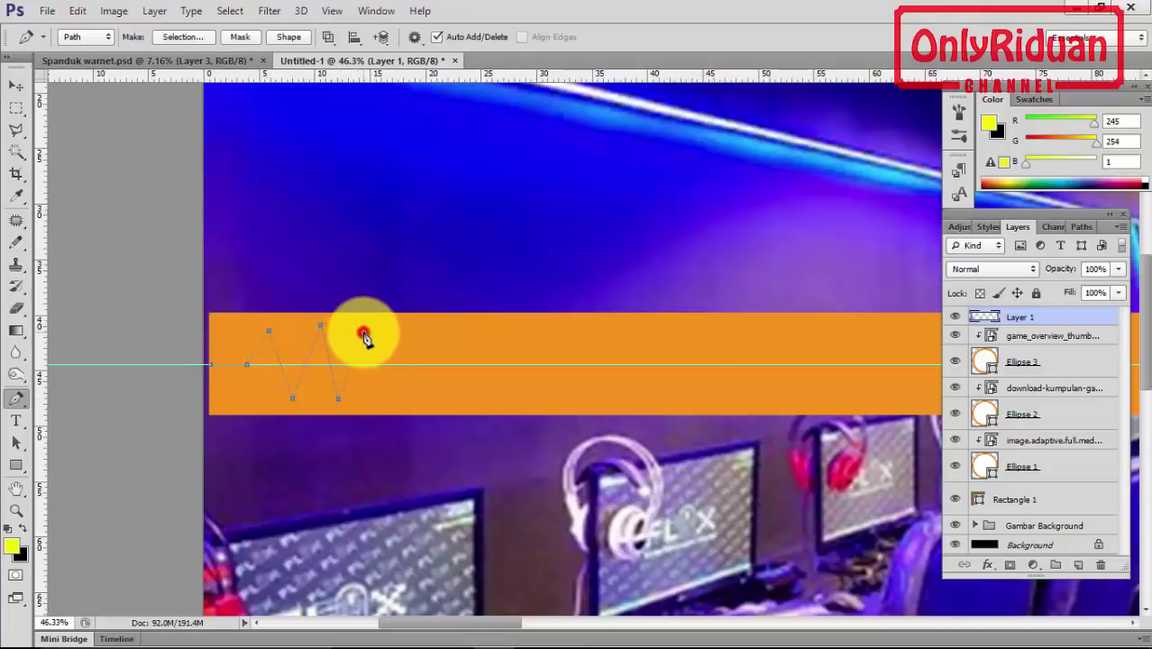
click(363, 333)
click(385, 400)
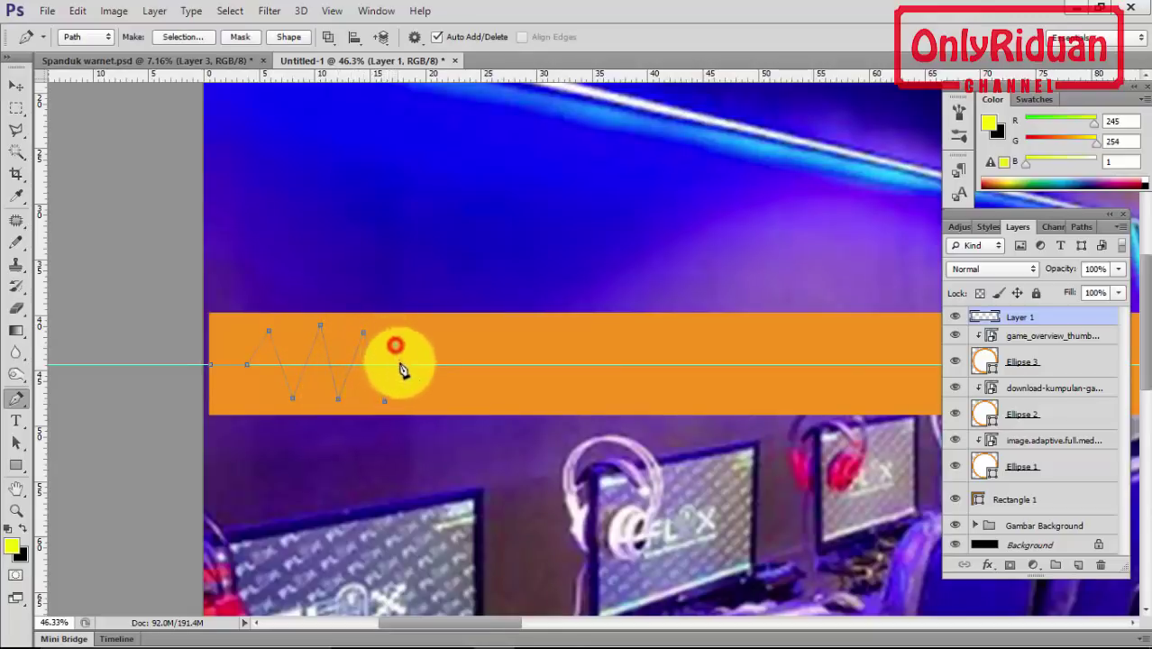
click(420, 398)
click(440, 322)
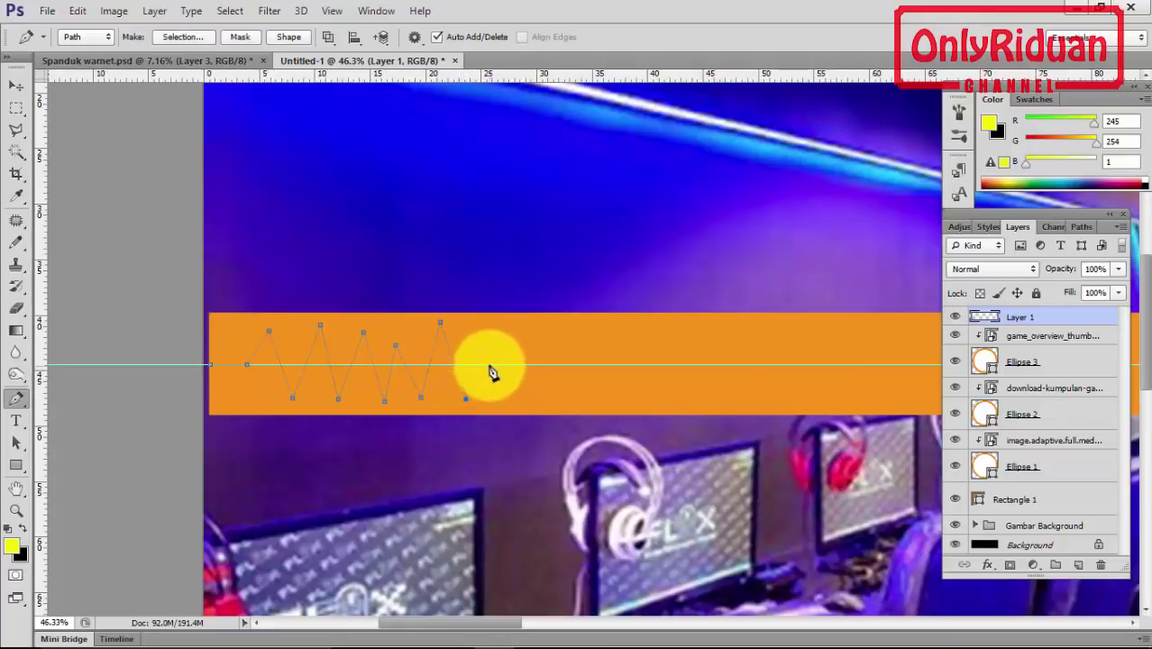
click(486, 366)
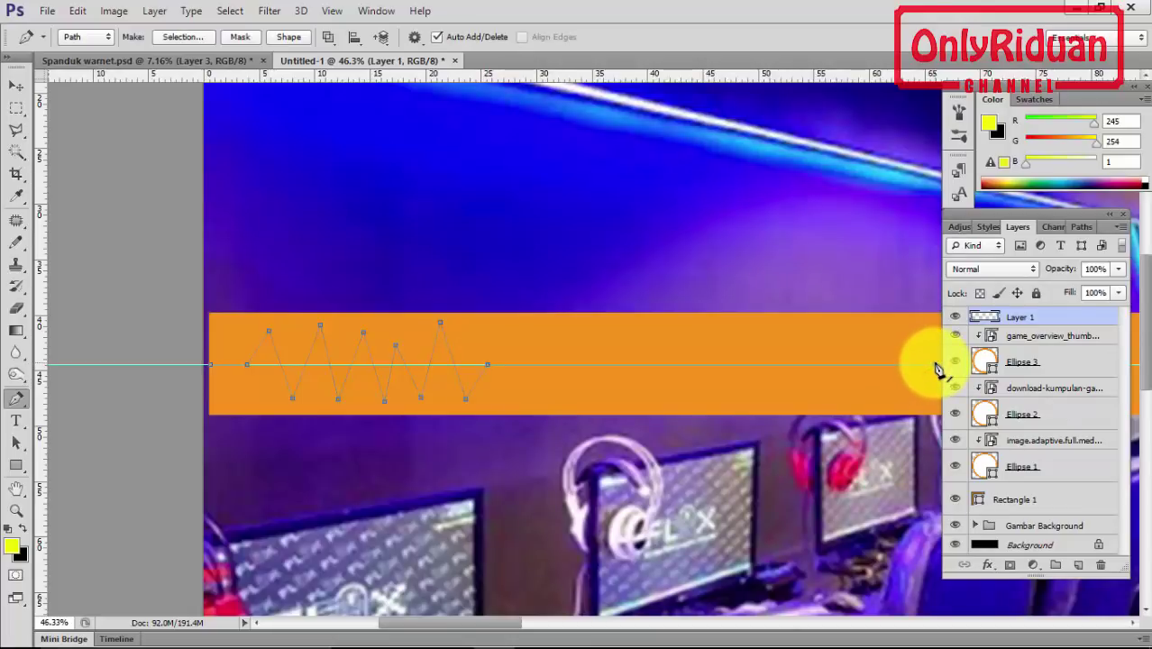
- Extend the path flat along the guide with an anchor further right on the bar
scroll(934, 365, right, 2)
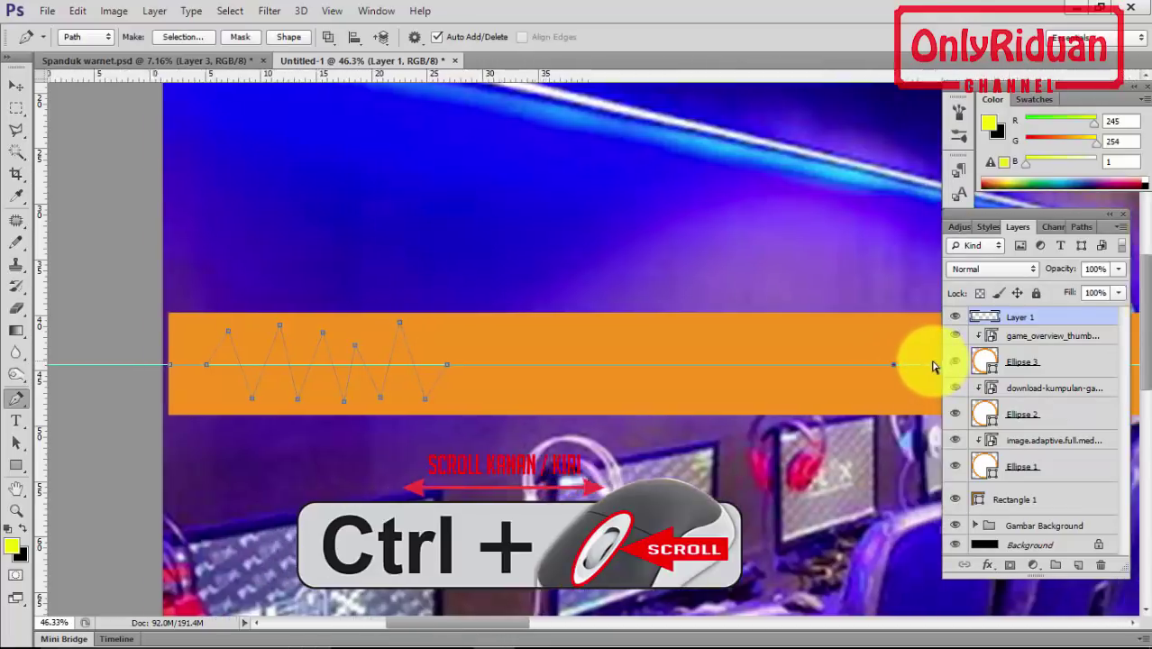
scroll(928, 365, right, 2)
scroll(919, 366, right, 2)
scroll(911, 367, right, 3)
scroll(904, 367, right, 2)
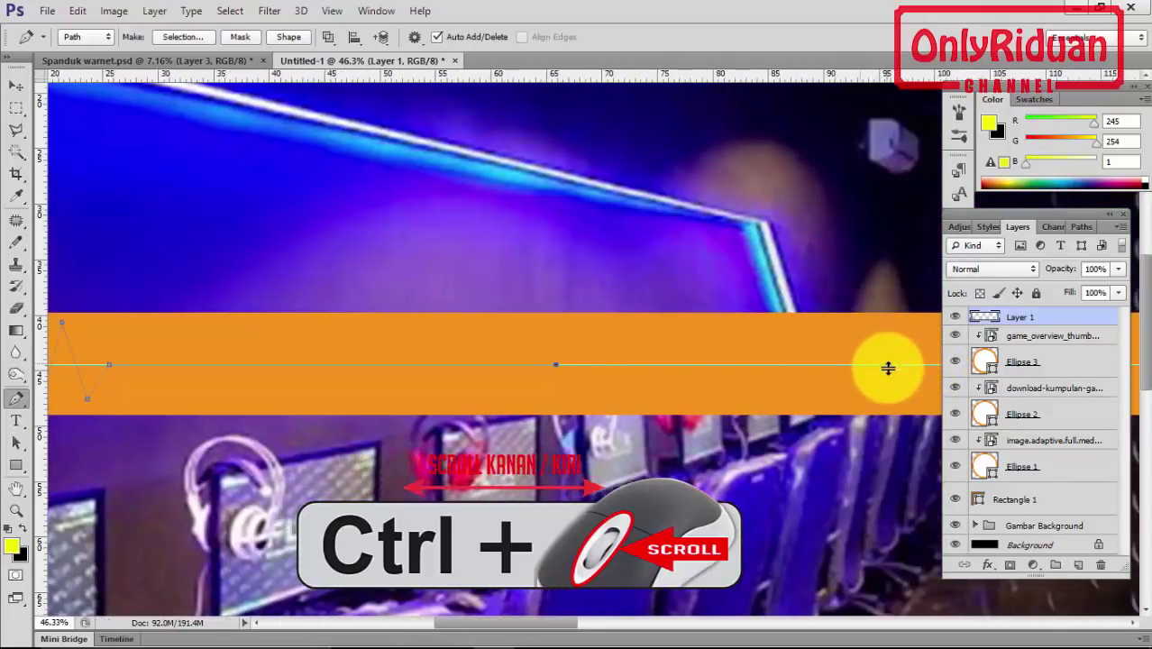
scroll(886, 365, right, 3)
scroll(874, 369, right, 4)
scroll(862, 371, right, 2)
scroll(852, 373, right, 2)
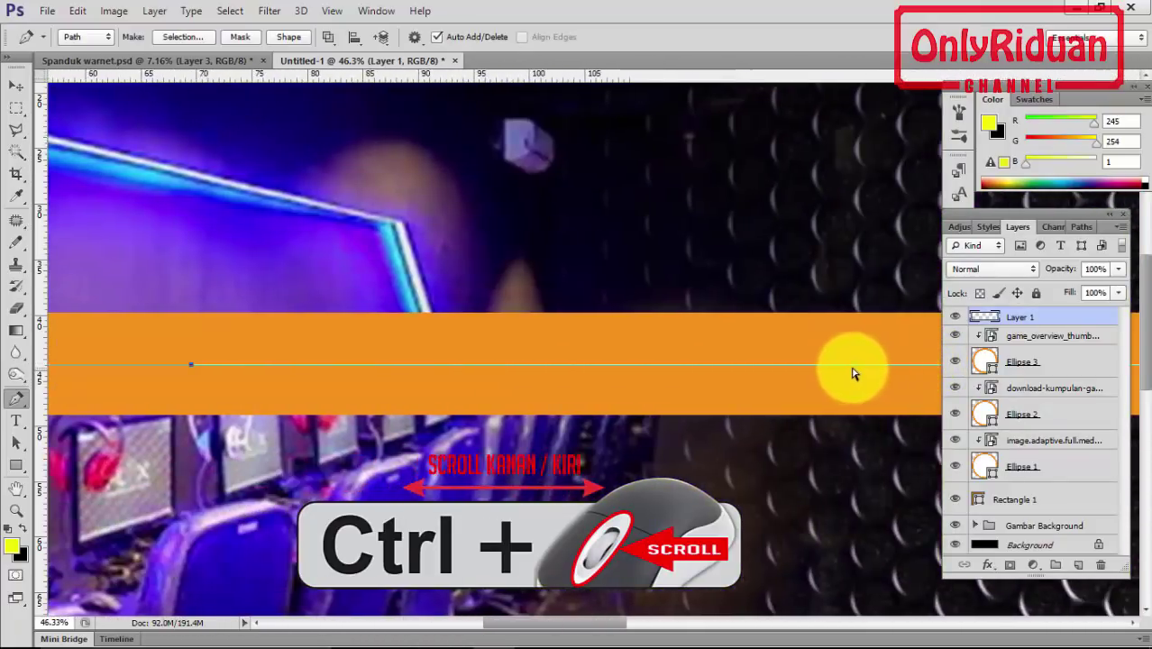
scroll(848, 373, right, 2)
scroll(848, 373, right, 1)
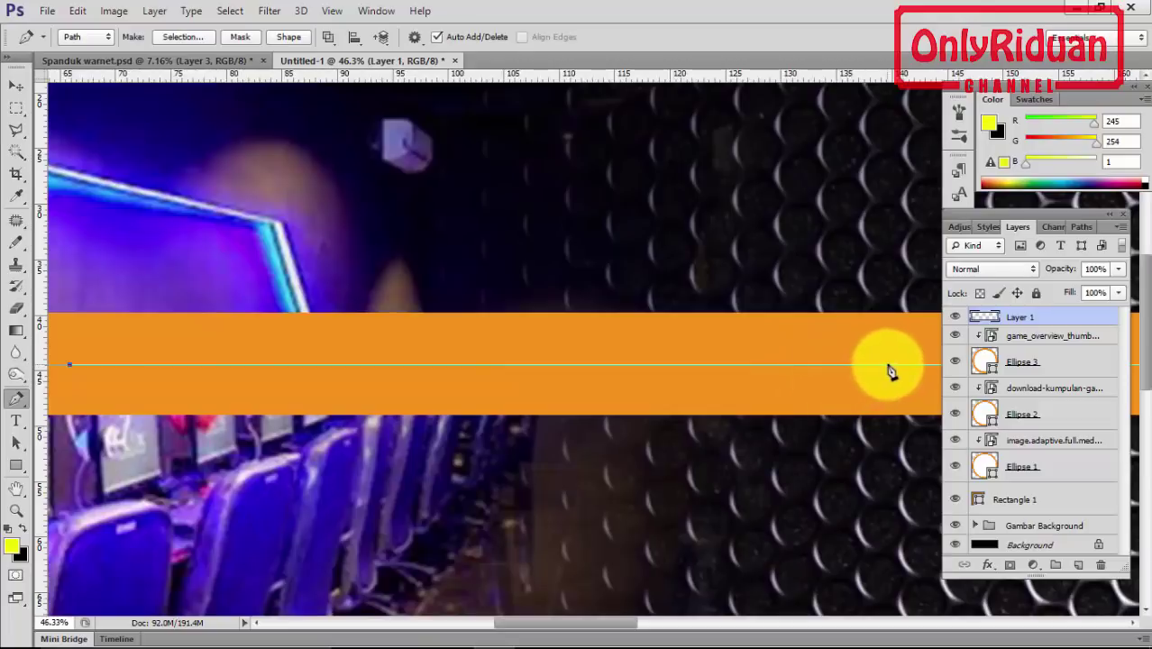
click(886, 365)
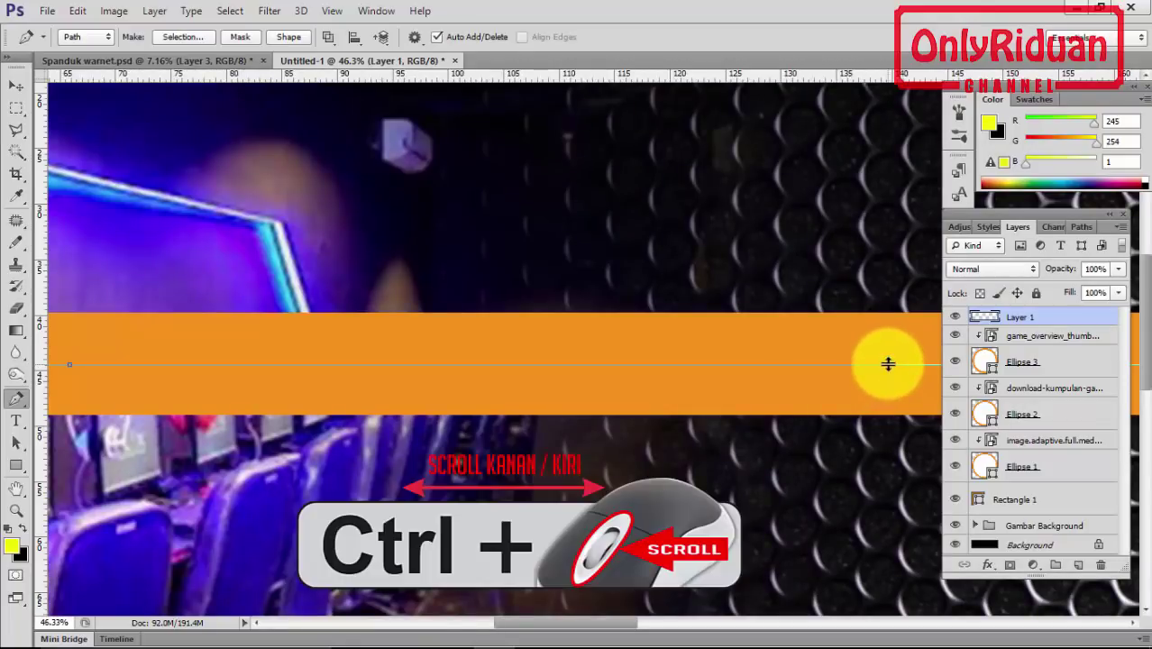
- Add a second zigzag of alternating peaks and dips just before the first game circle
scroll(886, 366, right, 3)
scroll(889, 366, right, 5)
scroll(892, 365, right, 4)
scroll(892, 365, right, 4)
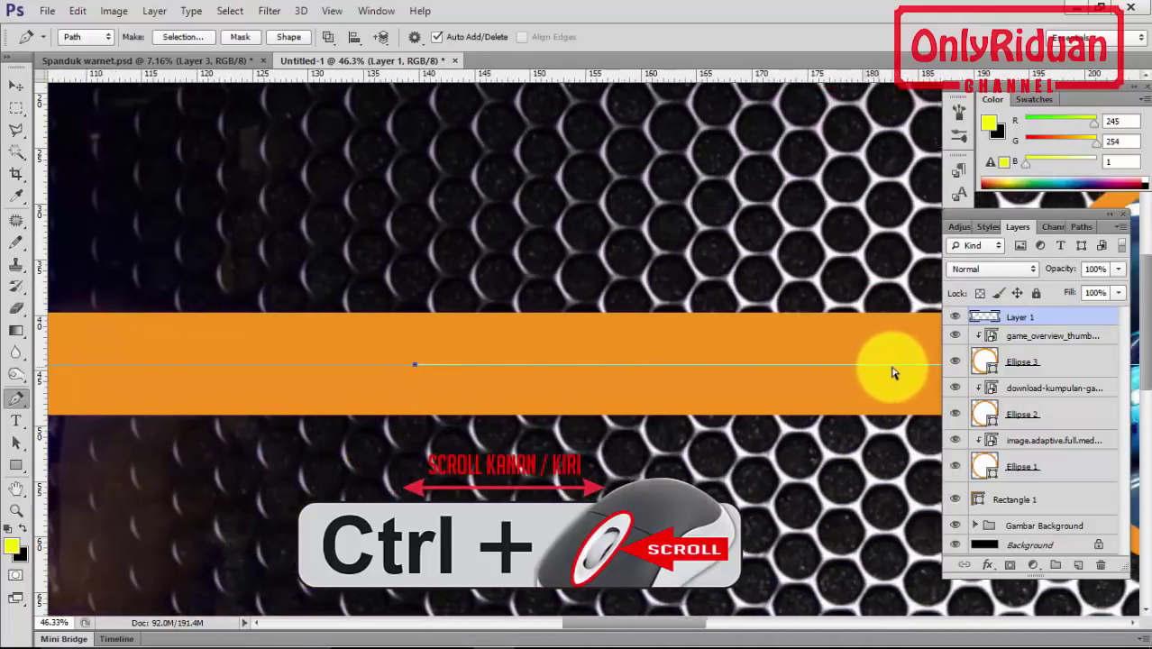
scroll(891, 365, right, 4)
scroll(889, 365, right, 2)
scroll(887, 365, right, 1)
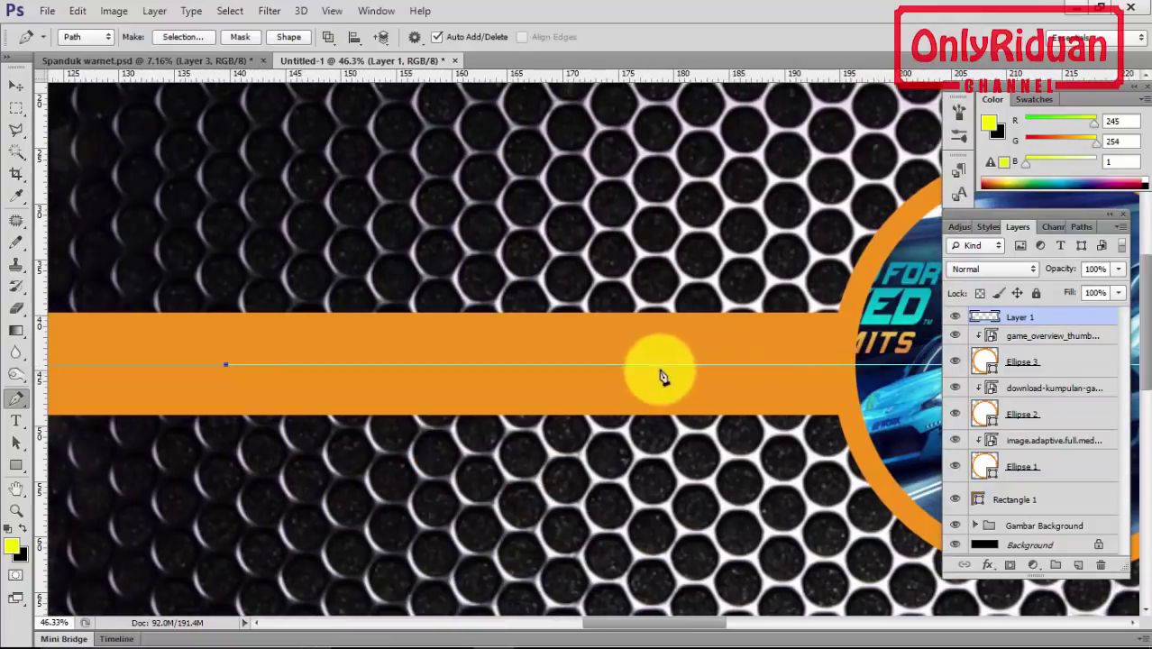
click(611, 365)
drag(625, 333, 650, 391)
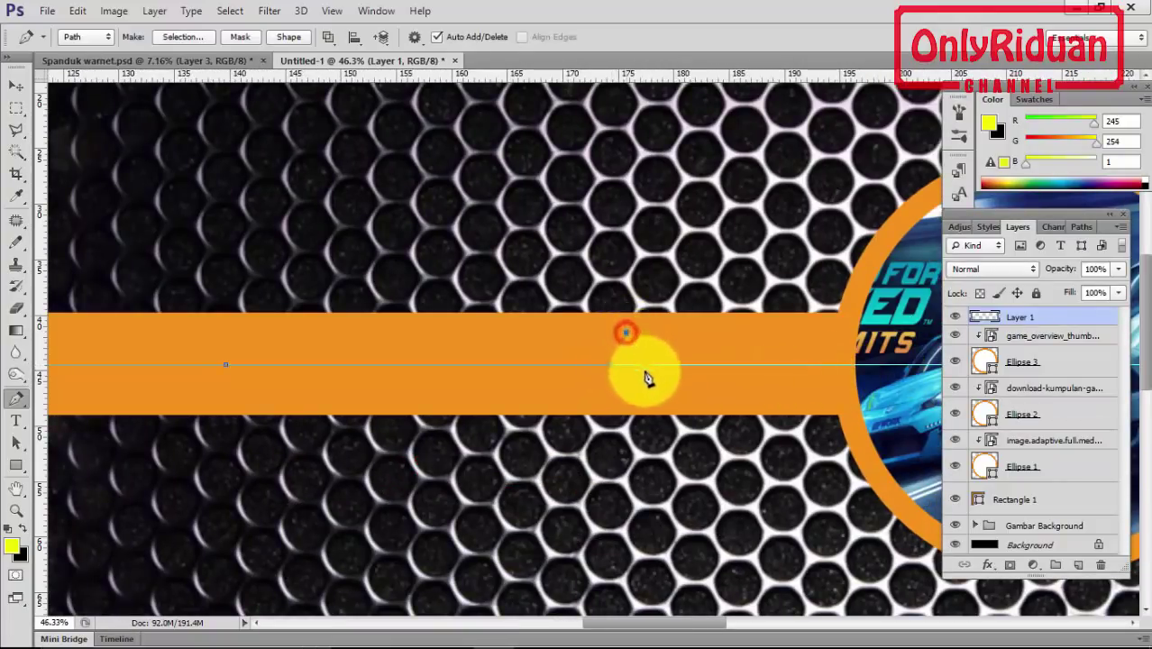
drag(675, 332, 689, 394)
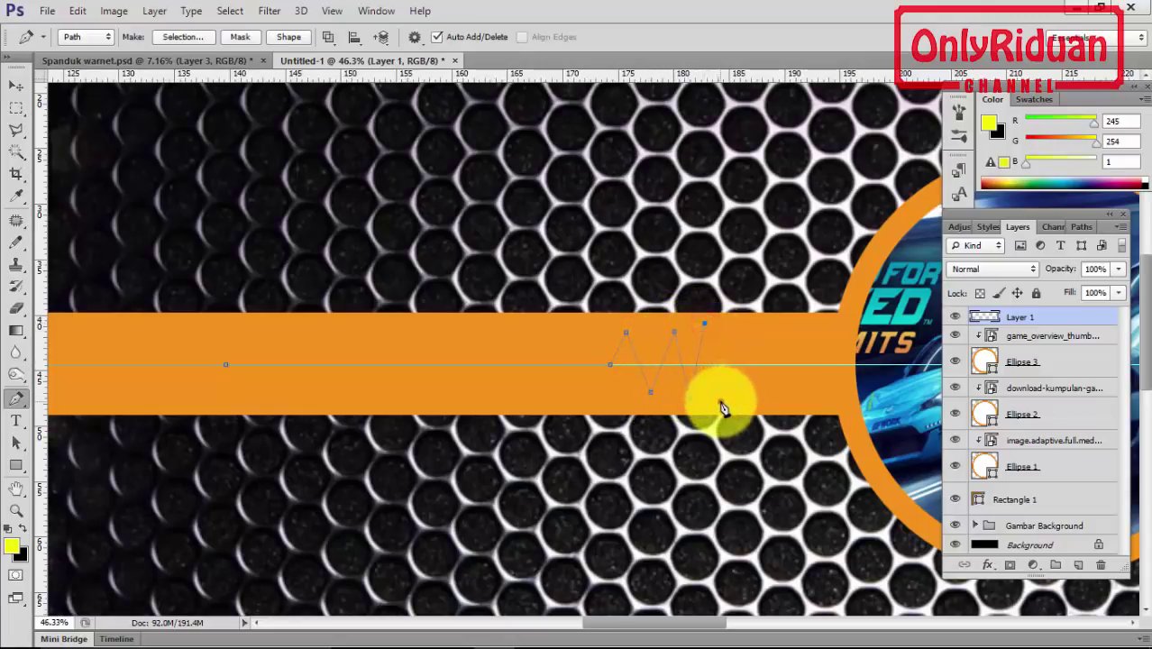
click(720, 400)
click(735, 343)
click(757, 394)
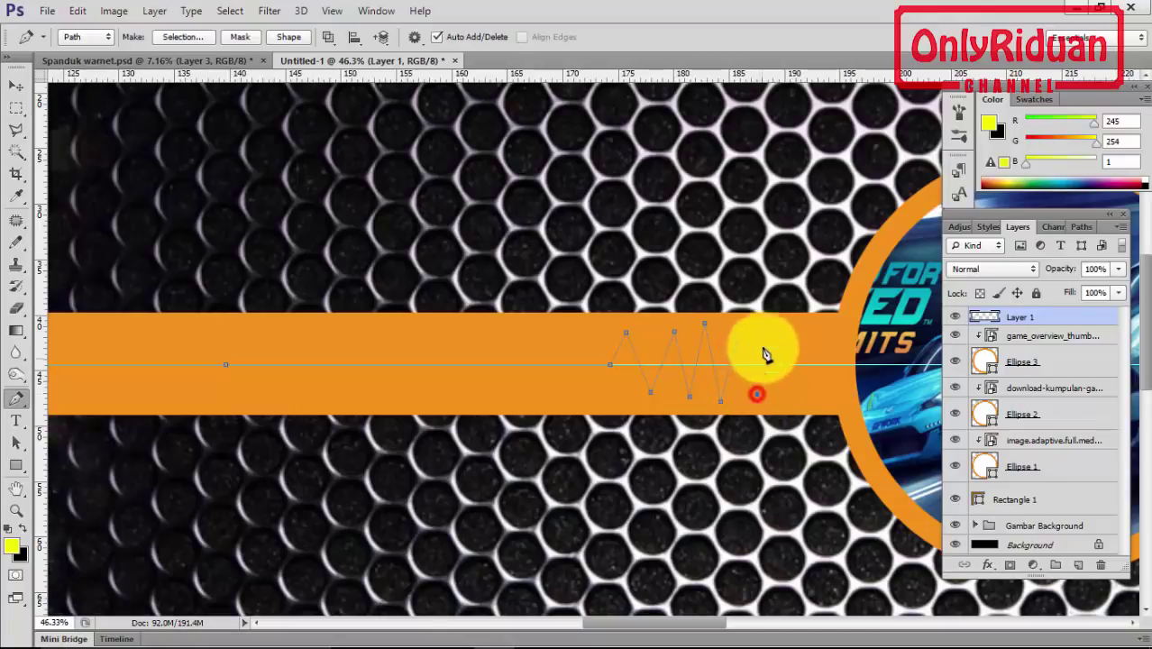
click(776, 324)
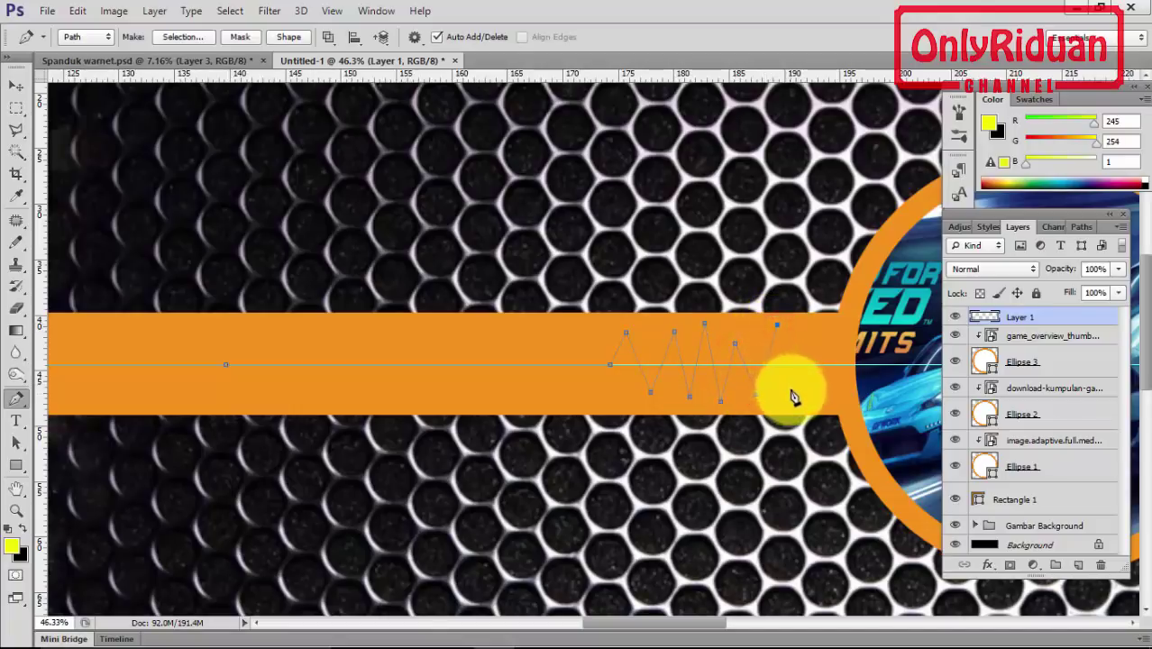
click(791, 397)
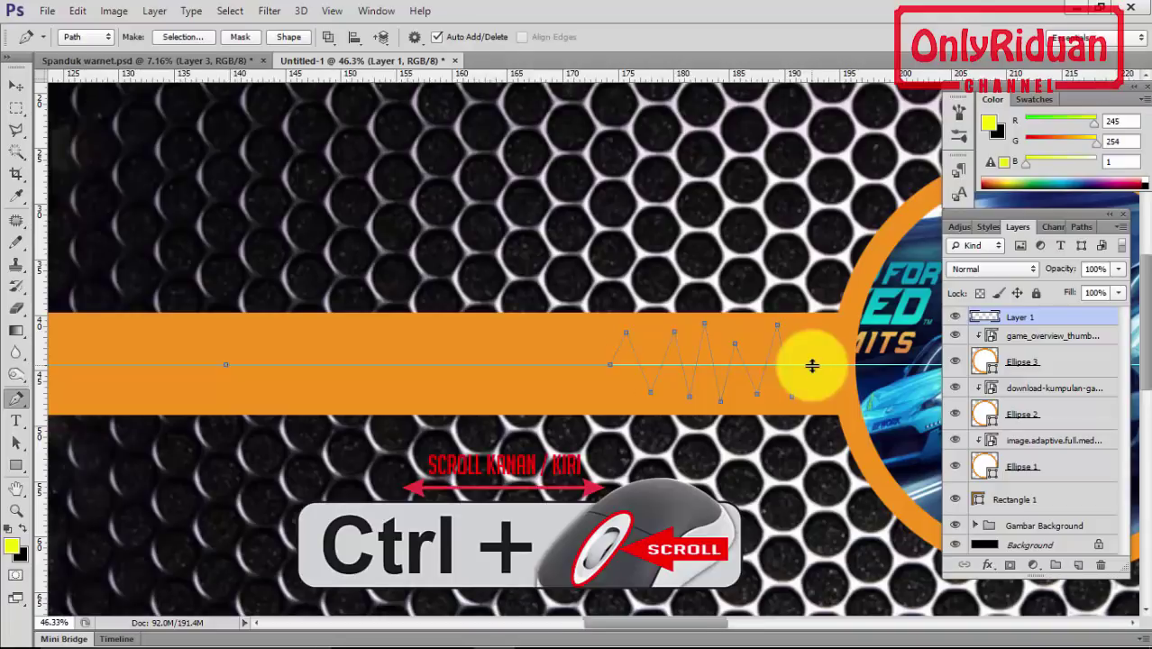
- Pan past the third circle and add a final anchor on the guide to complete the path
scroll(812, 365, right, 3)
scroll(812, 365, right, 2)
scroll(812, 365, right, 3)
scroll(816, 366, right, 1)
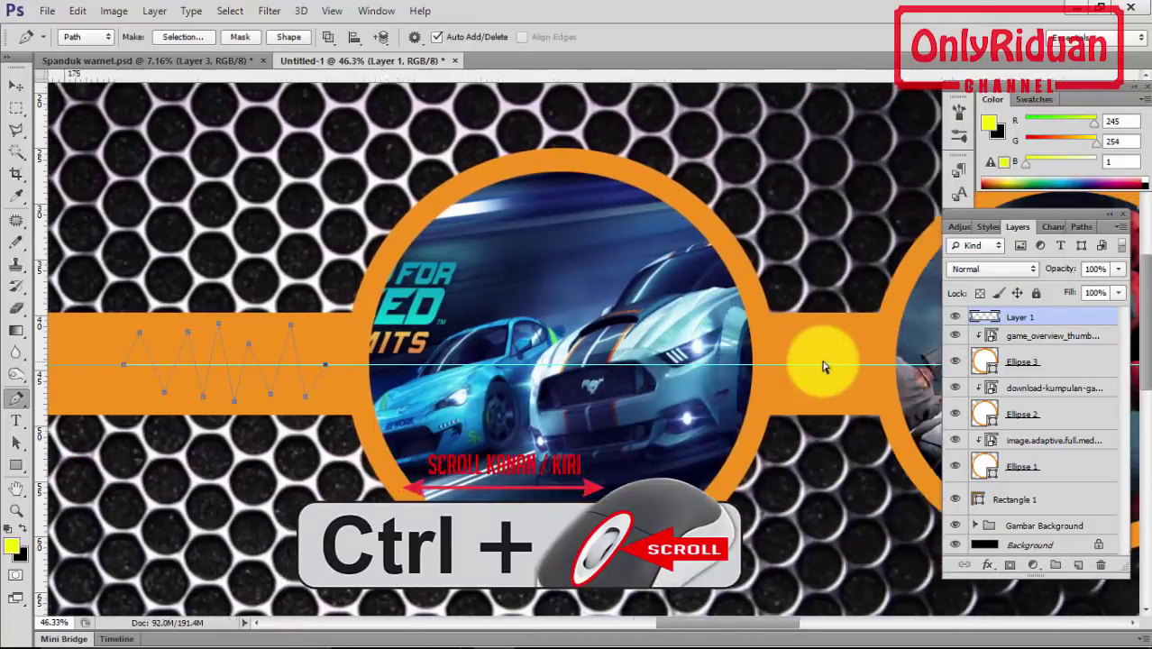
scroll(822, 365, right, 3)
scroll(823, 365, right, 1)
scroll(824, 365, right, 3)
scroll(827, 364, right, 2)
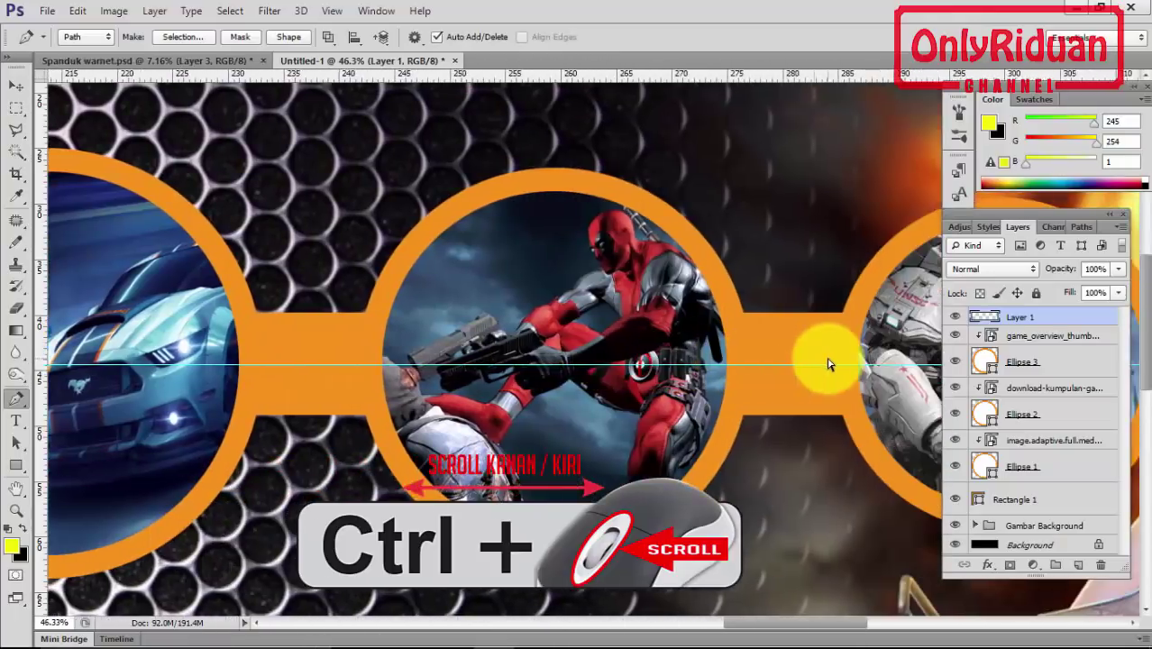
scroll(830, 364, right, 2)
scroll(793, 364, right, 1)
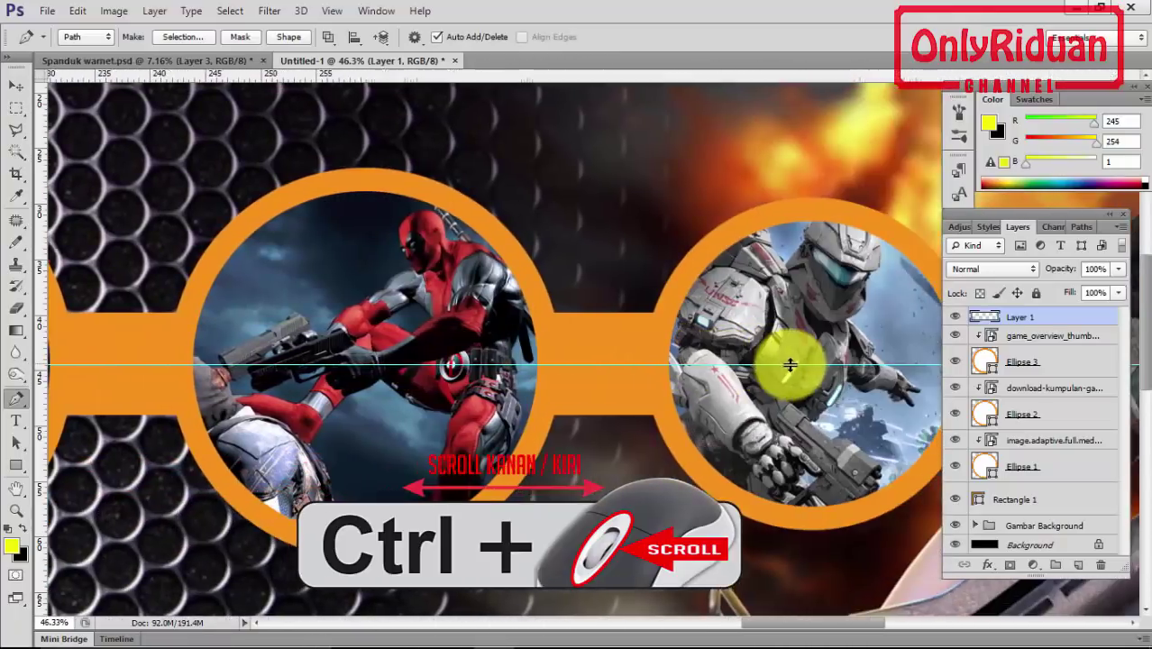
scroll(791, 364, right, 2)
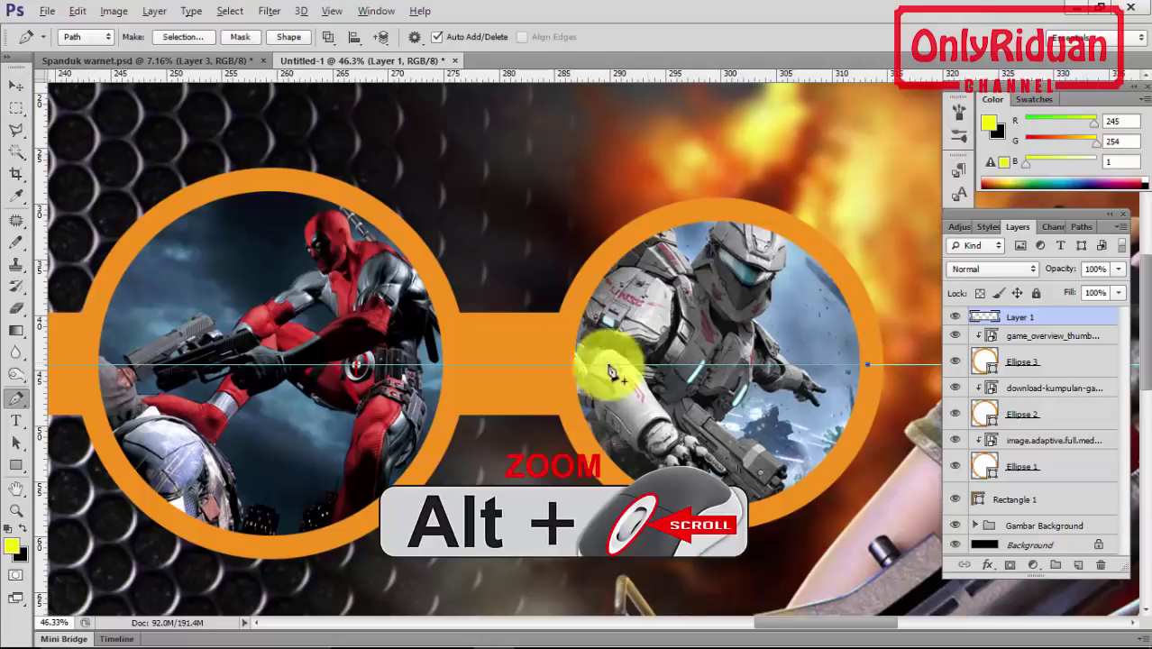
alt+scroll(459, 360, down, 2)
alt+scroll(460, 361, down, 2)
alt+scroll(459, 360, down, 2)
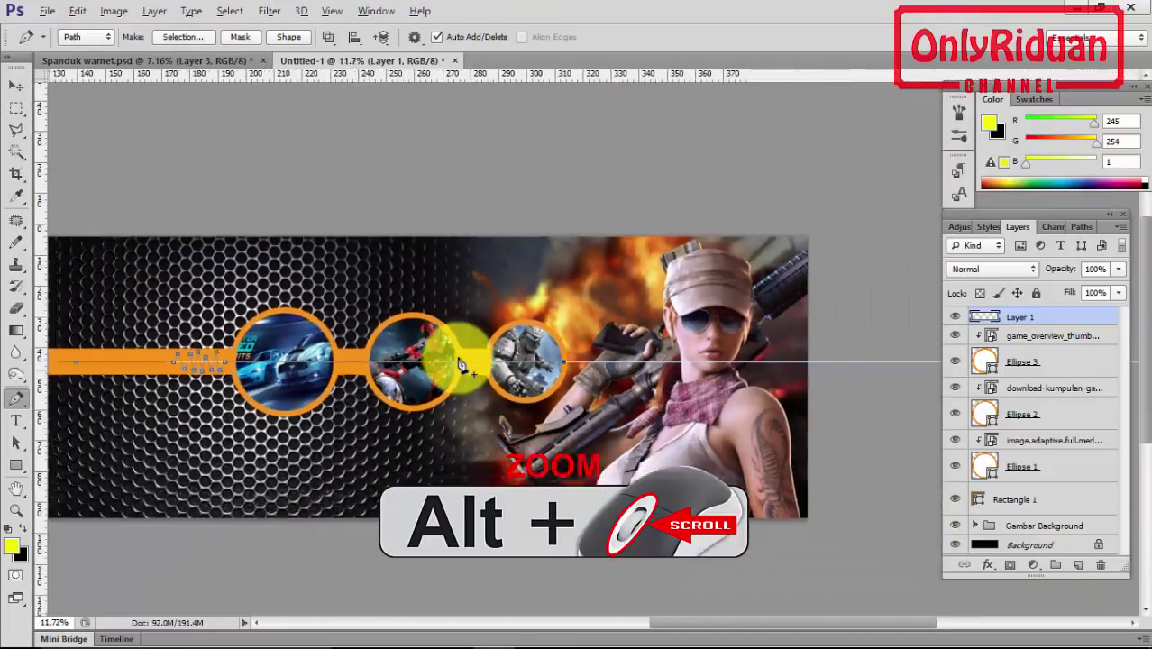
alt+scroll(181, 365, up, 2)
alt+scroll(159, 360, up, 2)
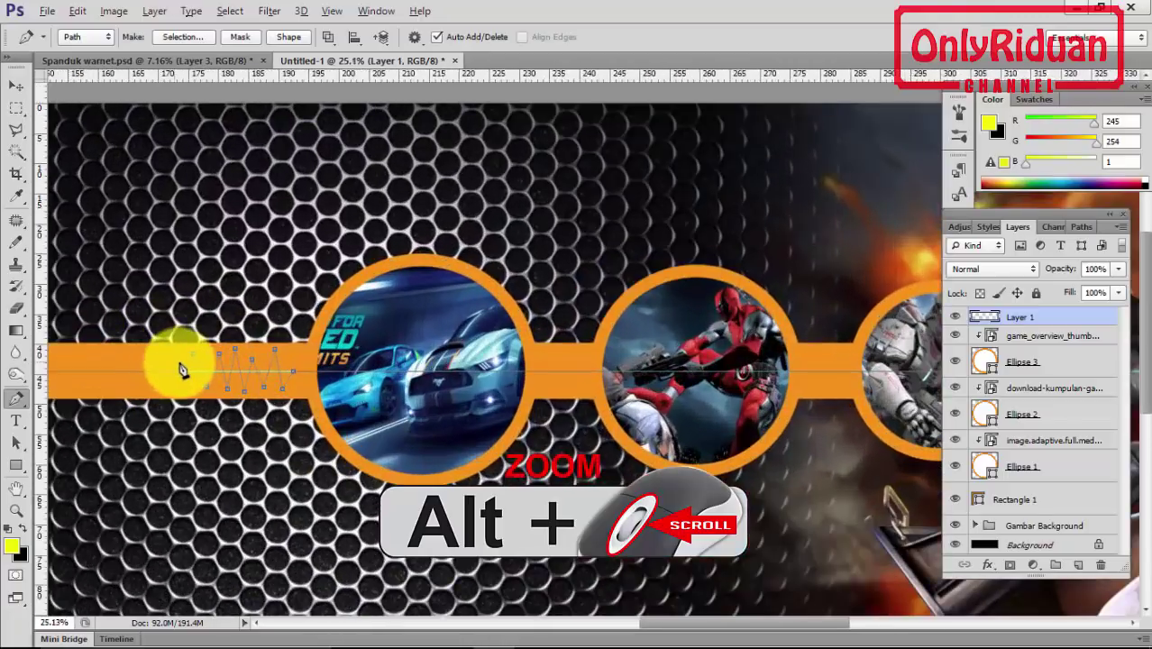
alt+scroll(175, 368, up, 2)
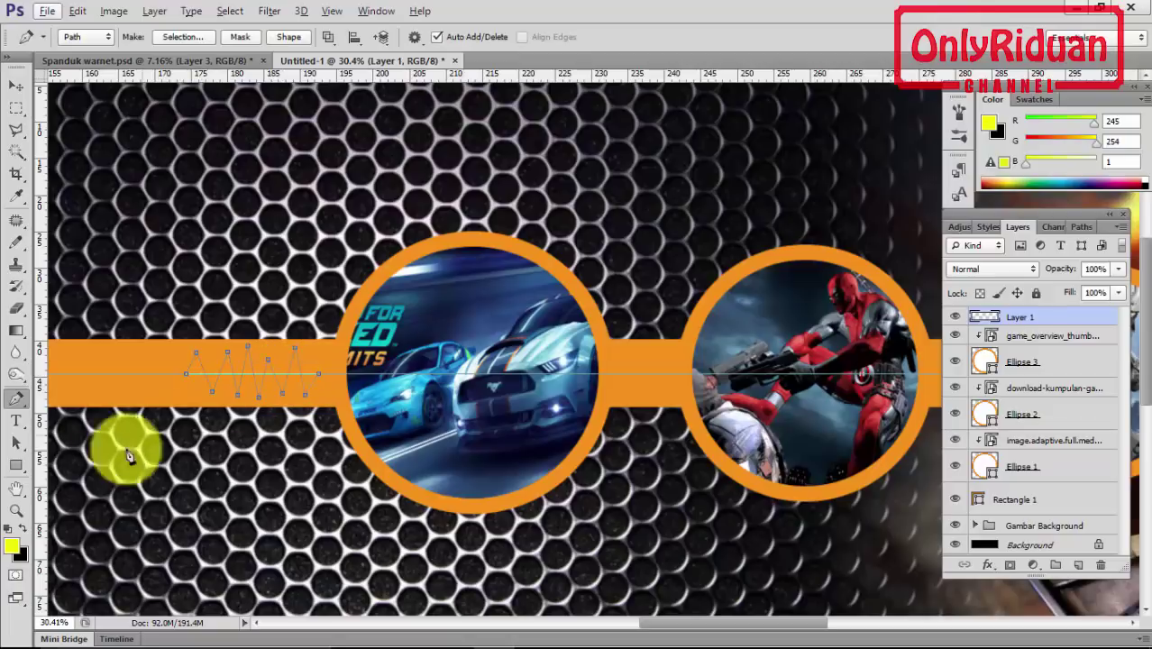
click(264, 395)
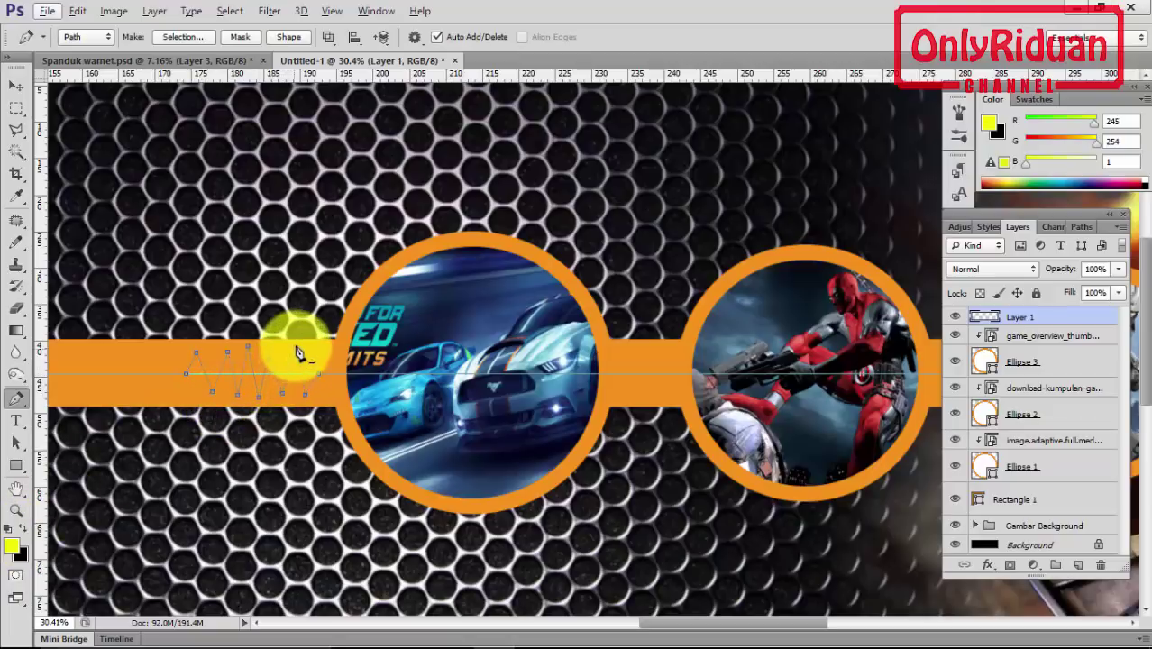
- Stroke the zigzag path on Layer 1 with the yellow Pencil, Simulate Pressure off
right_click(294, 353)
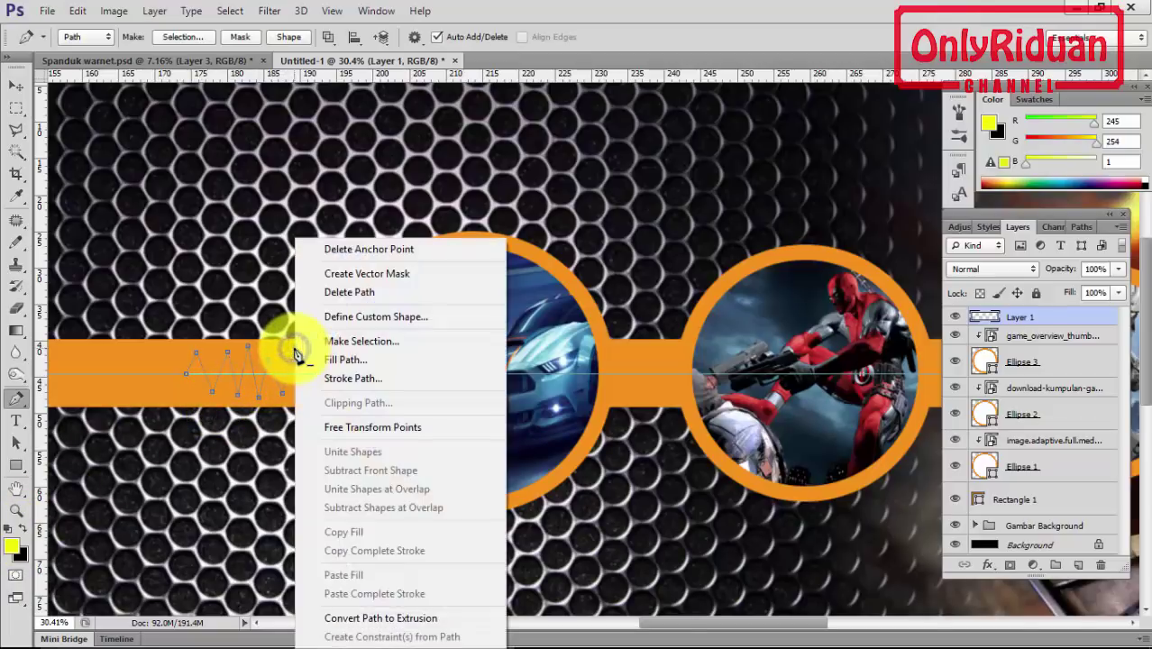
click(353, 380)
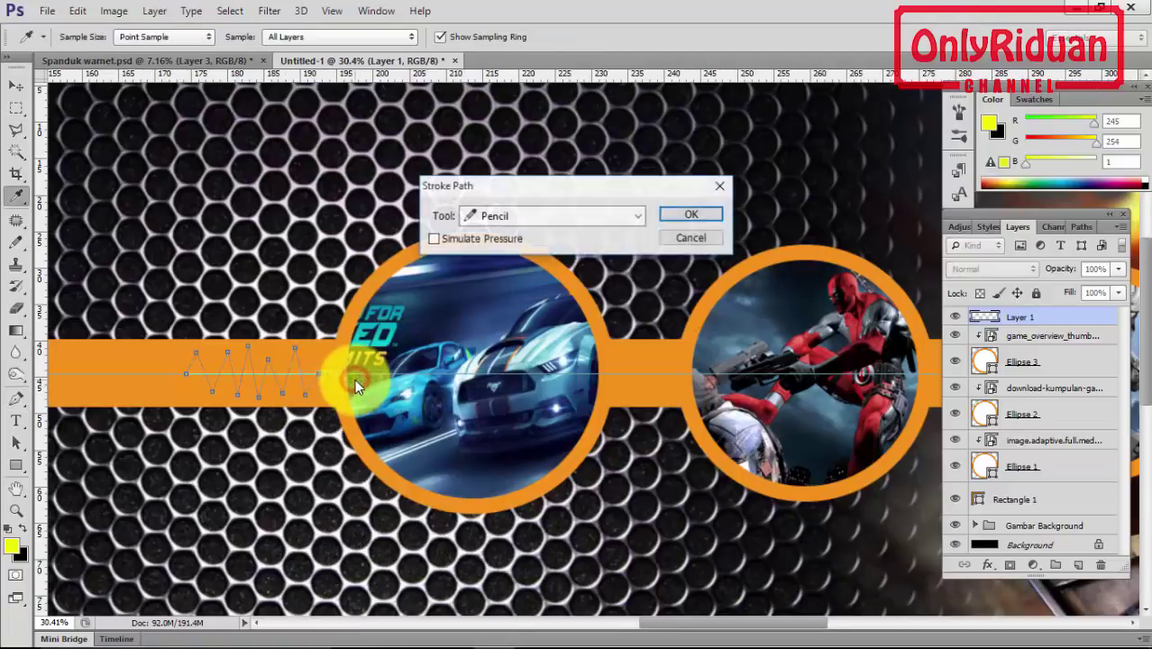
click(639, 216)
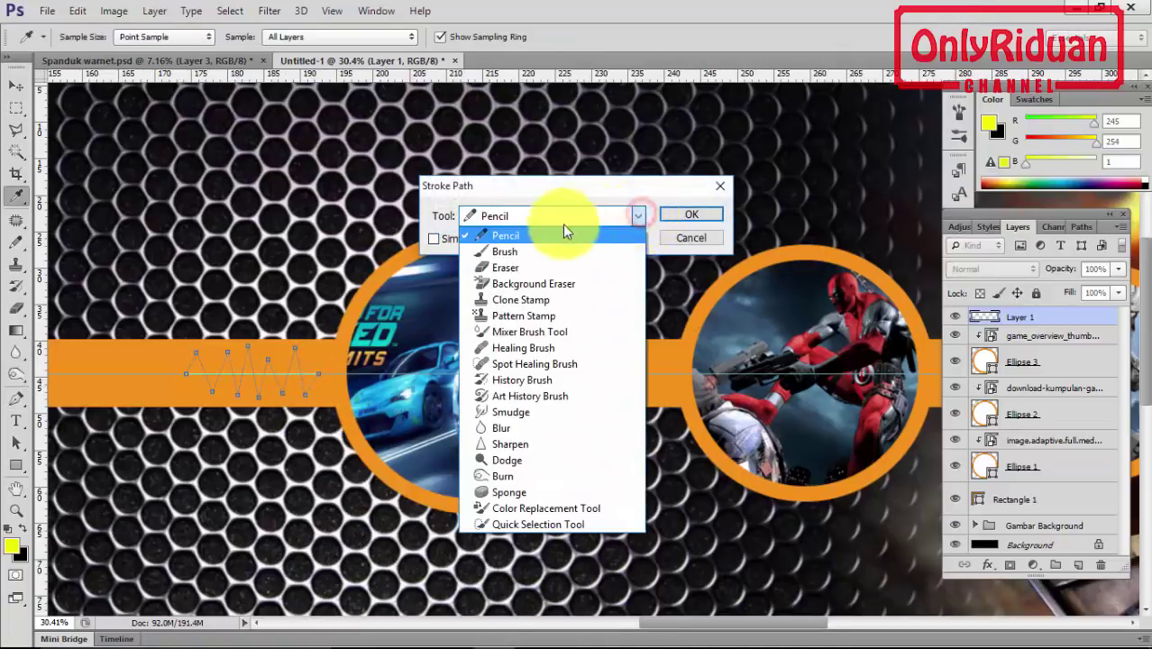
click(520, 238)
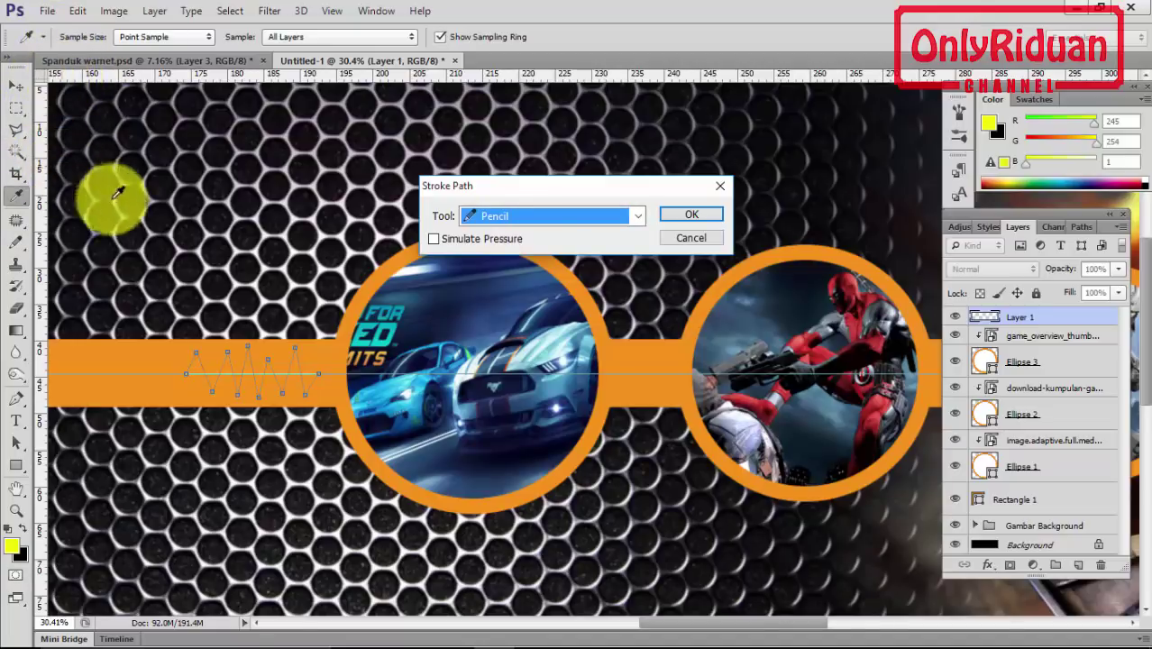
click(694, 214)
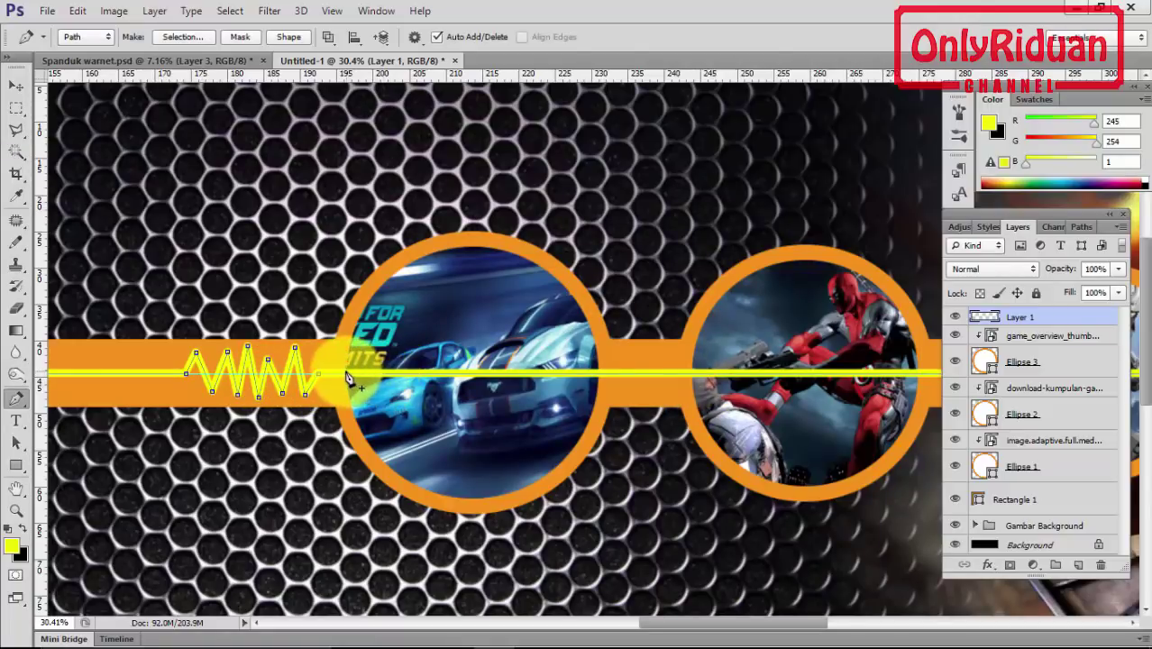
- Delete the working path, zoom out over the whole banner, and select the Move tool
right_click(298, 351)
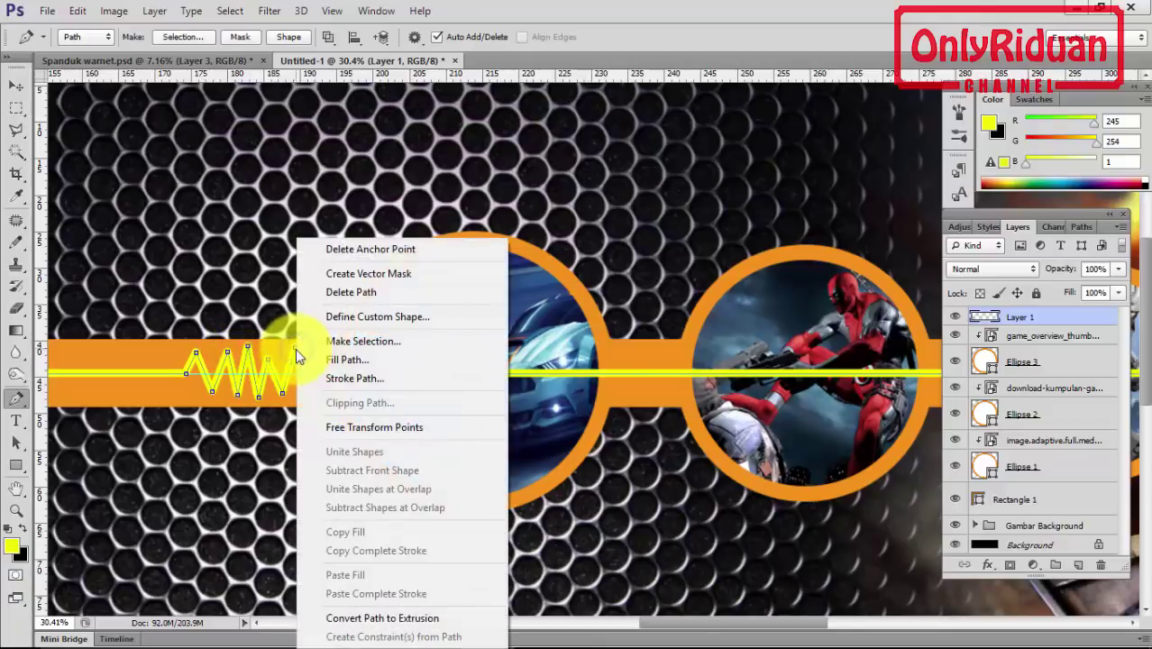
click(352, 292)
scroll(282, 347, down, 1)
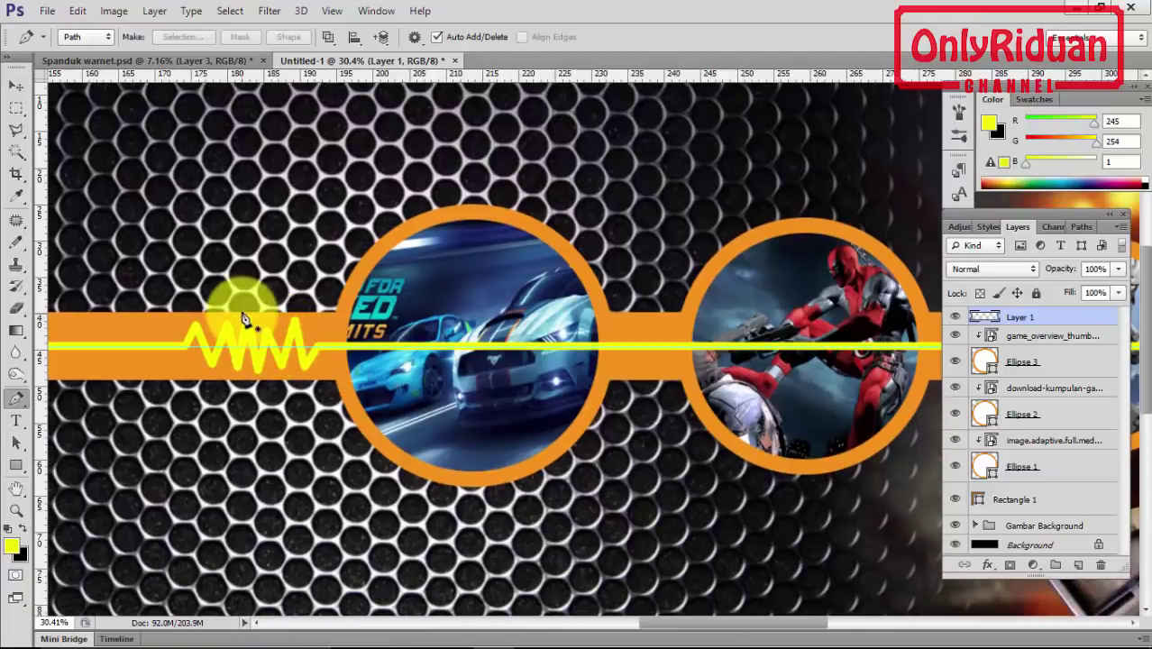
scroll(259, 306, down, 3)
scroll(259, 307, down, 3)
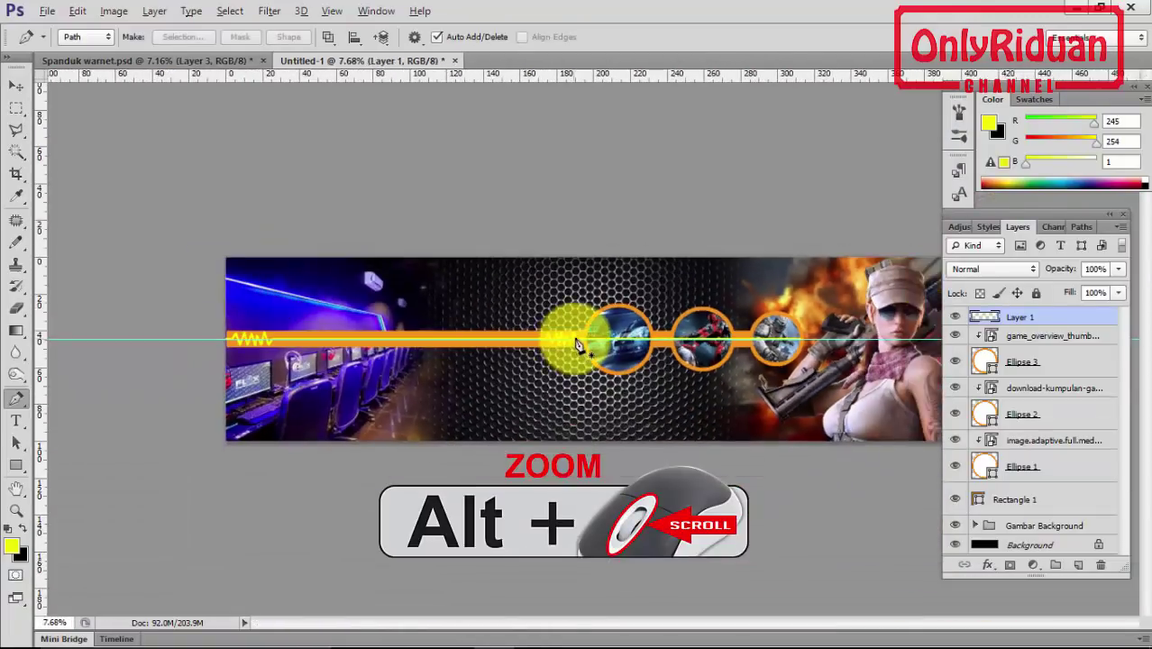
scroll(586, 342, up, 1)
scroll(580, 345, down, 1)
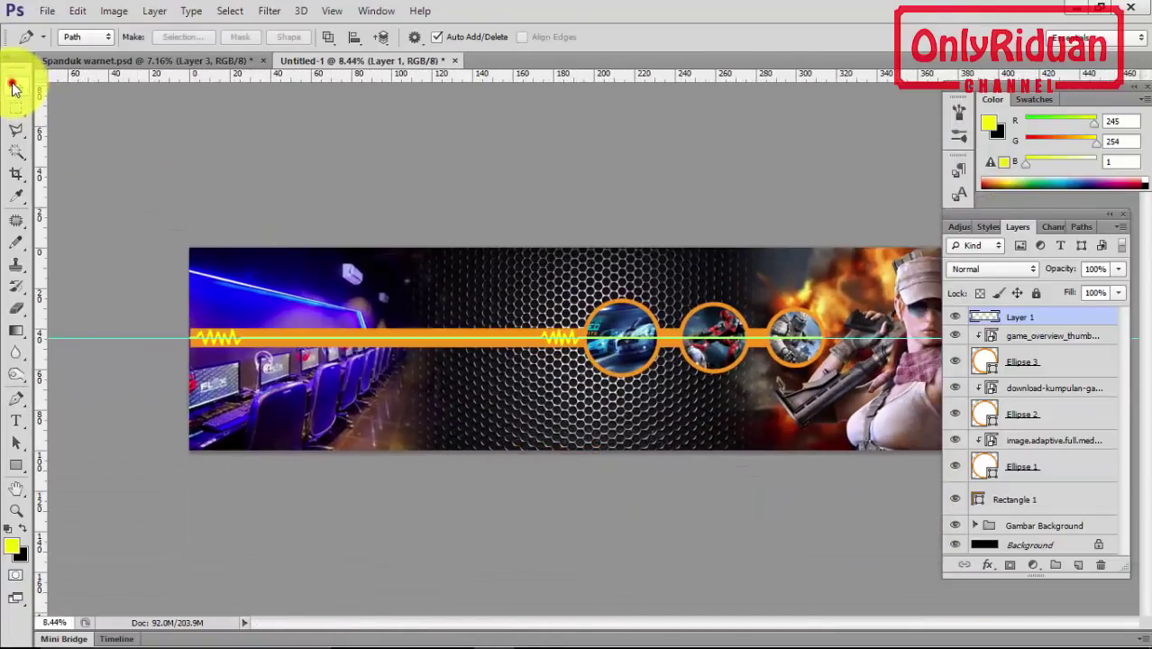
click(16, 85)
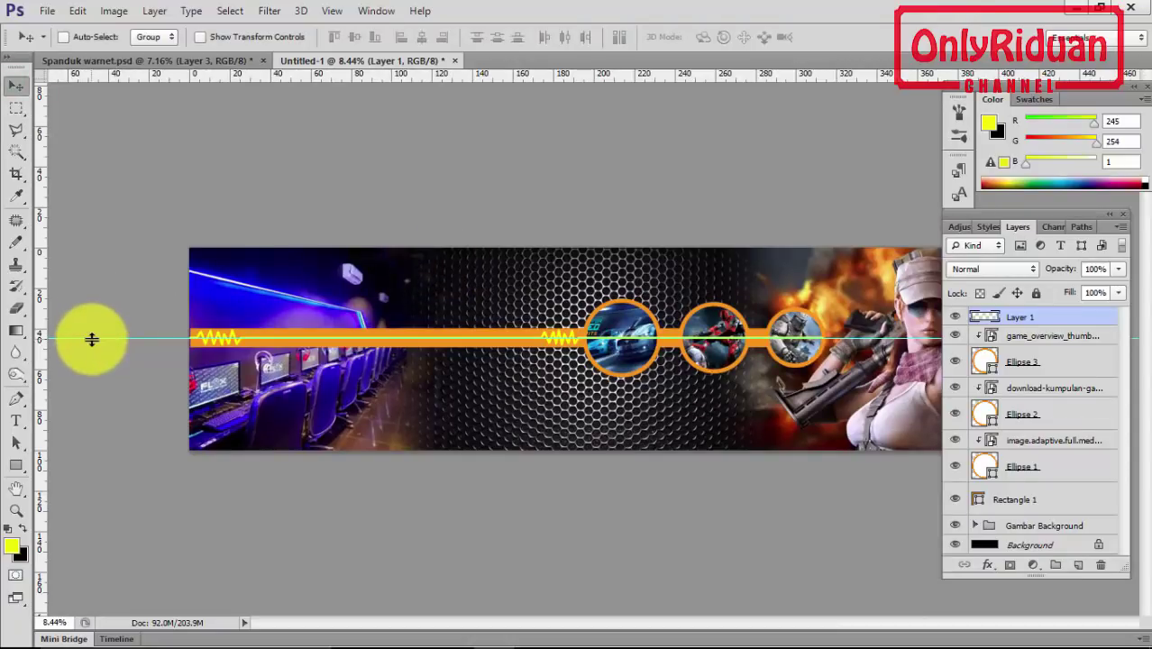
- Remove the horizontal guide, rename Layer 1 'garis kuning', and move it below Ellipse 1
drag(91, 339, 135, 82)
text(garis kuning)
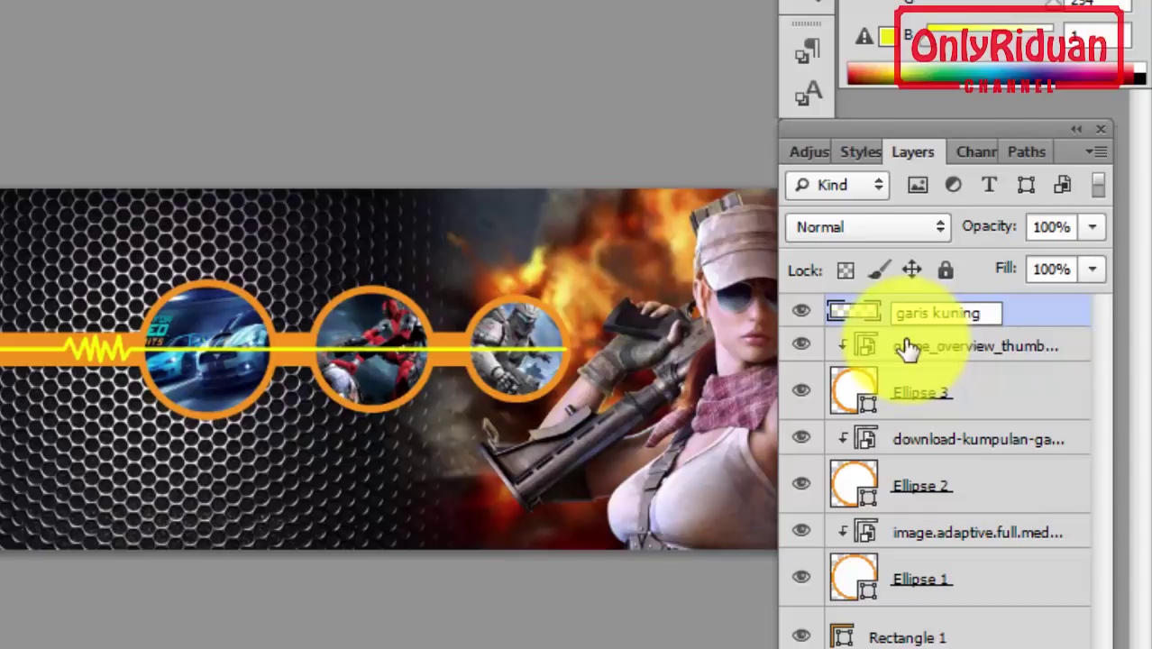
click(934, 317)
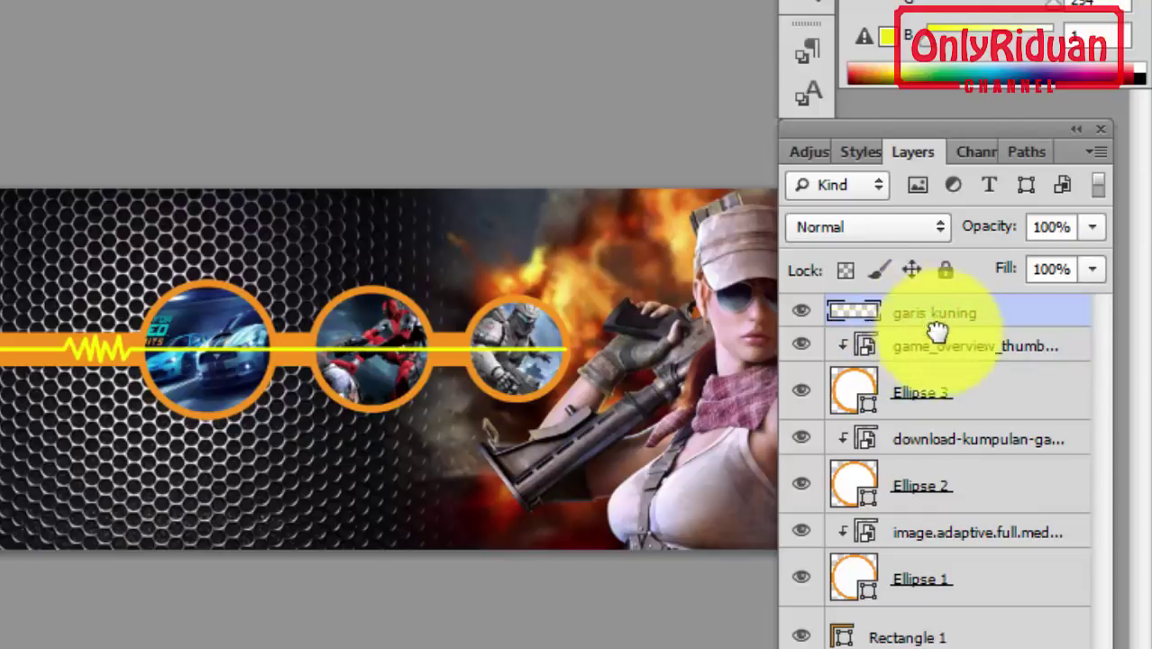
drag(933, 318, 920, 598)
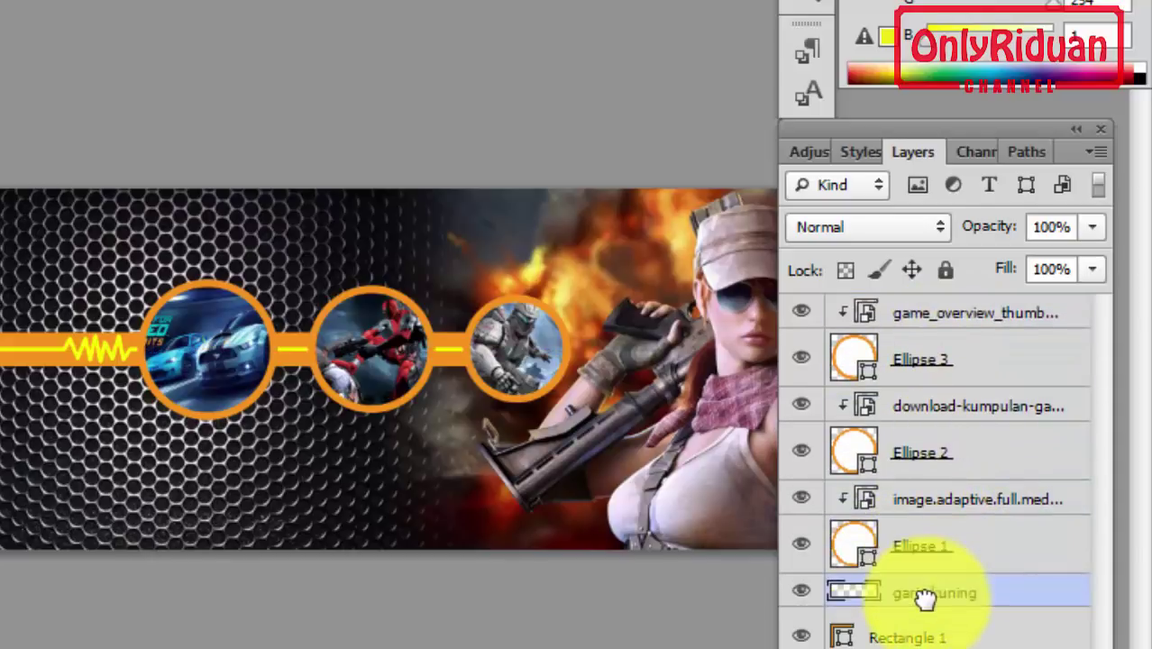
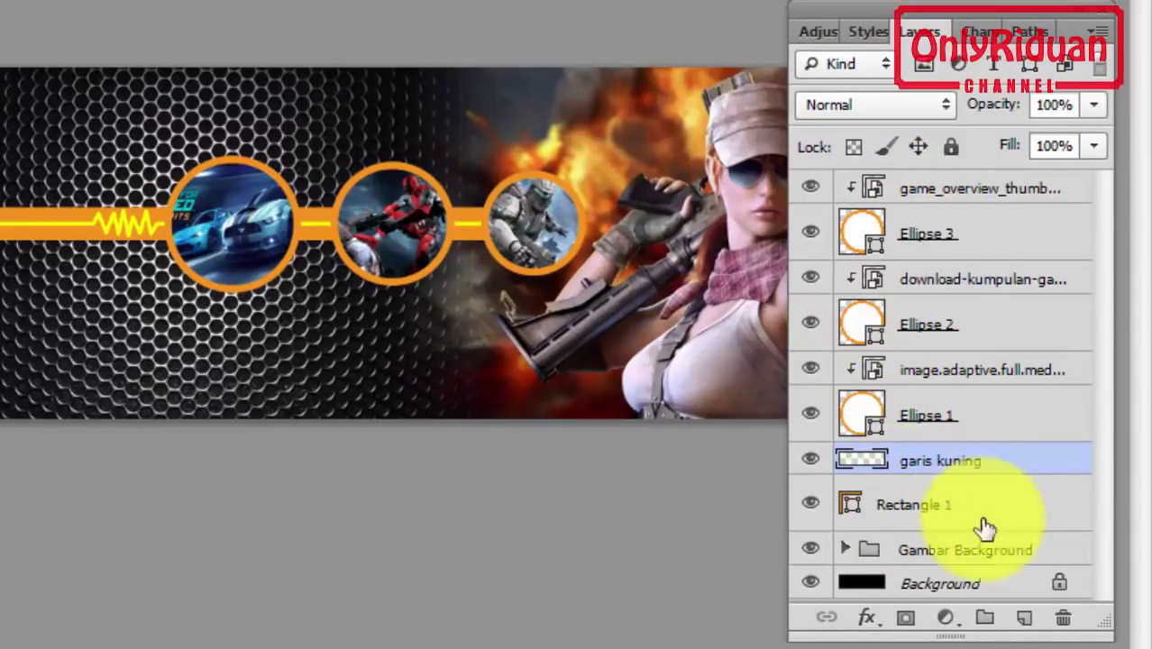
- Create a 'Lingkaran' group holding the circle photos, ellipse, yellow line and Rectangle 1
click(942, 191)
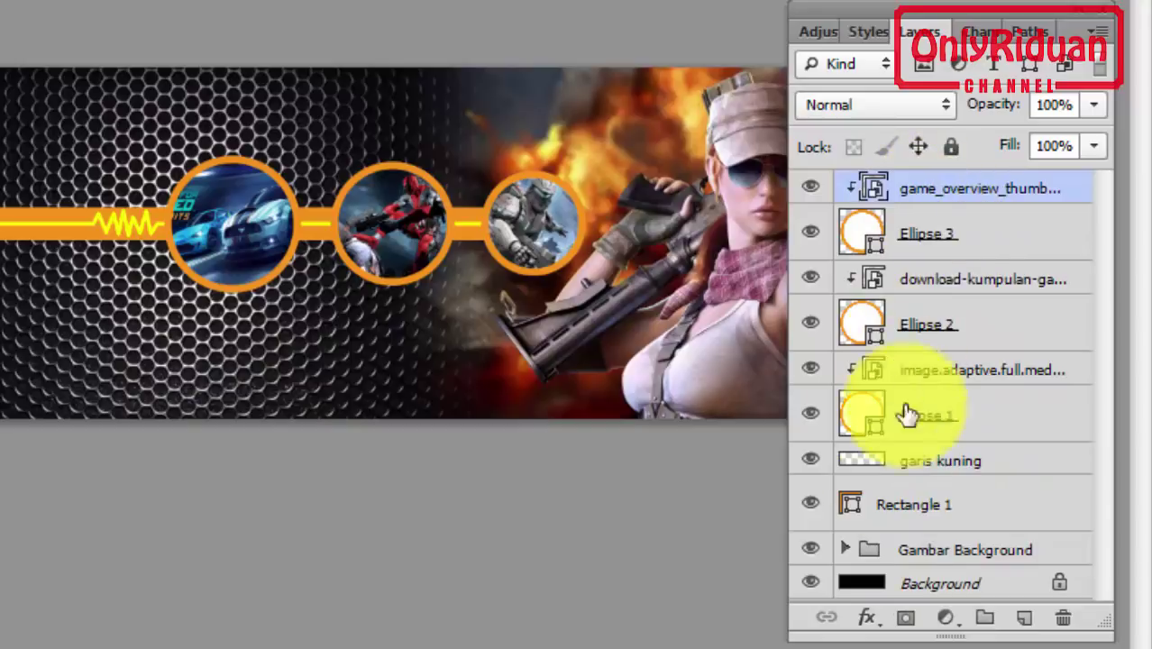
click(986, 620)
text(Lingkaran)
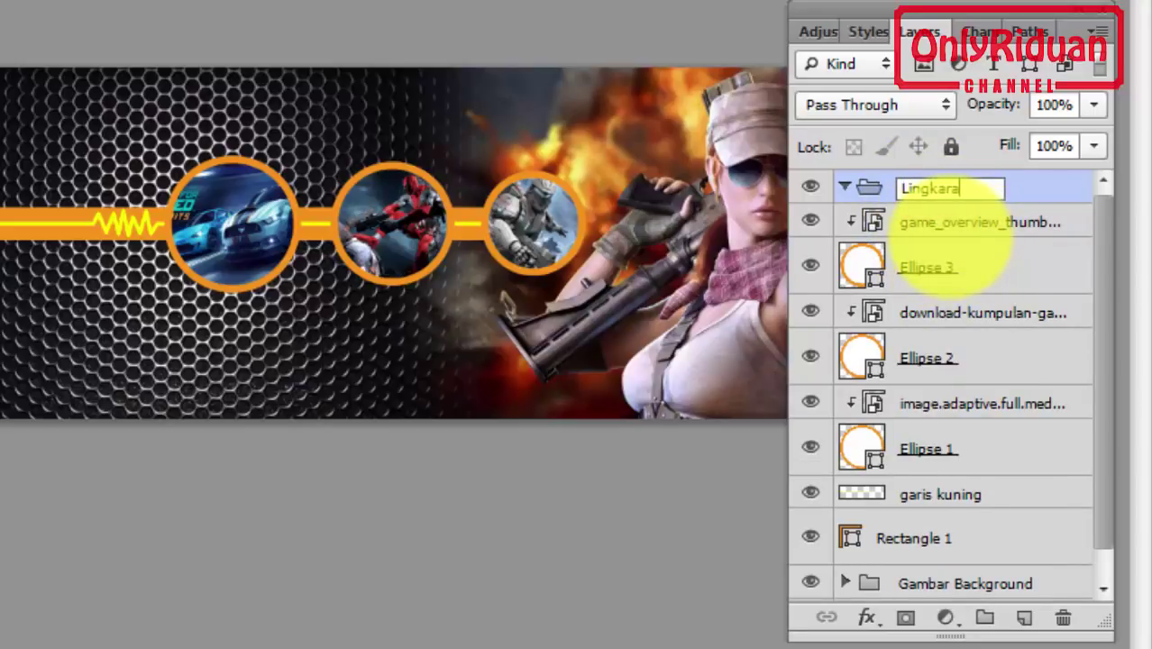
click(966, 226)
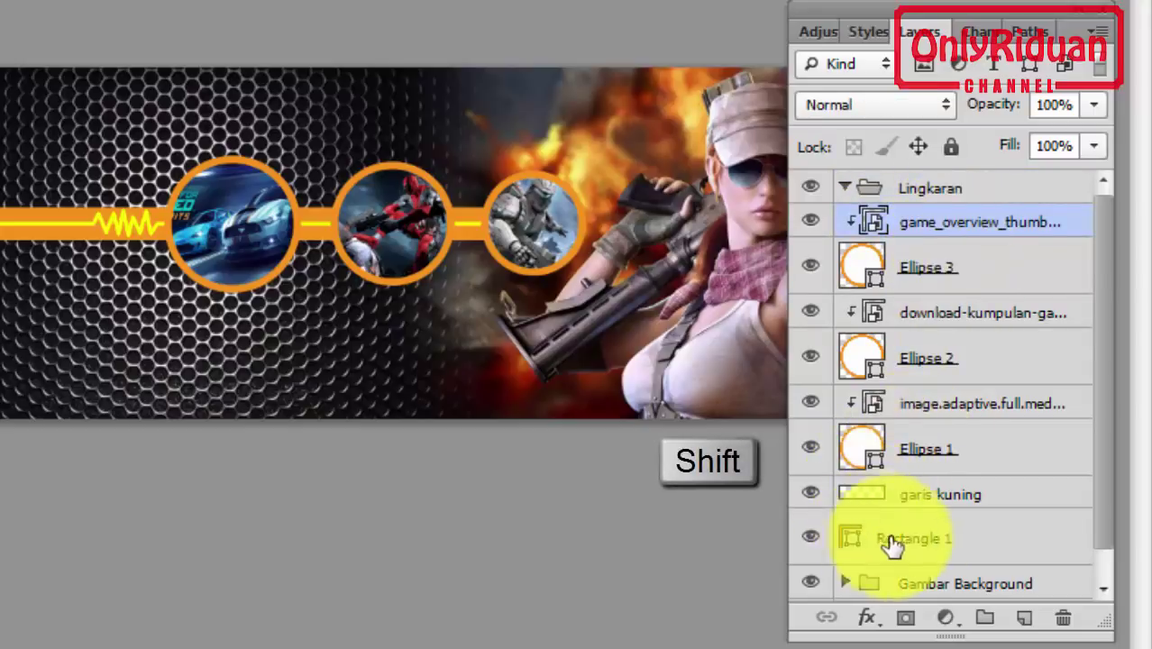
shift+click(921, 541)
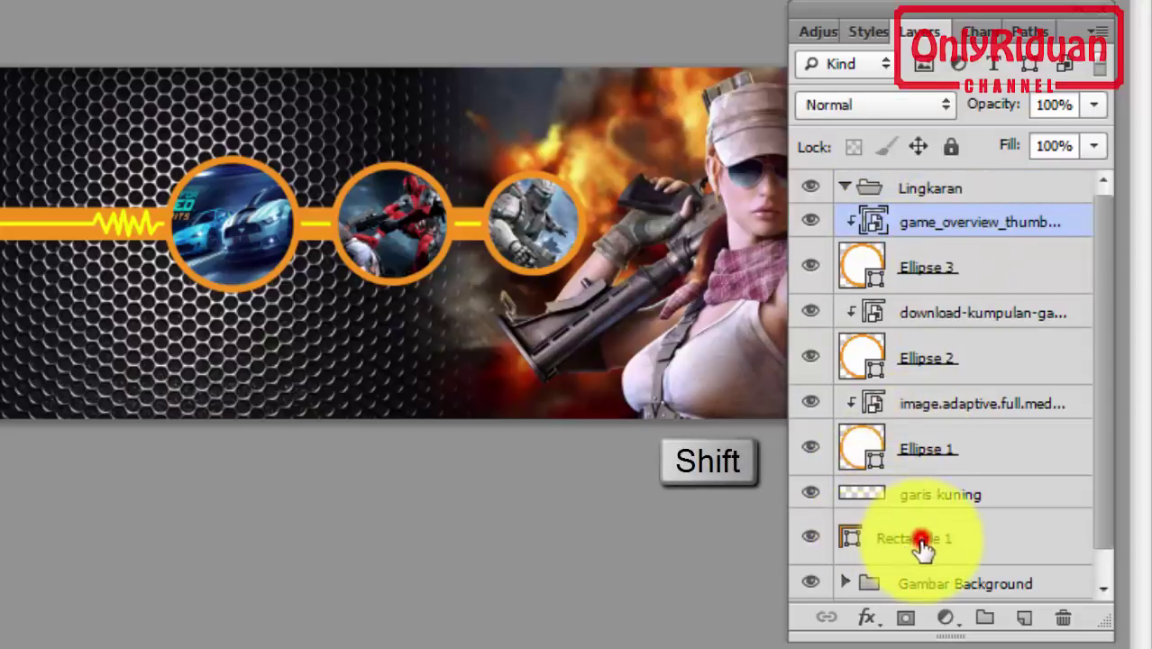
shift+click(937, 226)
drag(938, 225, 928, 189)
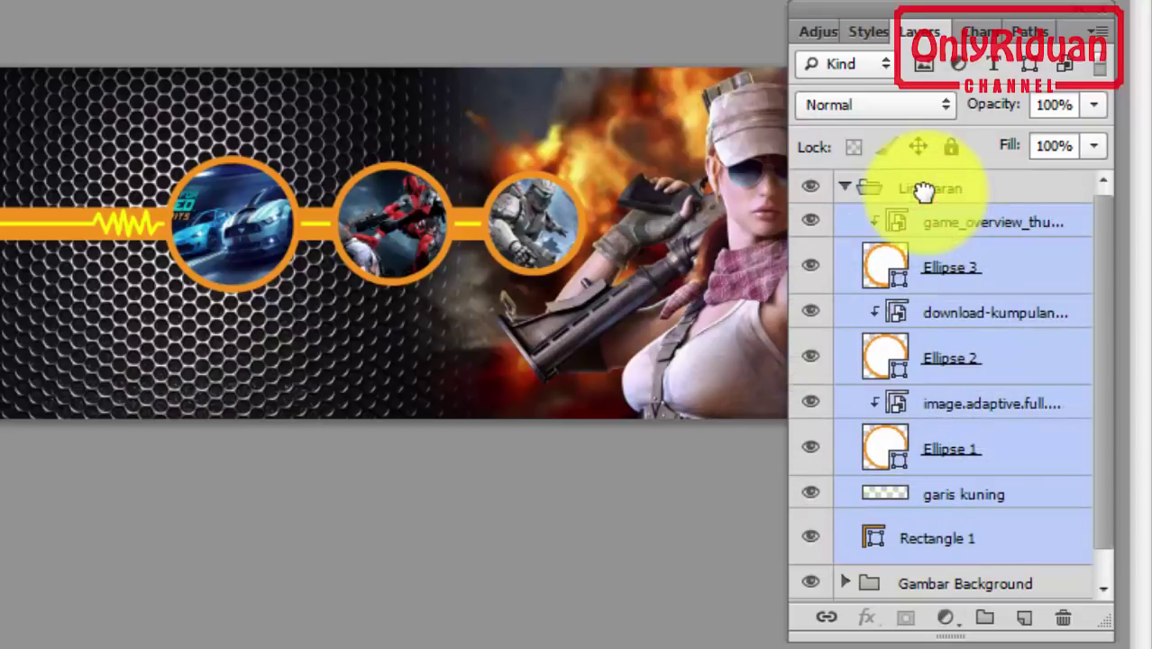
click(845, 190)
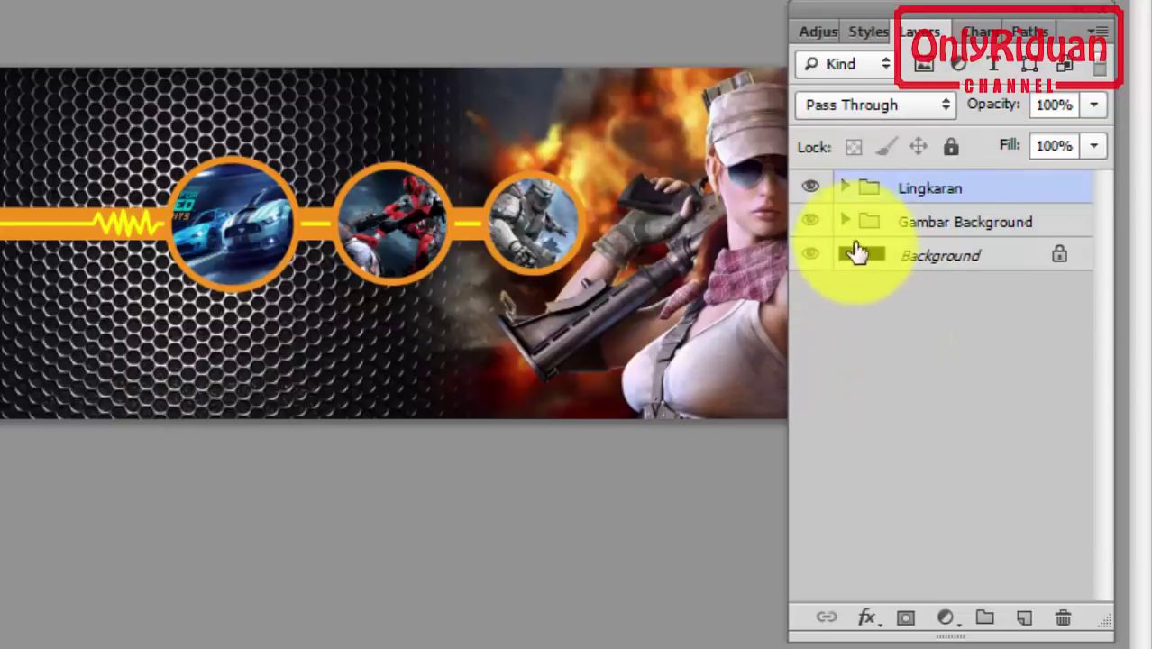
- Inspect the Lingkaran and Gambar Background group contents, leaving both collapsed
click(843, 189)
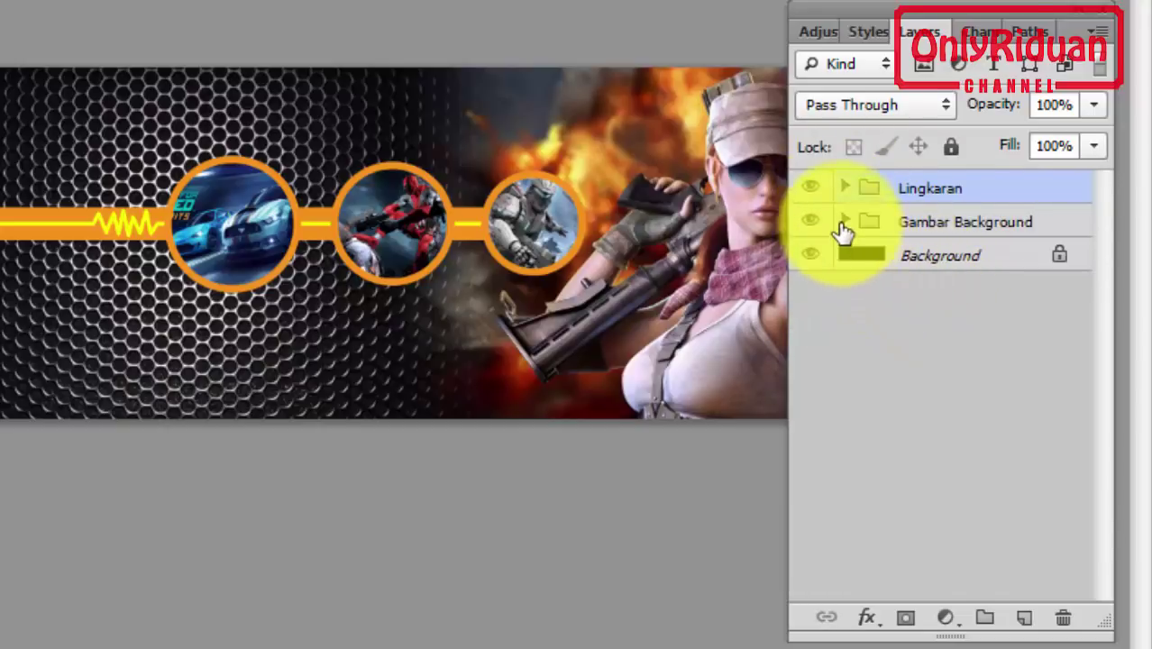
click(844, 221)
click(844, 222)
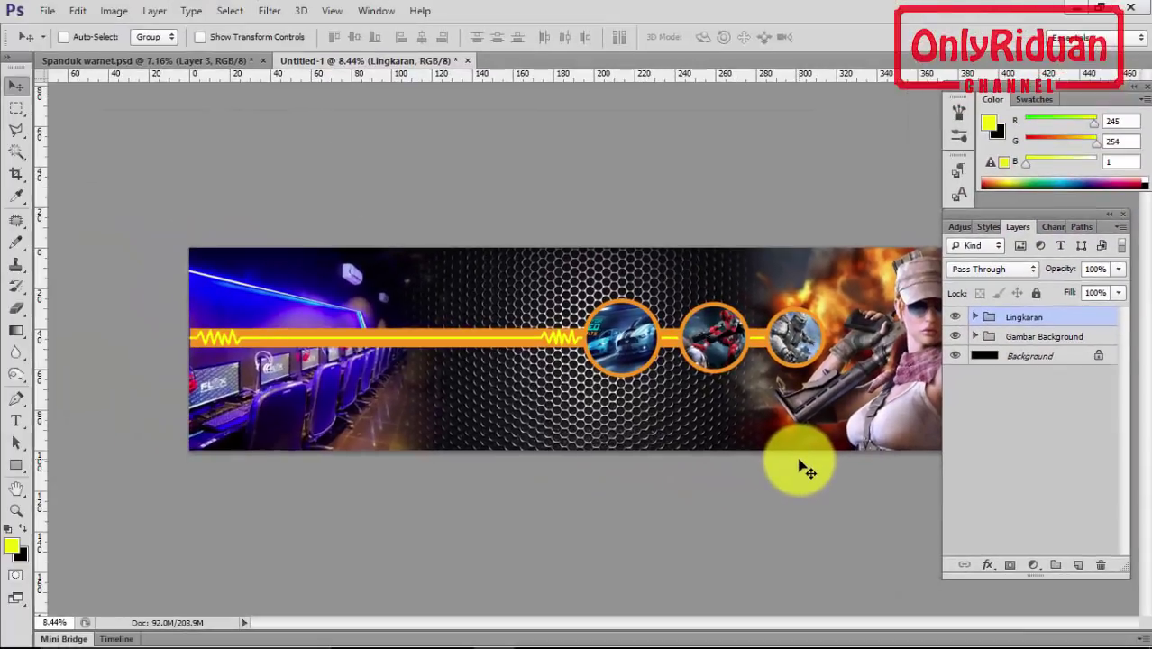
- Check the Spanduk warnet reference banner, then return to Untitled-1 and show the shape tools
click(183, 68)
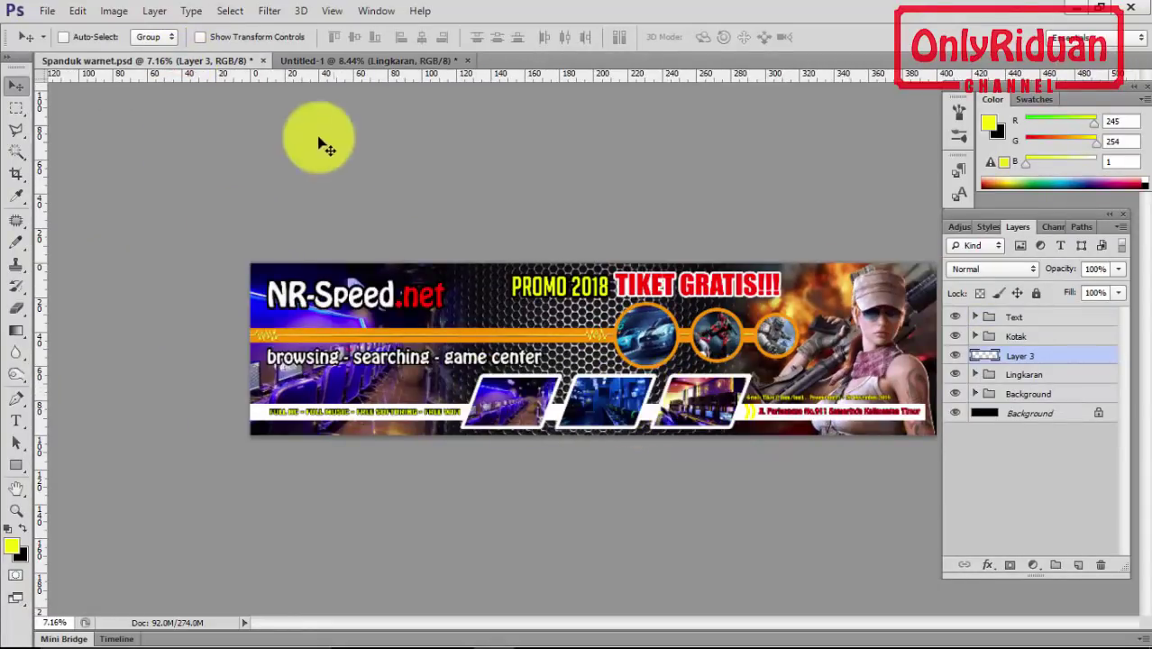
click(320, 65)
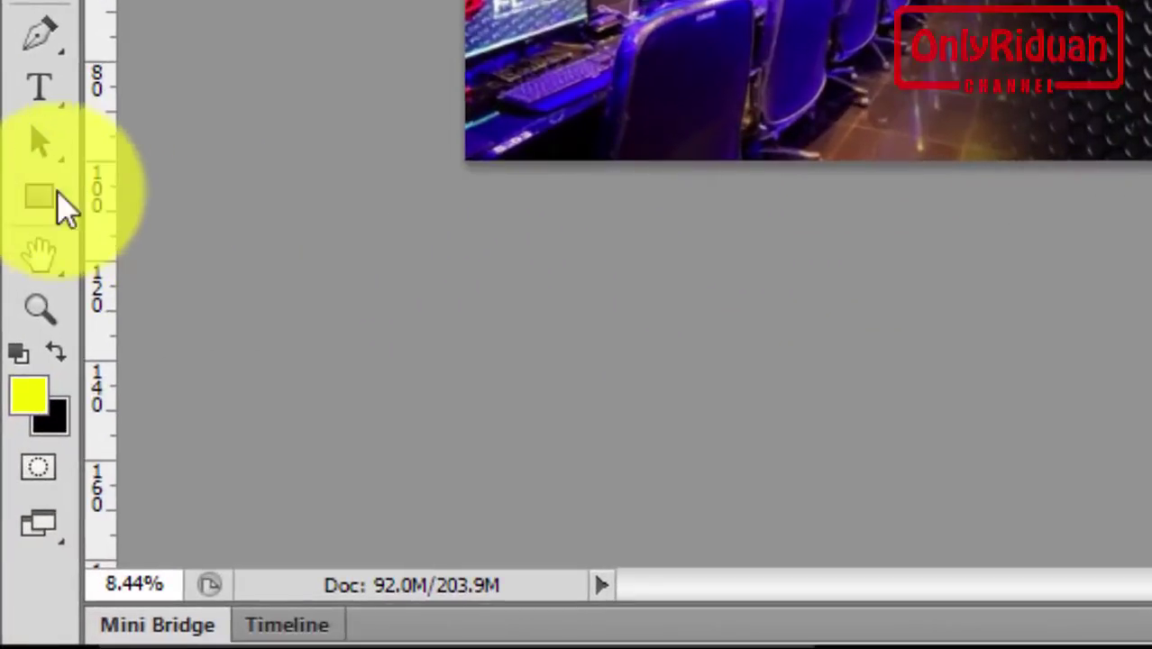
click(15, 464)
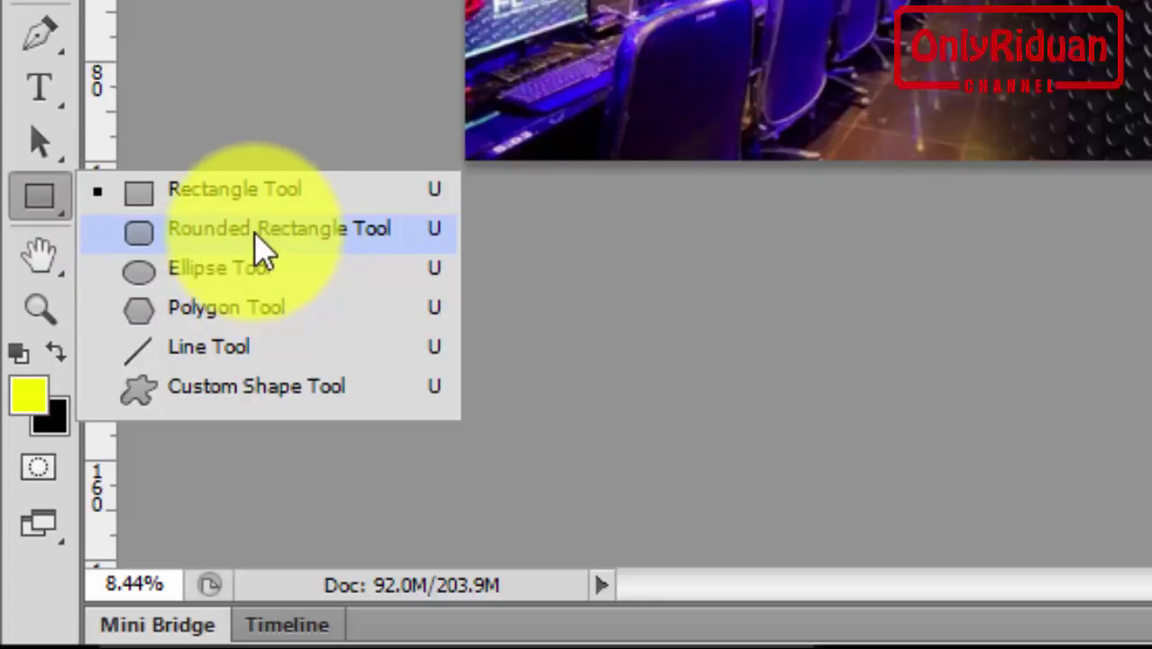
- Draw a black rounded rectangle with white stroke below the orange stripe as Rounded Rectangle 1
click(254, 232)
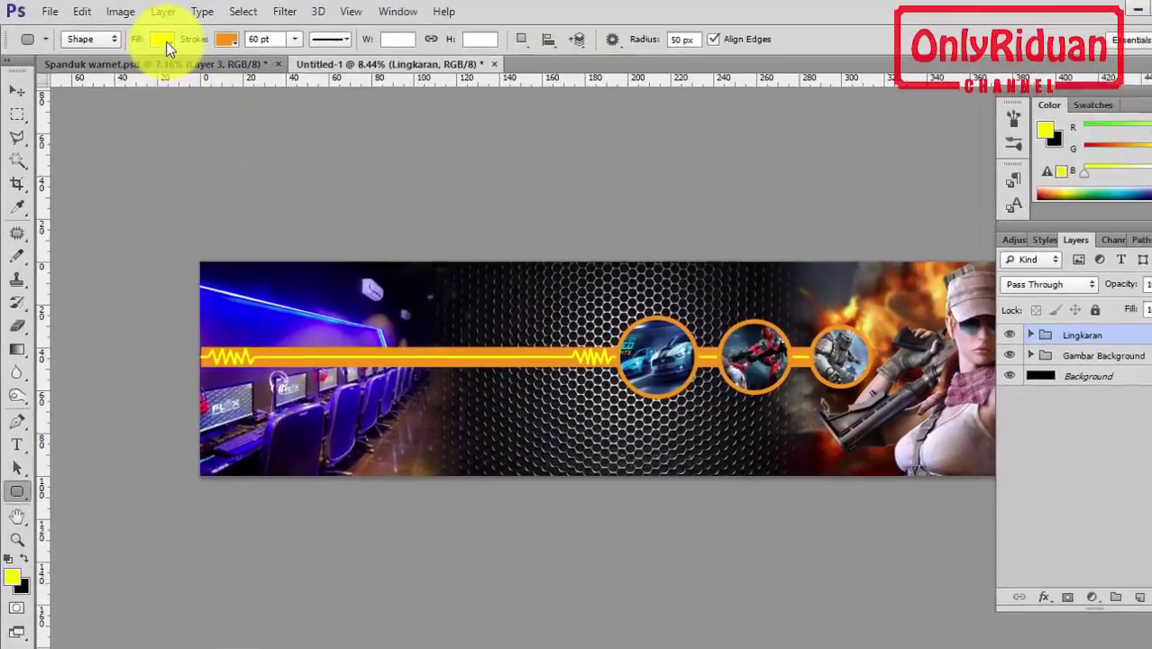
click(155, 38)
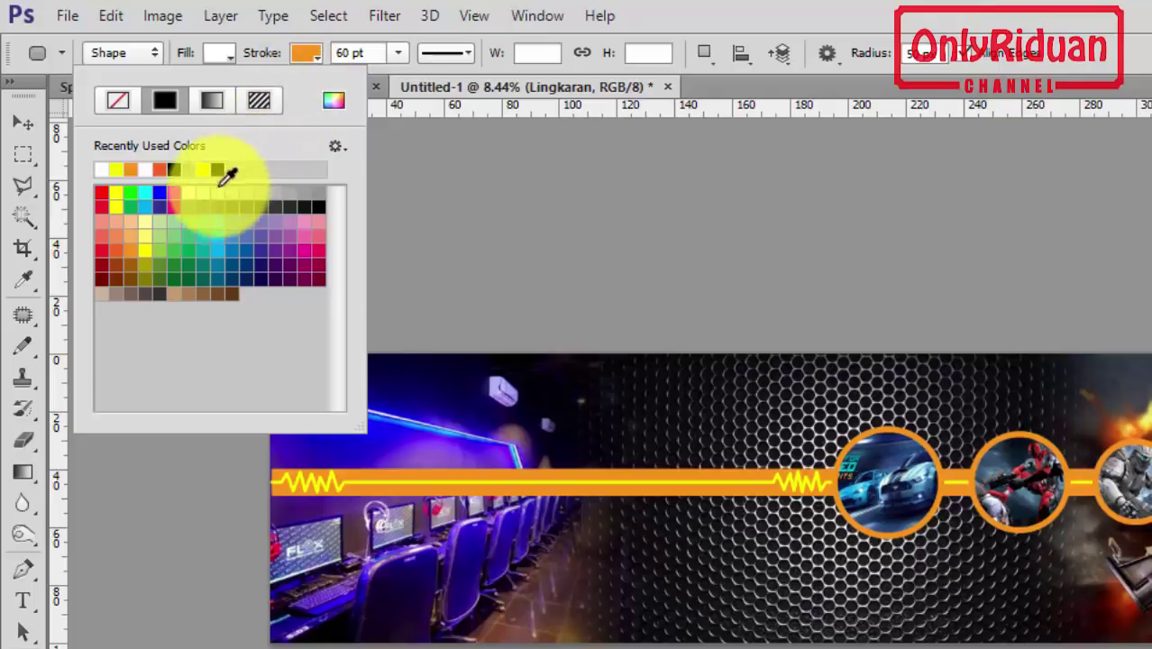
click(312, 57)
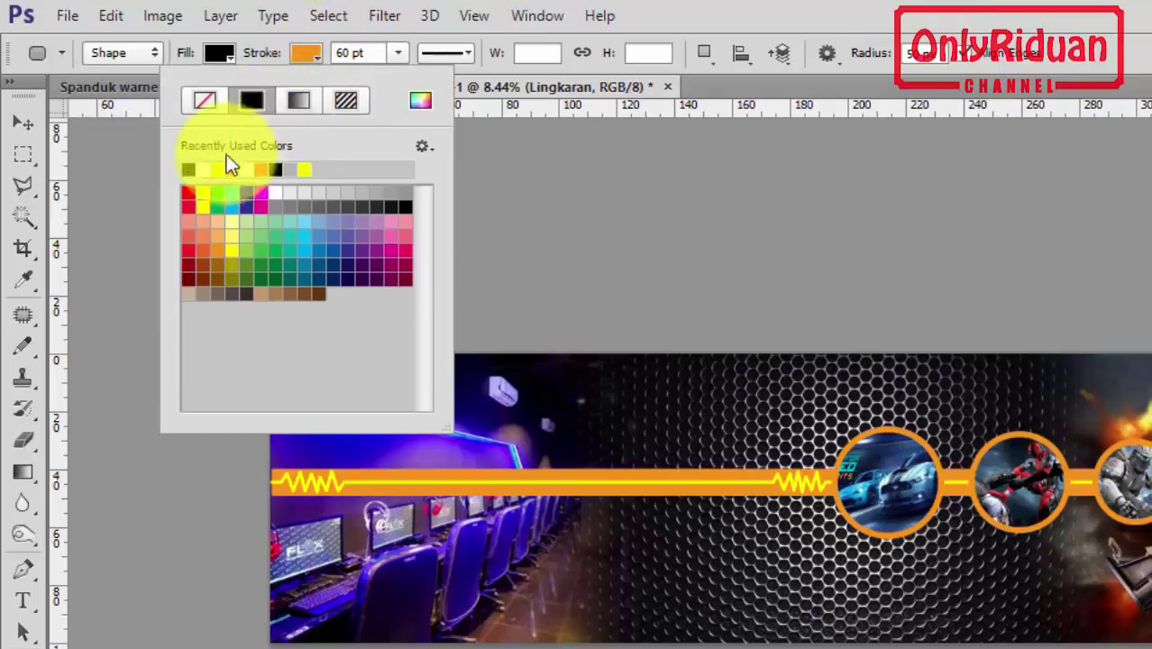
click(203, 169)
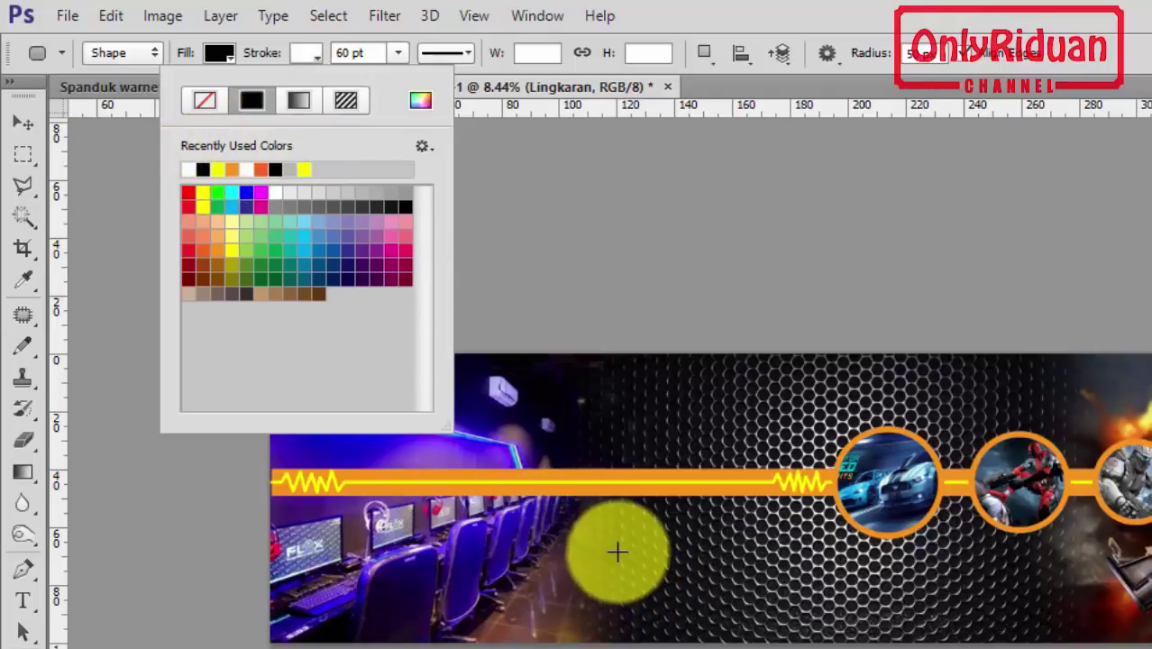
click(617, 551)
drag(616, 547, 739, 631)
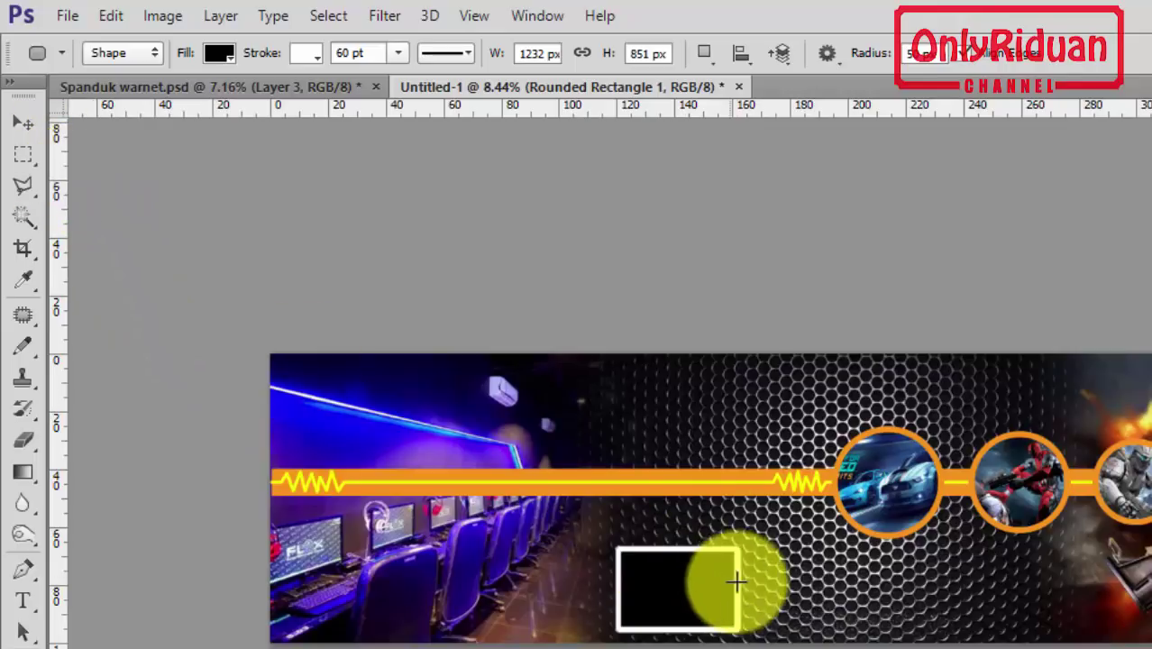
click(23, 123)
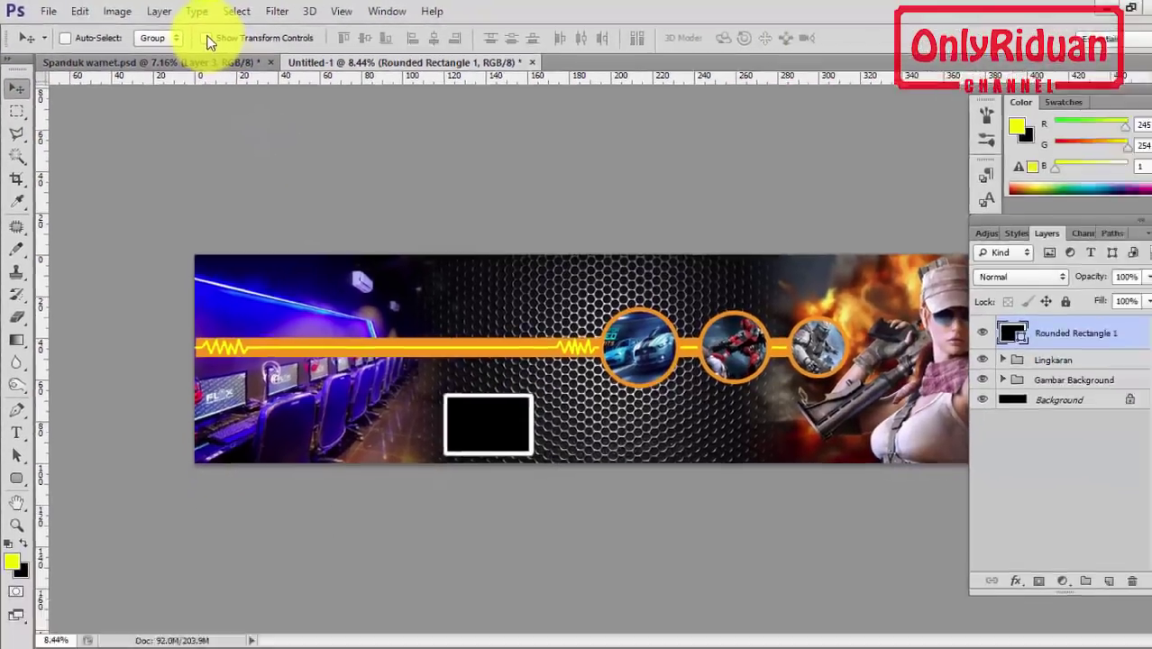
- Skew the rounded rectangle with Free Transform into a slanted parallelogram
key(ctrl+t)
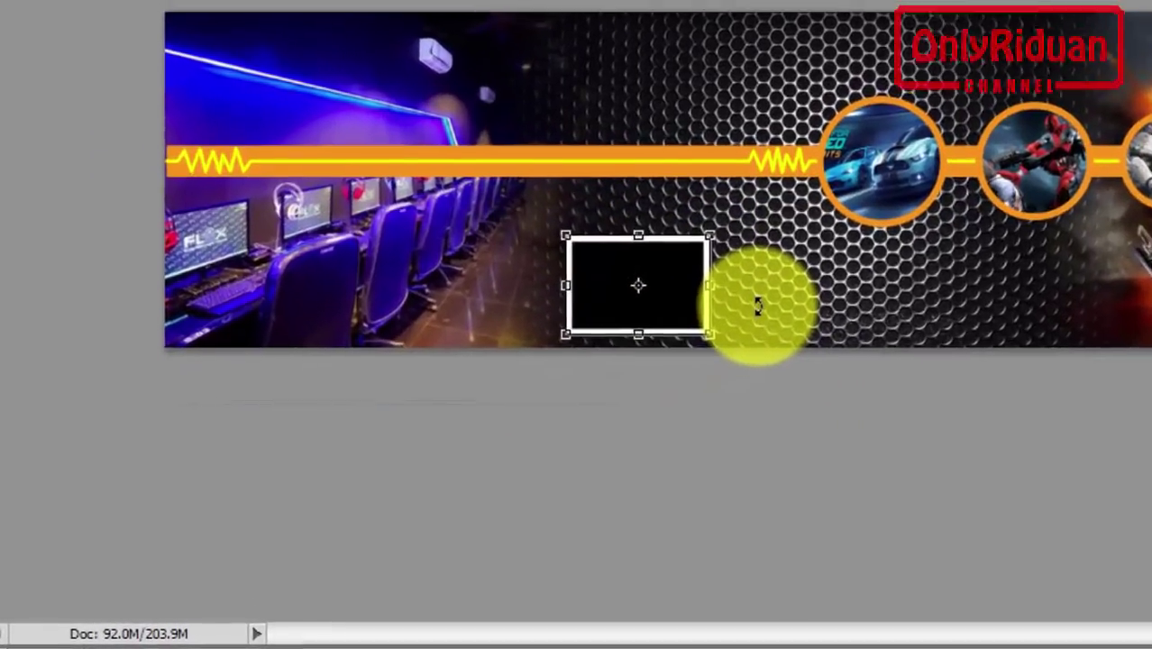
key(ctrl)
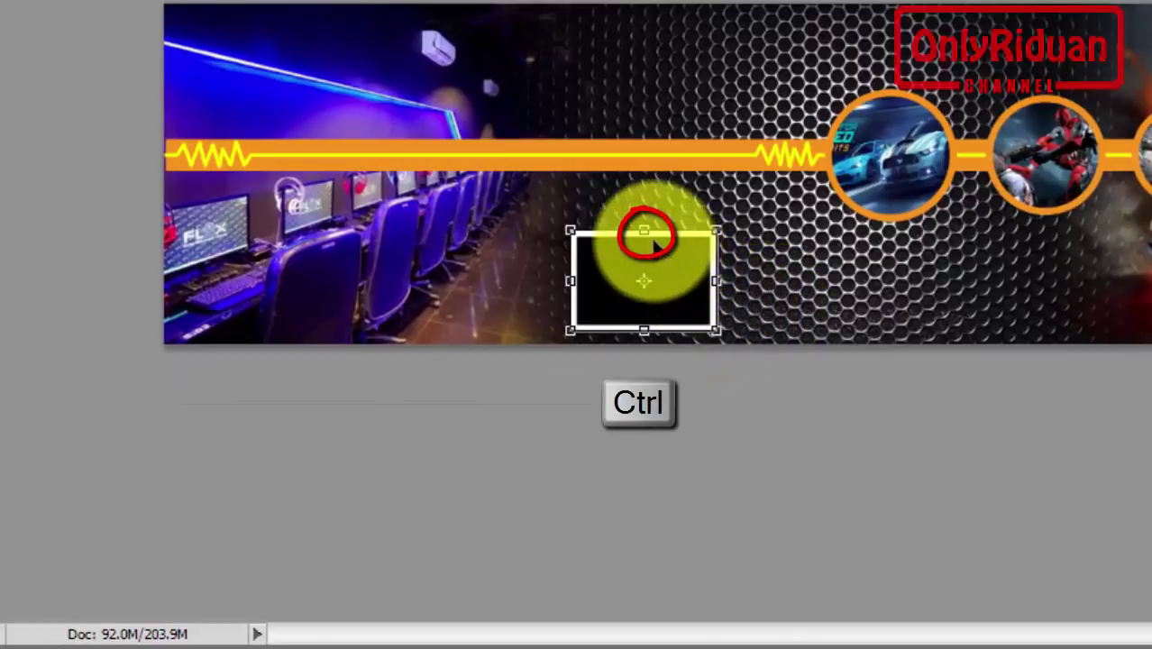
drag(645, 238, 694, 246)
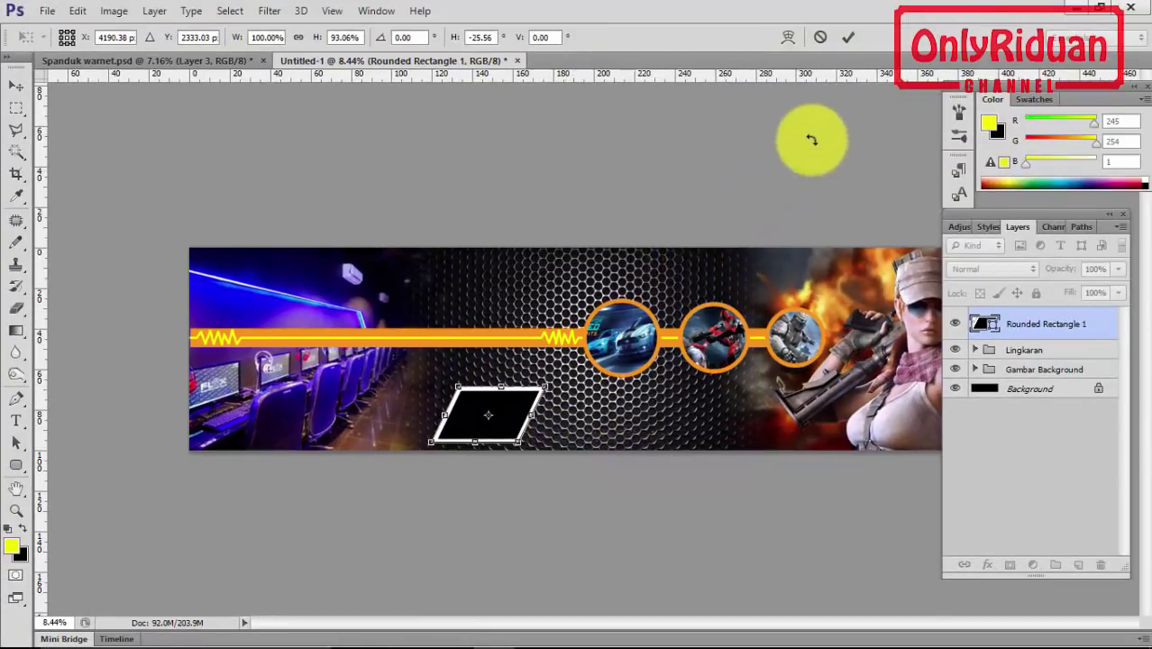
click(847, 39)
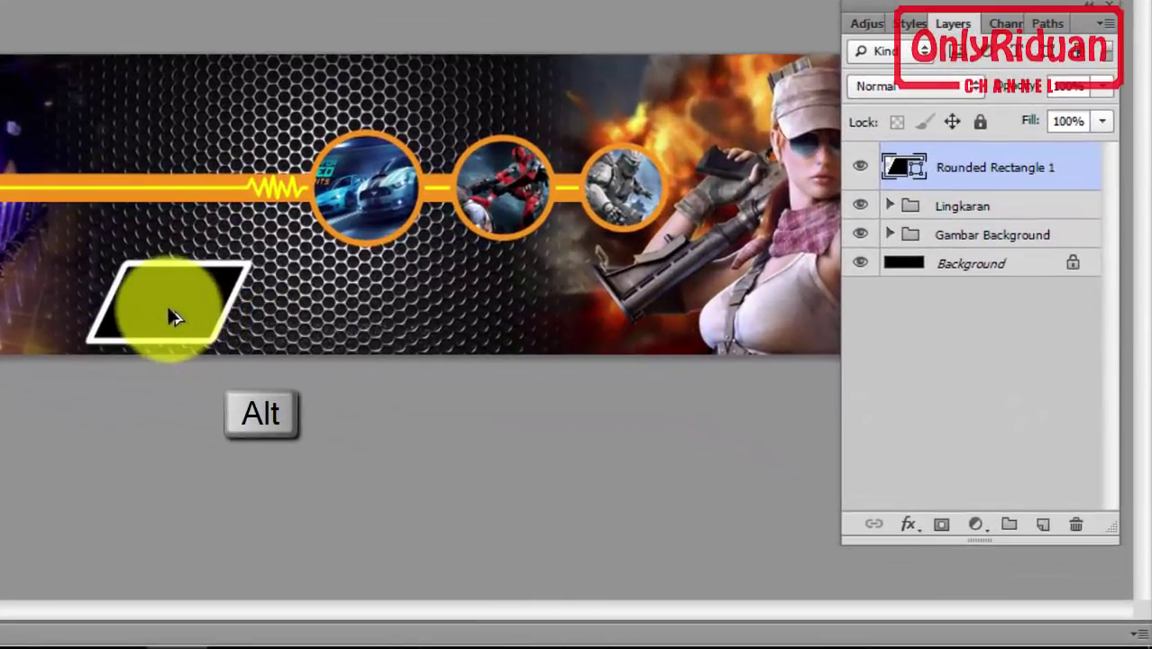
- Duplicate the parallelogram twice to the right, naming copies Rounded Rectangle 2 and Rounded Rectangle 3
drag(169, 309, 309, 319)
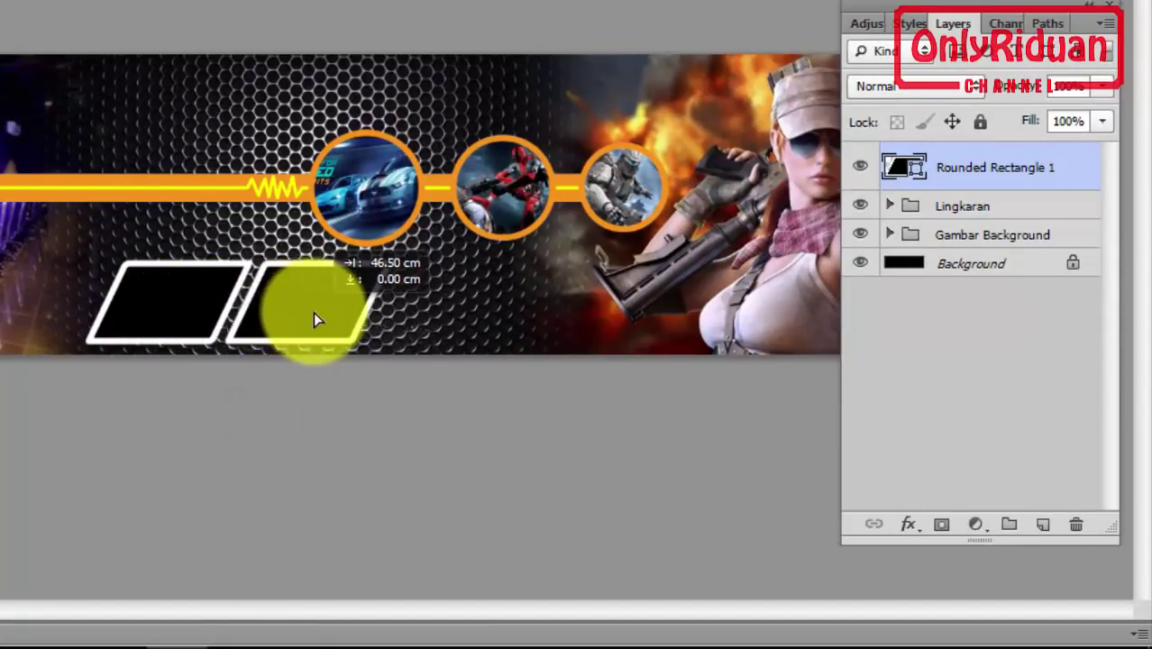
drag(314, 313, 313, 313)
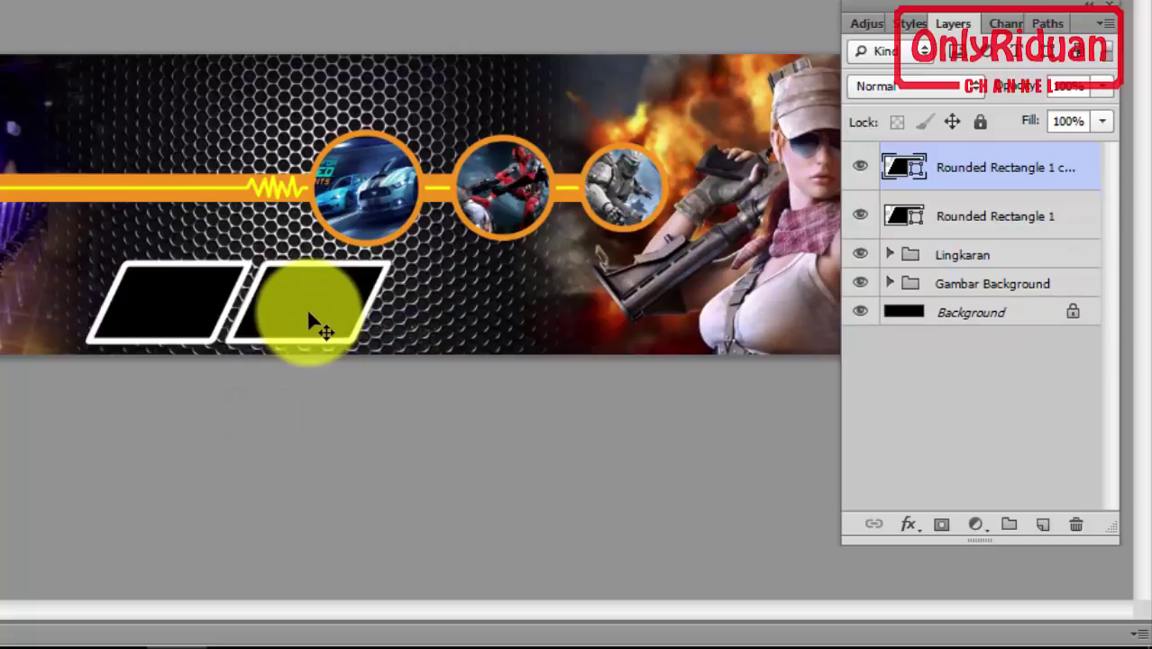
double_click(1012, 173)
text(2)
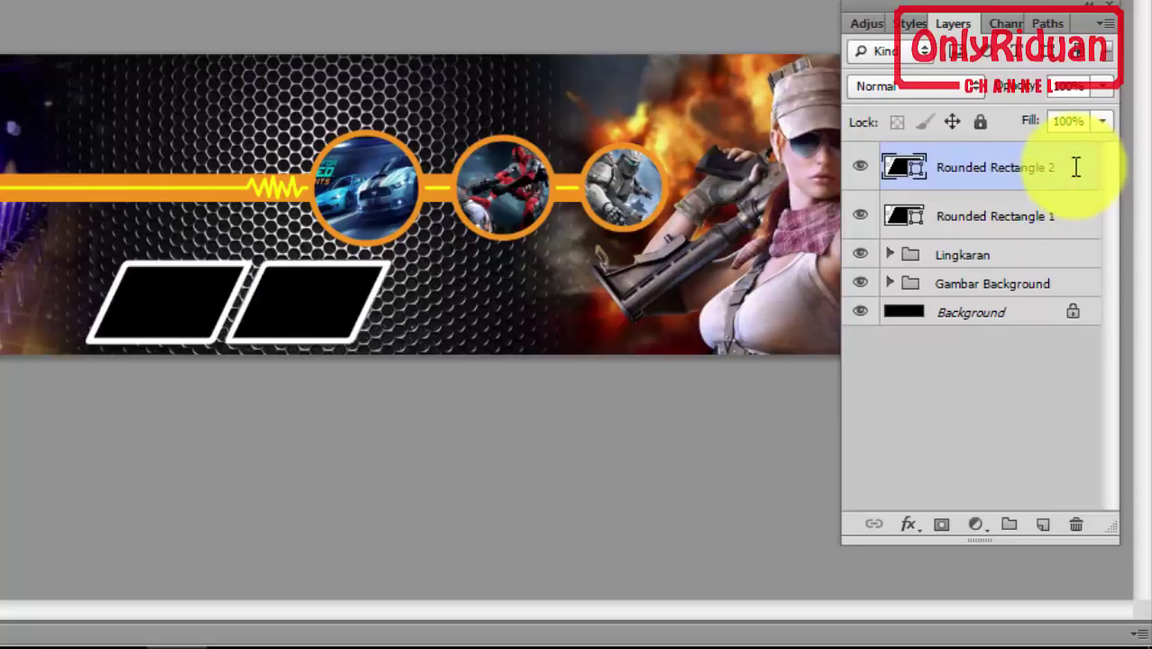
key(Return)
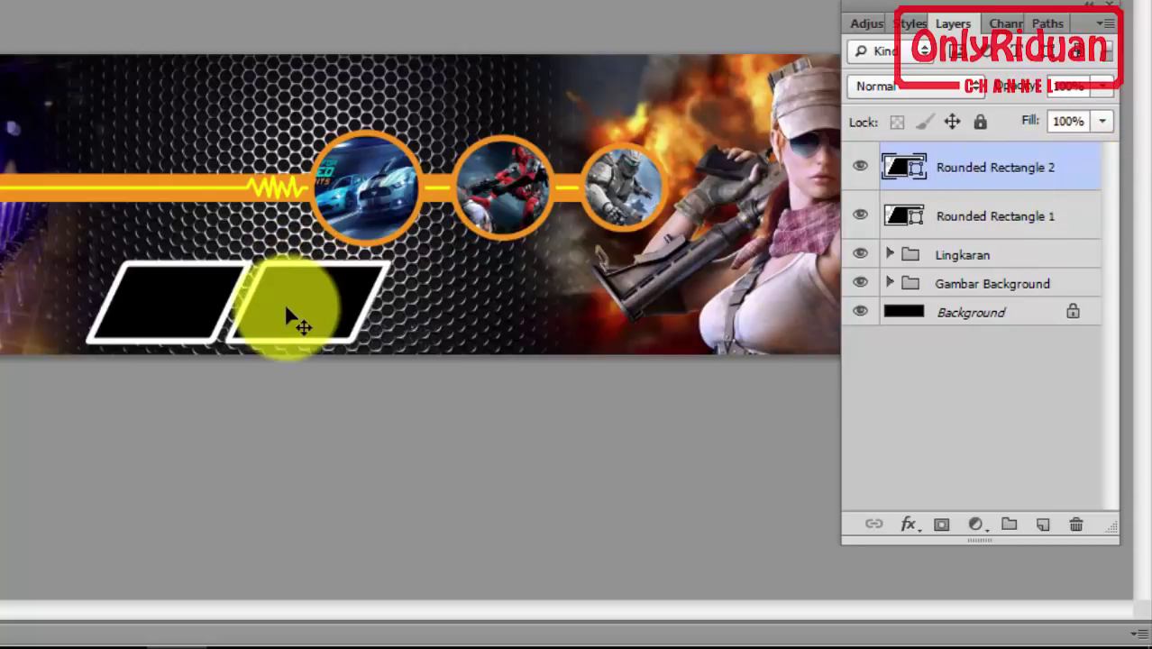
drag(285, 309, 431, 303)
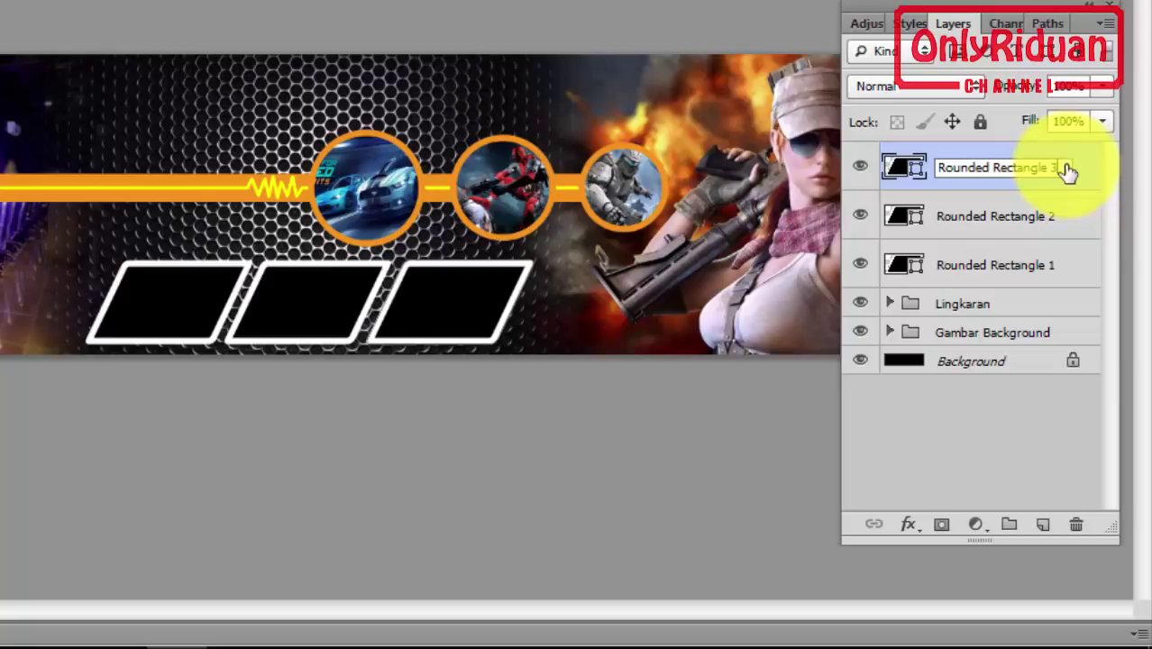
key(Return)
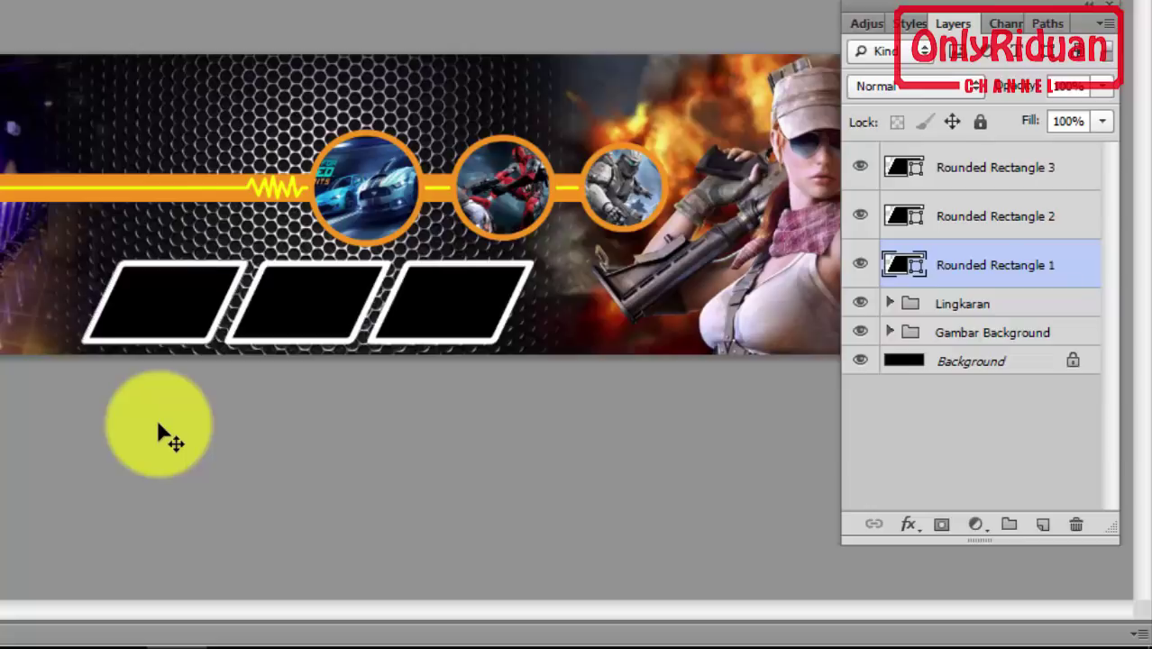
- Compare the three parallelograms with the reference banner, then refit the Untitled-1 view
key(alt+shift+bracketright)
key(alt+shift+bracketright)
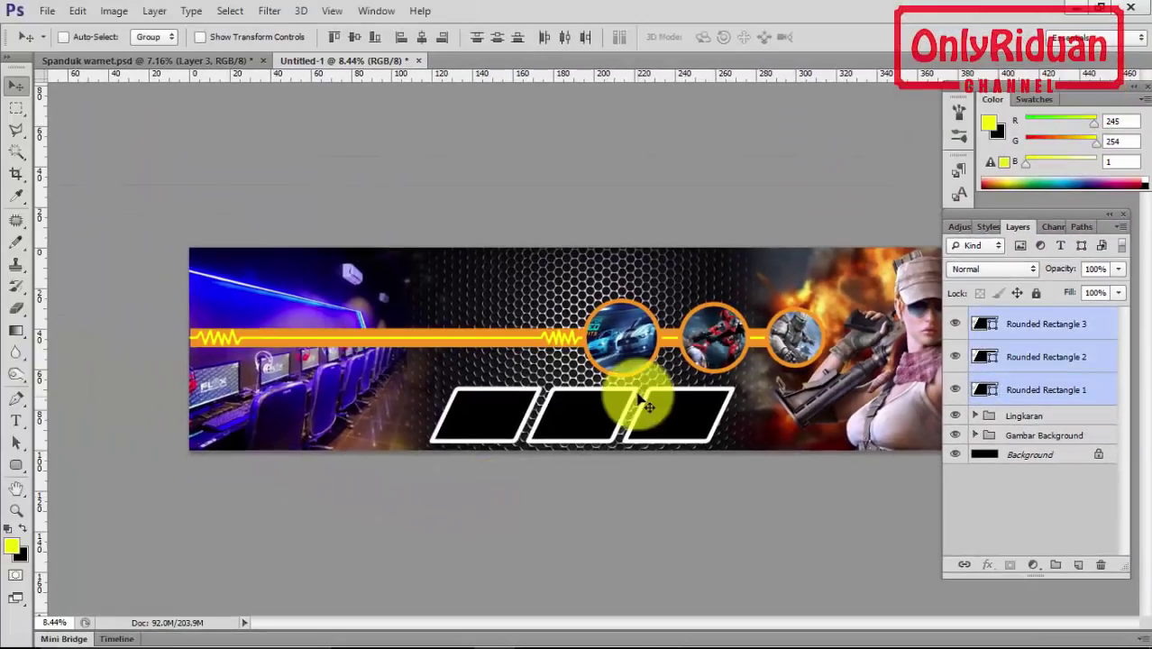
click(1050, 394)
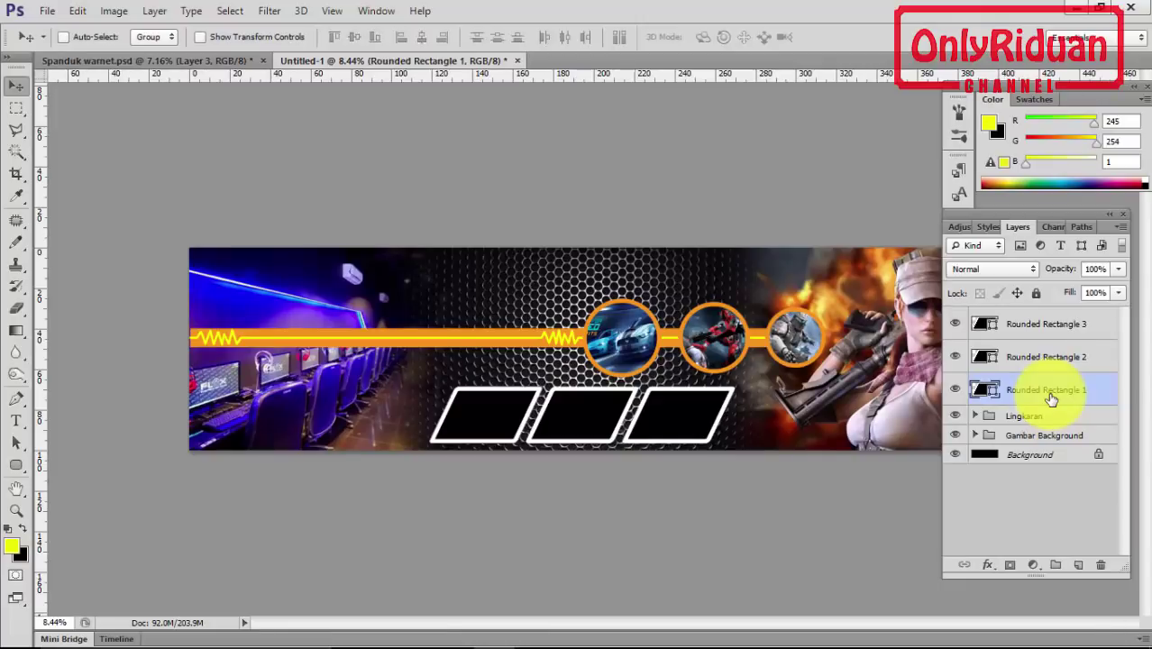
click(160, 61)
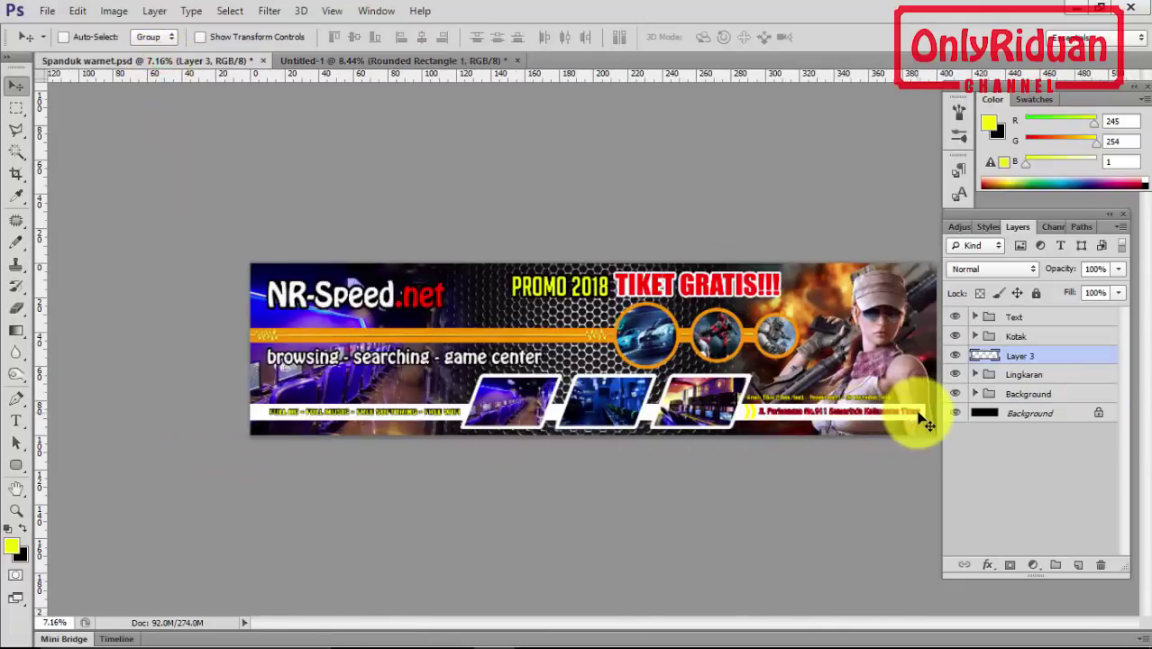
click(339, 63)
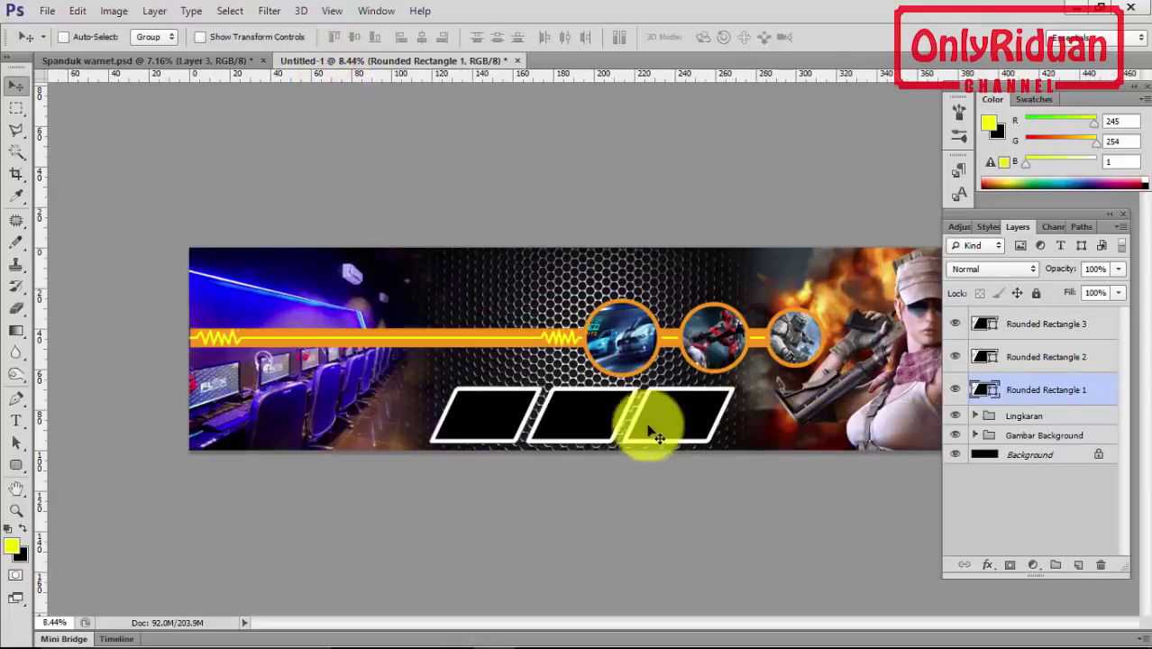
scroll(530, 386, down, 2)
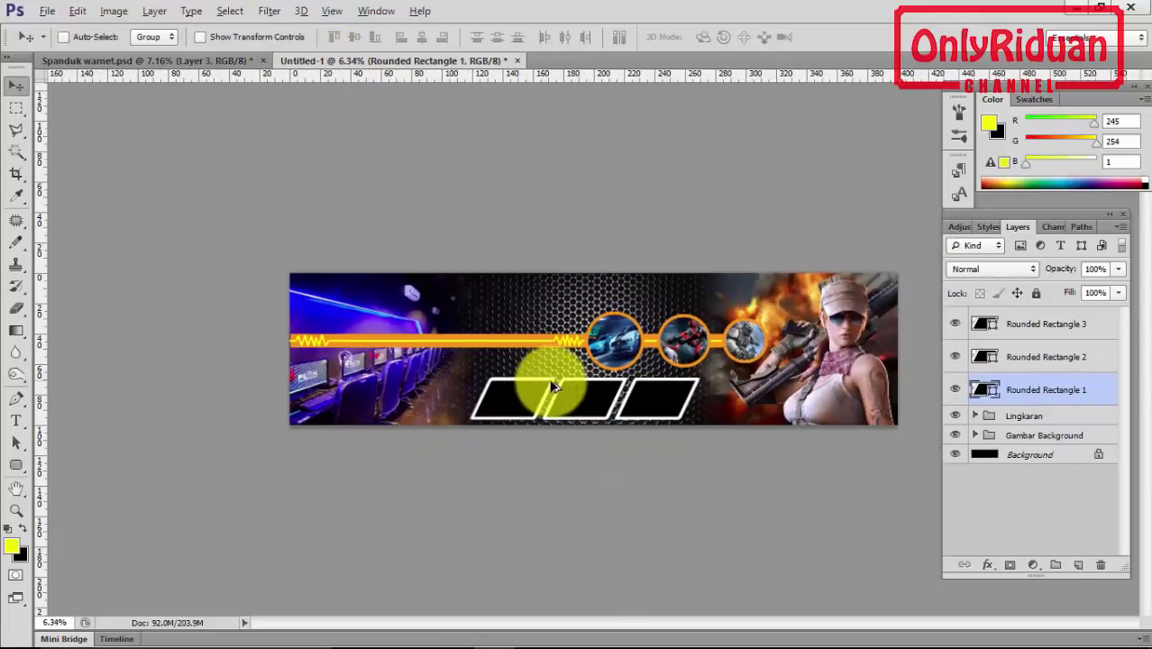
scroll(557, 385, up, 1)
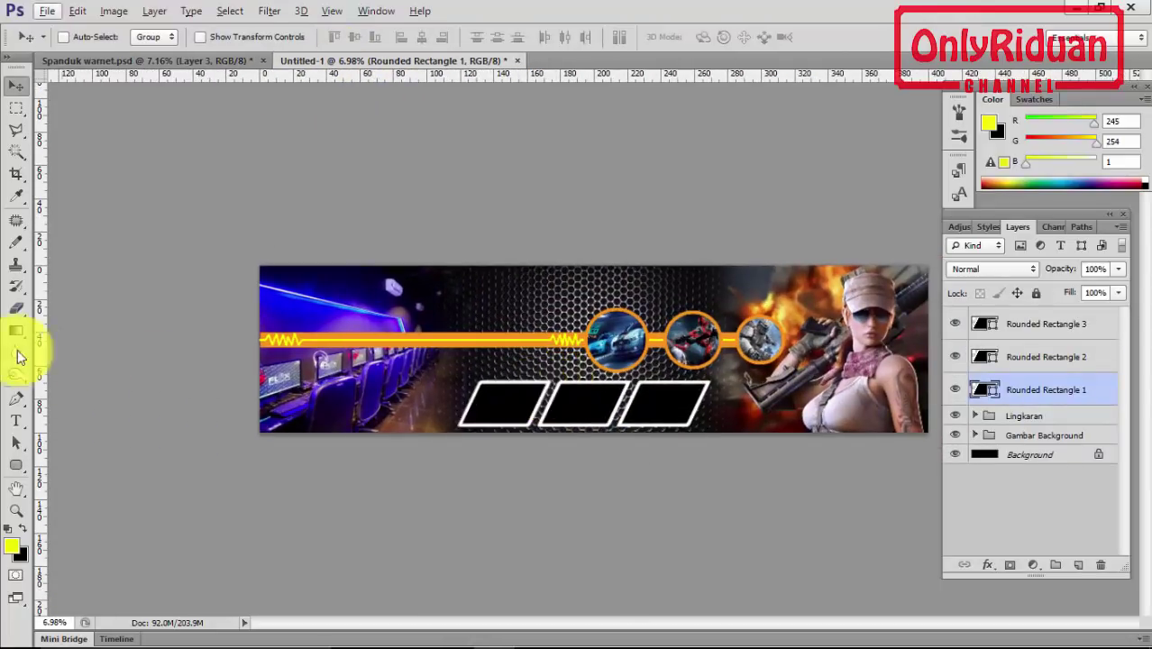
key(alt+bracketleft)
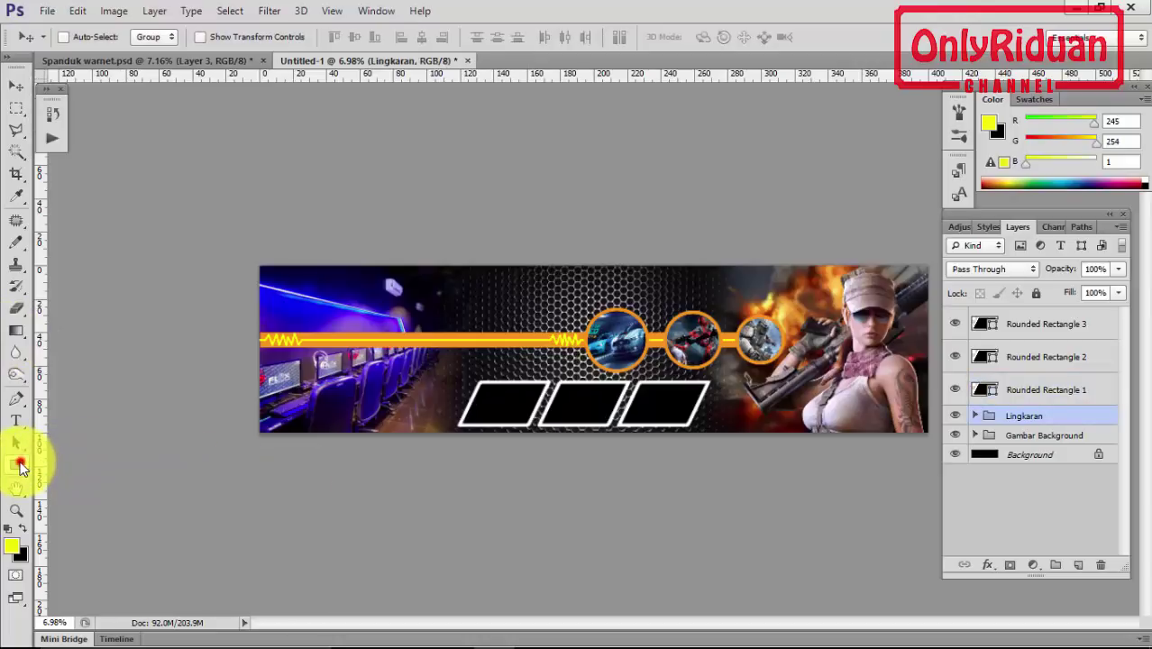
- Draw a white, outline-free strip across the banner bottom as layer Rectangle 2
click(20, 465)
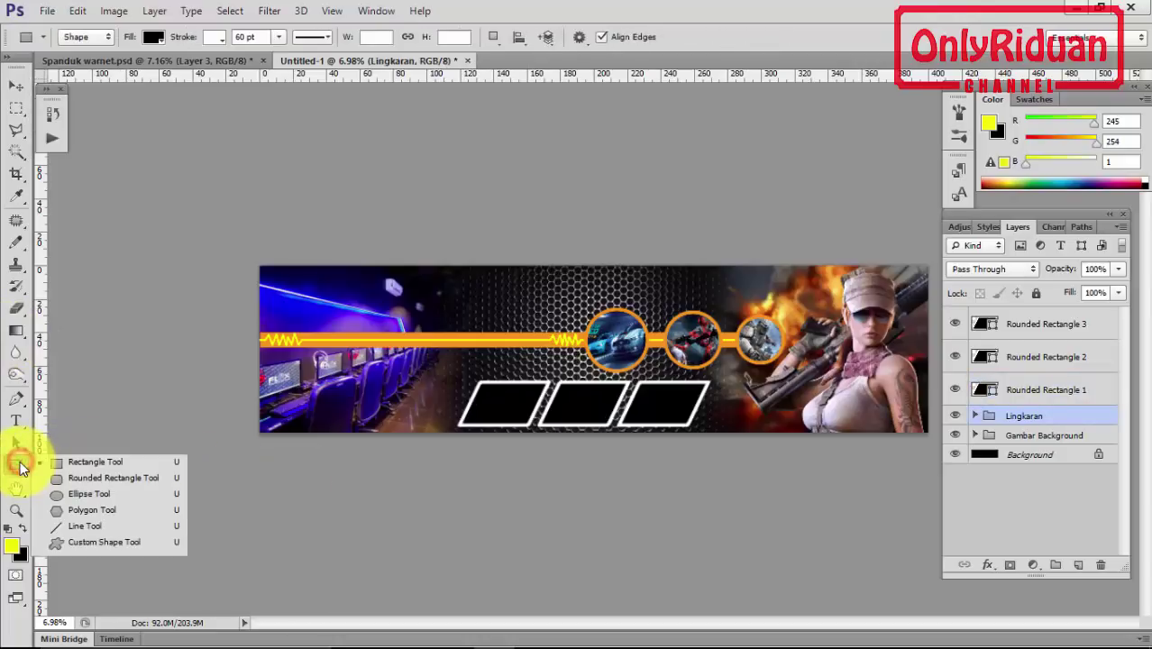
click(106, 463)
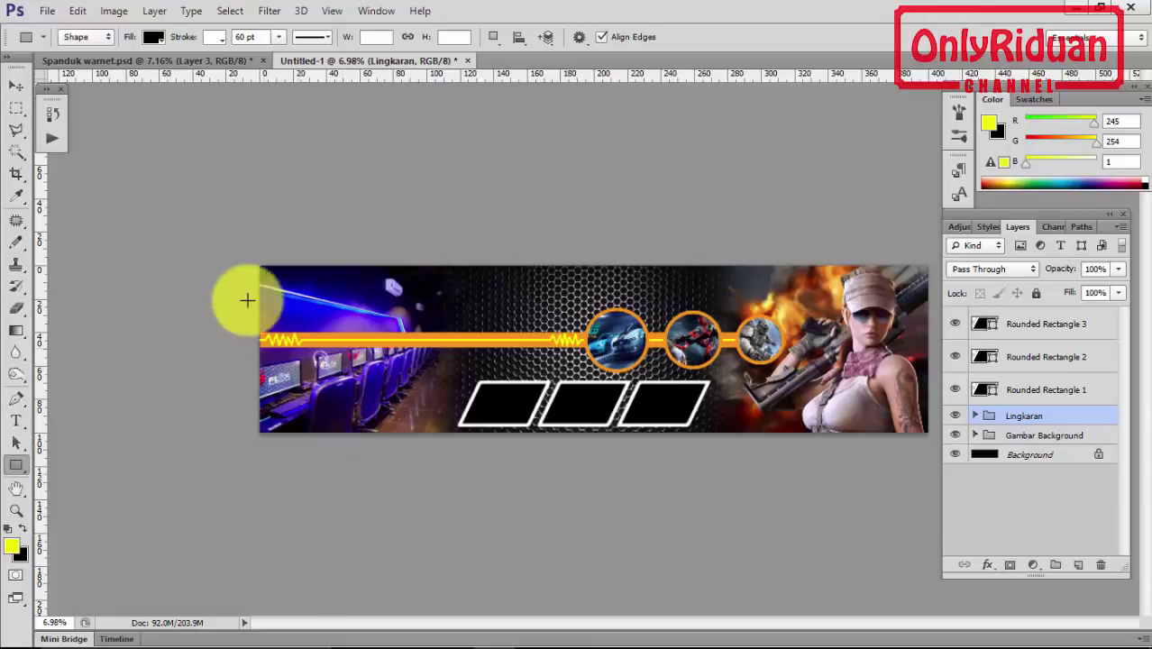
click(220, 37)
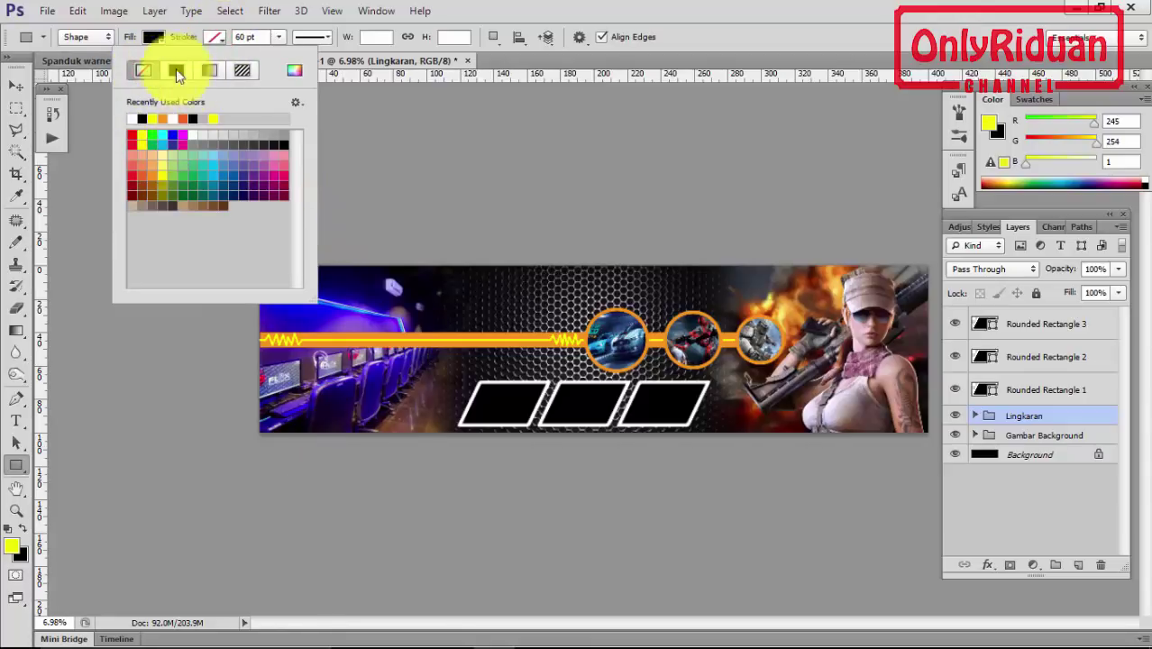
click(160, 43)
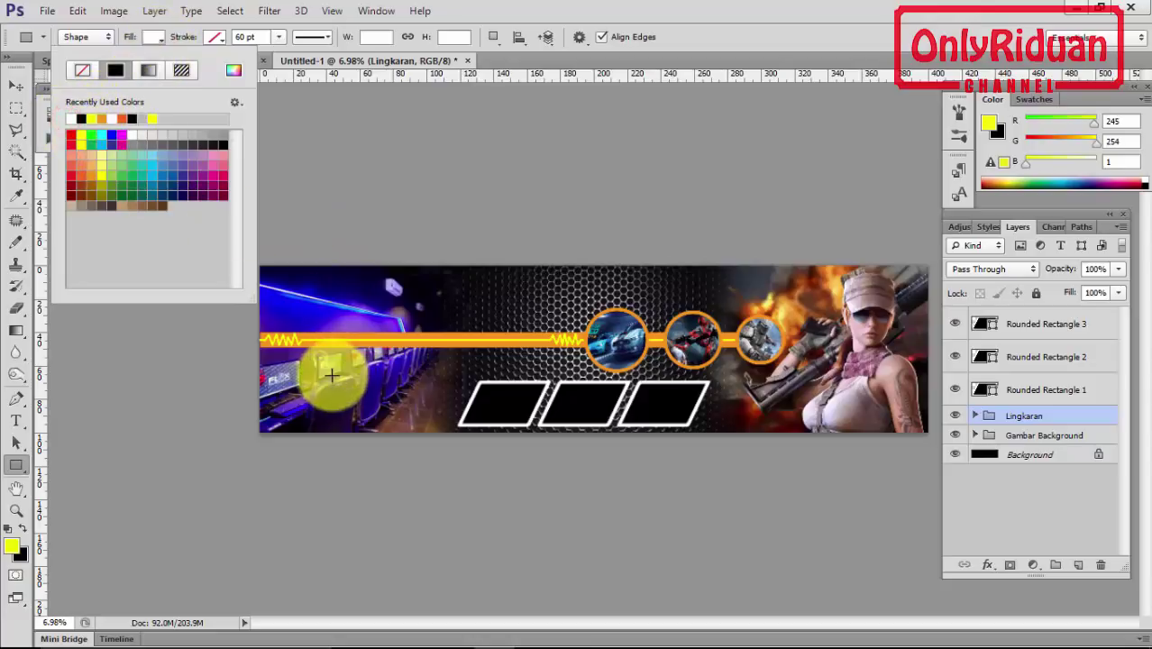
click(258, 404)
drag(258, 407, 910, 417)
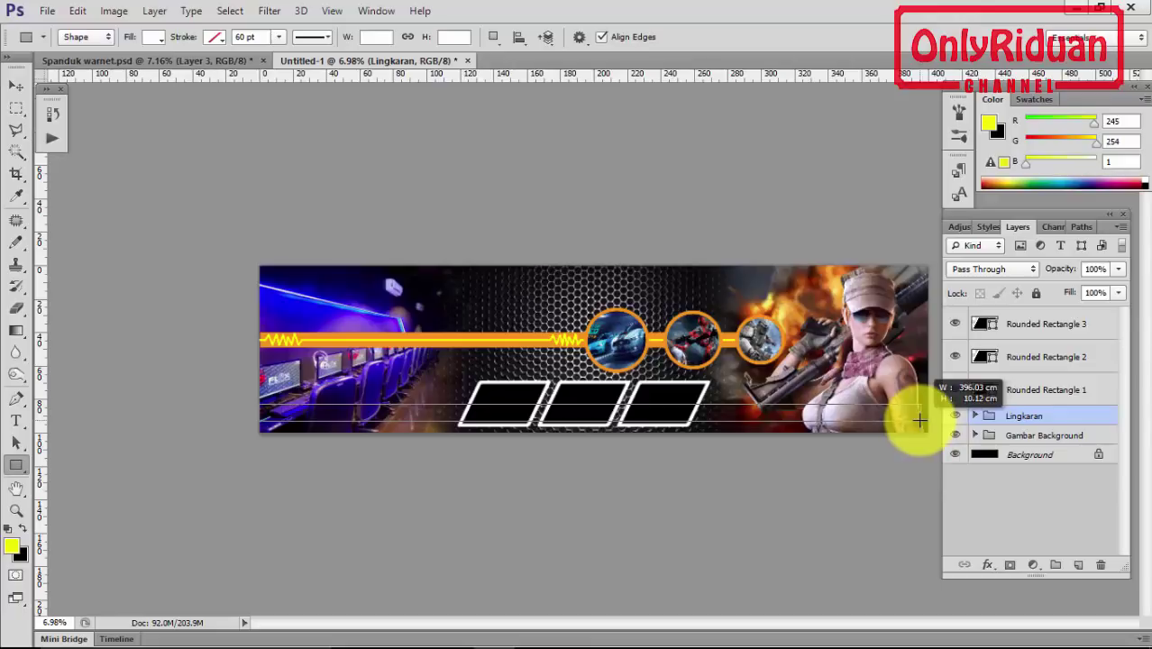
drag(927, 419, 929, 417)
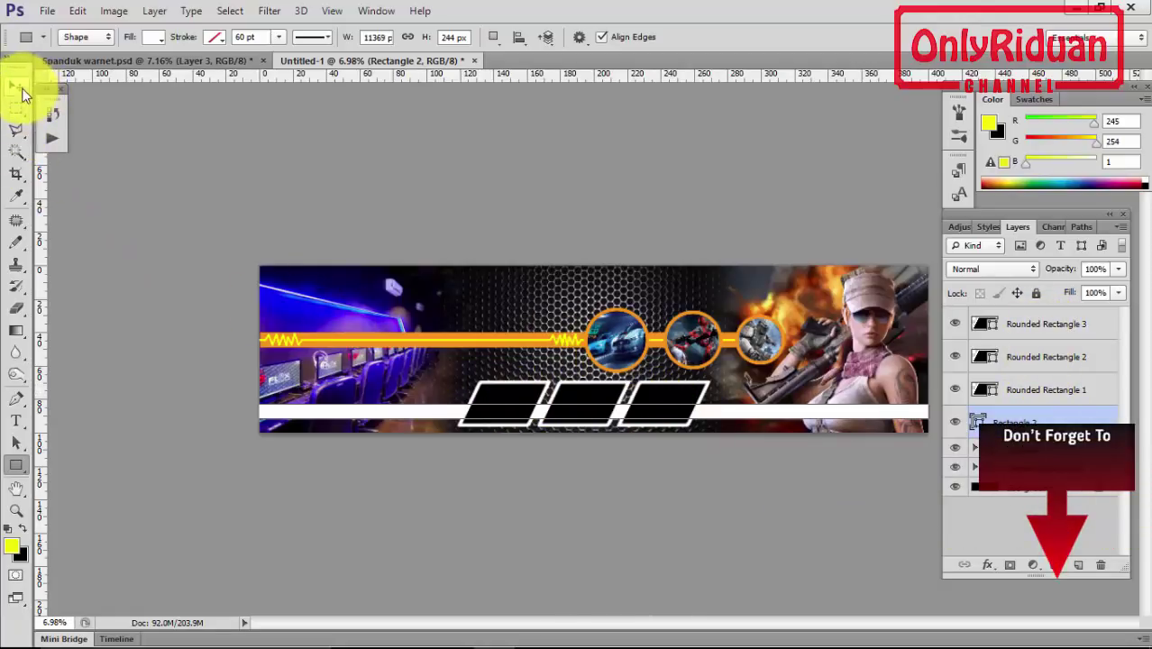
click(16, 86)
- Select the parallelogram and strip layers and glance at the Spanduk warnet reference
click(1036, 389)
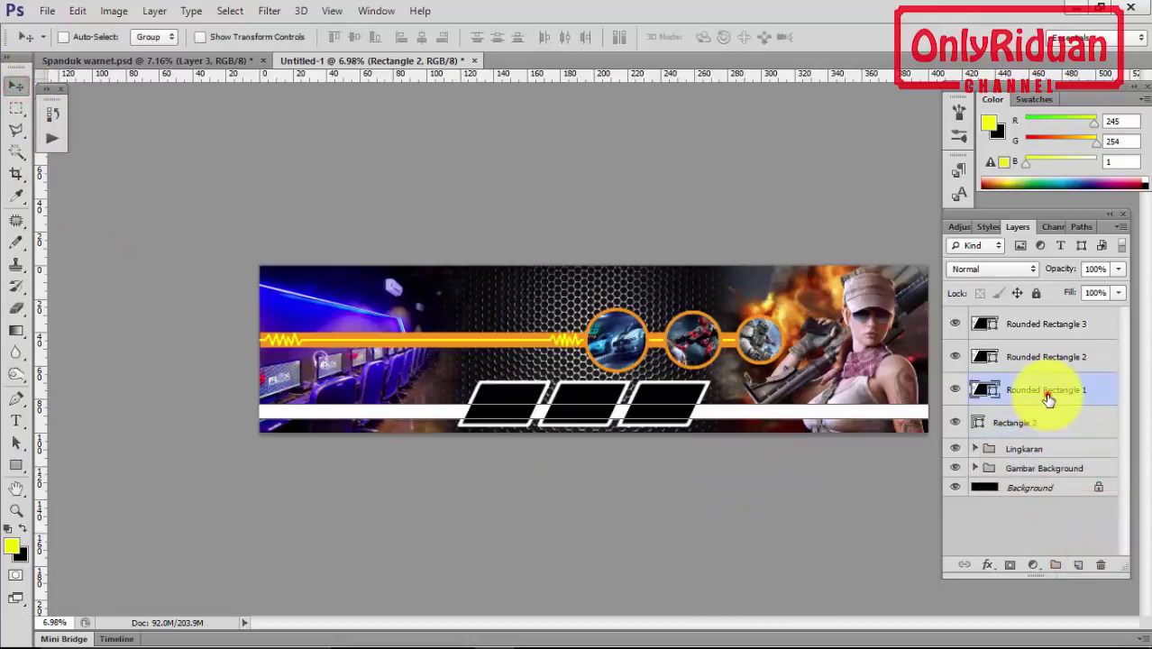
click(1024, 422)
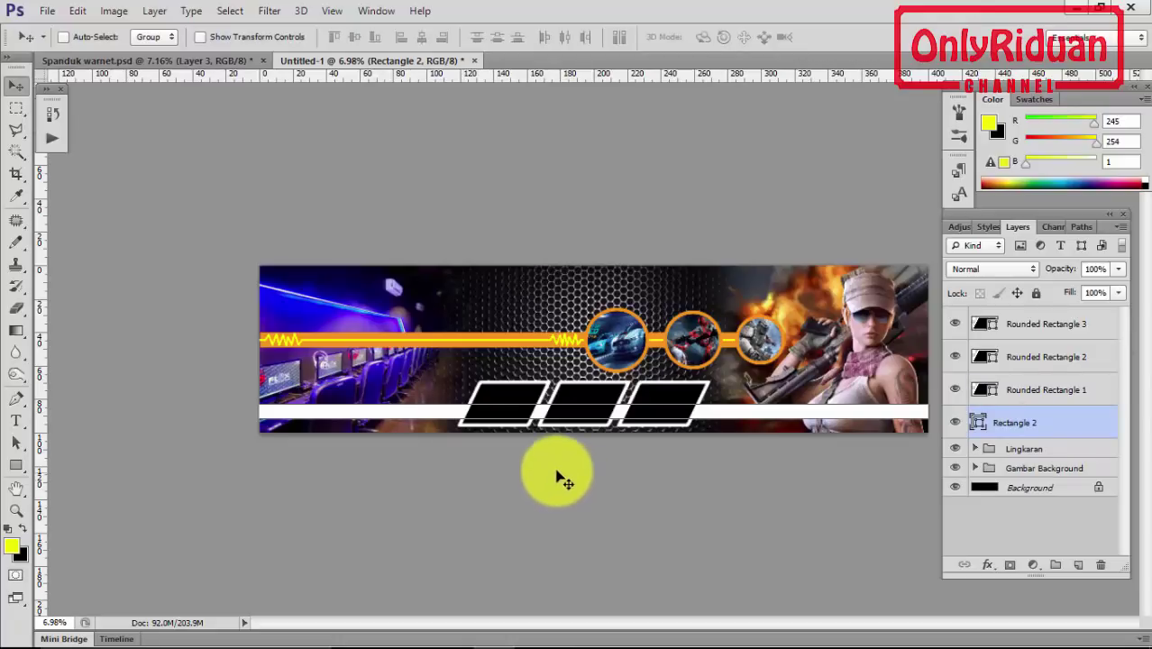
click(214, 70)
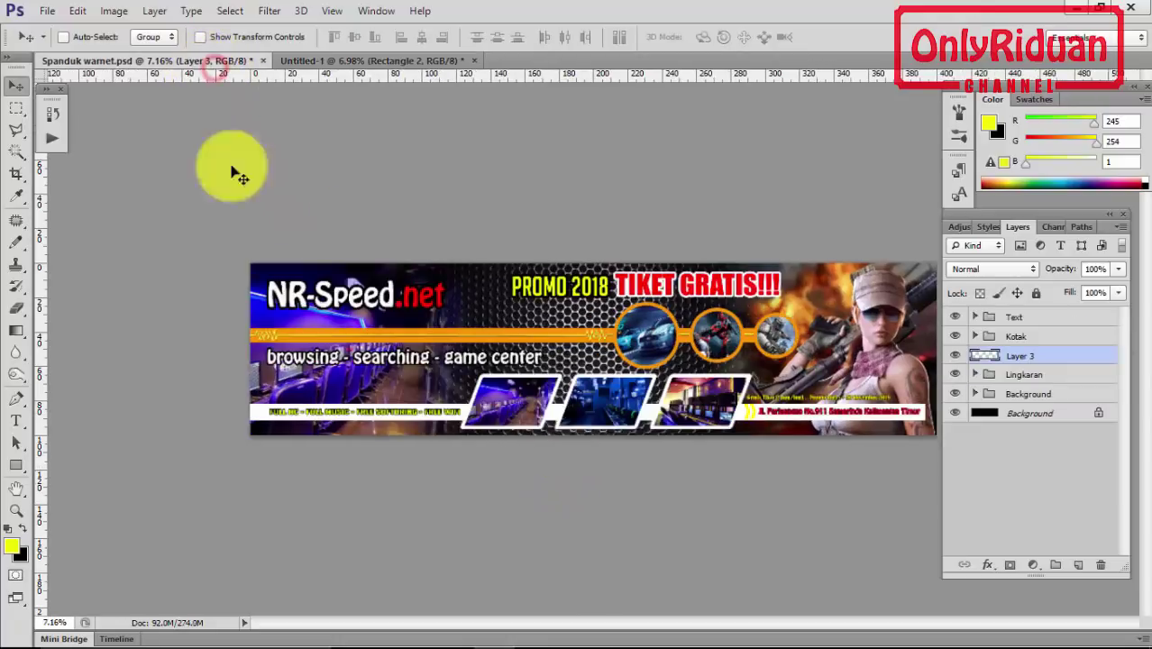
click(324, 61)
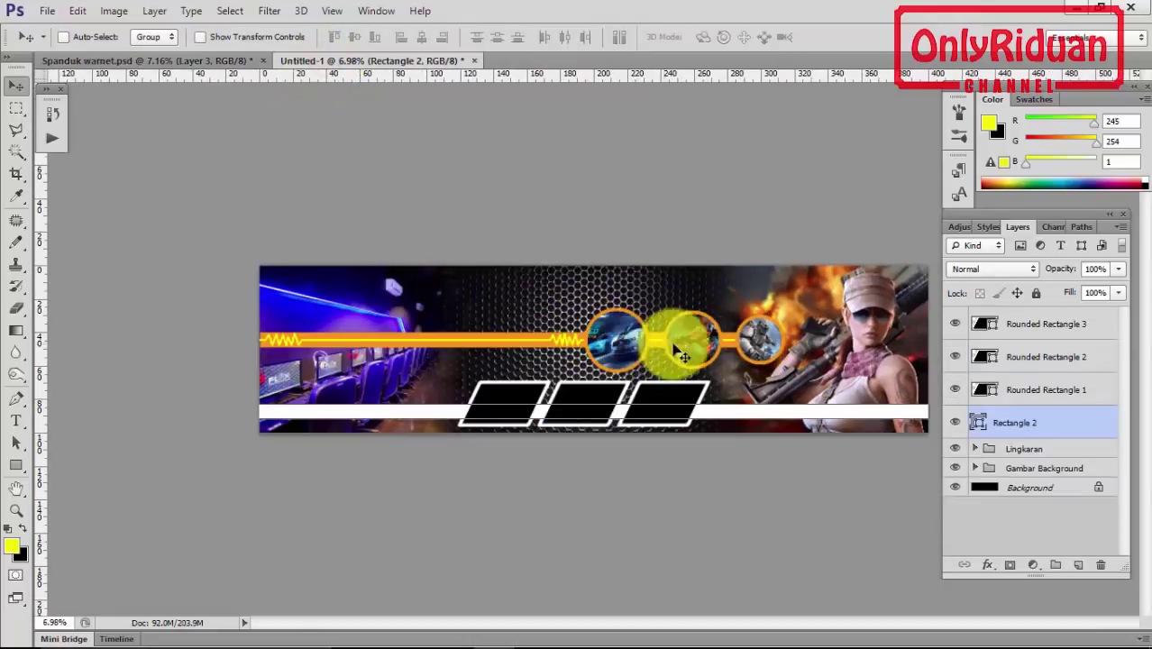
- Place the game center interior terbaik photo and move it over the first parallelogram
click(49, 12)
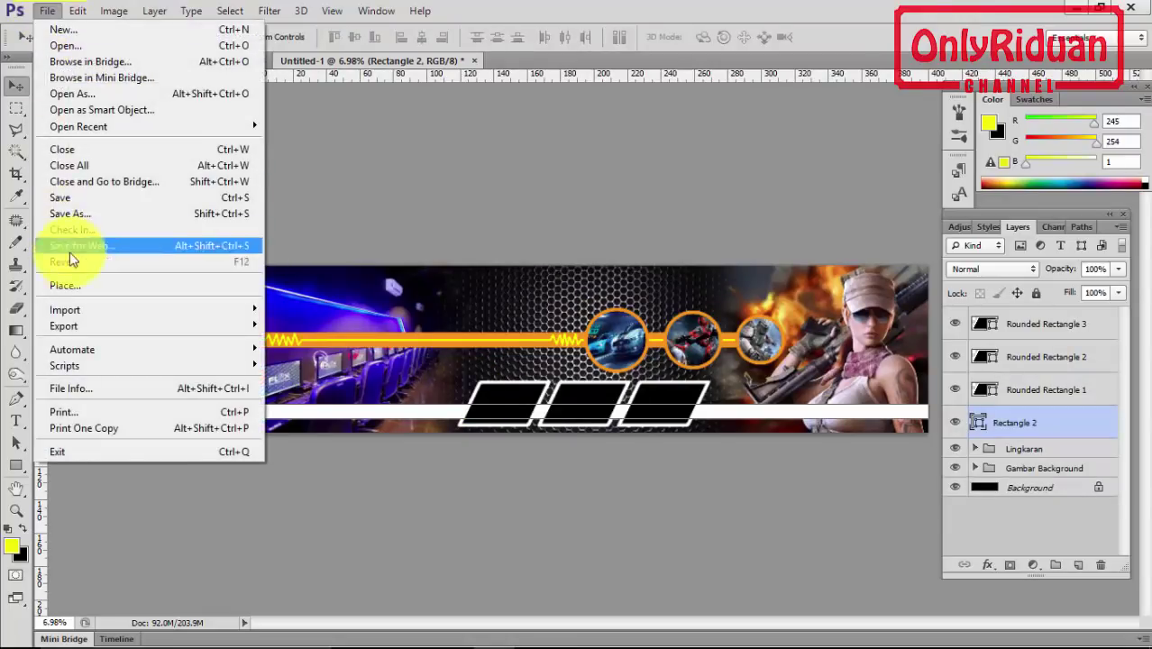
click(70, 284)
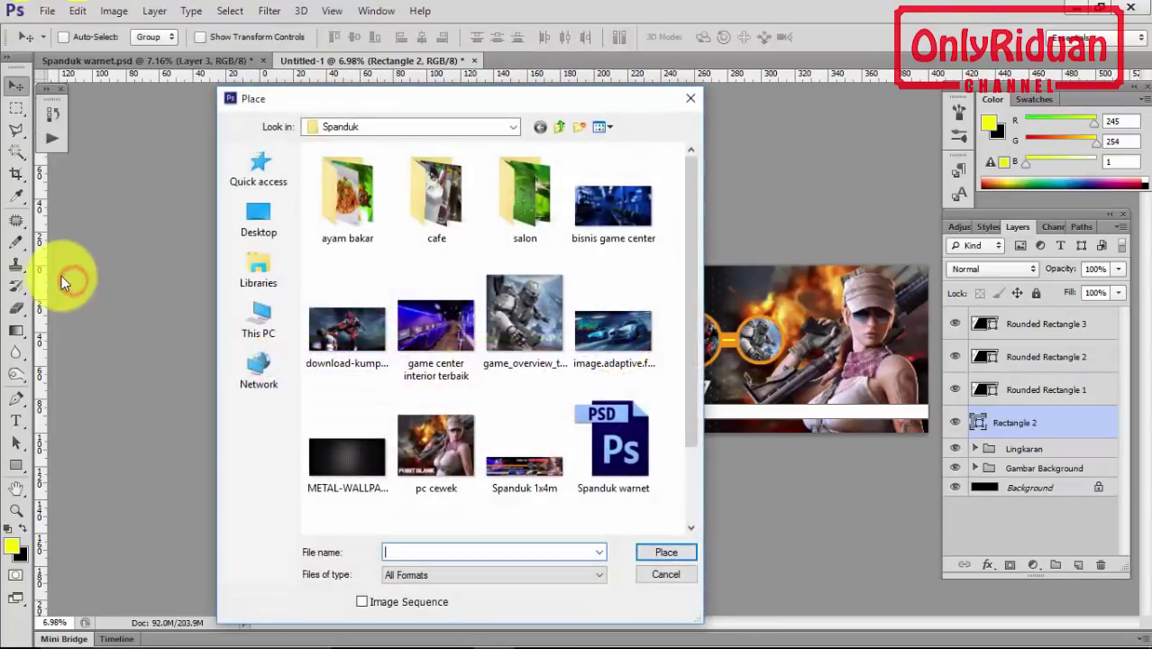
click(455, 365)
click(657, 552)
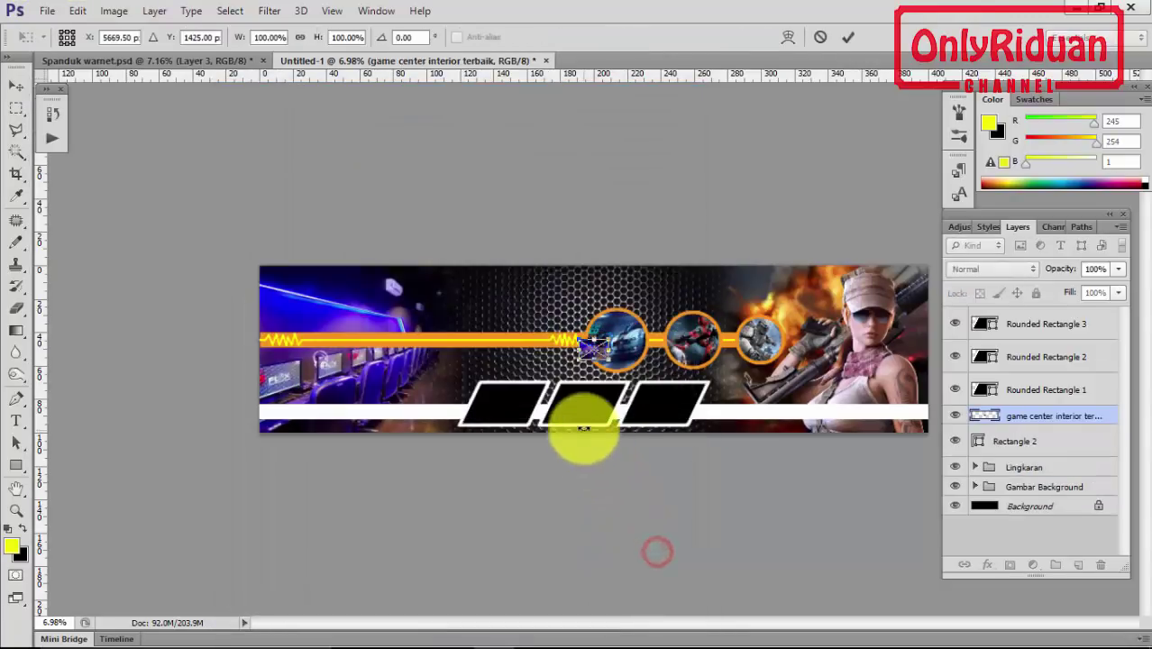
drag(601, 361, 611, 365)
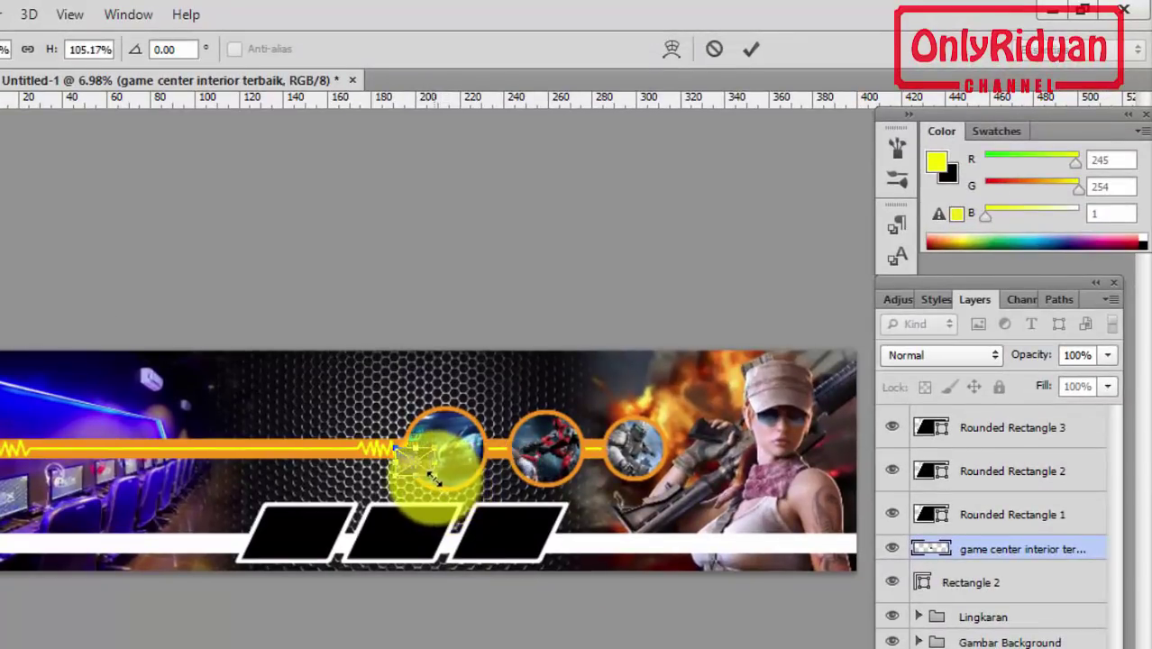
drag(433, 478, 516, 532)
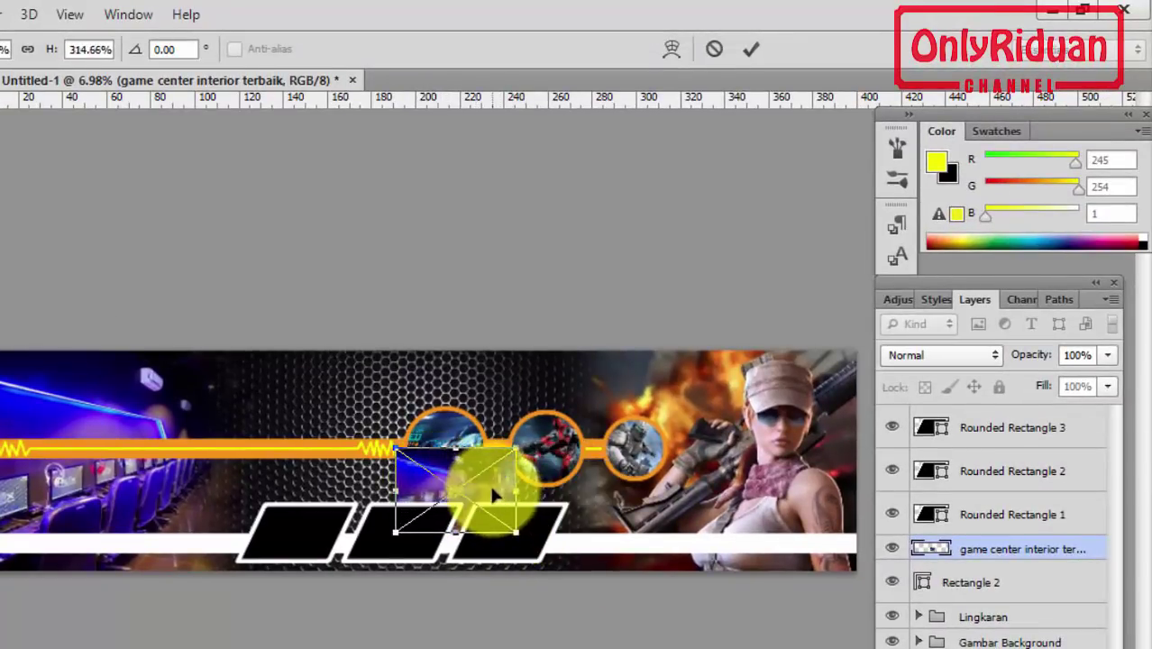
drag(494, 494, 342, 531)
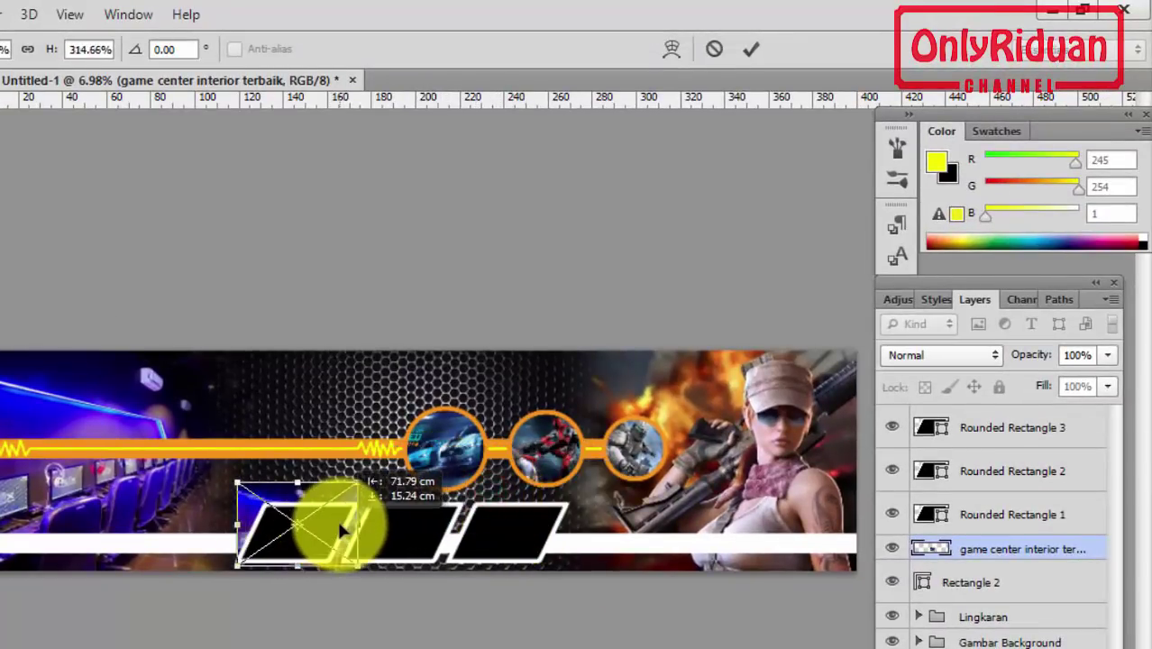
- Commit the photo's size and clip it into Rounded Rectangle 1
drag(238, 485, 297, 494)
click(752, 51)
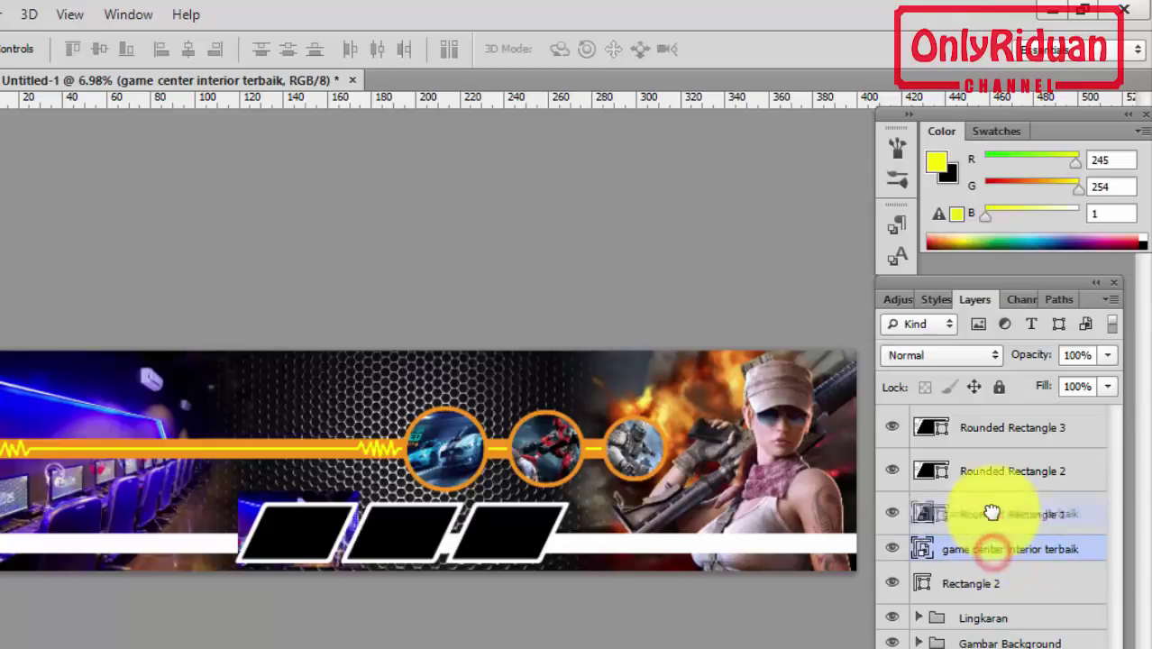
drag(992, 556, 998, 509)
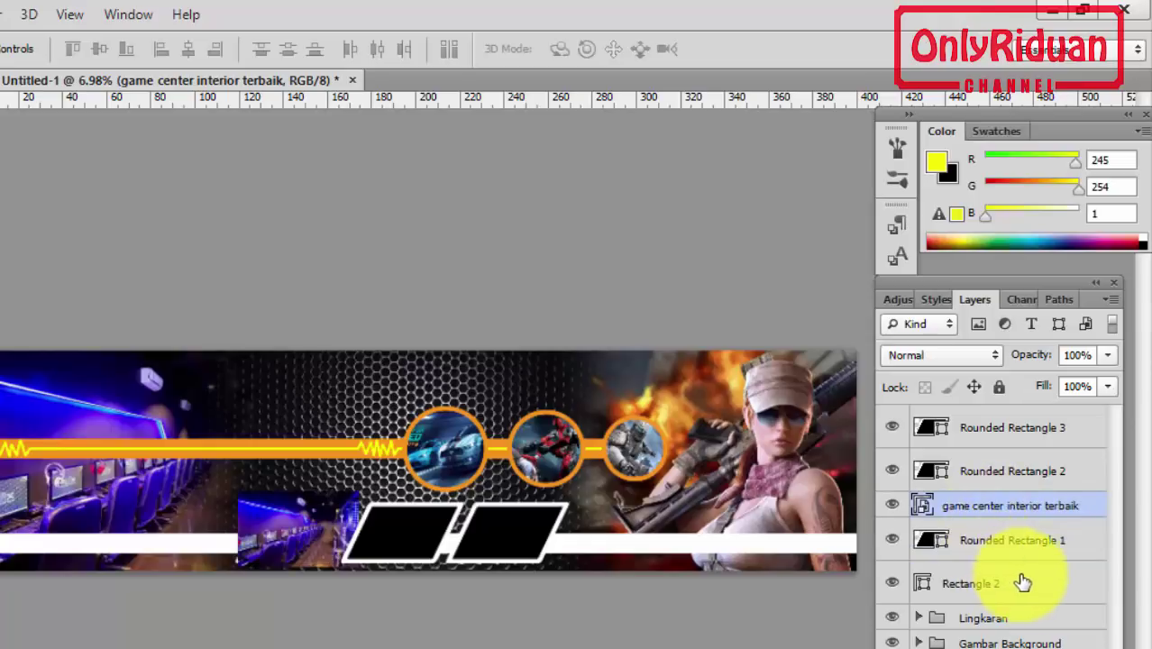
alt+click(937, 523)
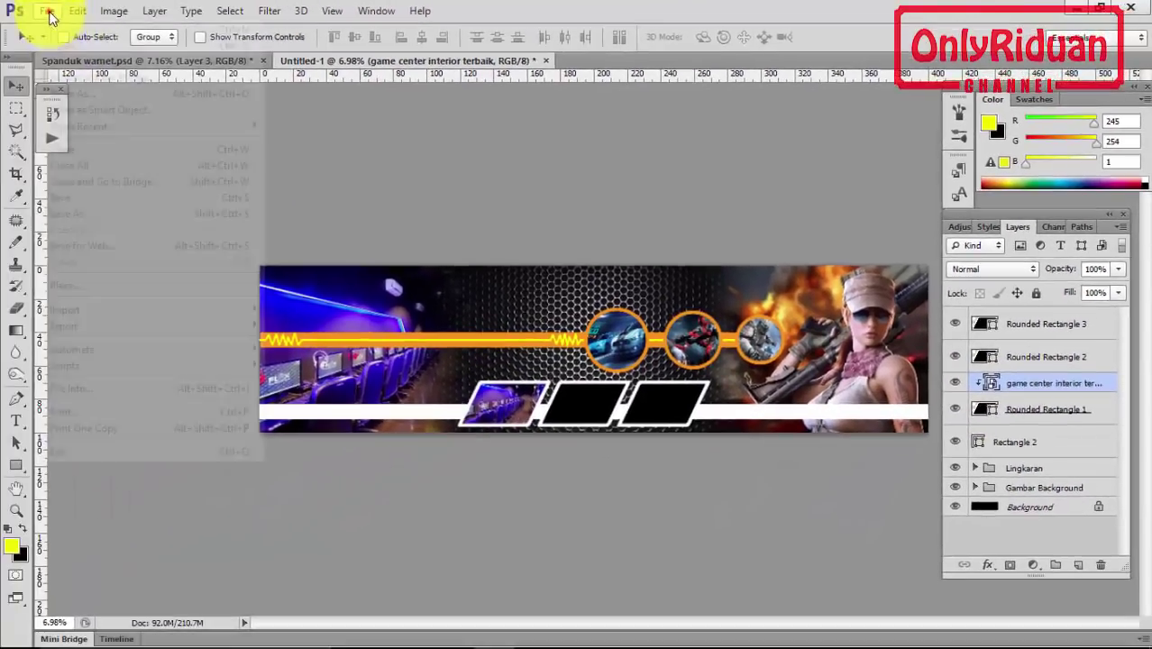
- Place the bisnis game center image and size it over the second parallelogram
click(47, 11)
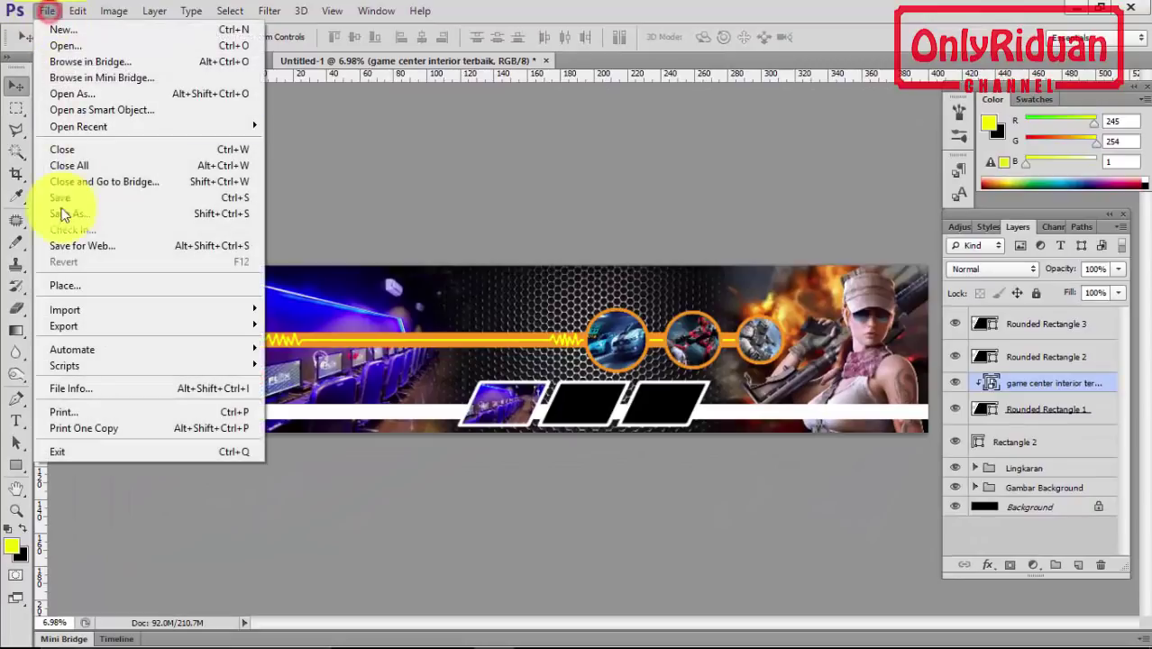
click(67, 286)
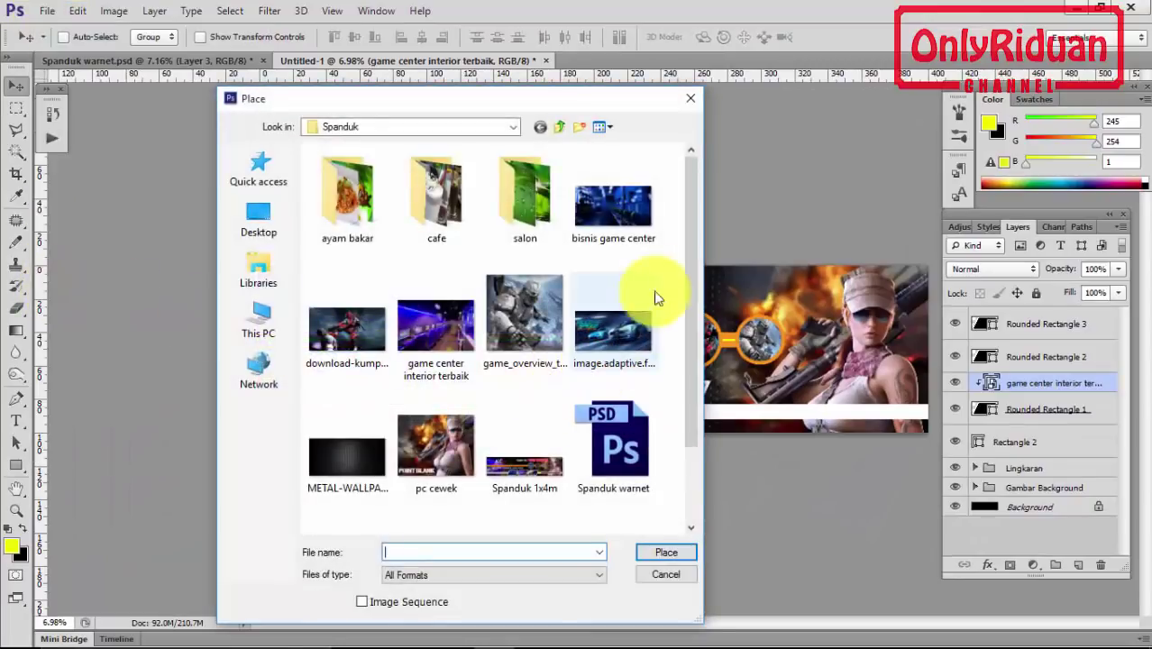
scroll(694, 227, down, 1)
click(620, 183)
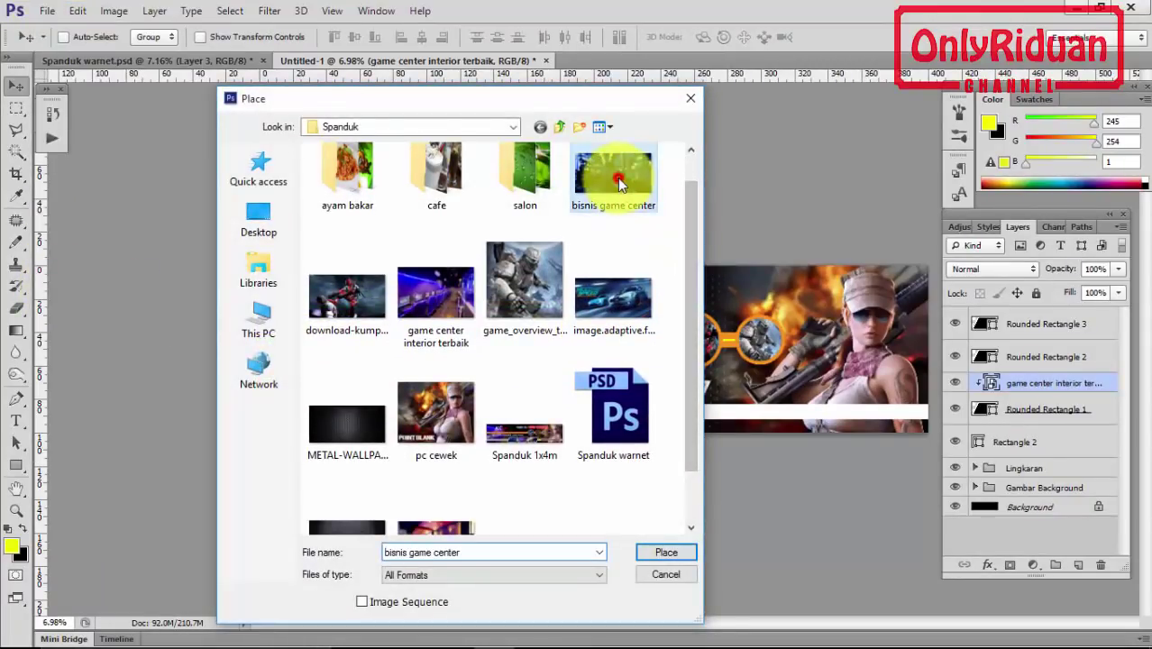
click(664, 553)
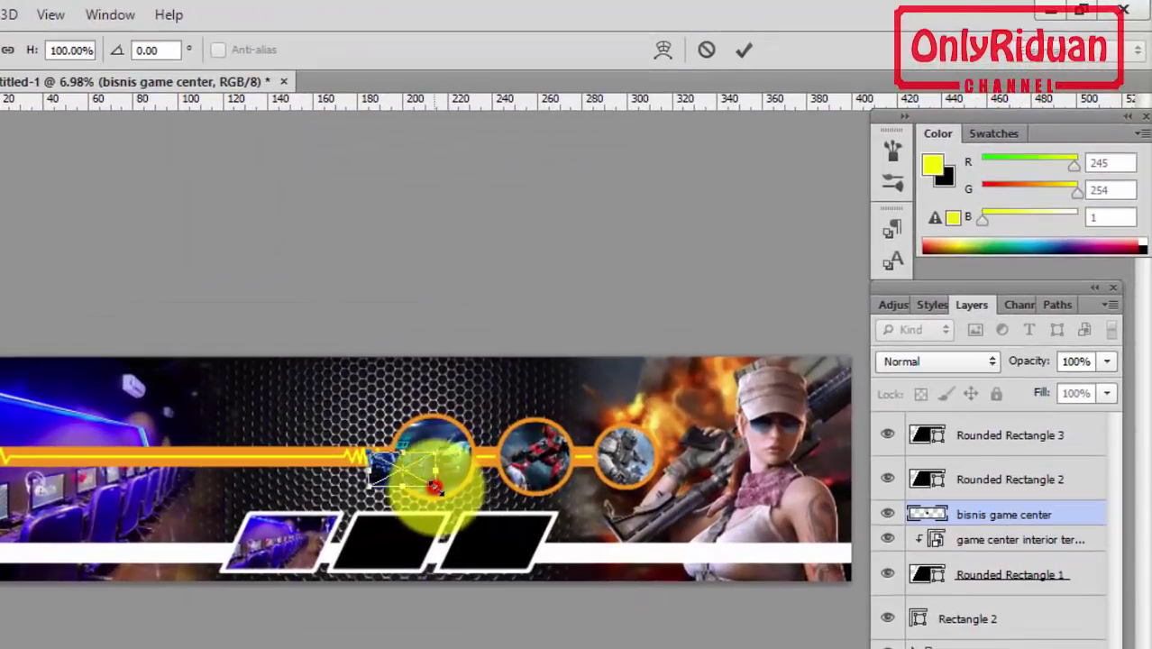
mouse_move(434, 487)
mouse_down()
mouse_move(474, 476)
mouse_move(434, 545)
mouse_move(450, 533)
mouse_up()
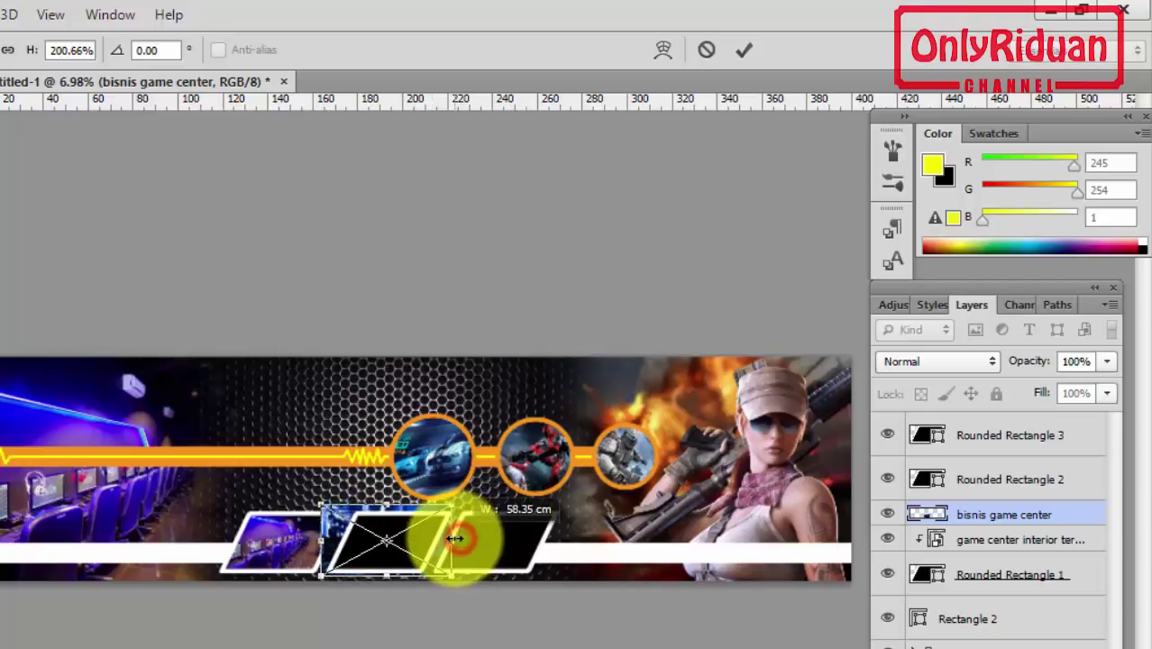
drag(330, 541, 333, 540)
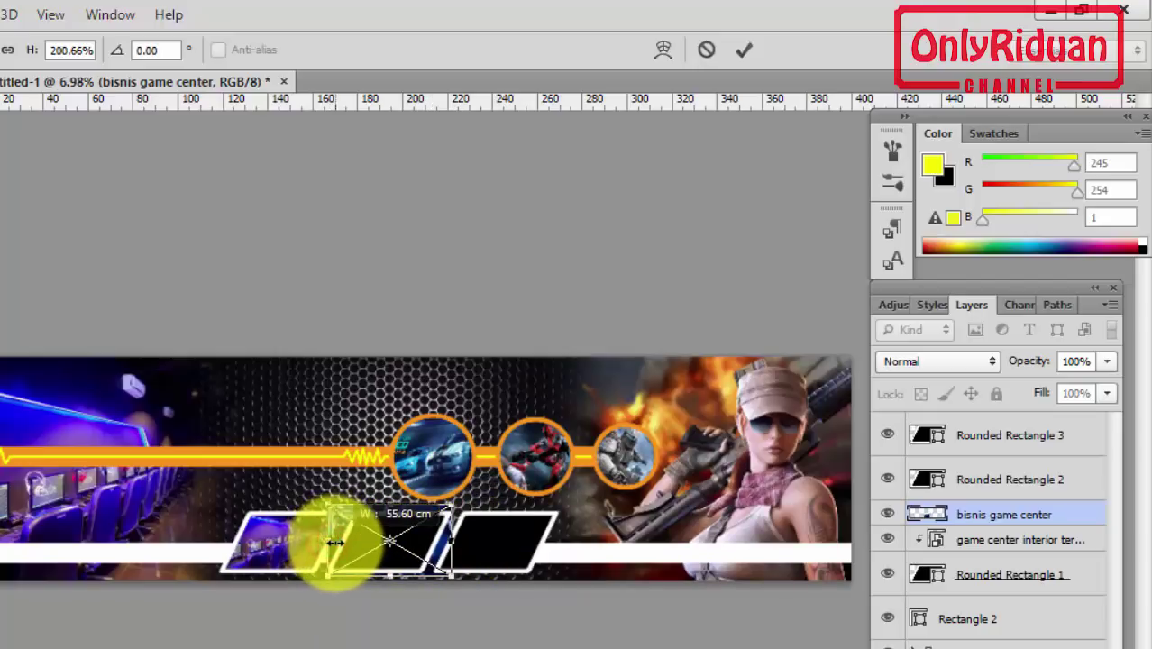
click(741, 51)
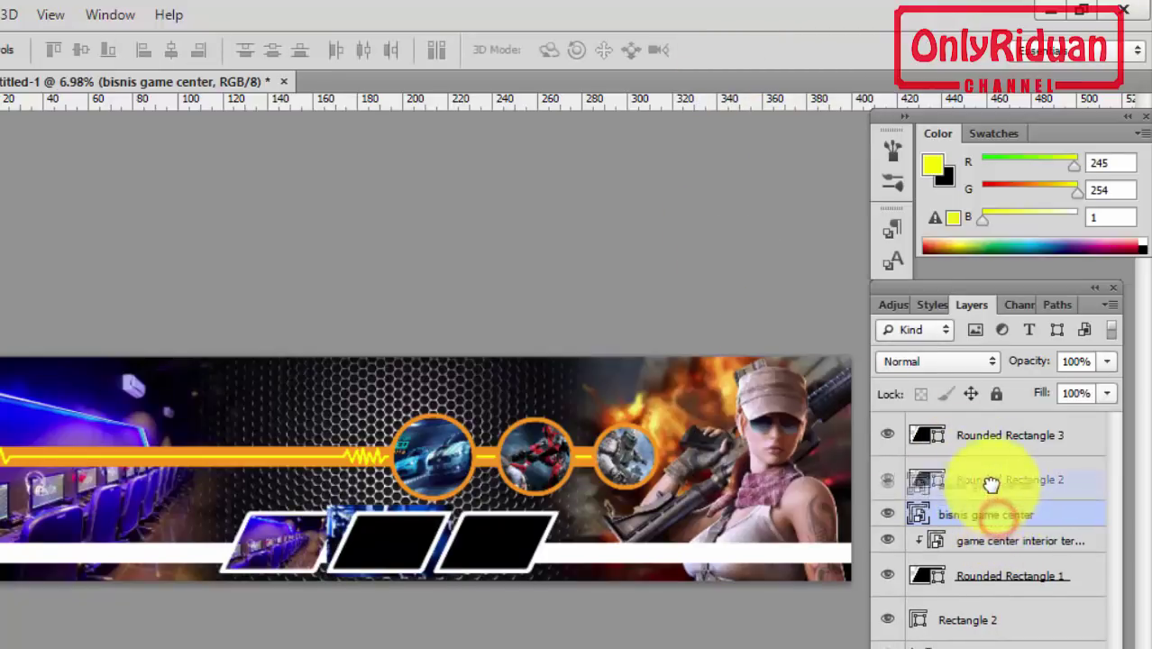
- Move the bisnis game center layer above Rounded Rectangle 2 and clip it
drag(997, 523, 971, 461)
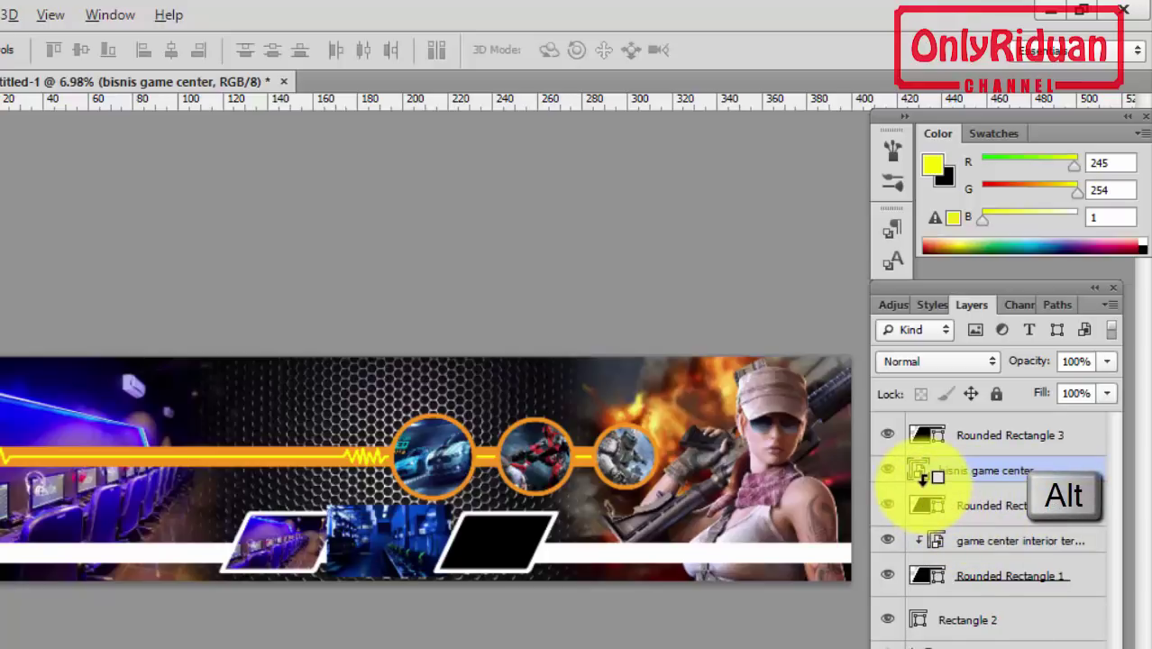
alt+click(926, 480)
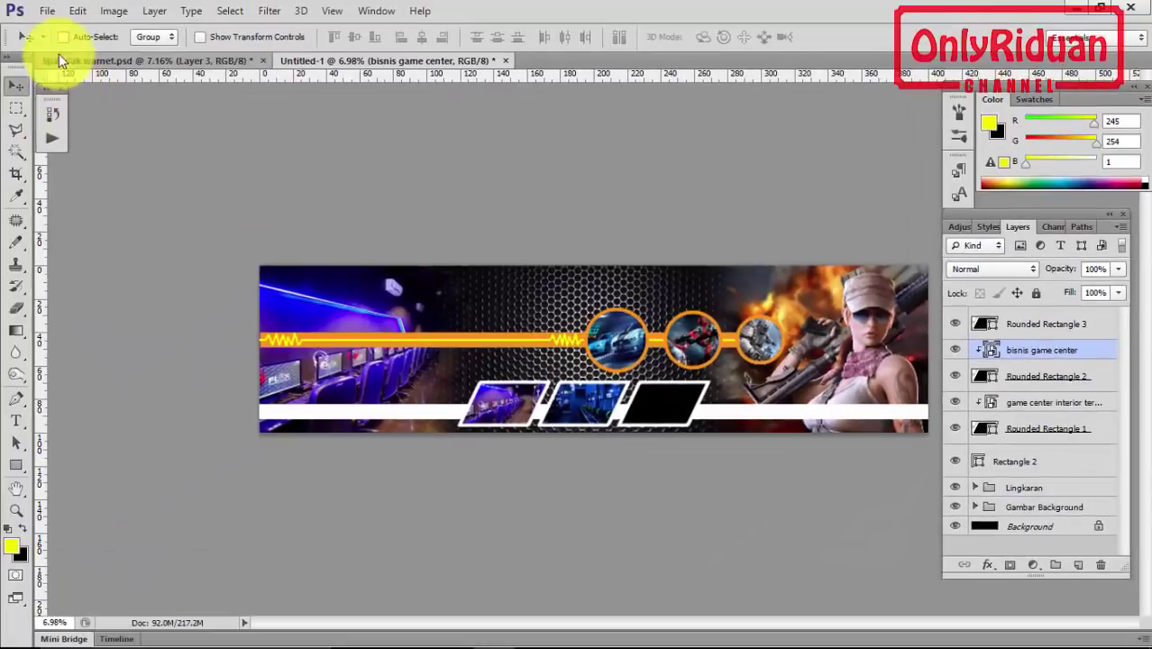
click(47, 11)
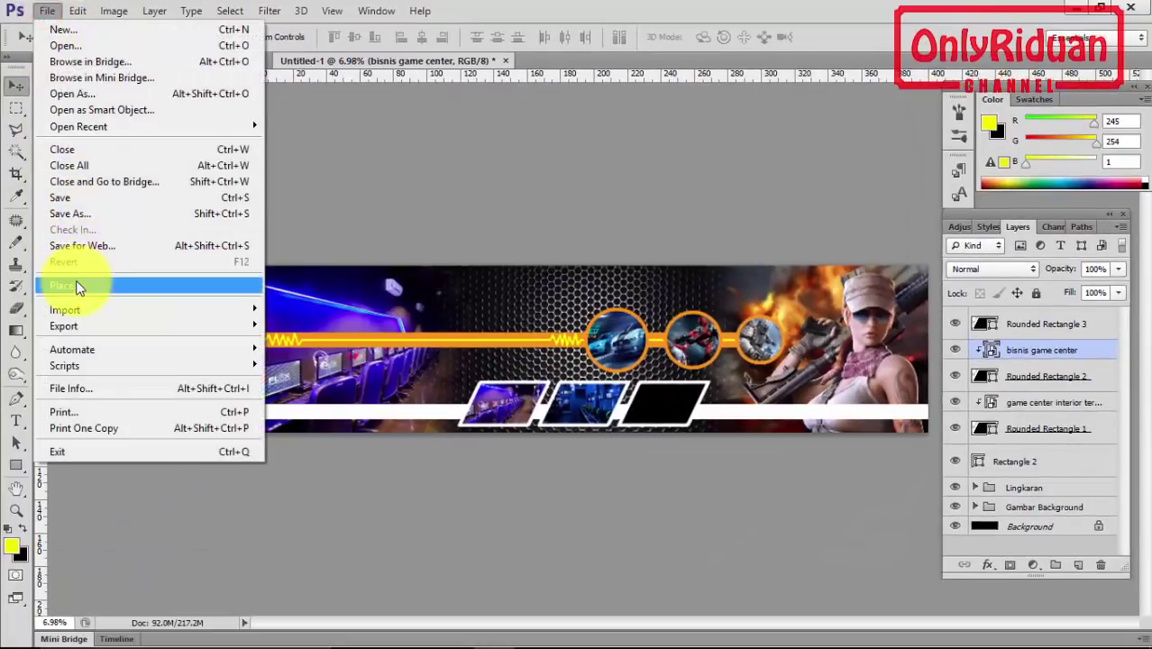
- Place the warnet-cyberindo-indonesia photo and size it over the third parallelogram
click(79, 283)
drag(689, 267, 694, 374)
click(464, 482)
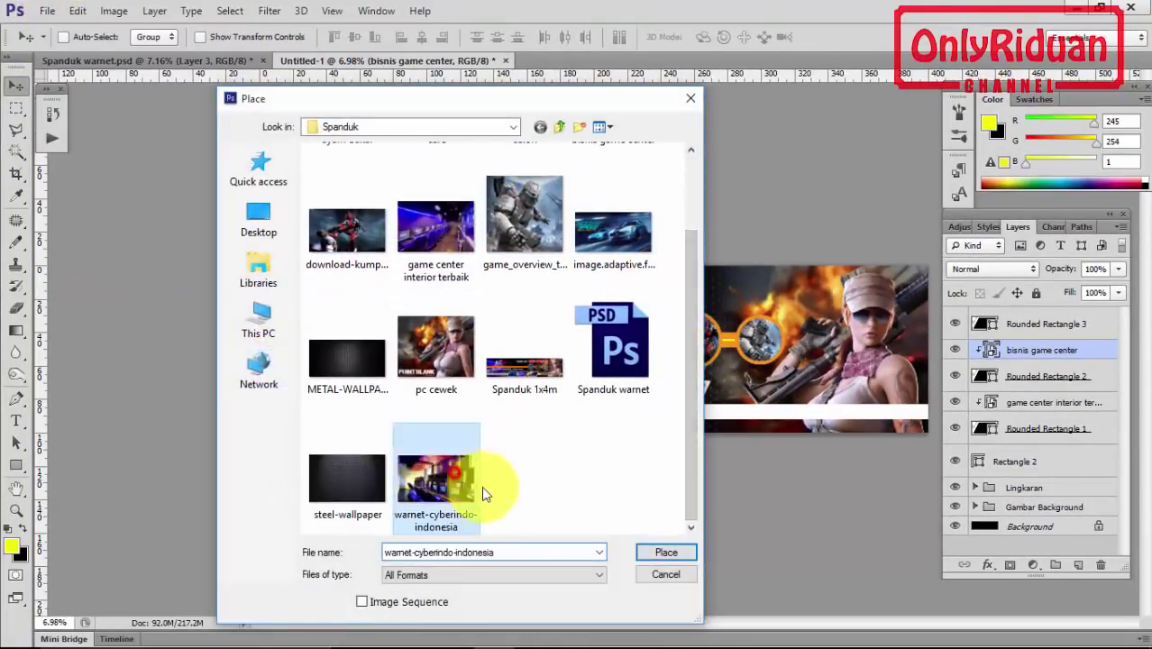
click(647, 552)
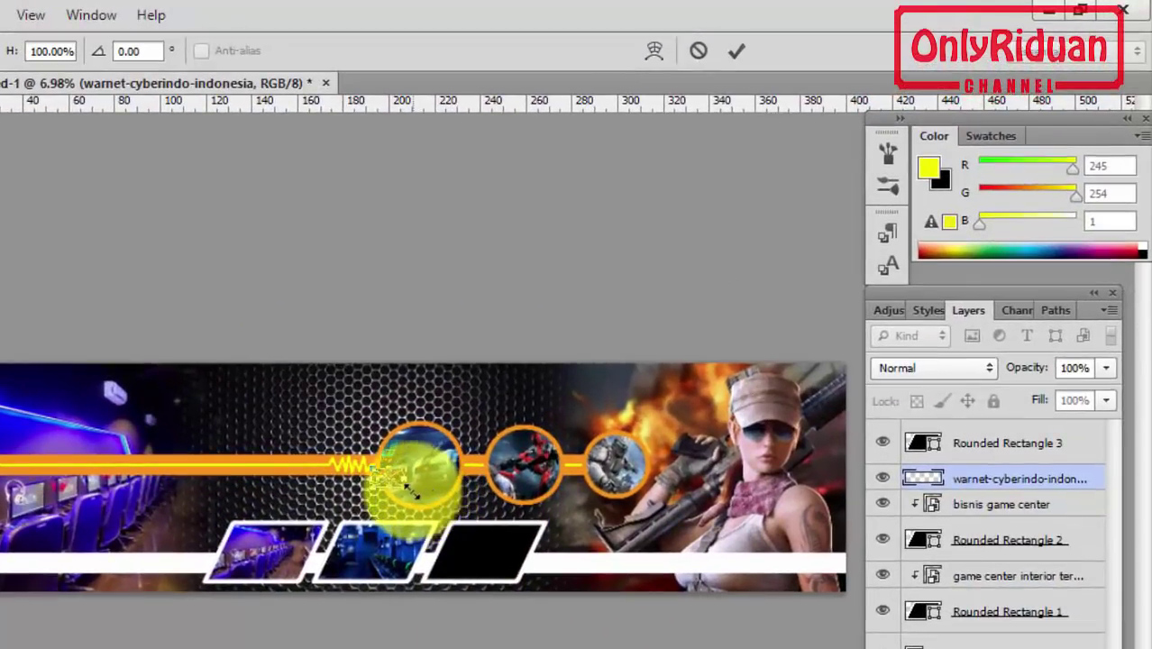
drag(429, 508, 492, 516)
mouse_move(428, 480)
mouse_down()
mouse_move(487, 540)
mouse_move(546, 552)
mouse_move(549, 512)
mouse_up()
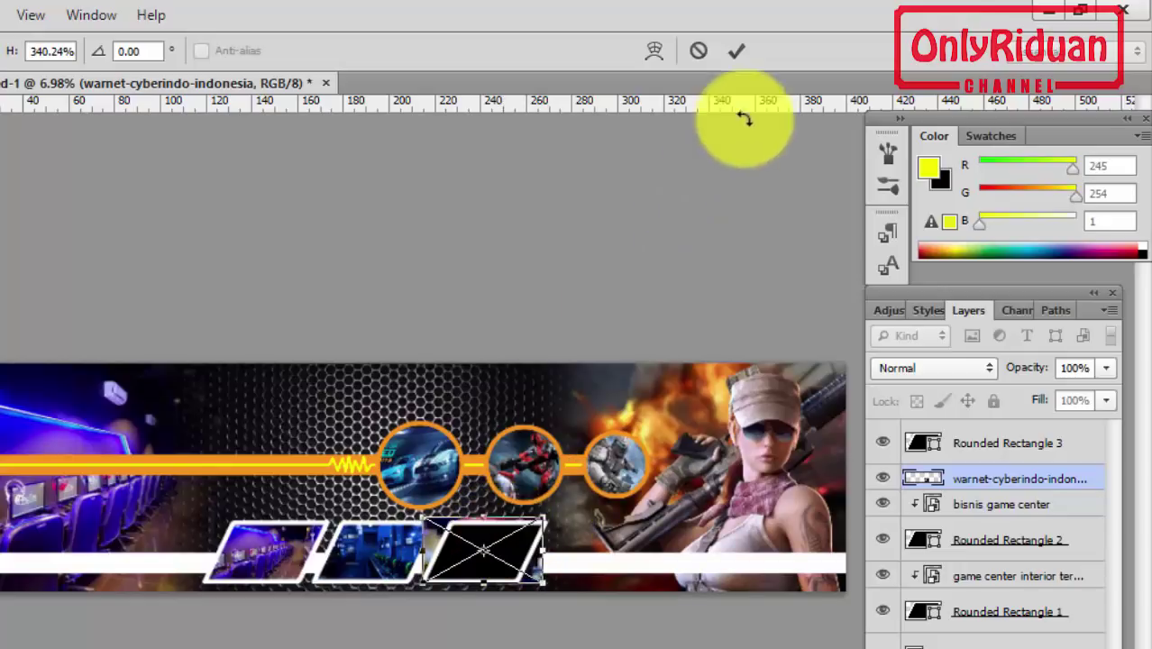
click(736, 50)
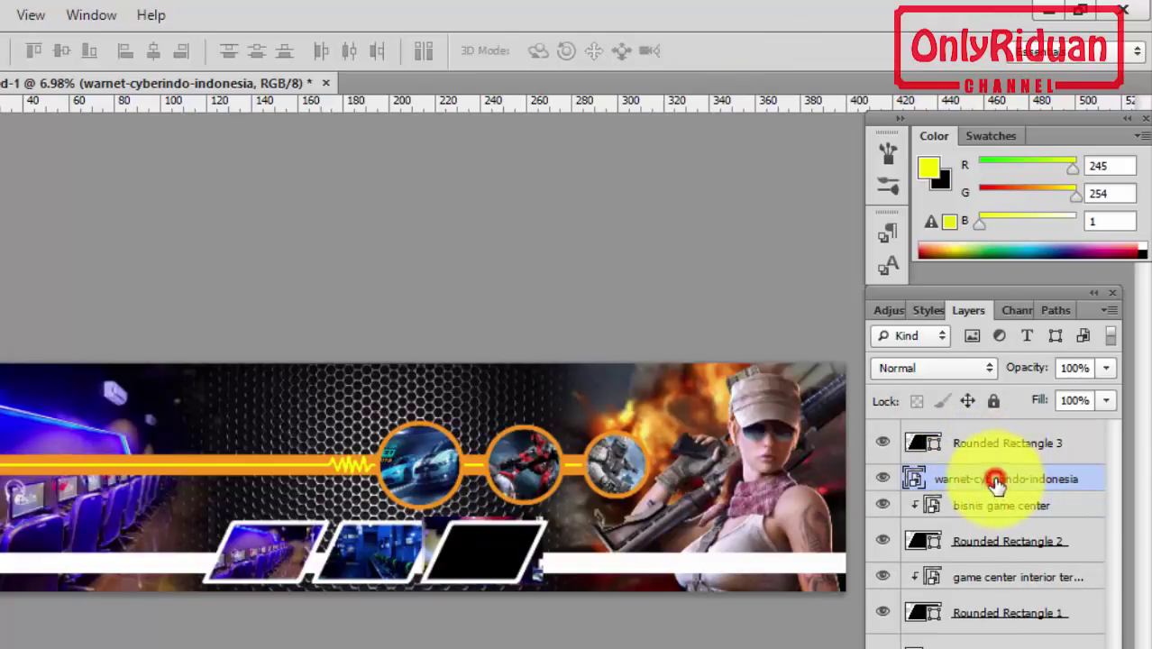
- Clip the warnet photo into Rounded Rectangle 3, then view the Spanduk warnet reference
drag(996, 480, 1005, 435)
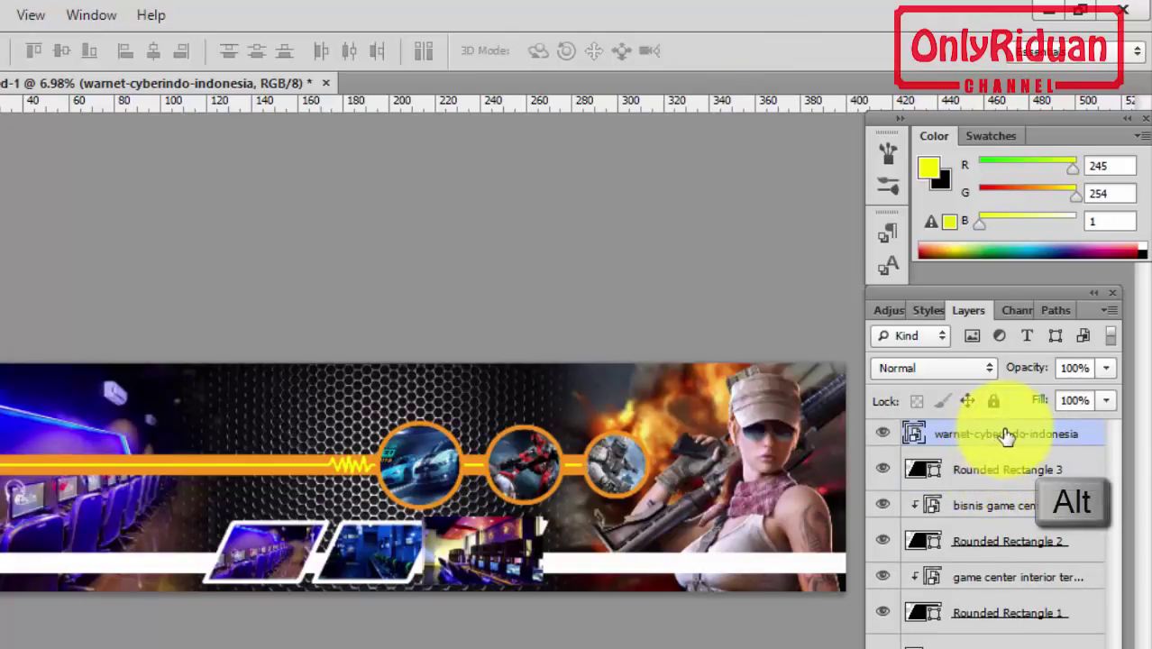
alt+click(917, 442)
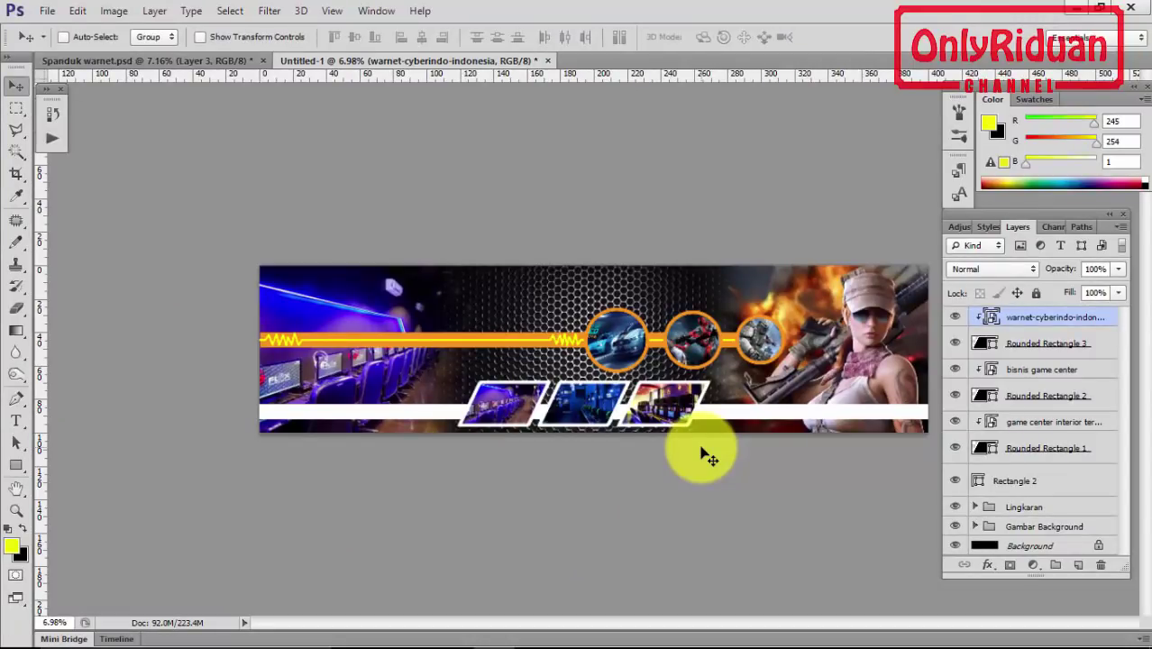
click(173, 60)
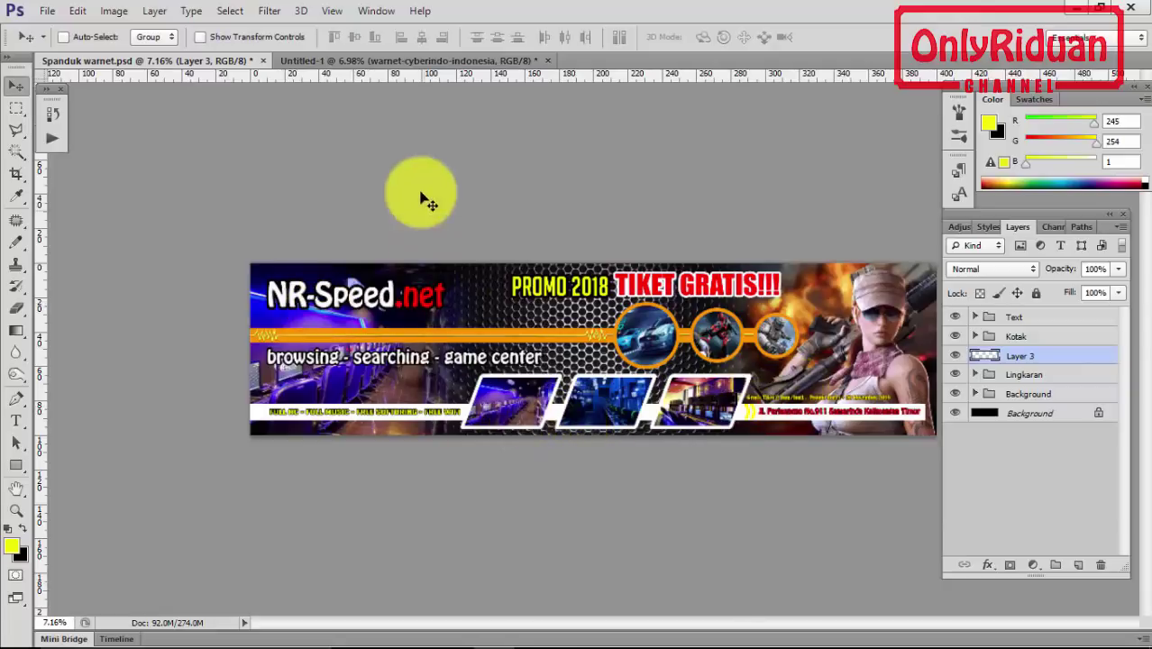
- In Untitled-1, move the warnet photo layer through Rectangle 2 into a new collapsed group 'Kotak'
click(385, 58)
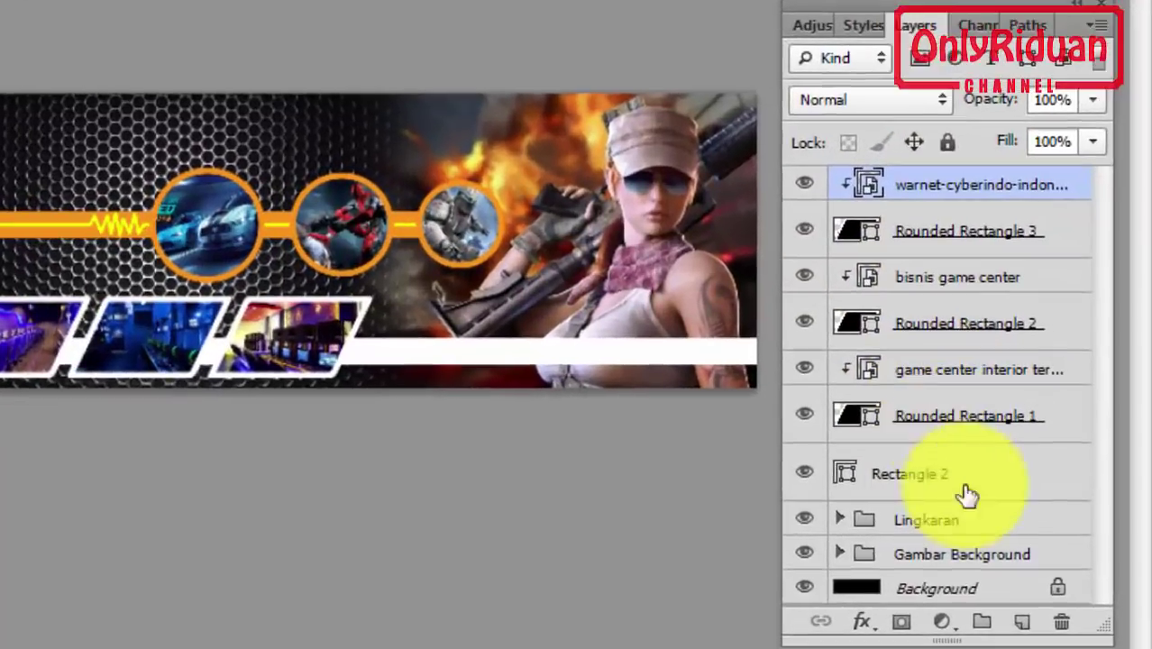
click(983, 624)
text(Kotak)
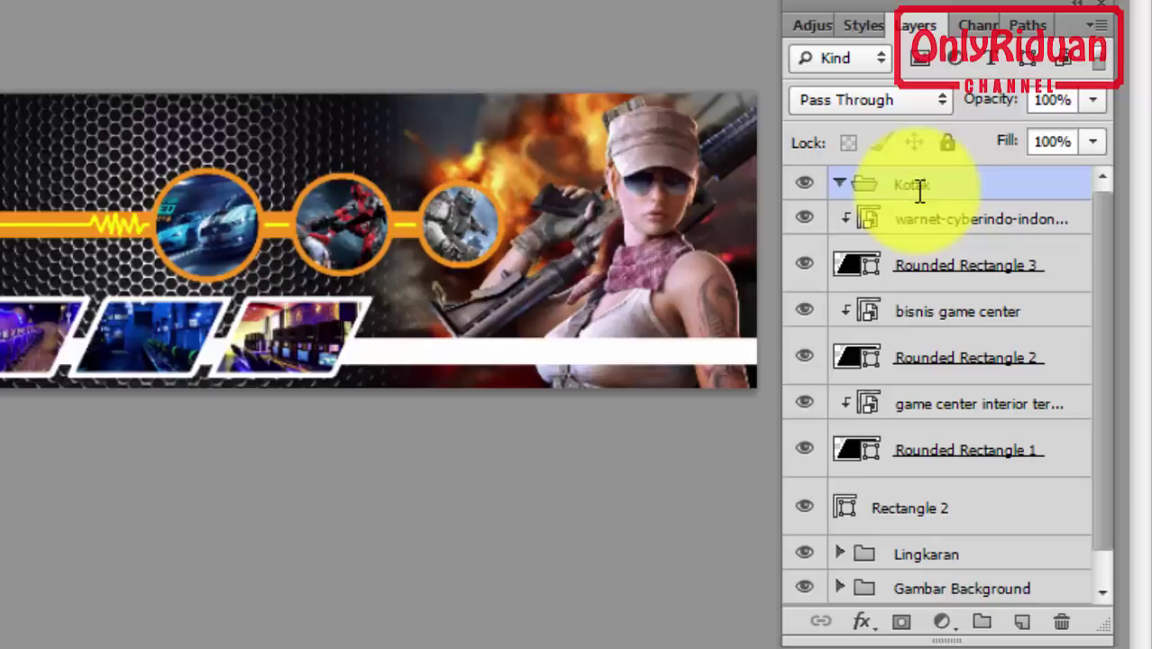
click(921, 221)
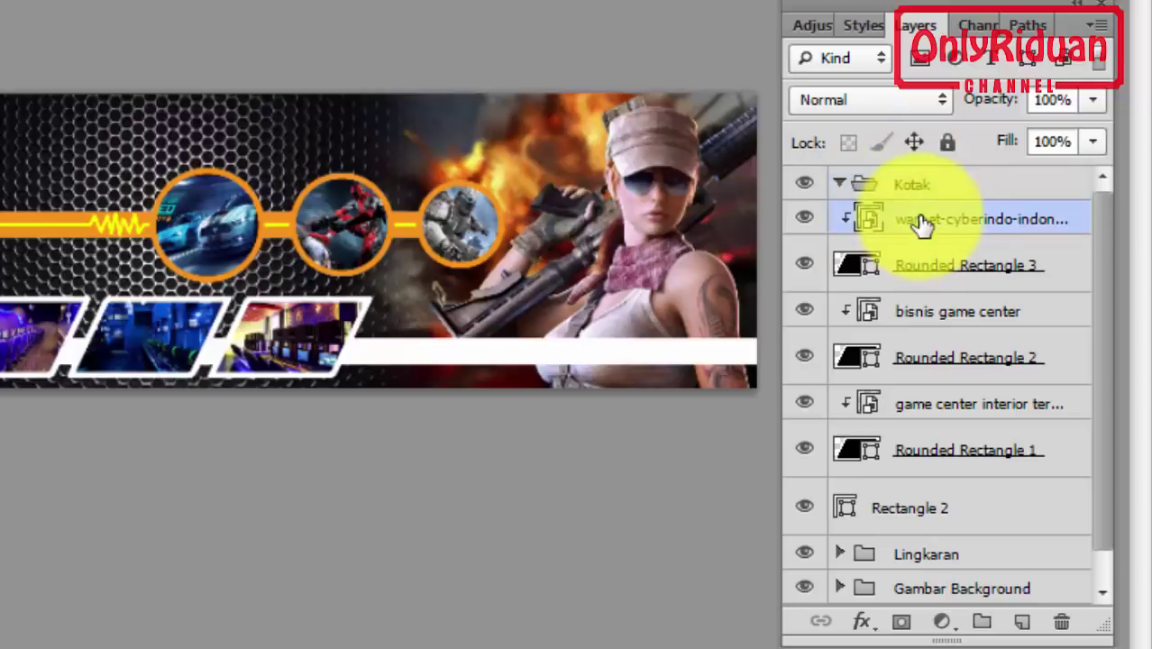
shift+click(908, 507)
drag(930, 232, 854, 200)
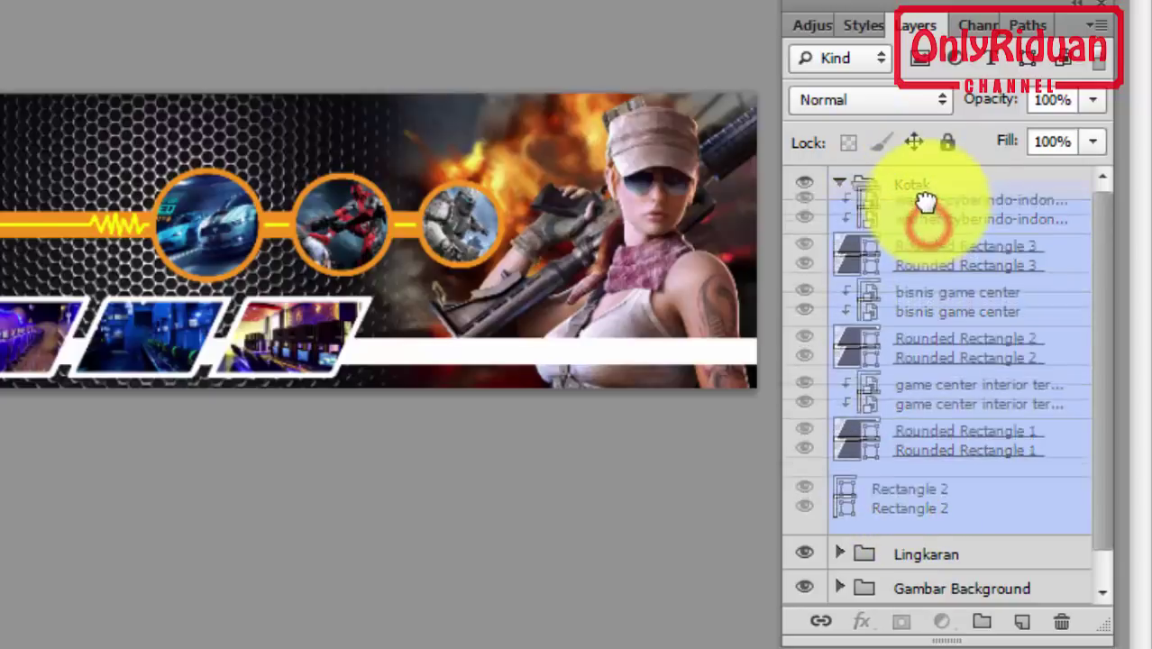
click(840, 184)
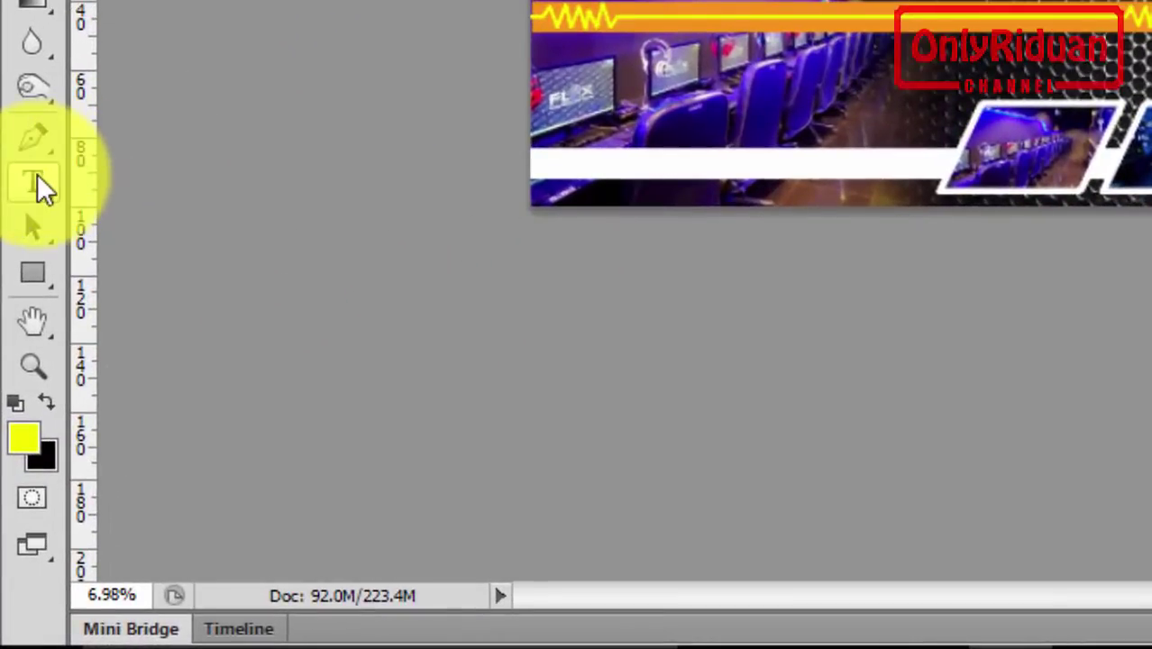
- Add horizontal text 'NR-SPEED.NET' at the banner's top-left
right_click(35, 174)
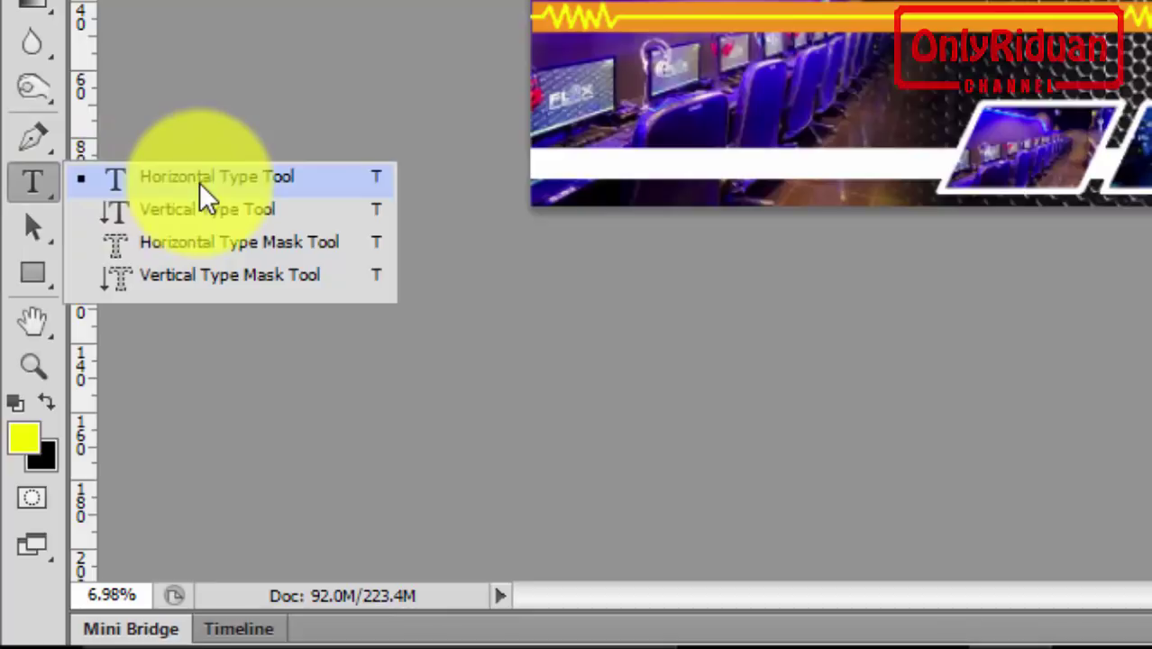
click(200, 178)
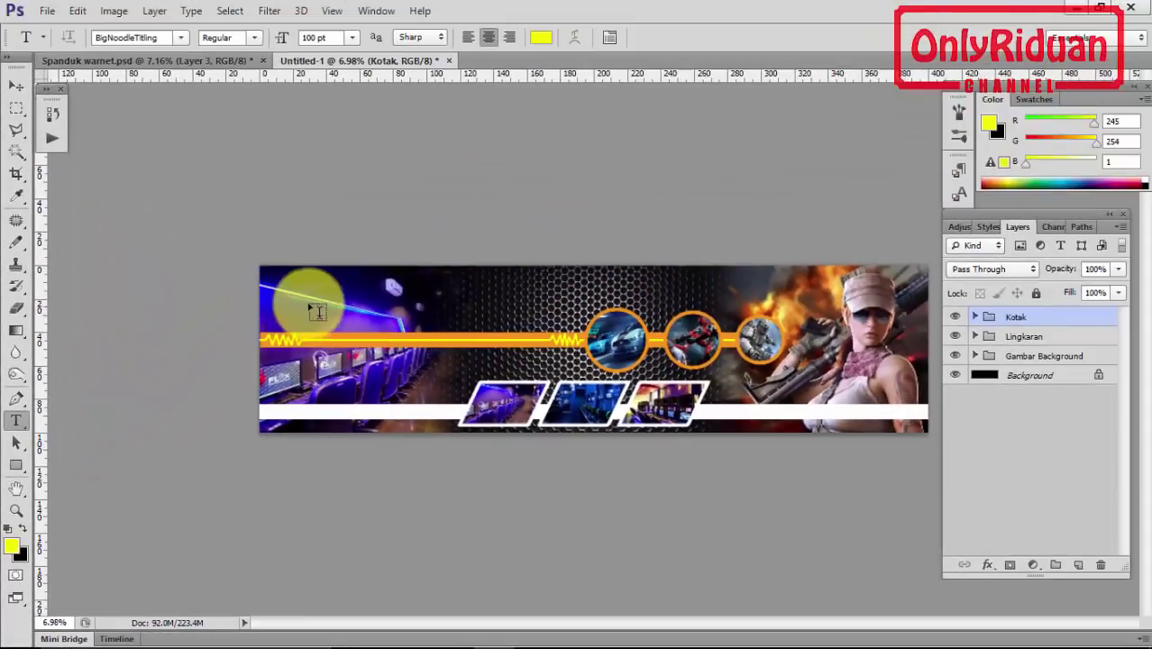
click(315, 298)
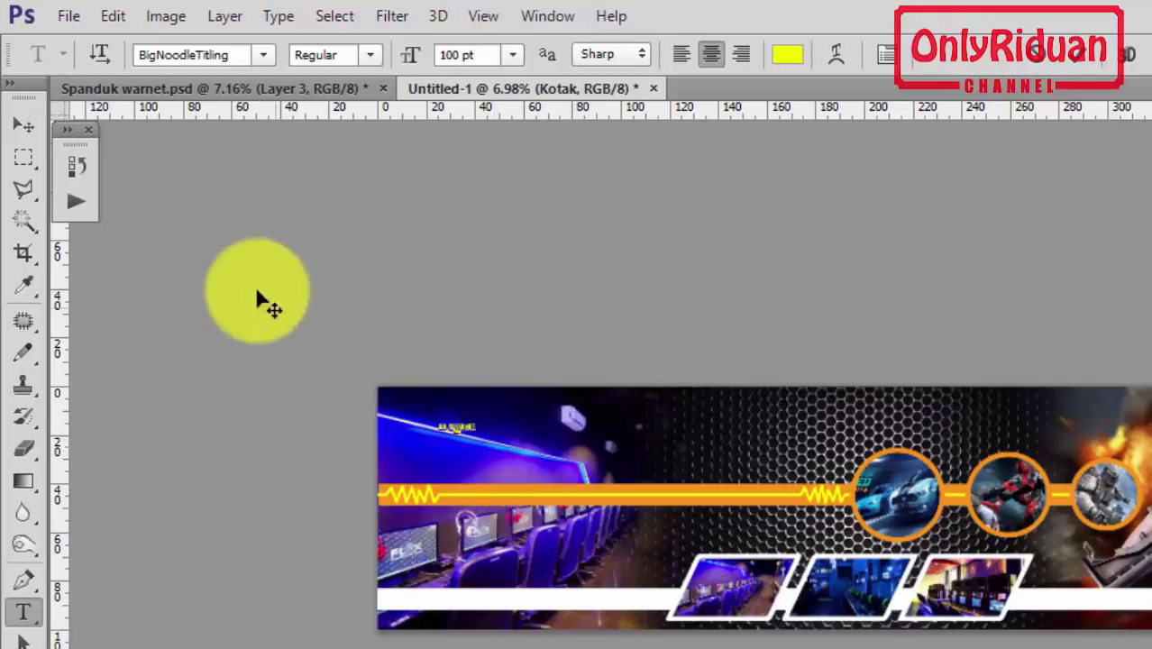
- Scale the NR-SPEED.NET title up about 500% and nudge it up-left
click(23, 127)
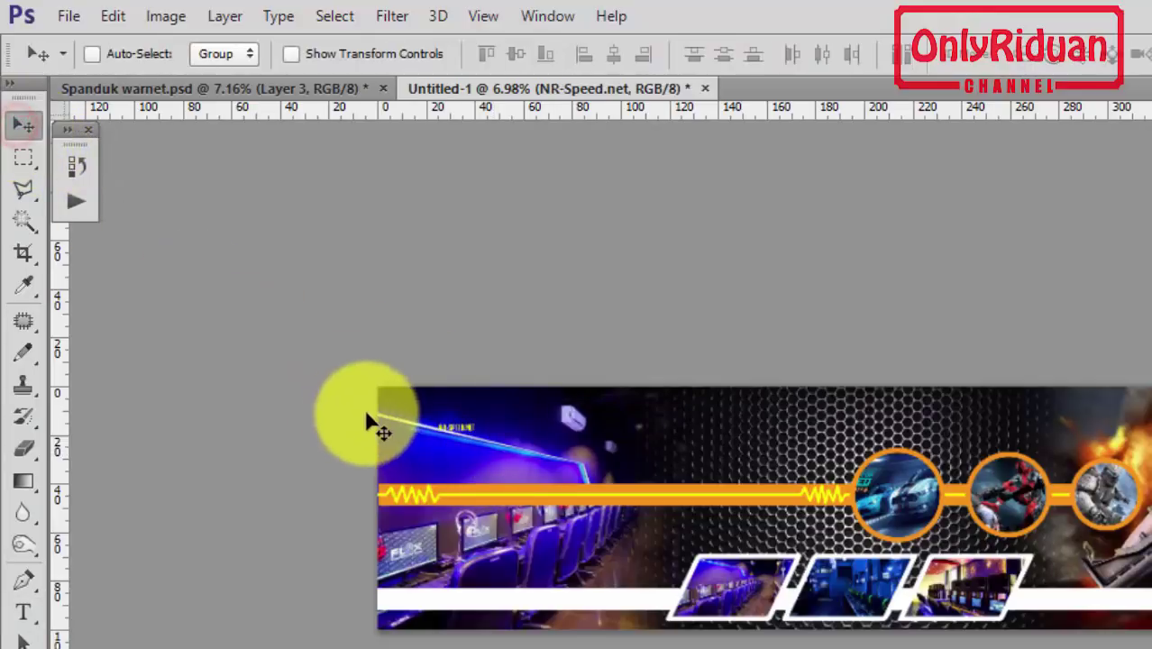
click(292, 54)
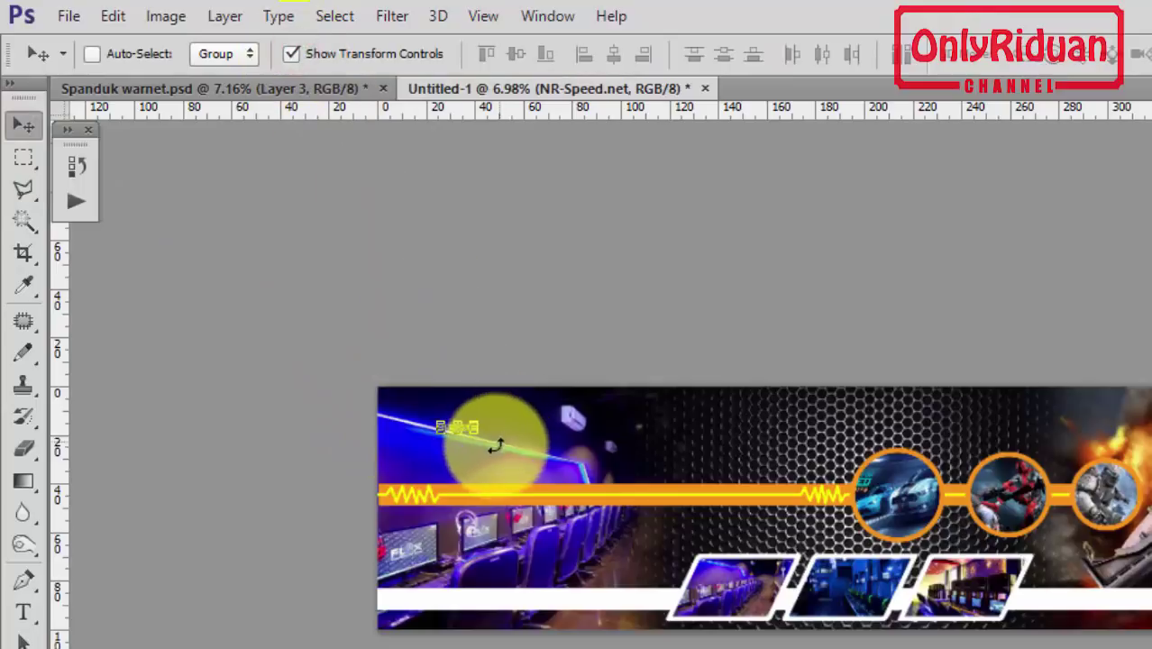
drag(475, 432, 622, 466)
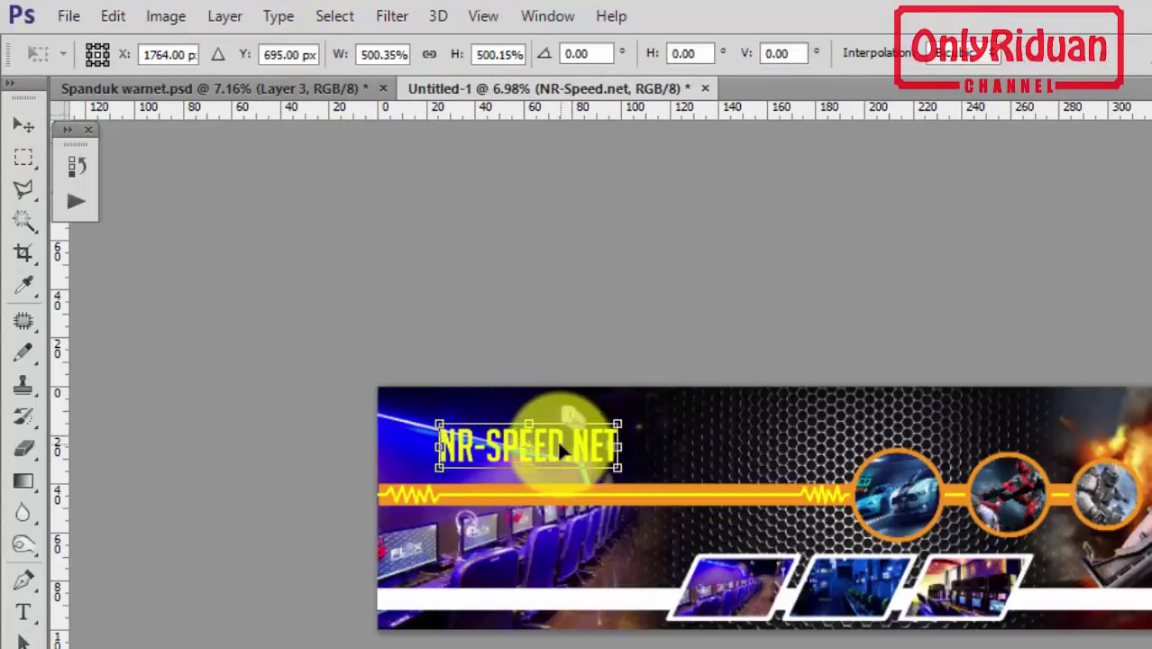
drag(556, 441, 558, 430)
- Apply the title's scaling and select all of the NR-SPEED.NET text
key(Return)
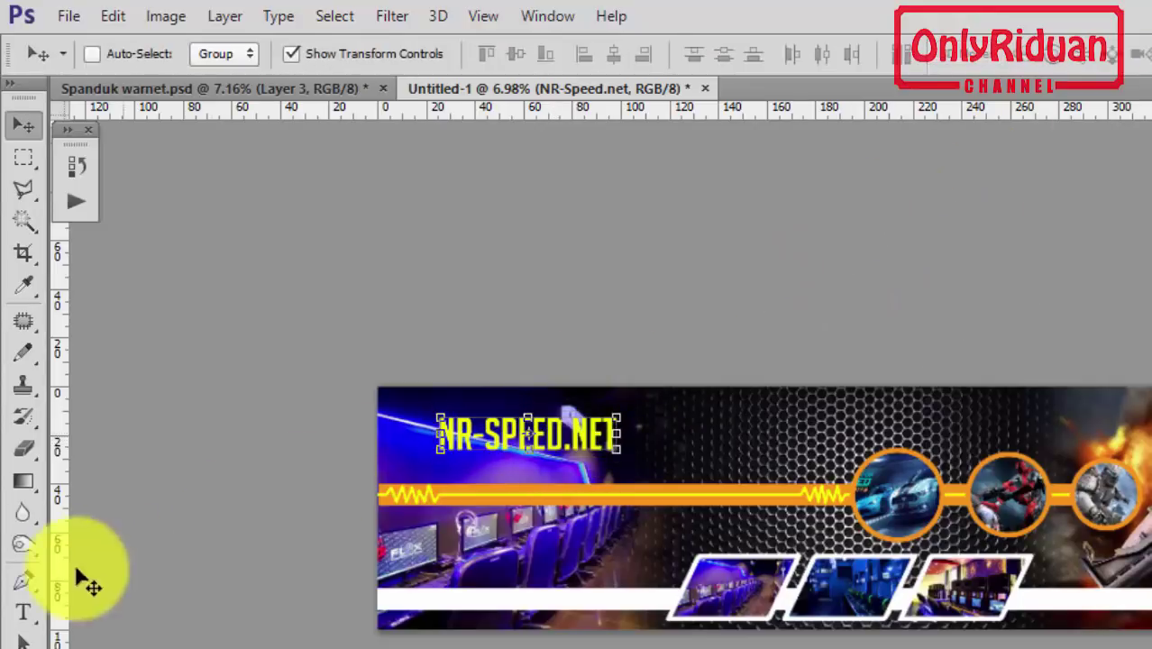
click(28, 616)
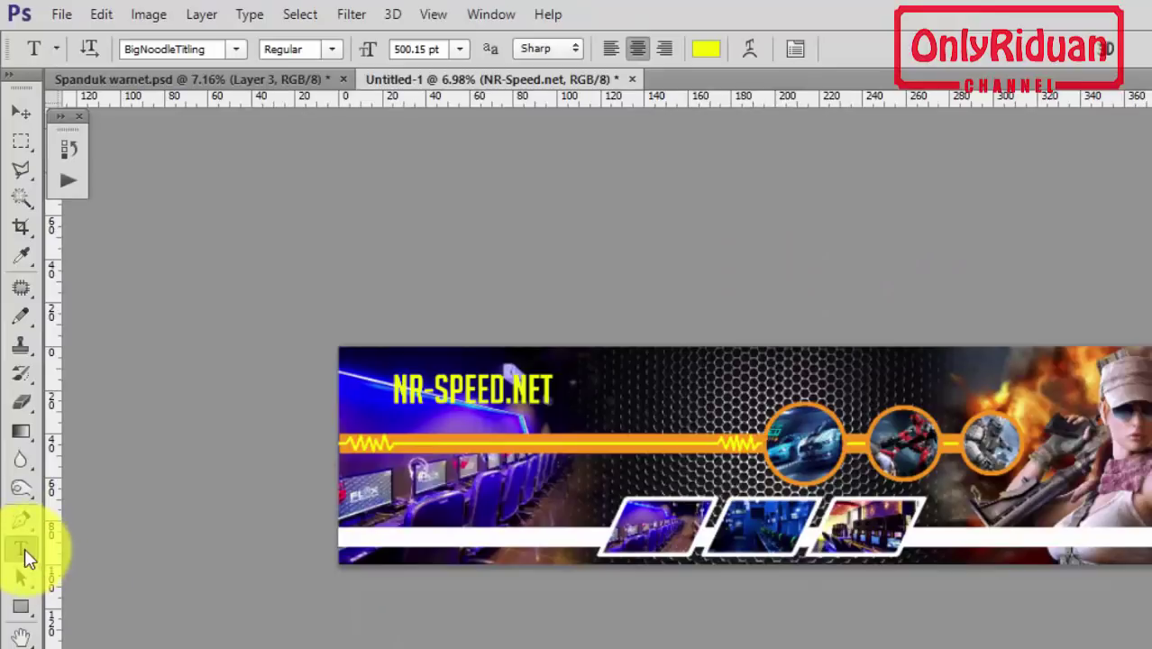
click(21, 549)
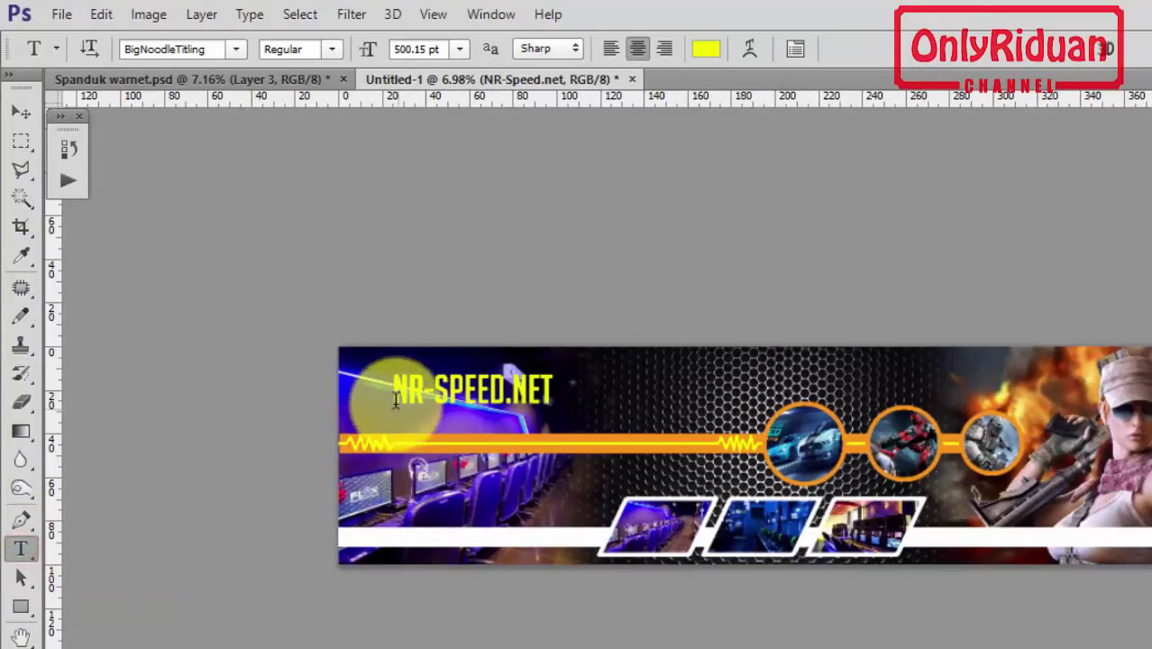
drag(388, 382, 556, 377)
key(ctrl+h)
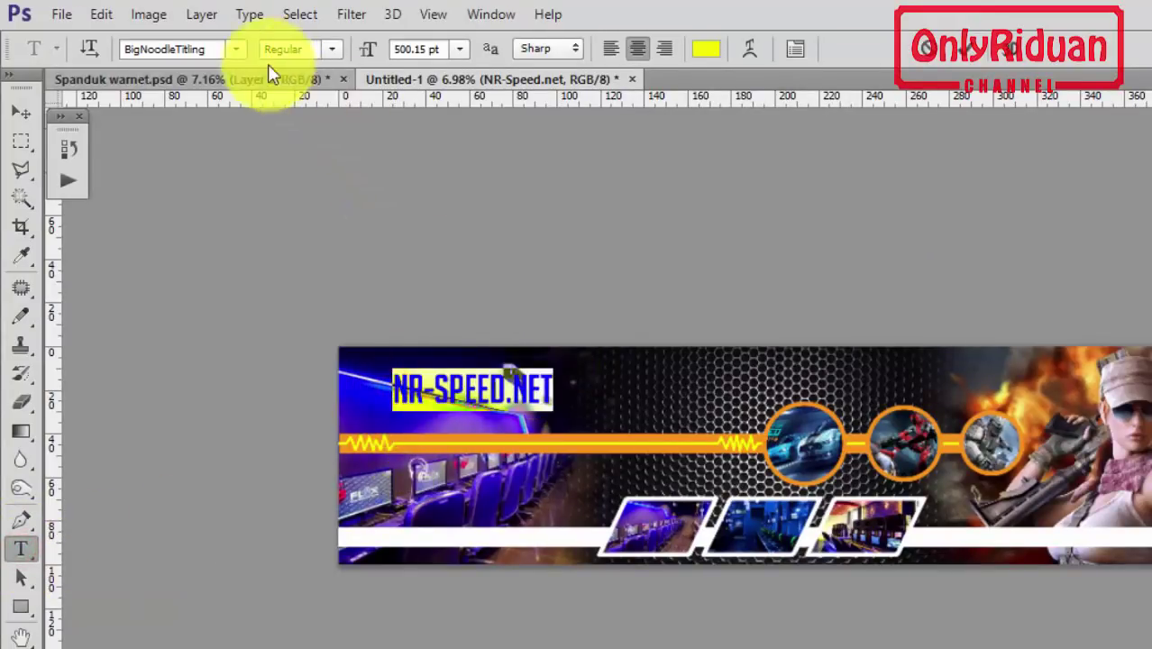
- Set the title font to Hobo Std so it reads NR-Speed.net
click(236, 51)
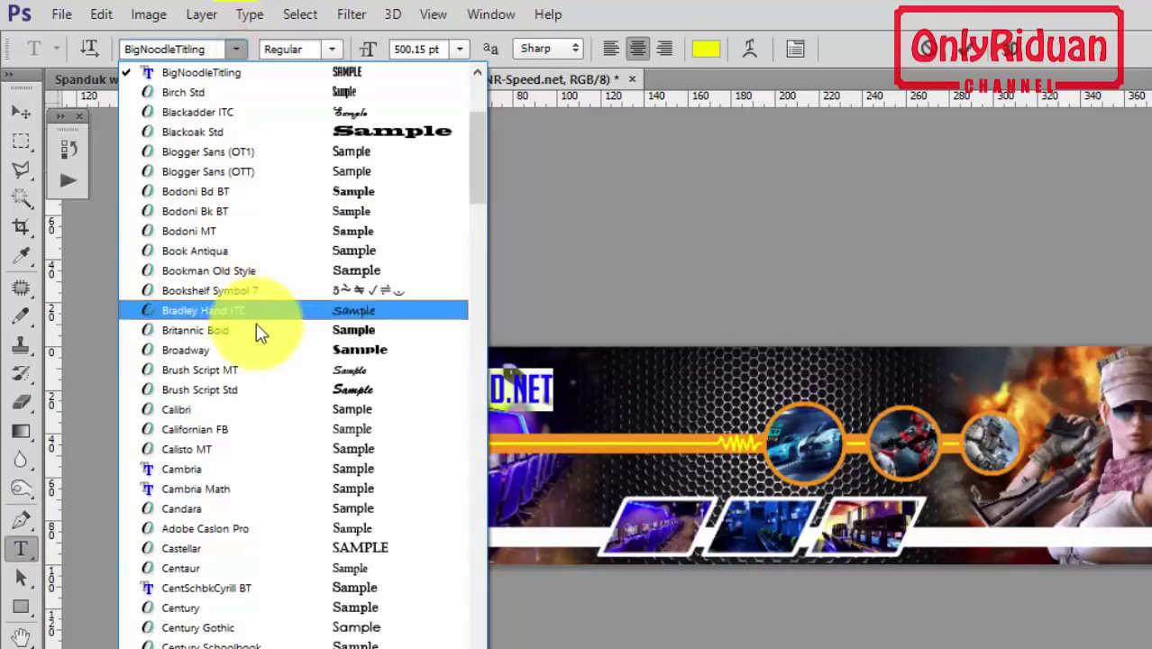
scroll(252, 350, down, 3)
scroll(252, 352, down, 1)
scroll(256, 351, down, 10)
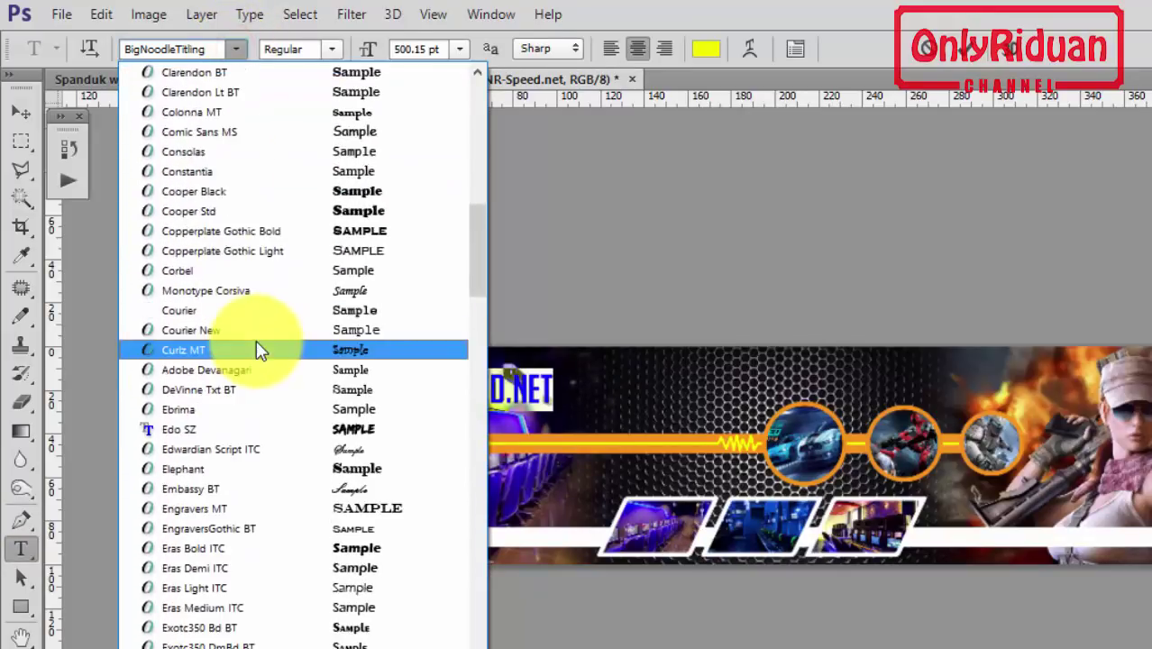
scroll(257, 351, down, 3)
scroll(257, 350, down, 3)
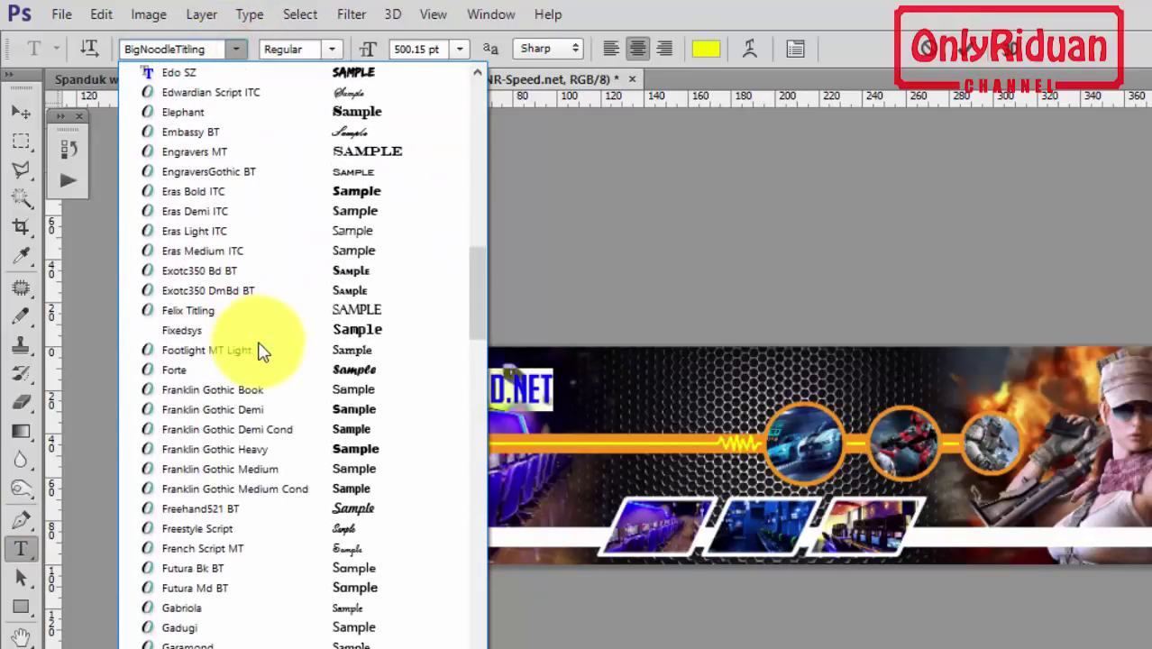
scroll(259, 349, down, 3)
scroll(259, 348, down, 1)
scroll(262, 346, down, 4)
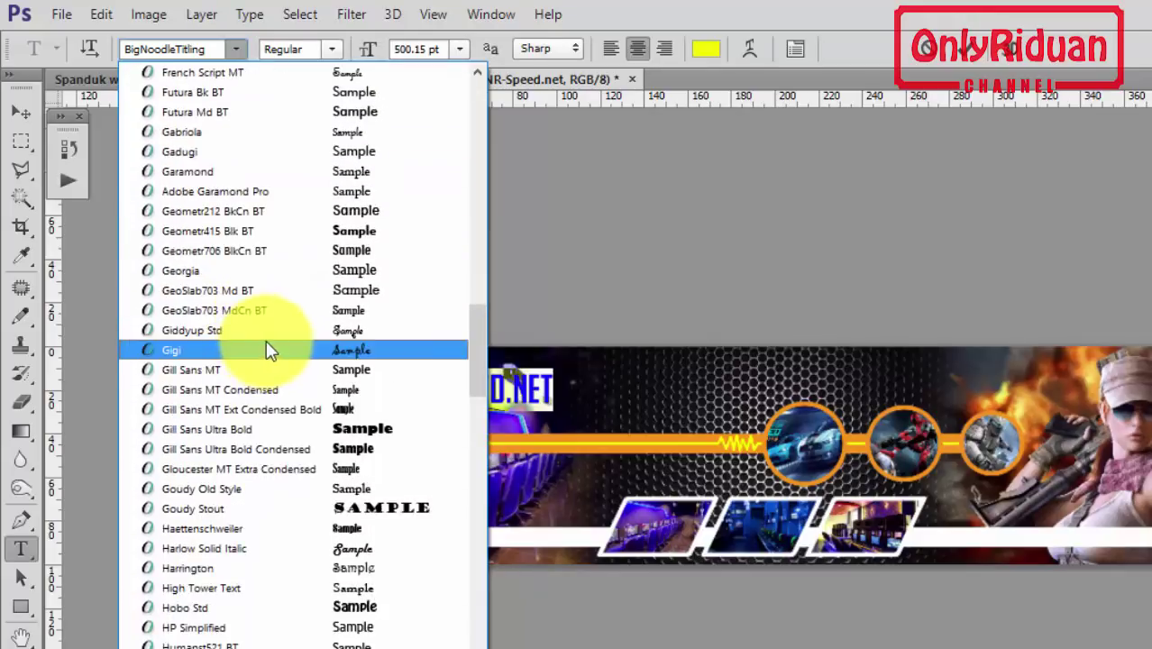
click(201, 609)
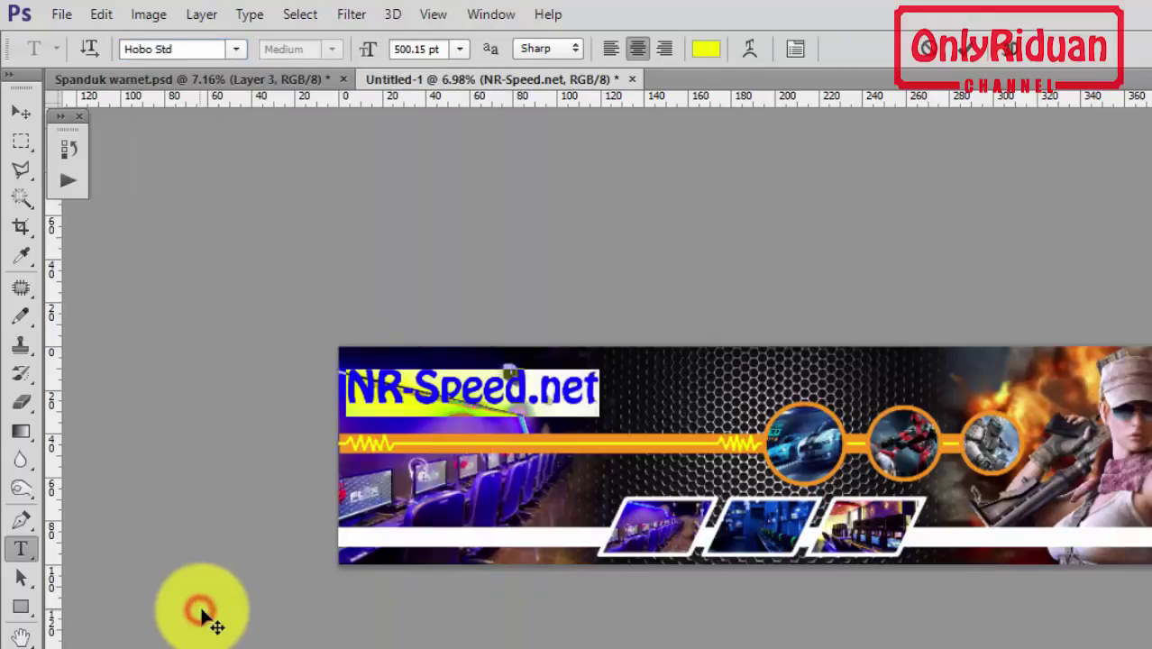
click(971, 56)
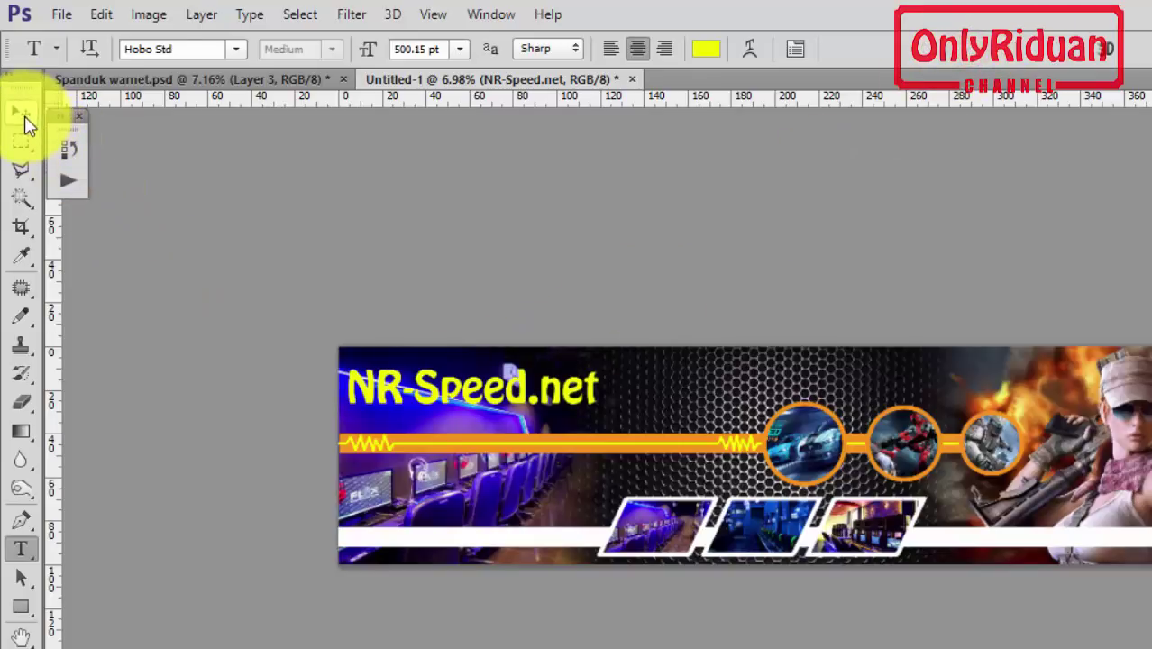
- Nudge the title slightly right and down, and colour '.net' red
click(21, 111)
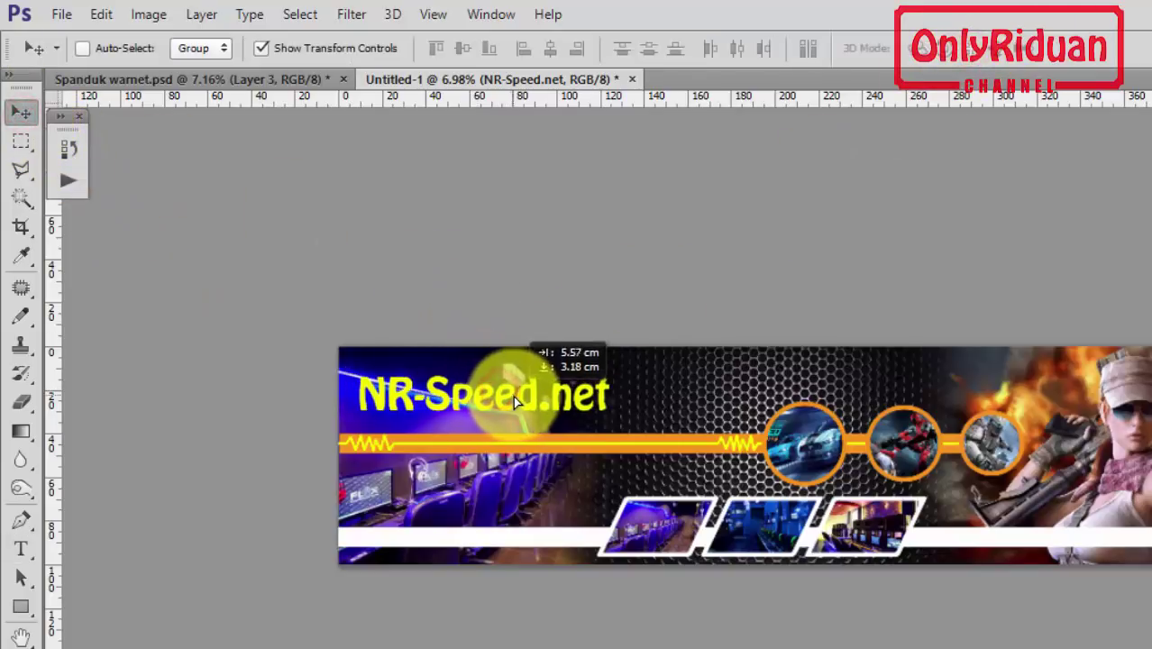
drag(513, 401, 528, 407)
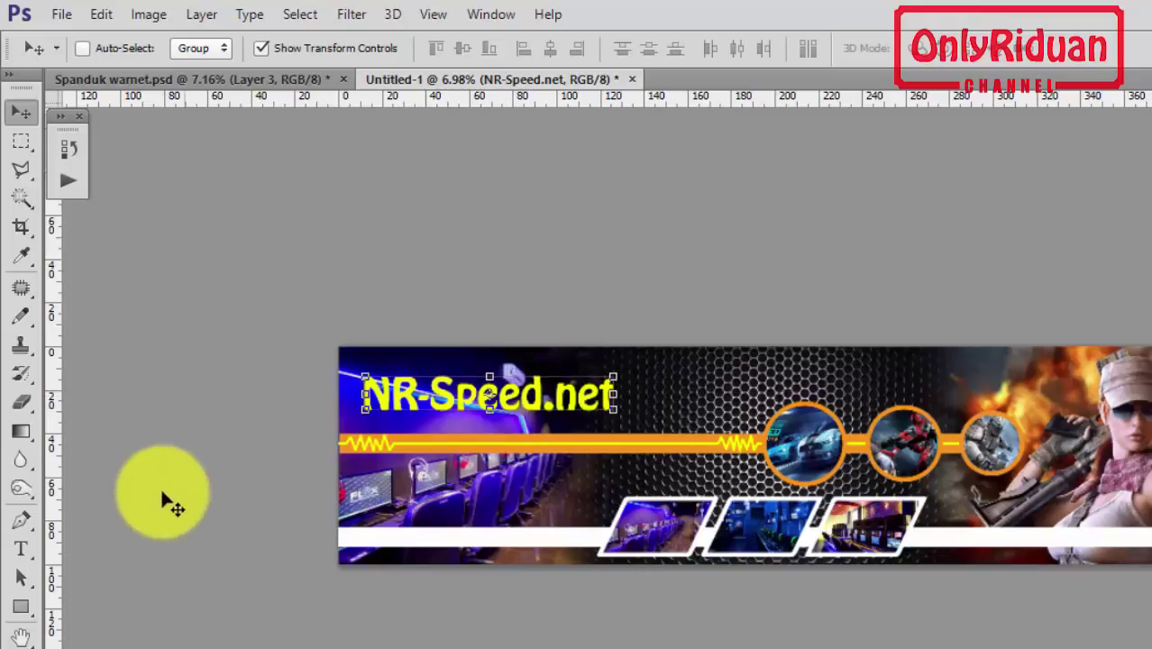
click(21, 549)
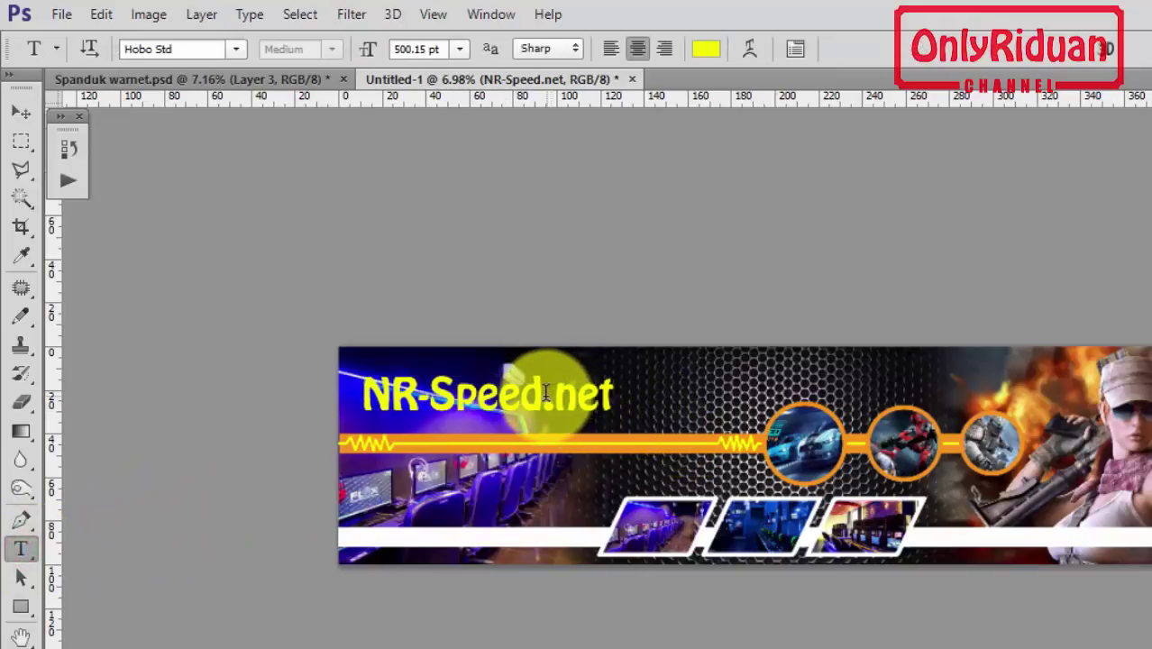
drag(546, 397, 609, 397)
key(ctrl+a)
click(705, 52)
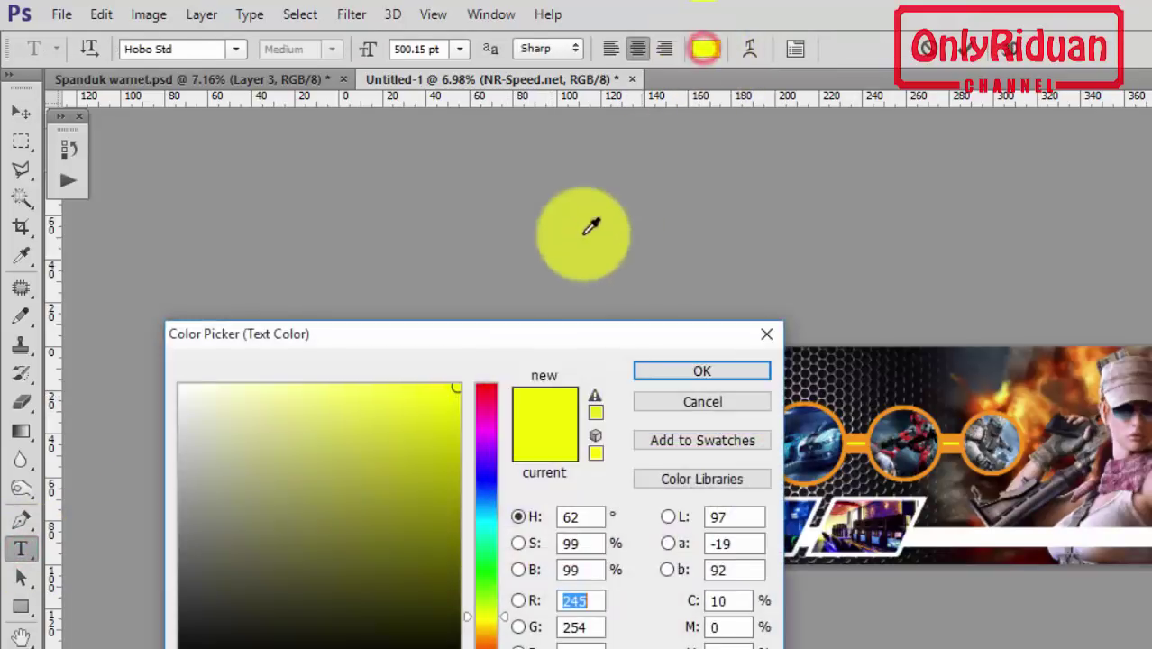
click(488, 388)
click(682, 373)
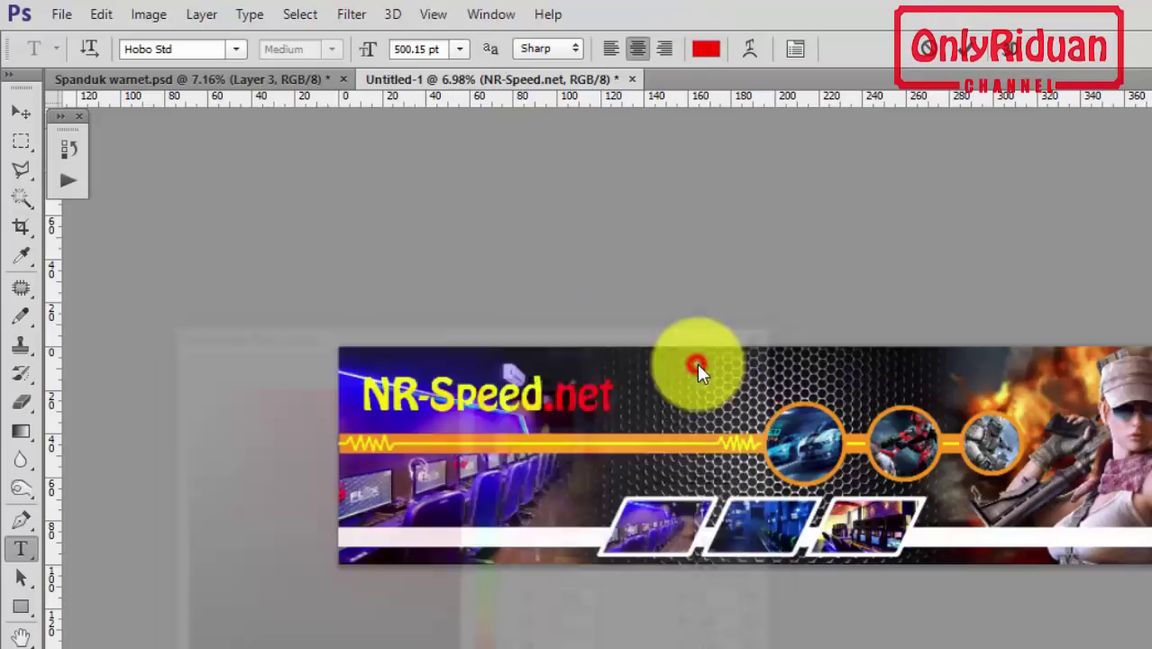
- Colour 'NR-Speed' white and commit the title edits
click(509, 392)
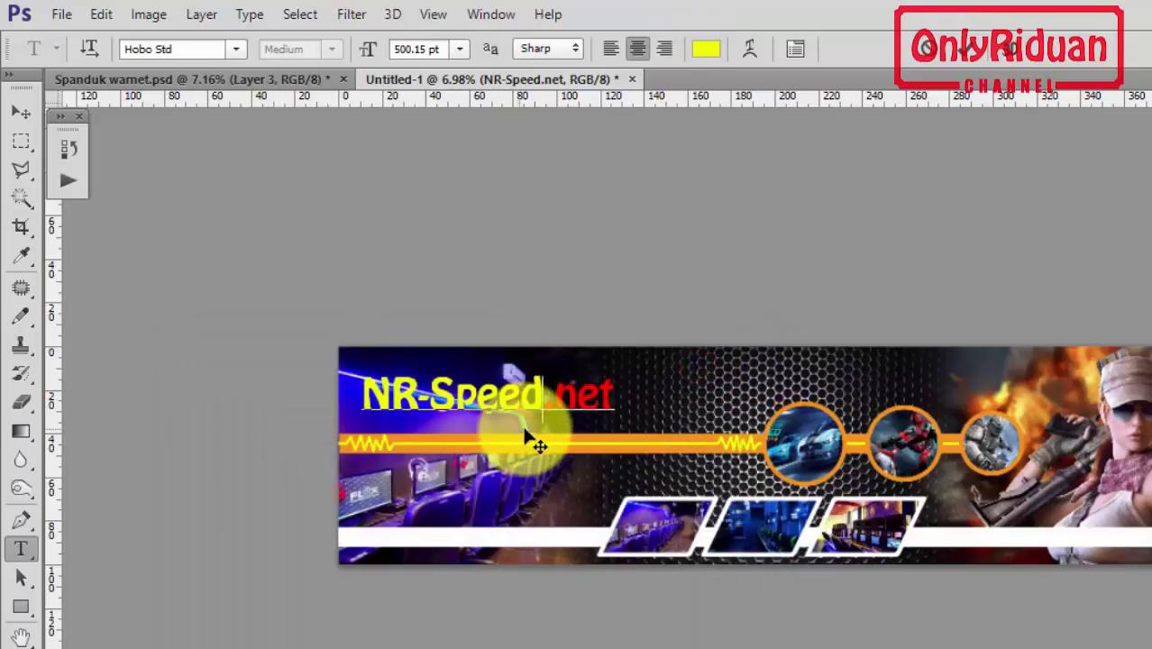
drag(540, 389, 361, 391)
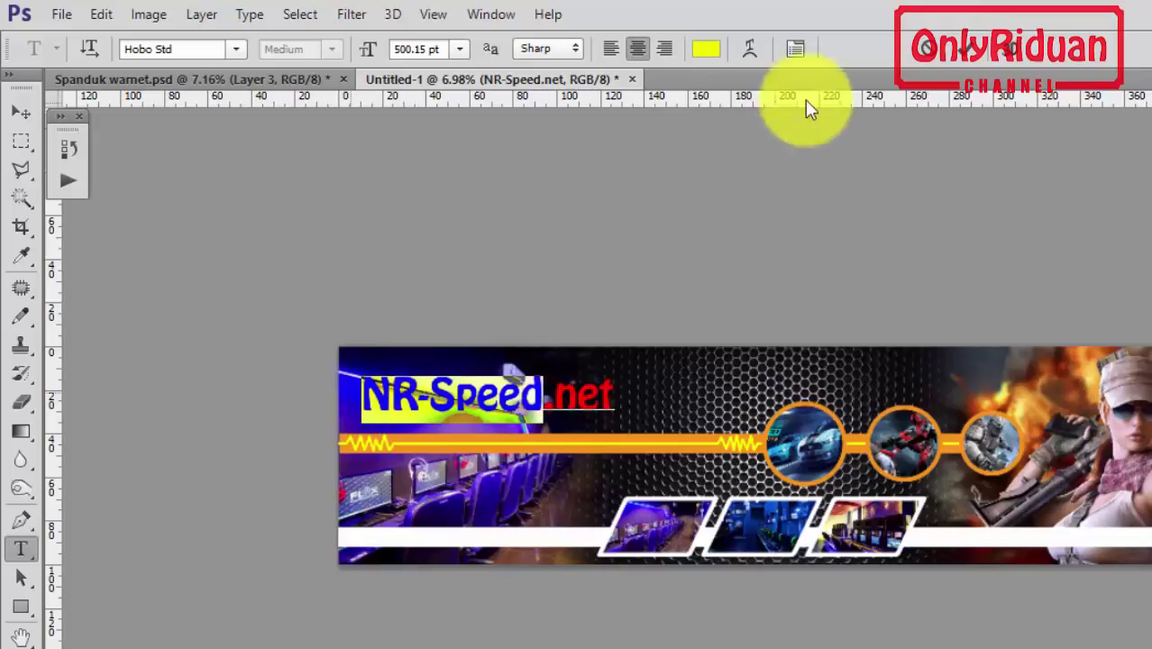
click(712, 52)
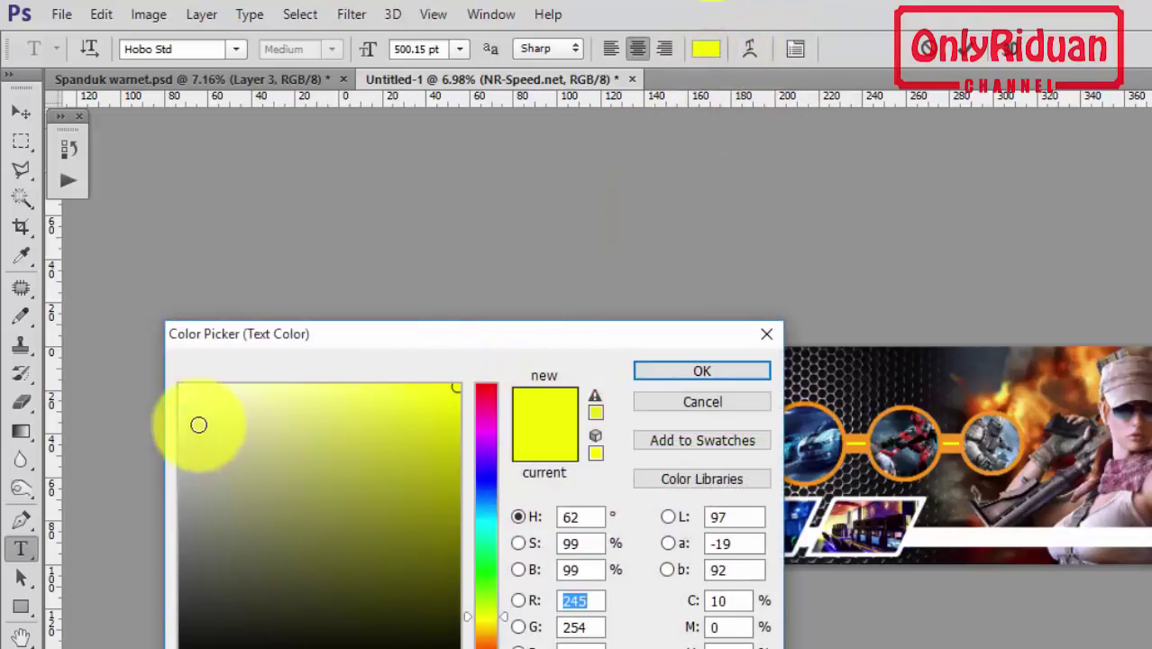
drag(199, 423, 149, 363)
click(703, 370)
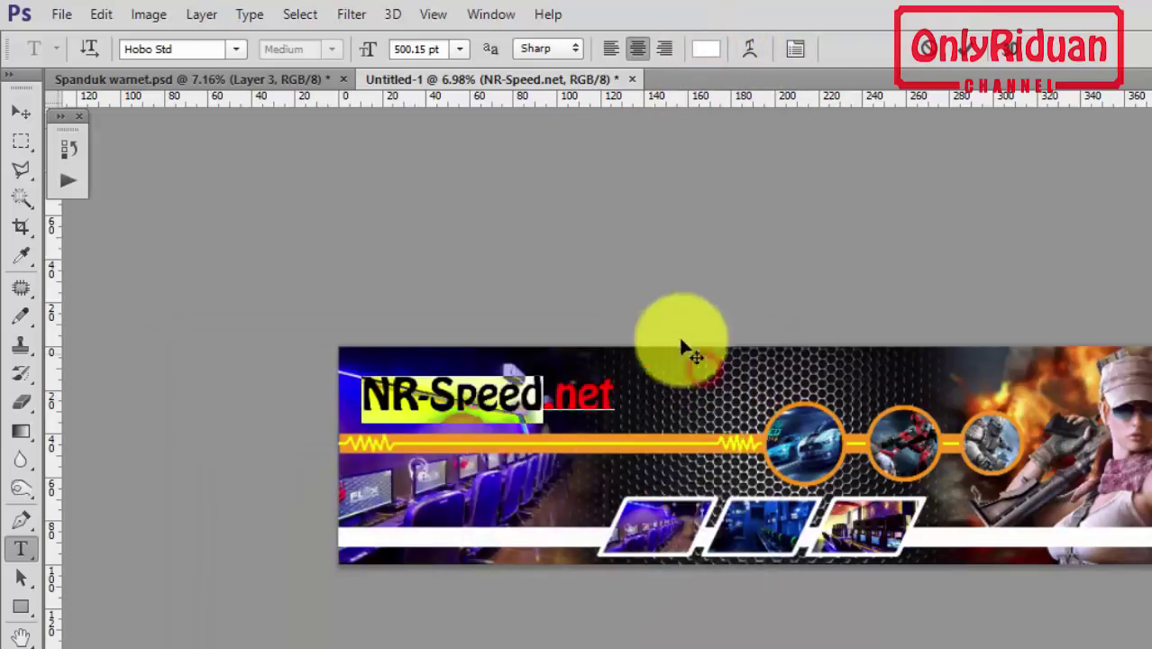
click(954, 66)
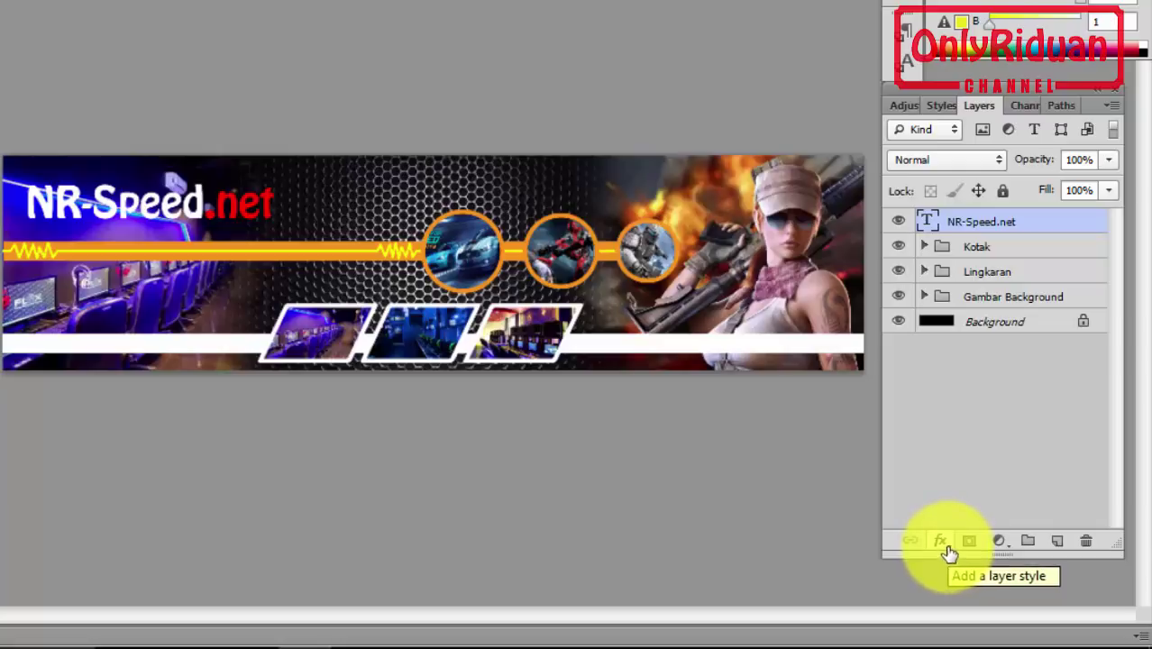
- Add a black Stroke layer style to the title, raising its size toward 35 px
click(940, 542)
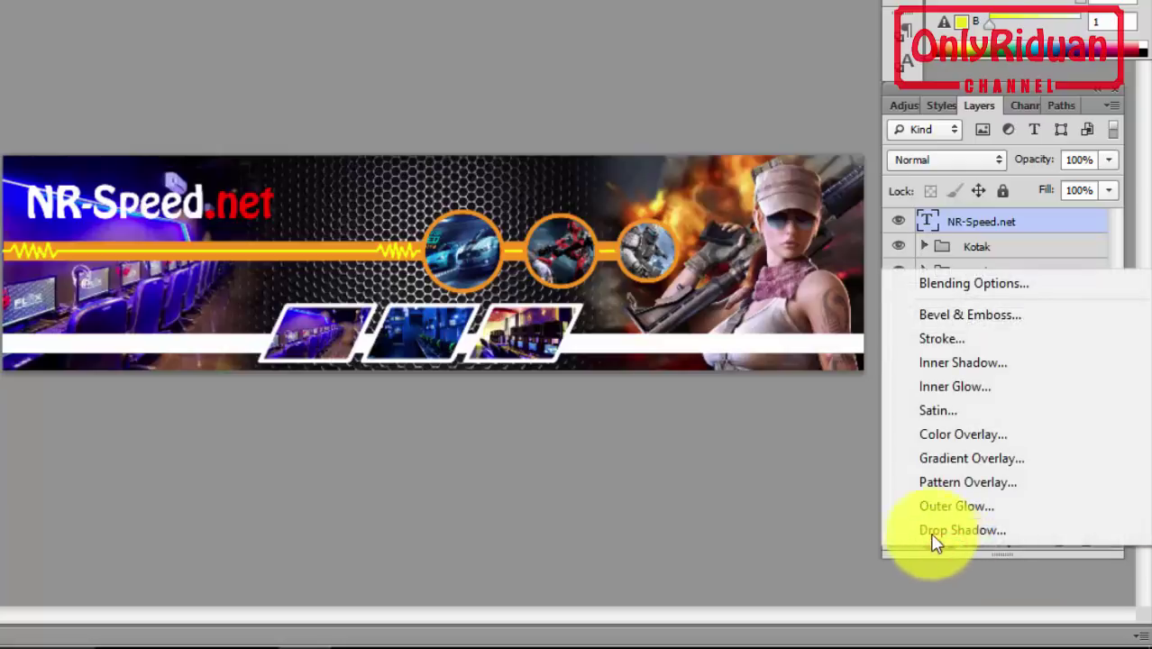
click(950, 341)
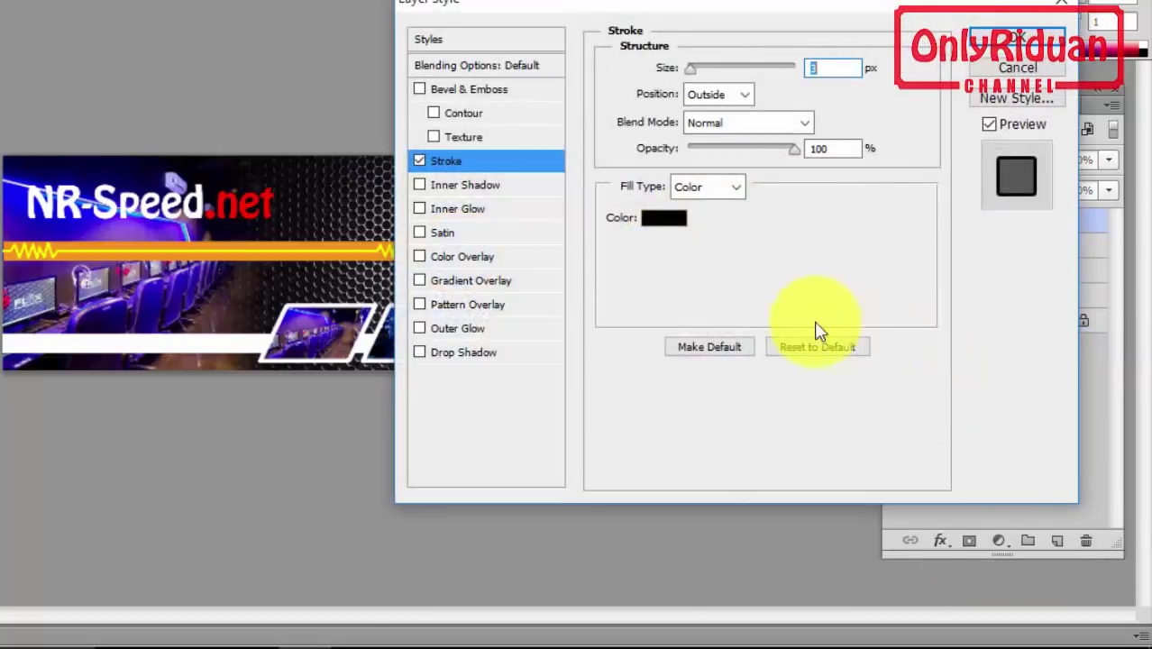
drag(673, 16, 596, 15)
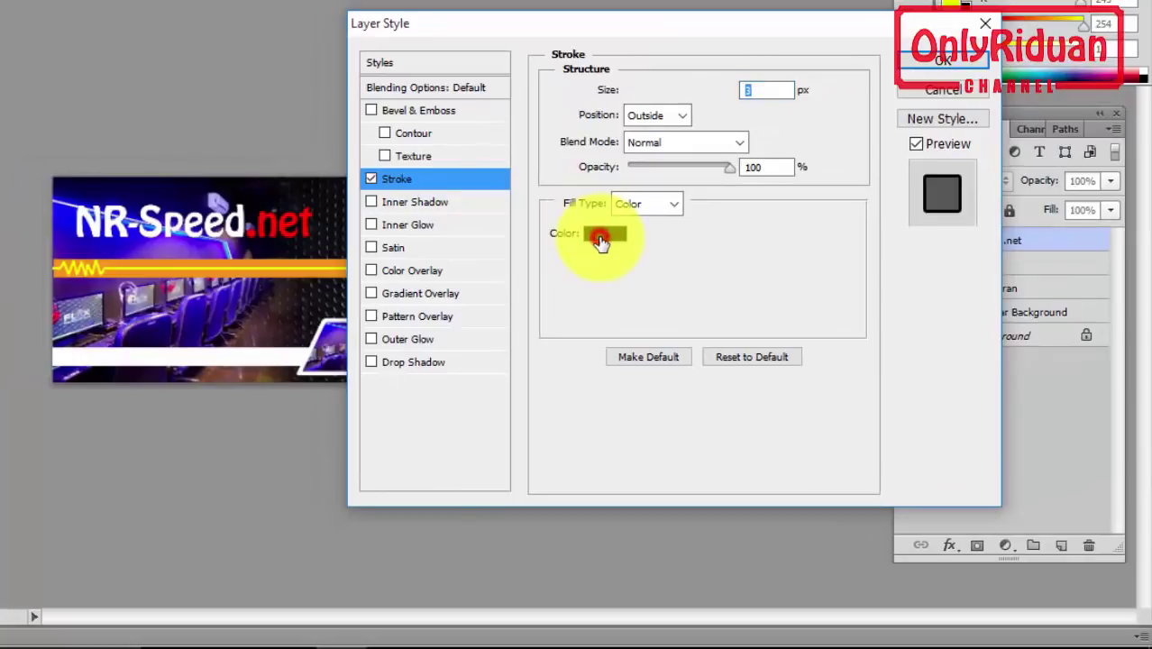
click(599, 238)
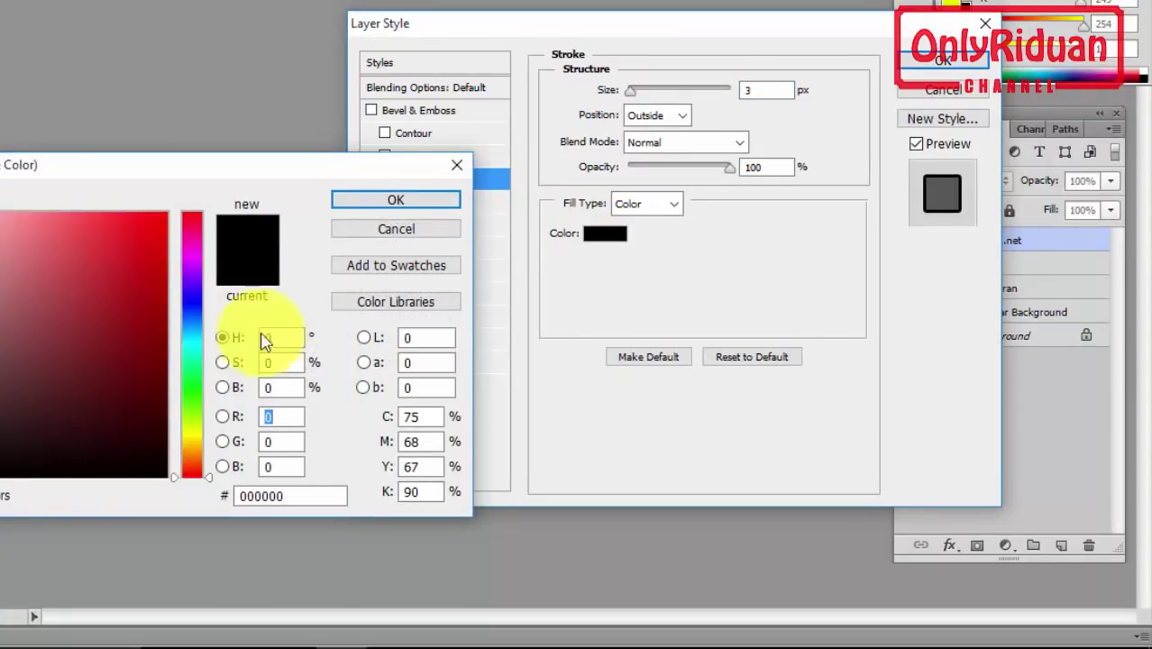
click(393, 200)
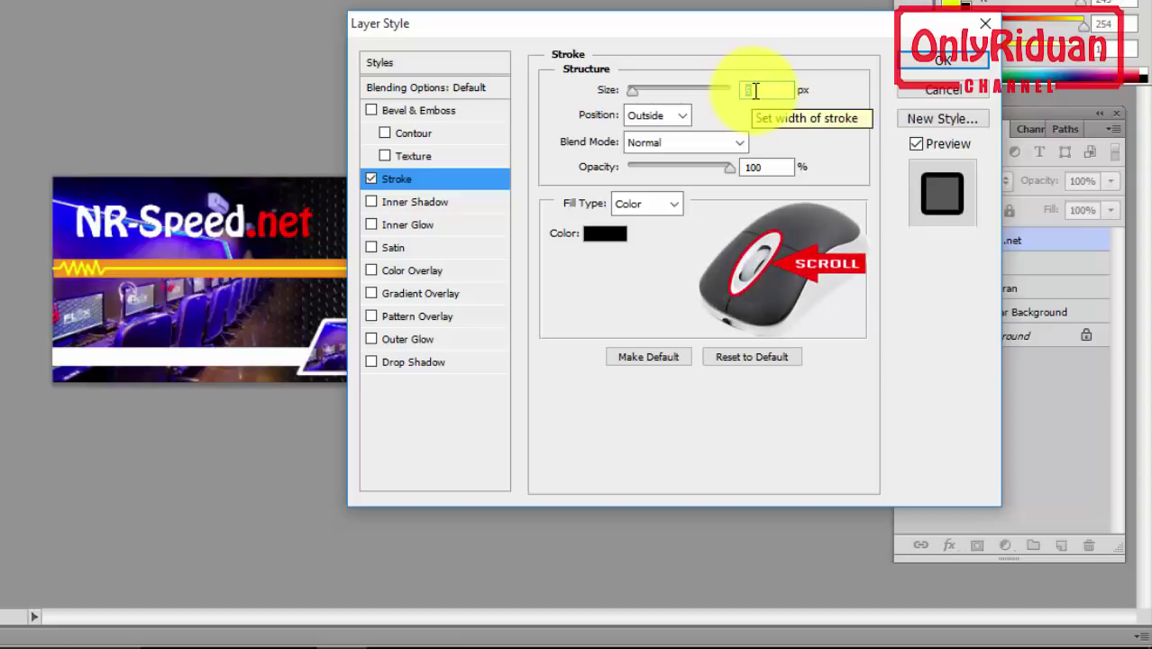
scroll(758, 91, up, 2)
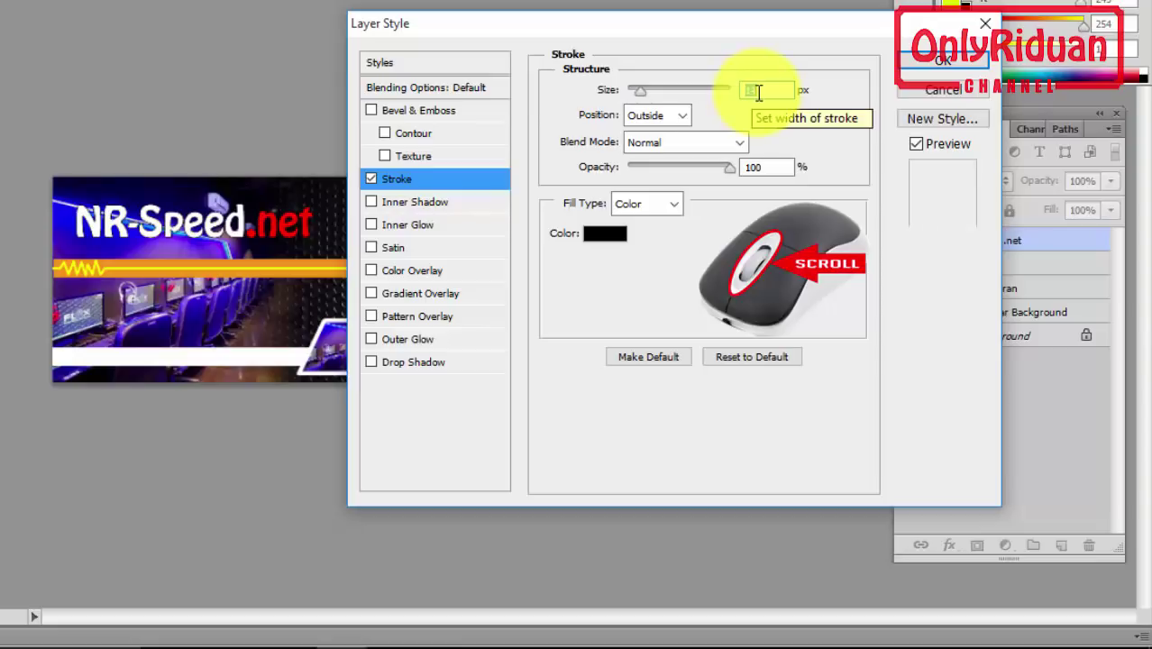
scroll(761, 94, up, 1)
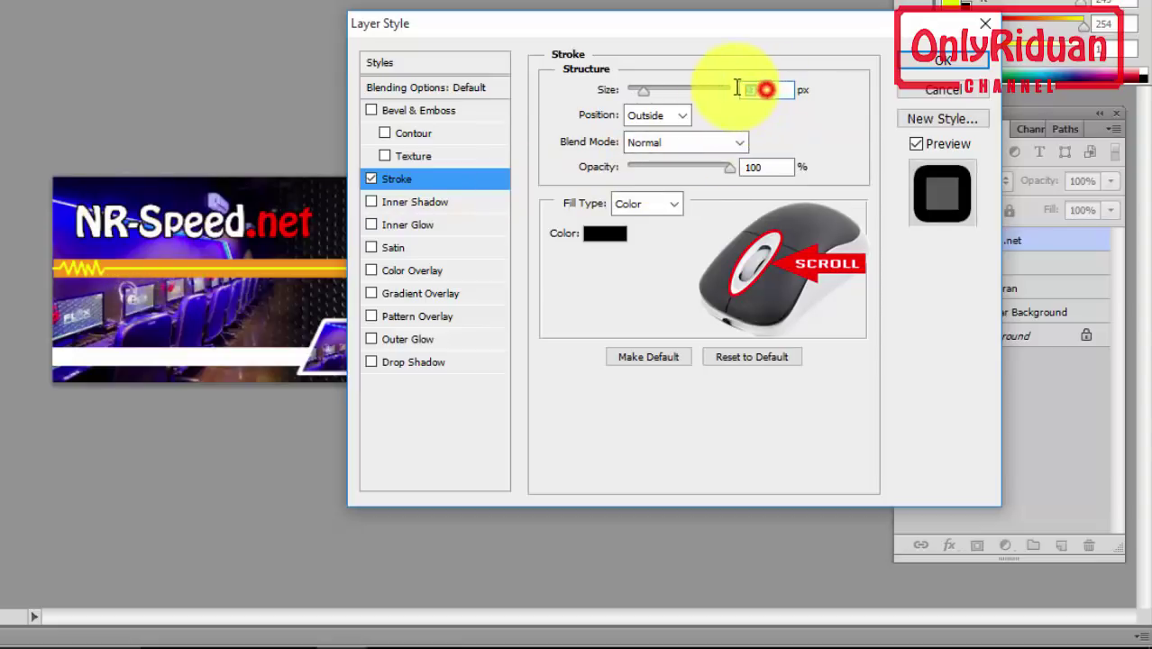
scroll(758, 90, up, 1)
scroll(763, 90, up, 2)
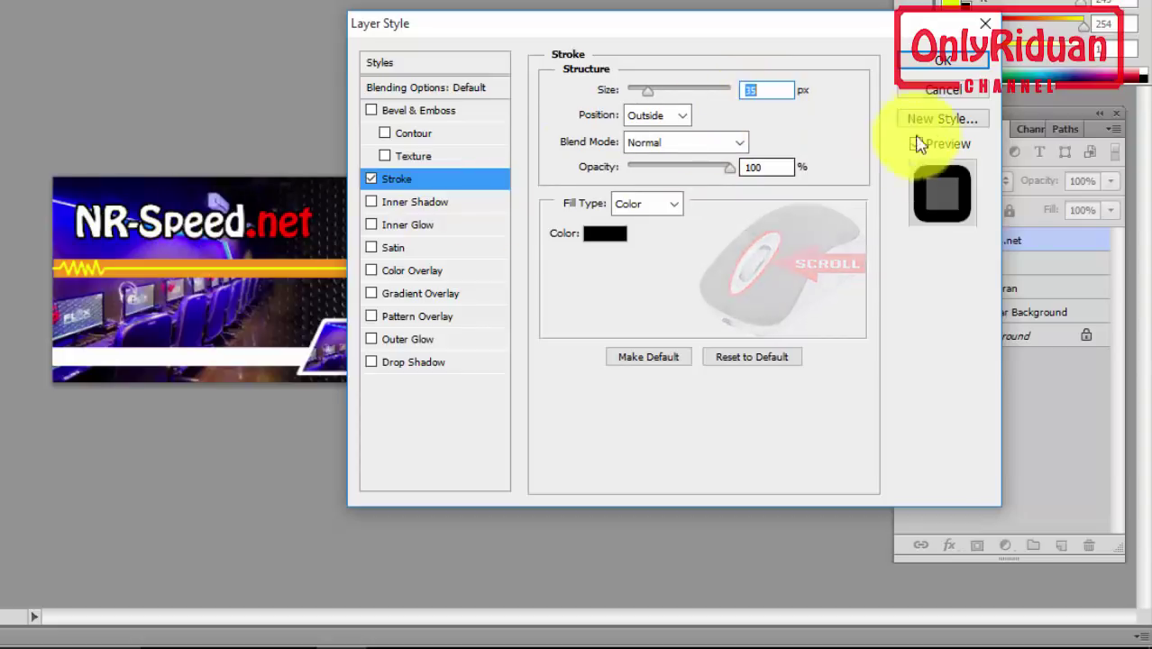
- Apply the title's black stroke and glance at the Spanduk warnet.psd reference
click(942, 60)
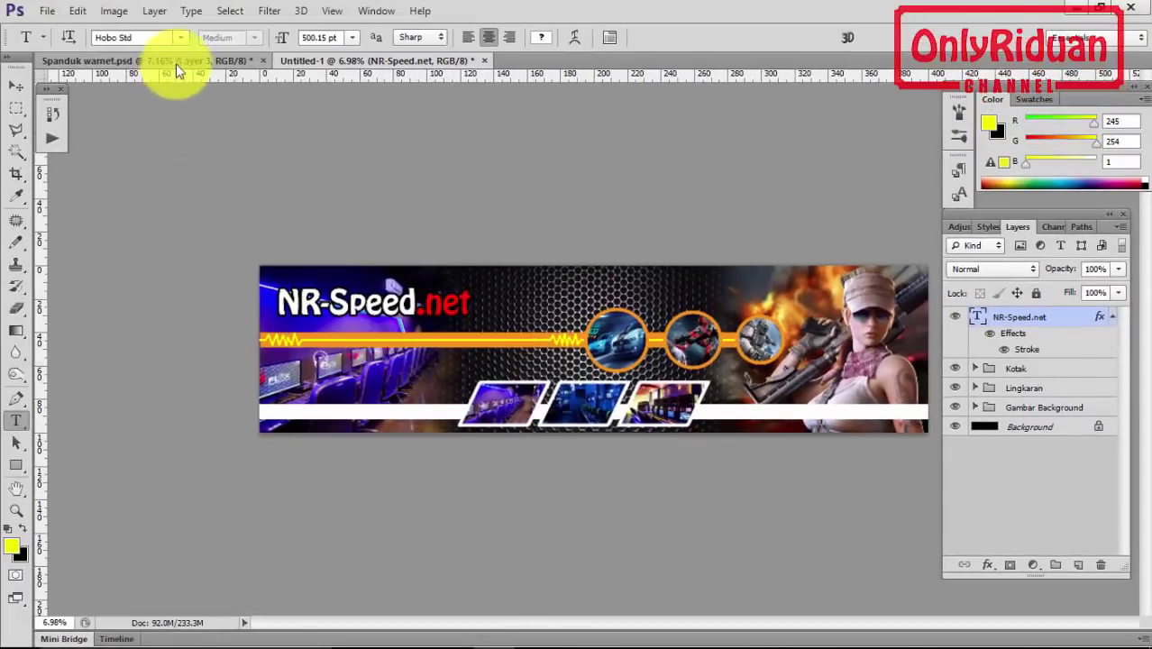
click(176, 60)
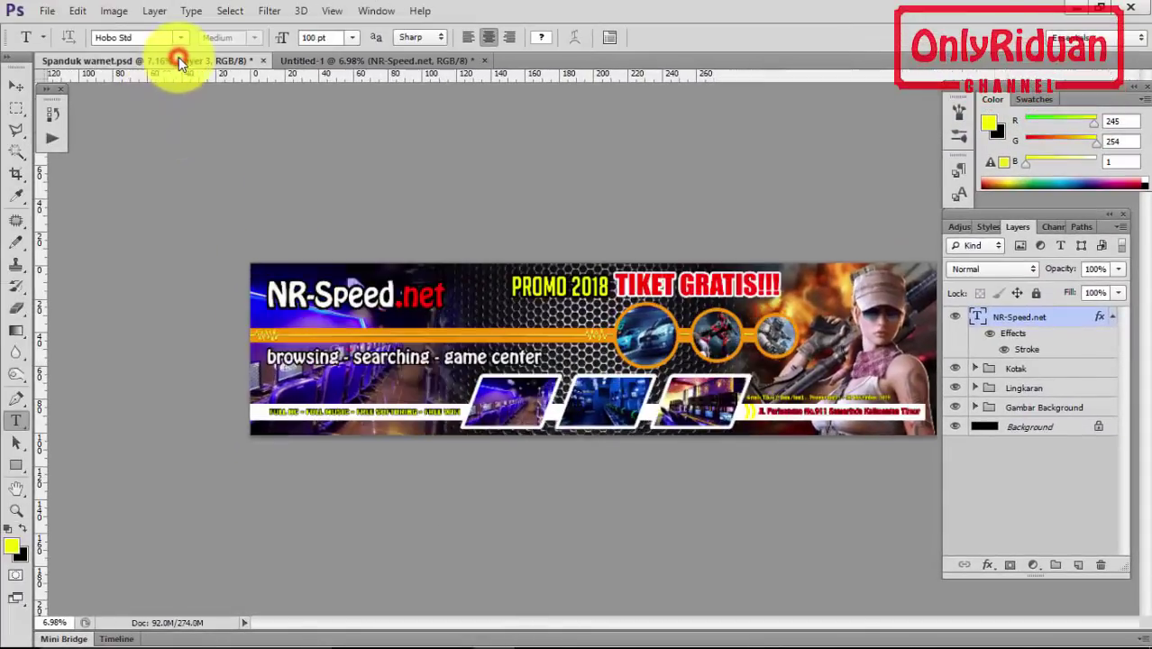
click(391, 63)
- Start a 300 pt PROMO 2018 text line above the circles
click(17, 420)
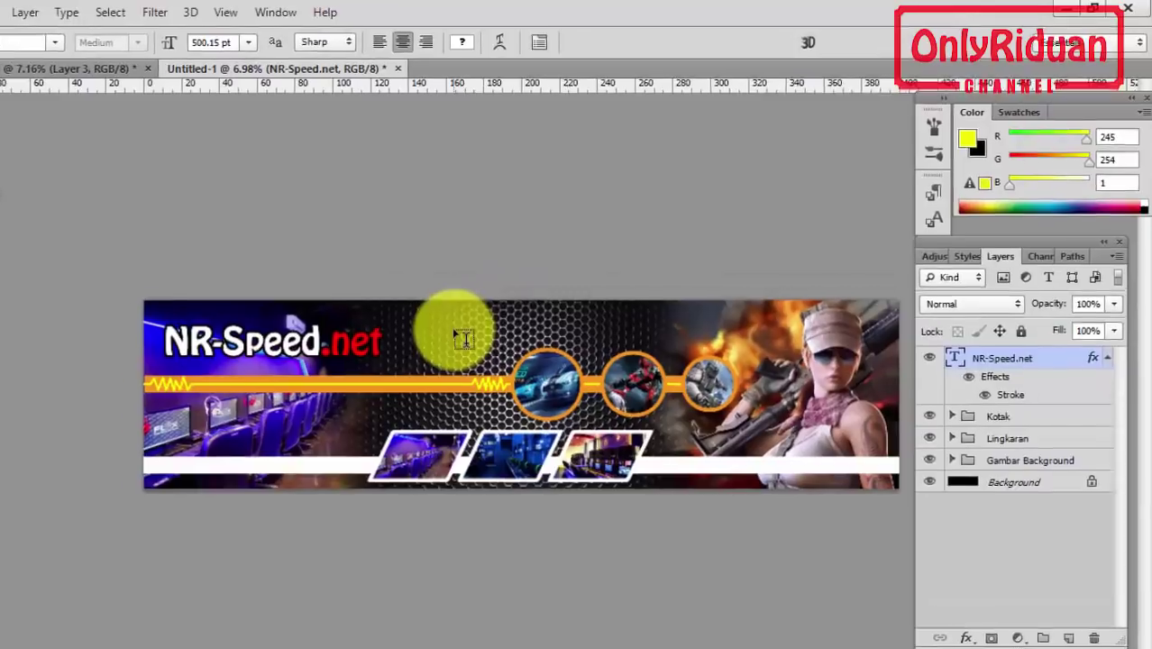
click(453, 331)
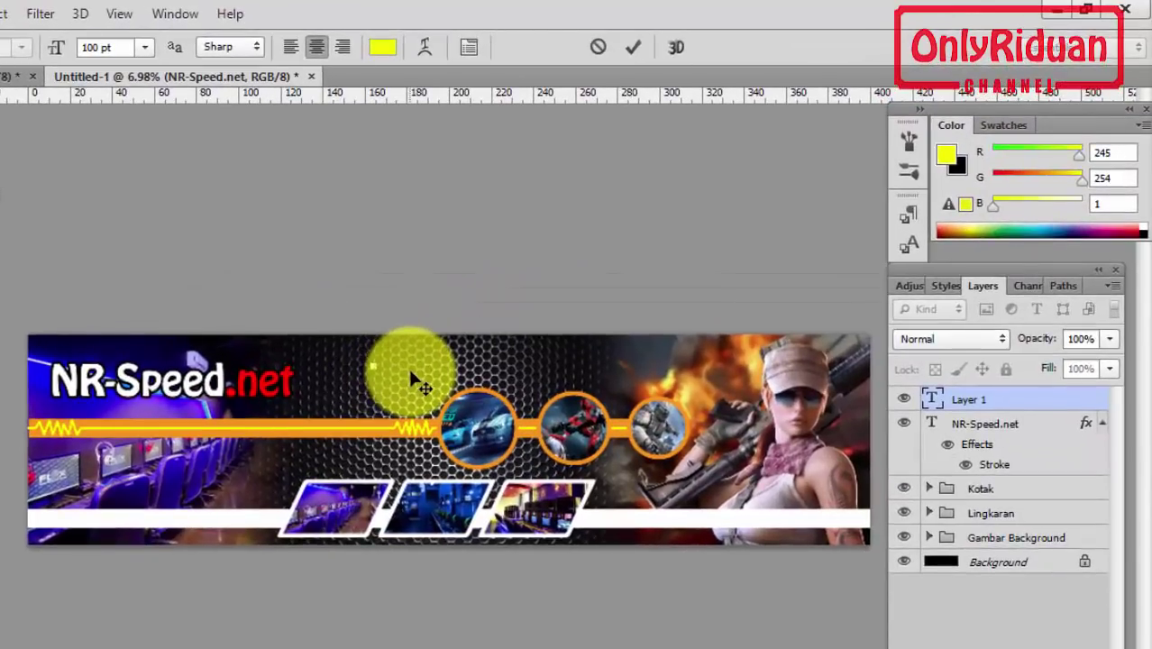
click(145, 47)
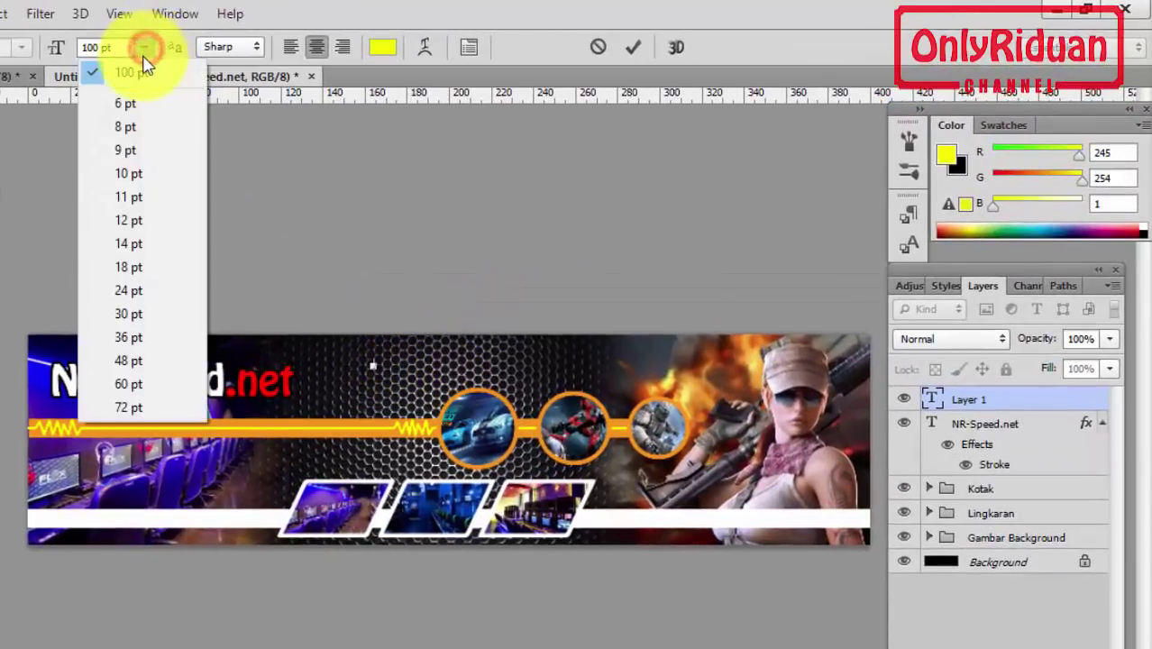
click(110, 45)
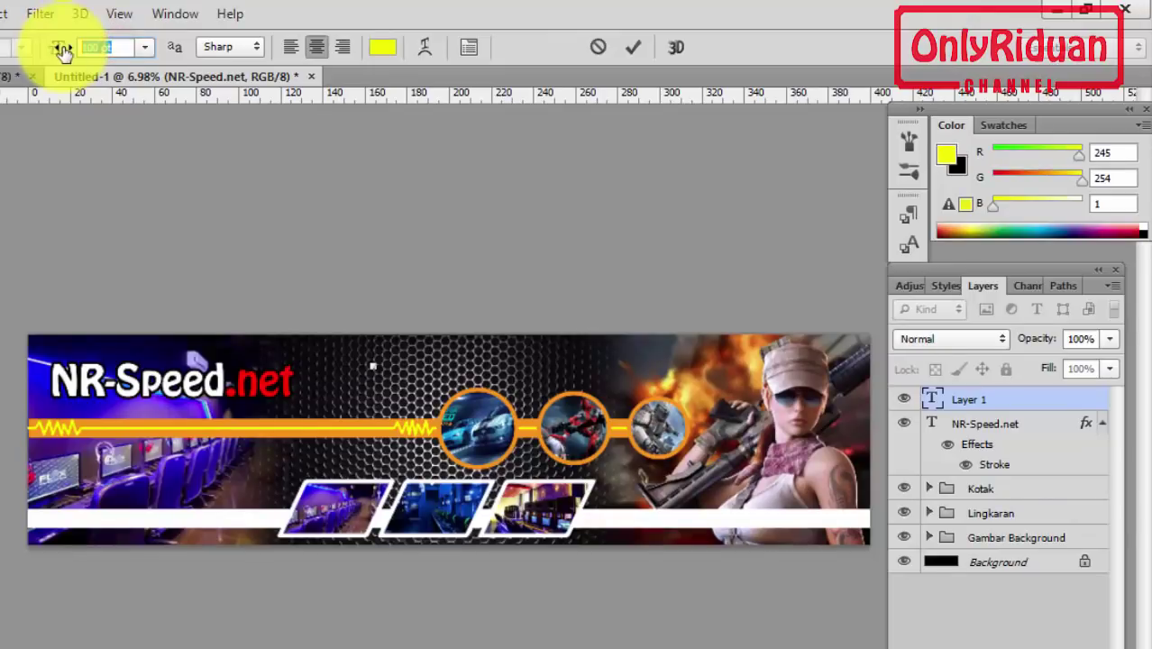
text(300)
key(Return)
text(PROMO 2018)
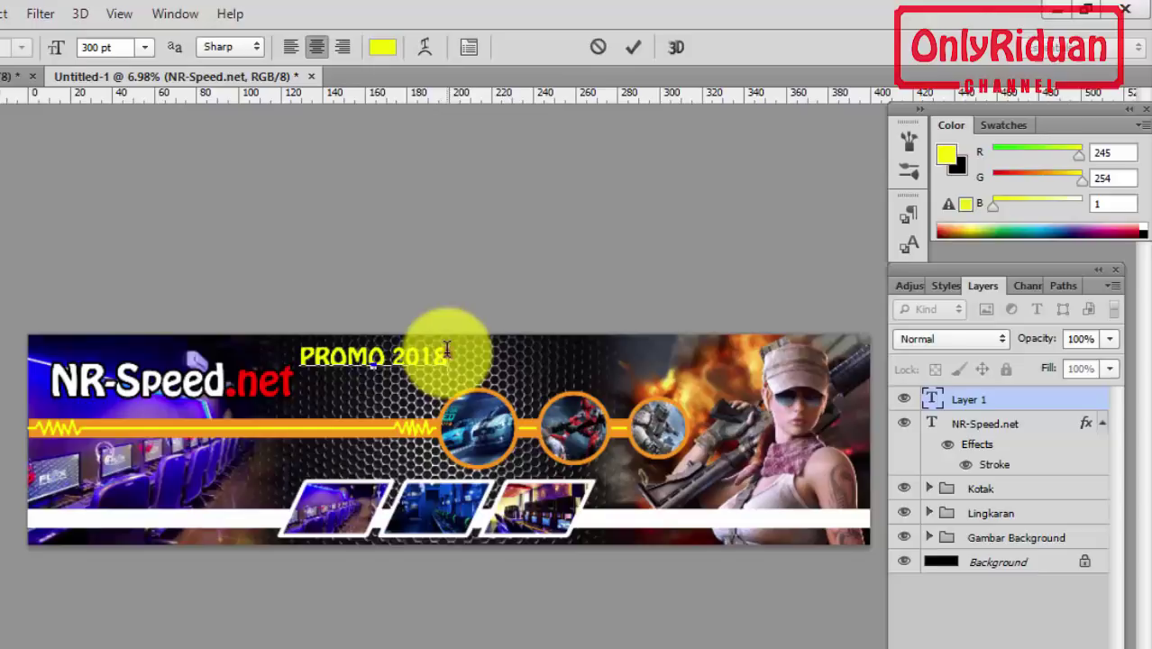
- Set PROMO 2018 in BigNoodleTitling, adjust its size, and commit it
key(ctrl+a)
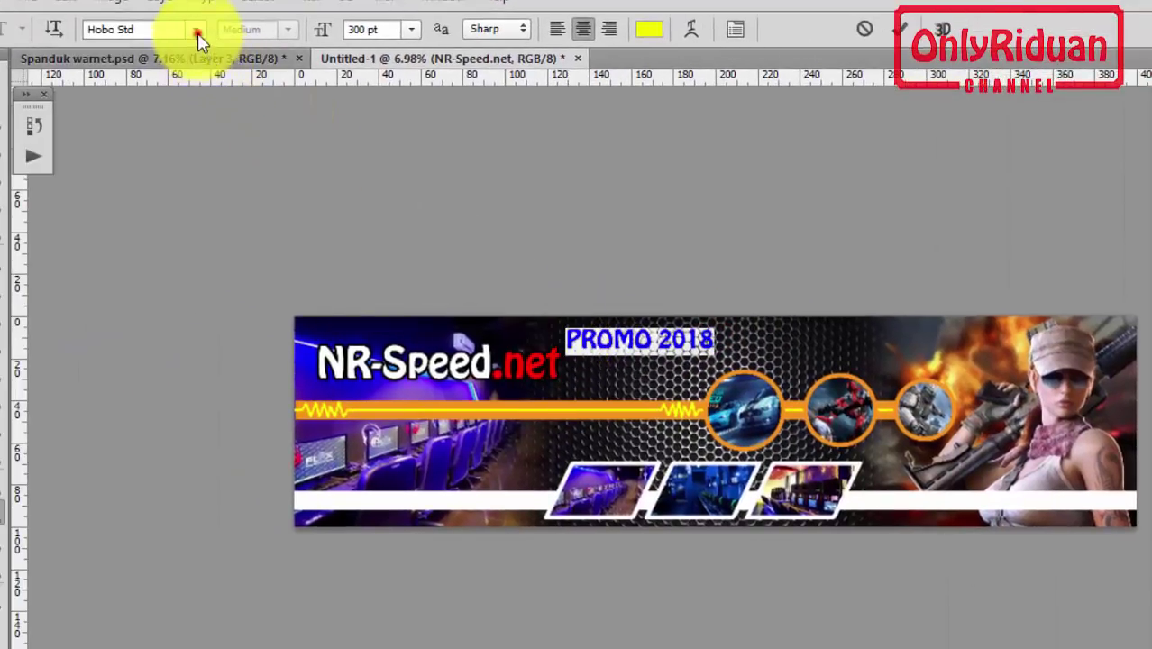
click(197, 32)
scroll(205, 249, up, 4)
scroll(205, 243, up, 3)
scroll(230, 239, up, 10)
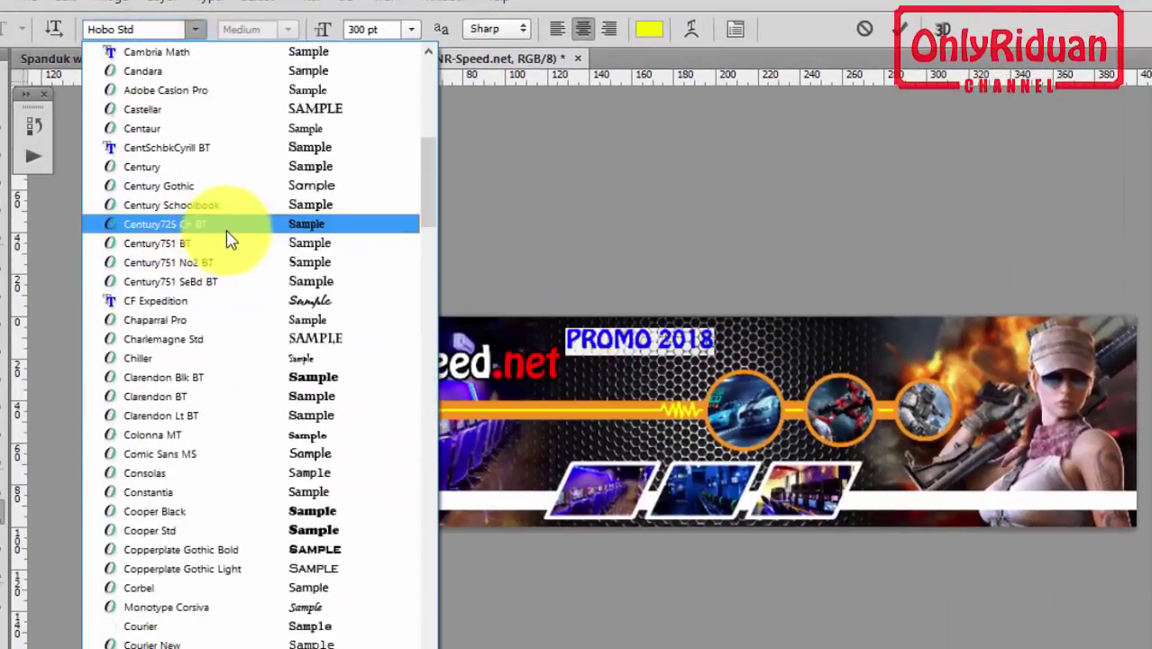
scroll(236, 239, up, 6)
scroll(248, 239, up, 3)
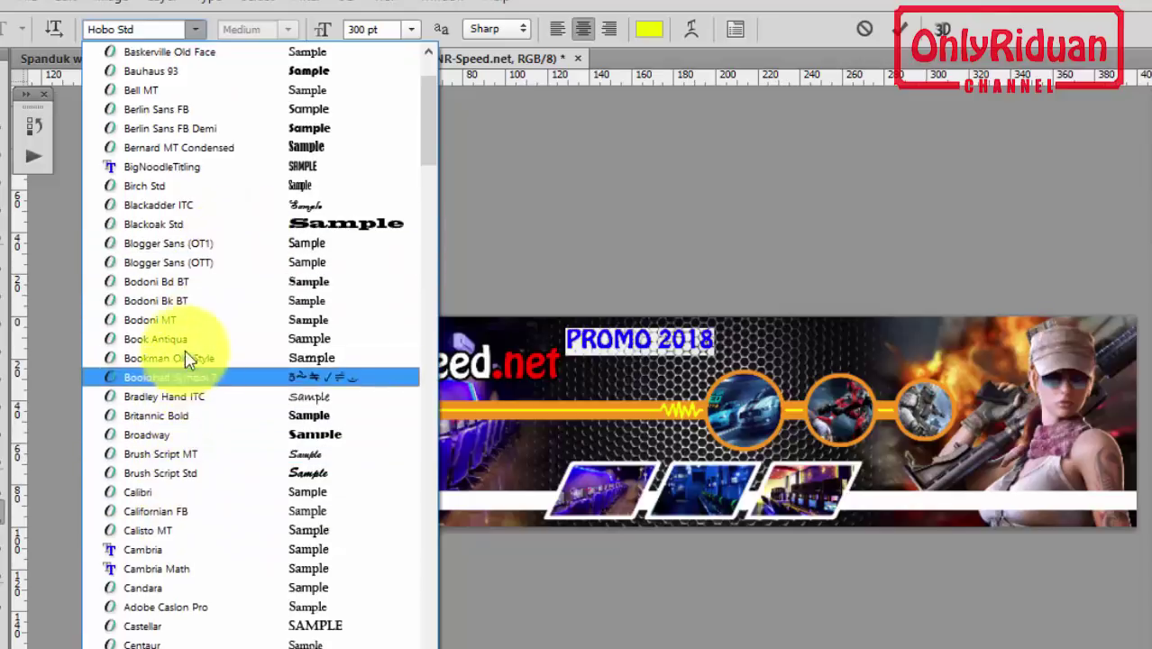
click(158, 168)
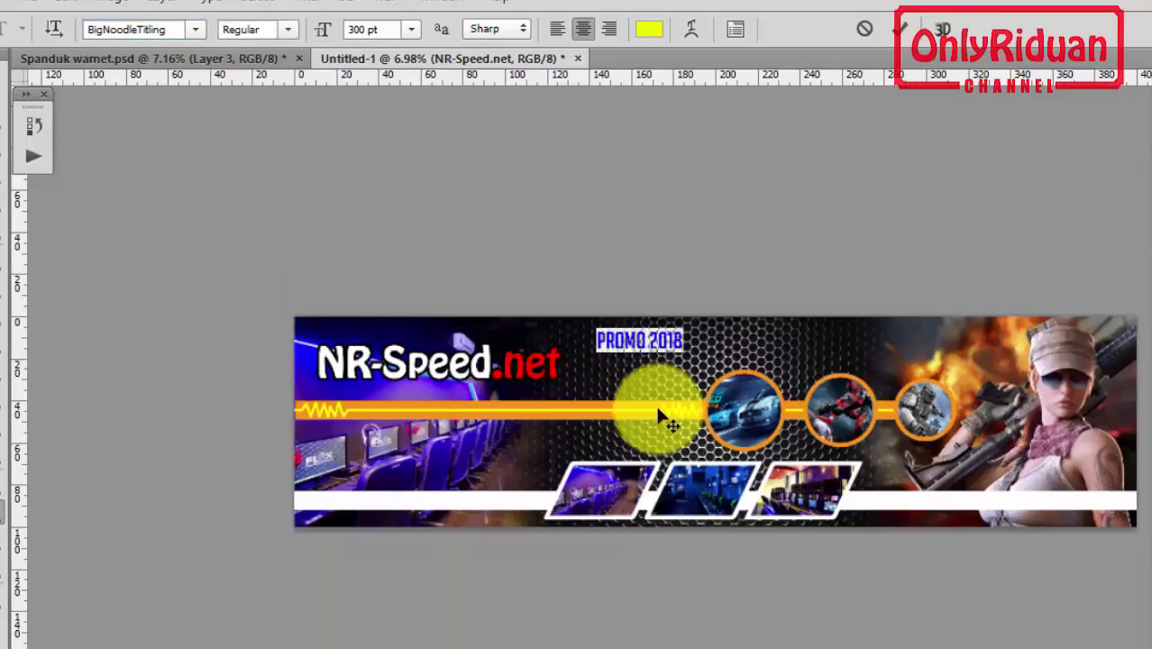
click(377, 28)
scroll(365, 23, up, 2)
scroll(377, 30, up, 2)
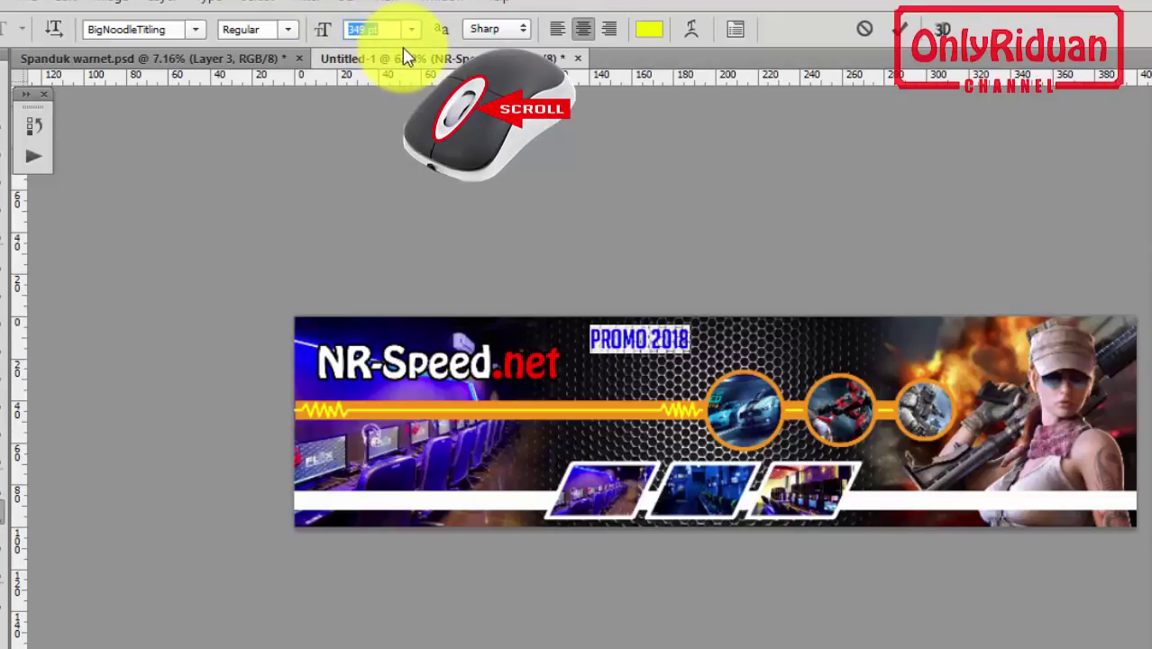
click(900, 29)
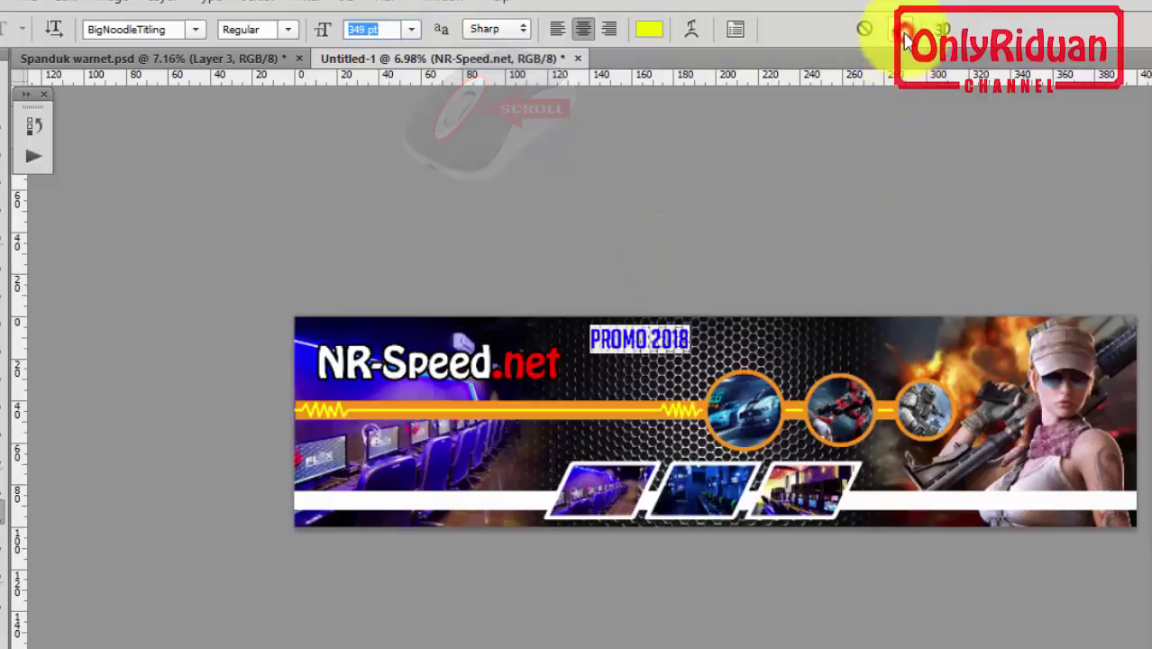
- Move PROMO 2018 down and right, then compare with the reference banner
click(13, 81)
click(688, 339)
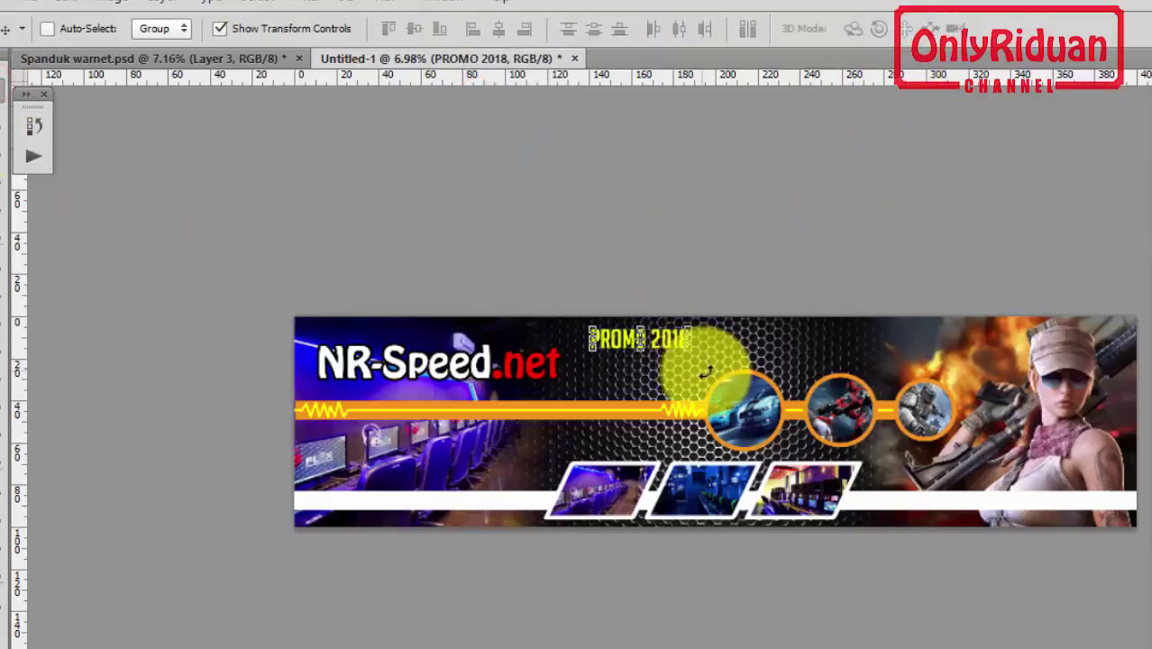
drag(664, 387, 754, 410)
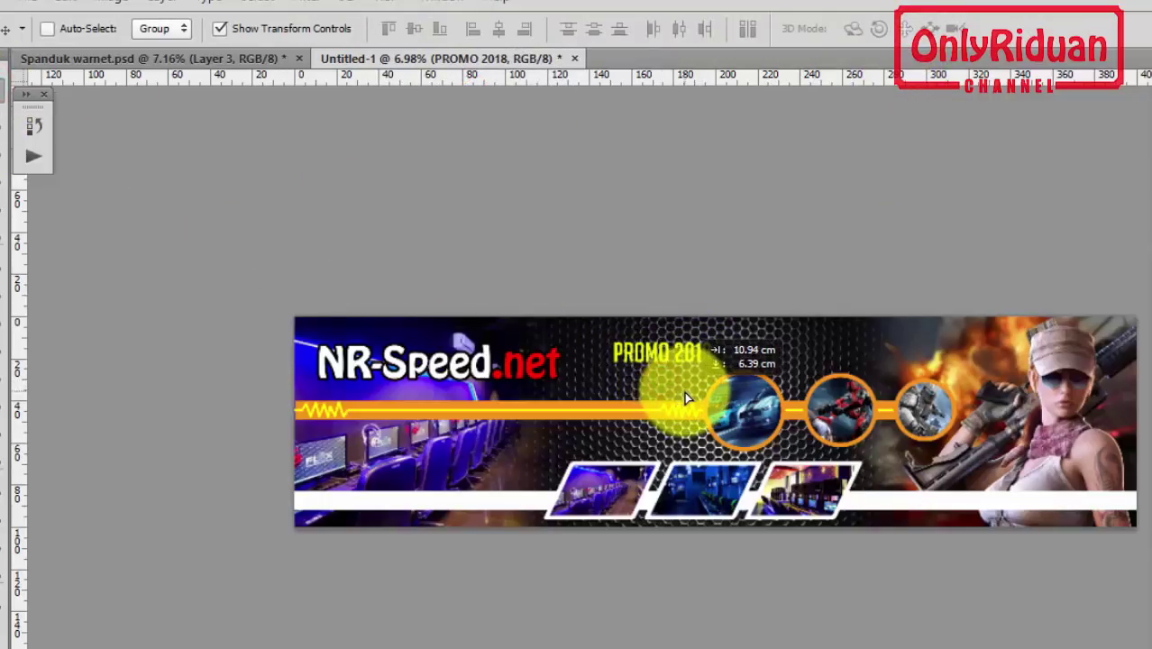
drag(685, 394, 688, 400)
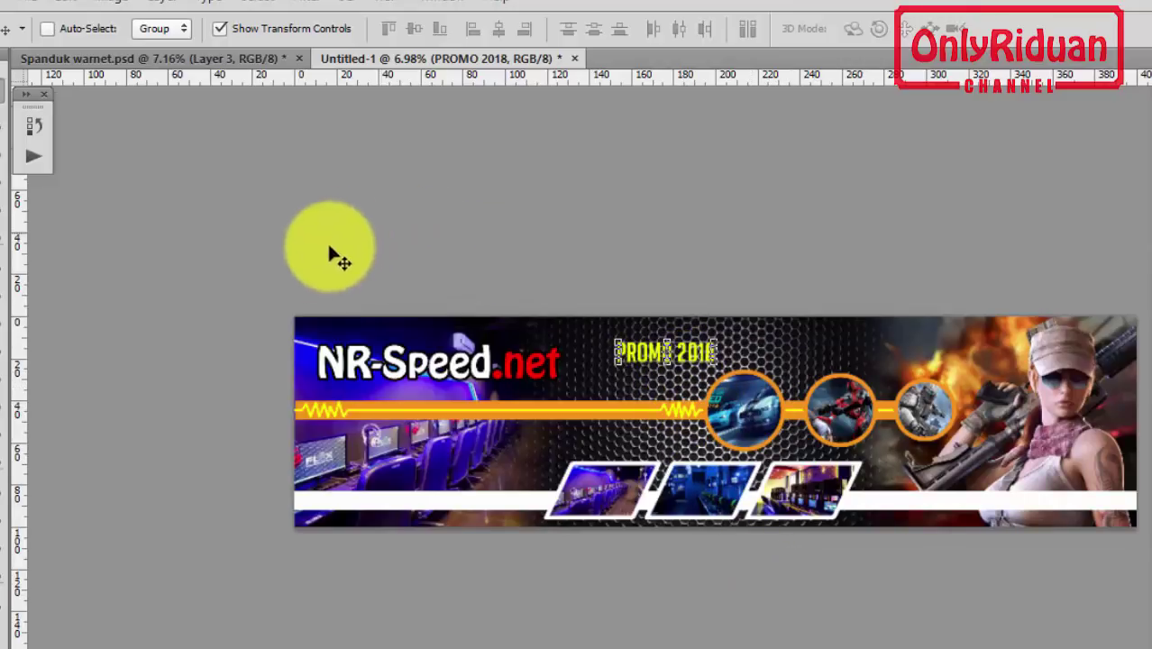
click(187, 57)
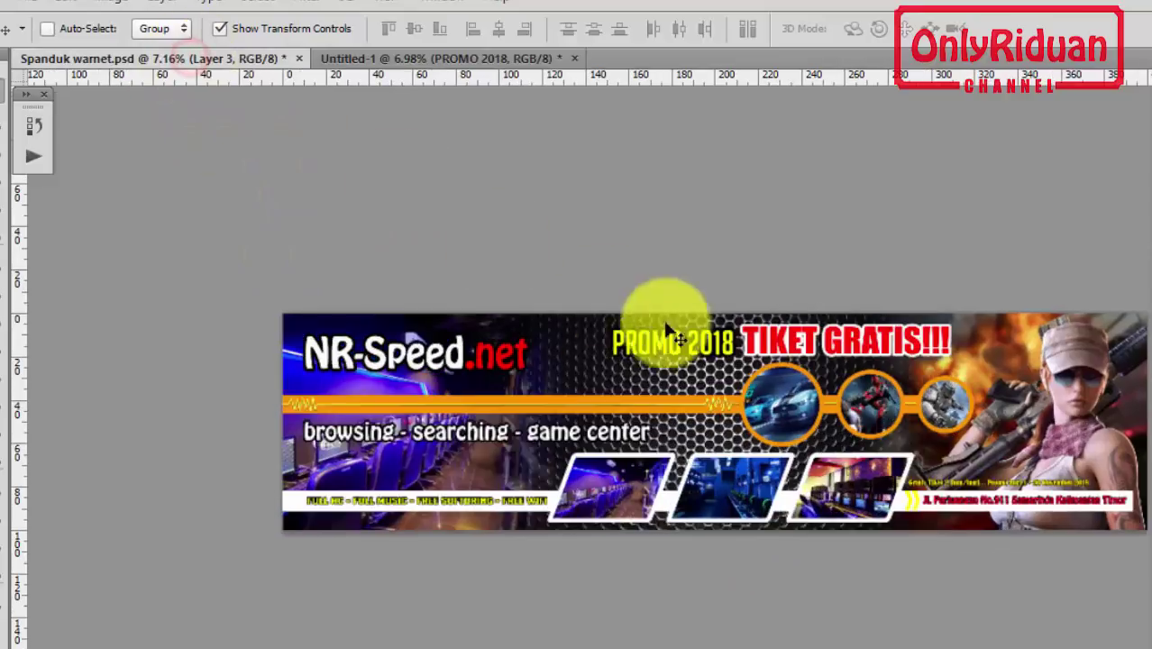
click(460, 58)
- Type 'TIKET GRATIS!!!' beside PROMO 2018, commit it, and reselect the text
click(22, 511)
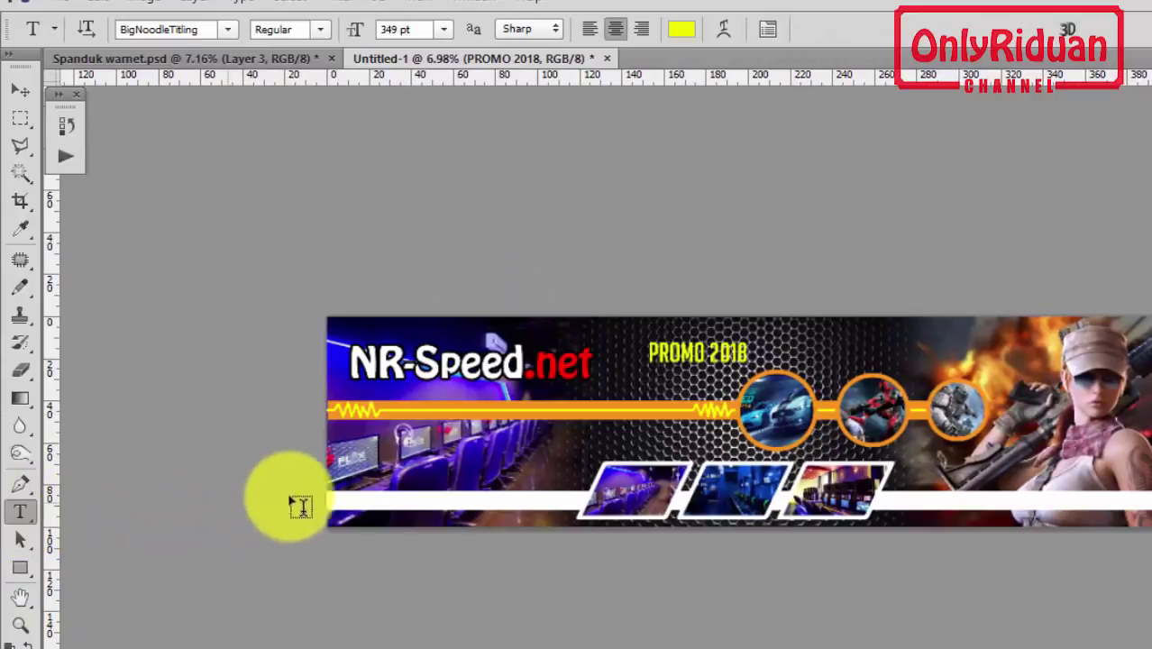
click(785, 336)
text(TIKET GRATIS!!!)
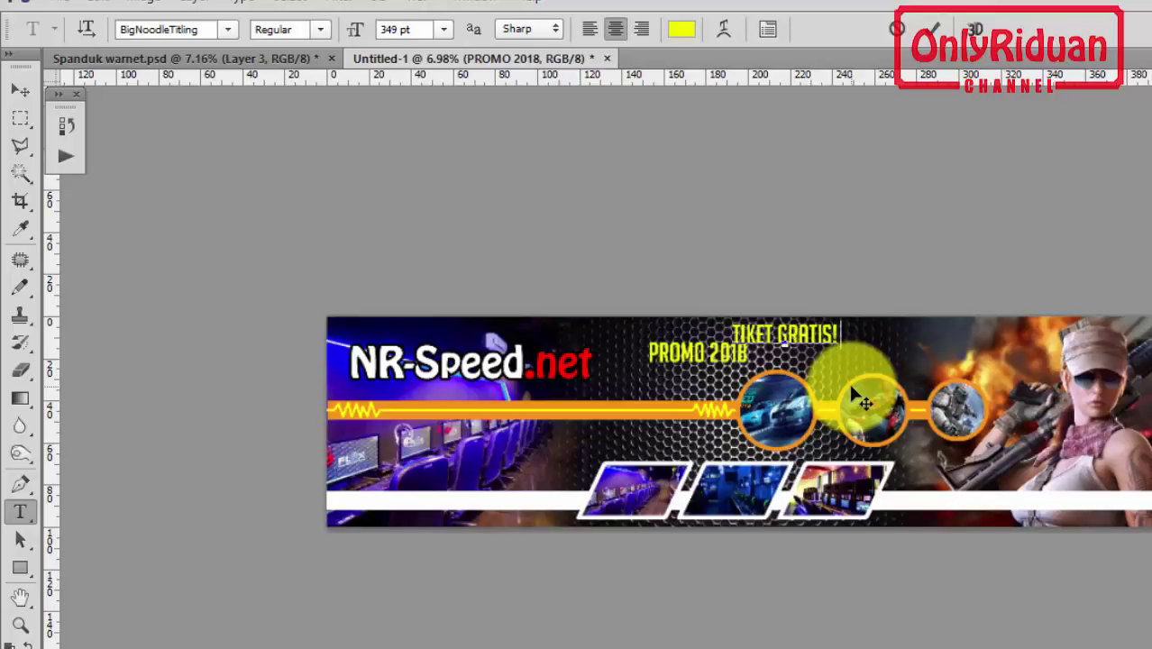
click(19, 91)
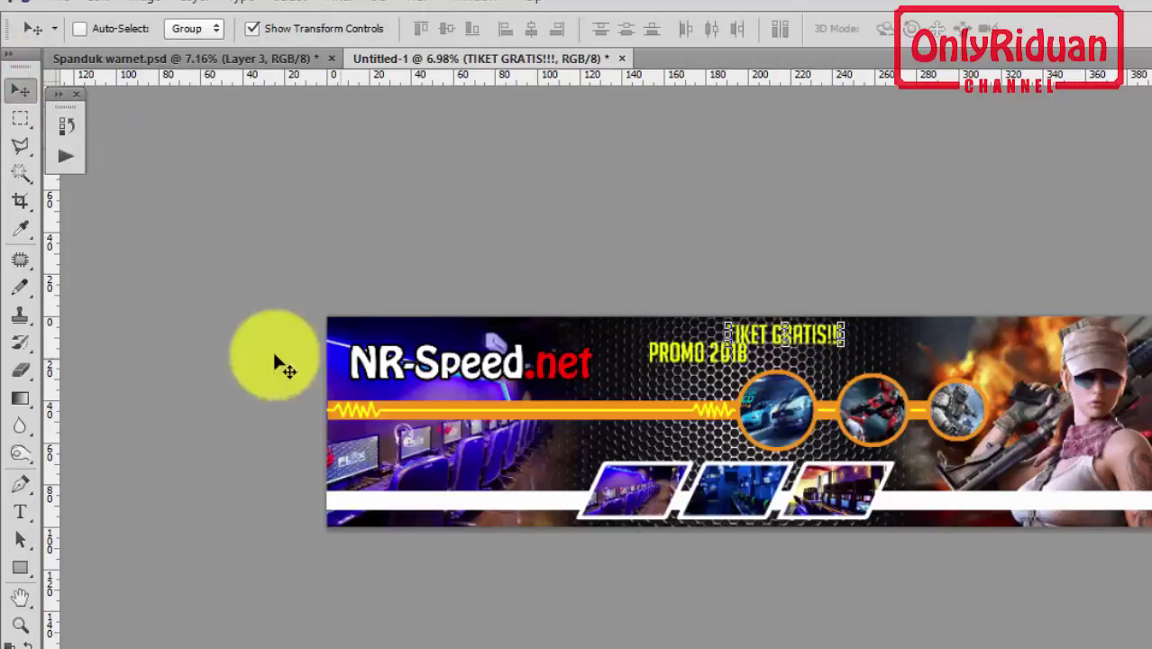
click(20, 511)
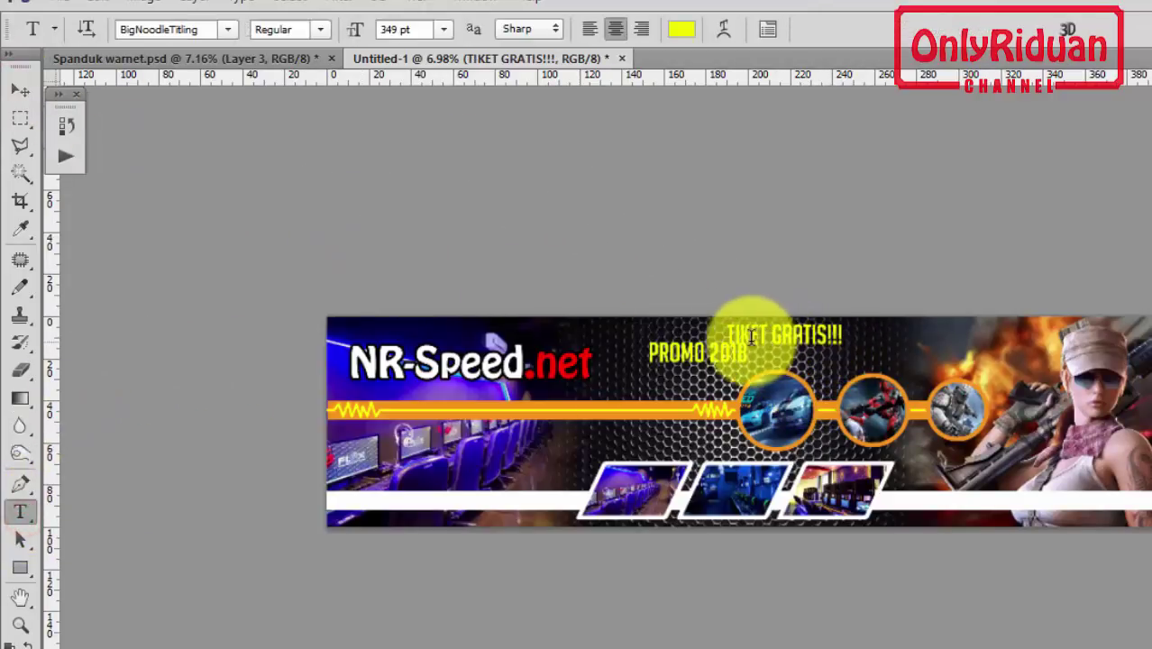
drag(730, 332, 856, 329)
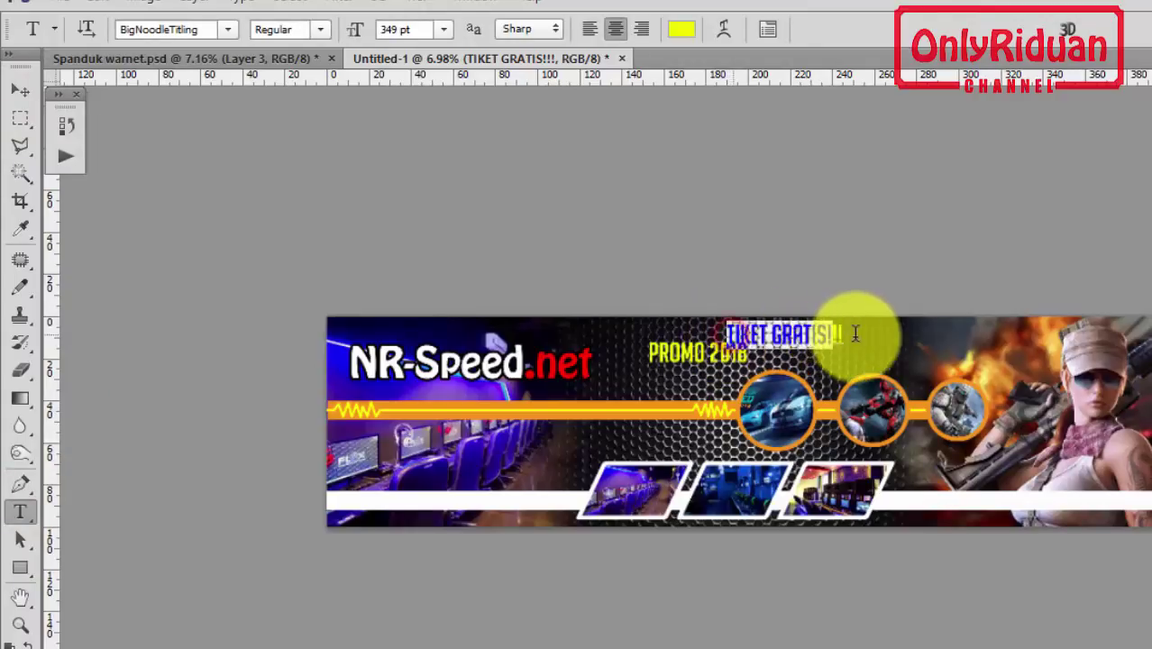
- Colour the selected TIKET GRATIS!!! text red
click(682, 28)
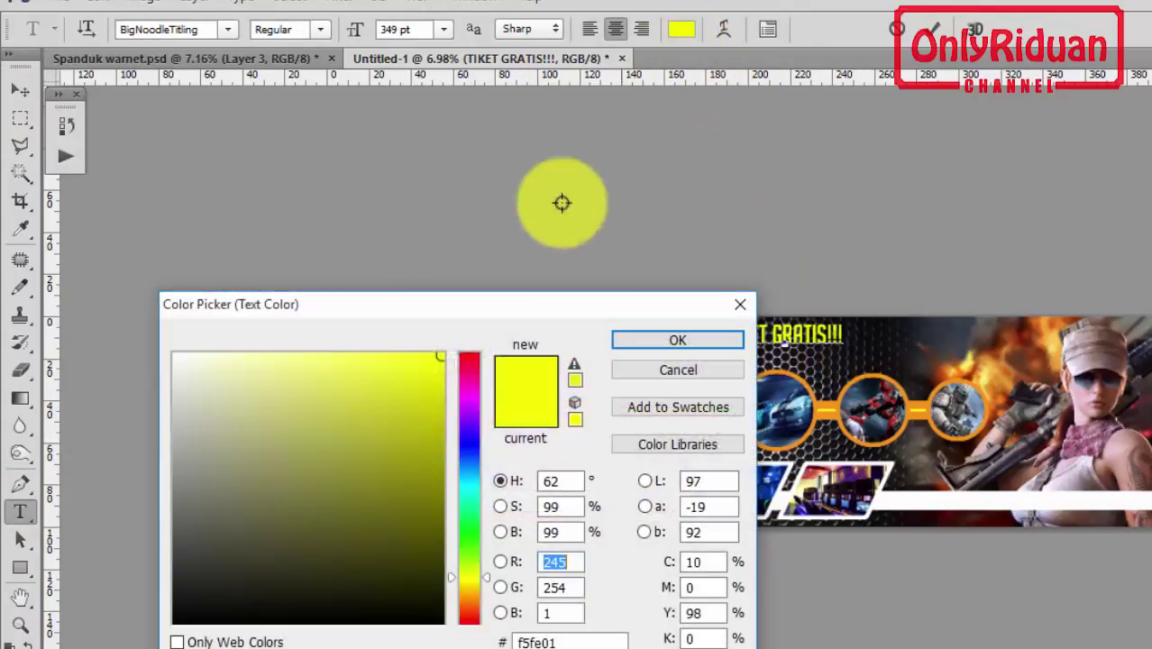
click(478, 358)
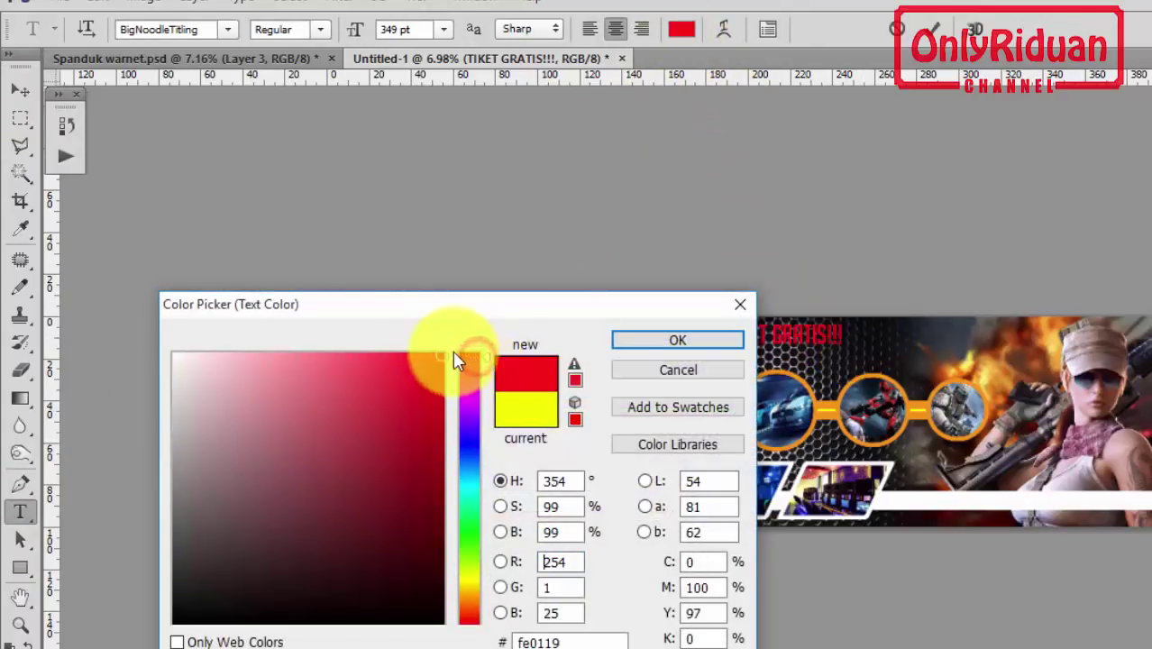
click(667, 341)
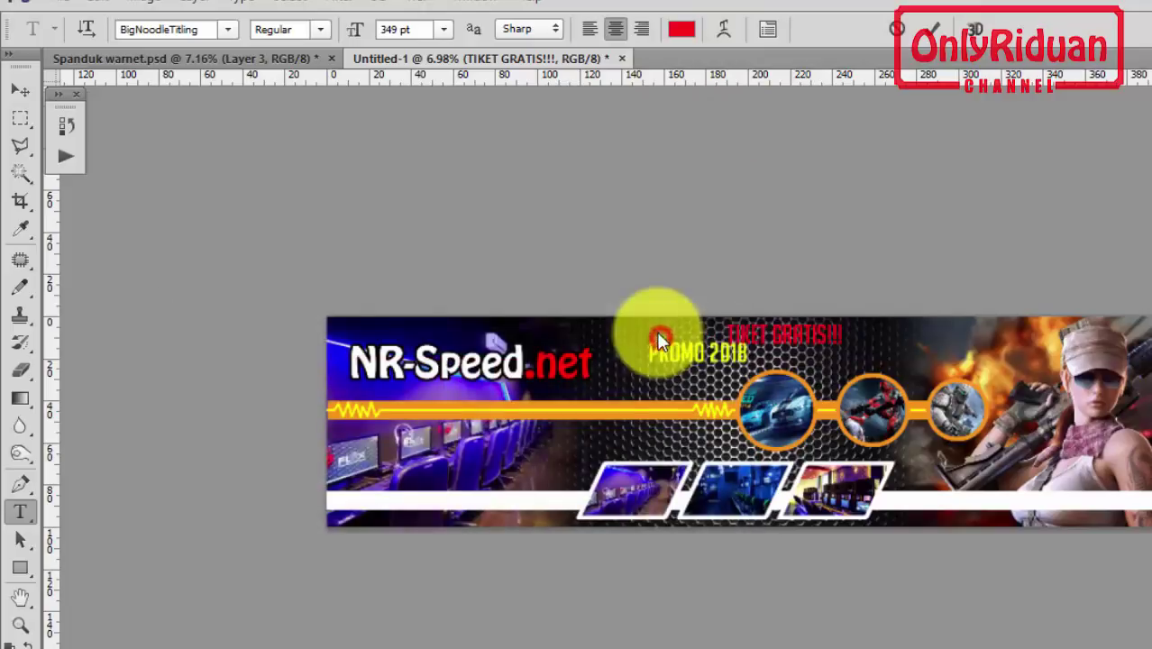
- Set TIKET GRATIS!!! in the Impact font and commit it
click(227, 29)
scroll(278, 289, up, 4)
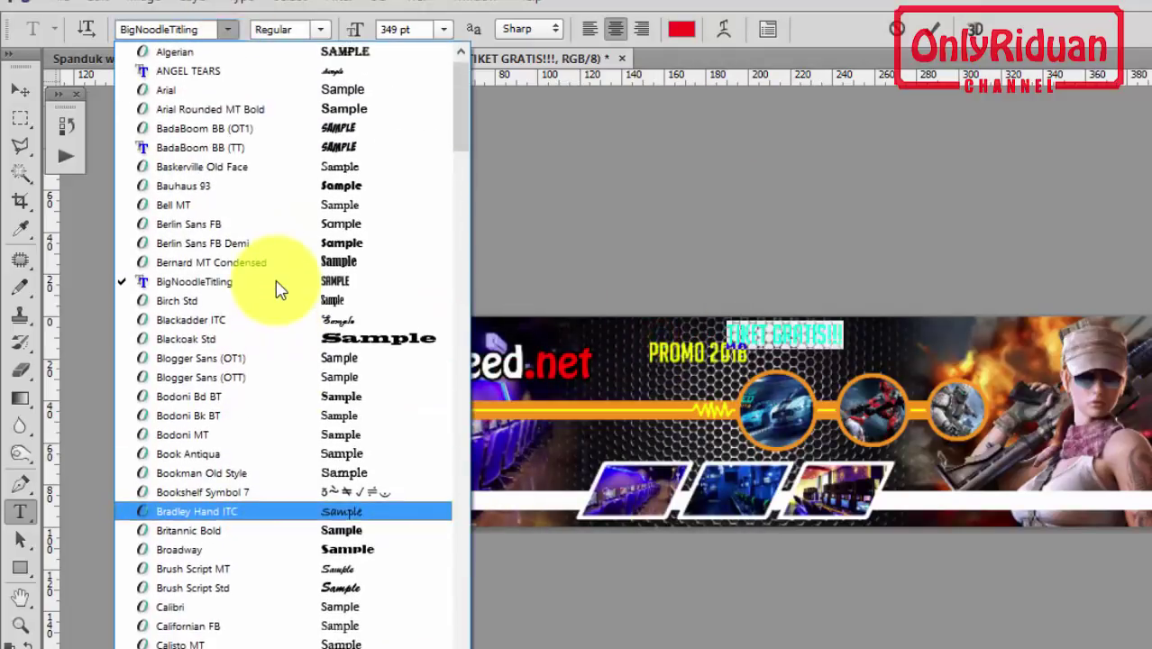
scroll(277, 289, up, 1)
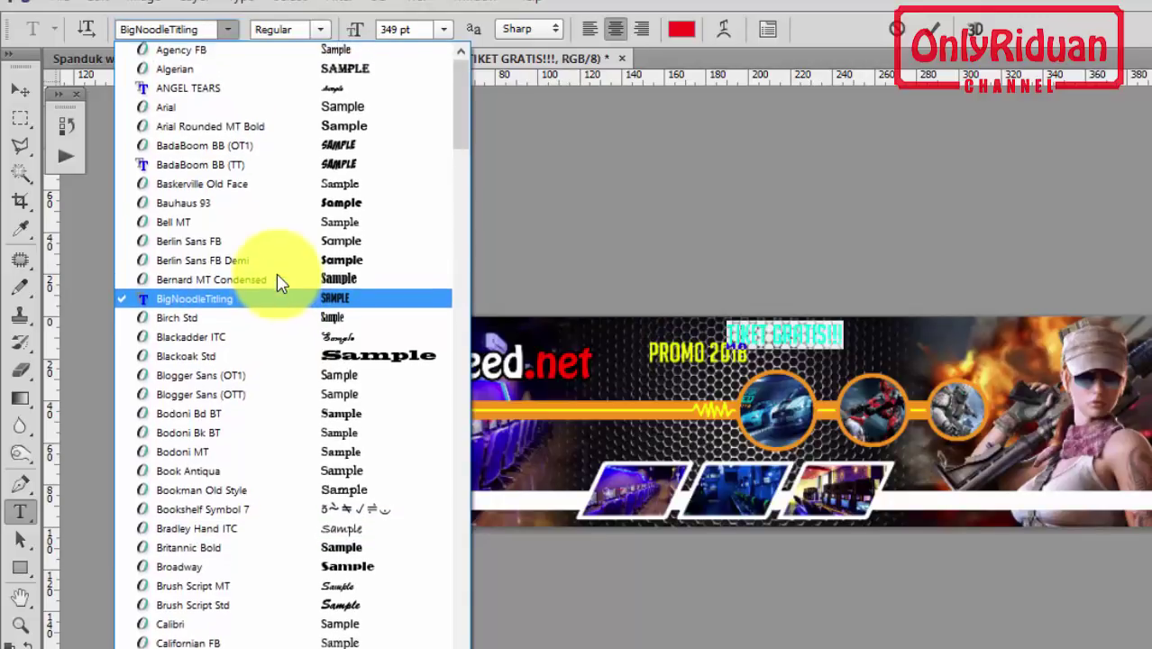
scroll(279, 282, down, 1)
scroll(280, 283, down, 5)
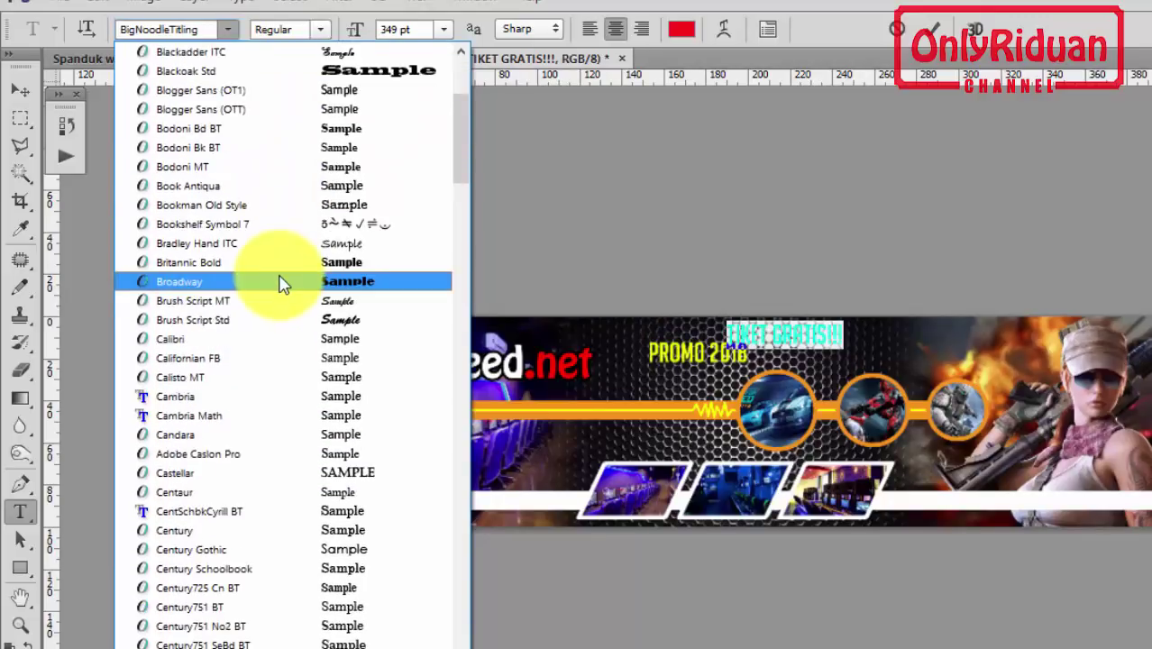
scroll(280, 285, down, 4)
scroll(283, 283, down, 1)
scroll(285, 285, down, 3)
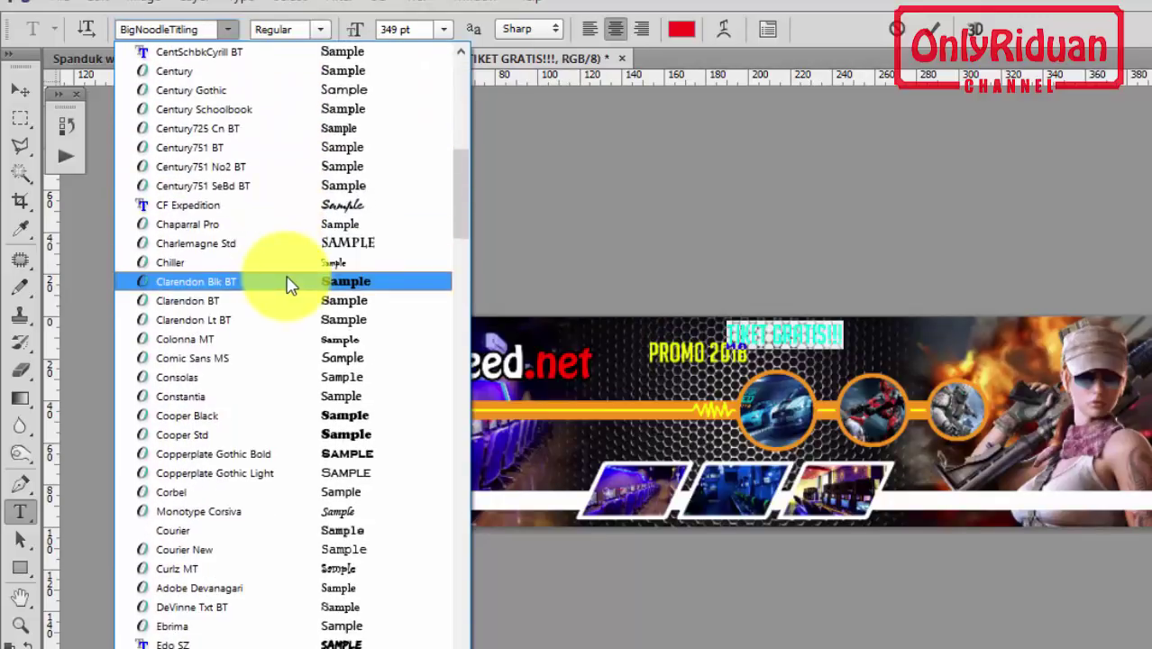
scroll(288, 285, down, 4)
scroll(288, 283, down, 3)
scroll(288, 281, down, 4)
scroll(290, 284, down, 3)
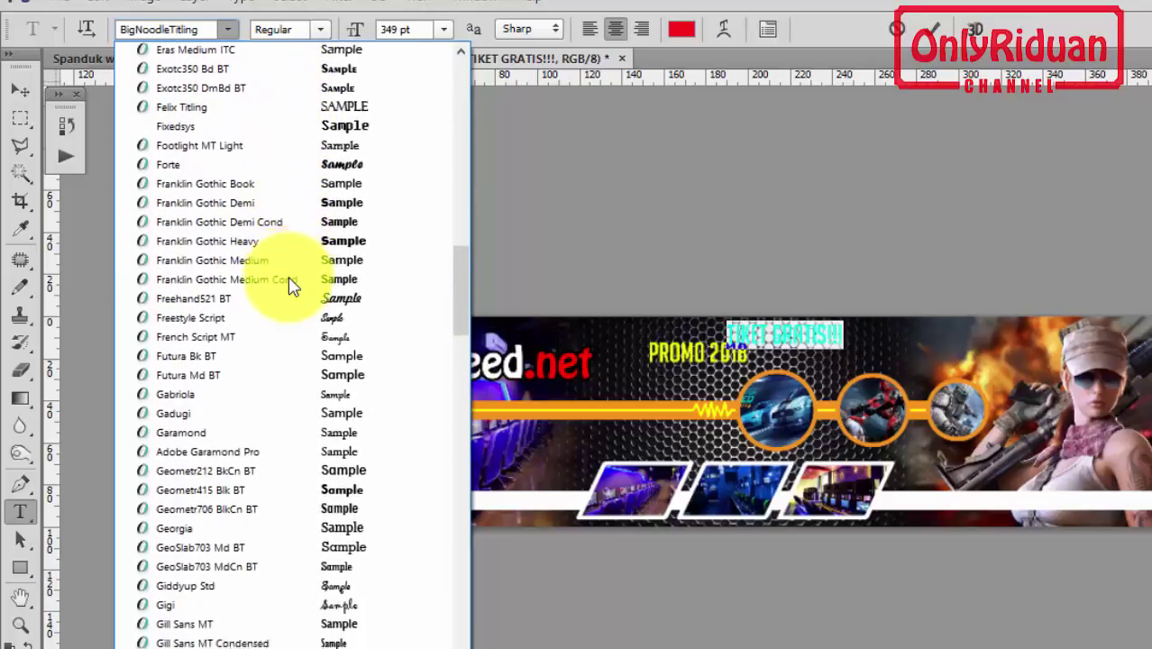
scroll(288, 283, down, 3)
scroll(293, 277, down, 3)
scroll(295, 277, down, 1)
scroll(296, 277, down, 2)
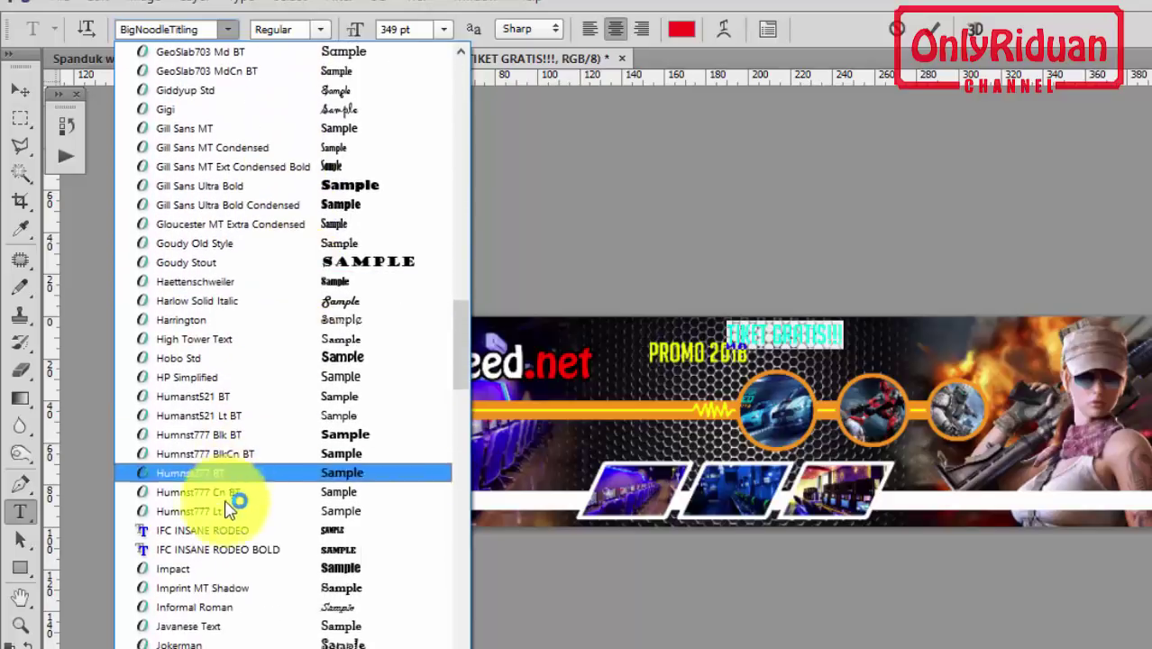
click(226, 568)
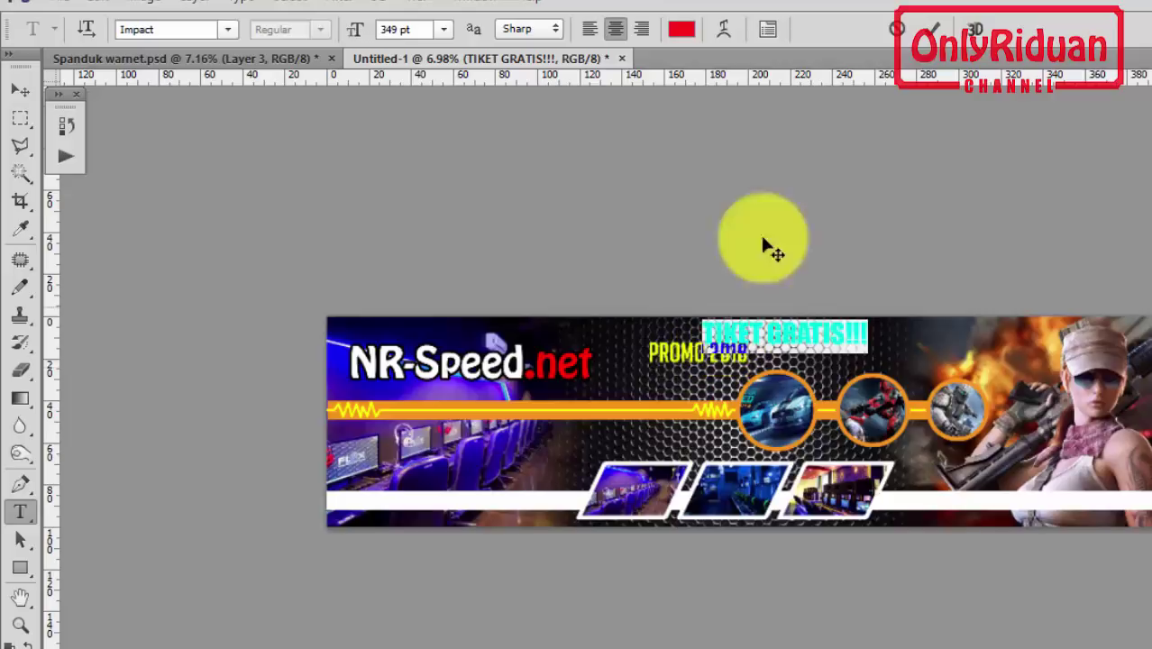
click(926, 35)
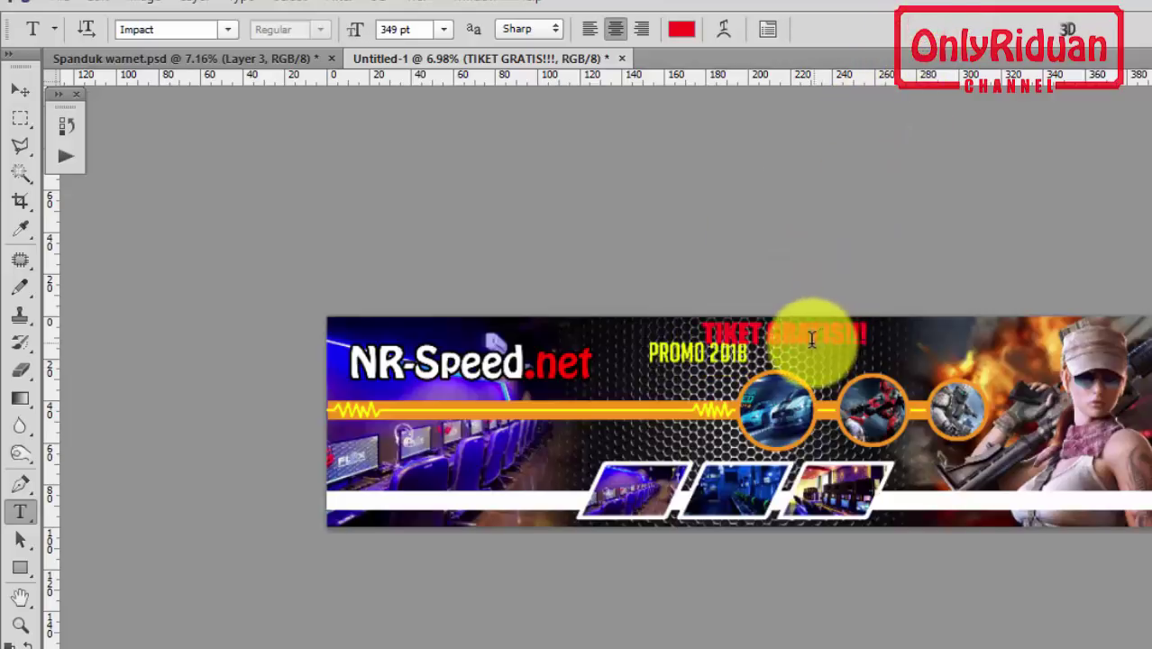
click(21, 91)
- Move TIKET GRATIS!!! right beside PROMO 2018, then compare with the reference banner
drag(810, 334, 970, 377)
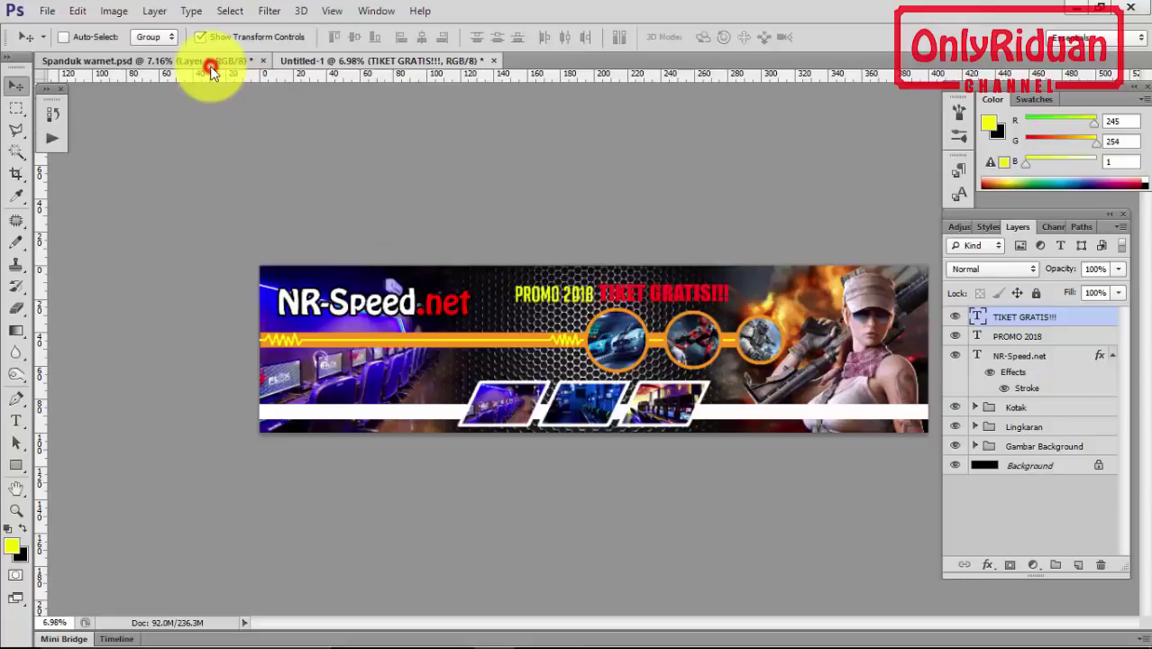
click(210, 64)
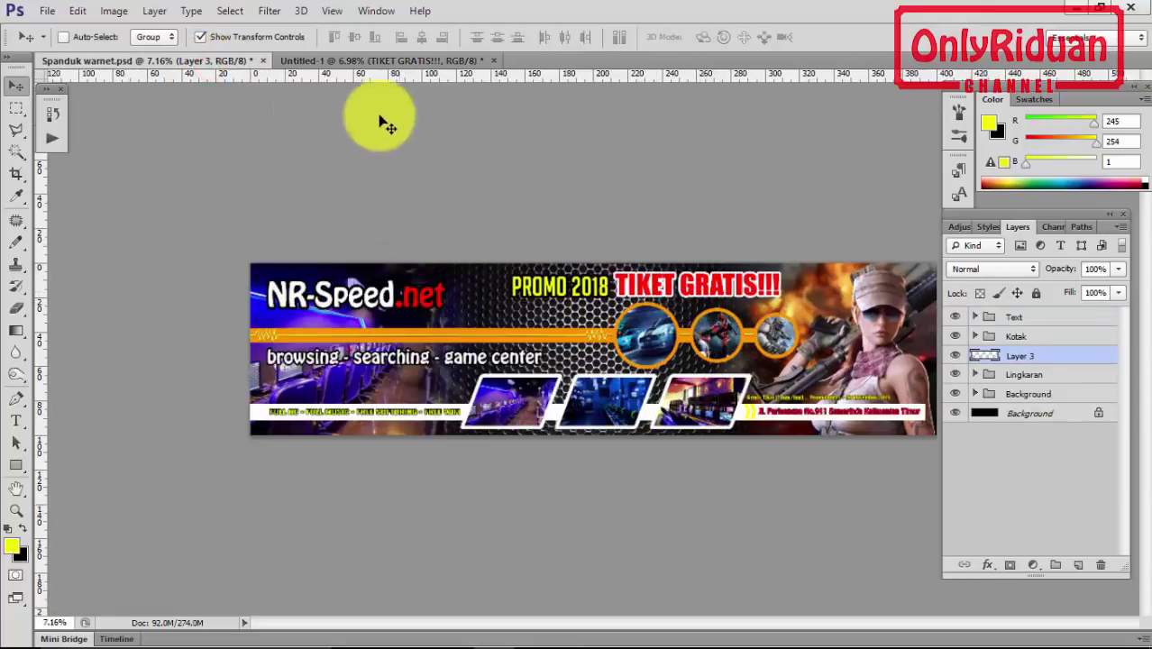
click(361, 61)
scroll(630, 275, up, 2)
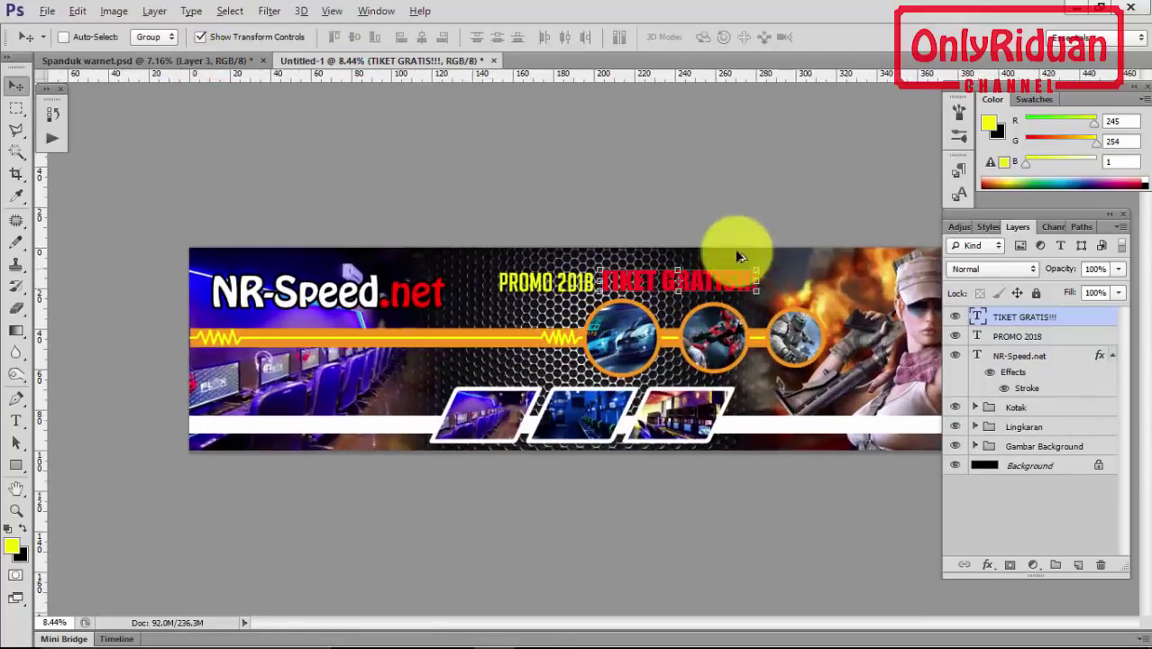
scroll(736, 249, up, 1)
scroll(745, 236, up, 2)
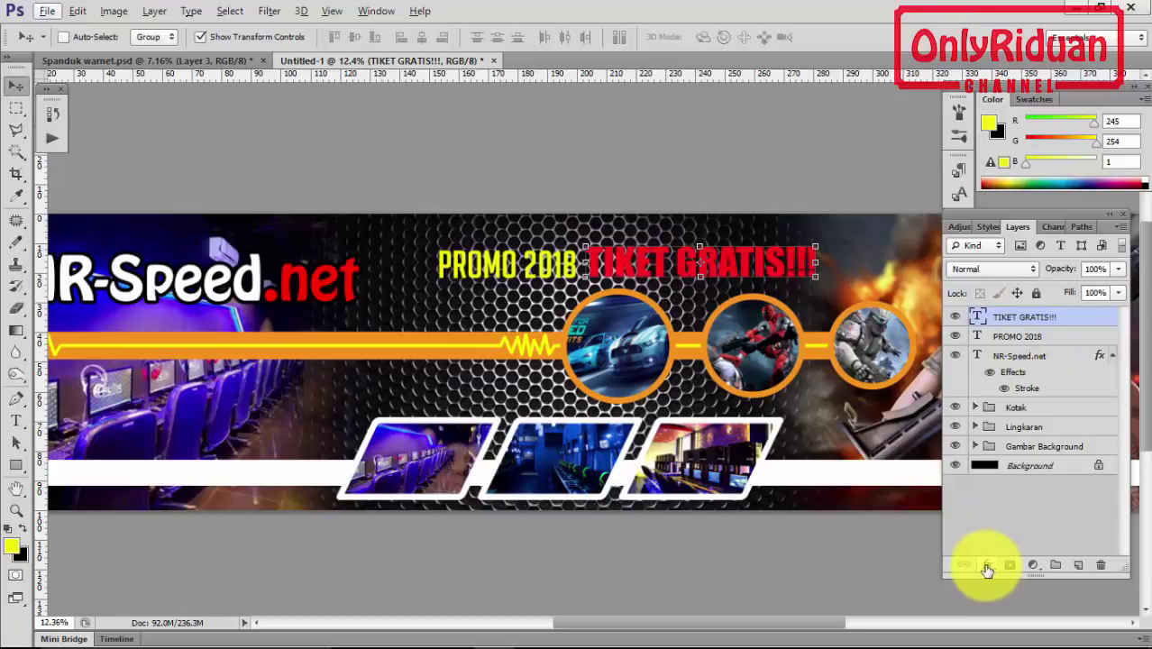
- Give TIKET GRATIS!!! a white Stroke effect with an increased size
click(987, 570)
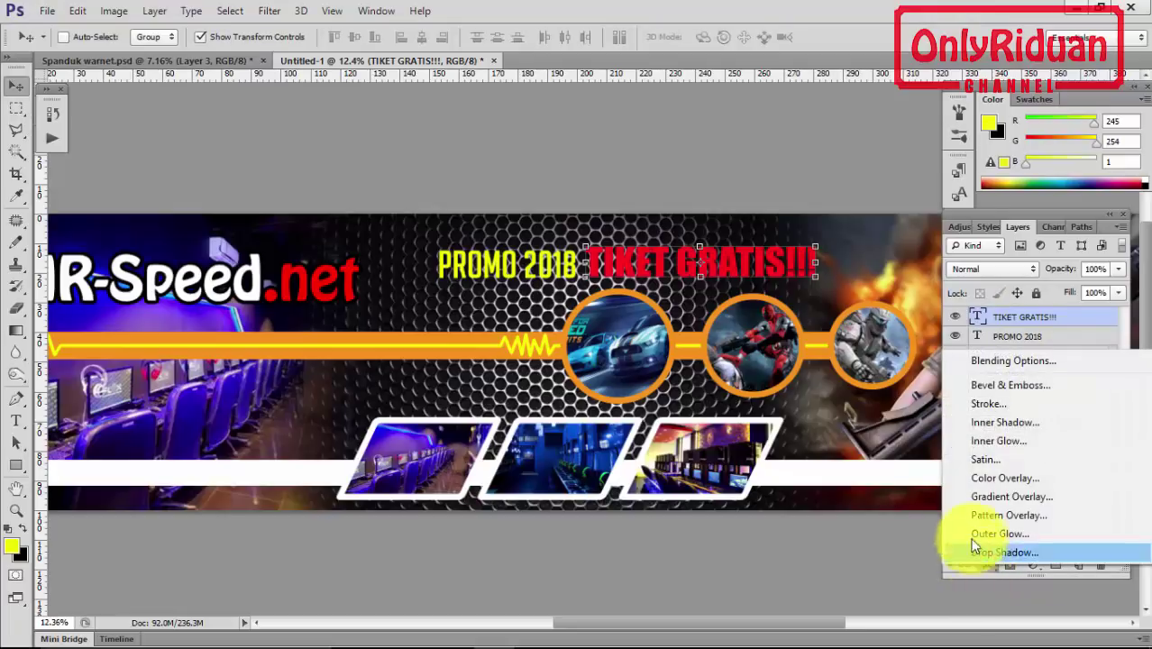
click(990, 405)
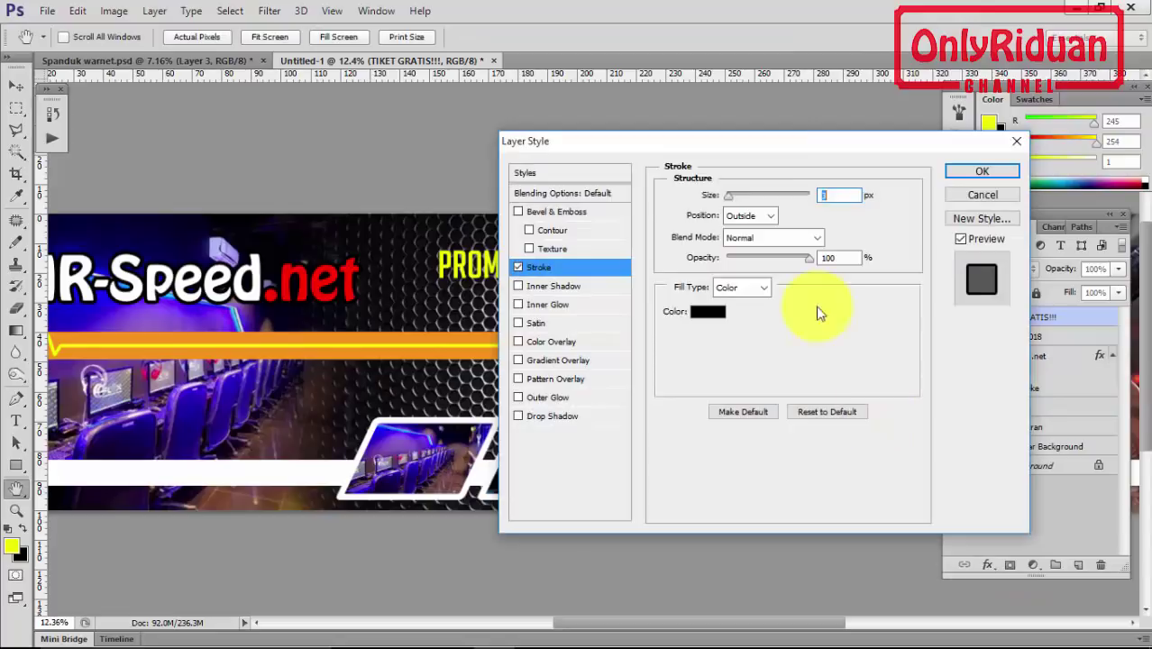
mouse_move(775, 141)
mouse_down()
mouse_move(309, 164)
mouse_move(372, 132)
mouse_up()
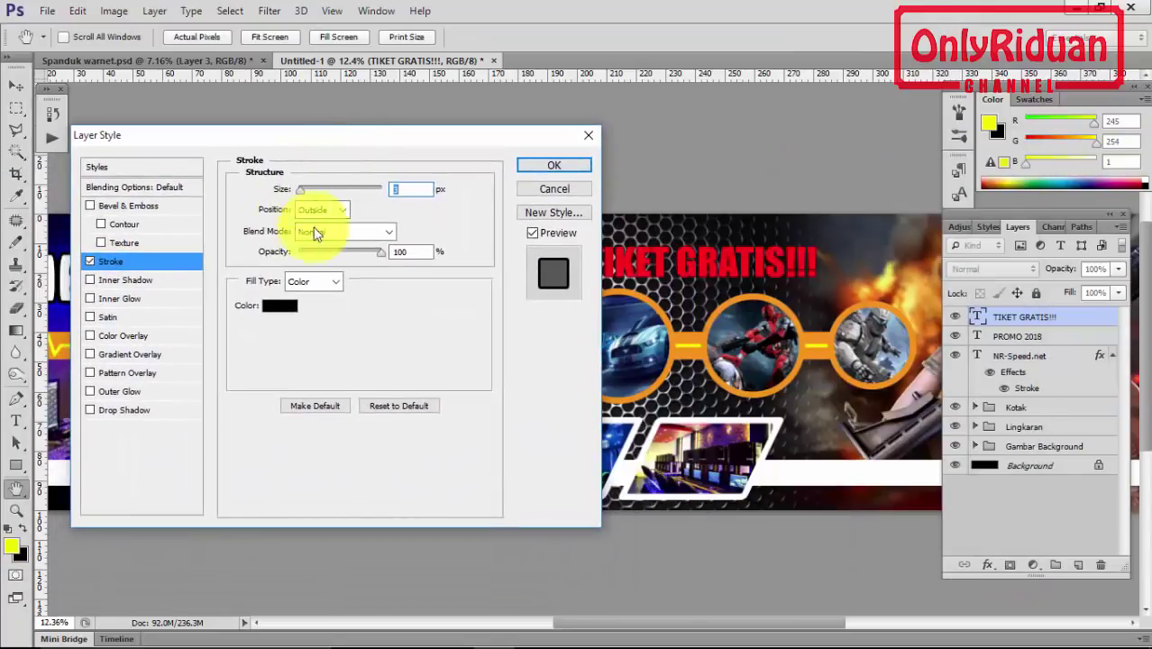
click(271, 311)
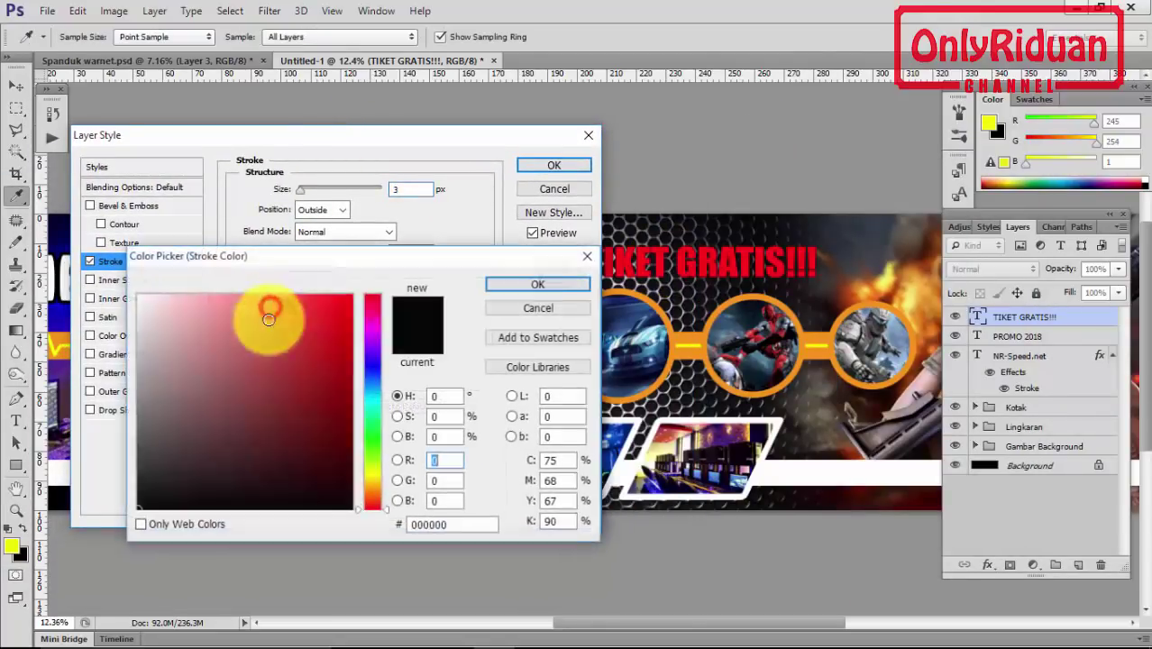
drag(148, 303, 136, 293)
click(519, 290)
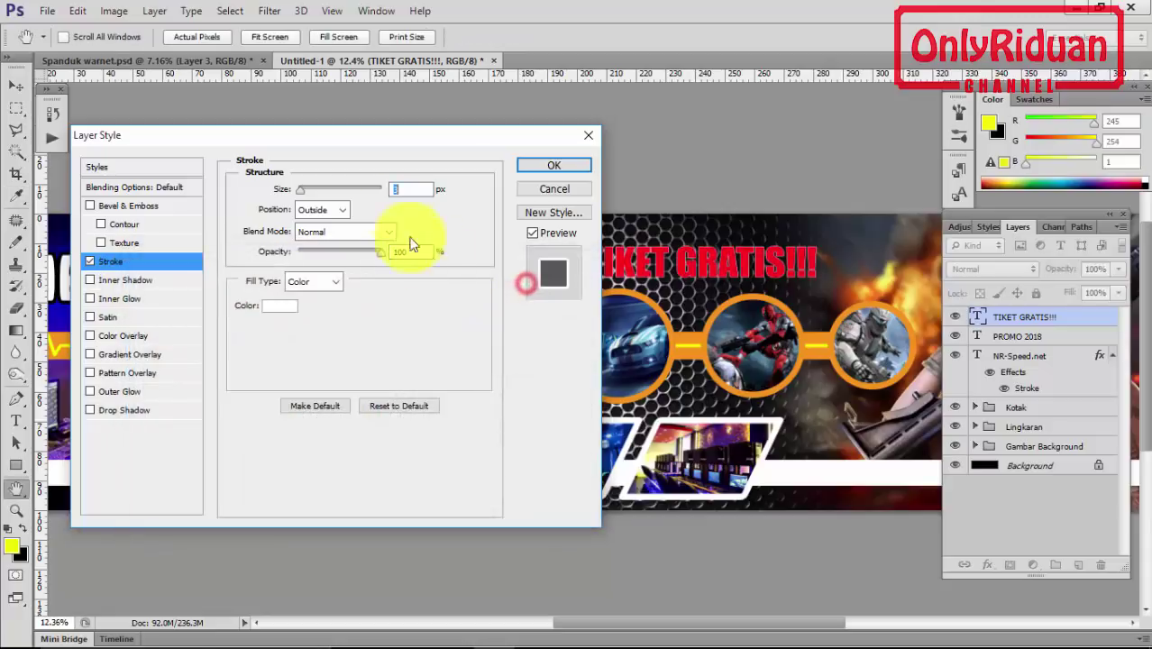
double_click(403, 188)
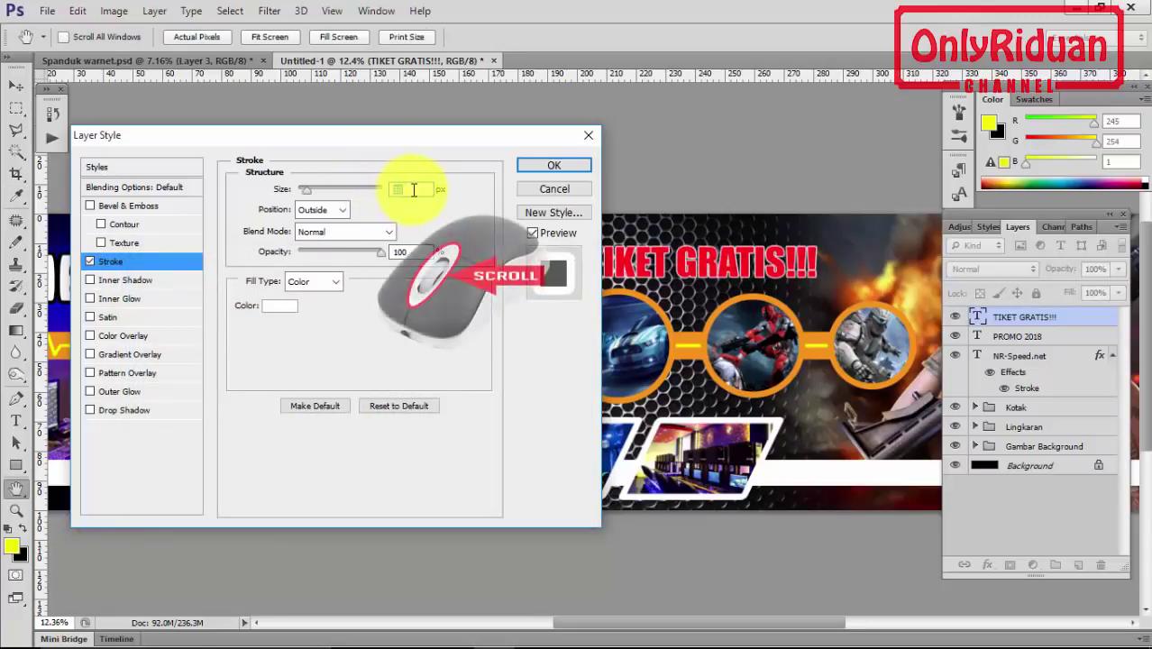
scroll(413, 189, up, 5)
scroll(421, 191, up, 2)
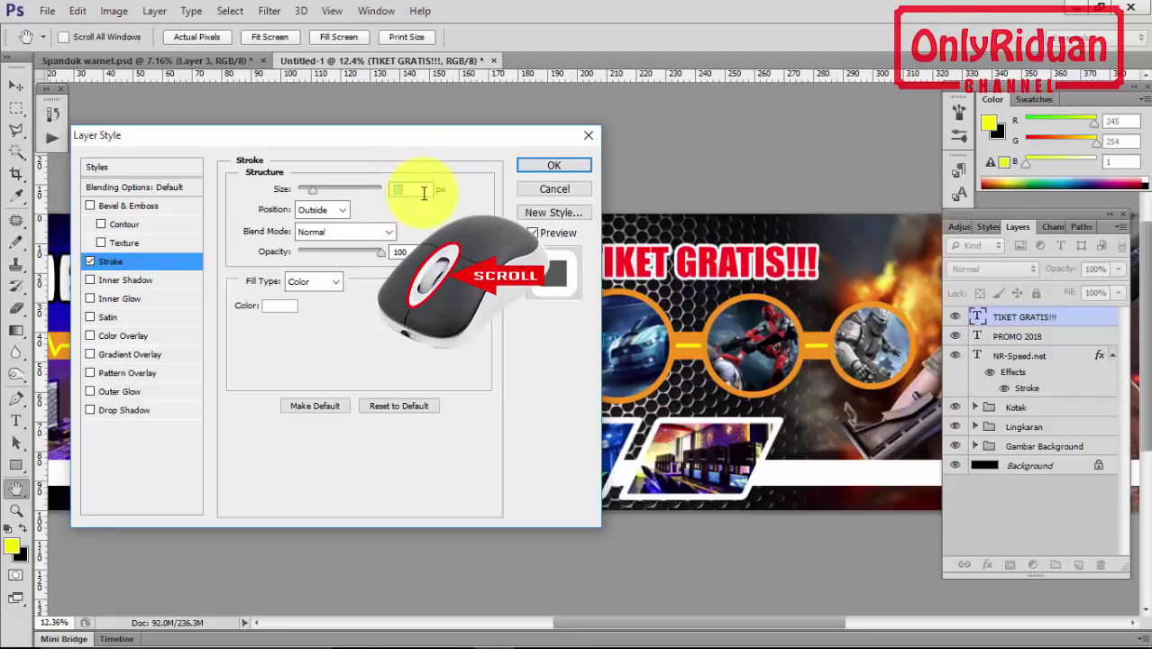
click(556, 166)
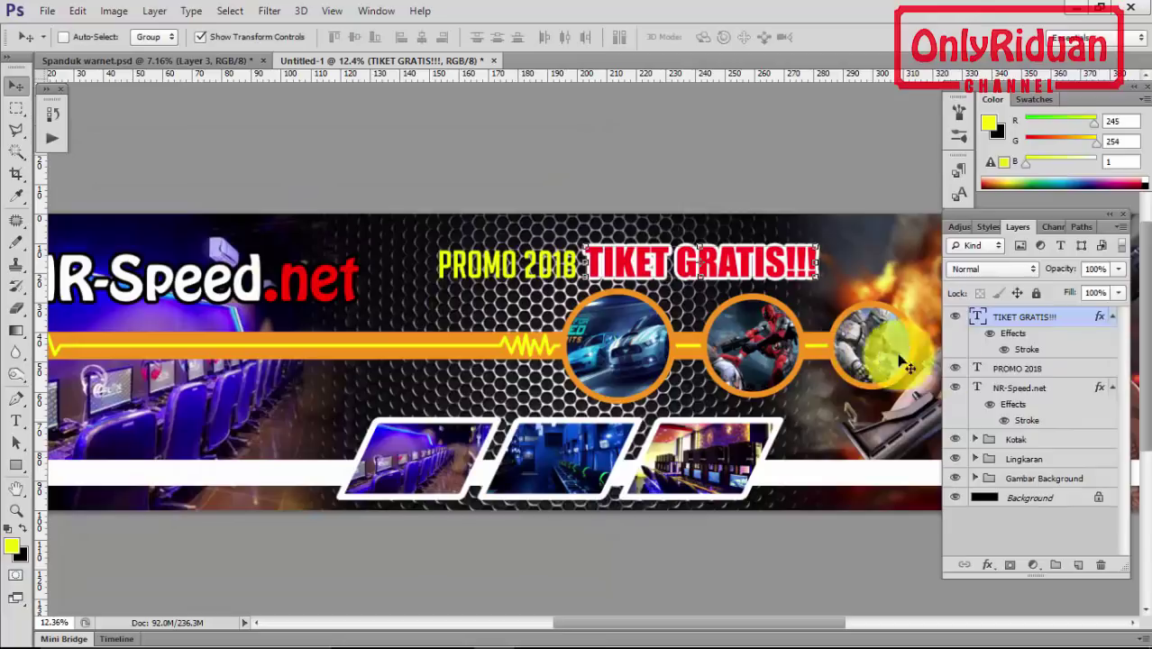
click(1035, 369)
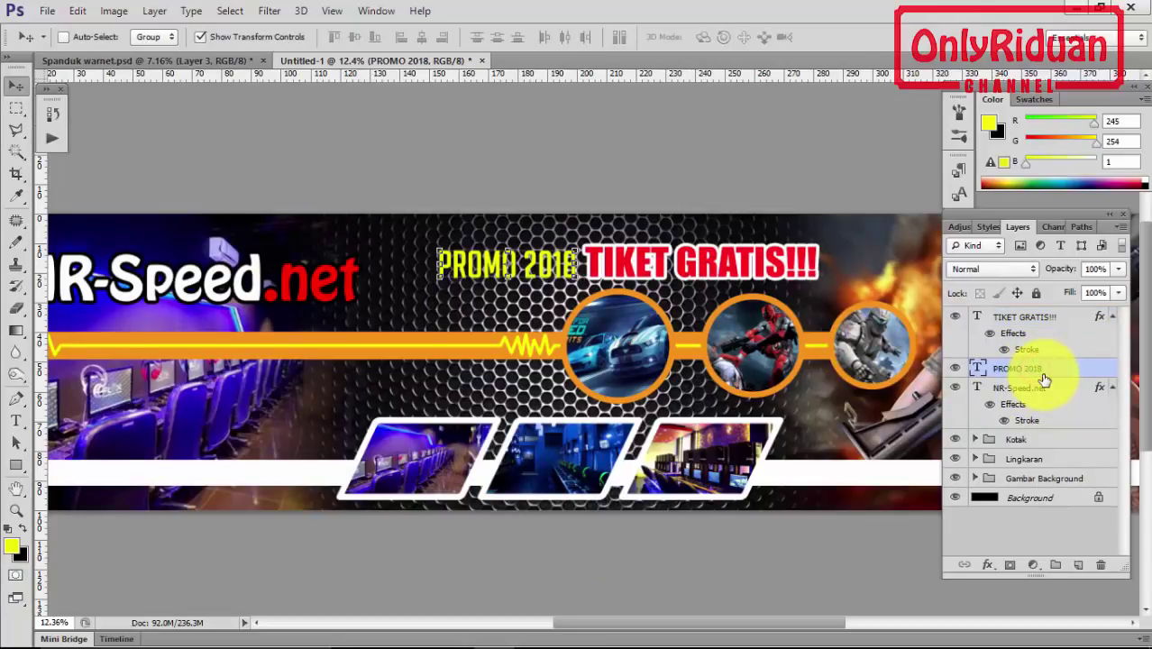
- Add a thick black Stroke layer effect to the PROMO 2018 text
click(986, 566)
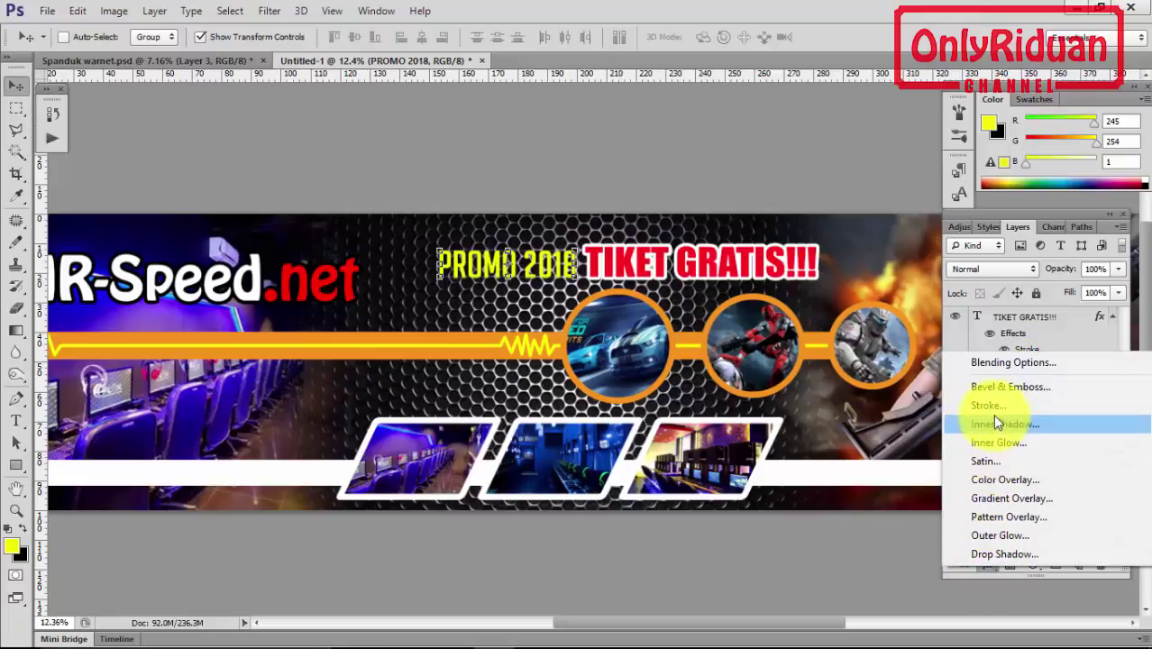
click(992, 405)
drag(393, 140, 576, 307)
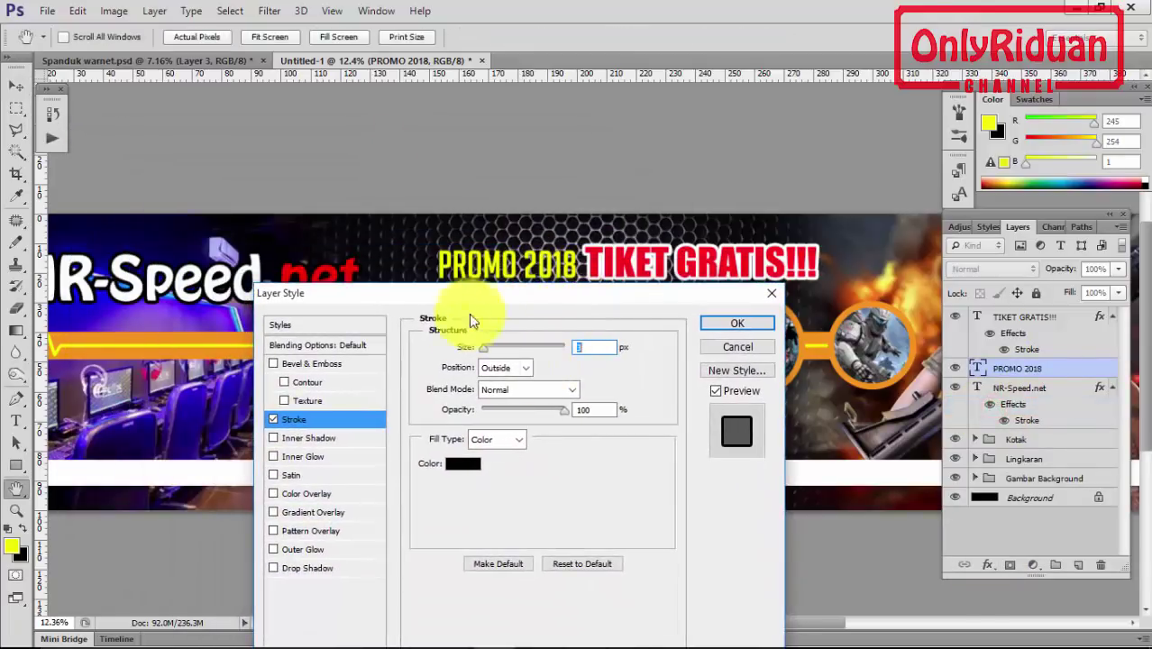
scroll(586, 348, up, 3)
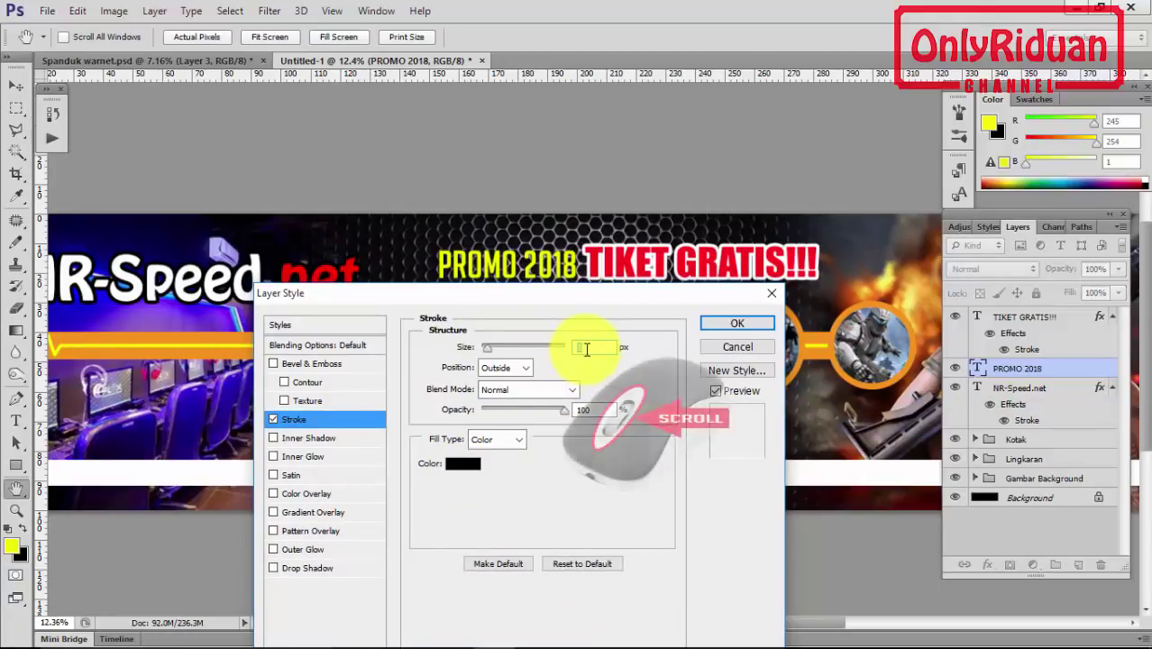
scroll(590, 349, up, 3)
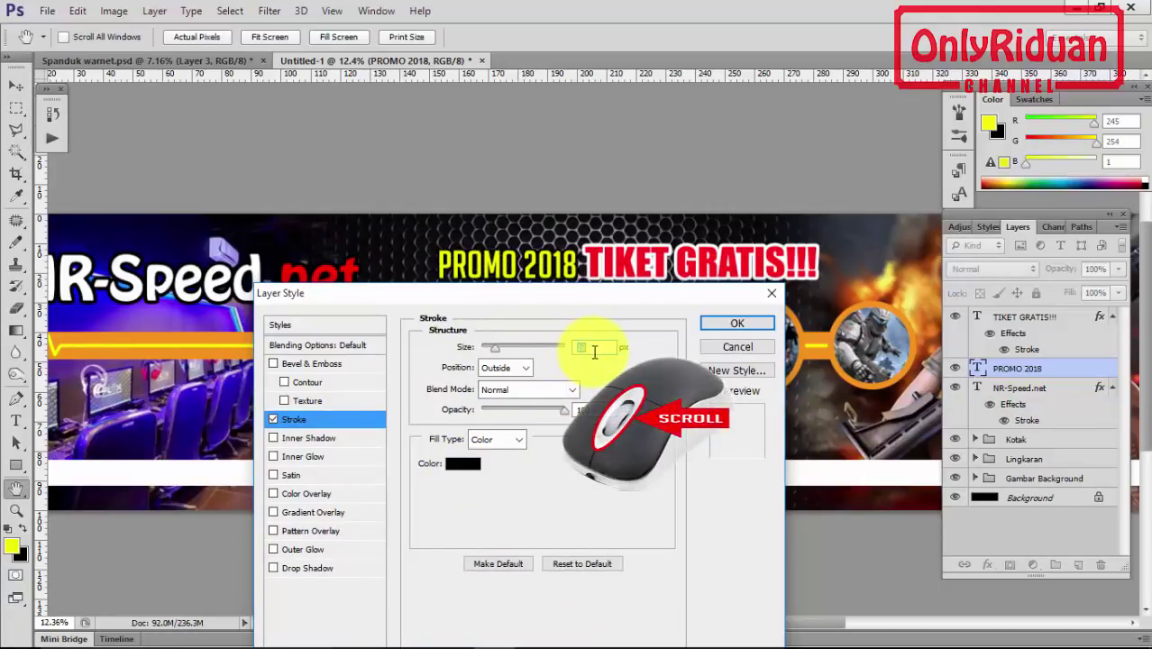
click(738, 326)
click(1048, 372)
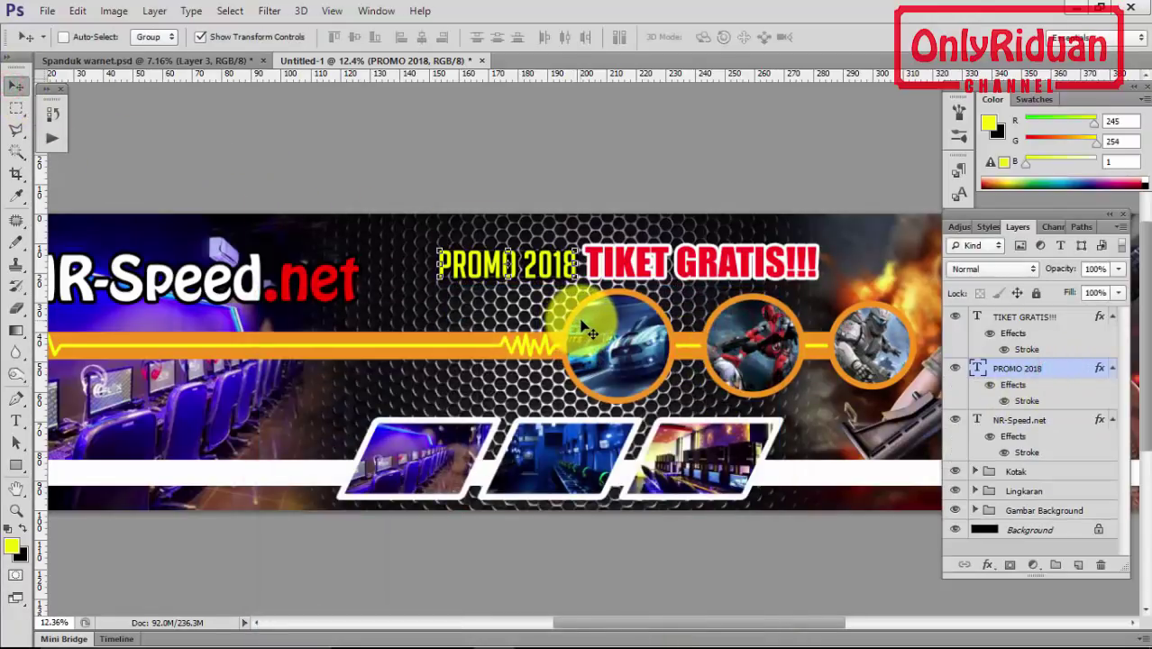
- Nudge PROMO 2018 slightly left, then bring the banner's right side into view
key(shift+Left)
key(shift+Left)
key(shift+Left)
key(shift+Left)
key(shift+Left)
key(shift+Left)
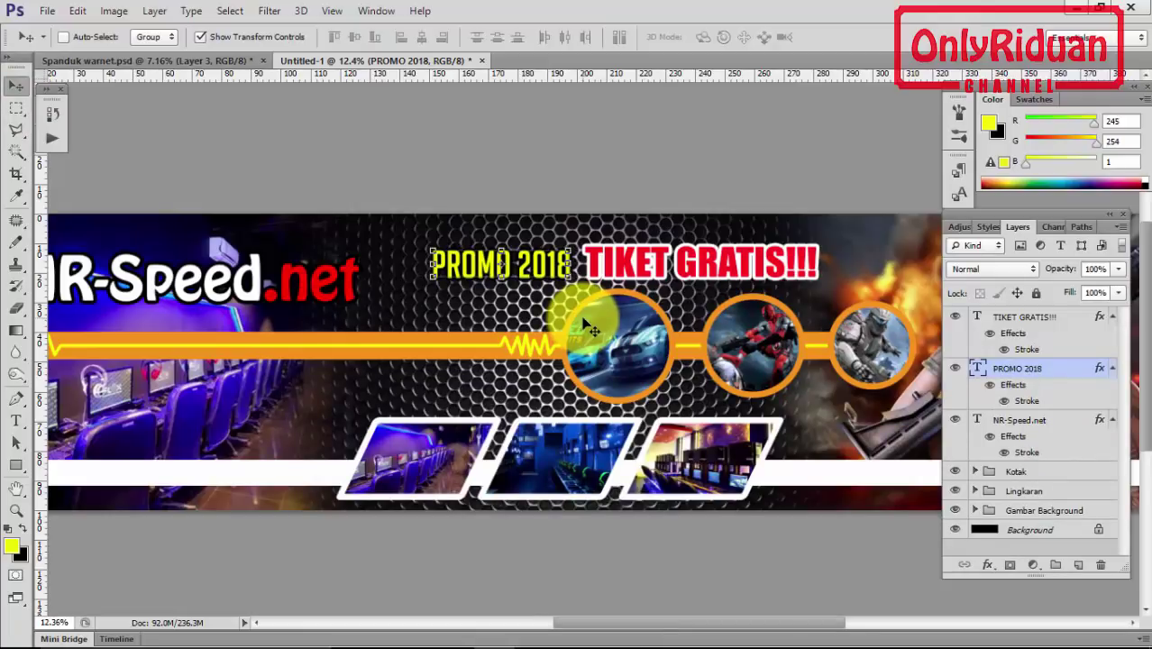
click(1133, 622)
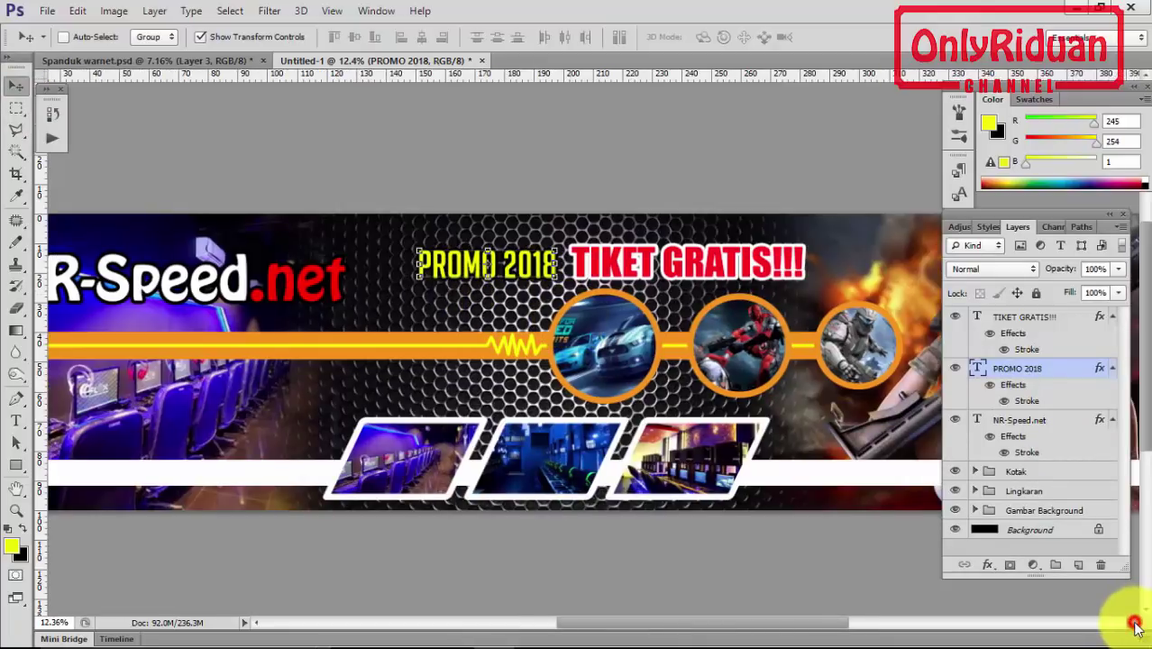
click(1133, 622)
click(1133, 623)
click(1133, 622)
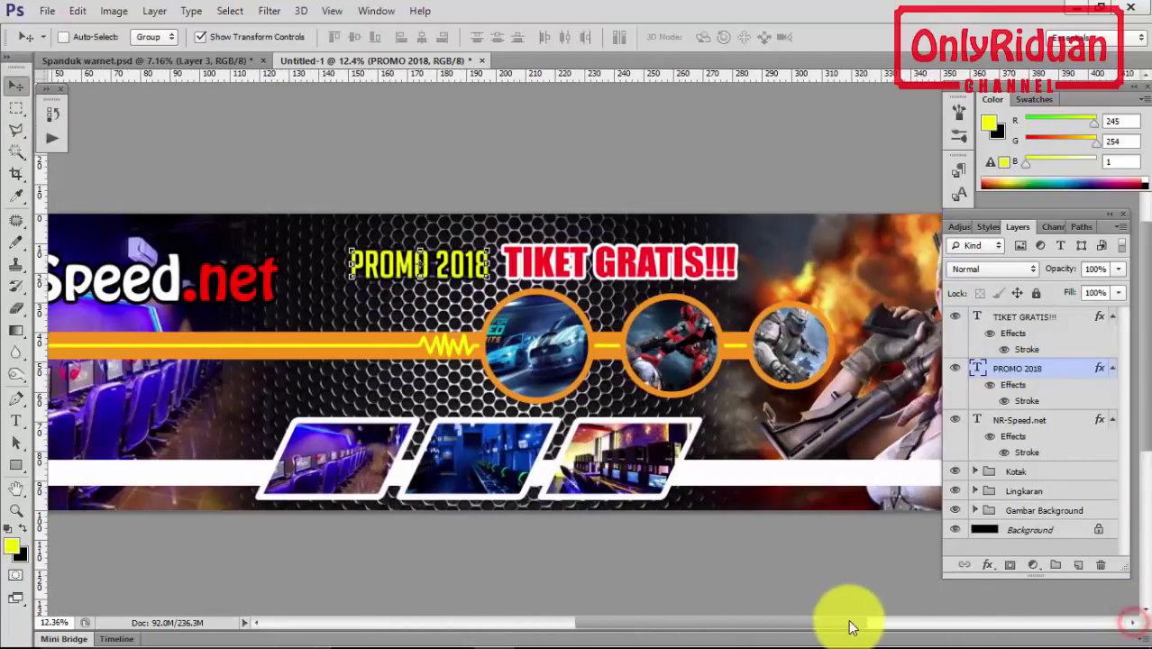
drag(850, 626, 888, 620)
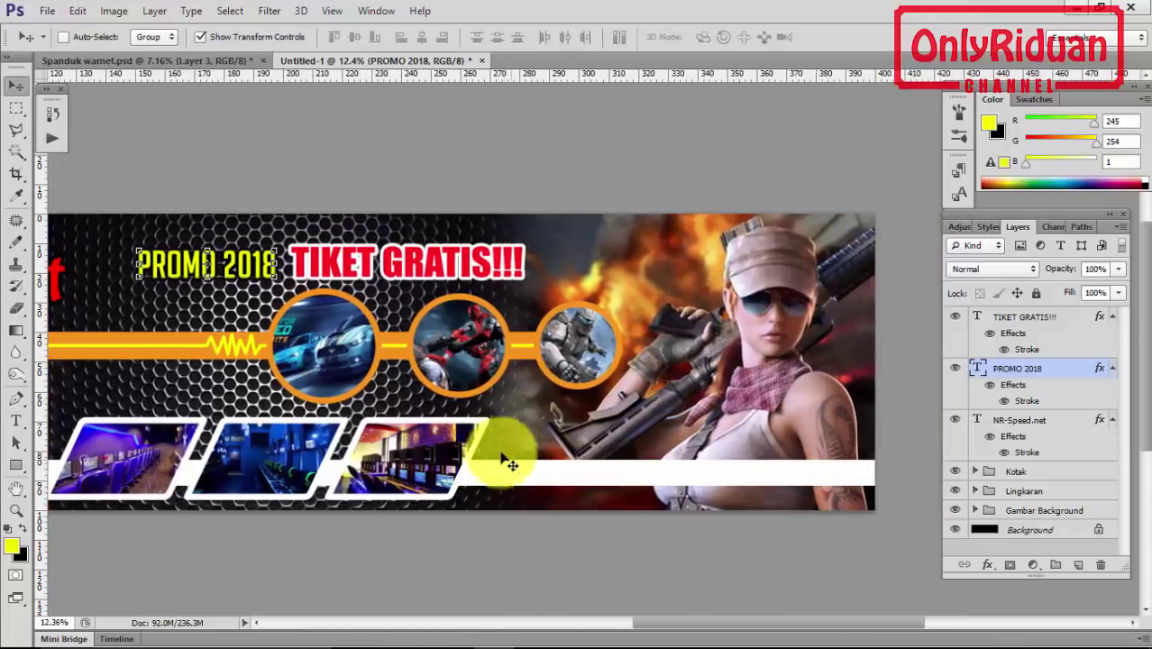
- Check the Spanduk warnet.psd reference, return to Untitled-1, and zoom in with the Pen tool
click(188, 63)
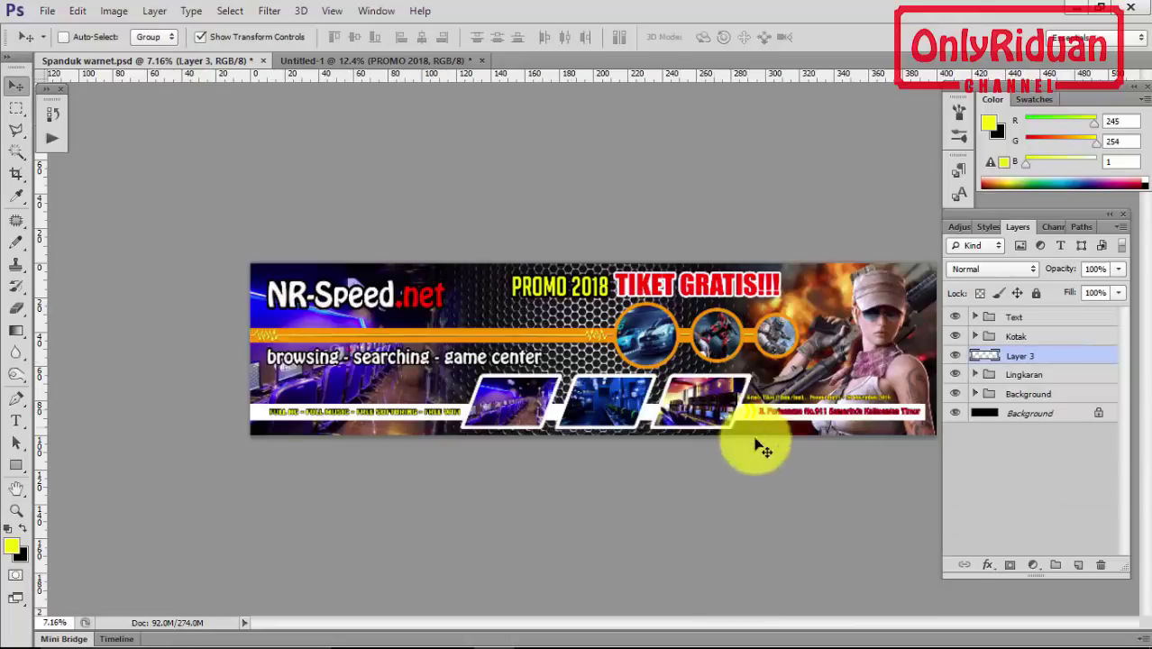
click(363, 60)
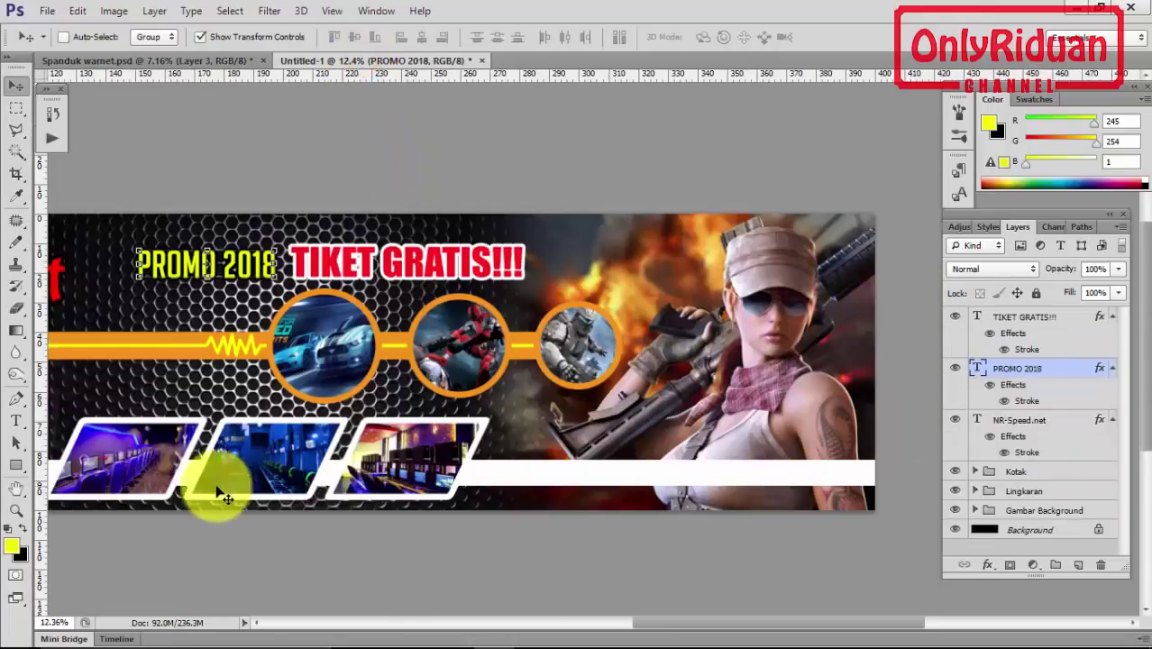
click(18, 398)
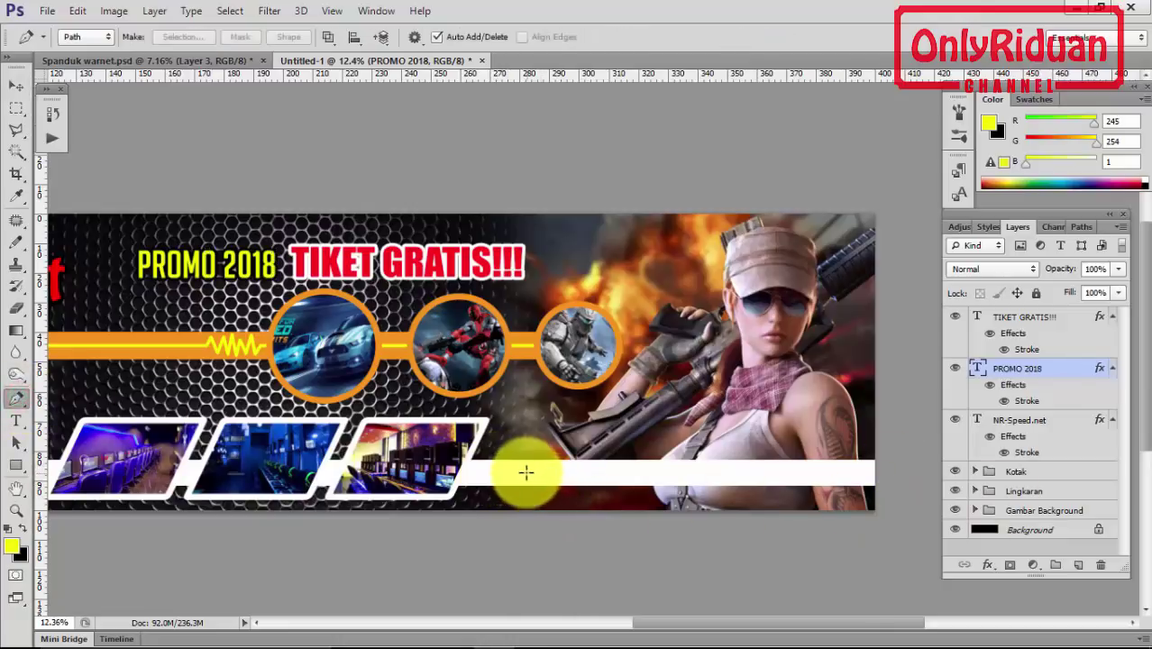
scroll(513, 469, up, 1)
scroll(513, 469, up, 4)
scroll(478, 468, up, 1)
scroll(504, 463, up, 1)
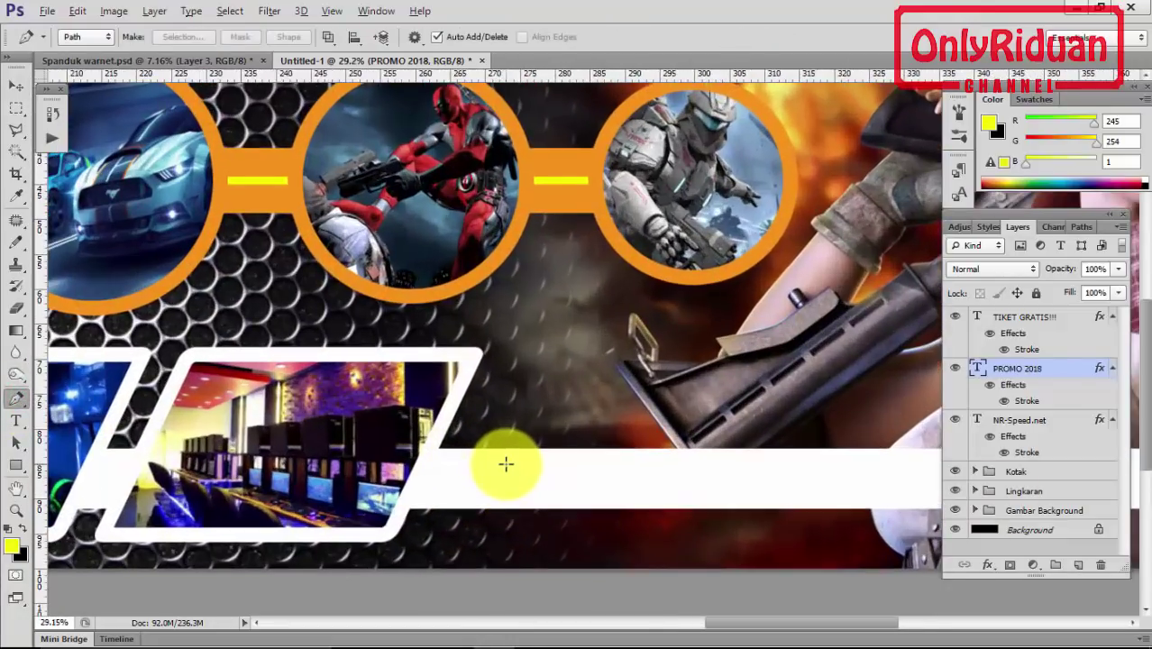
scroll(506, 463, up, 2)
- Create a new empty layer above PROMO 2018 for the chevron
click(1077, 564)
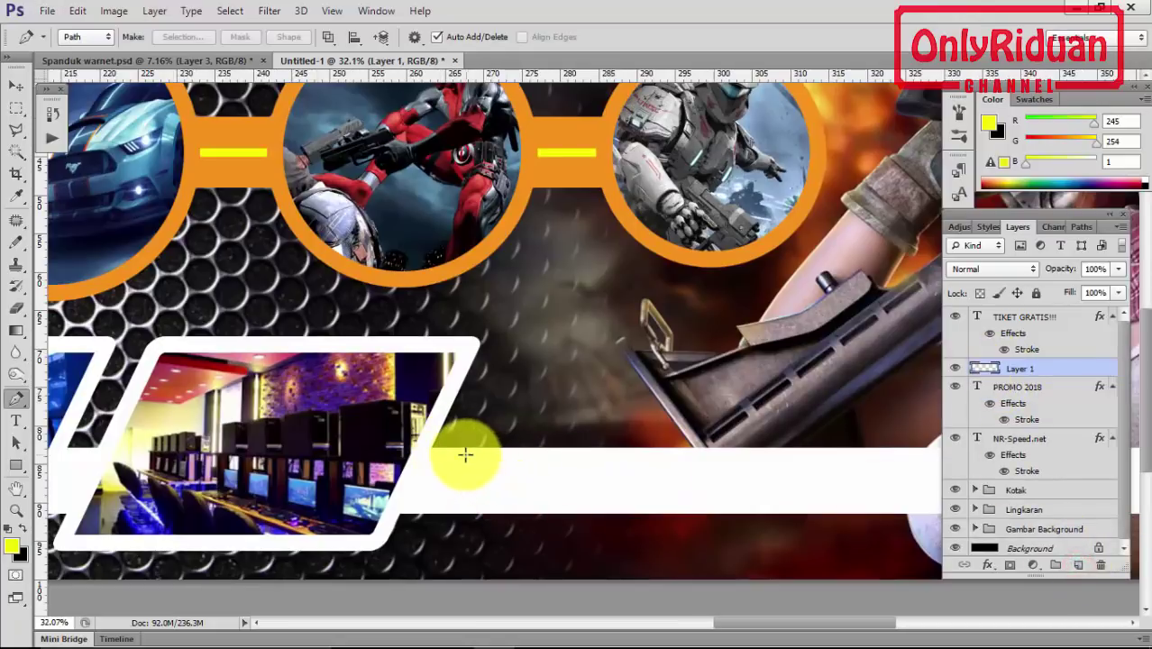
scroll(491, 476, up, 2)
scroll(492, 476, up, 2)
scroll(493, 476, up, 2)
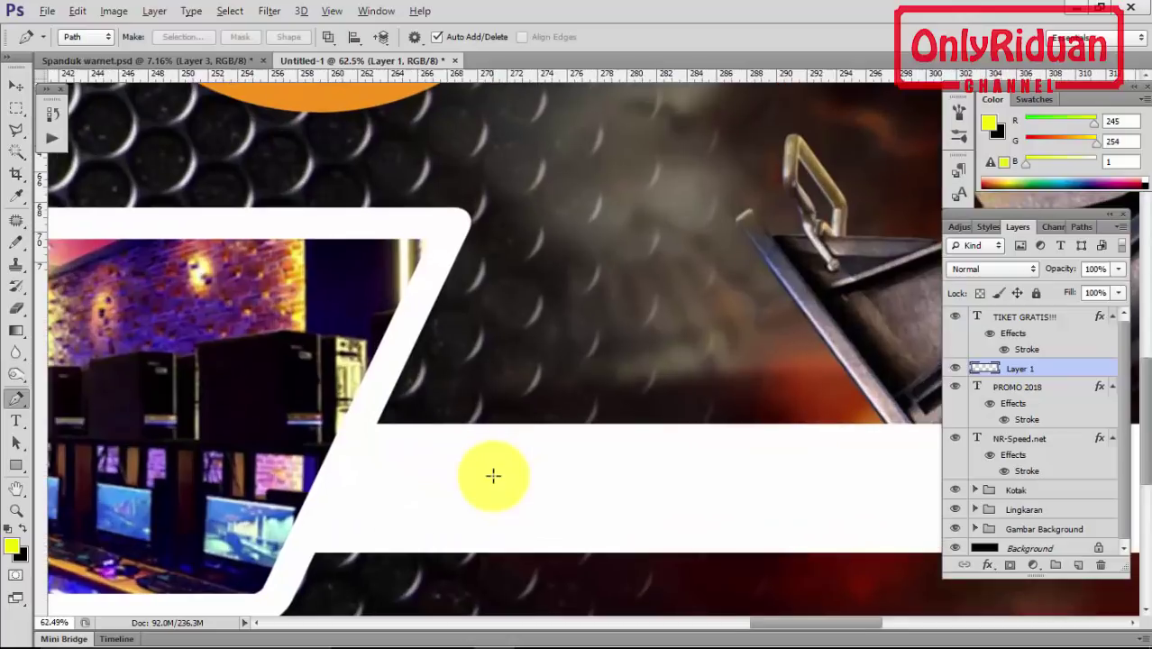
scroll(488, 469, up, 1)
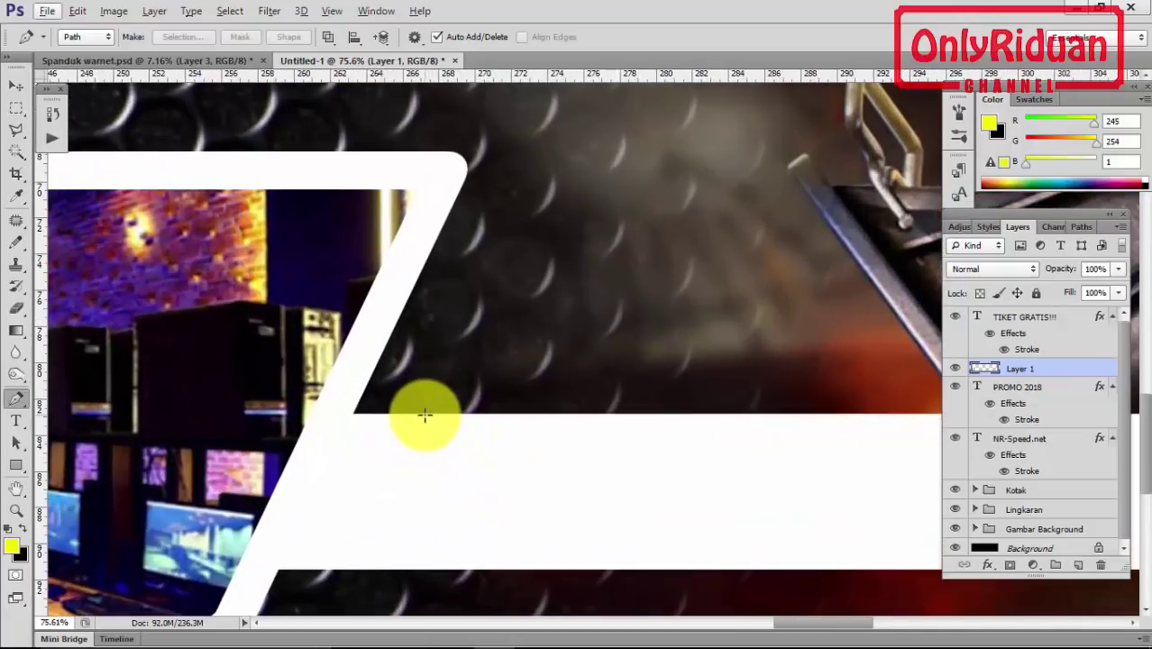
- Draw a closed chevron path on the white strip and raise its middle anchor slightly
click(424, 414)
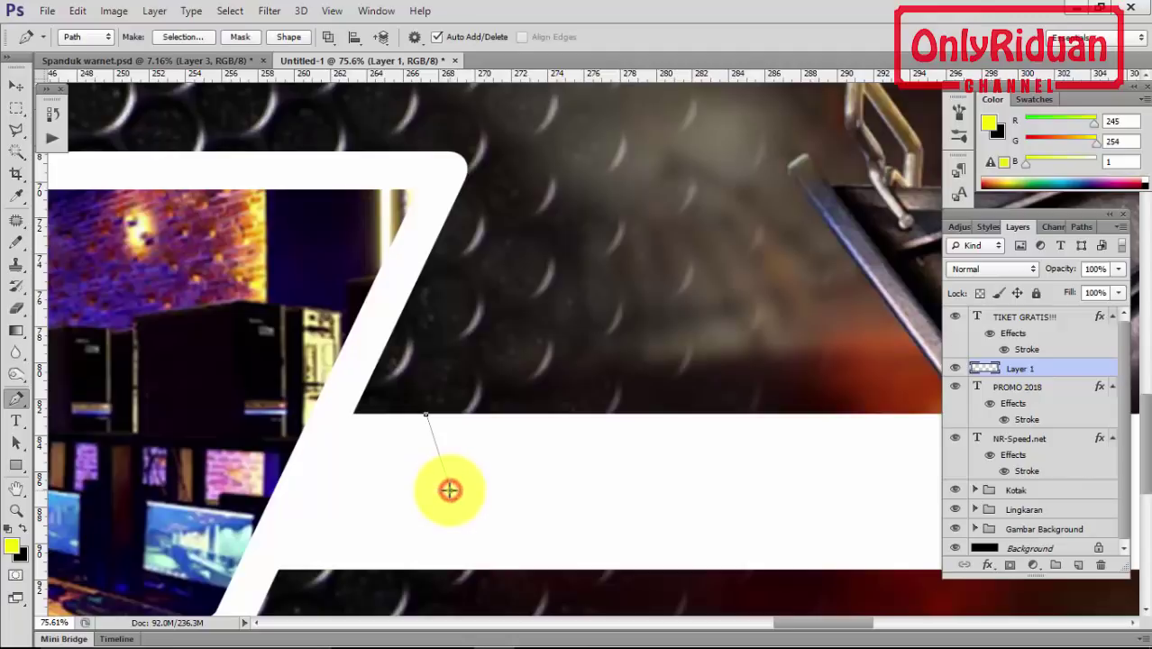
click(449, 489)
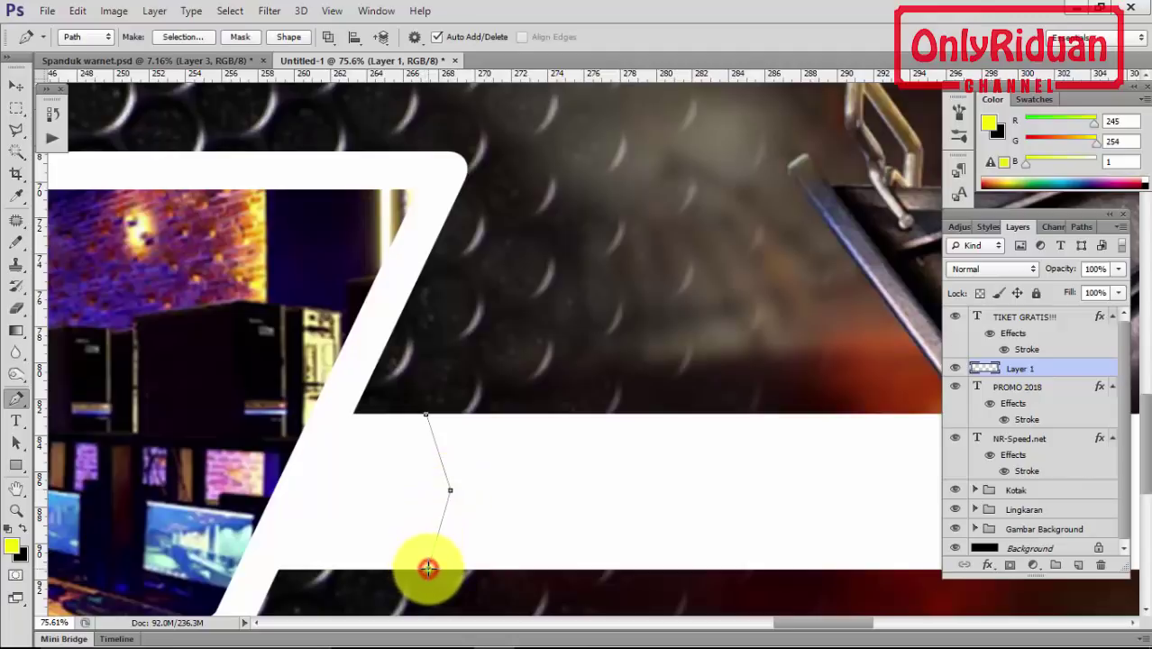
click(455, 568)
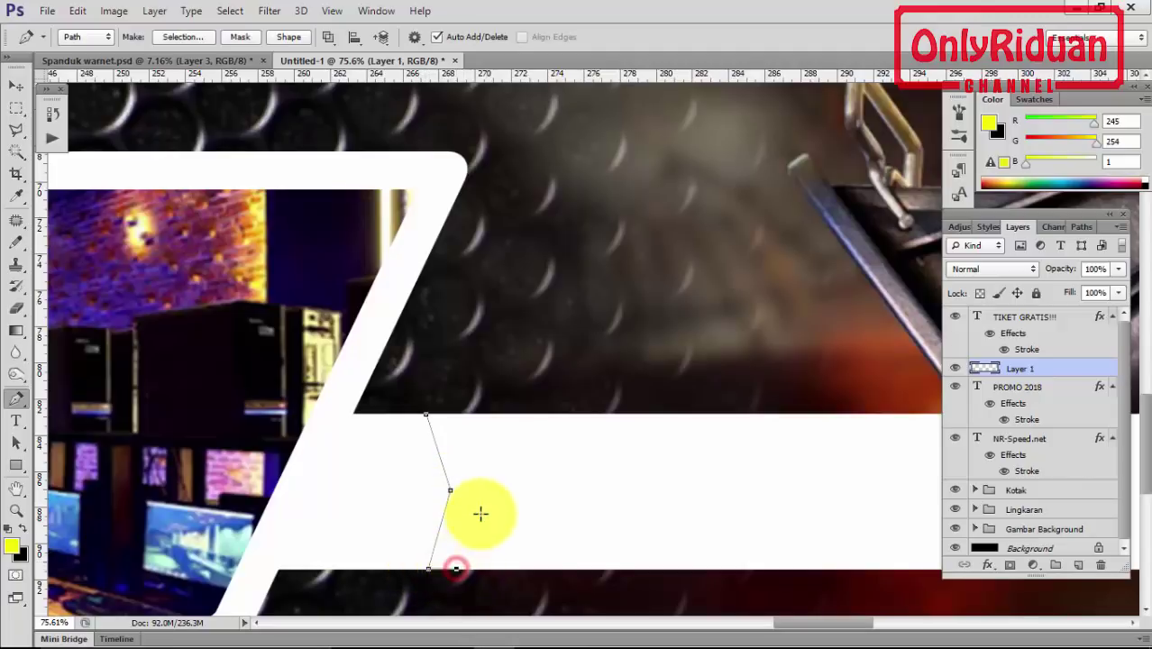
click(478, 492)
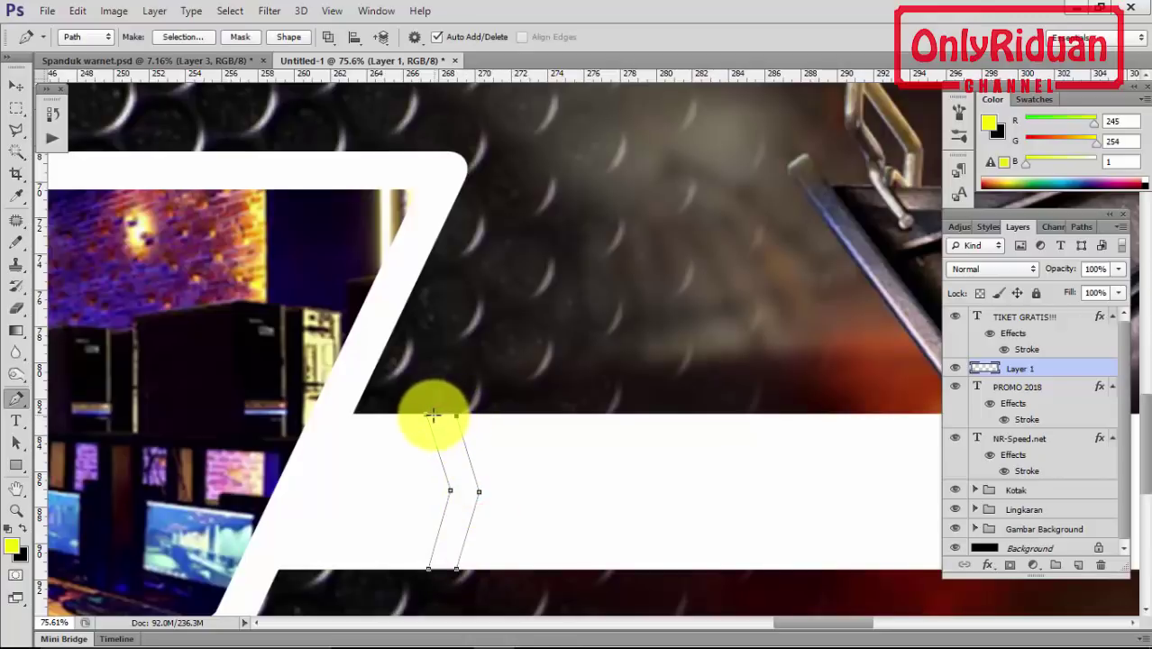
click(428, 417)
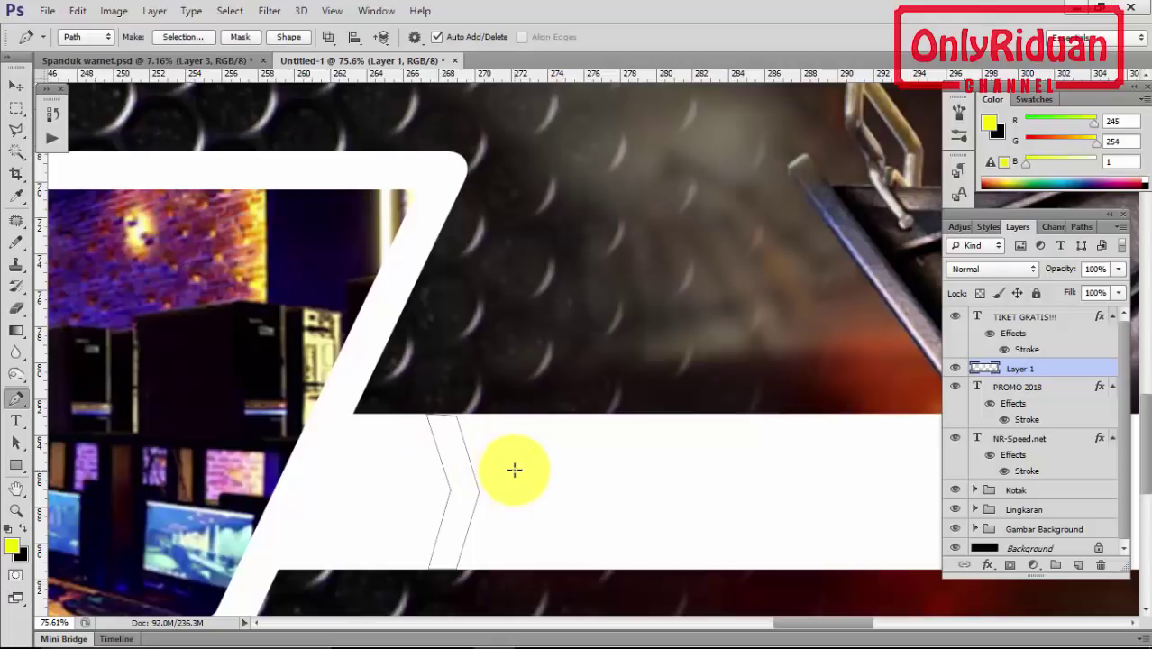
drag(478, 491, 473, 470)
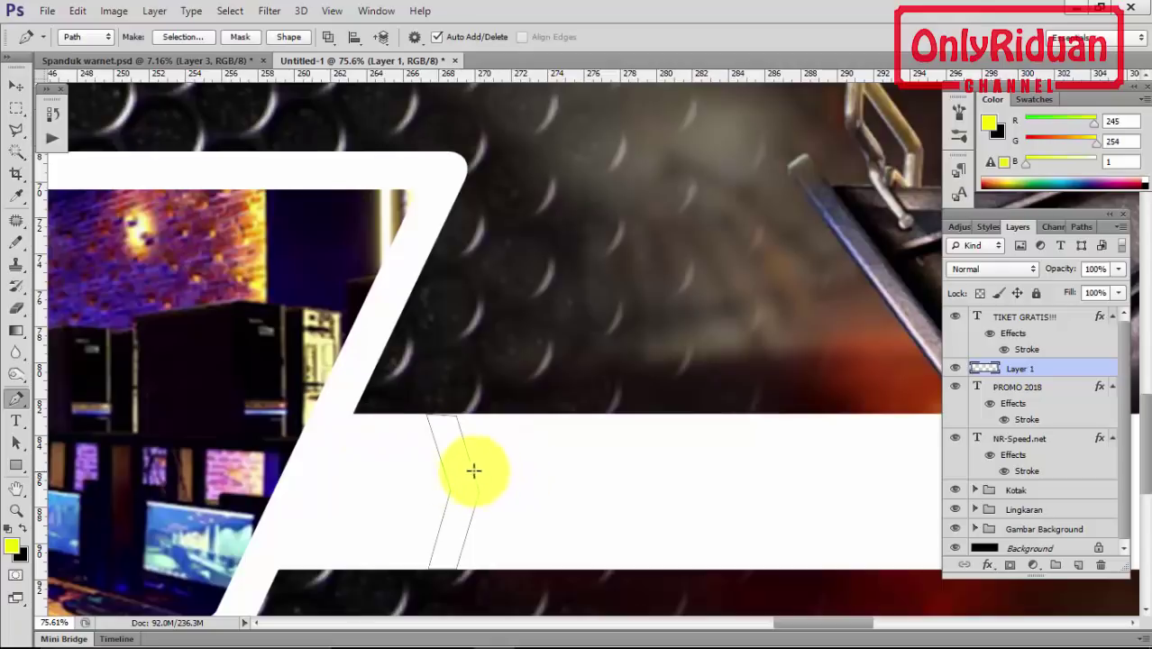
right_click(460, 466)
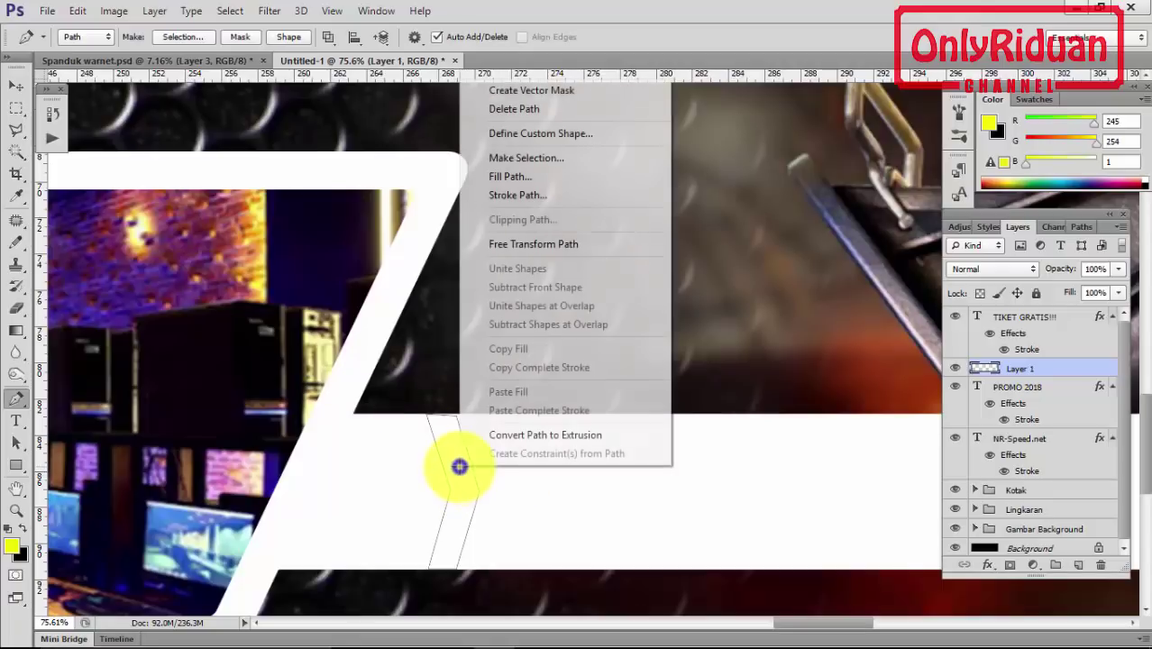
- Fill the chevron path with the yellow foreground colour, then delete the path
click(517, 174)
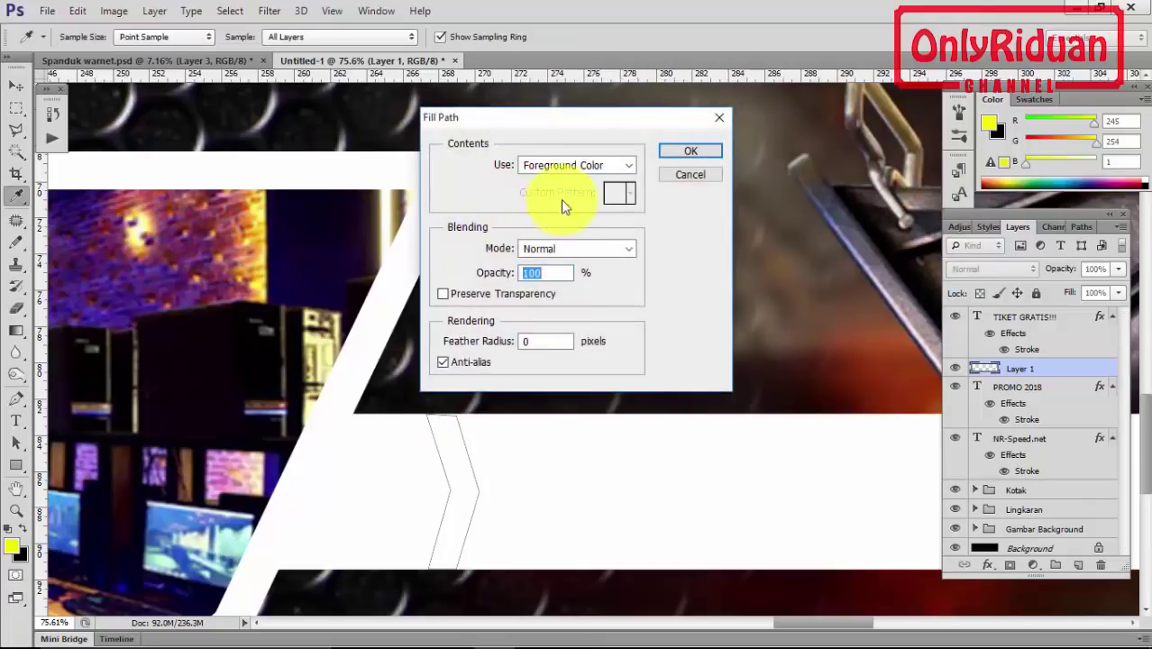
drag(569, 126, 663, 124)
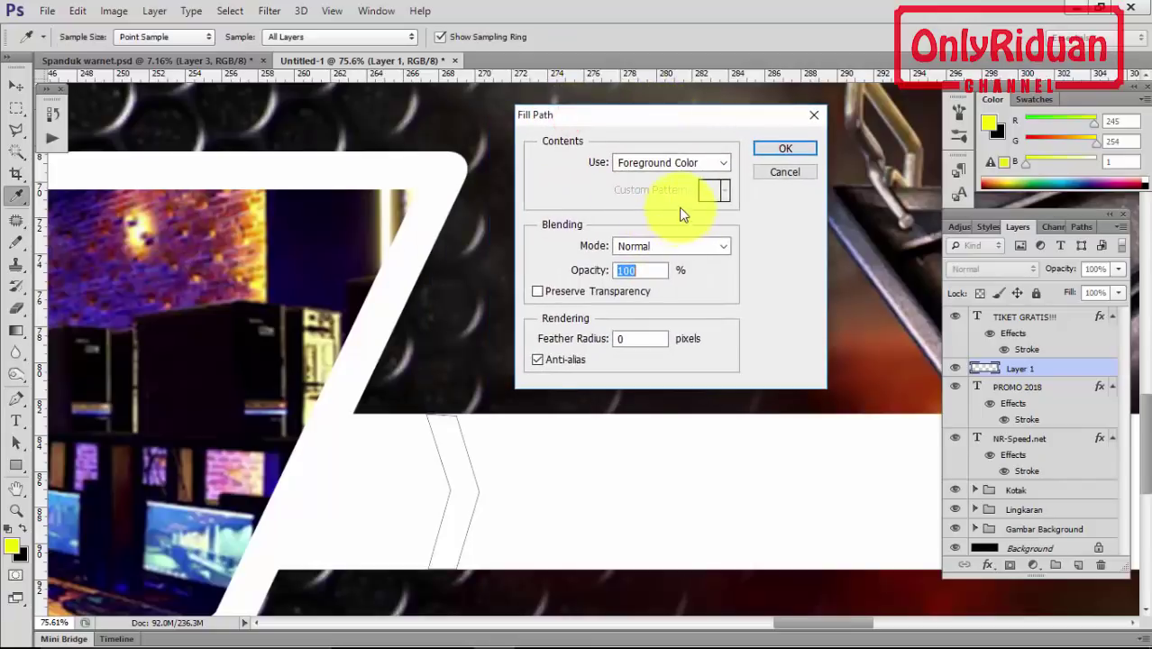
click(665, 165)
click(657, 181)
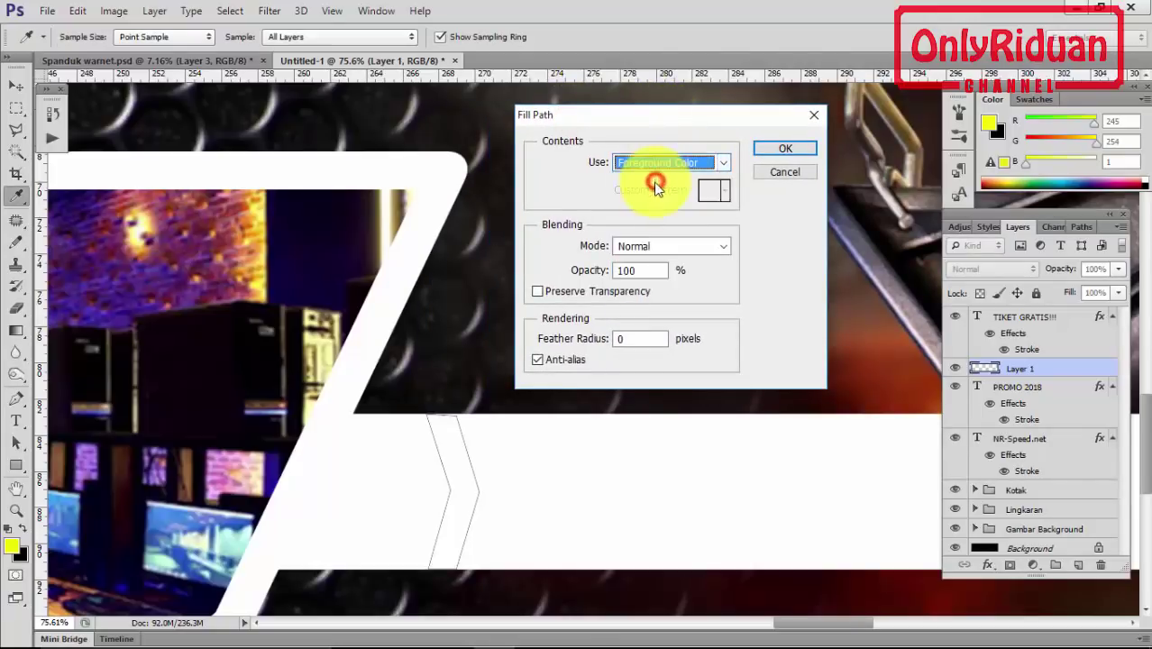
click(783, 150)
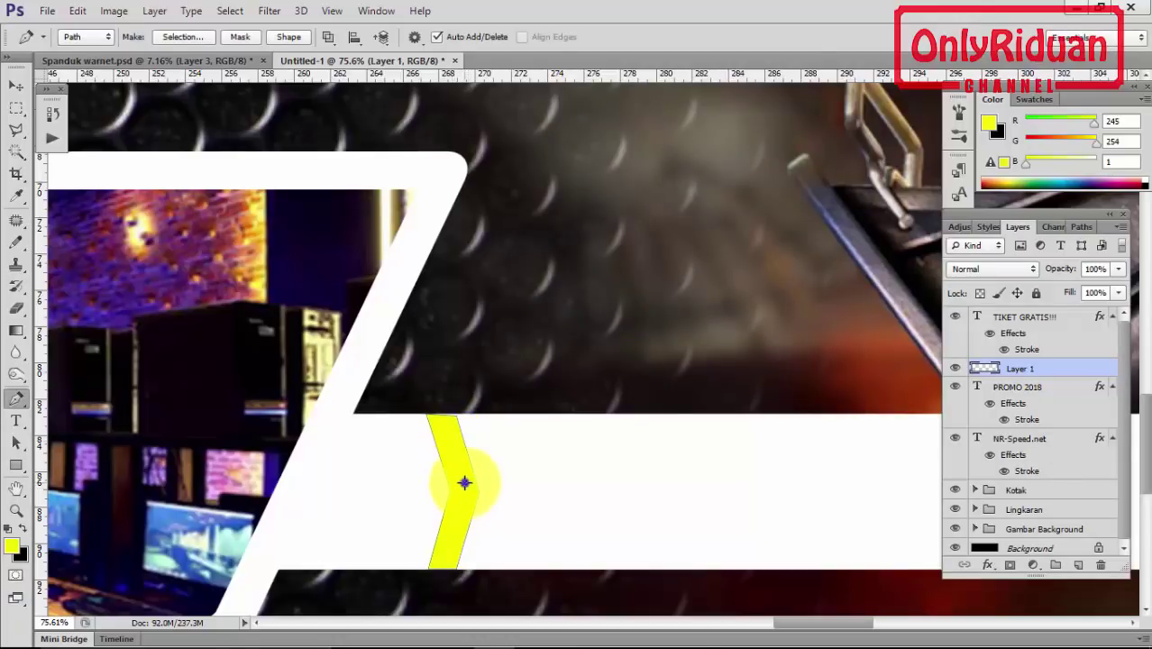
right_click(464, 483)
click(524, 130)
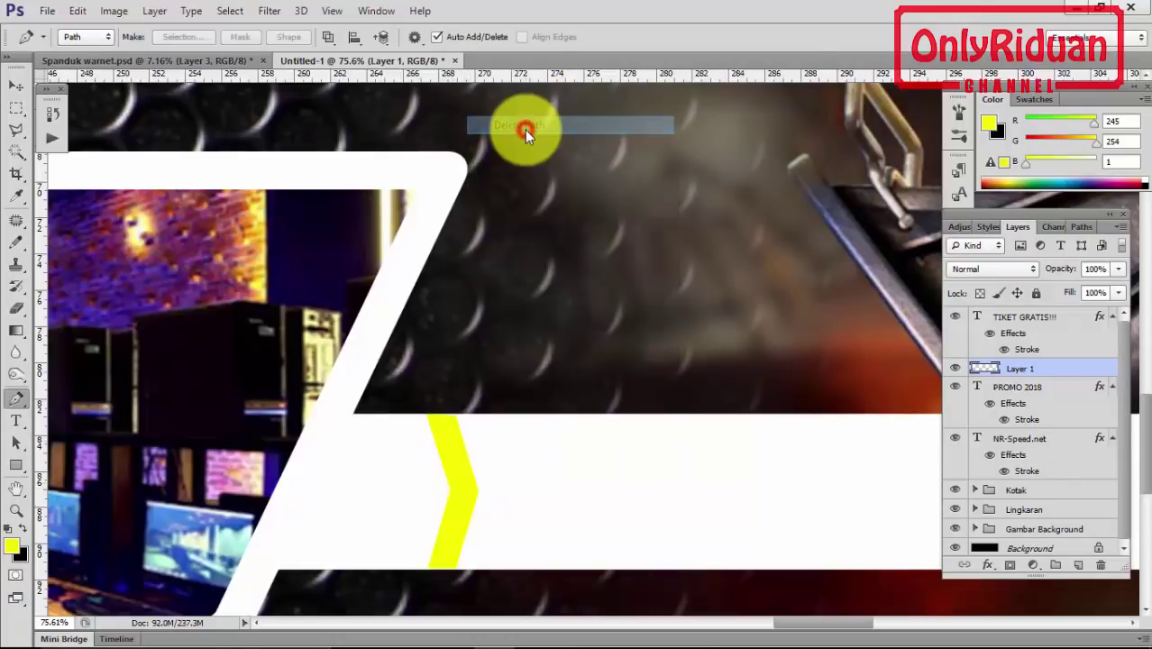
- Tilt the yellow chevron slightly and commit the transform
click(17, 91)
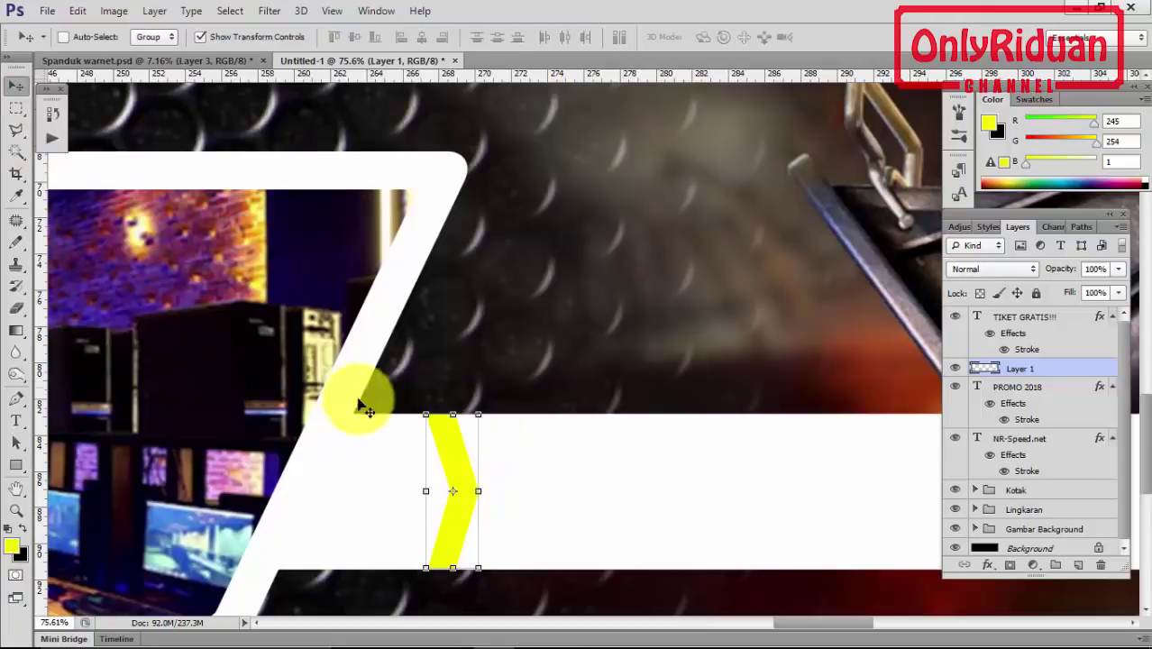
click(478, 417)
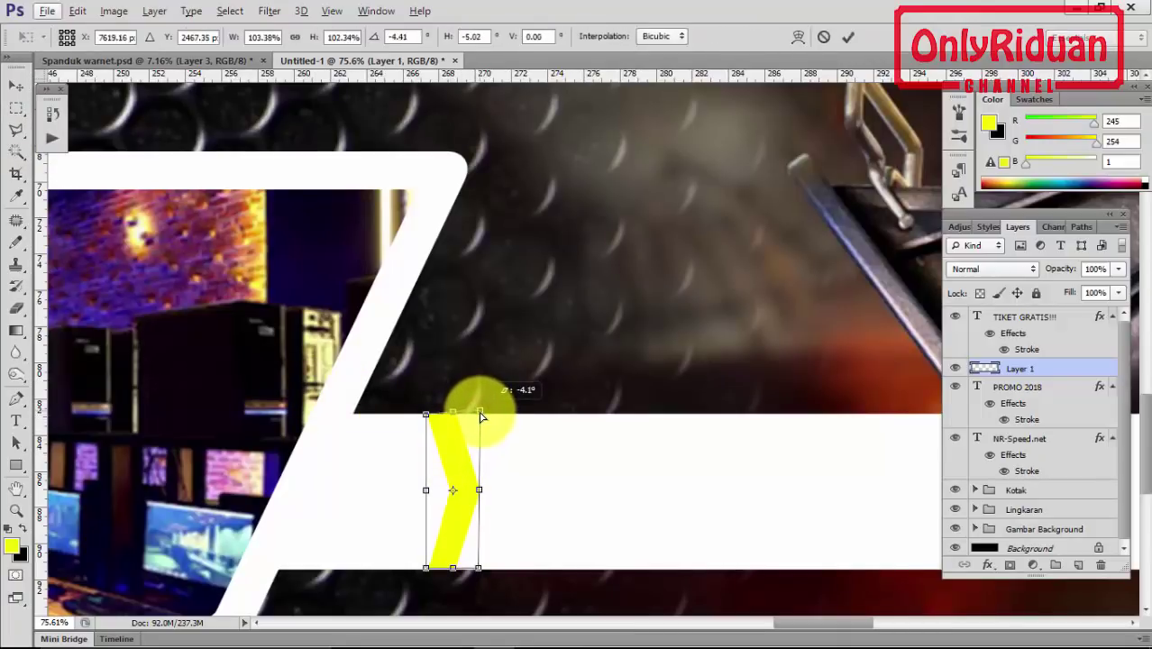
click(850, 37)
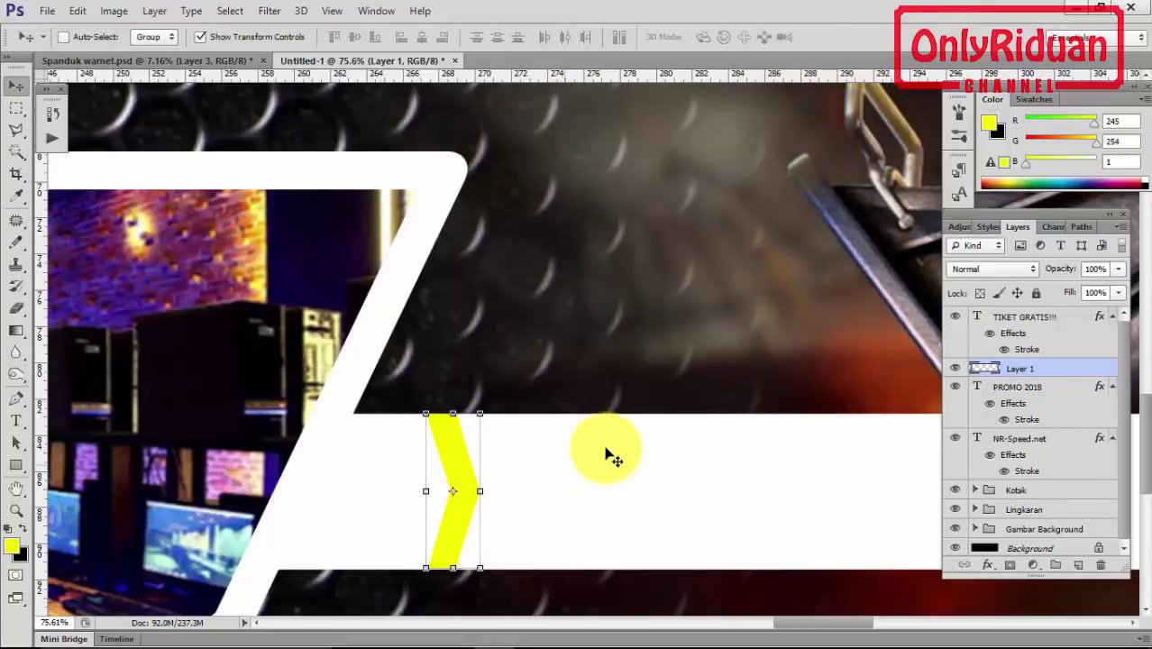
- Alt-drag a copy beside the chevron, merge them with Ctrl+E, and shift the pair left
key(alt)
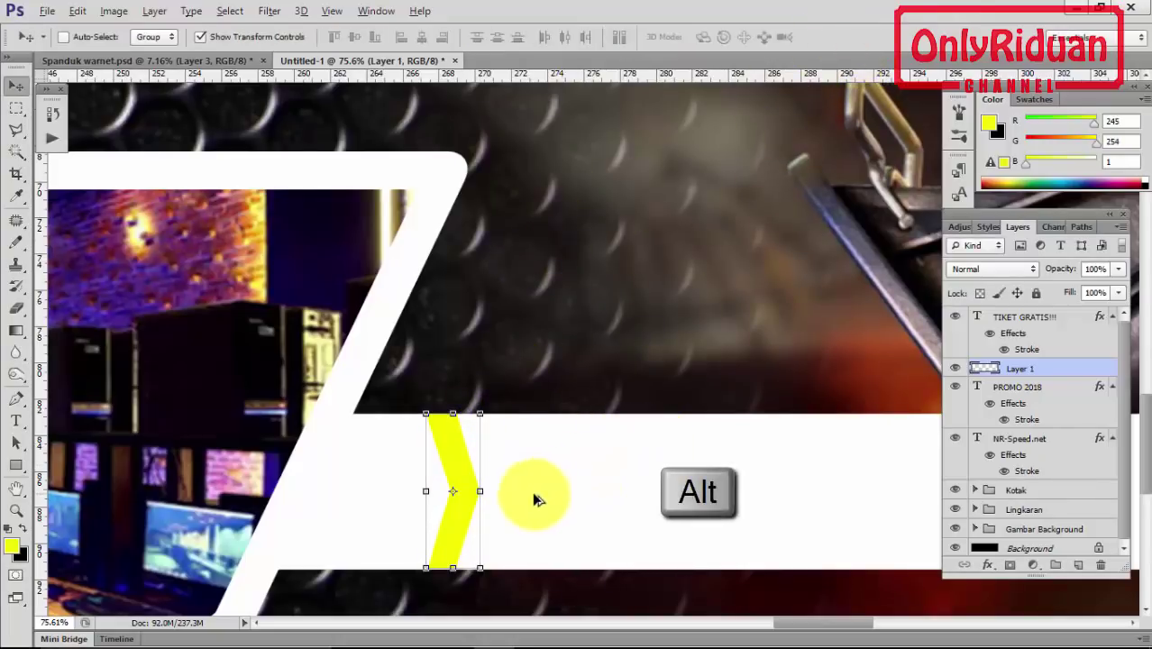
drag(527, 496, 578, 501)
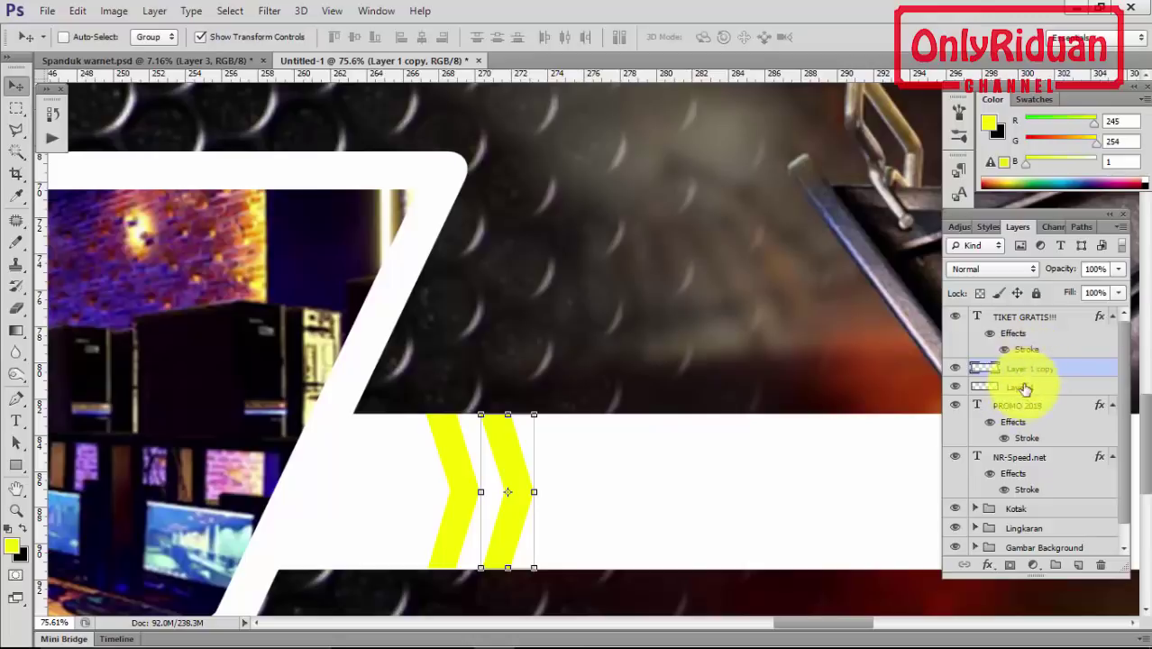
key(ctrl+e)
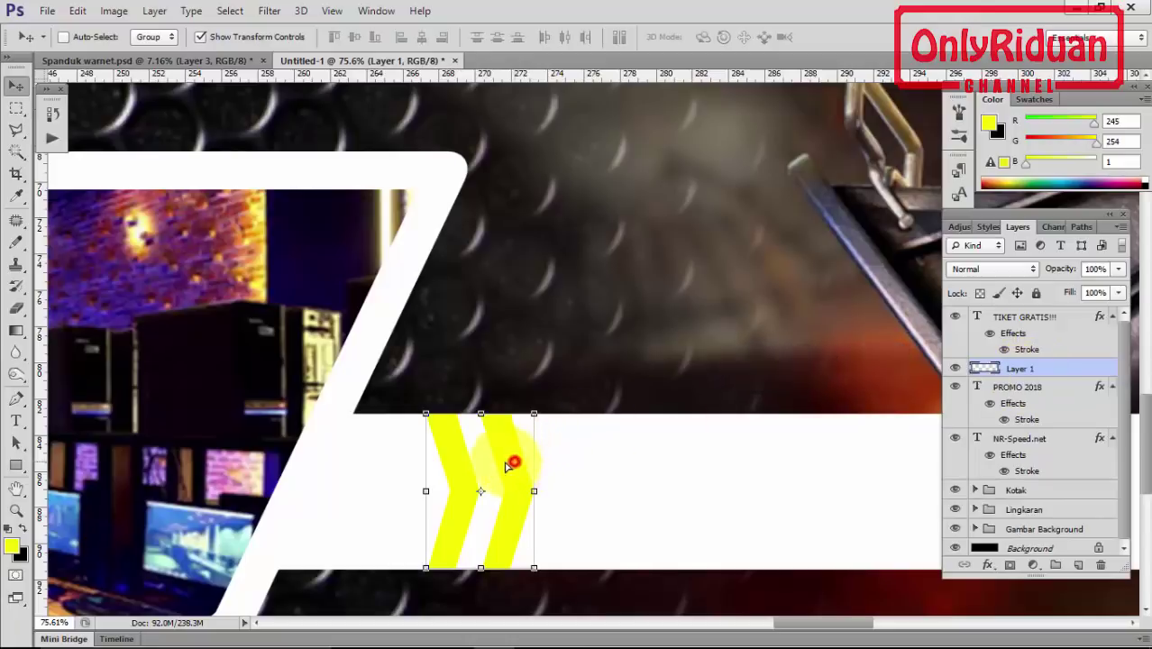
drag(508, 464, 465, 467)
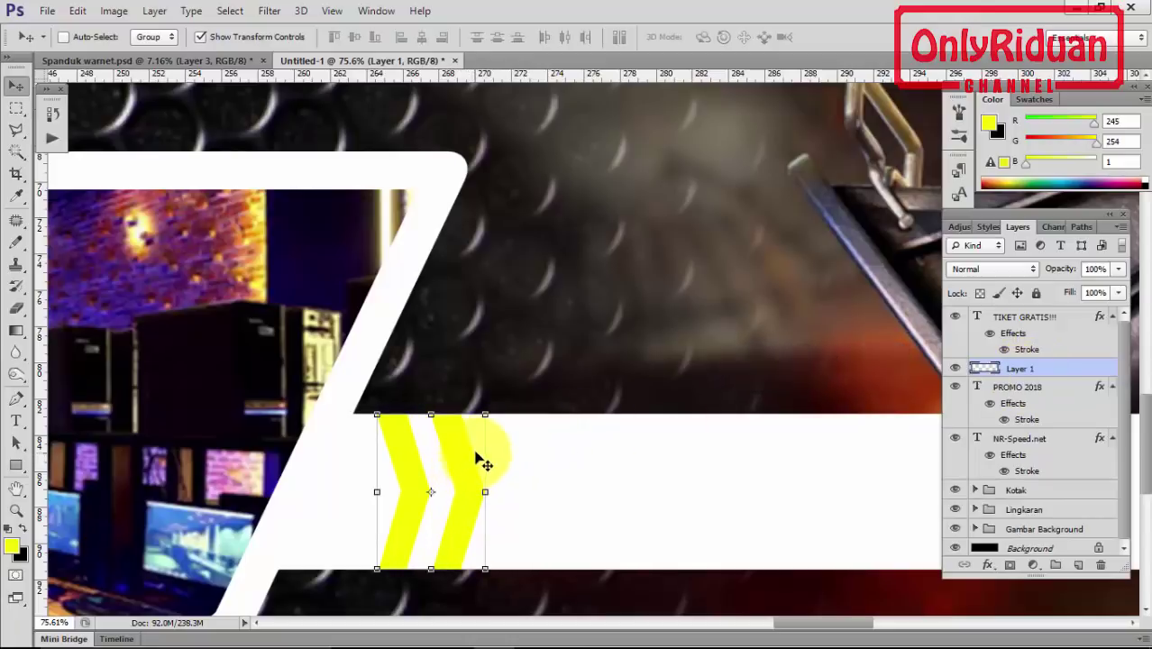
scroll(479, 449, down, 2)
scroll(487, 446, down, 2)
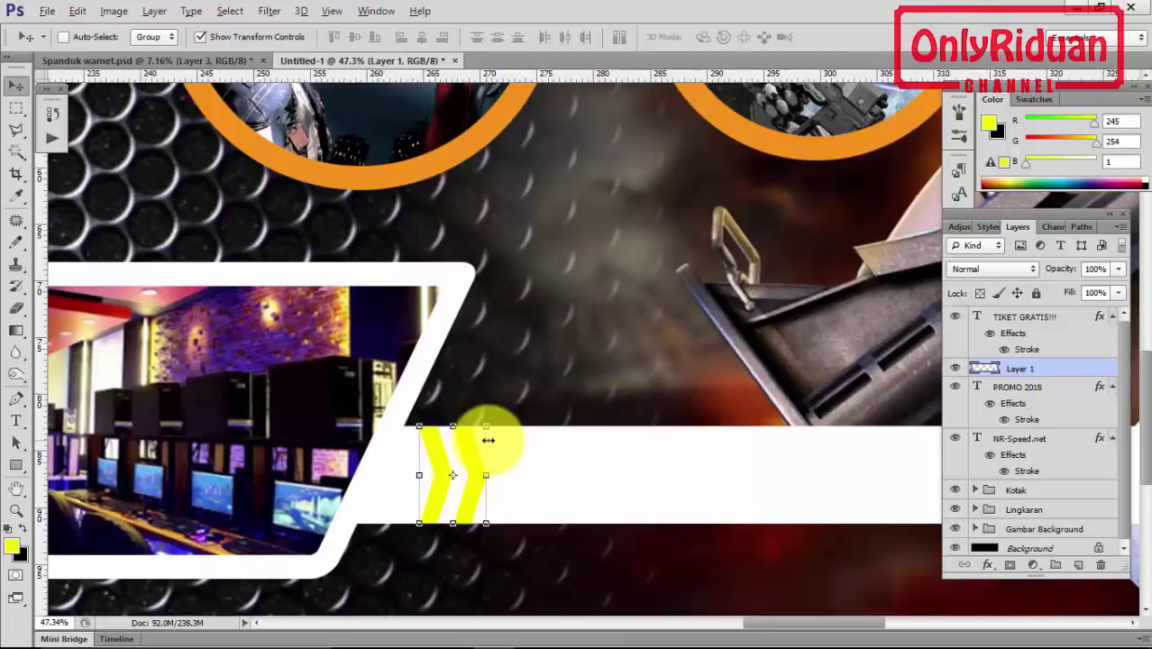
scroll(491, 444, down, 2)
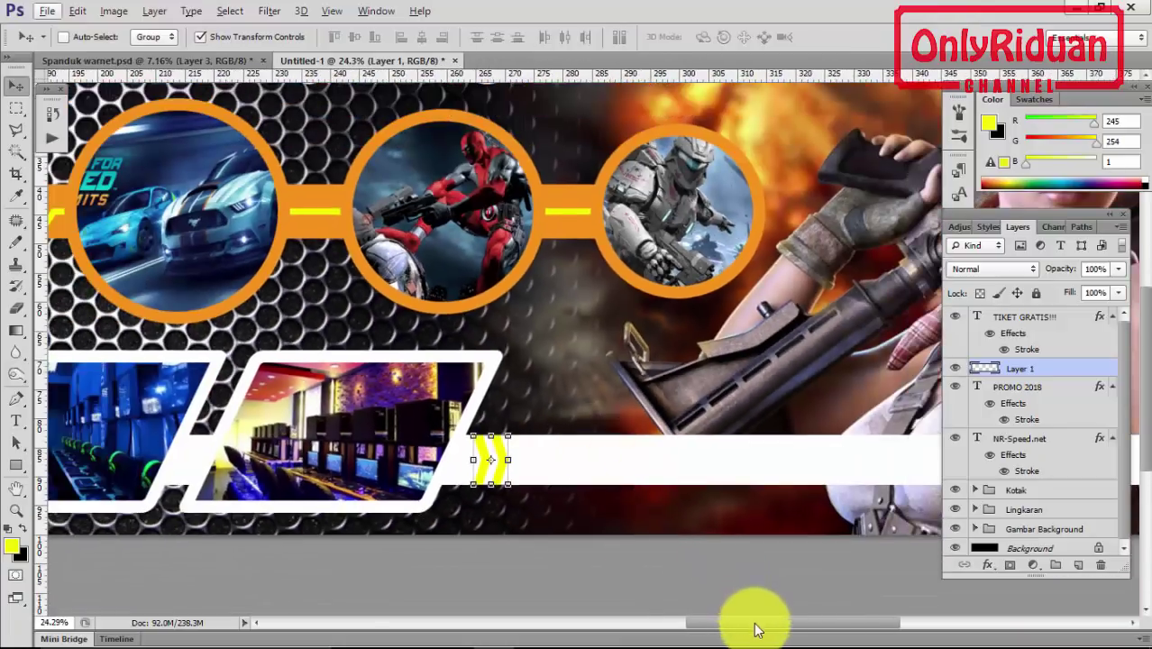
drag(747, 622, 822, 624)
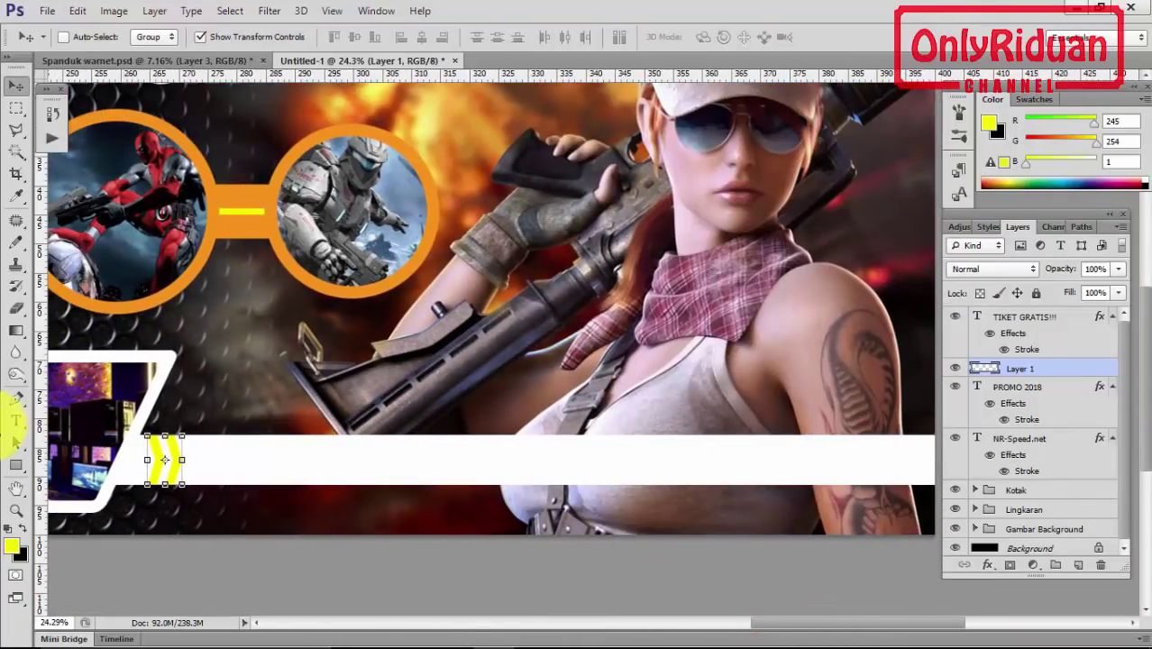
- Type the cafe's street address on the white strip with the Horizontal Type tool at 90 pt
click(15, 419)
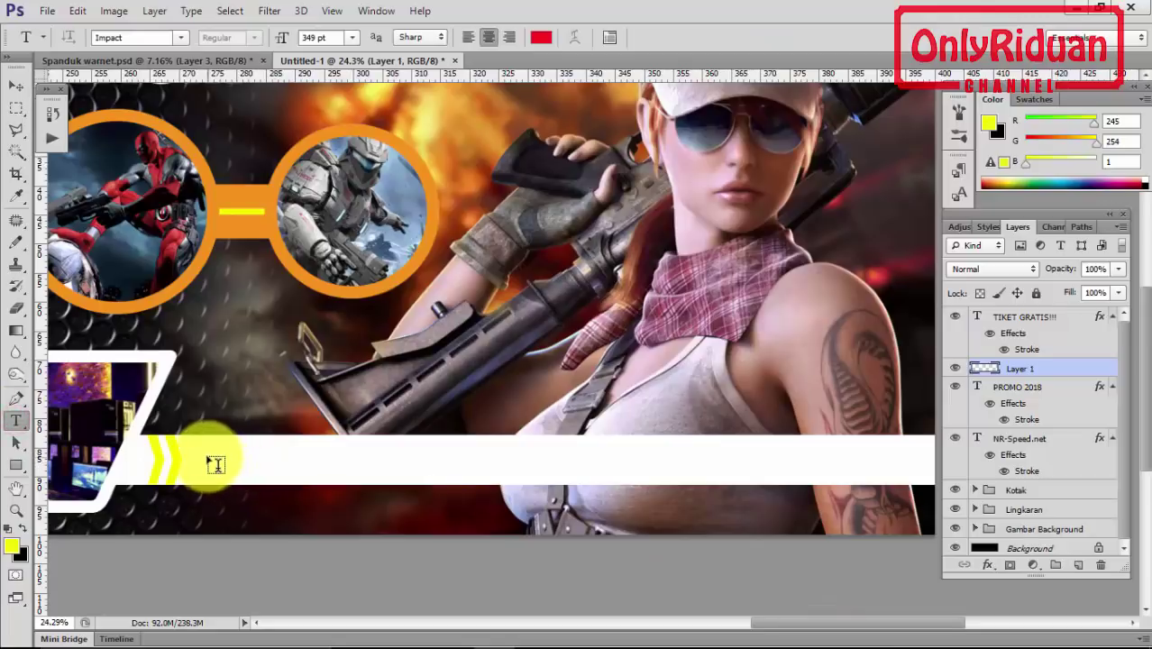
right_click(13, 426)
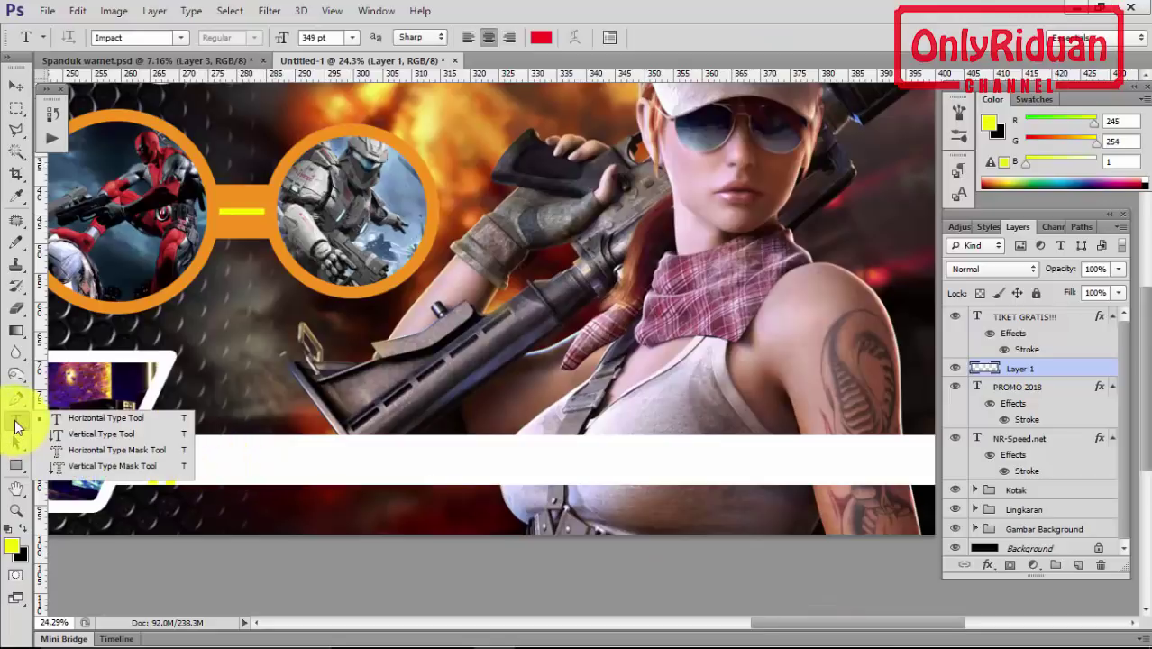
click(90, 415)
click(206, 459)
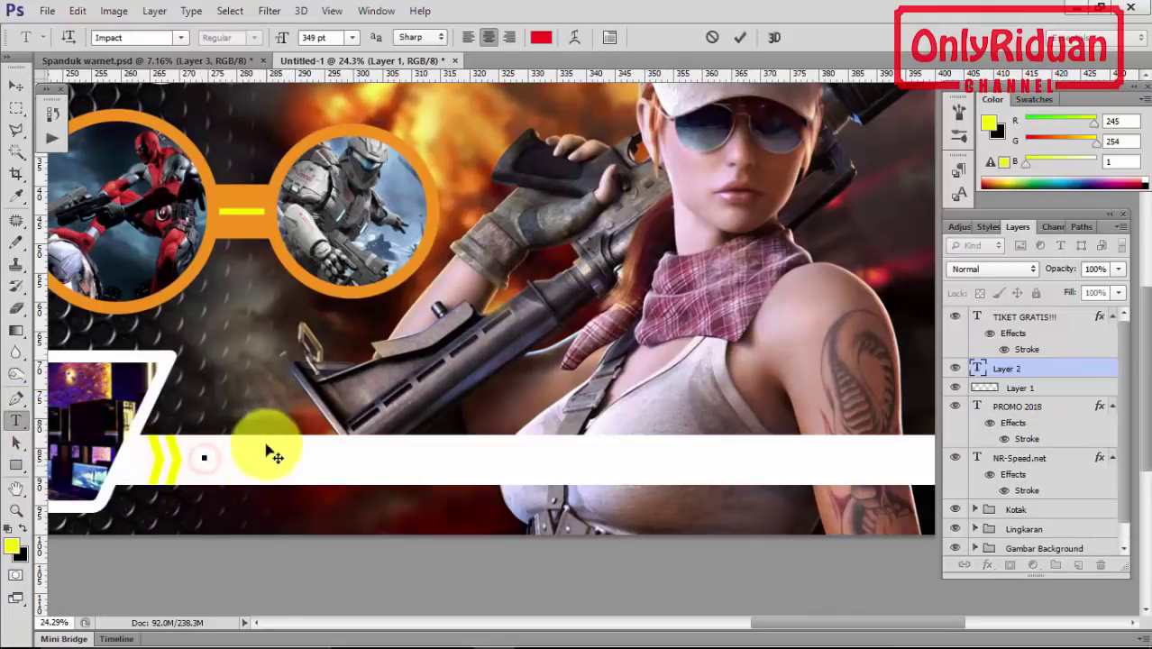
click(354, 37)
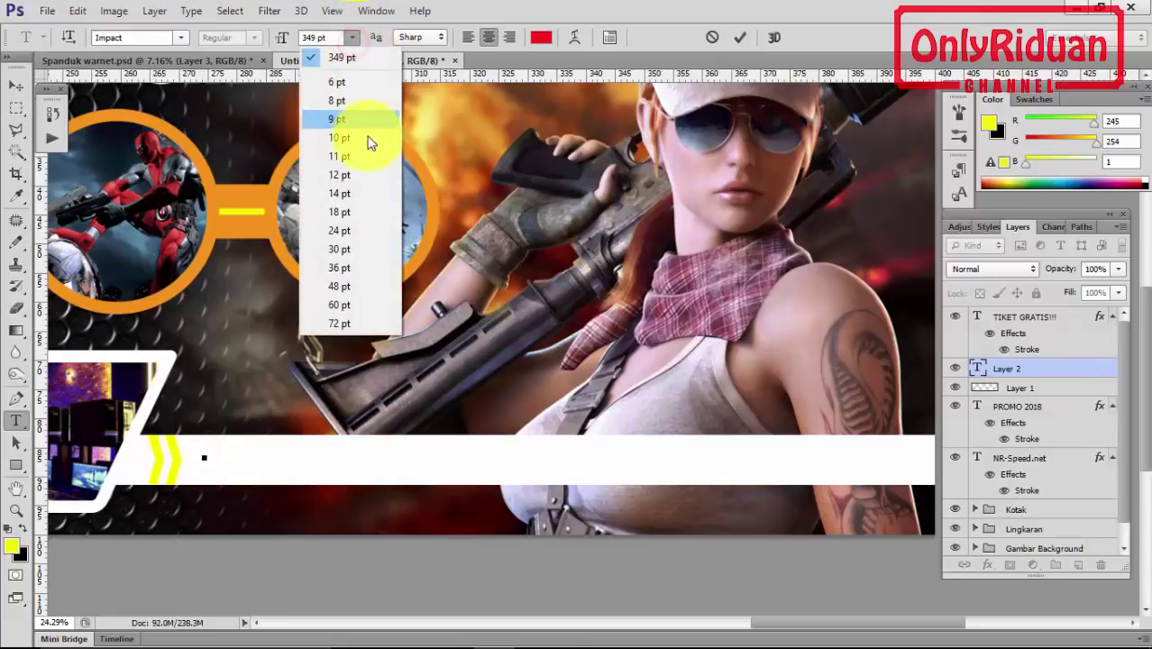
click(340, 325)
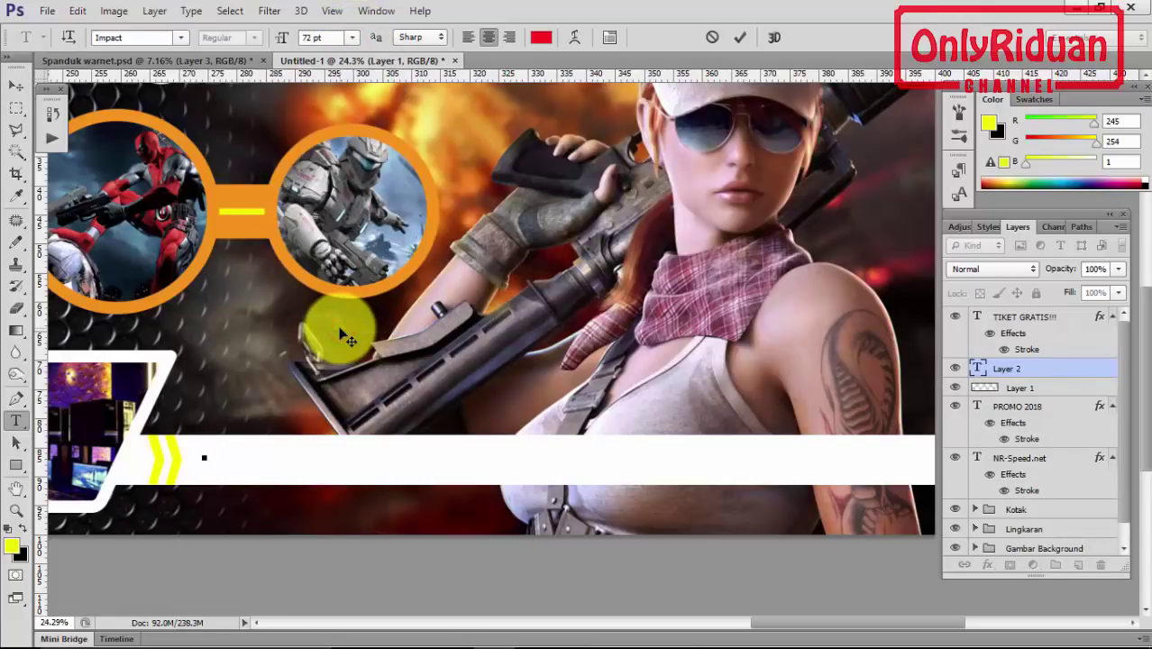
click(321, 34)
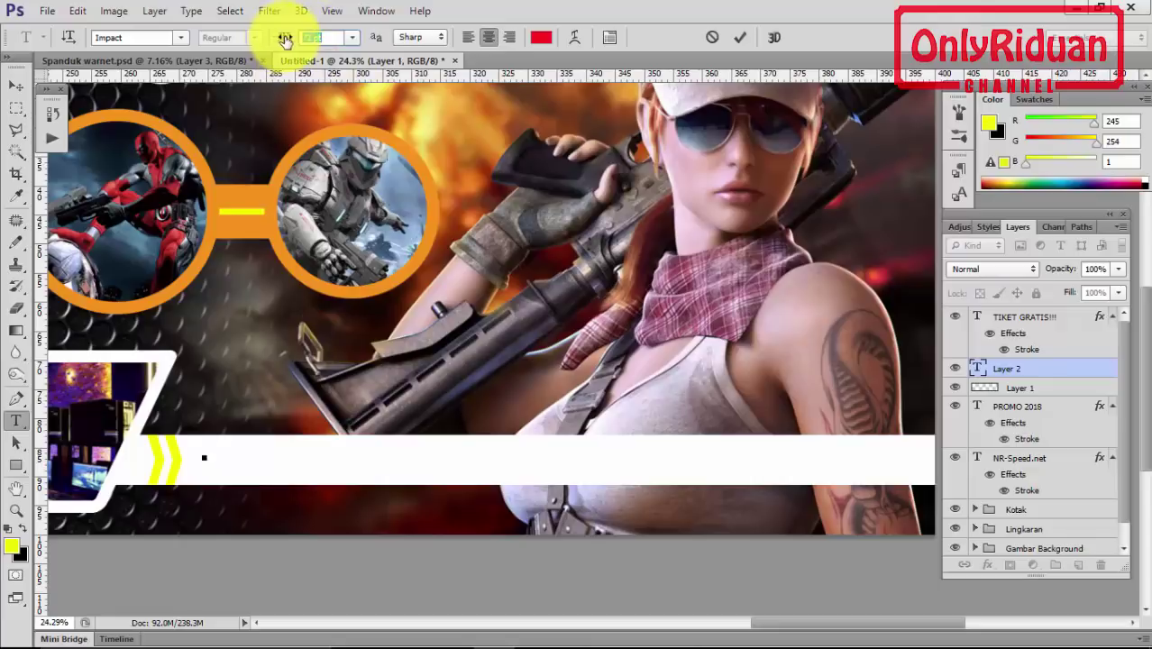
key(Return)
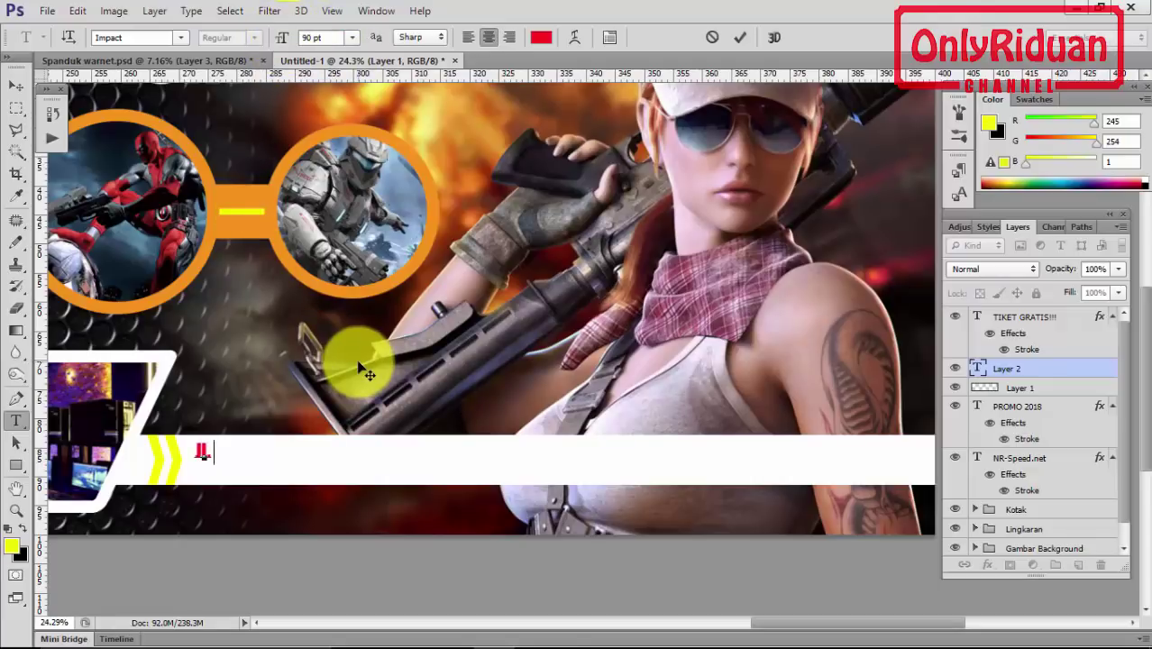
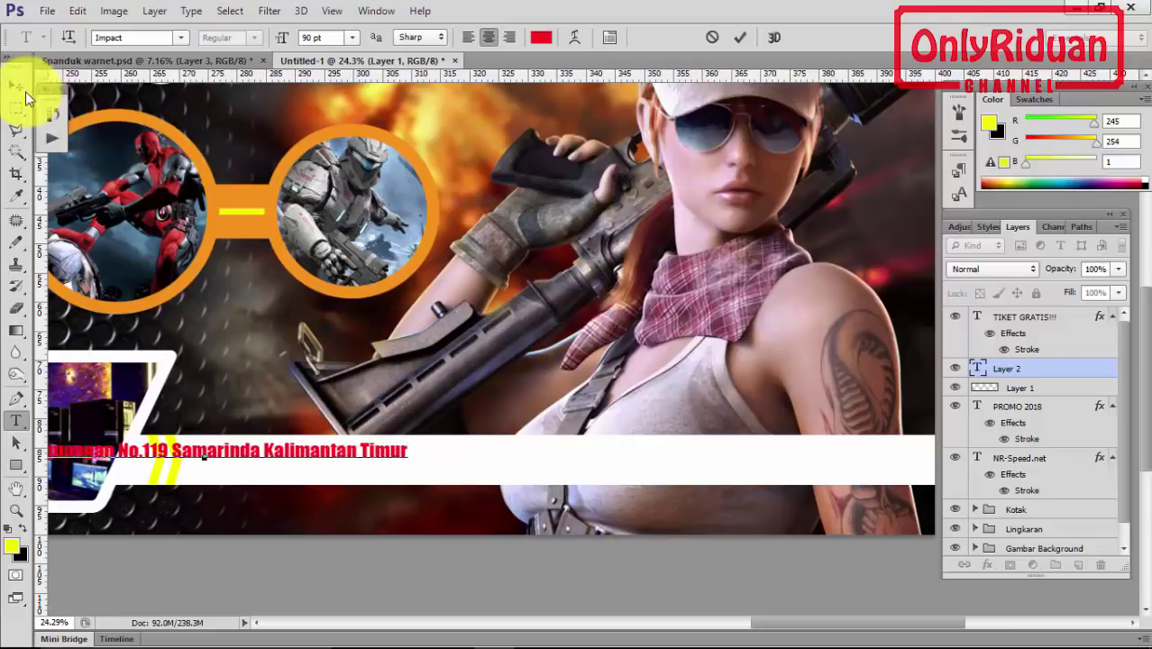
- Move the address text beside the chevrons and enlarge it to fill the strip
click(15, 84)
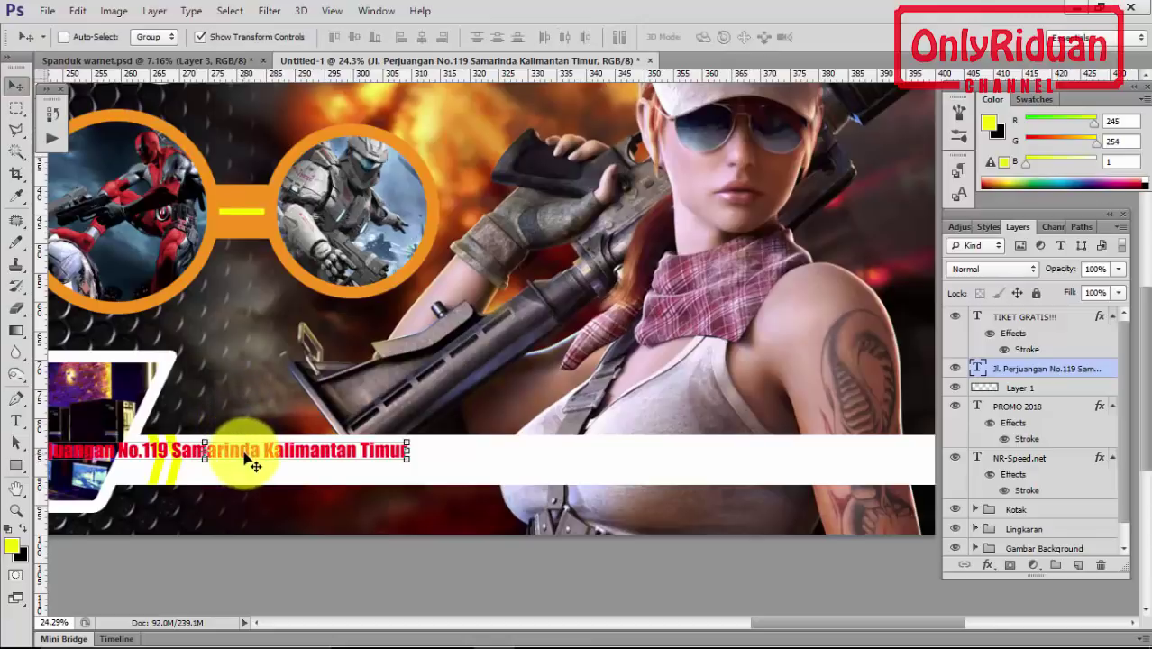
mouse_move(243, 458)
mouse_down()
mouse_move(444, 476)
mouse_move(440, 467)
mouse_up()
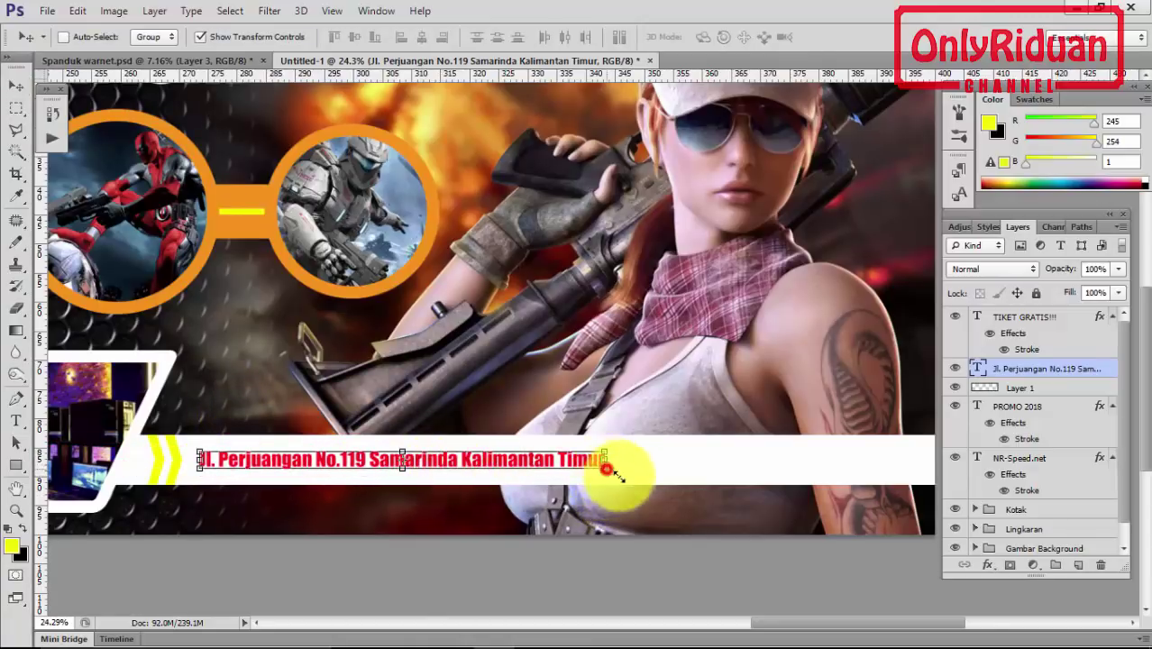
mouse_move(603, 468)
mouse_down()
mouse_move(683, 484)
mouse_move(758, 478)
mouse_up()
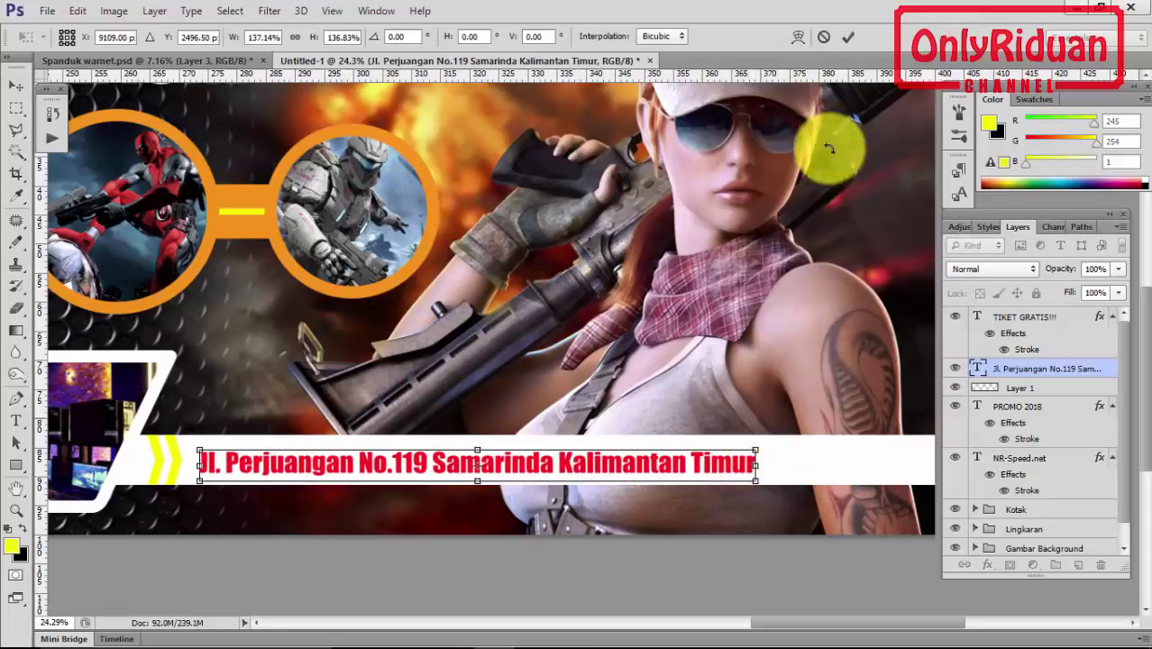
click(847, 37)
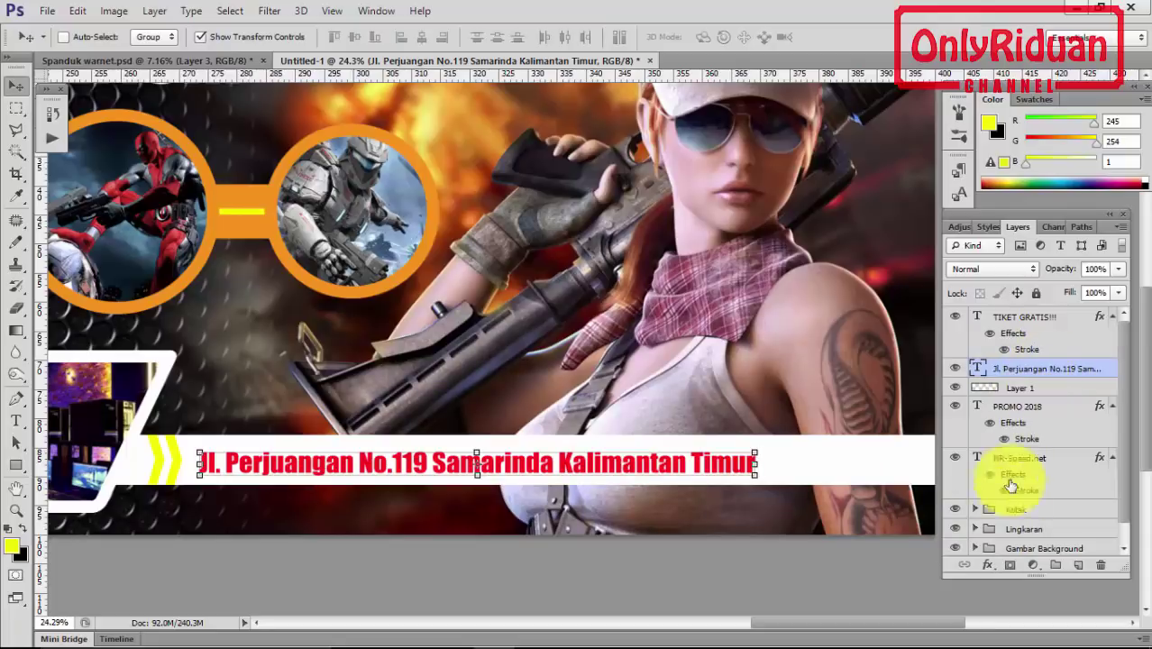
- Give the red address text a black Stroke effect and nudge it up slightly
click(988, 567)
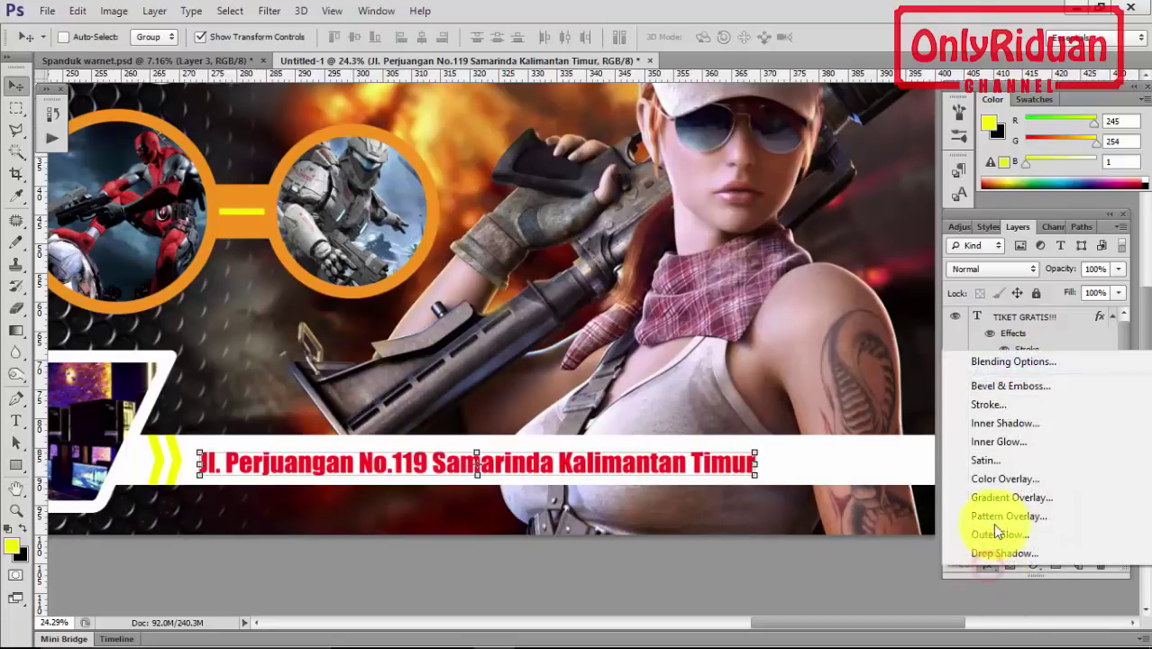
click(984, 404)
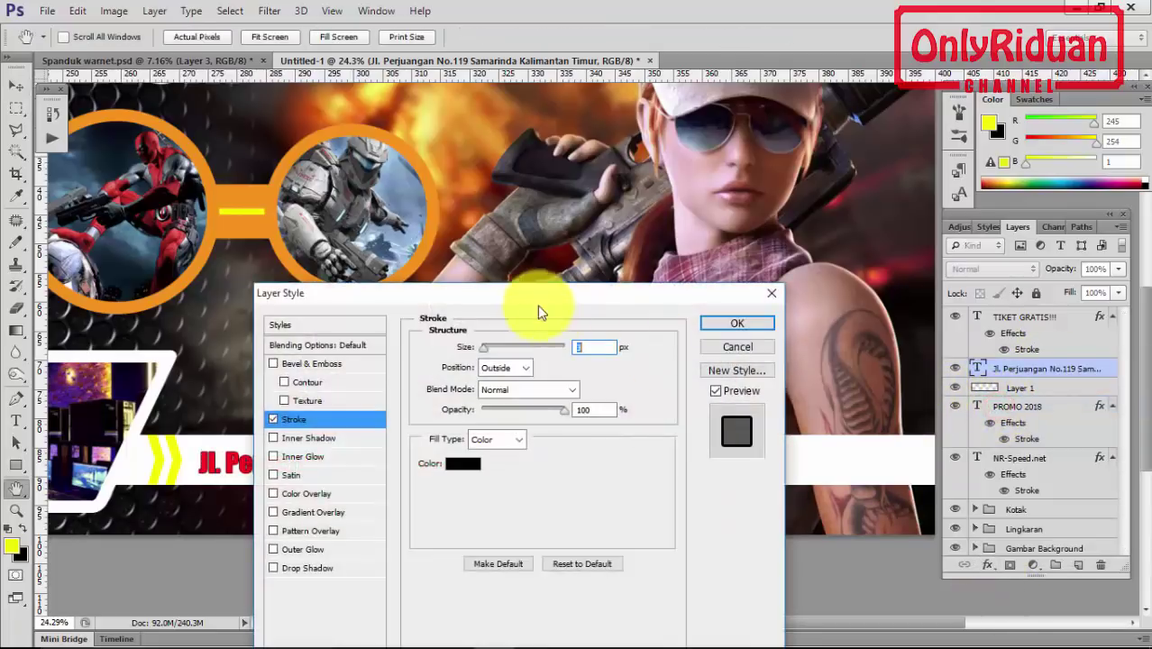
drag(541, 298, 713, 154)
scroll(764, 210, up, 1)
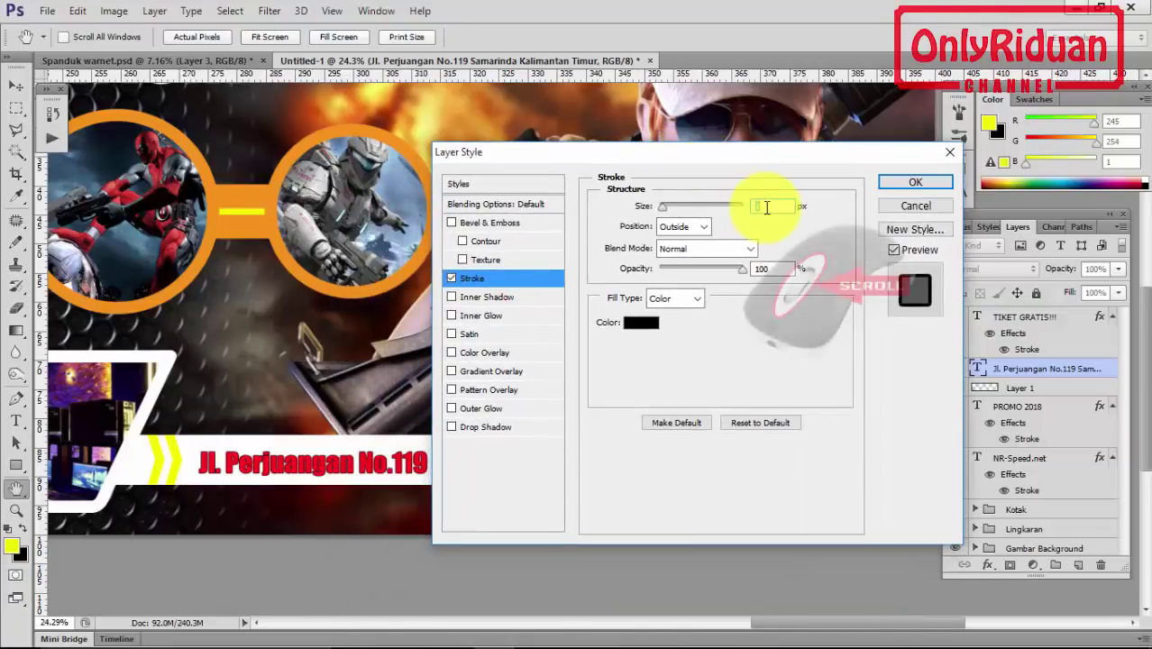
scroll(766, 208, up, 1)
scroll(766, 207, up, 1)
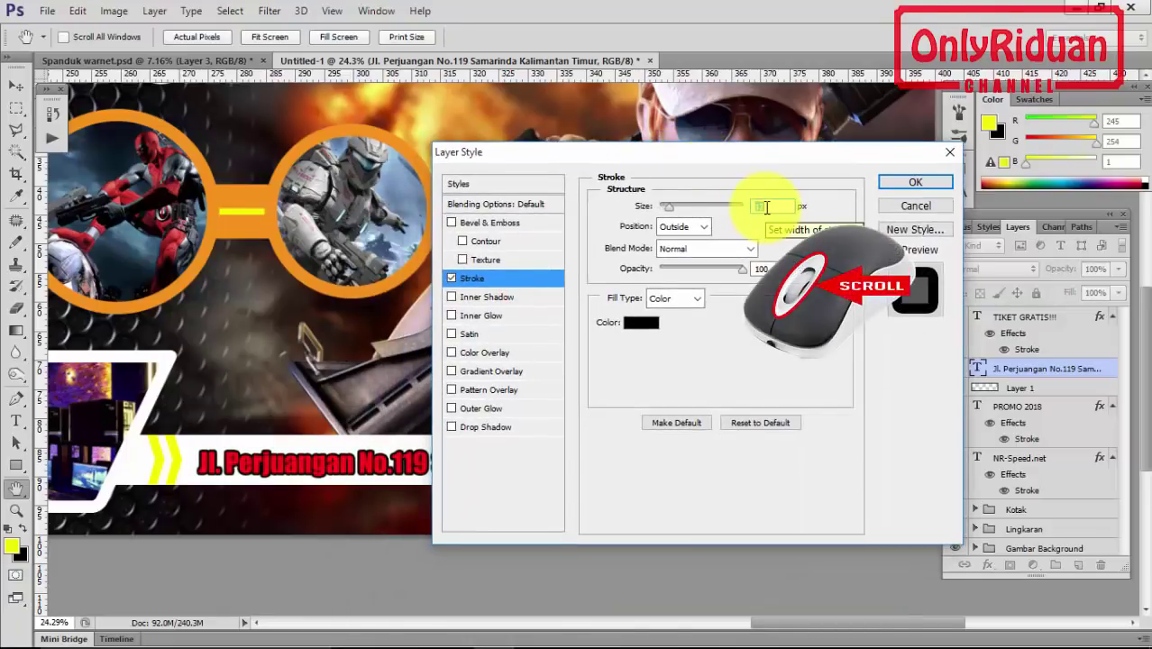
click(917, 182)
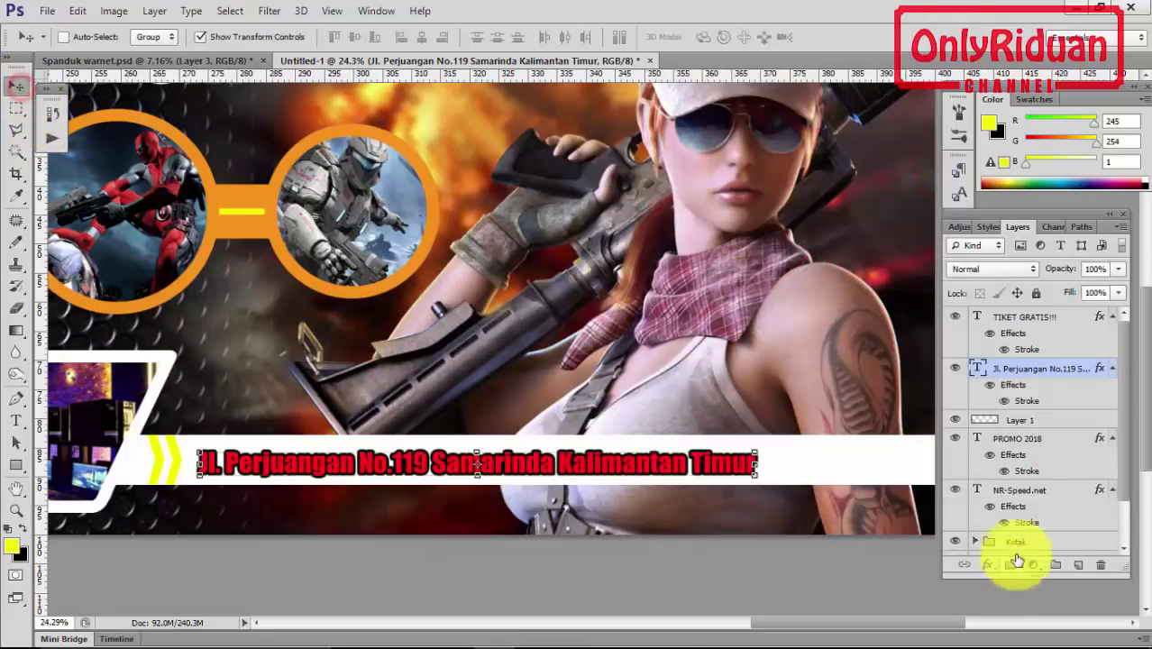
key(Up)
key(Up)
key(Up)
key(Up)
key(Up)
key(Up)
key(Up)
key(Up)
key(Up)
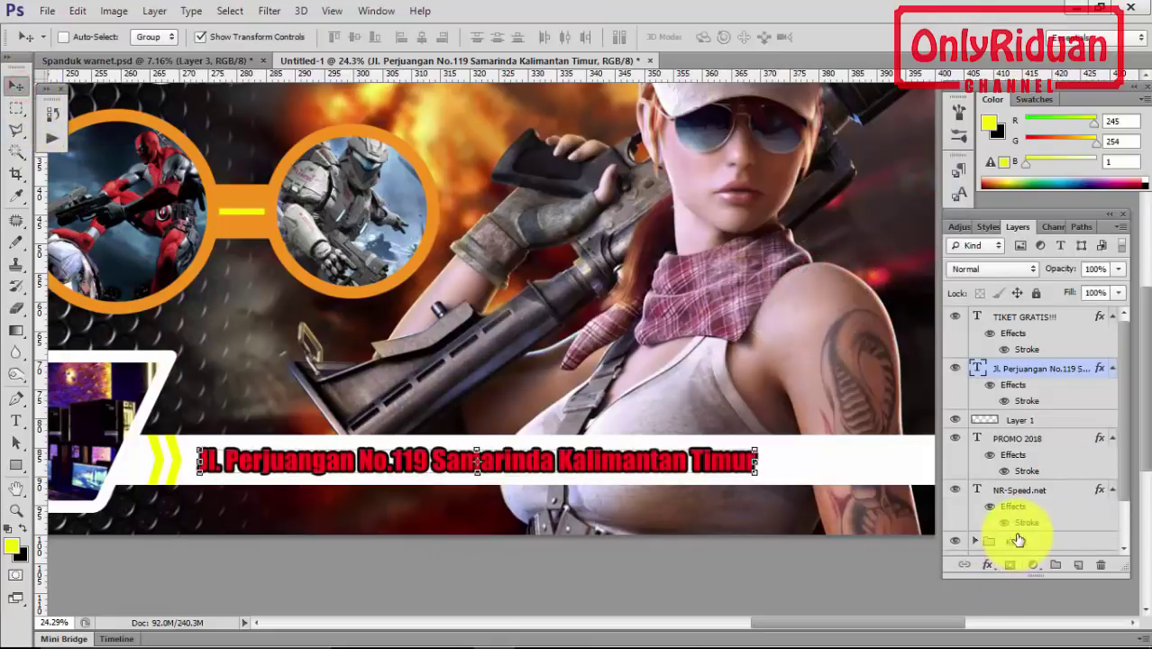
- Type the promo line 'Gratis TIKET 2 Jam/hari...untuk Promo Bulan November 2018' as new text
click(15, 420)
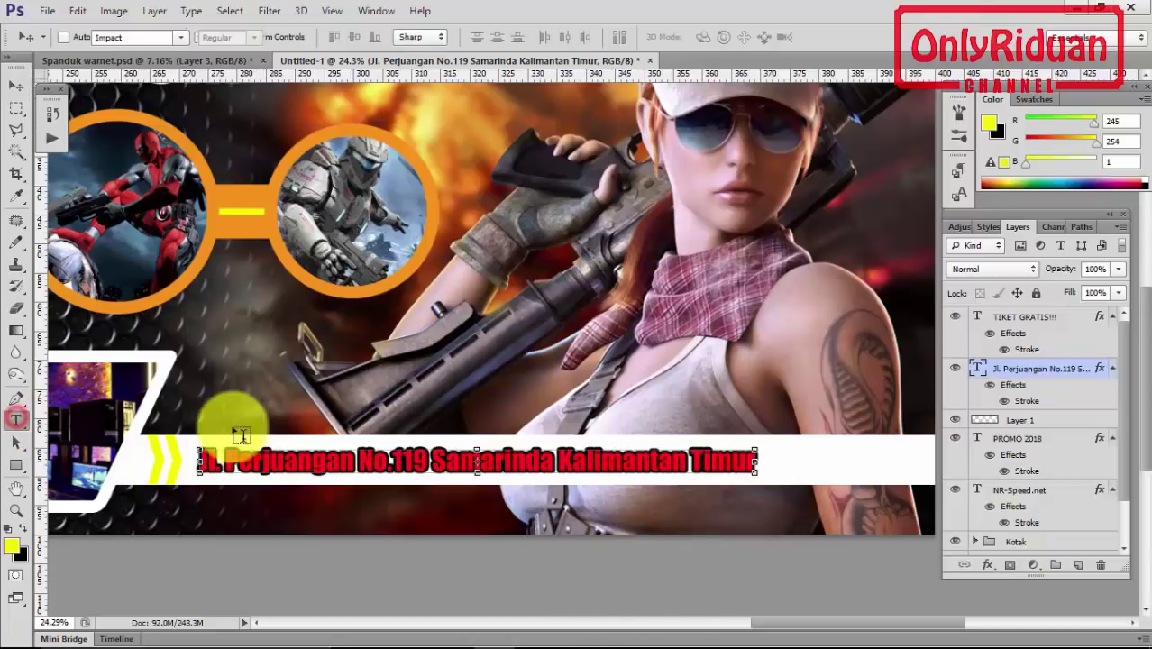
click(191, 397)
text(Gratis TIKET 2)
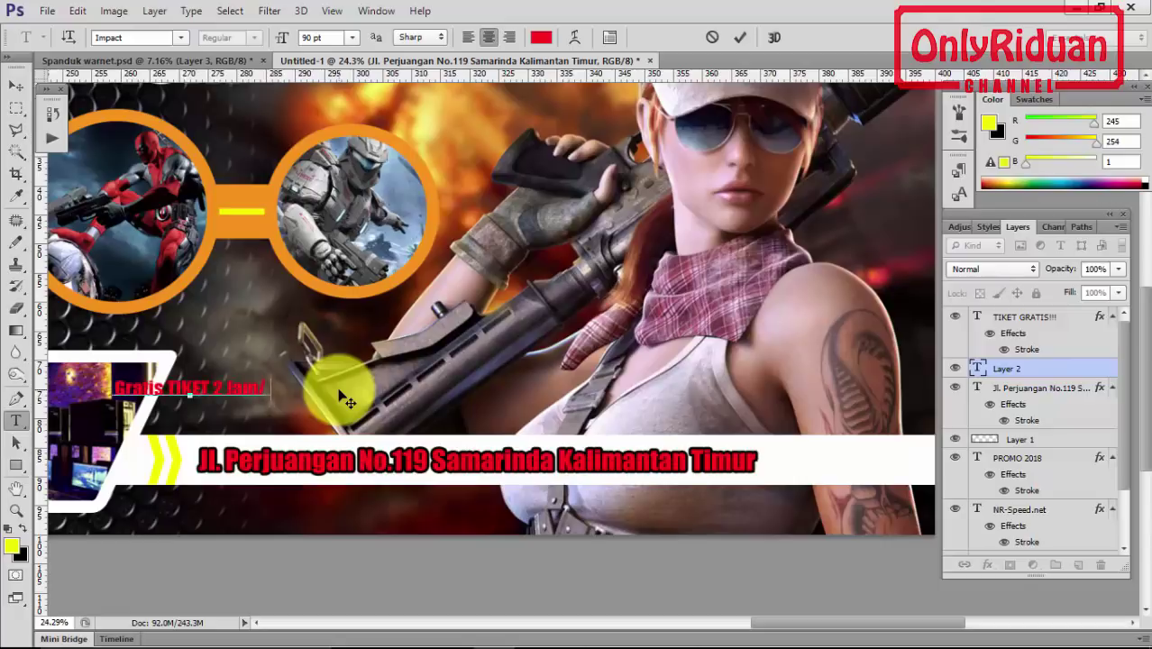
text(Jam)
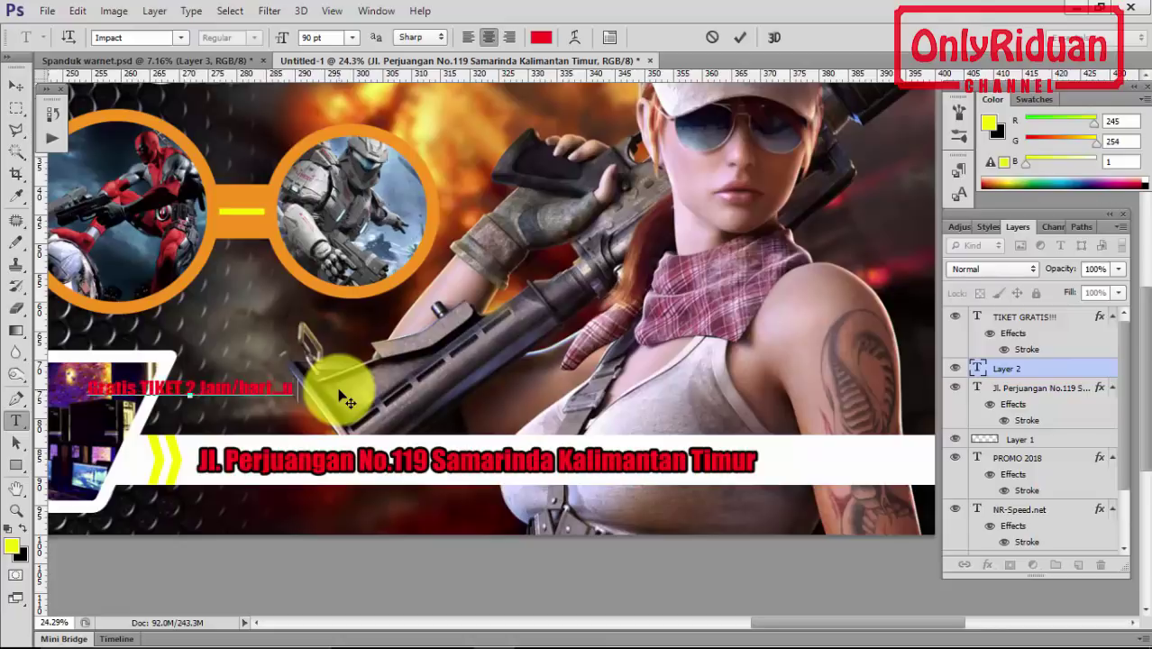
text(ntuk Promo Bulan N)
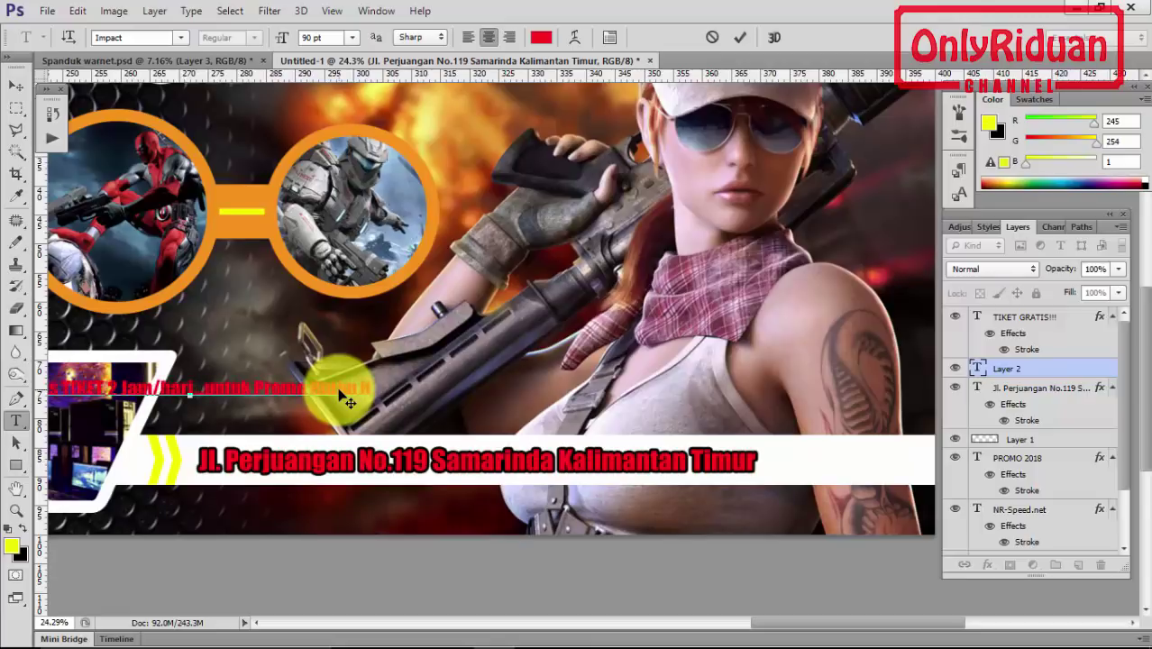
text(m)
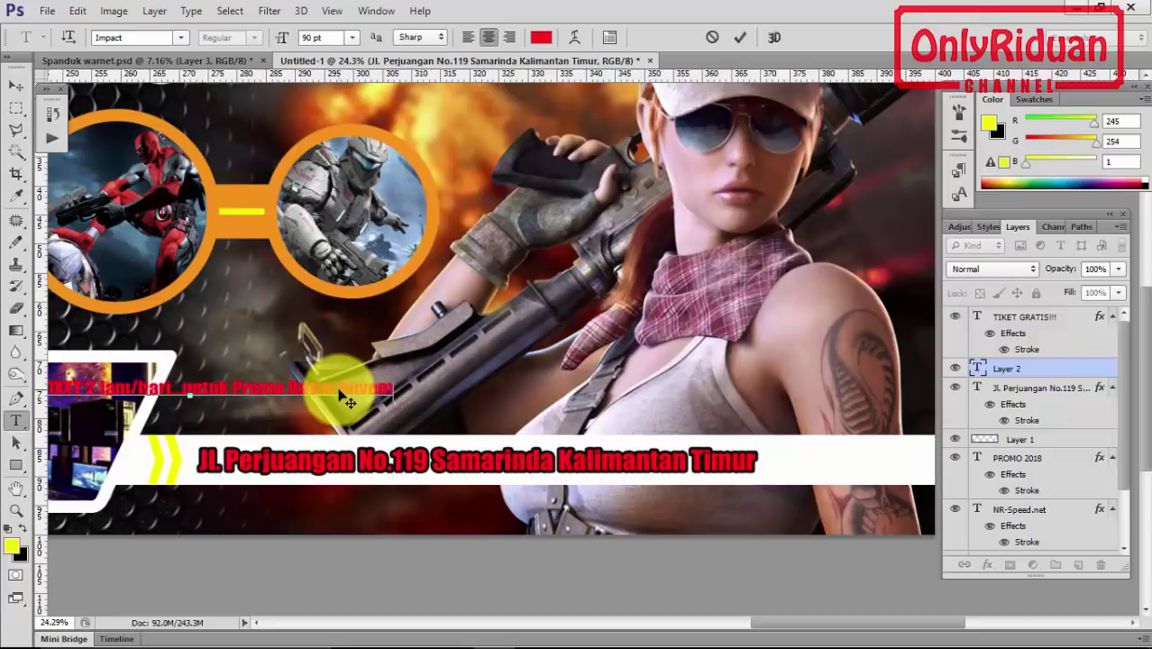
text(ber)
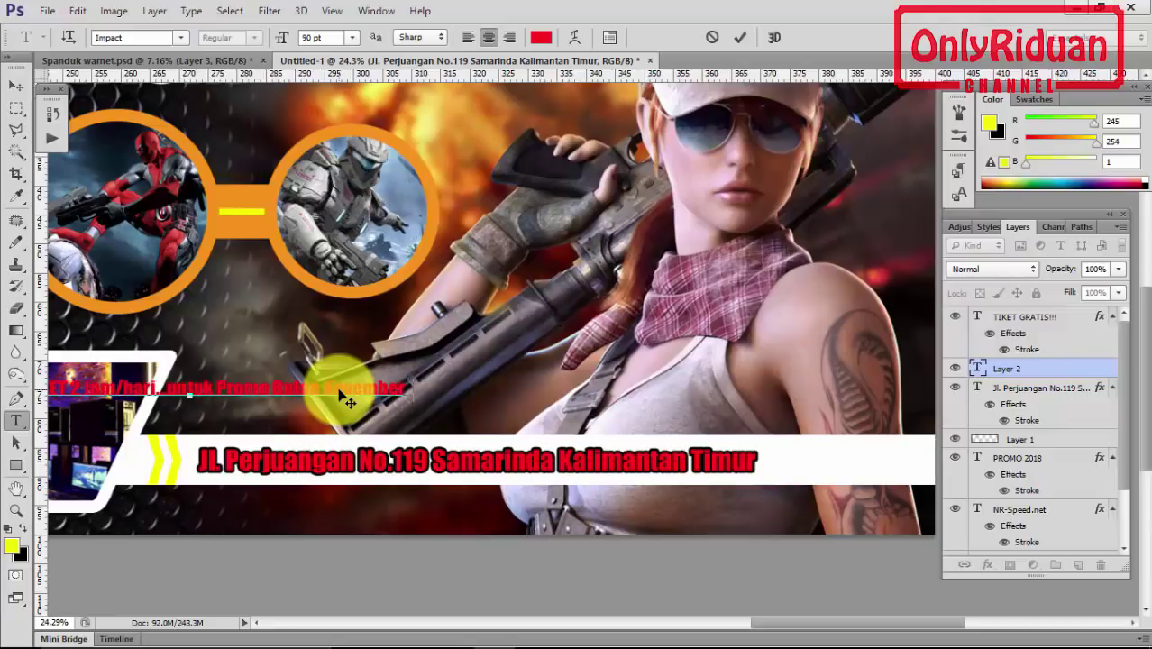
text( 2018)
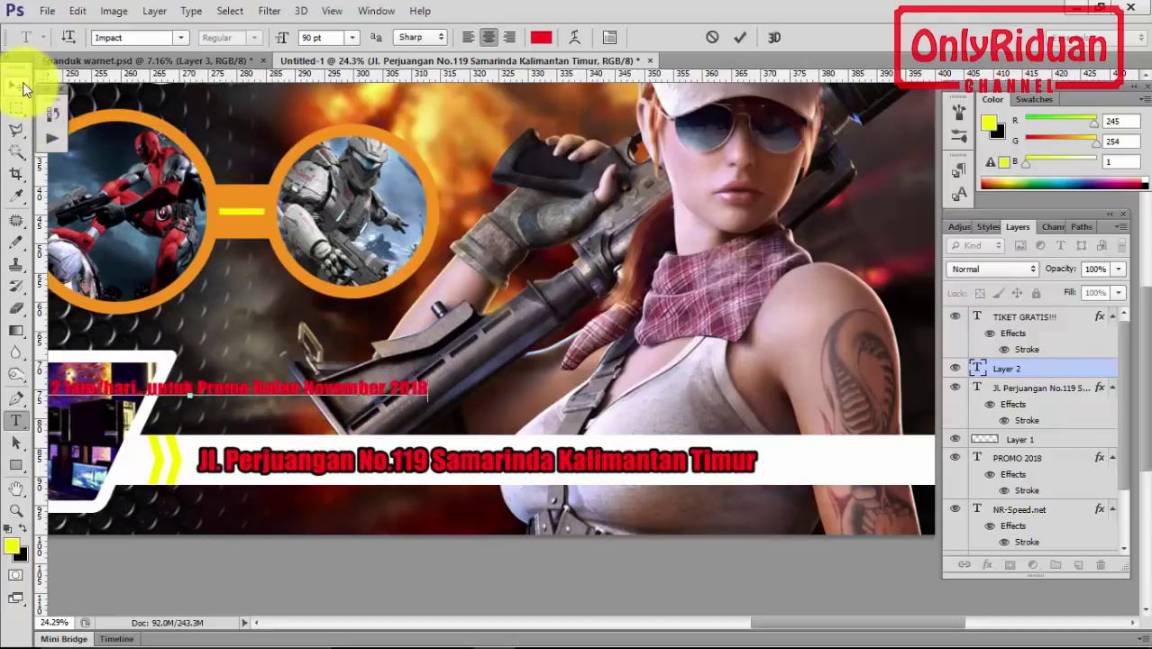
- Move the promo line just above the white strip and enlarge it with Ctrl+T
click(15, 84)
drag(257, 362, 468, 415)
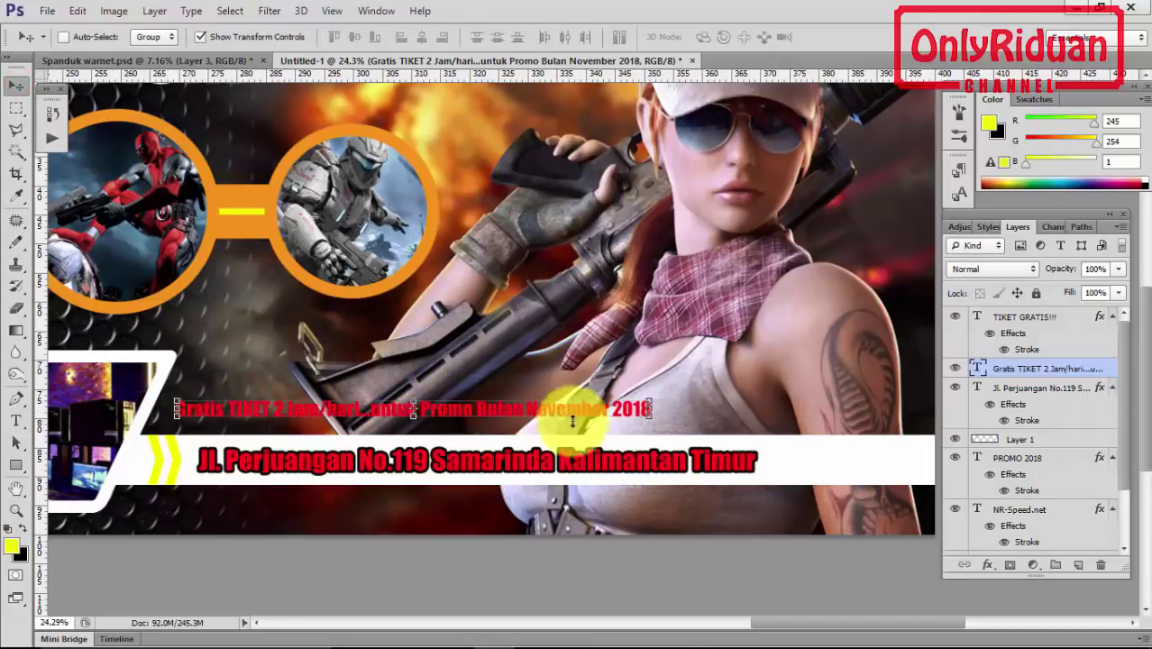
key(ctrl+t)
drag(652, 398, 741, 396)
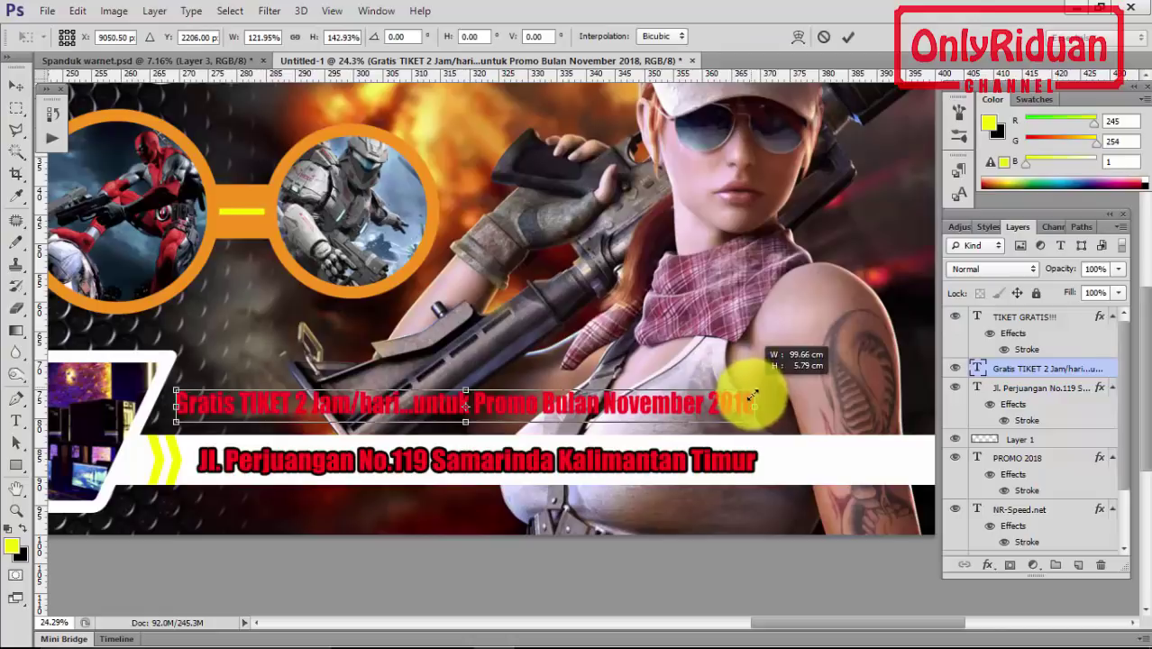
click(848, 38)
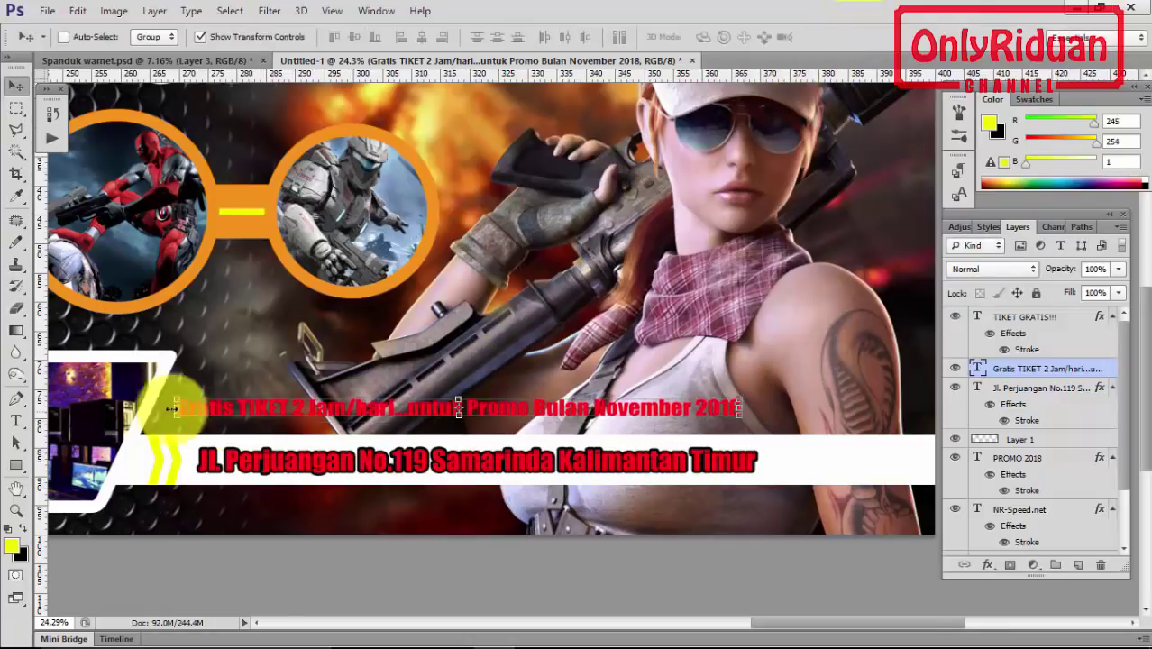
click(16, 420)
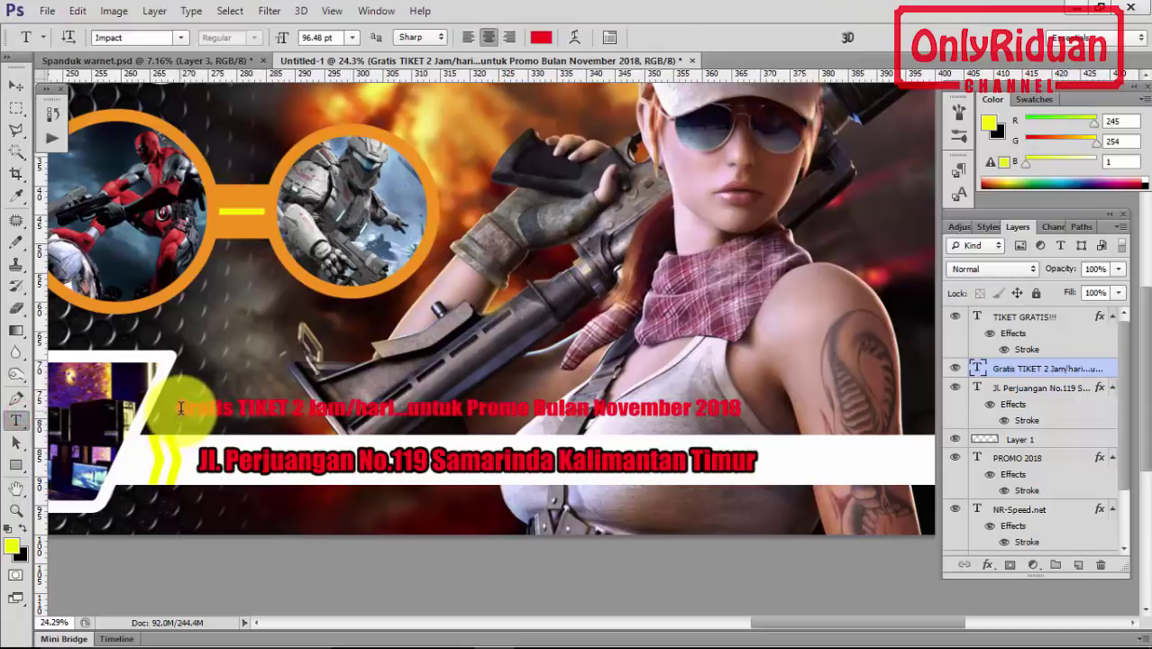
- Change the promo line's font to Hobo Std
drag(176, 408, 766, 400)
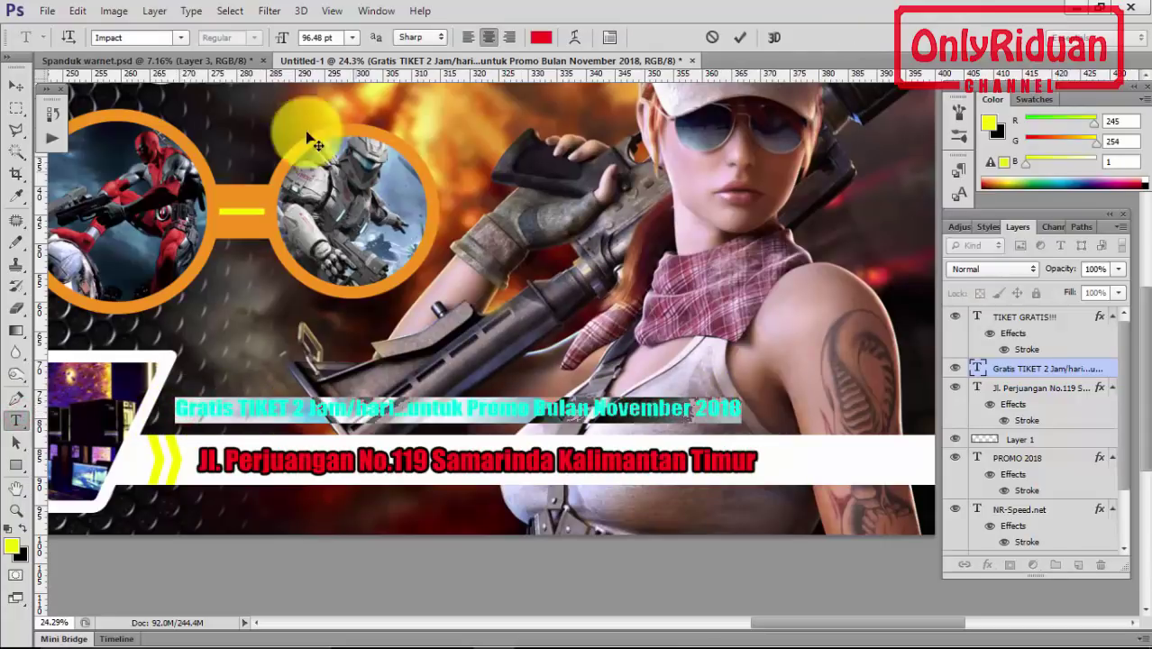
click(181, 41)
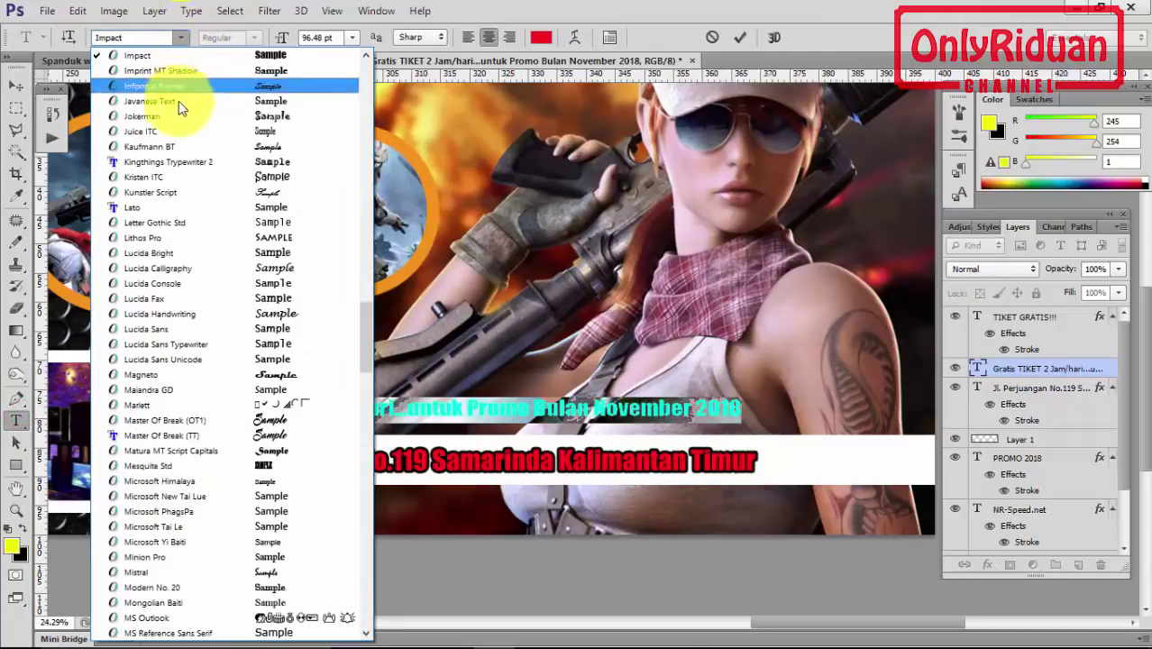
scroll(185, 240, up, 4)
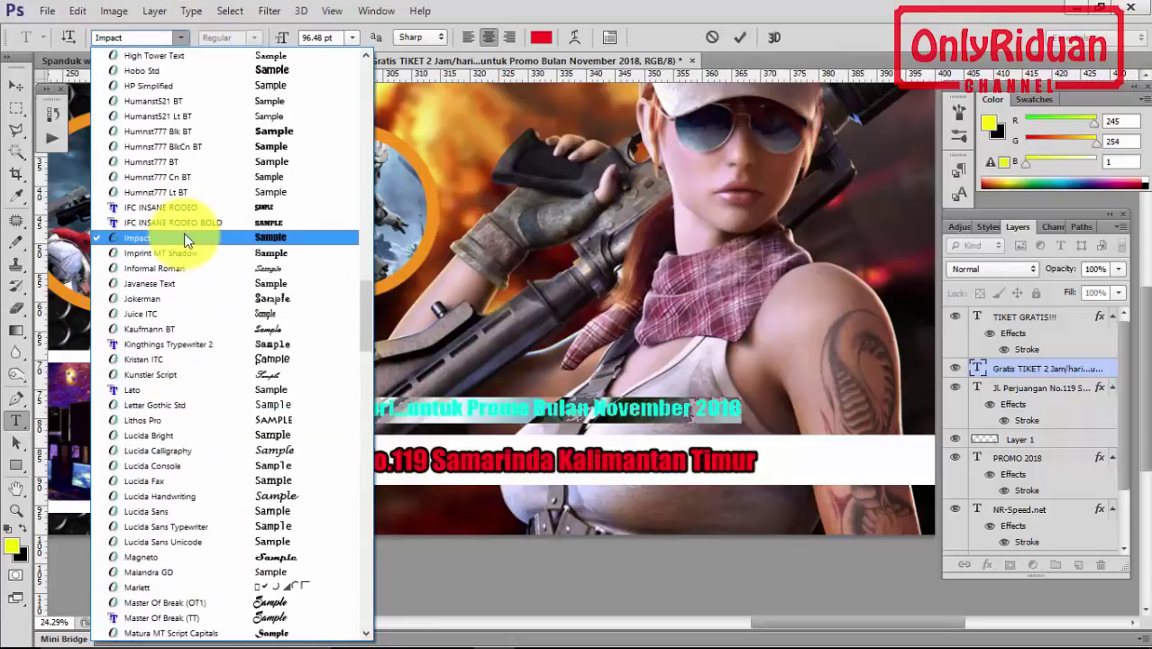
click(183, 69)
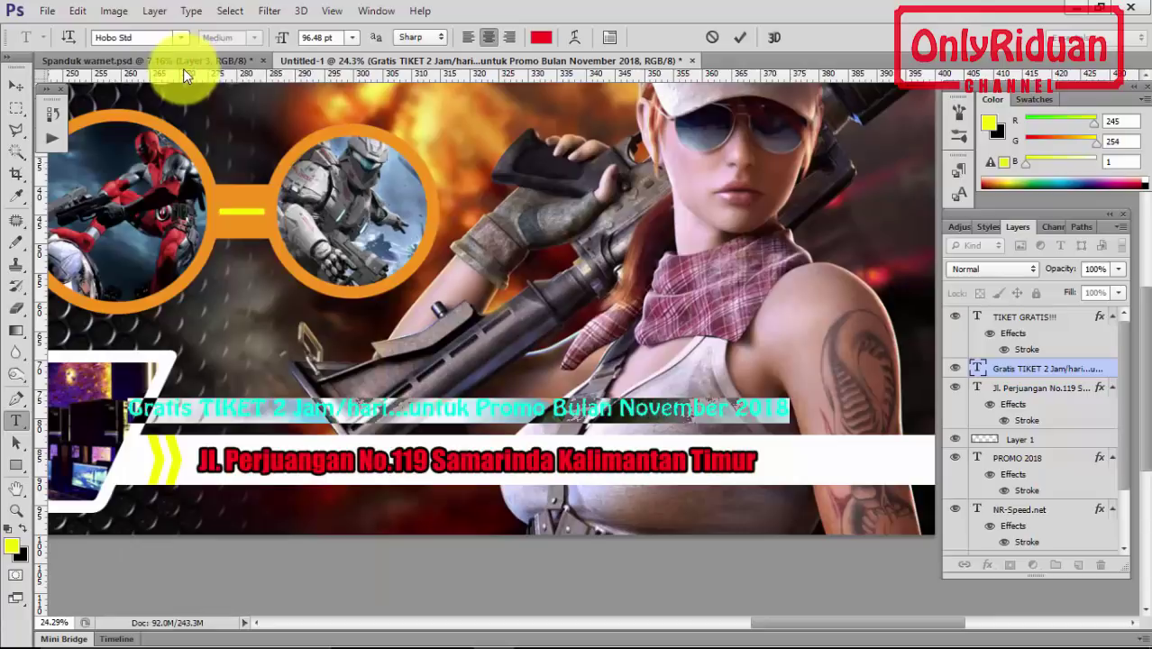
click(740, 36)
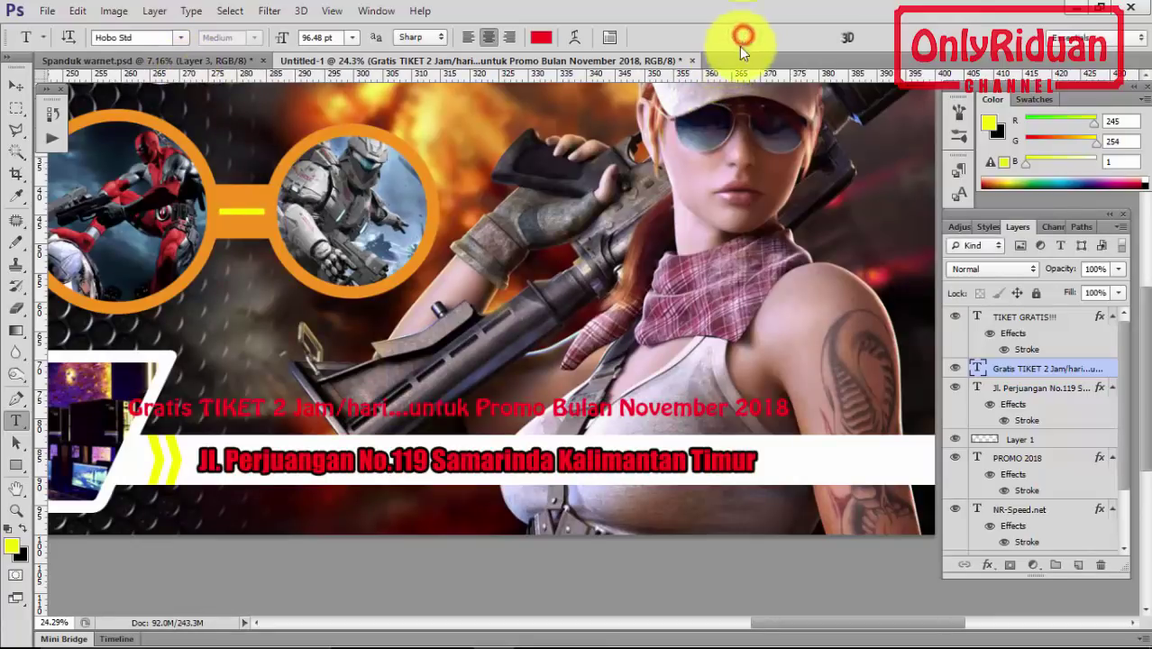
- Shift the promo line slightly right and reselect all its text
click(16, 85)
mouse_move(485, 411)
mouse_down()
mouse_move(530, 411)
mouse_move(530, 422)
mouse_up()
click(16, 419)
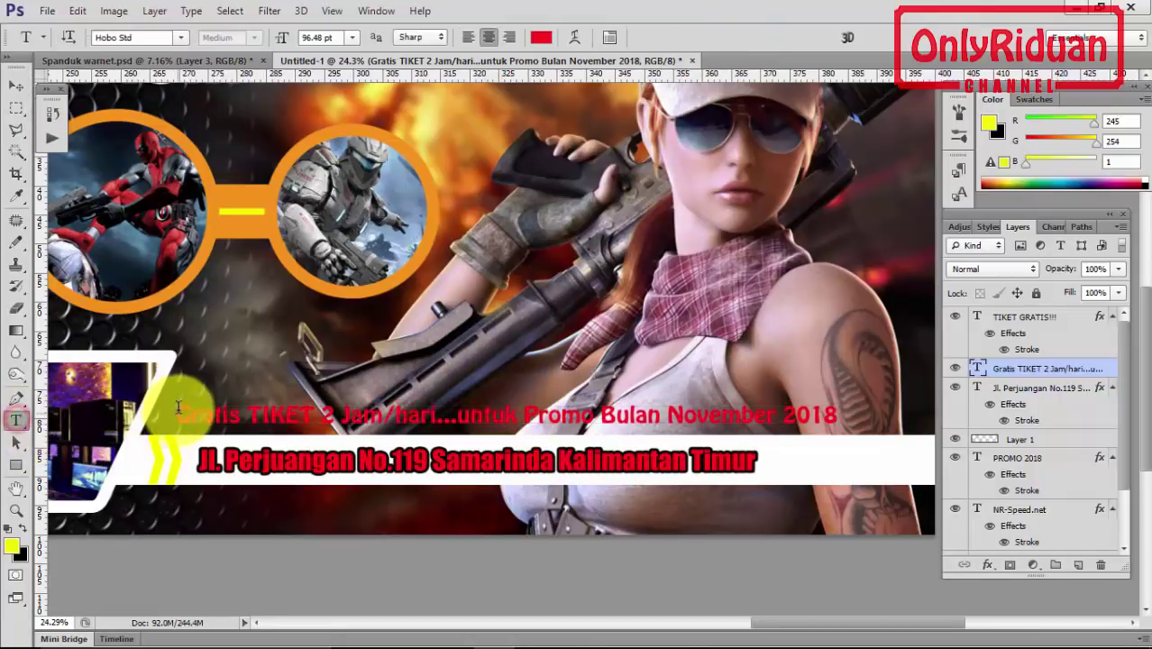
drag(178, 413, 838, 415)
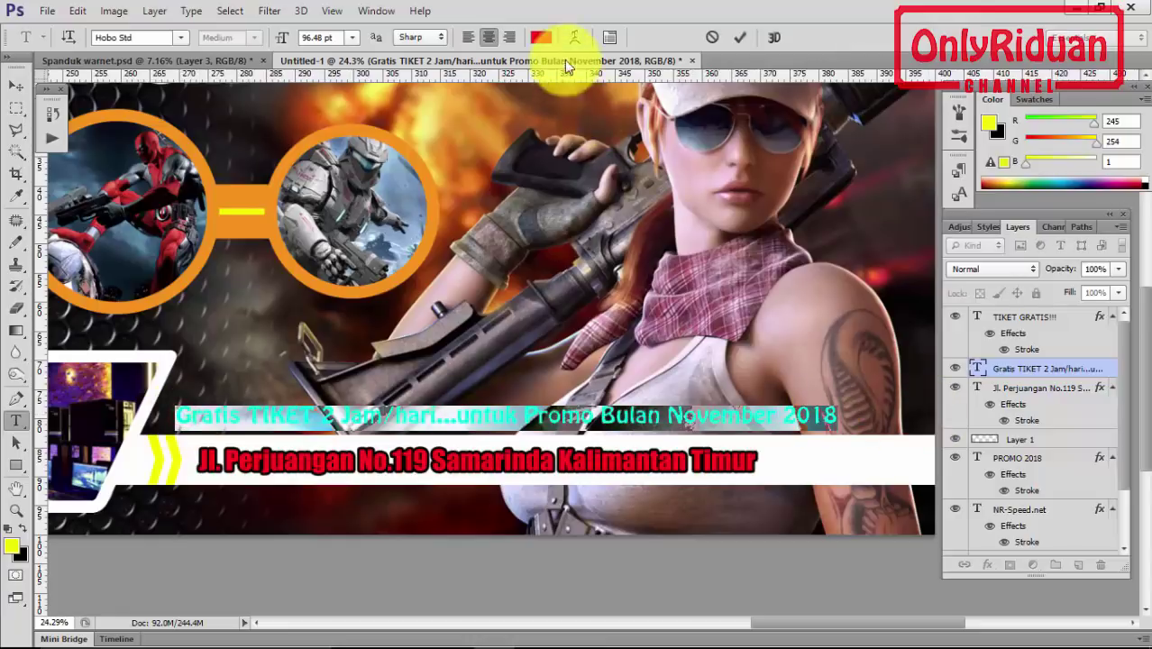
- Set the promo text colour to yellow
click(540, 36)
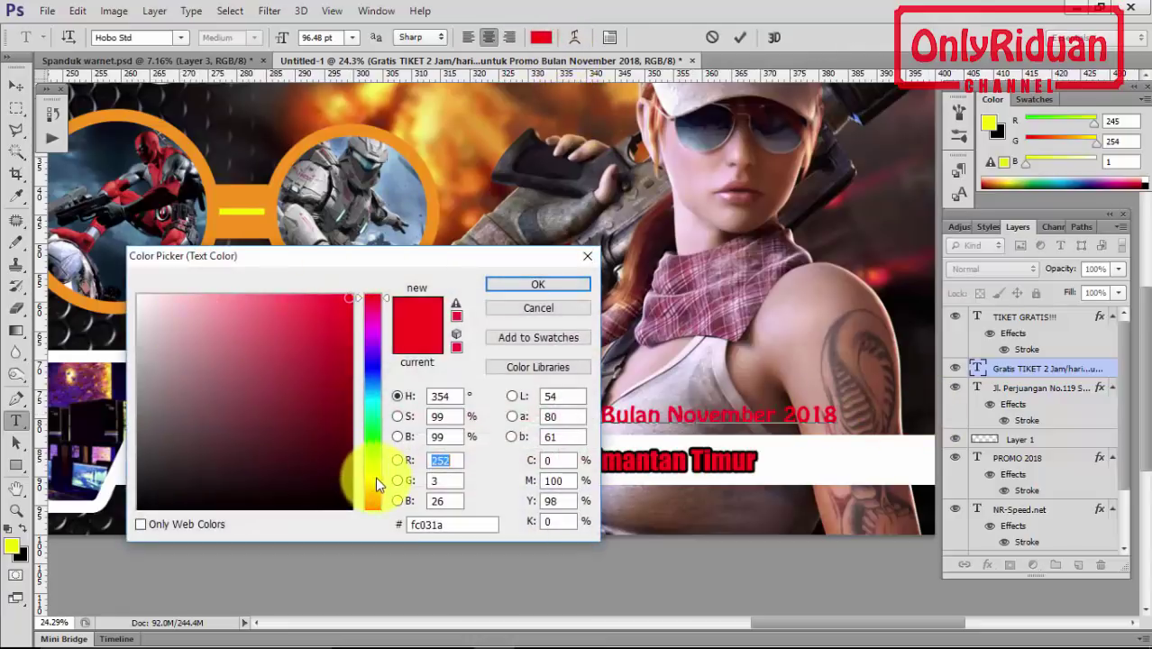
drag(375, 477, 371, 470)
click(510, 285)
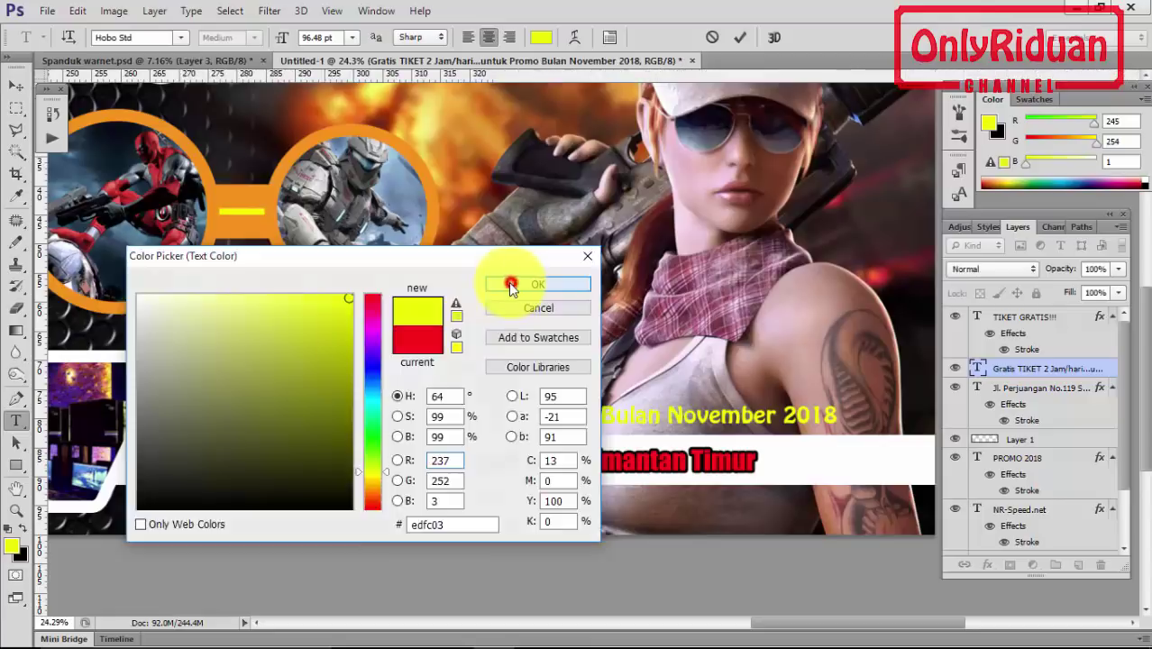
- Add a black Stroke layer effect to the yellow promo line
click(988, 564)
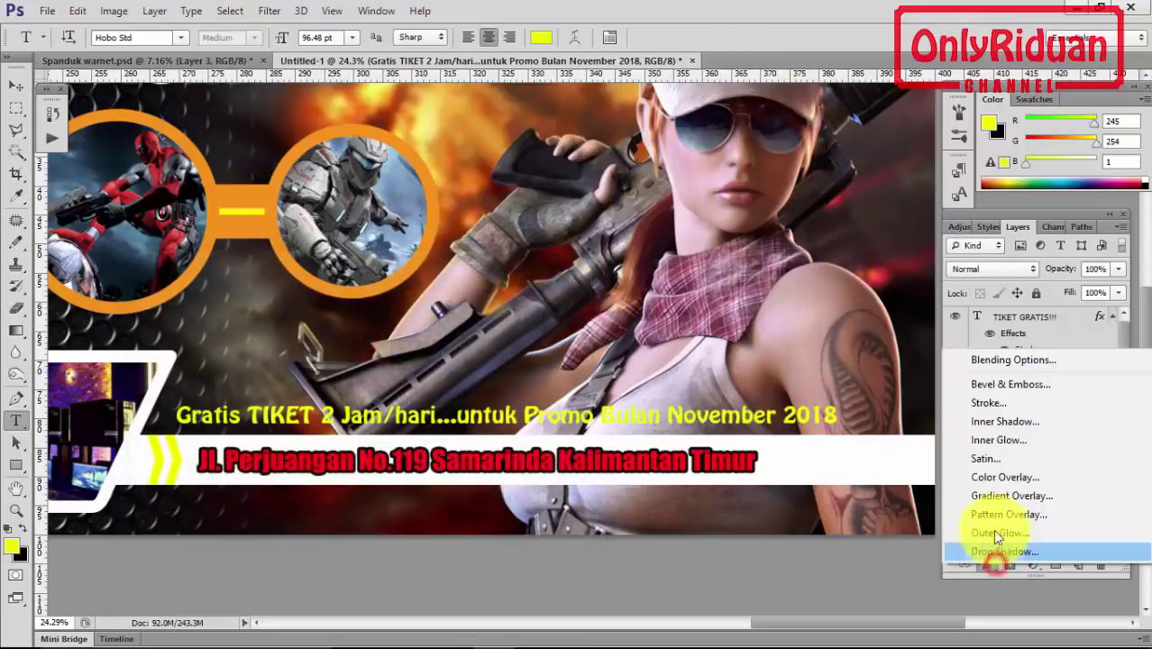
click(989, 402)
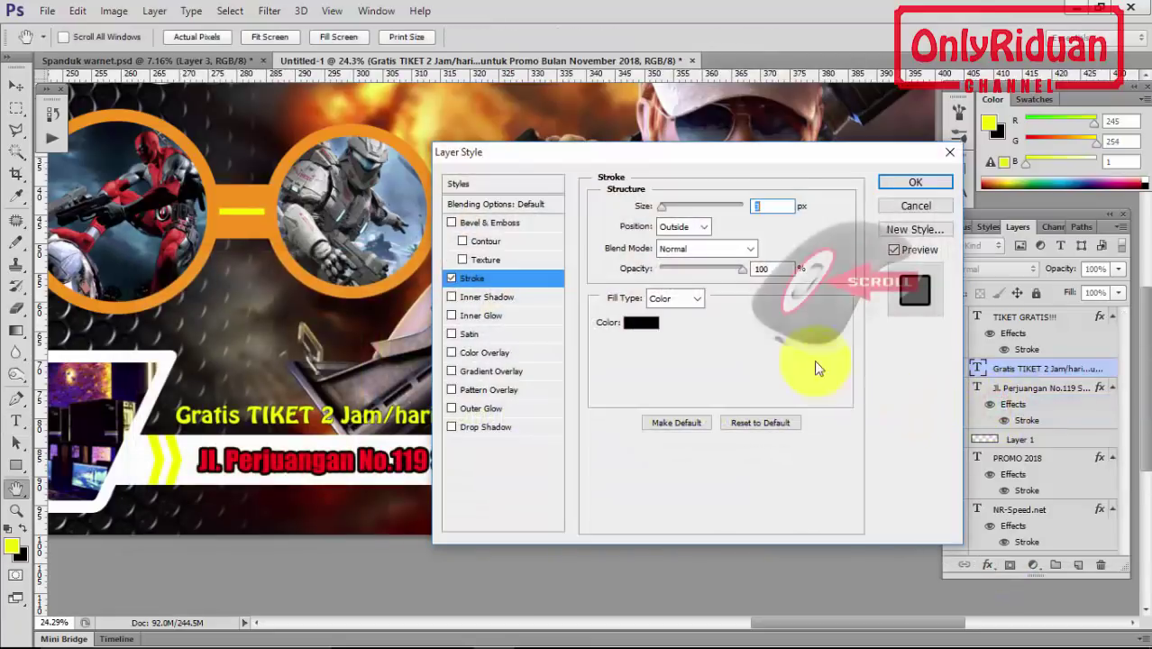
scroll(773, 205, up, 3)
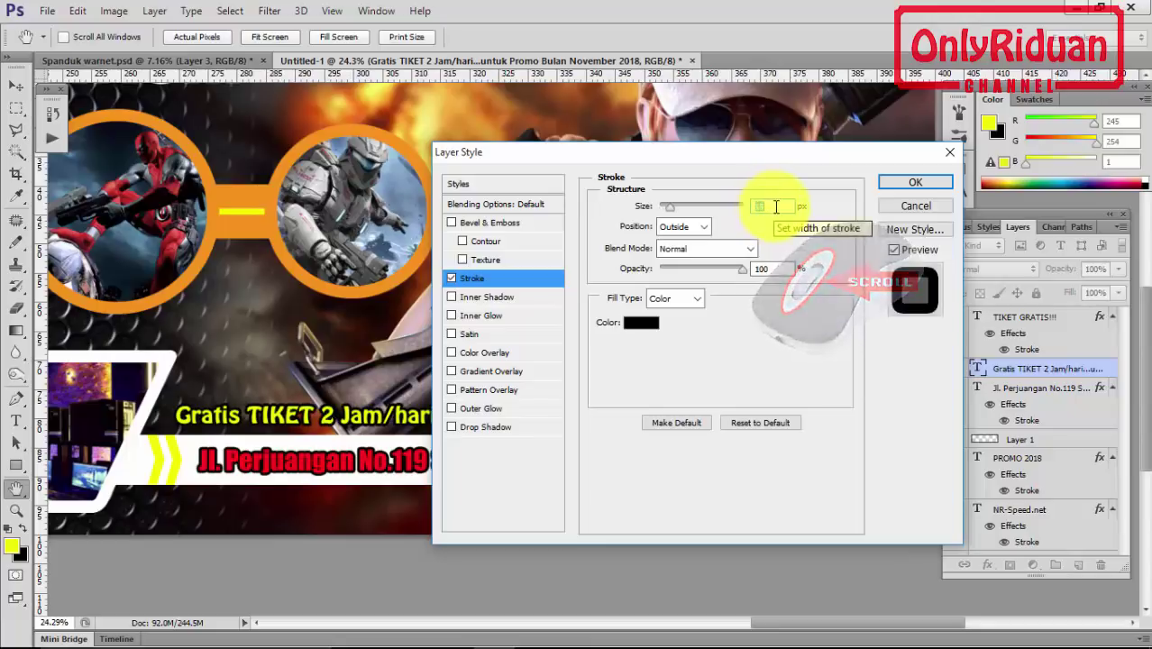
click(913, 182)
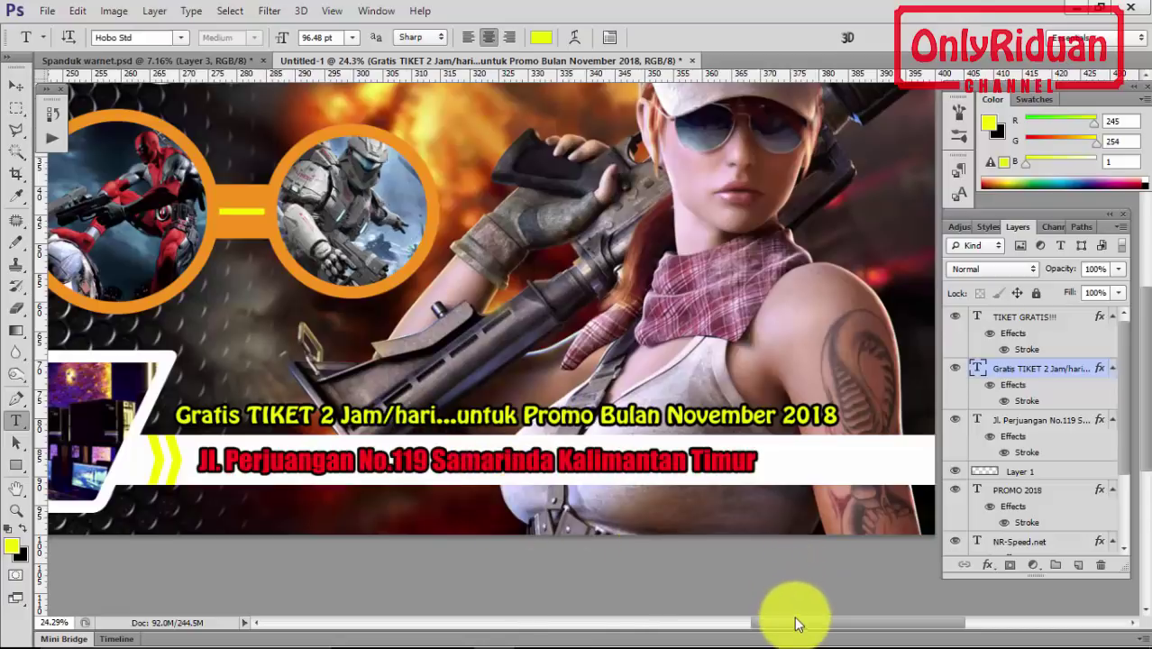
mouse_move(796, 621)
mouse_down()
mouse_move(638, 631)
mouse_move(486, 620)
mouse_up()
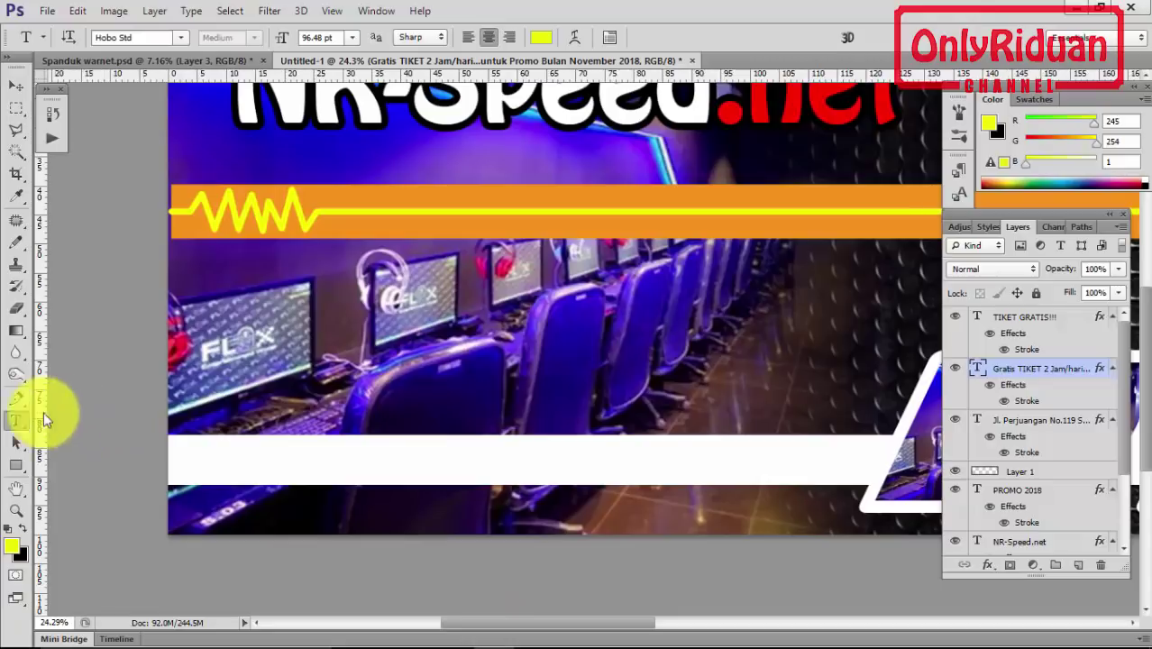
- Start a new text layer on the white strip at the banner's left end
click(198, 457)
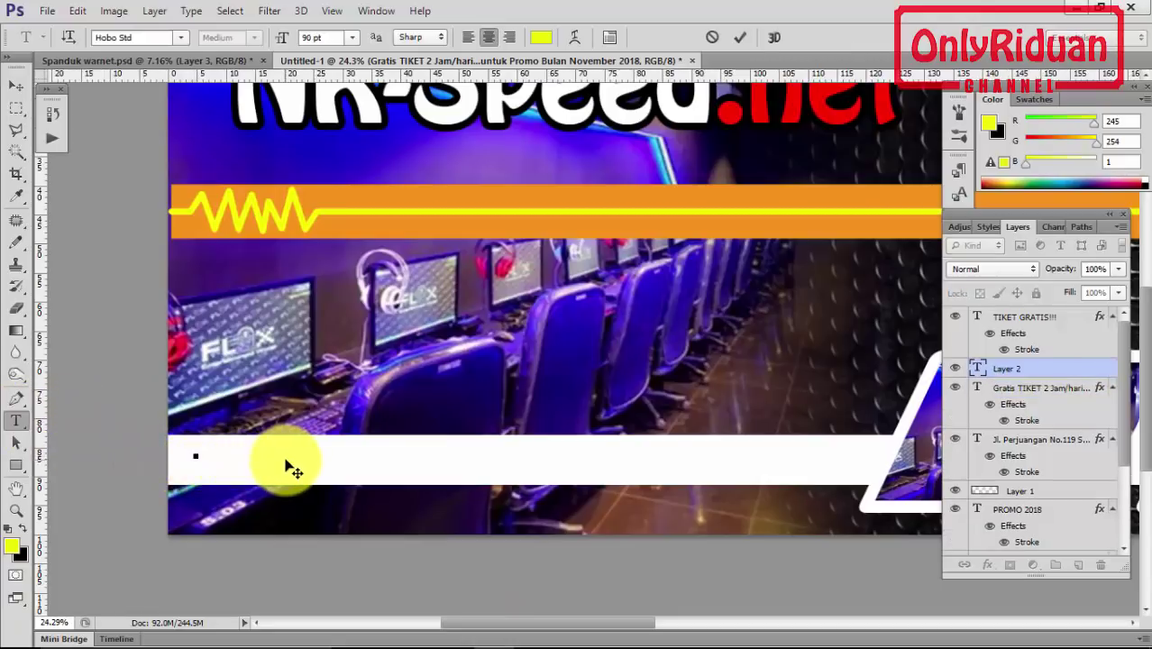
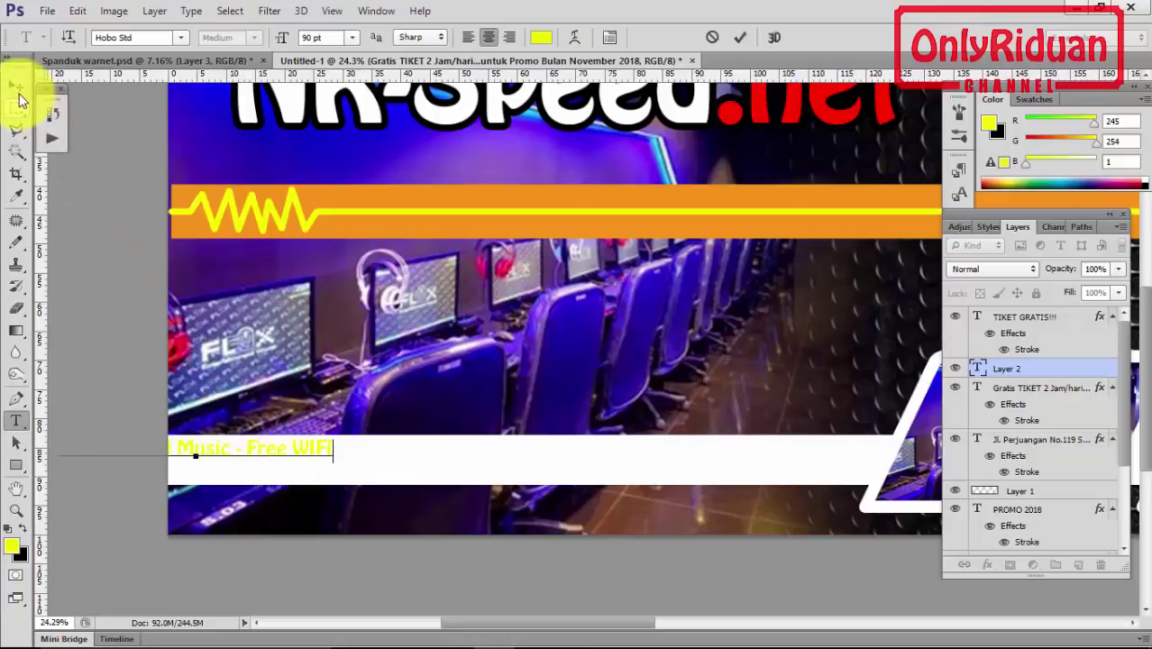
- Move the Full AC line into the white band and set it in BigNoodleTitling
click(15, 85)
drag(252, 431, 777, 466)
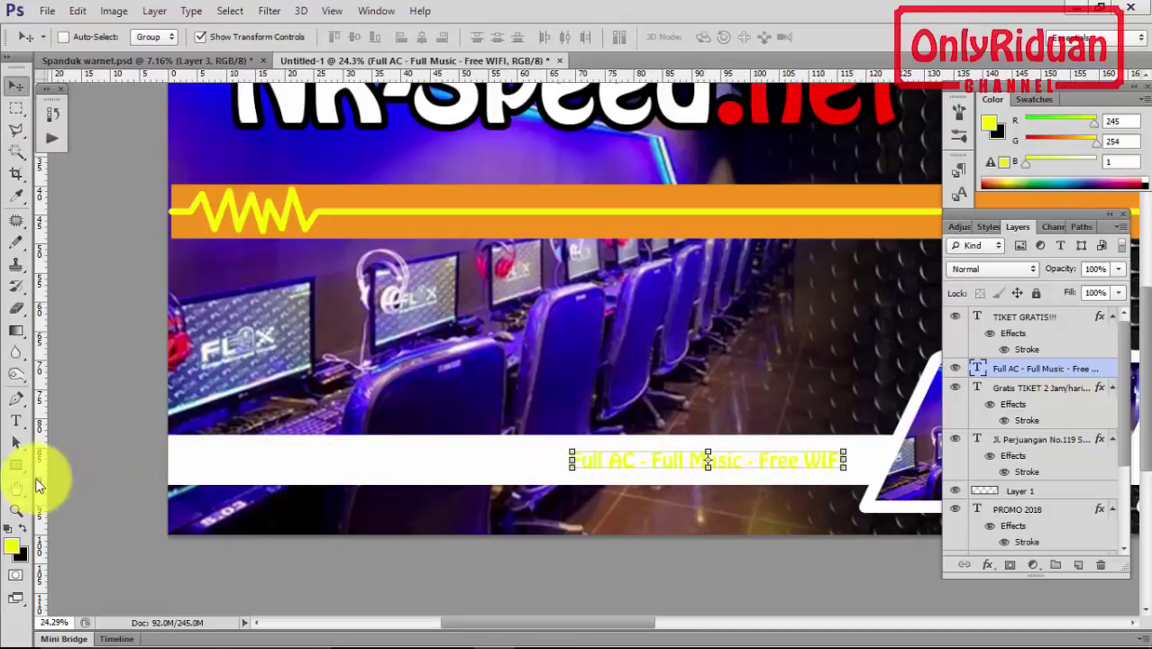
click(16, 420)
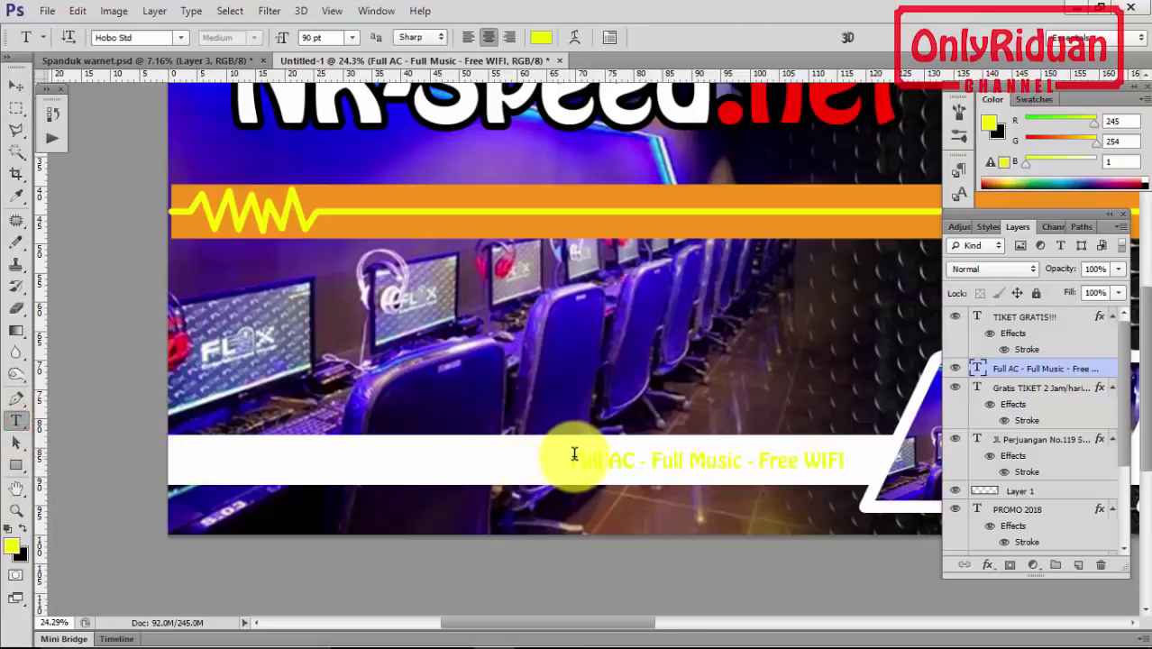
drag(573, 457, 861, 453)
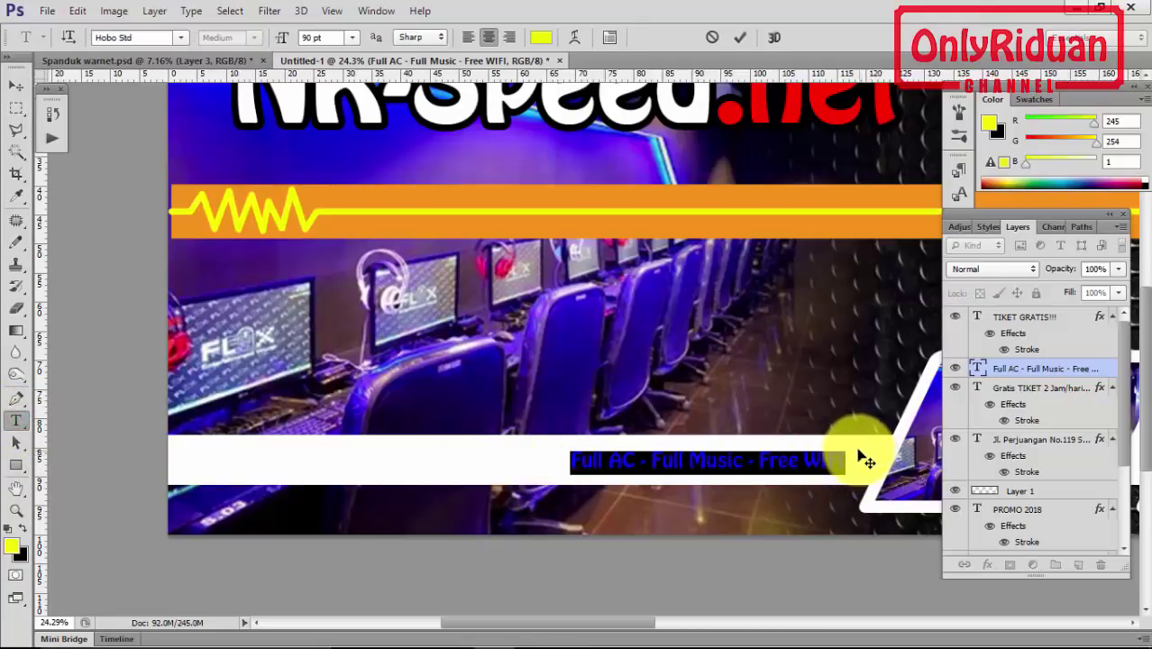
click(181, 38)
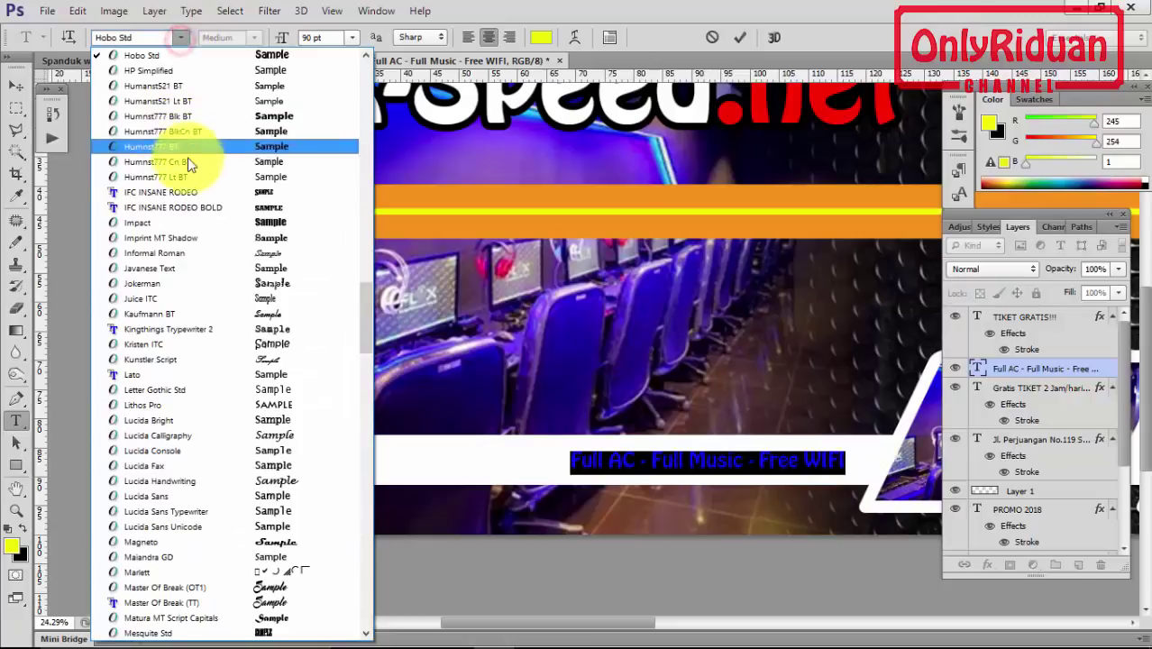
scroll(193, 167, up, 1)
scroll(216, 189, up, 9)
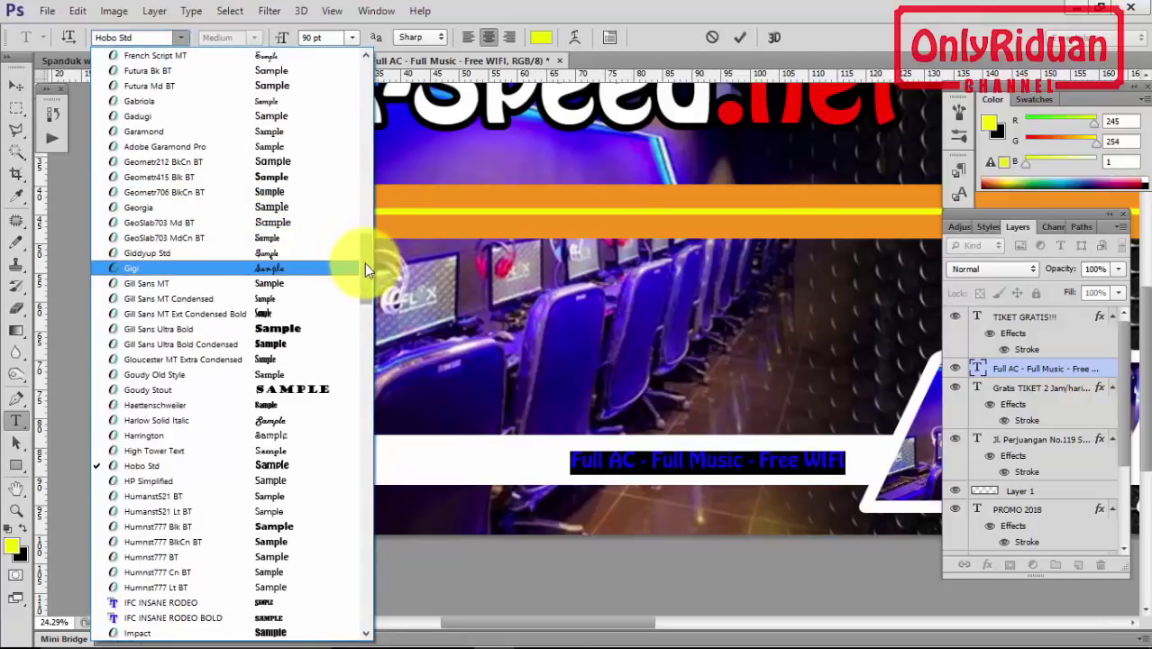
drag(364, 263, 383, 121)
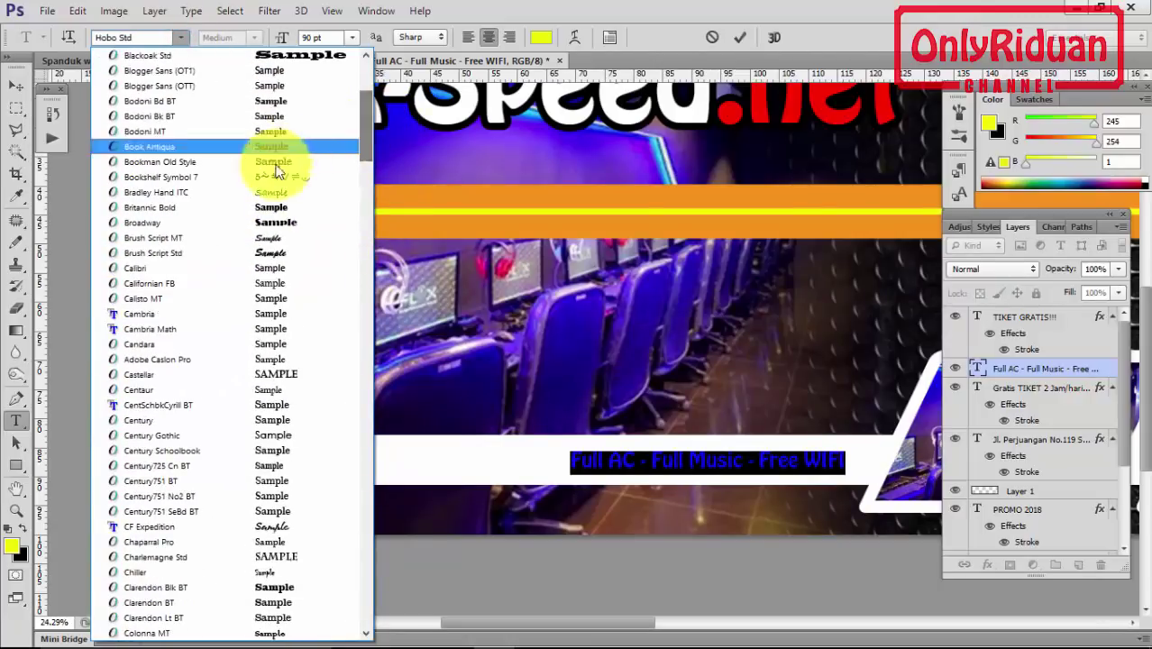
scroll(212, 245, up, 2)
scroll(207, 245, up, 2)
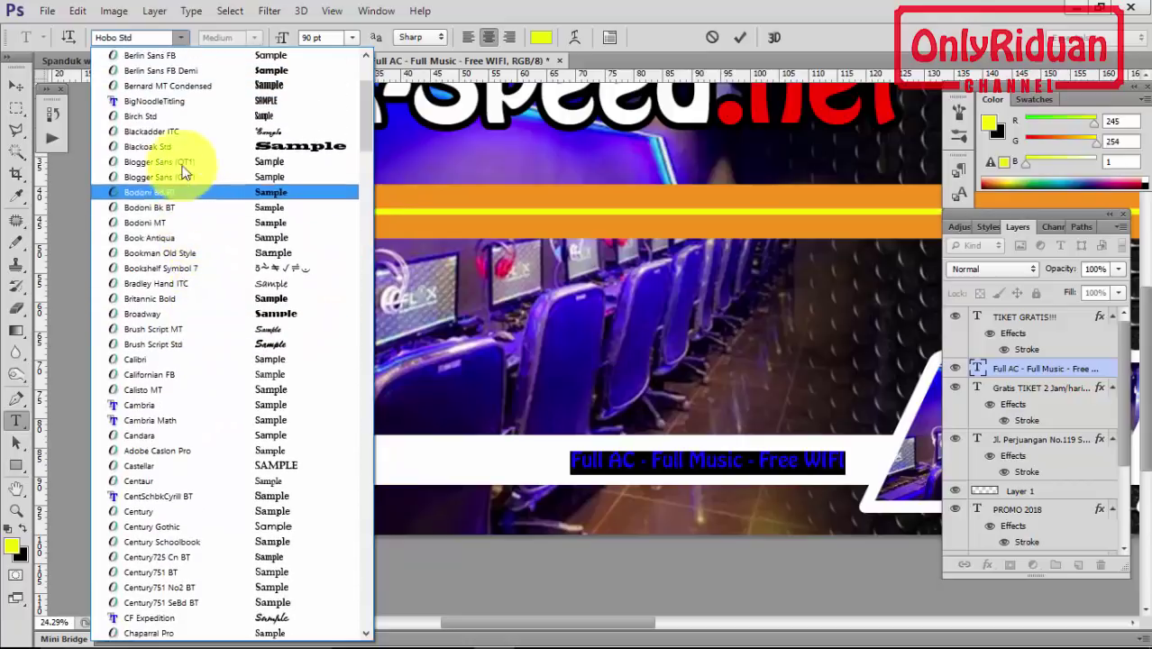
click(180, 175)
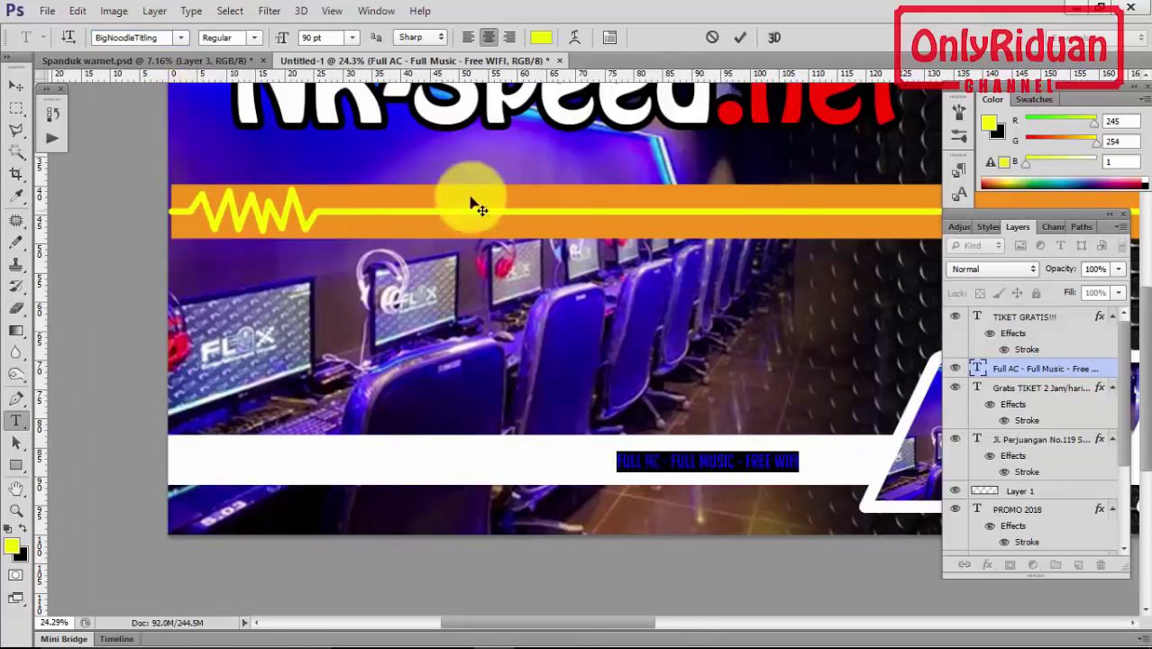
- Enlarge the Full AC text to 143 pt and commit it
click(326, 36)
scroll(318, 38, up, 2)
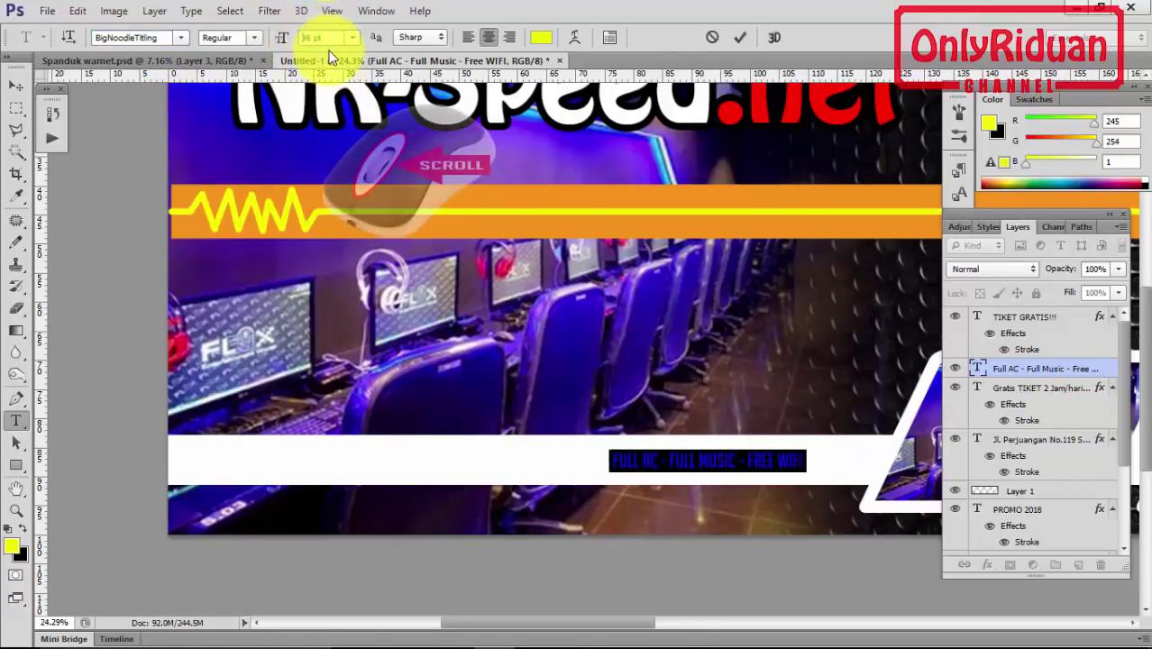
scroll(323, 37, up, 2)
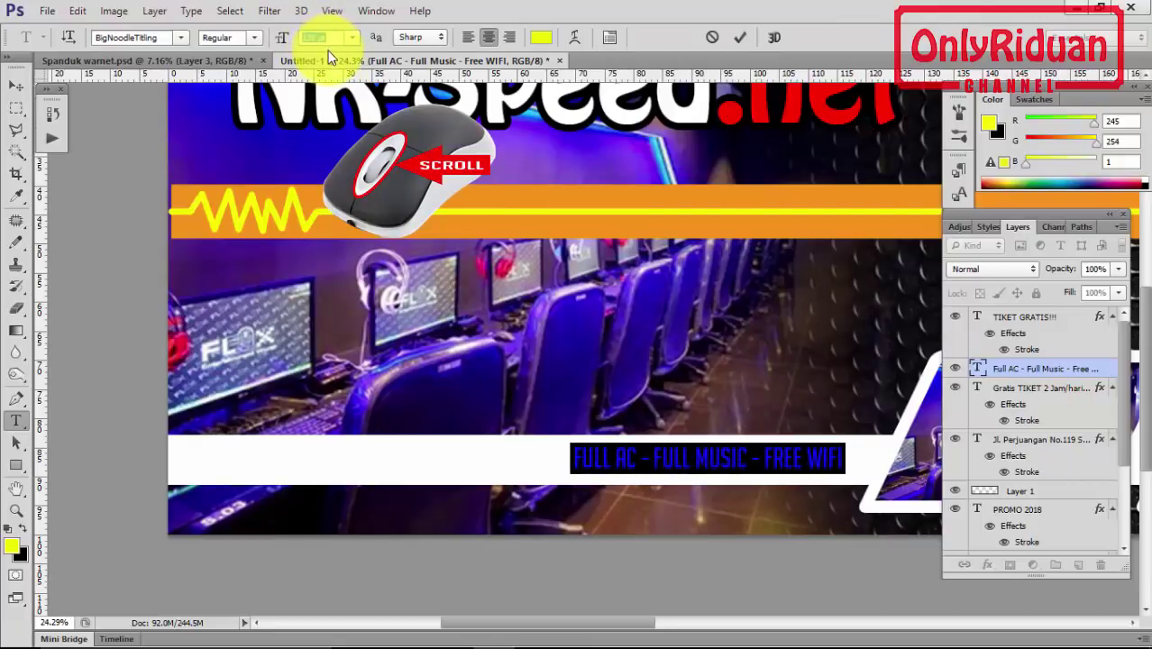
scroll(322, 39, up, 2)
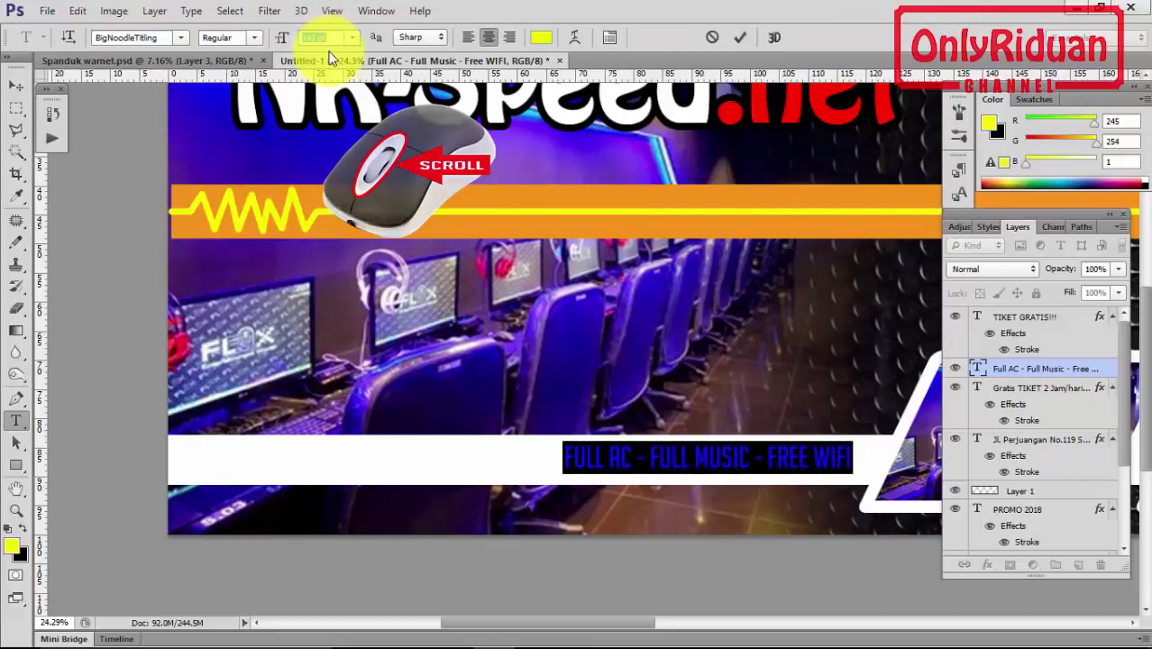
click(741, 37)
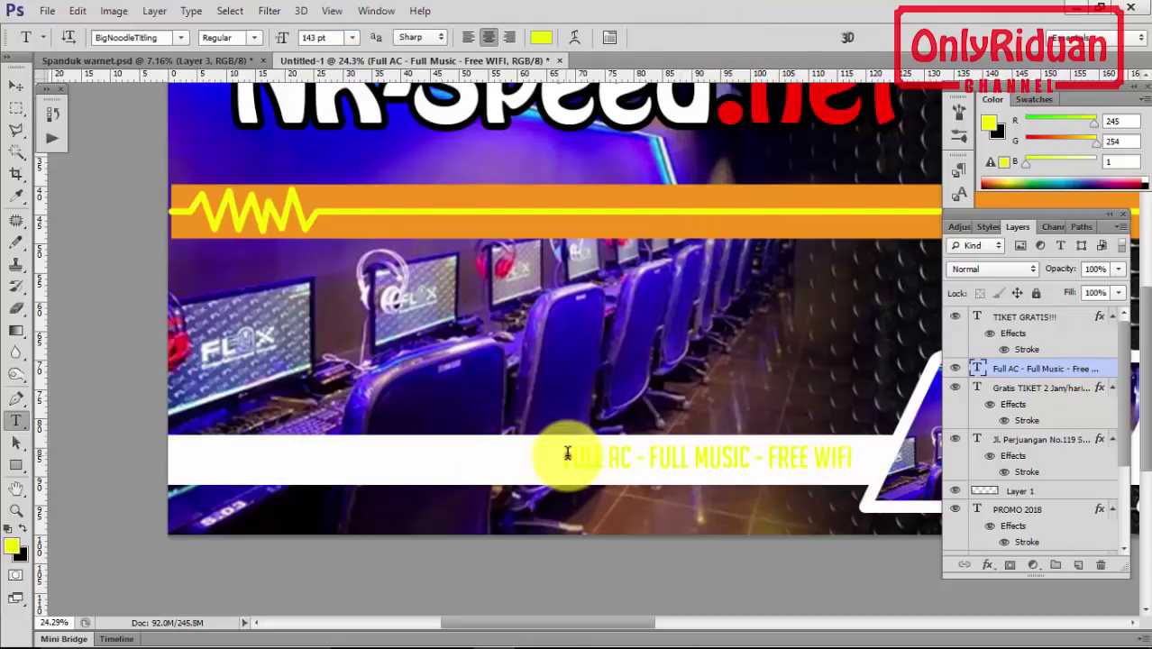
- Make the Full AC line black and nudge it slightly, checking the Spanduk warnet reference
drag(567, 452, 853, 458)
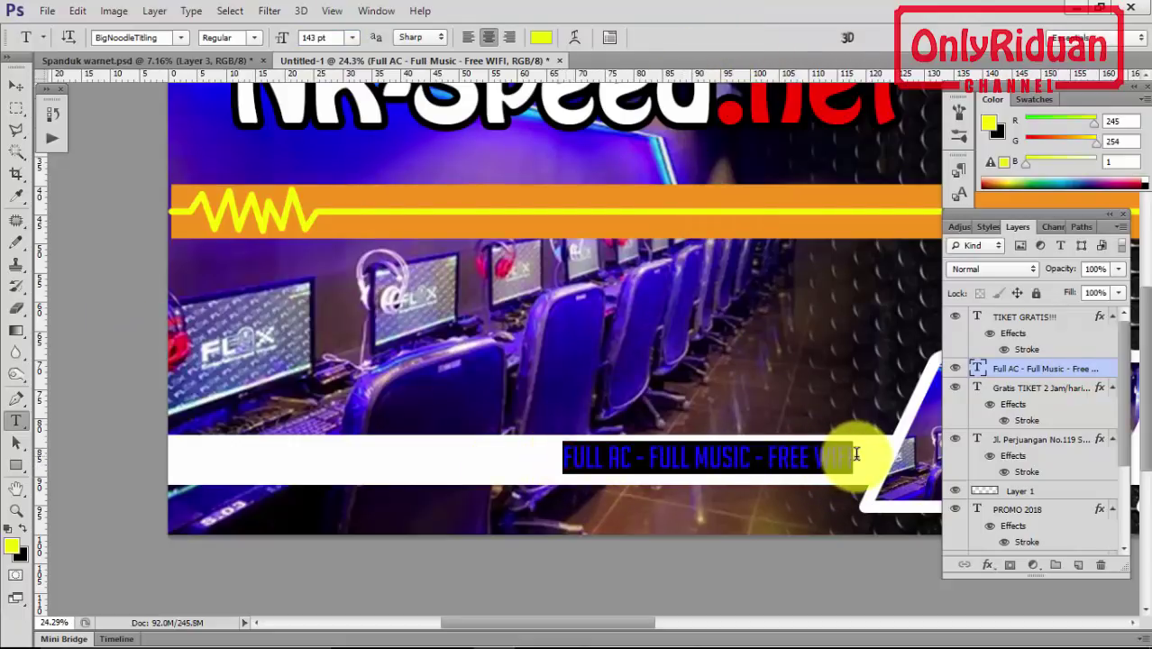
click(540, 37)
drag(213, 488, 77, 532)
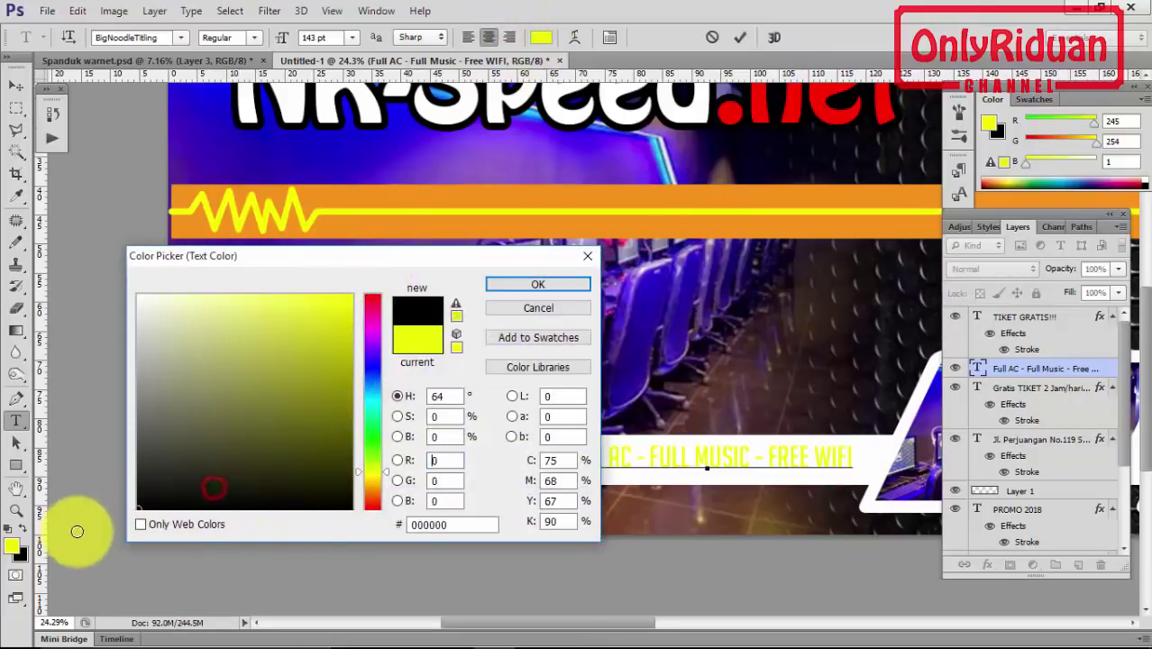
click(509, 309)
click(516, 285)
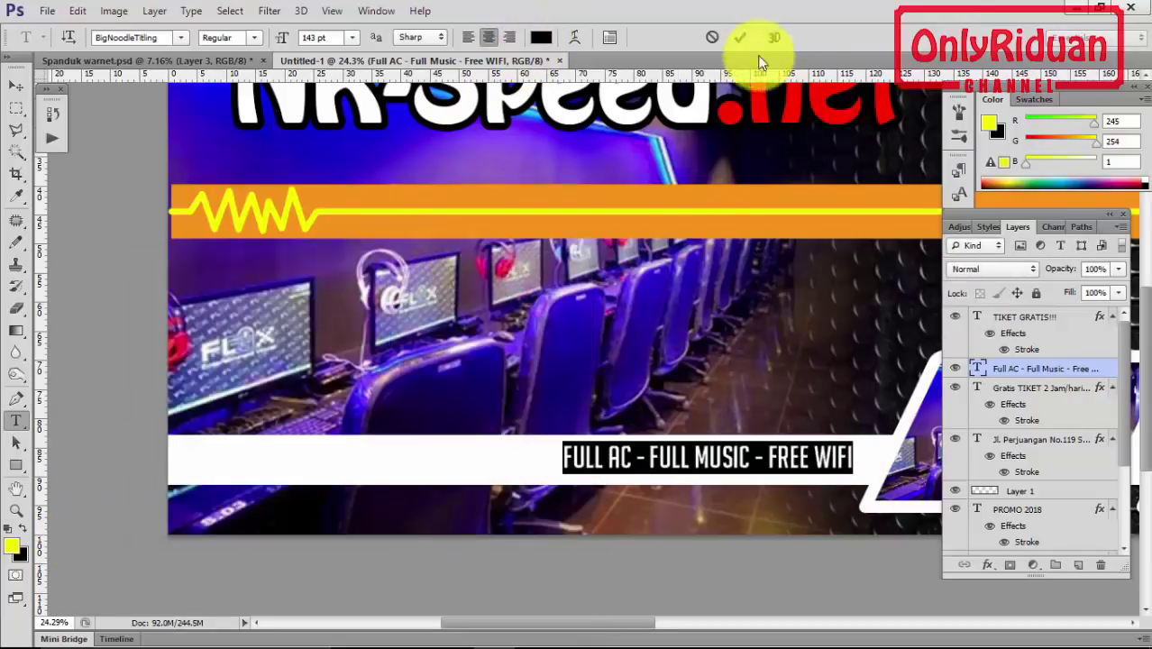
click(16, 85)
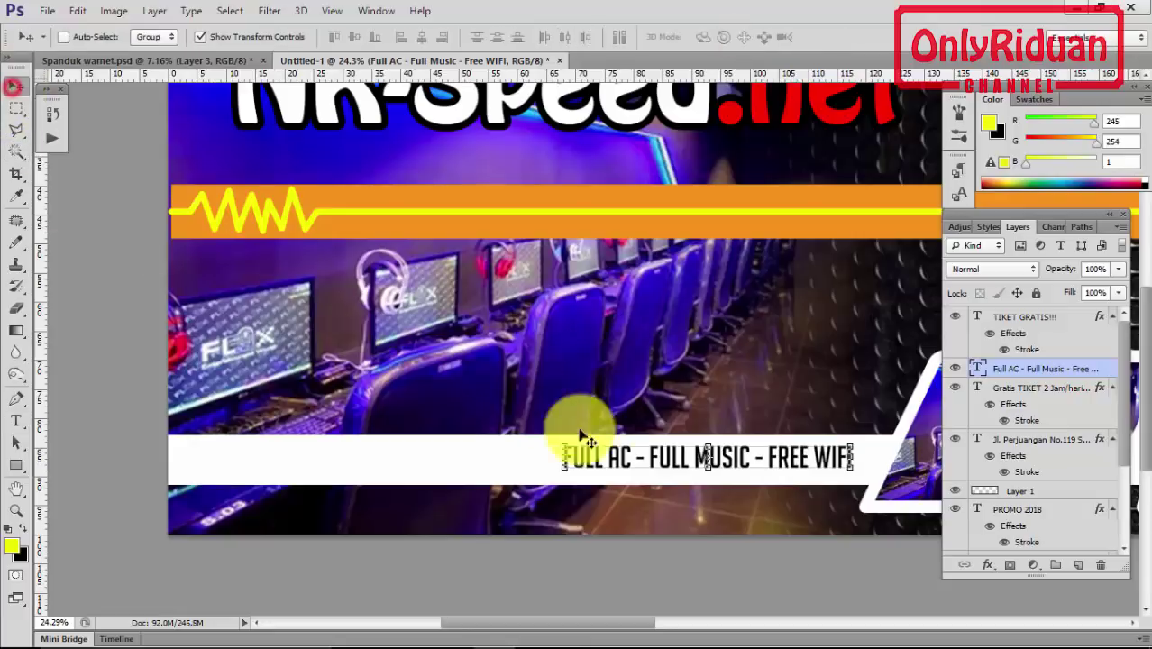
drag(742, 462, 742, 468)
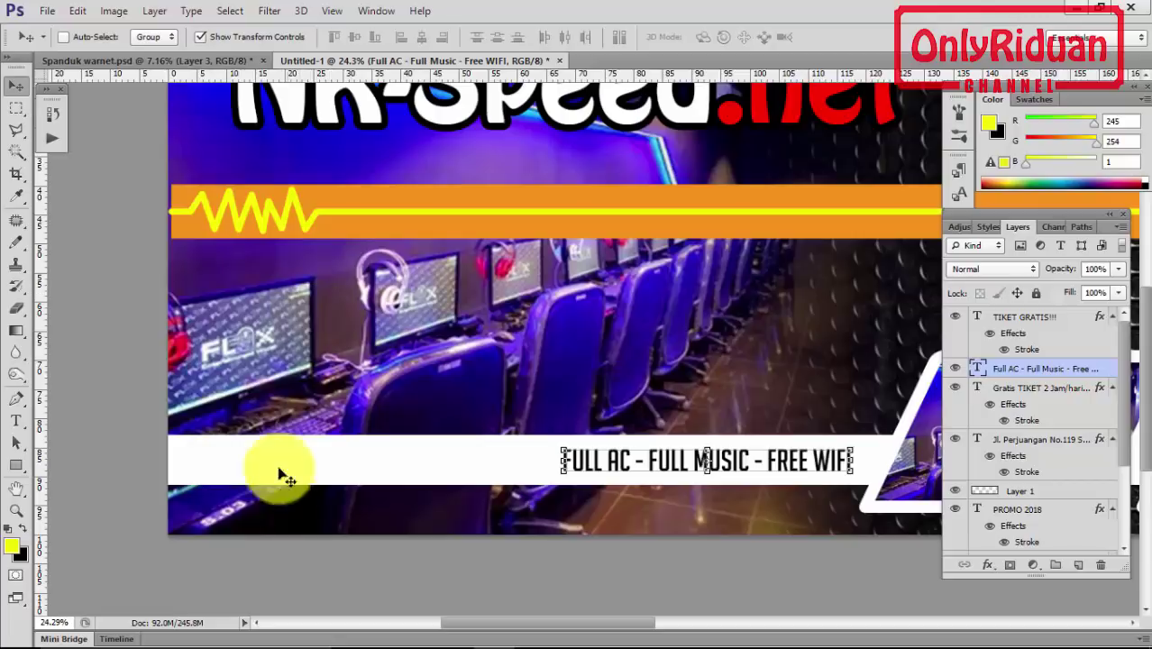
click(189, 61)
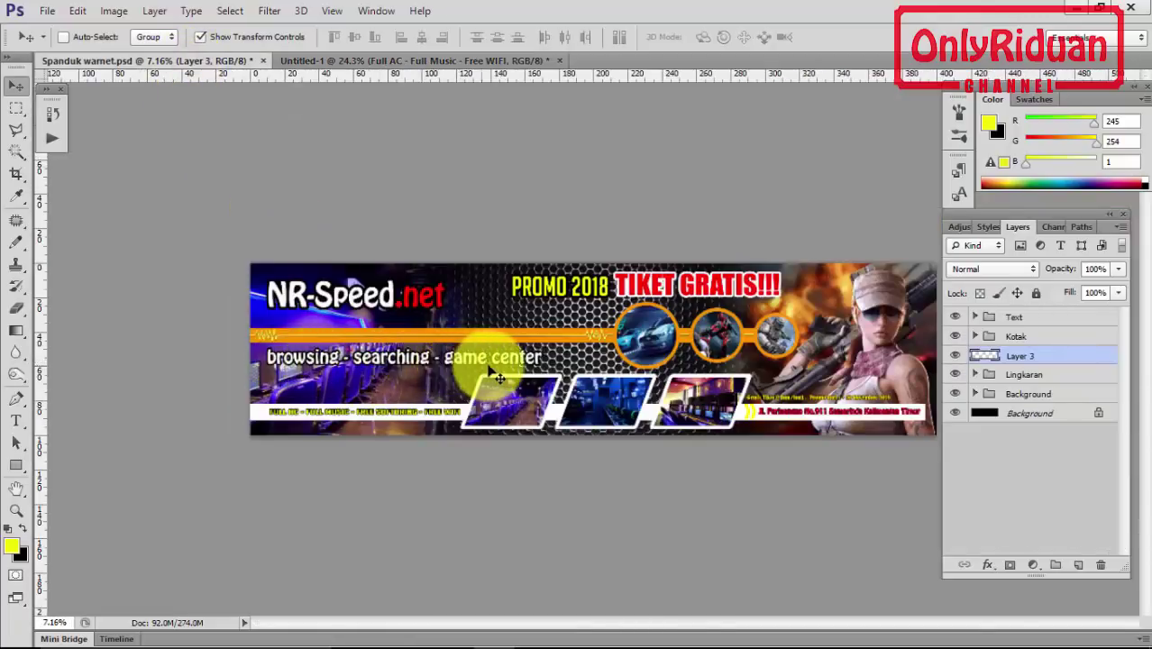
click(356, 61)
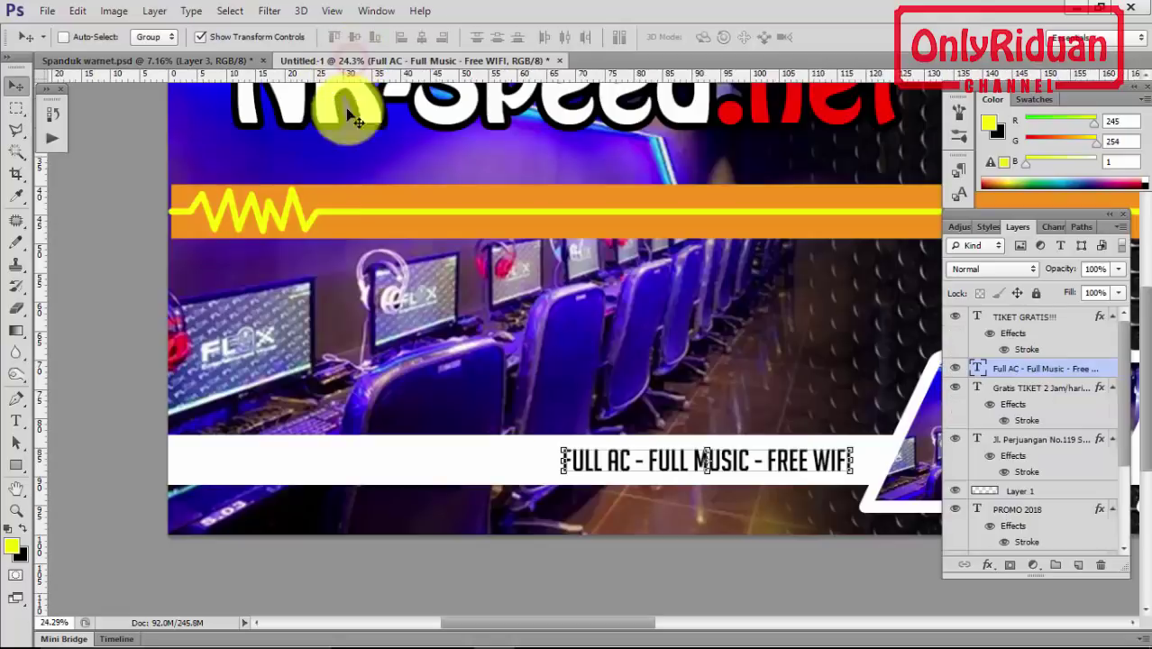
- Add the browsing - searching - game center line above the computers and shift it right
click(16, 420)
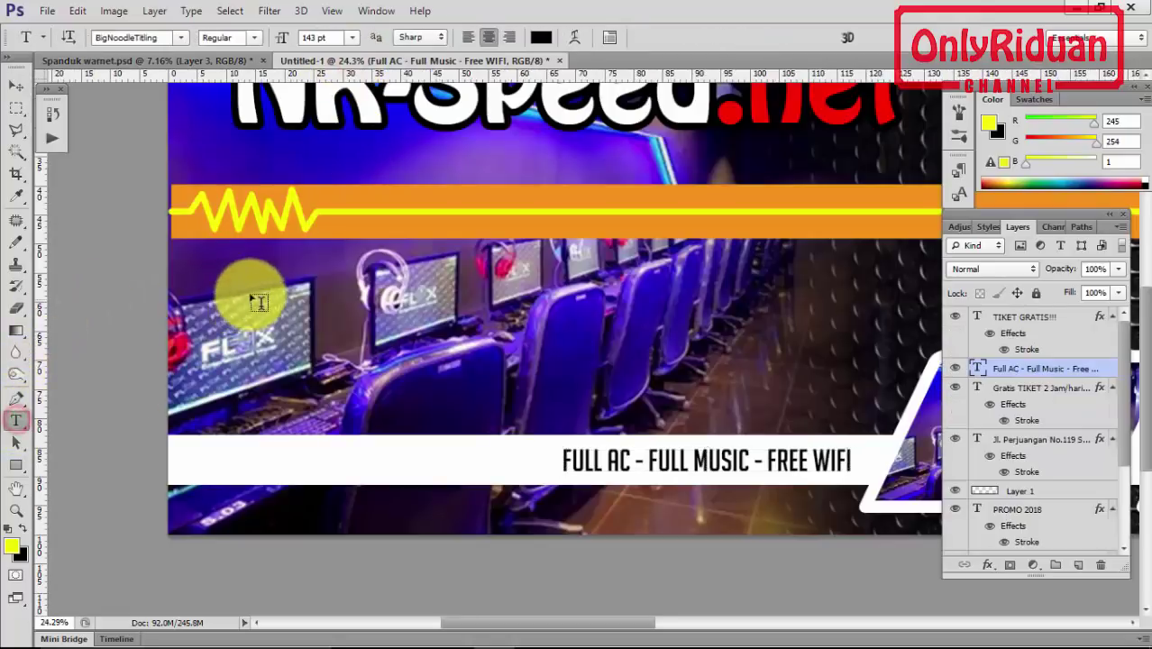
click(256, 285)
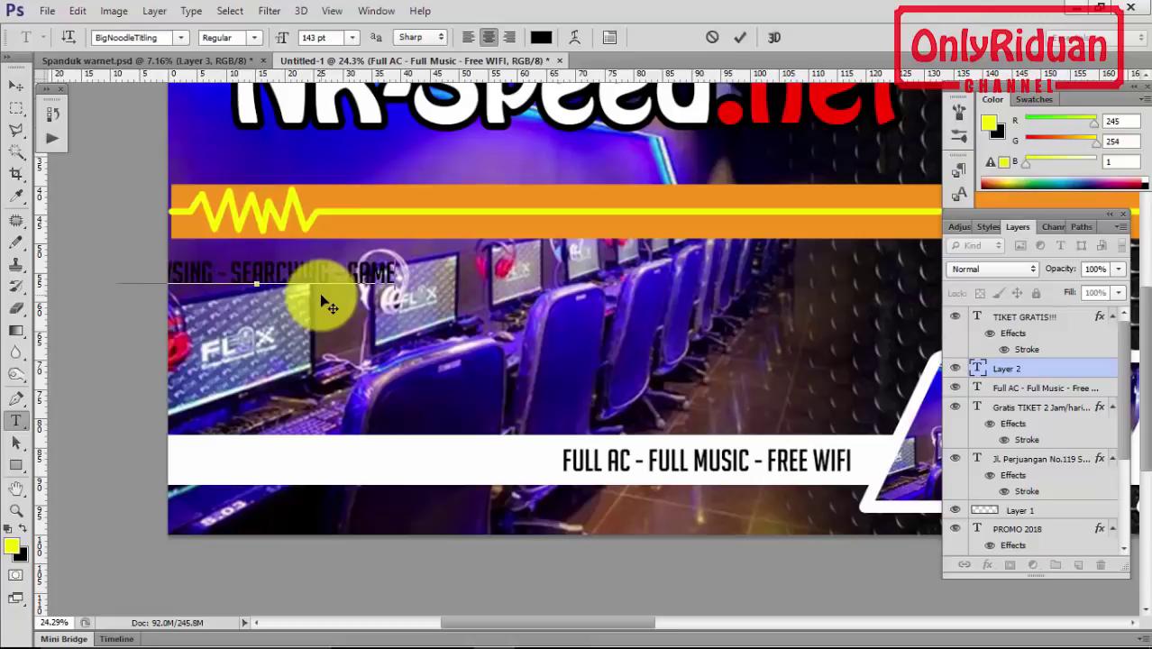
text(TER)
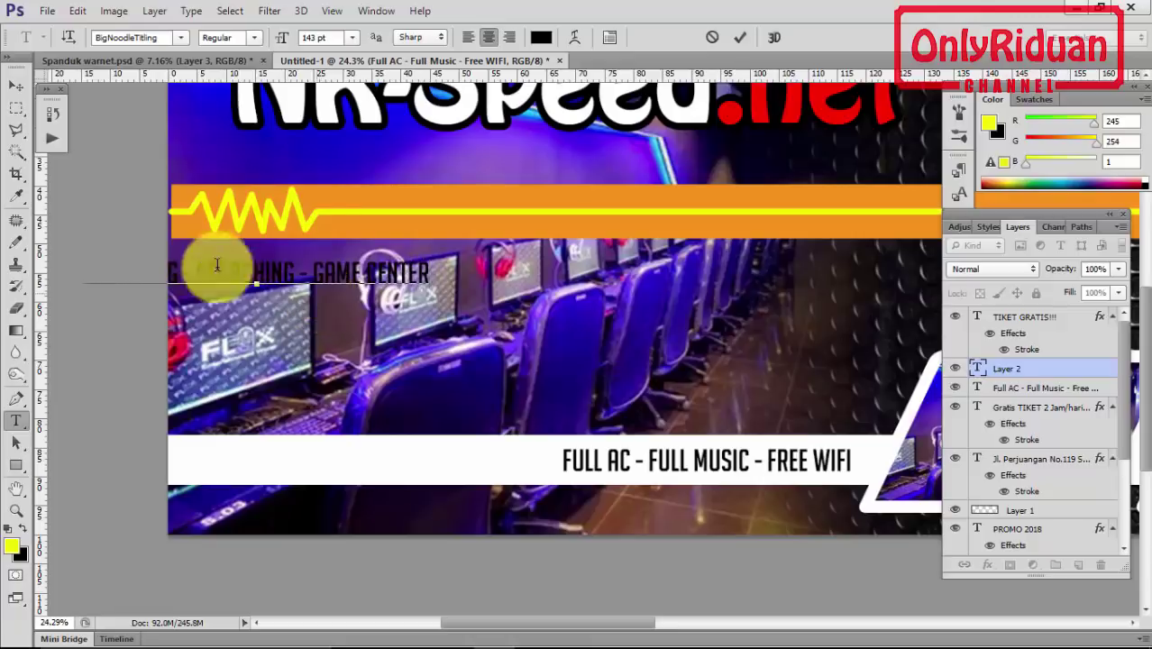
click(20, 84)
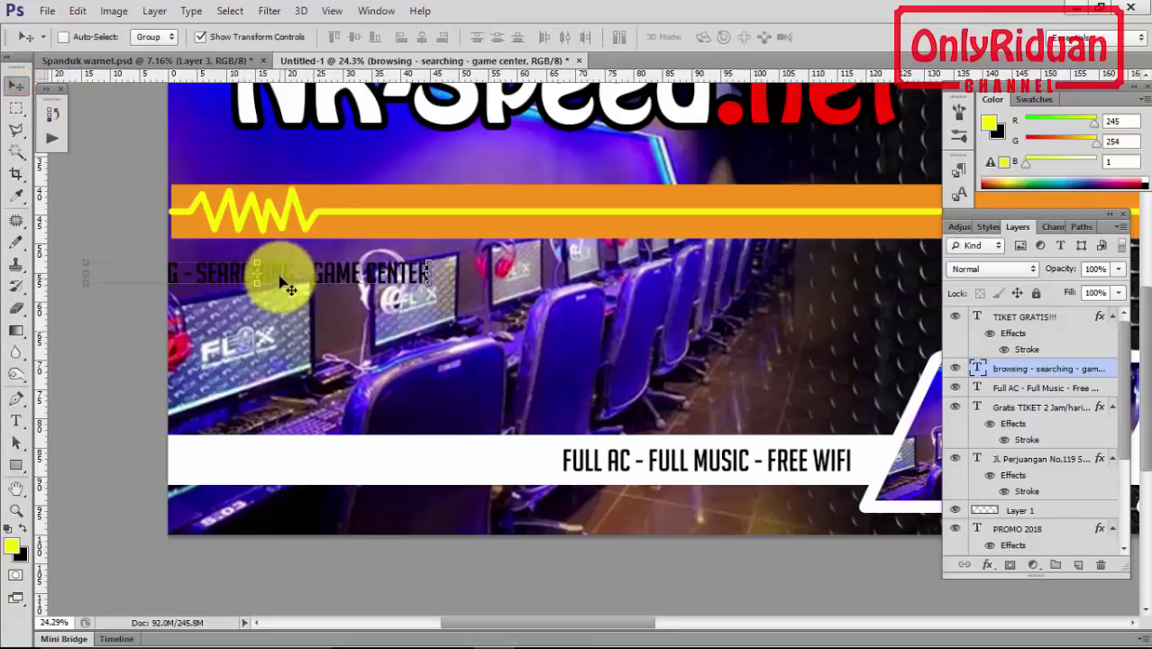
drag(281, 285, 411, 283)
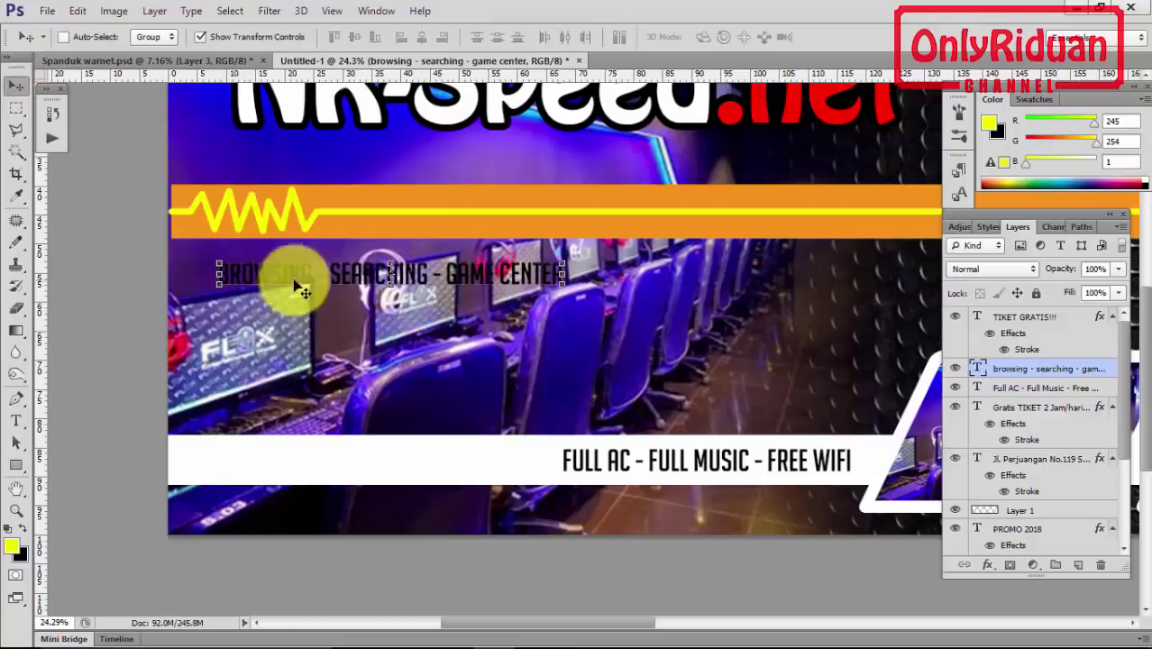
- Apply the Hobo Std font to the whole BROWSING - SEARCHING - GAME CENTER tagline
click(16, 421)
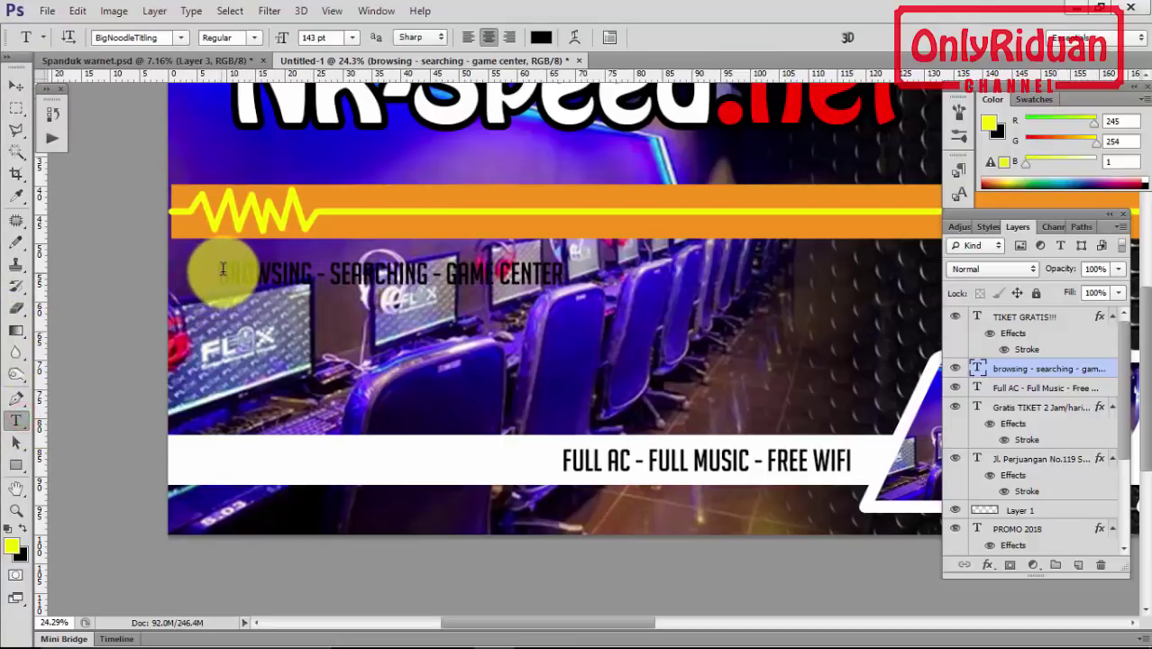
mouse_move(221, 269)
mouse_down()
mouse_move(470, 270)
mouse_move(580, 256)
mouse_up()
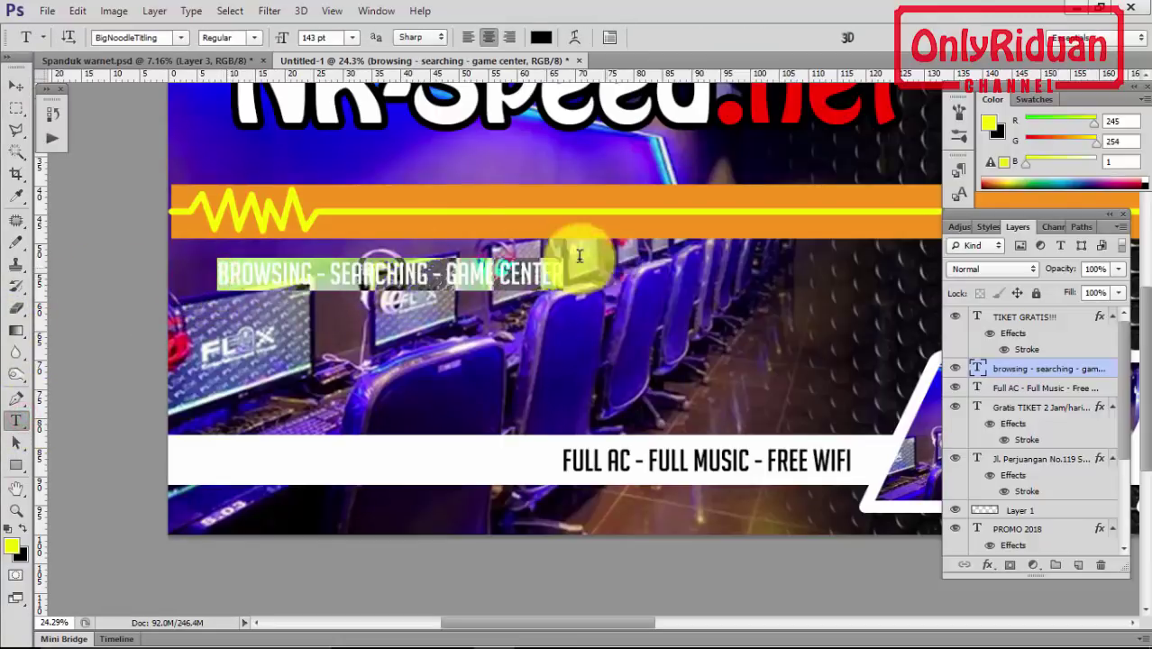
click(181, 37)
scroll(209, 278, down, 2)
scroll(212, 266, up, 5)
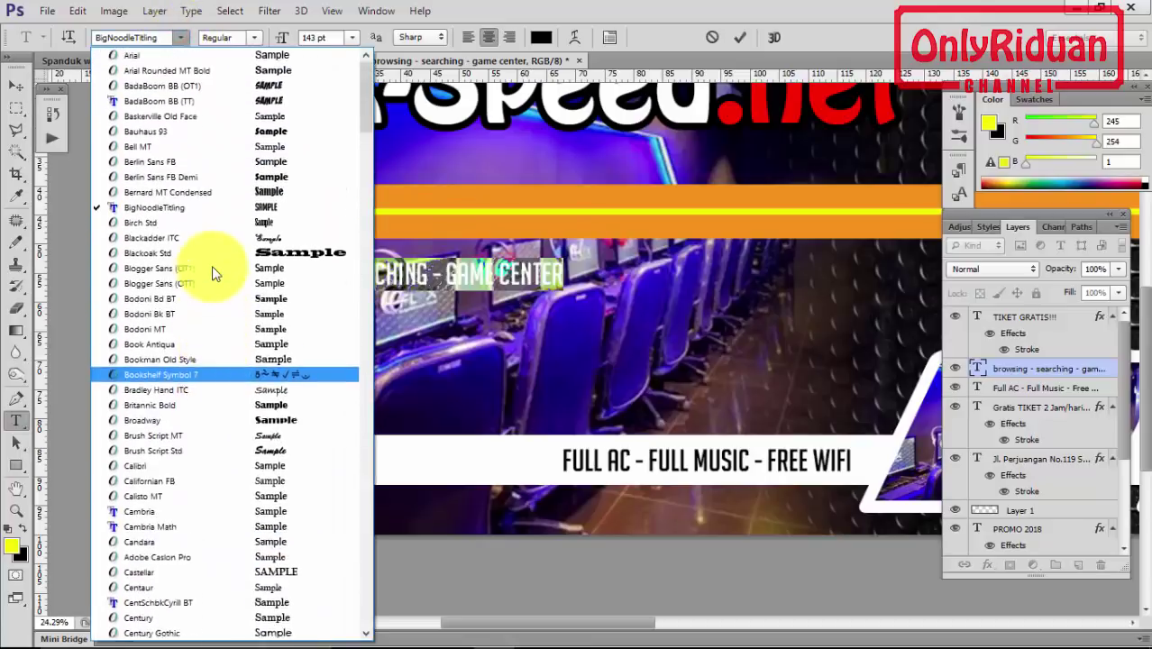
scroll(212, 266, up, 2)
scroll(213, 266, down, 6)
scroll(213, 266, down, 6)
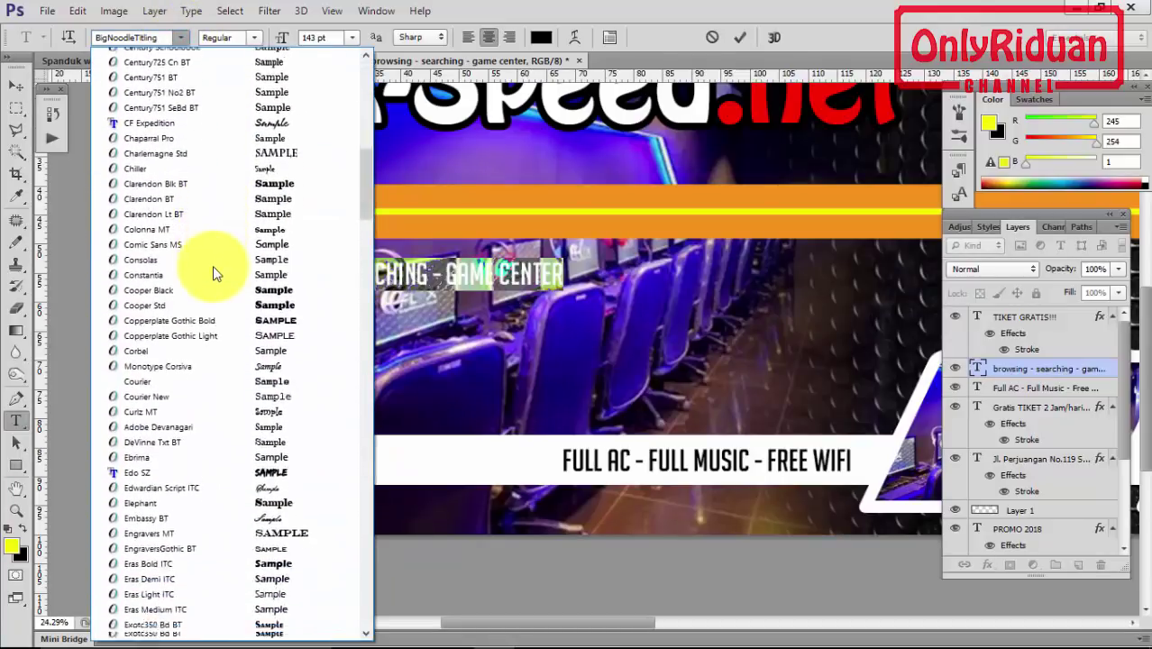
scroll(213, 266, down, 5)
scroll(219, 263, down, 4)
scroll(219, 263, down, 4)
scroll(219, 263, down, 3)
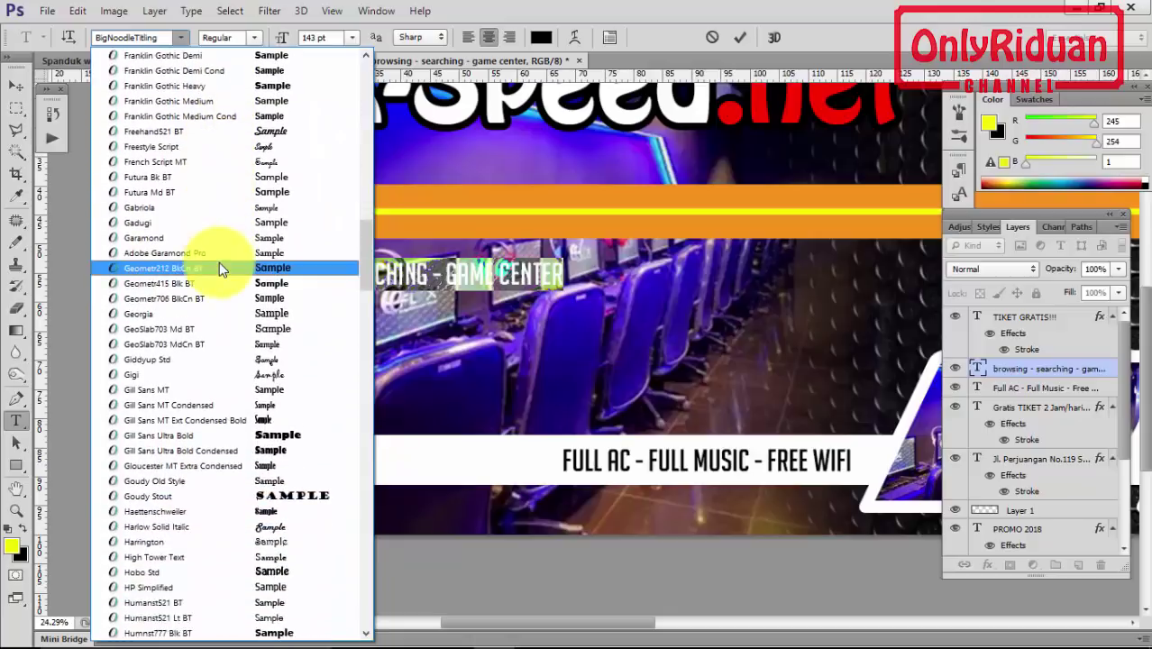
scroll(219, 263, down, 2)
scroll(219, 262, down, 1)
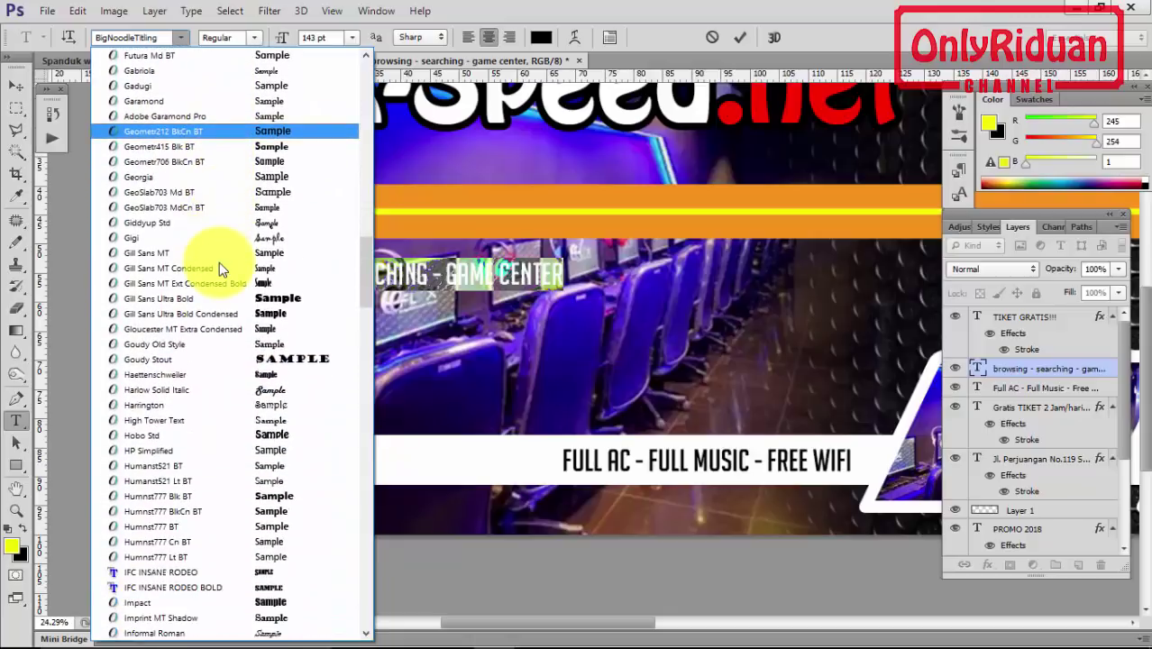
click(174, 433)
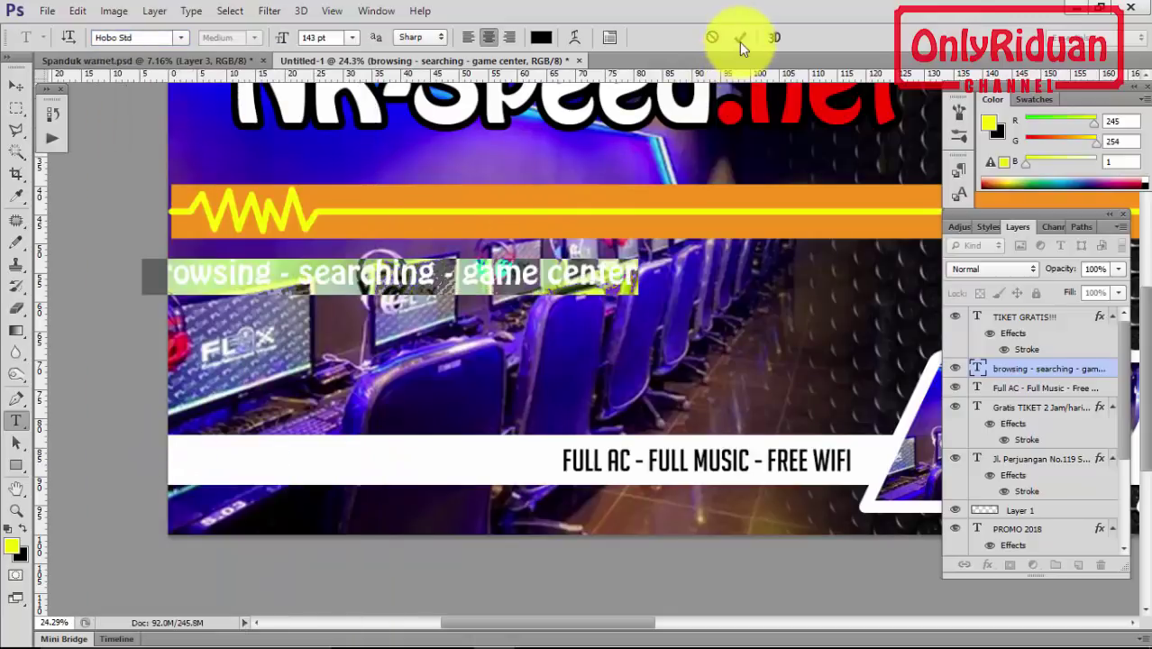
click(738, 38)
- Shift the tagline down and right and enlarge it across the photo
click(16, 85)
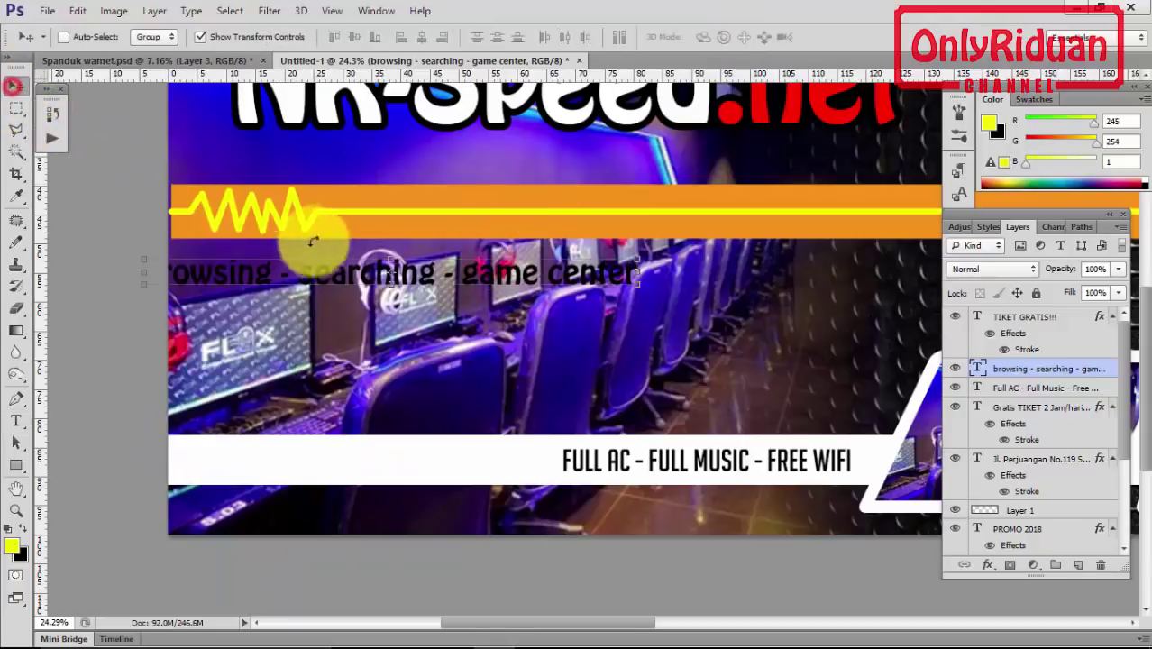
drag(380, 281, 469, 292)
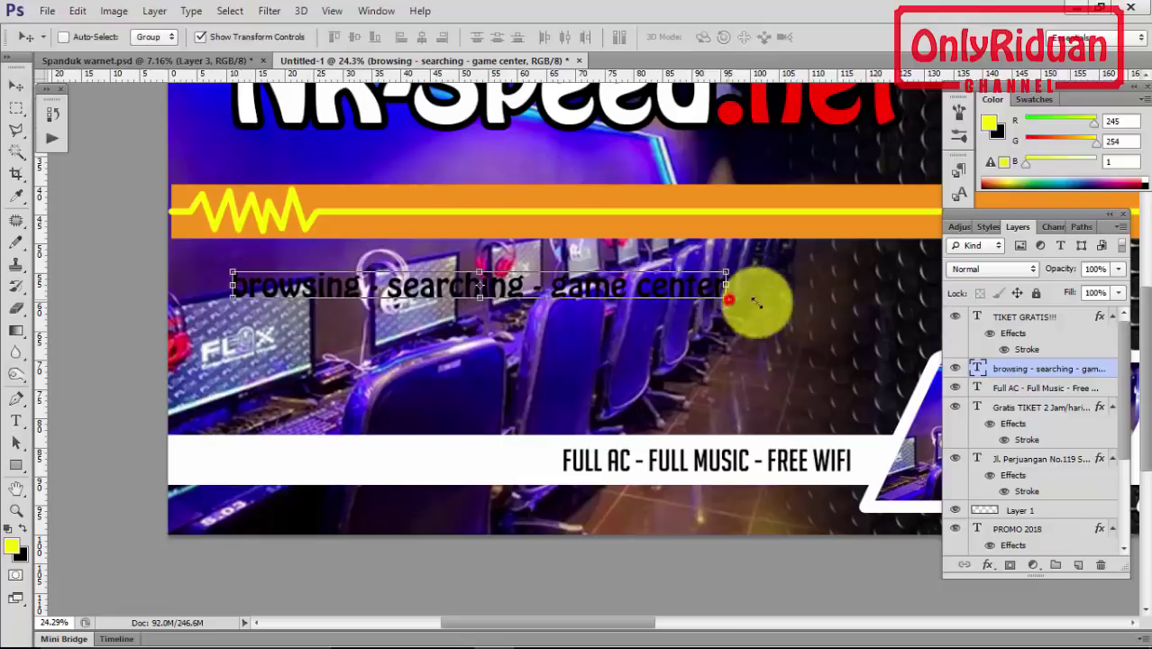
mouse_move(725, 300)
mouse_down()
mouse_move(898, 317)
mouse_move(921, 303)
mouse_up()
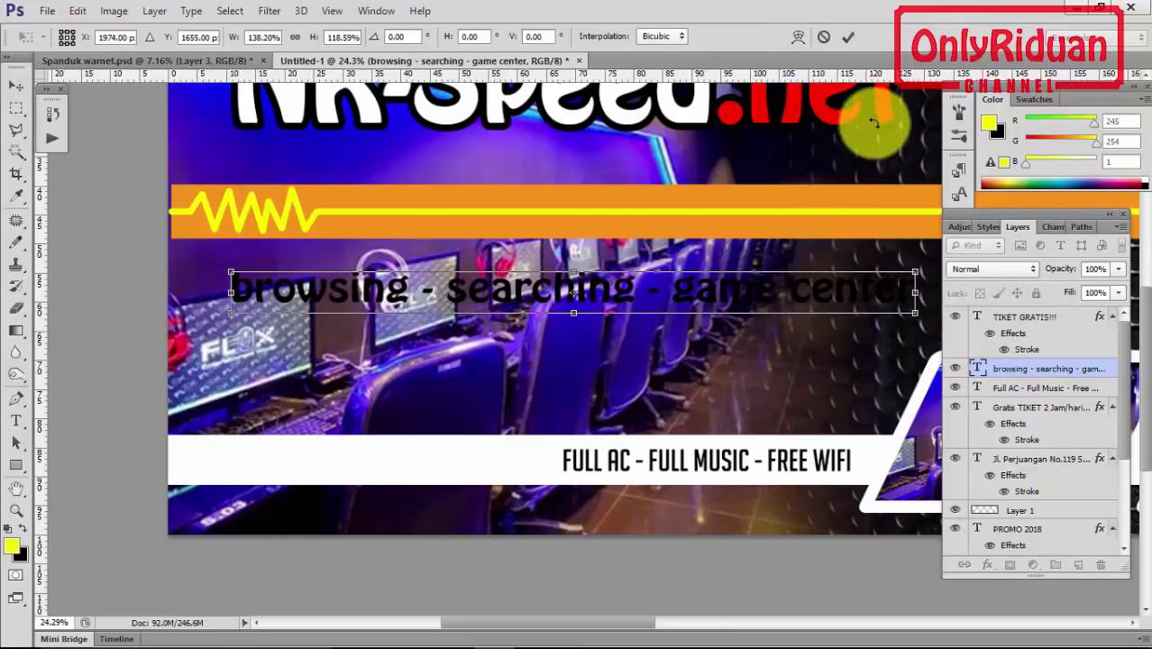
click(849, 38)
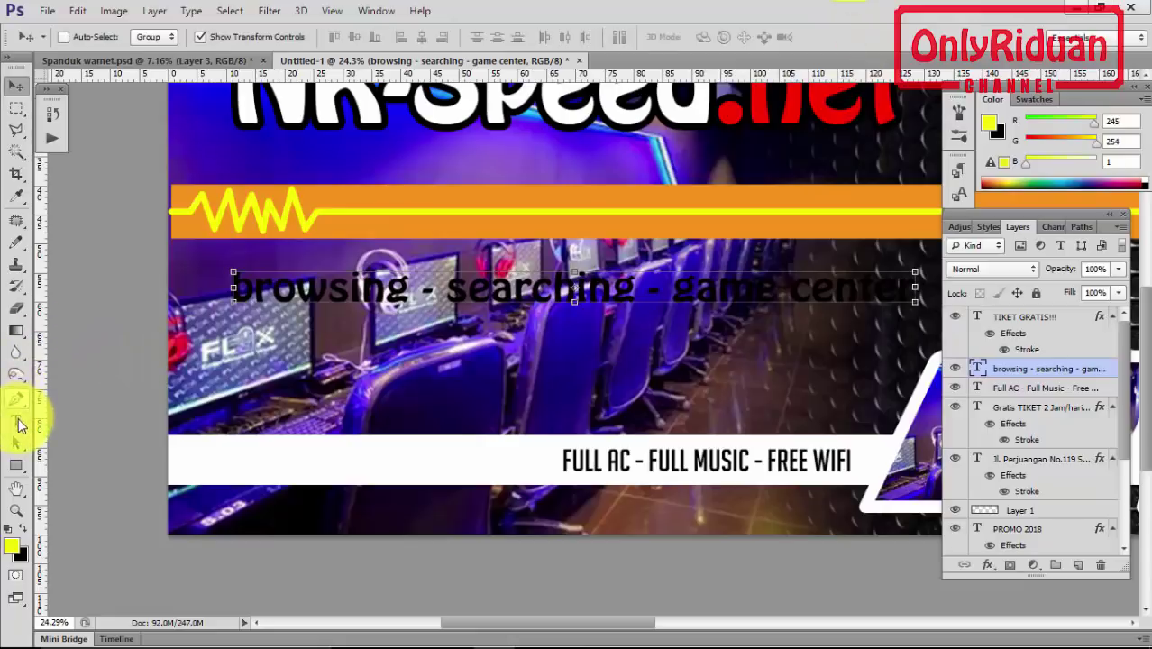
- Recolour the tagline text white (ffffff)
click(16, 420)
drag(233, 282, 960, 286)
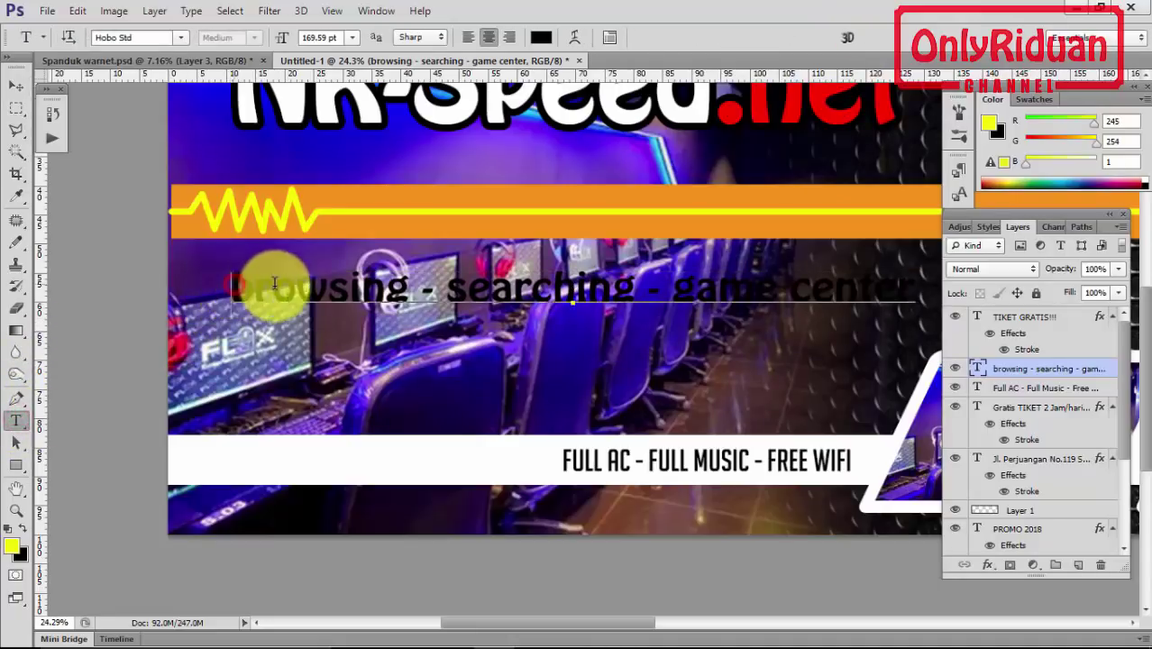
click(540, 37)
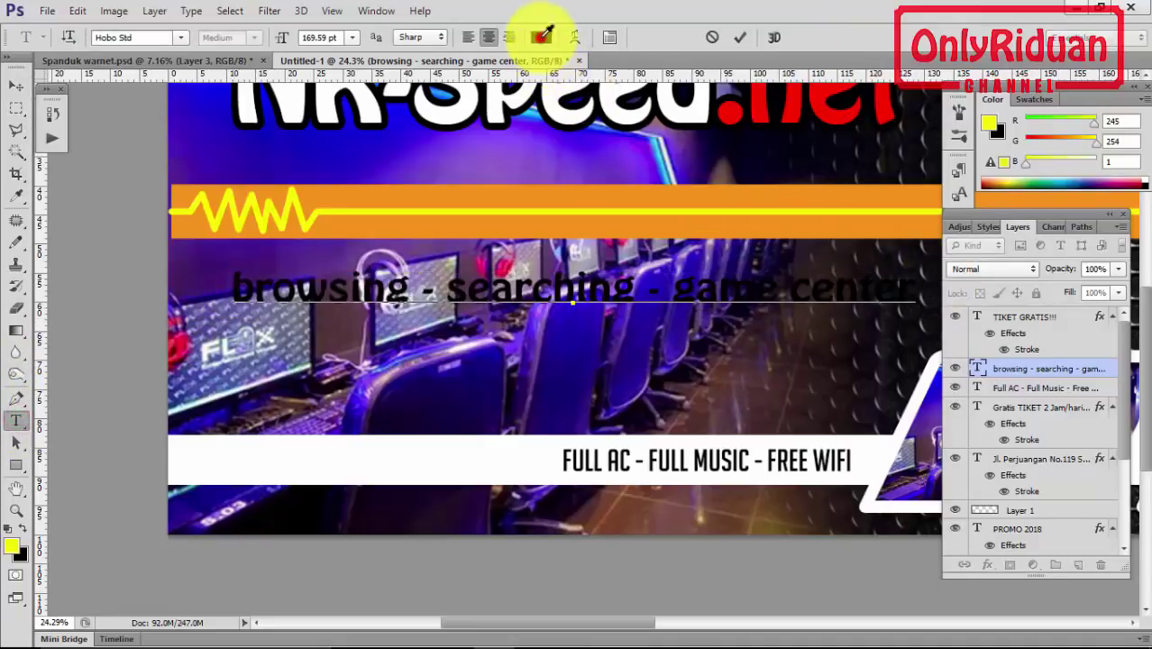
click(130, 294)
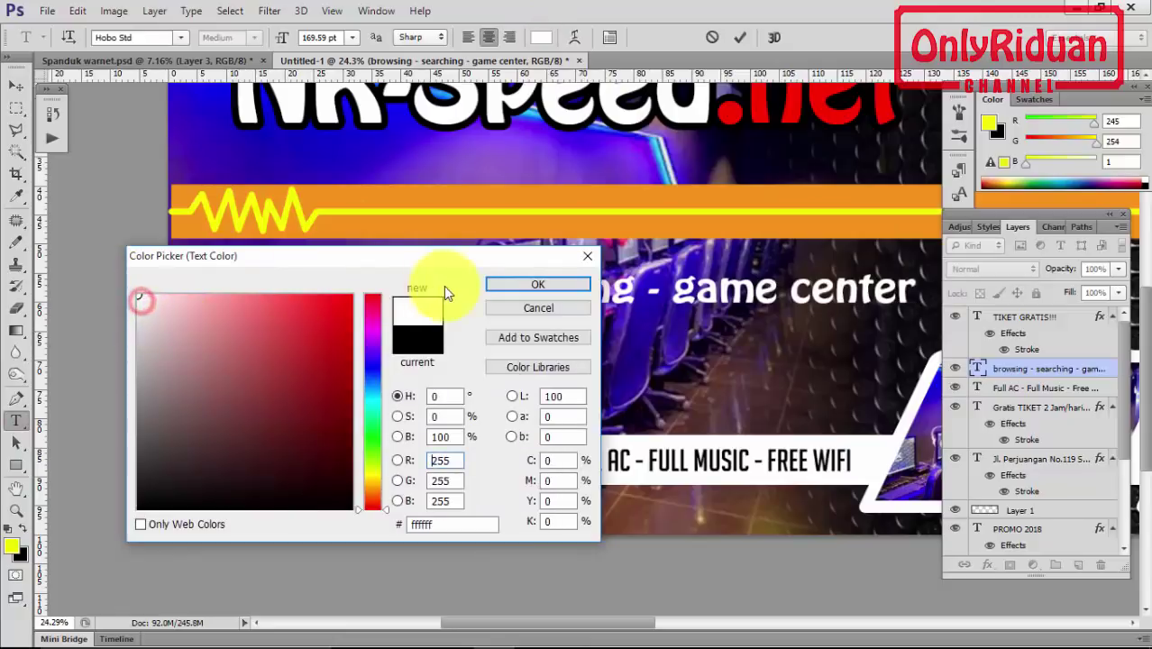
click(509, 284)
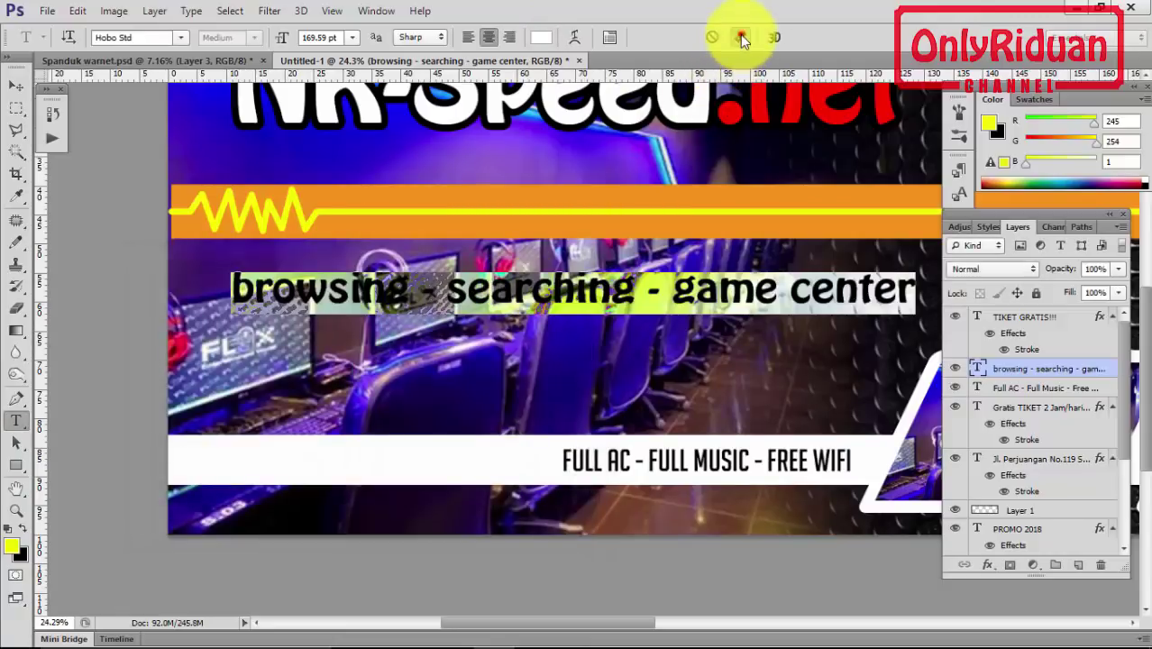
click(740, 39)
- Add a black Outside stroke to the white tagline
click(989, 568)
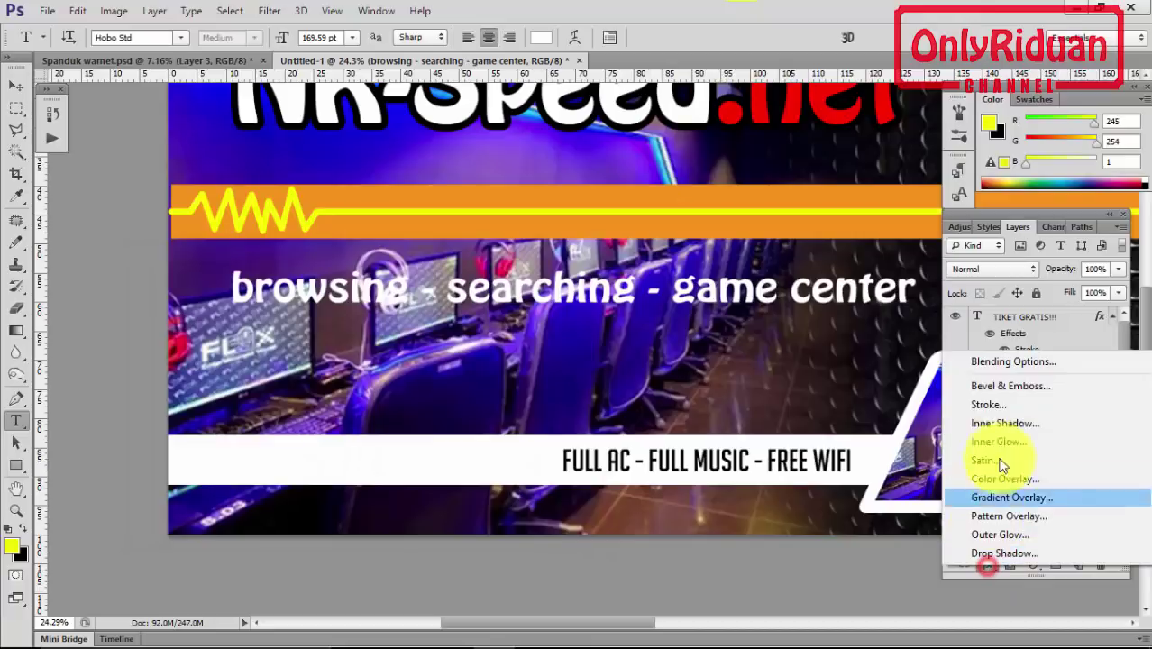
click(1005, 402)
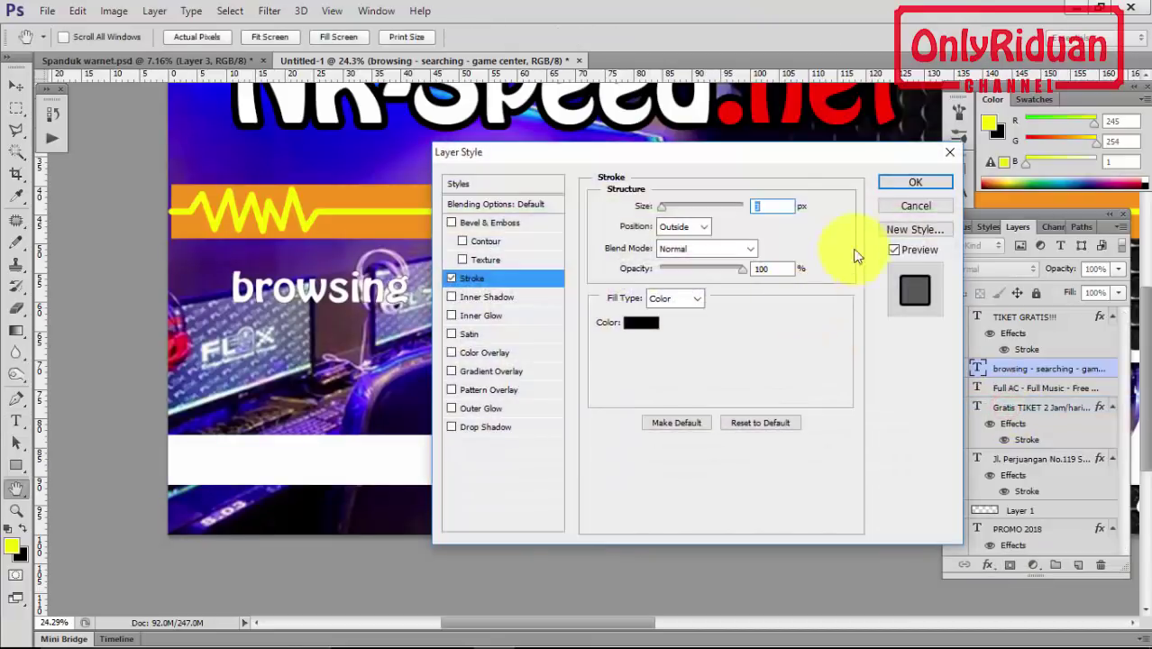
scroll(771, 207, up, 3)
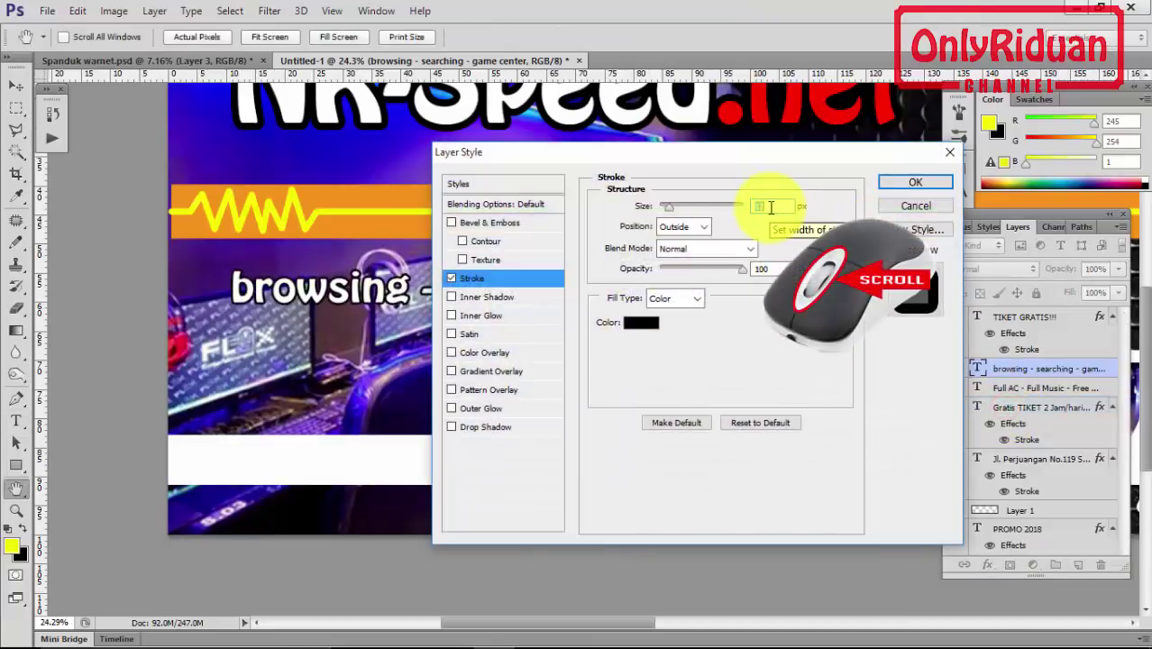
drag(716, 164, 591, 354)
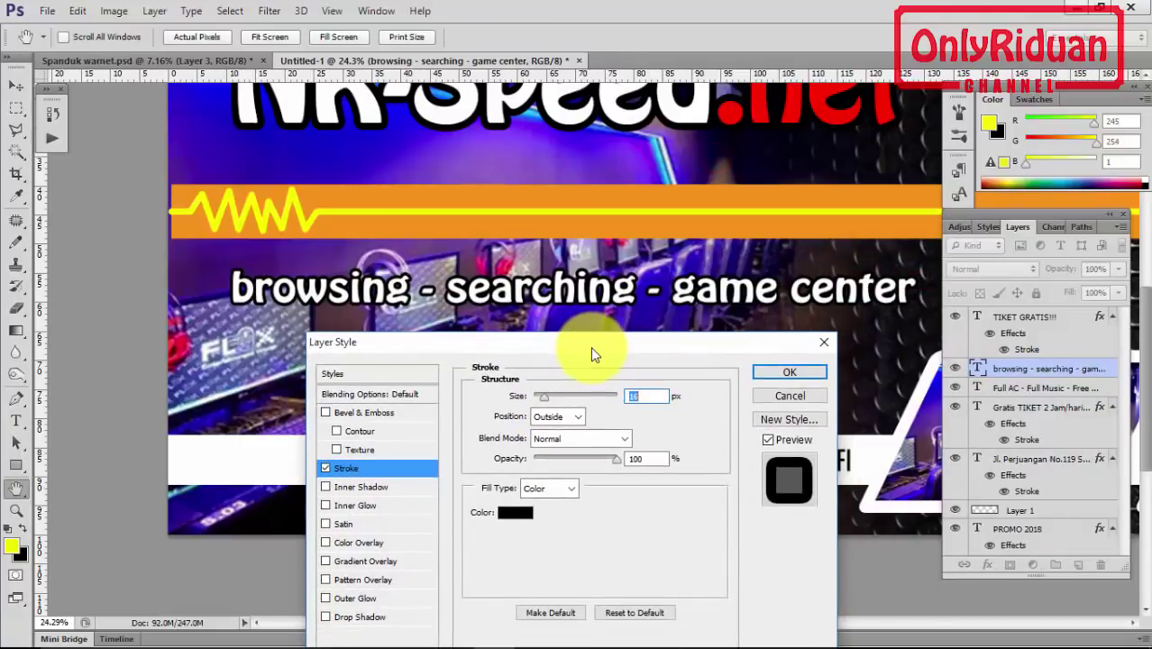
click(792, 373)
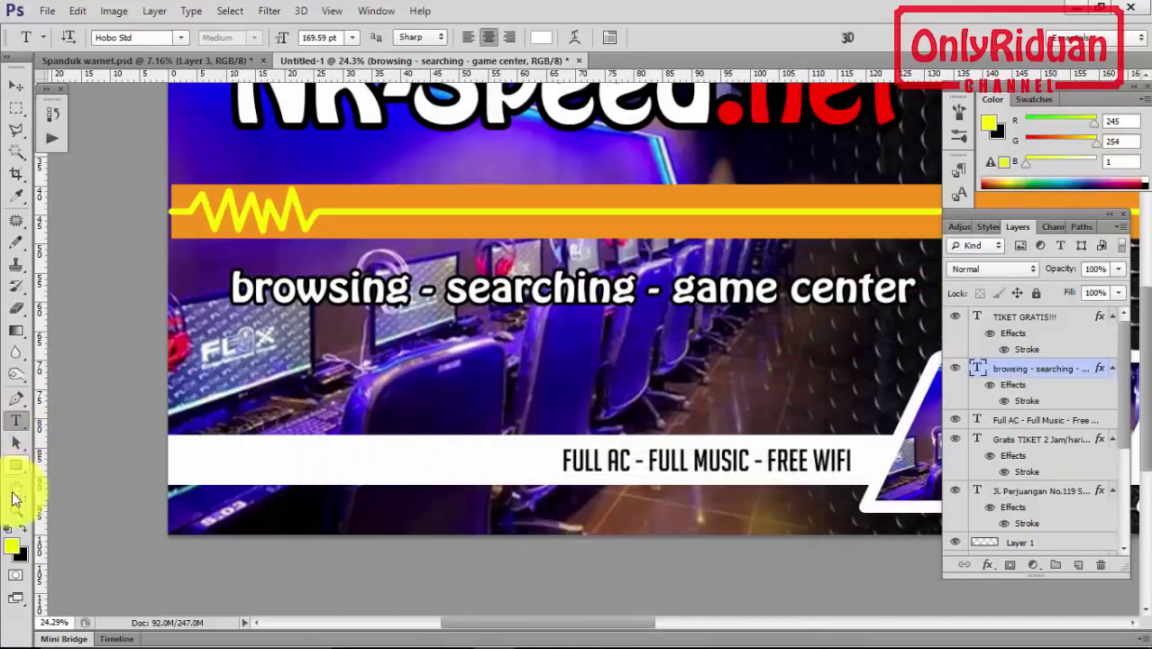
scroll(463, 257, down, 5)
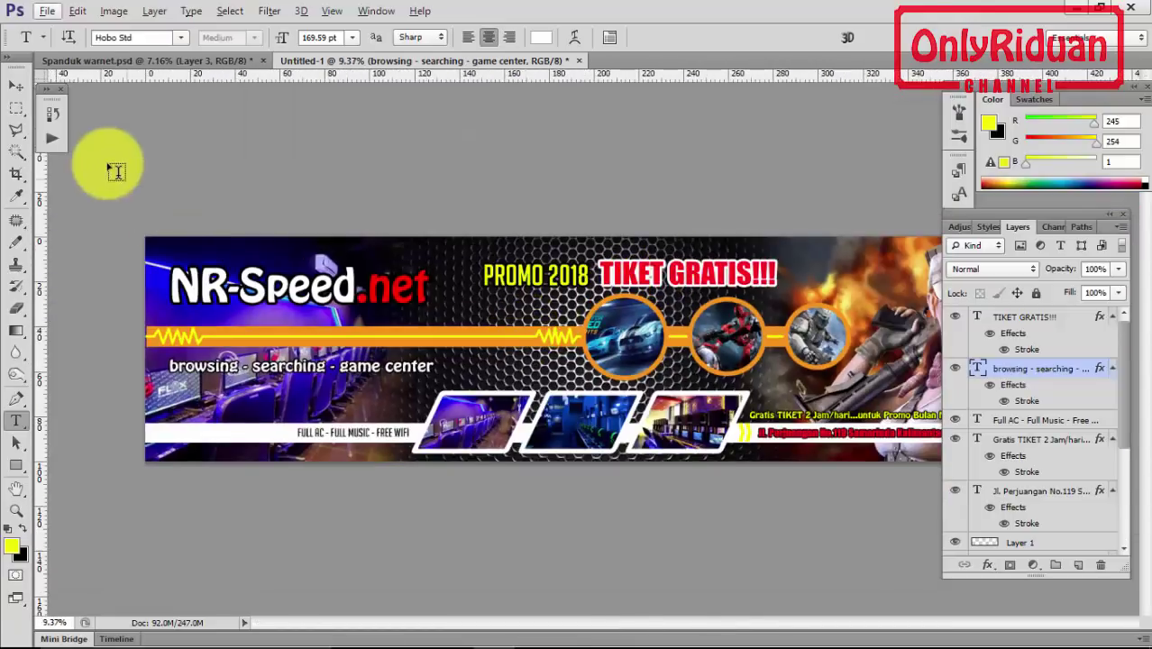
- Scale the tagline up to about 133% and recheck its stroke settings
click(16, 84)
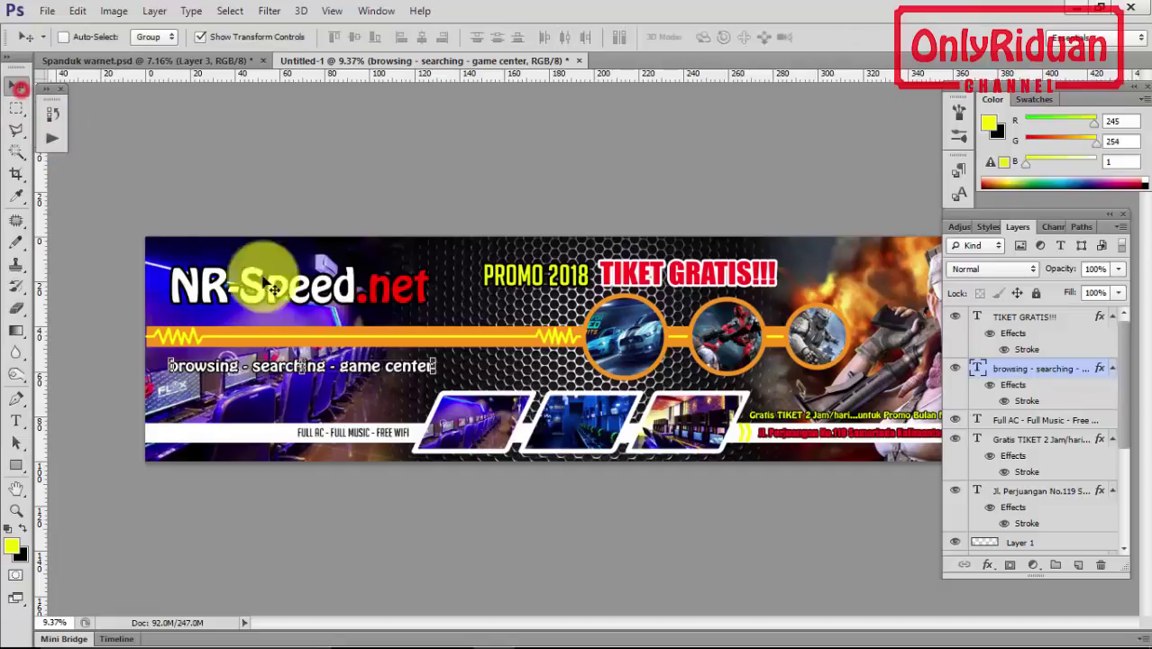
mouse_move(439, 363)
mouse_down()
mouse_move(517, 360)
mouse_move(520, 347)
mouse_up()
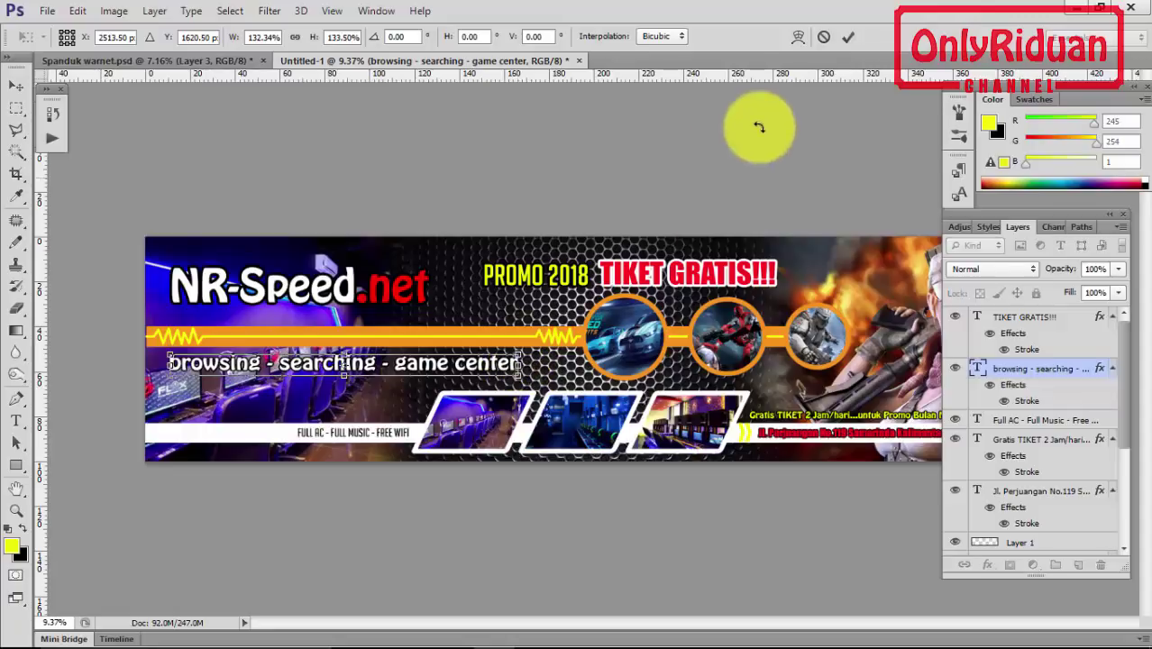
click(848, 37)
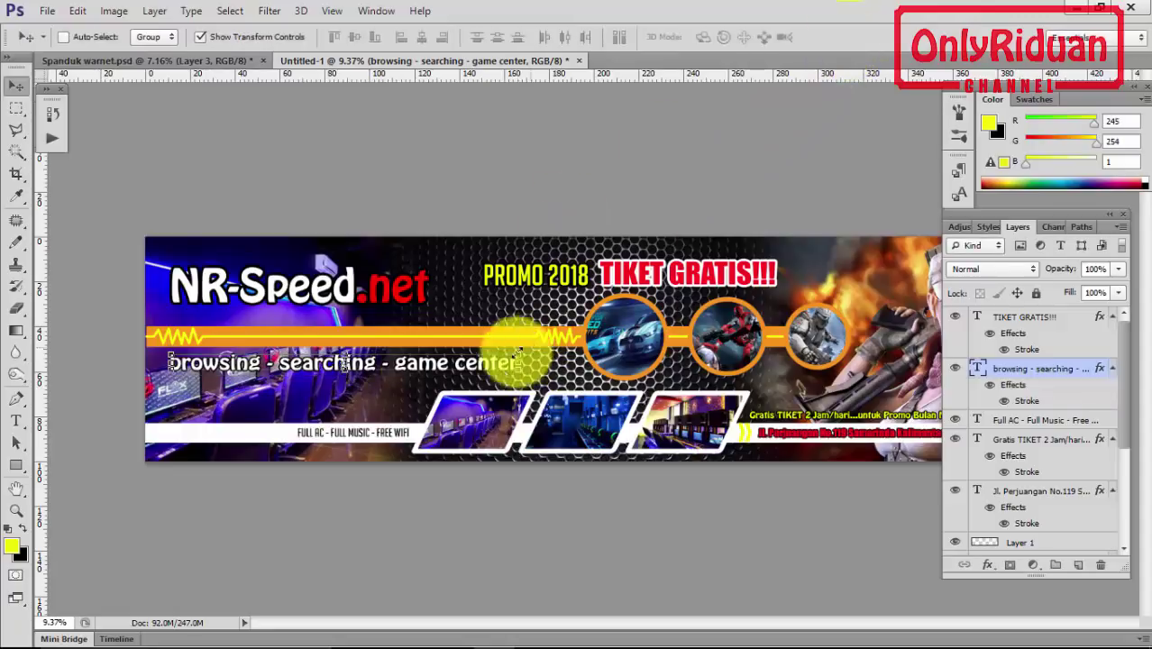
click(988, 567)
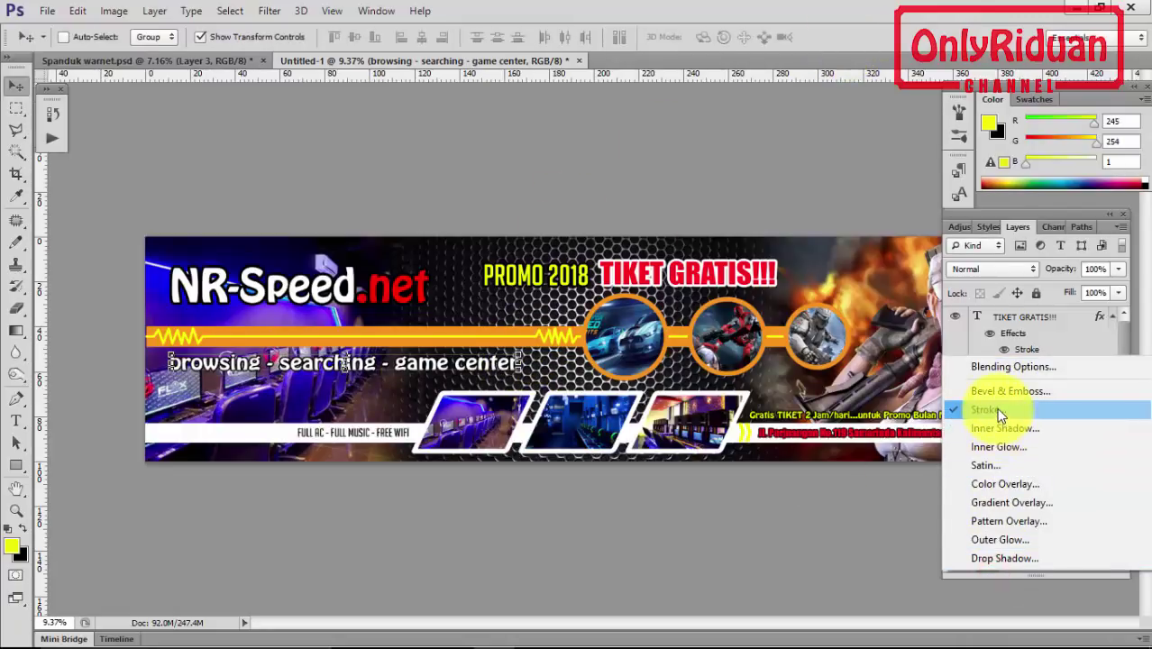
click(892, 487)
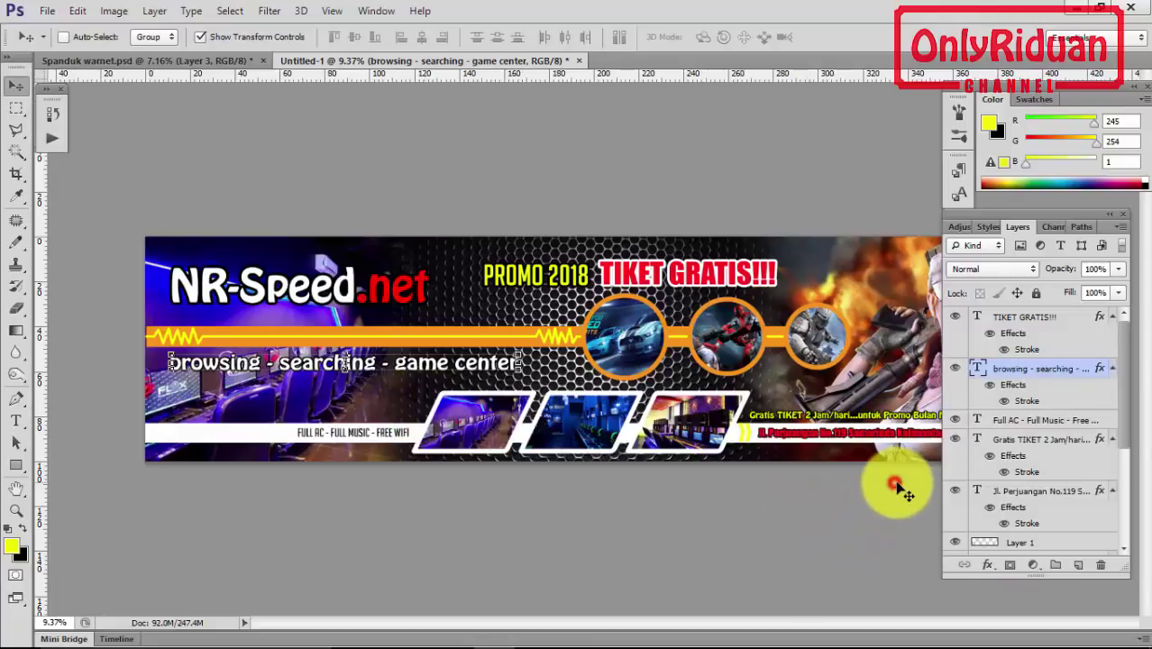
double_click(1025, 401)
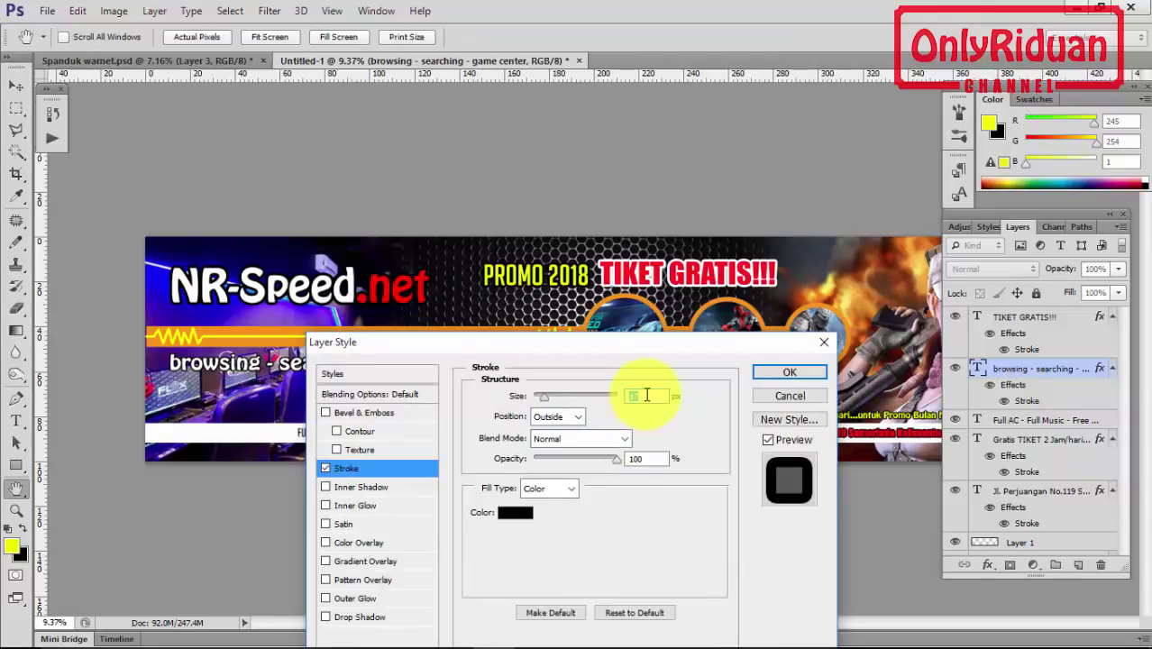
click(781, 376)
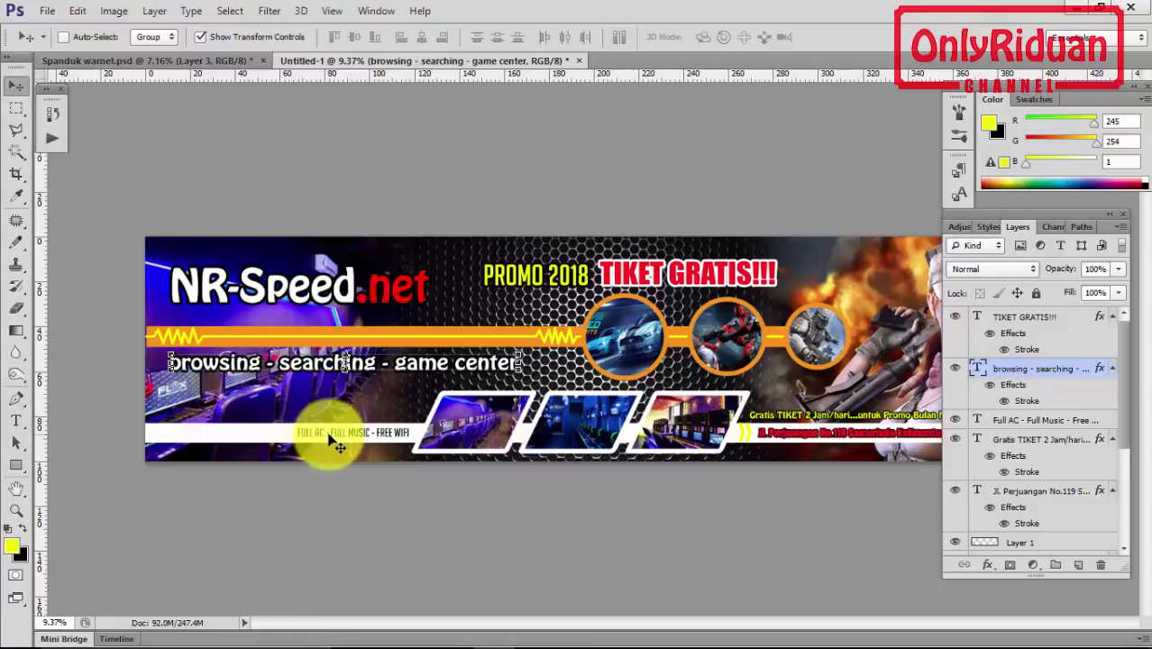
key(ctrl+plus)
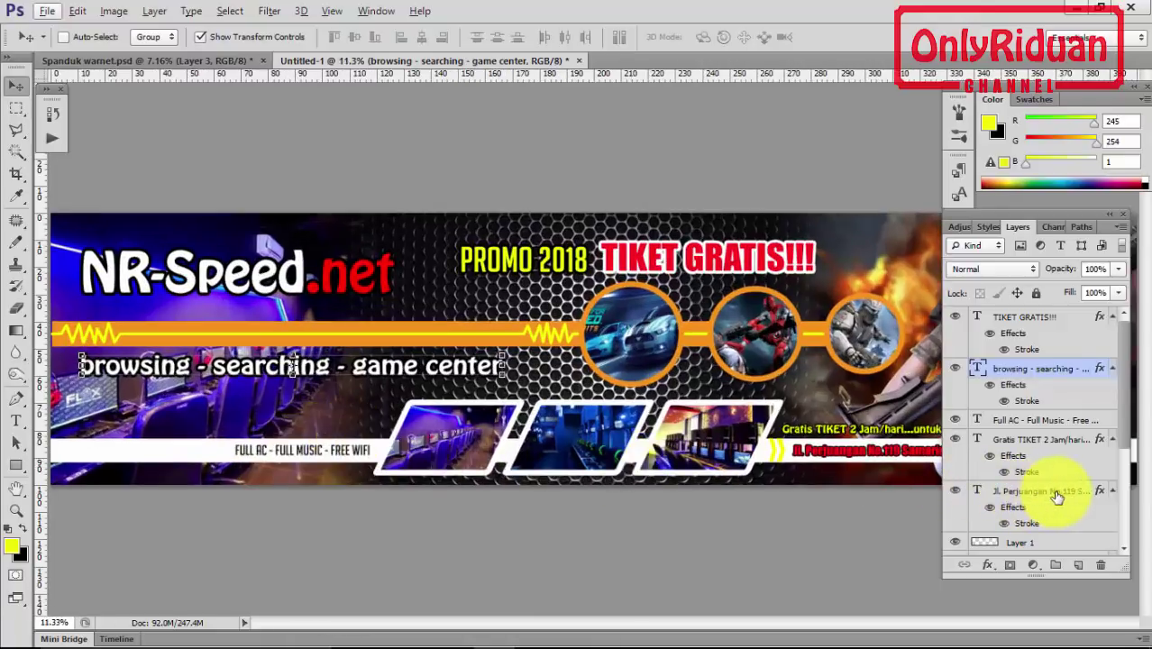
- Make the FULL AC - FULL MUSIC - FREE WIFI line bright yellow at 162 pt
click(1040, 423)
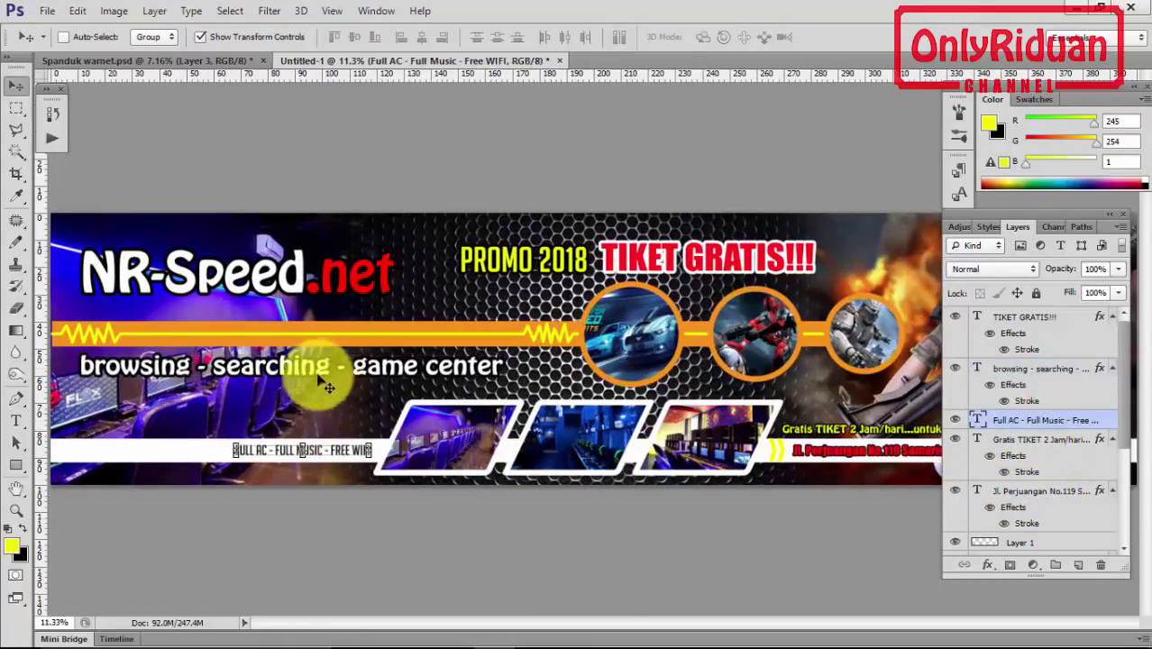
click(15, 424)
click(249, 449)
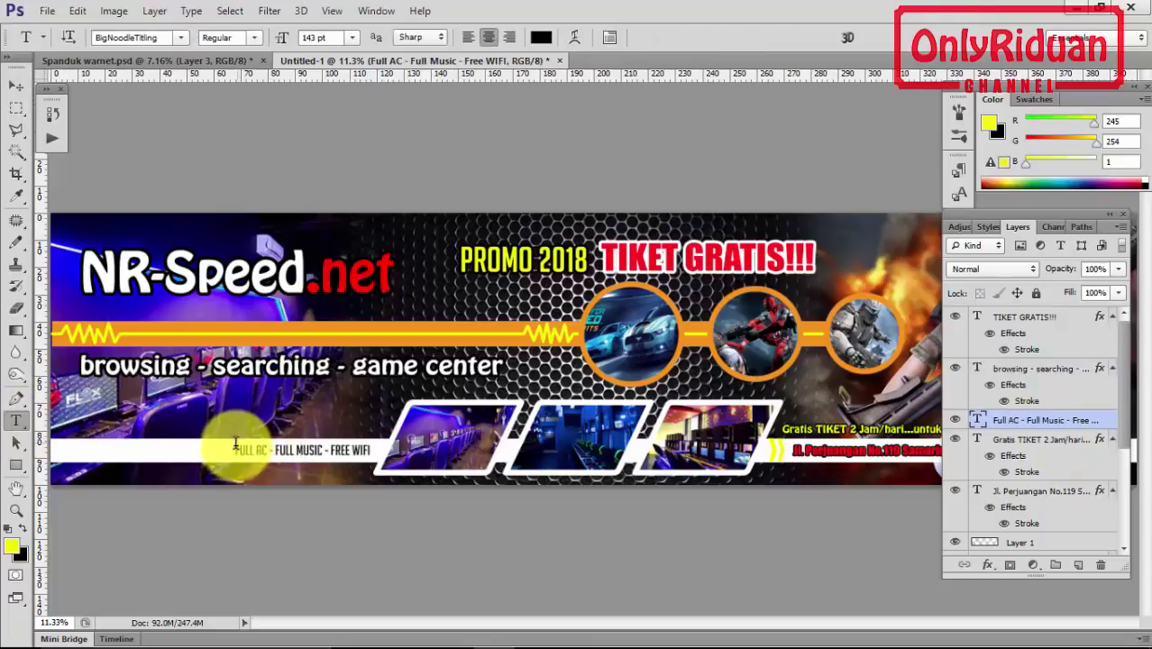
drag(235, 448, 410, 450)
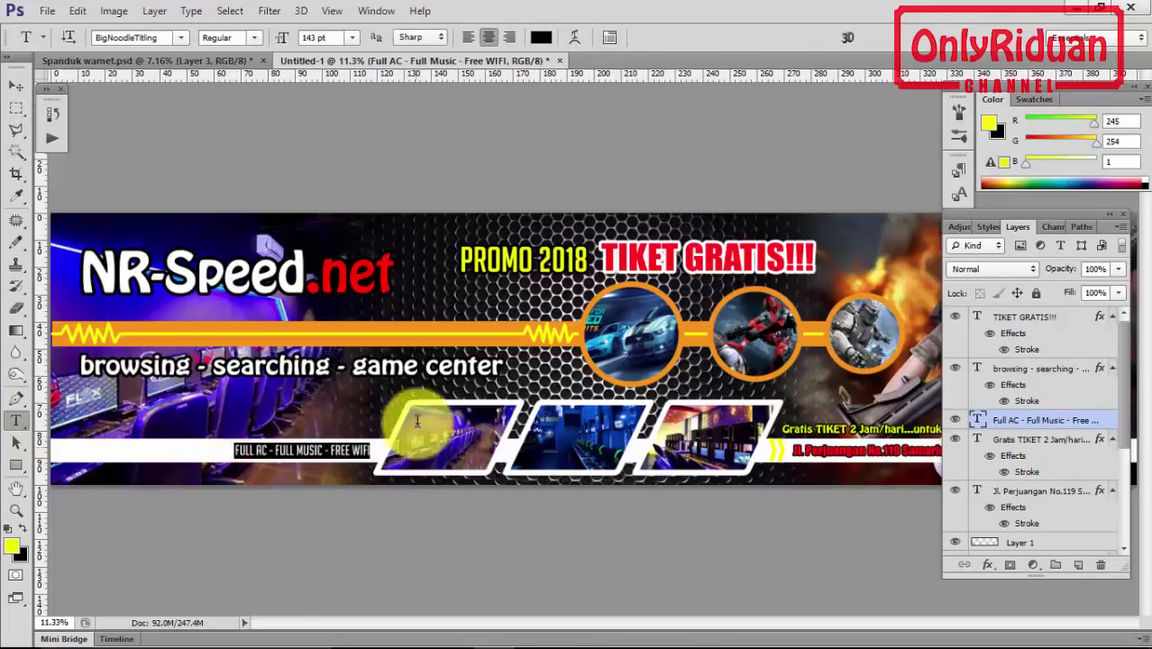
click(542, 39)
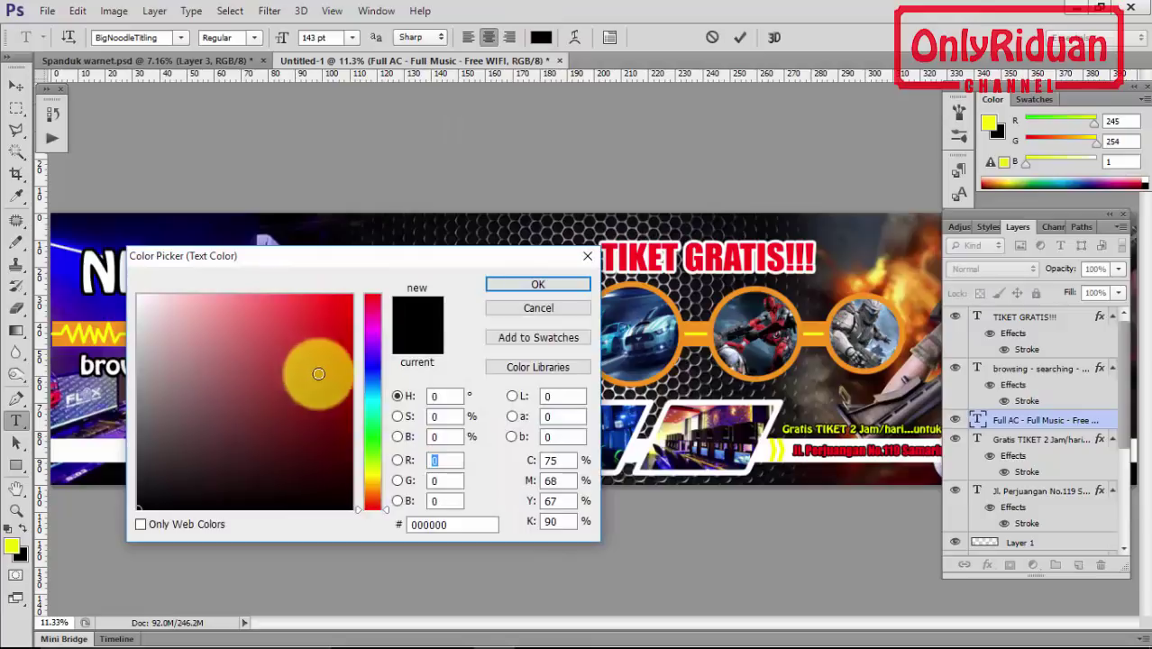
click(376, 473)
click(348, 296)
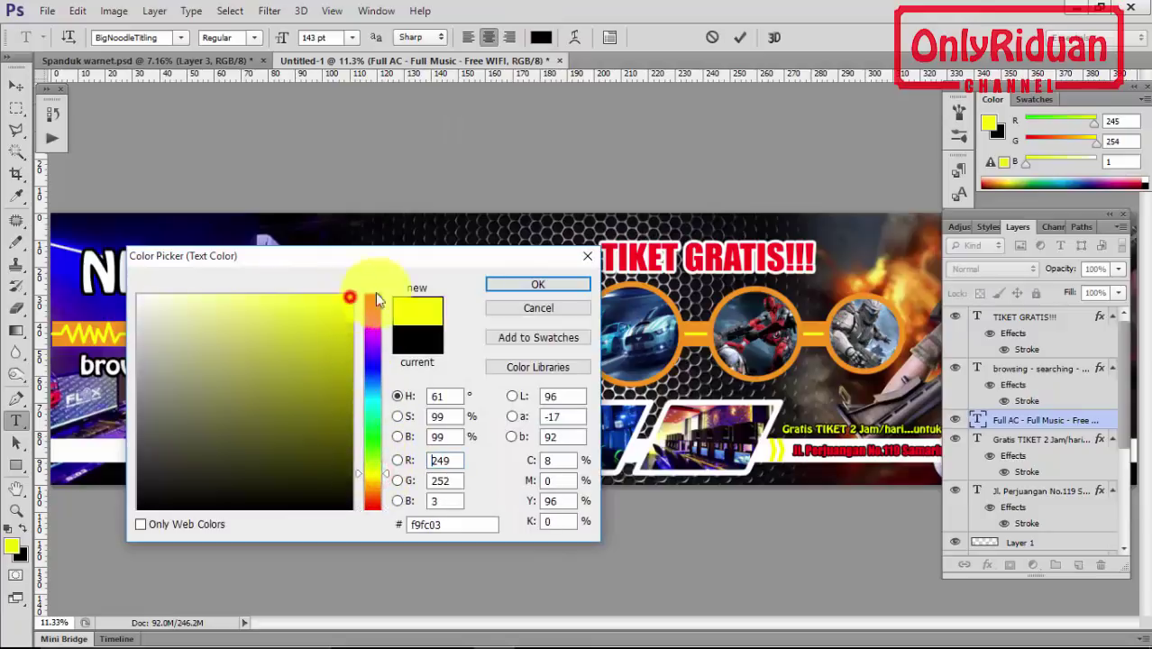
click(502, 286)
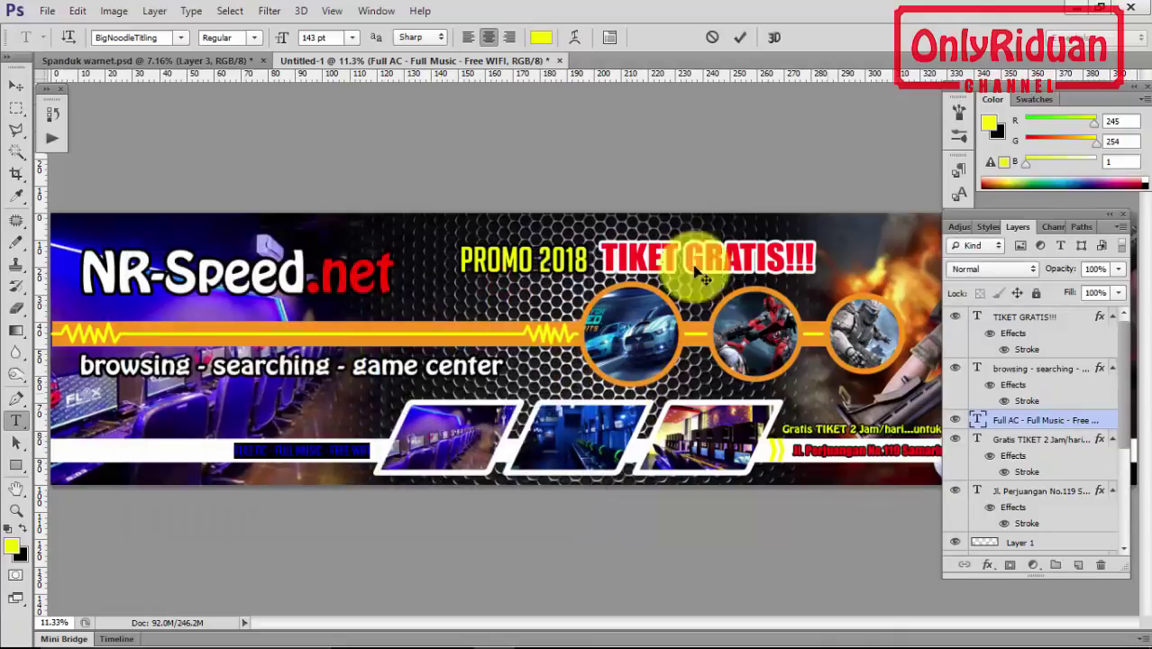
click(335, 38)
text(162)
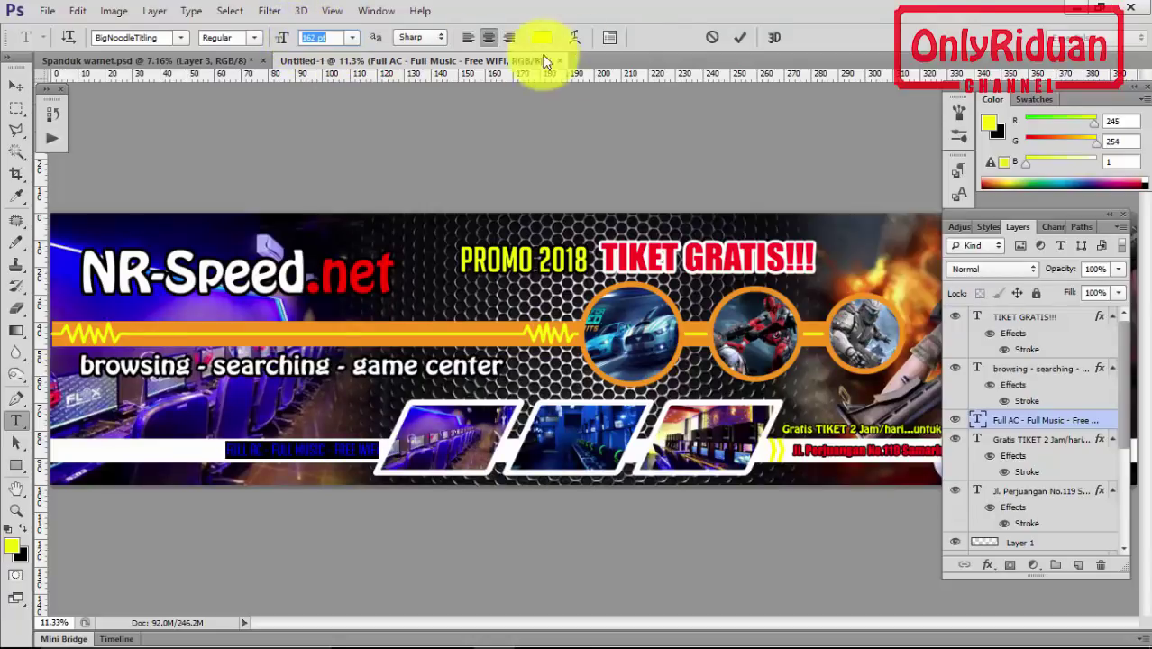
click(739, 38)
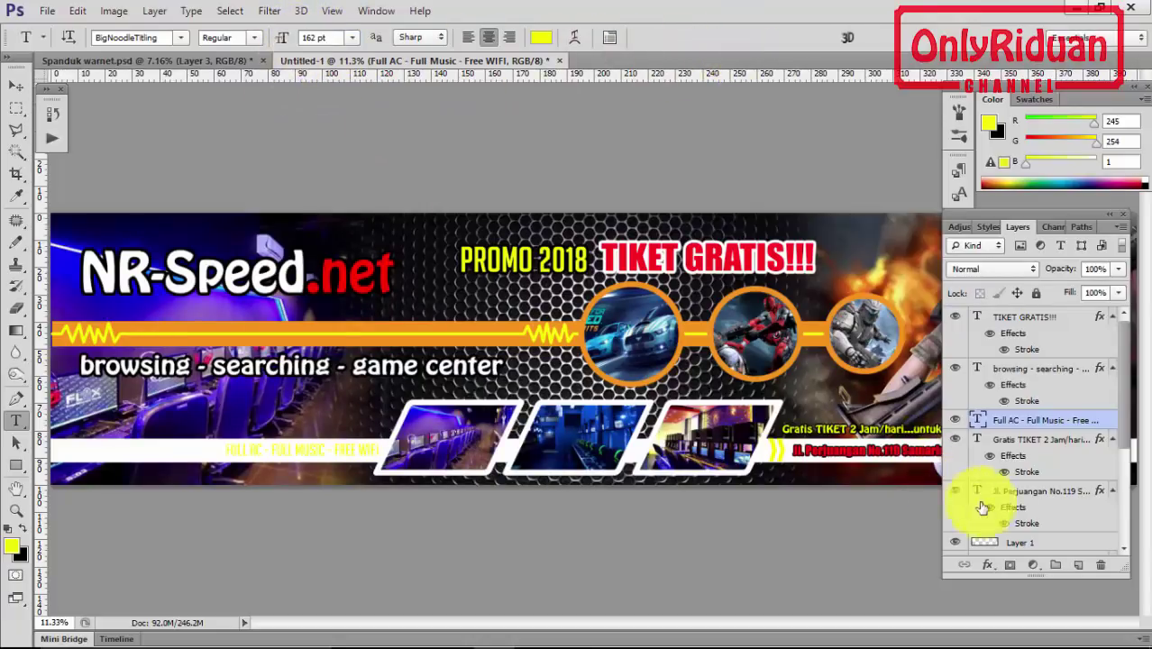
- Outline the FULL AC line with a black stroke effect
click(989, 562)
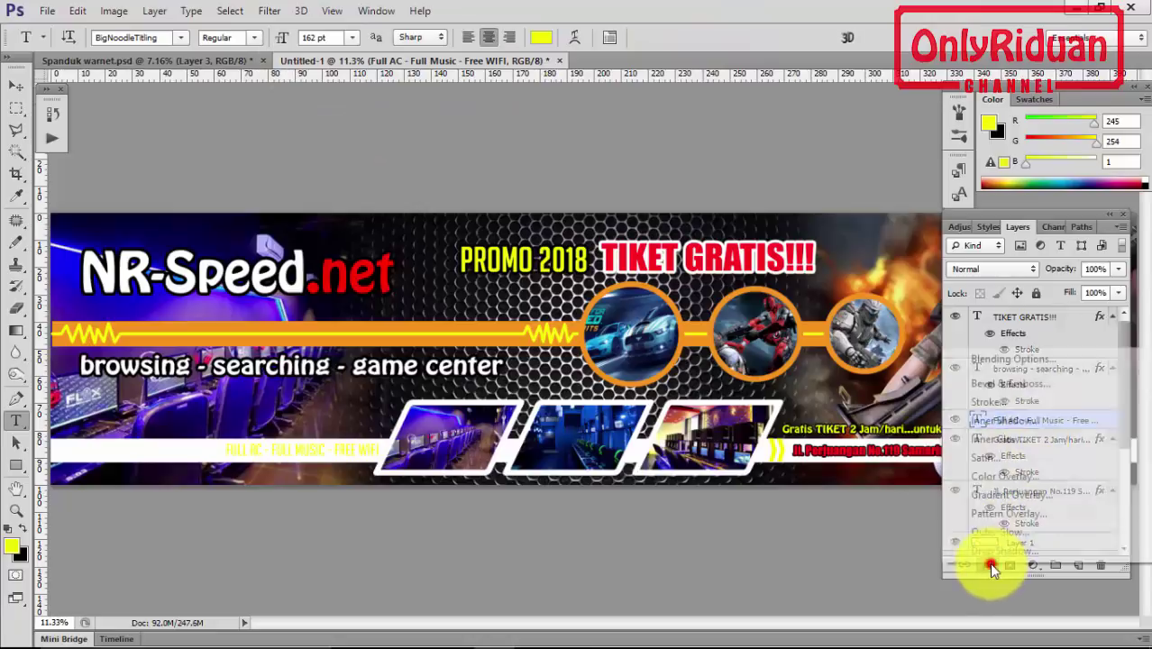
click(1009, 403)
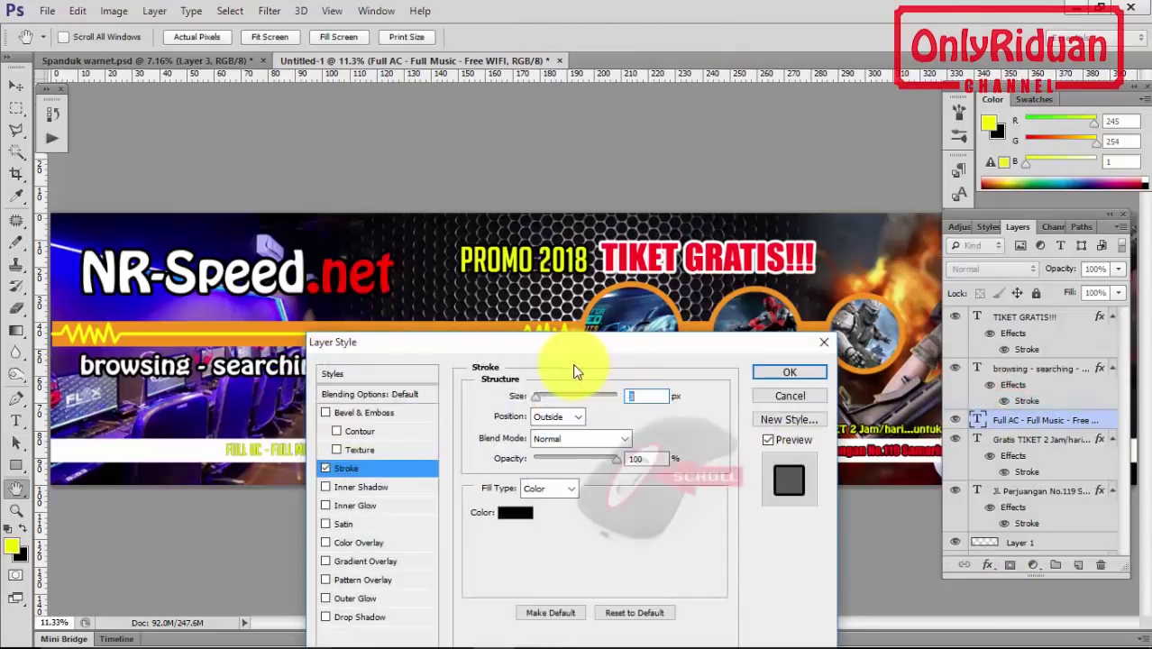
scroll(647, 394, down, 2)
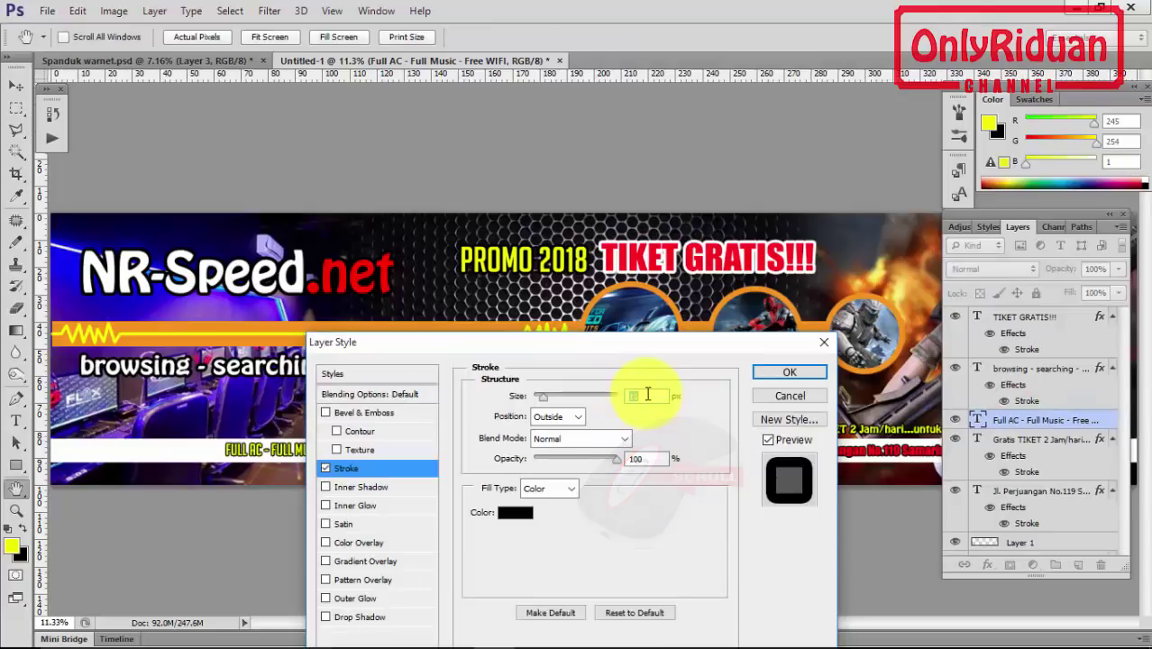
click(791, 373)
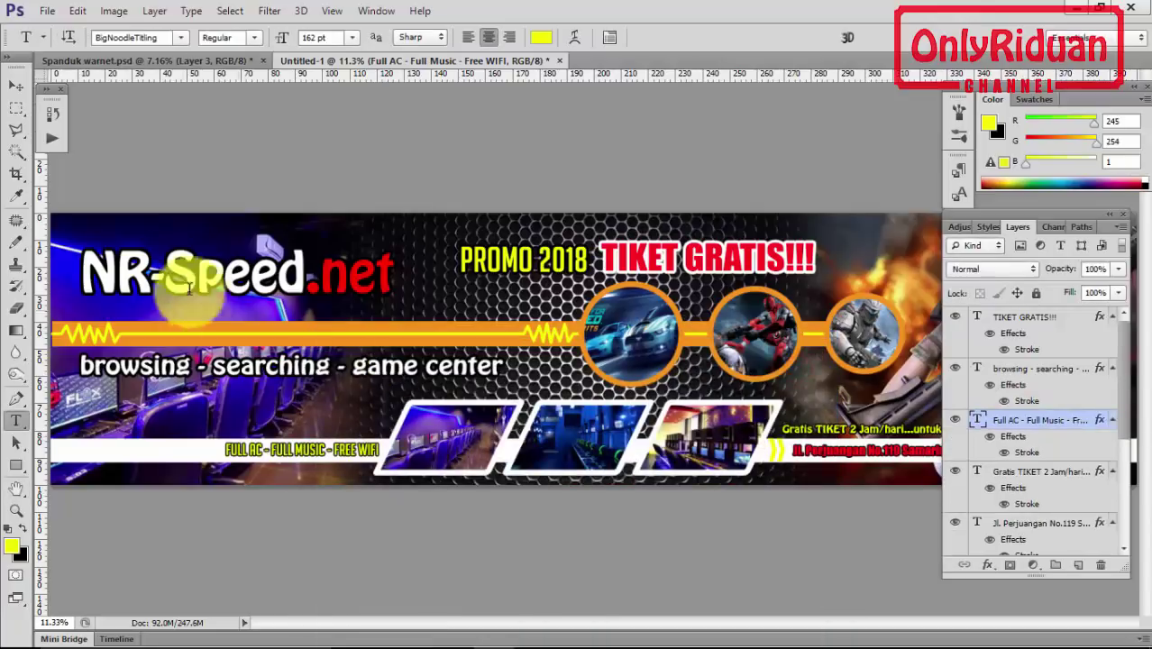
click(12, 86)
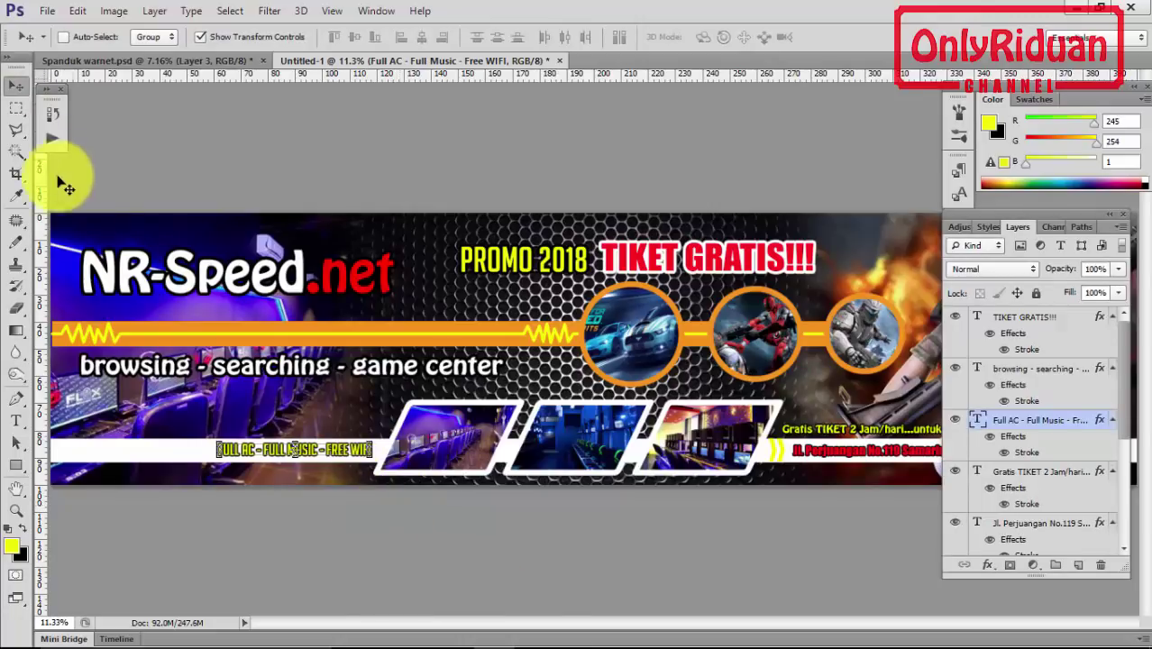
- Hide transform controls and create a new layer group named Teks
click(202, 37)
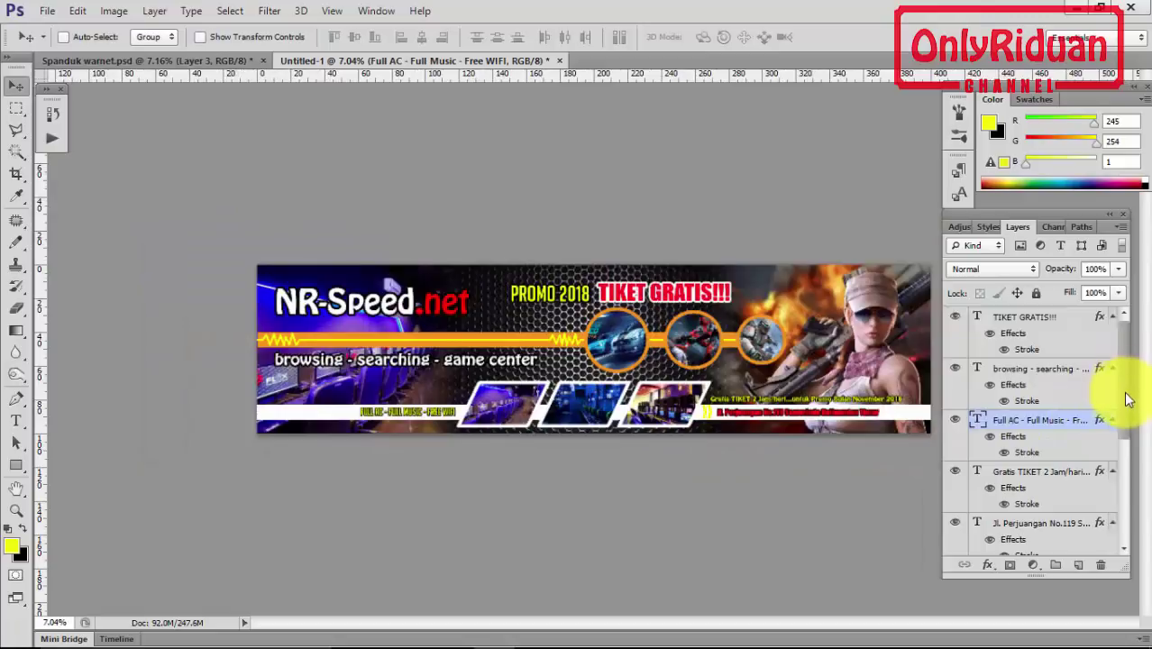
drag(1126, 399, 1131, 490)
scroll(1081, 405, up, 5)
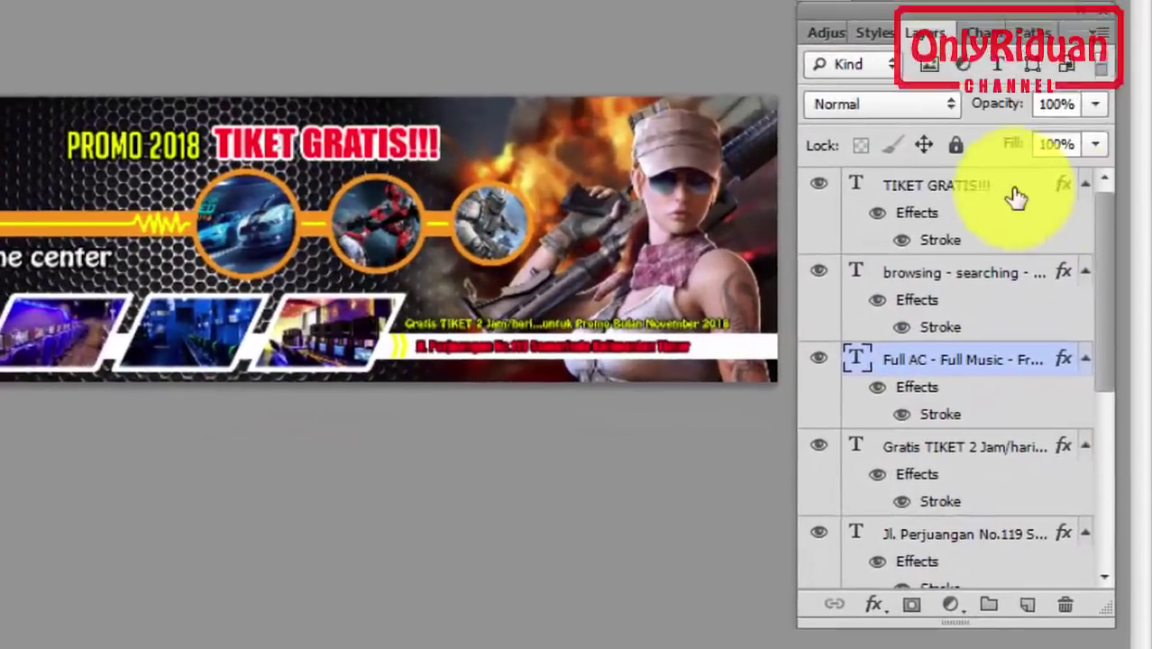
click(1015, 193)
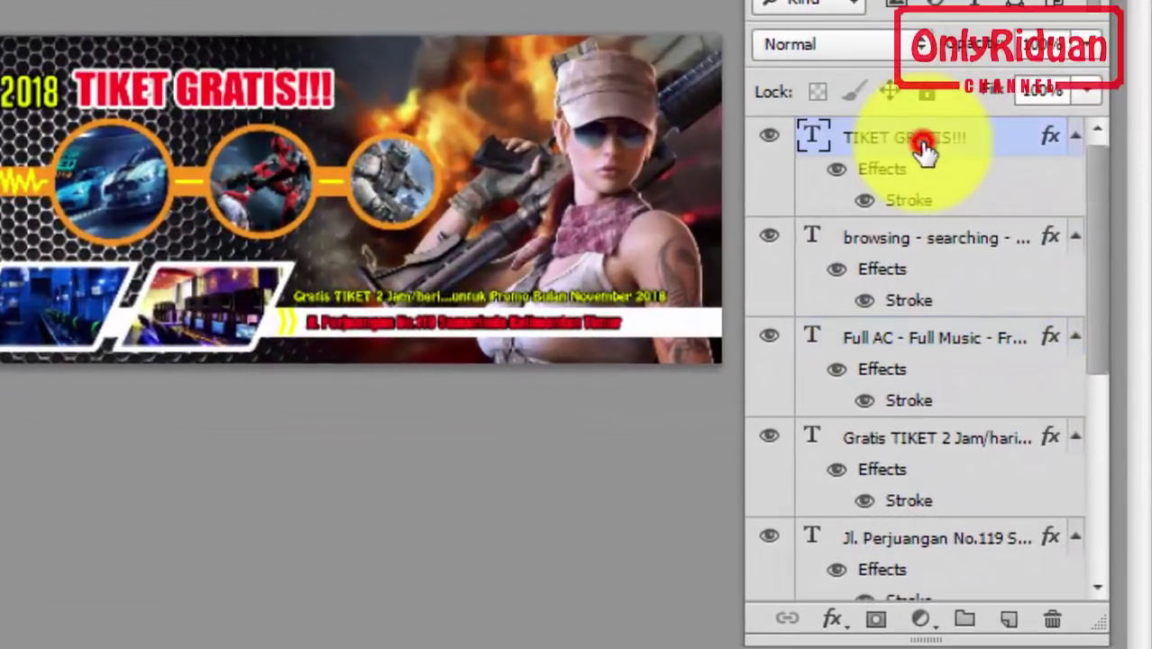
click(961, 622)
double_click(903, 137)
text(Teks)
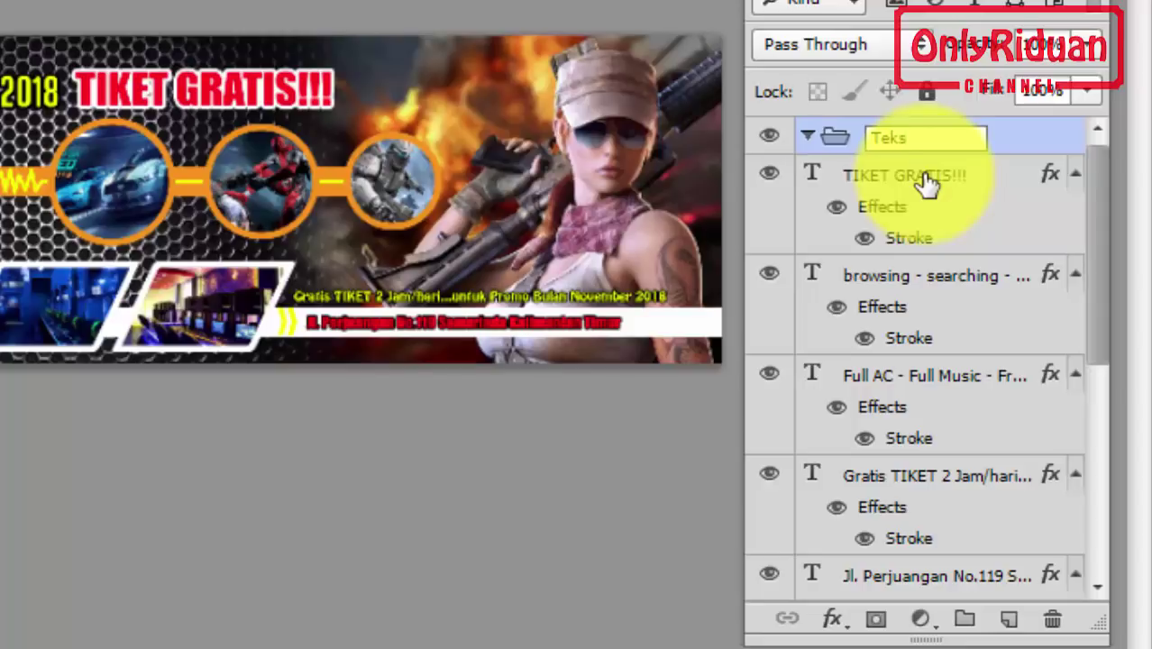
- Move all text layers, TIKET GRATIS!!! through NR-Speed.net, into the Teks group
click(896, 179)
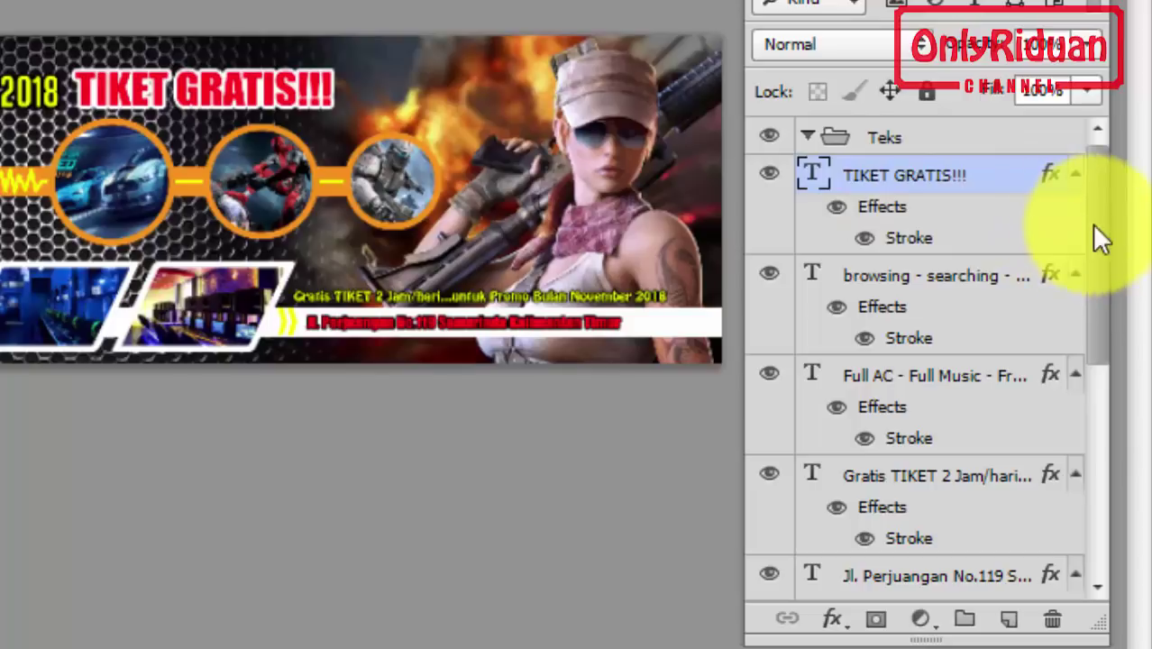
mouse_move(1098, 230)
mouse_down()
mouse_move(1110, 418)
mouse_move(1133, 476)
mouse_up()
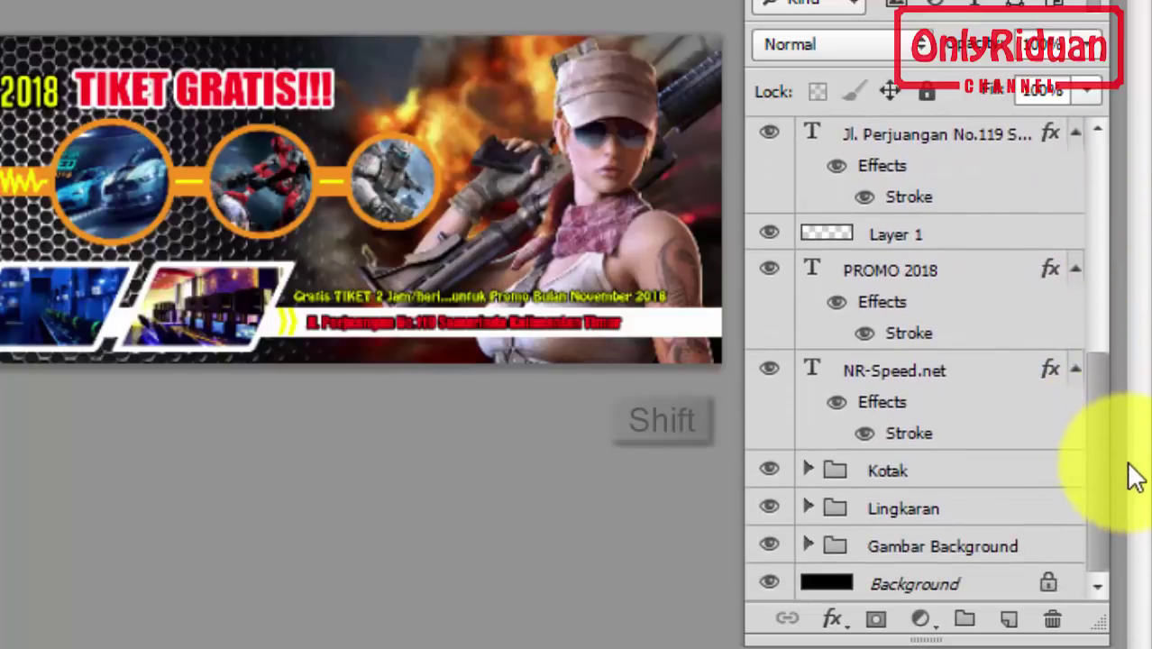
shift+click(903, 385)
drag(1097, 424, 1138, 206)
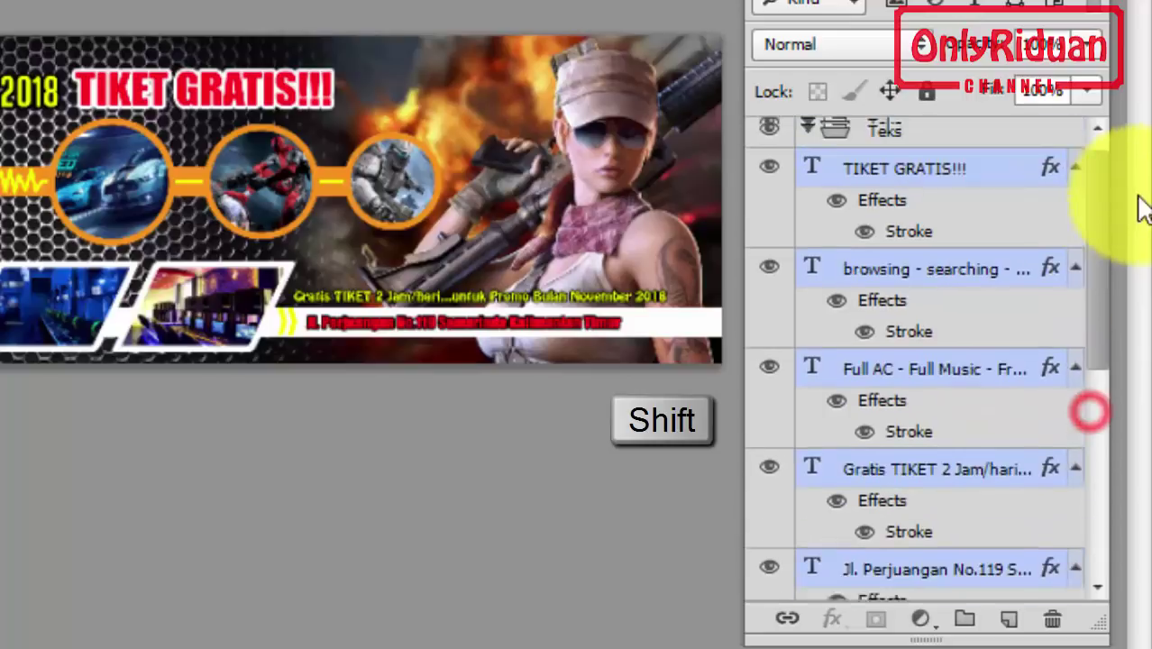
shift+click(901, 177)
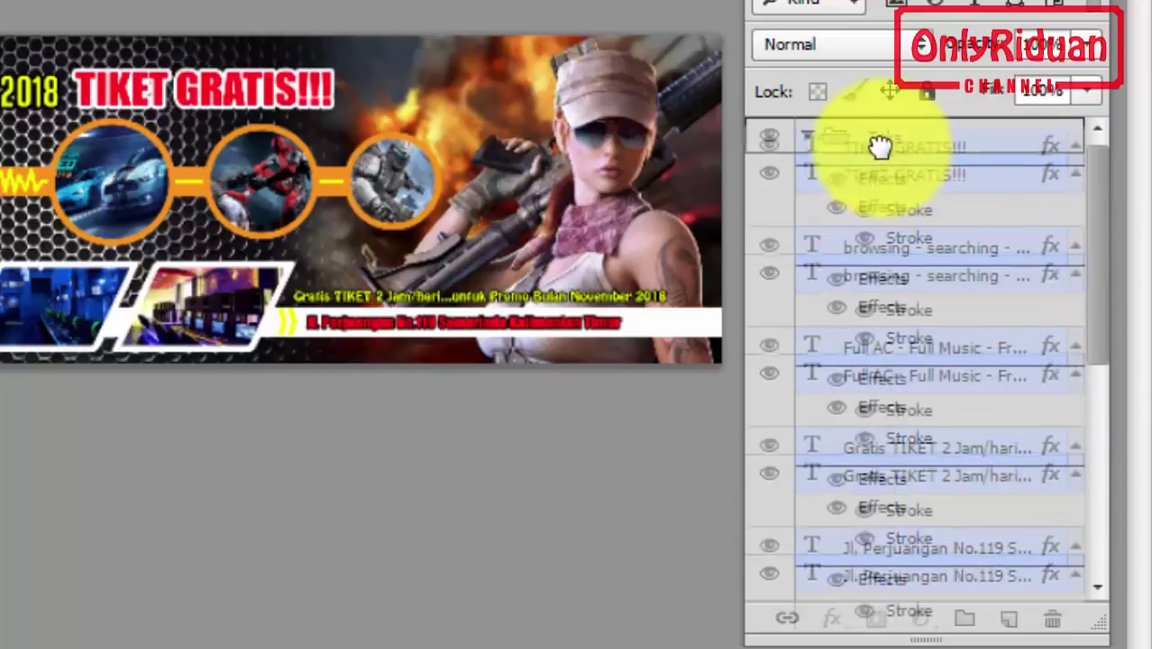
drag(901, 177, 872, 142)
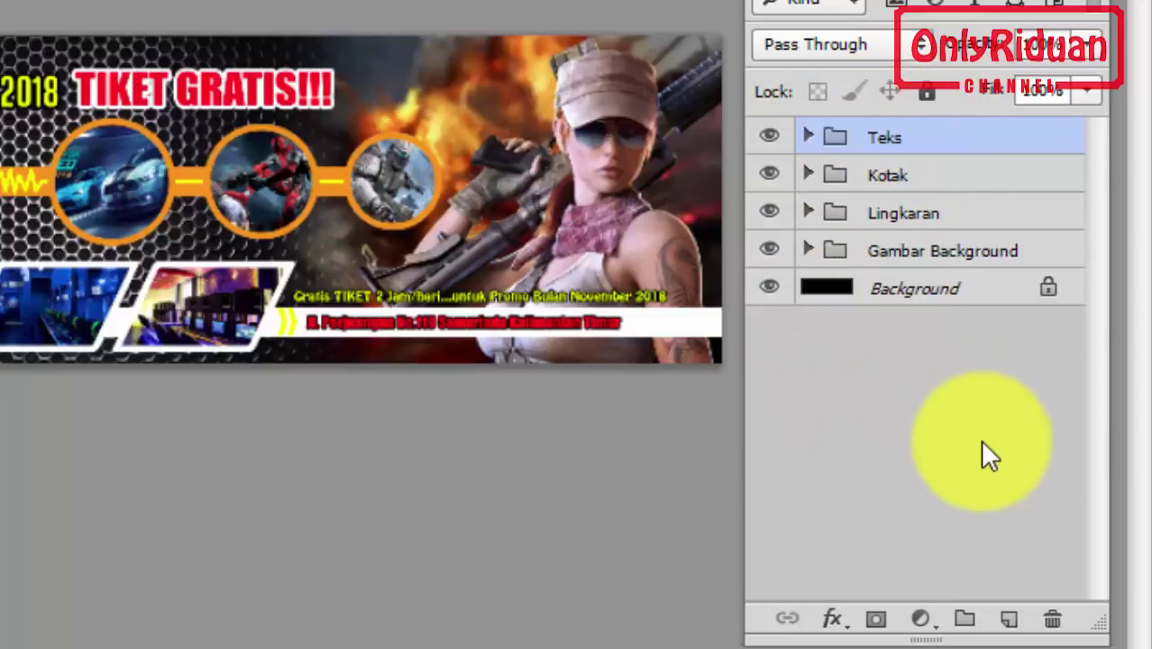
- Check the contents of the Teks, Kotak, Lingkaran and Gambar Background groups
click(809, 138)
click(810, 138)
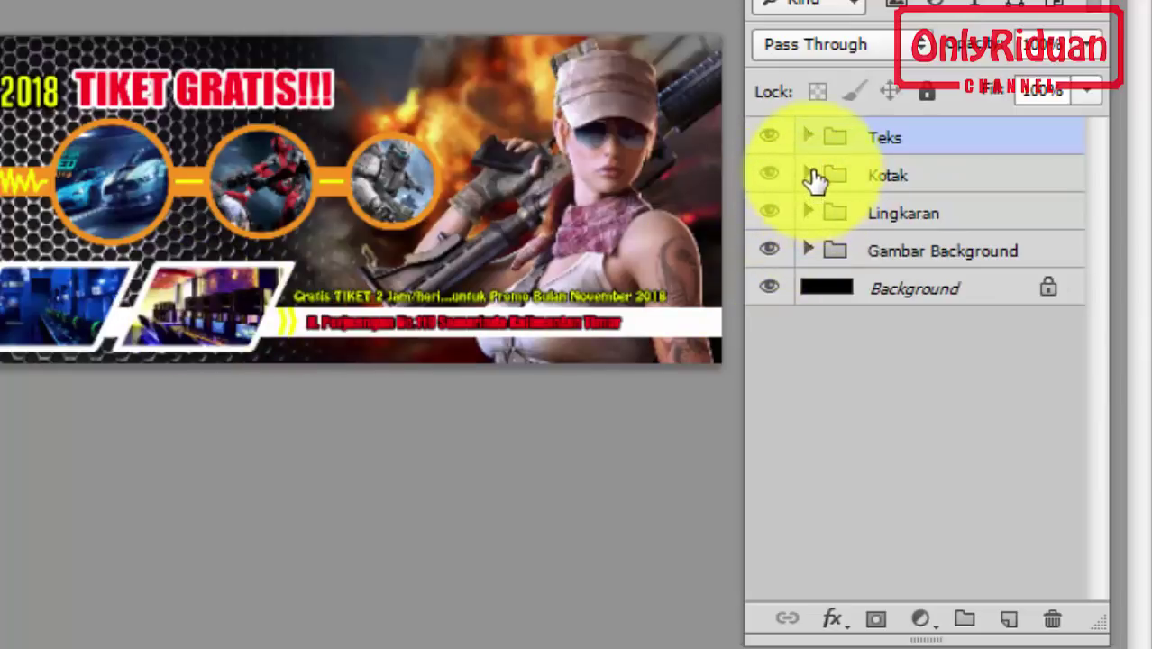
click(809, 176)
click(809, 176)
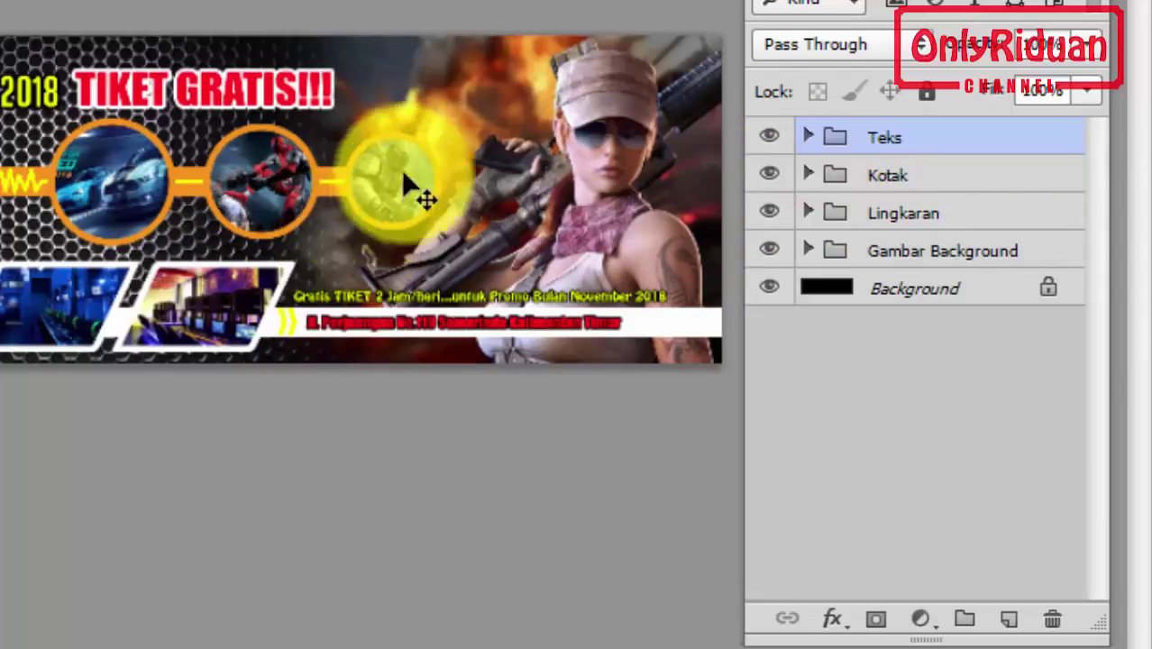
click(810, 213)
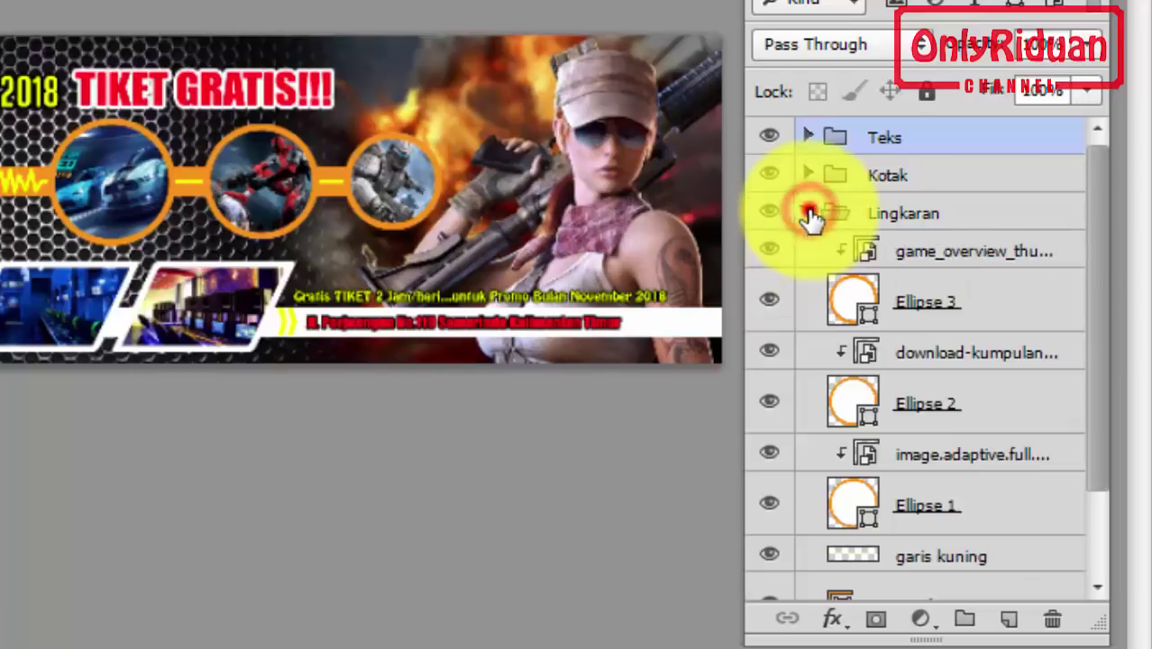
click(809, 213)
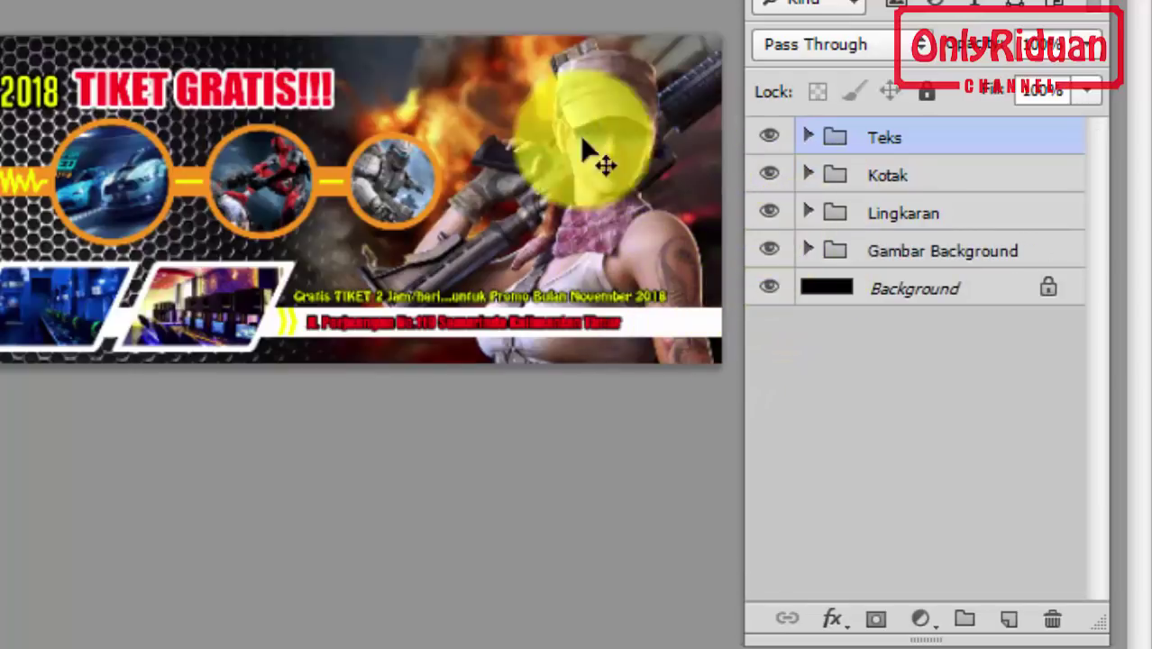
click(811, 251)
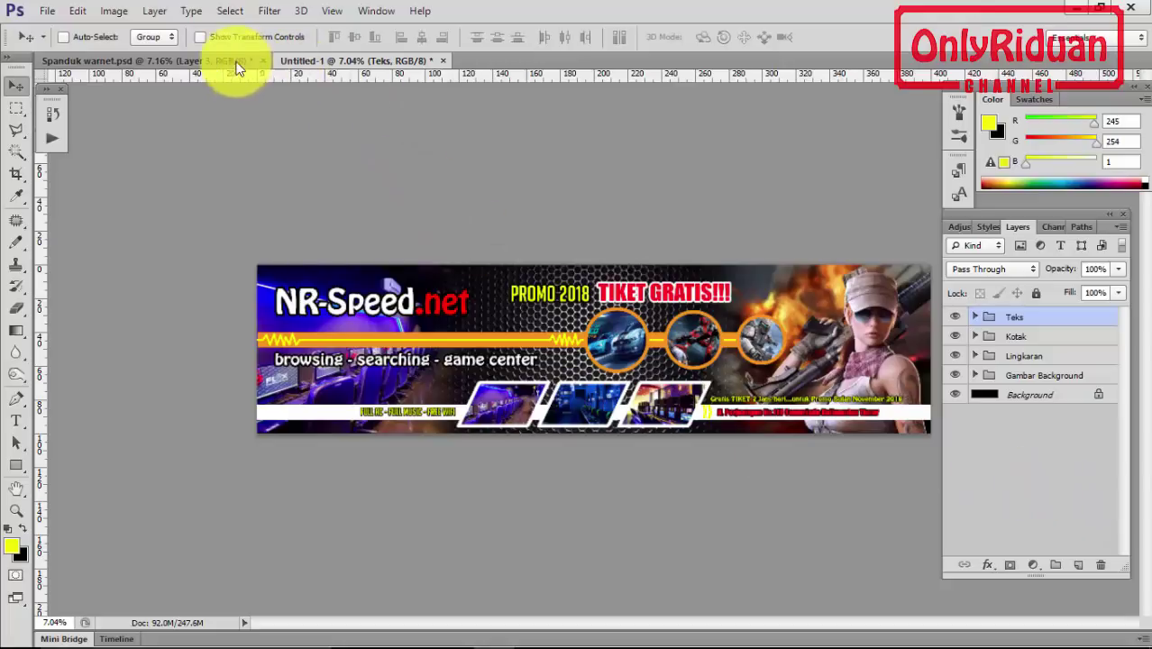
- Save the banner with Save As in JPEG format as Untitled-1.jpg in Spanduk
click(47, 11)
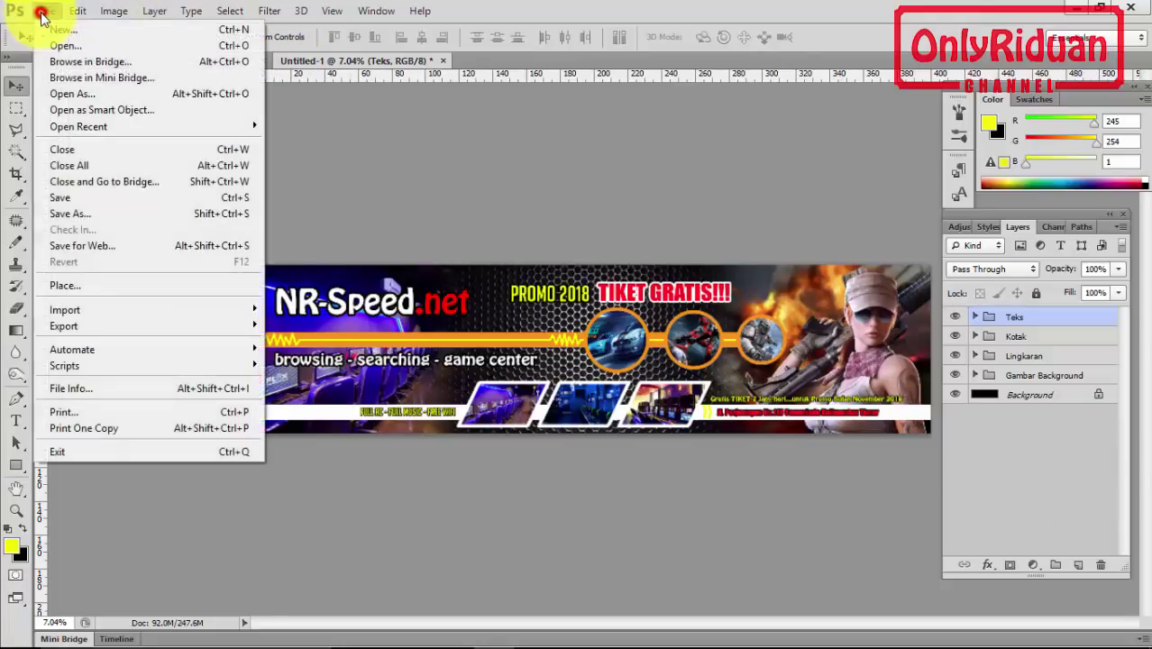
click(72, 197)
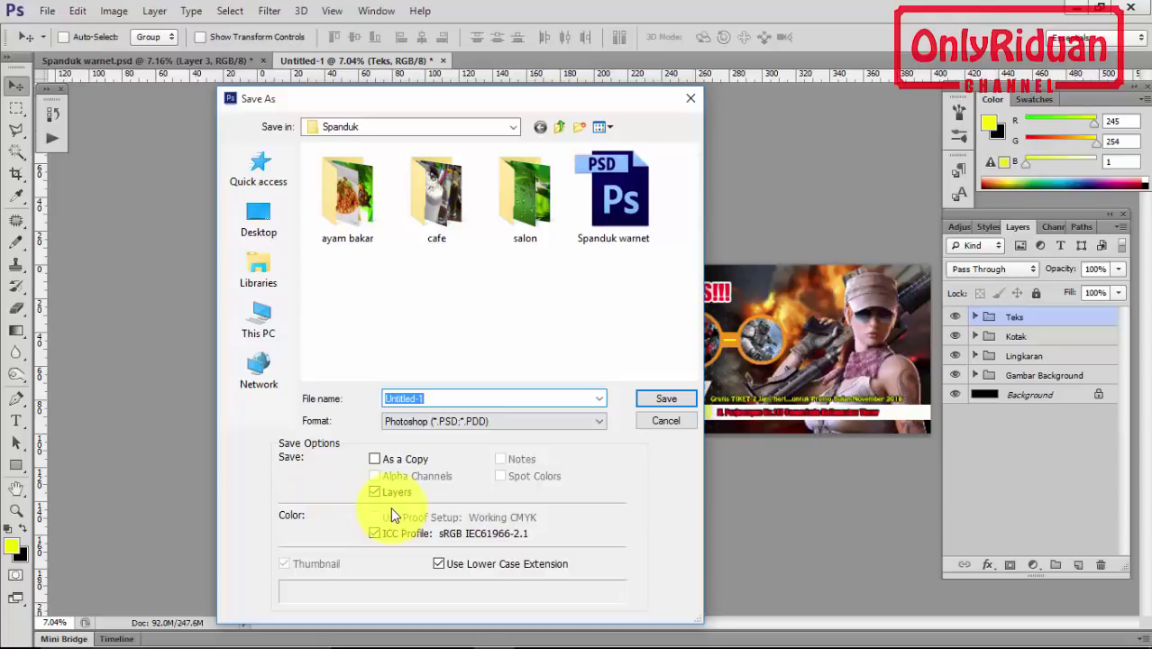
click(416, 422)
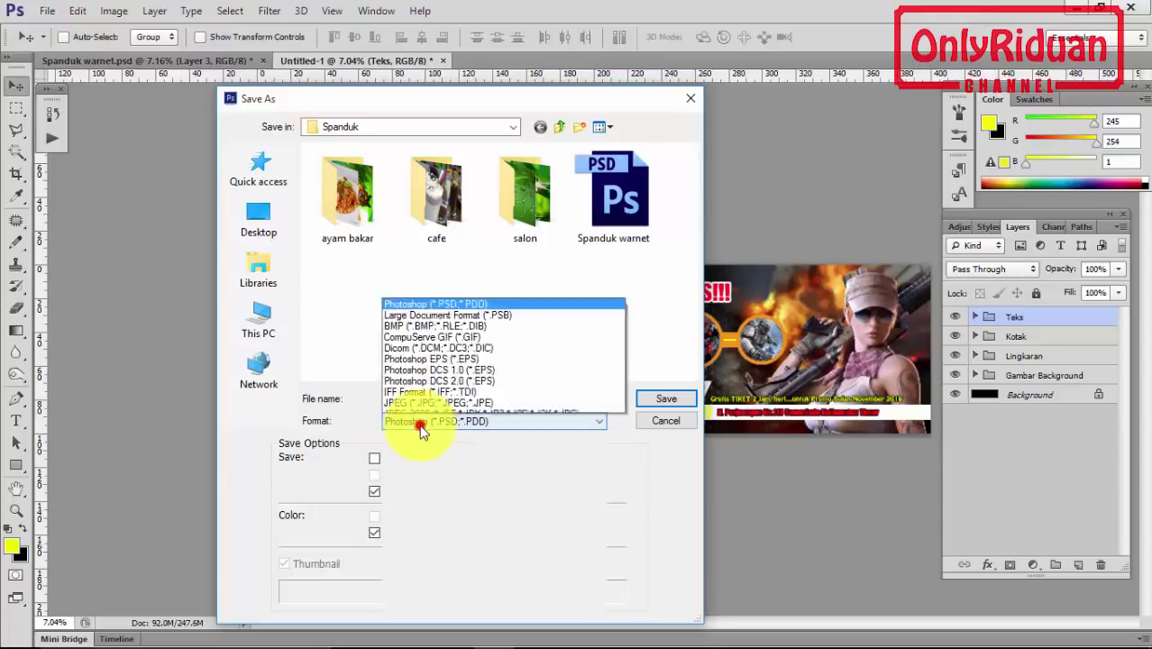
click(453, 274)
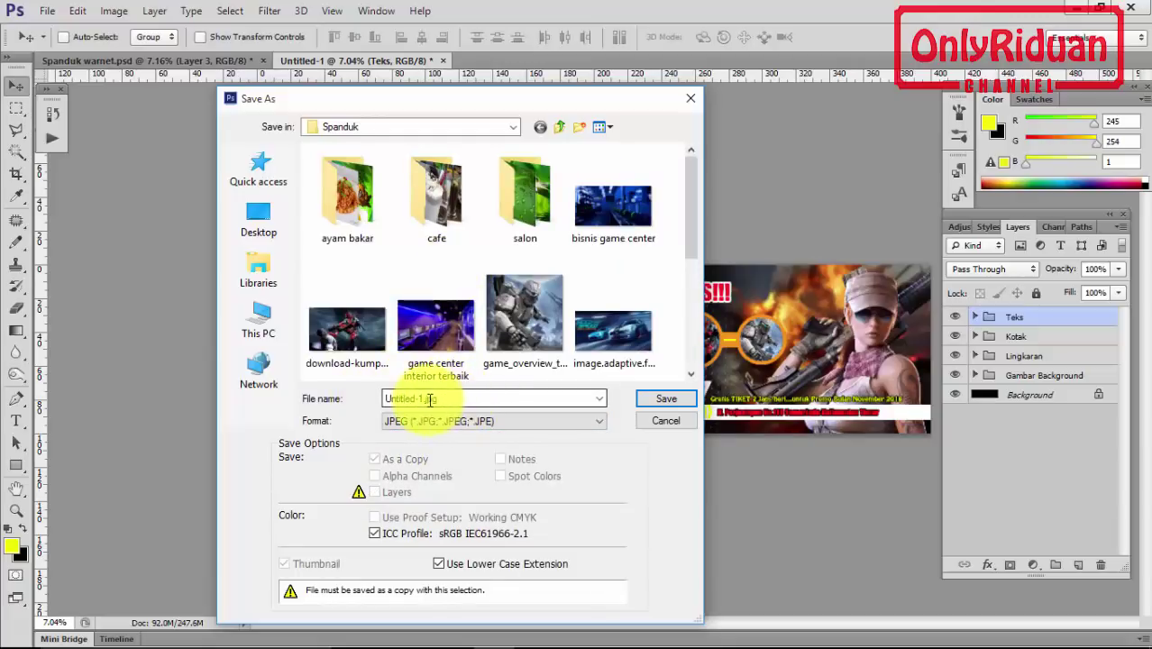
click(666, 399)
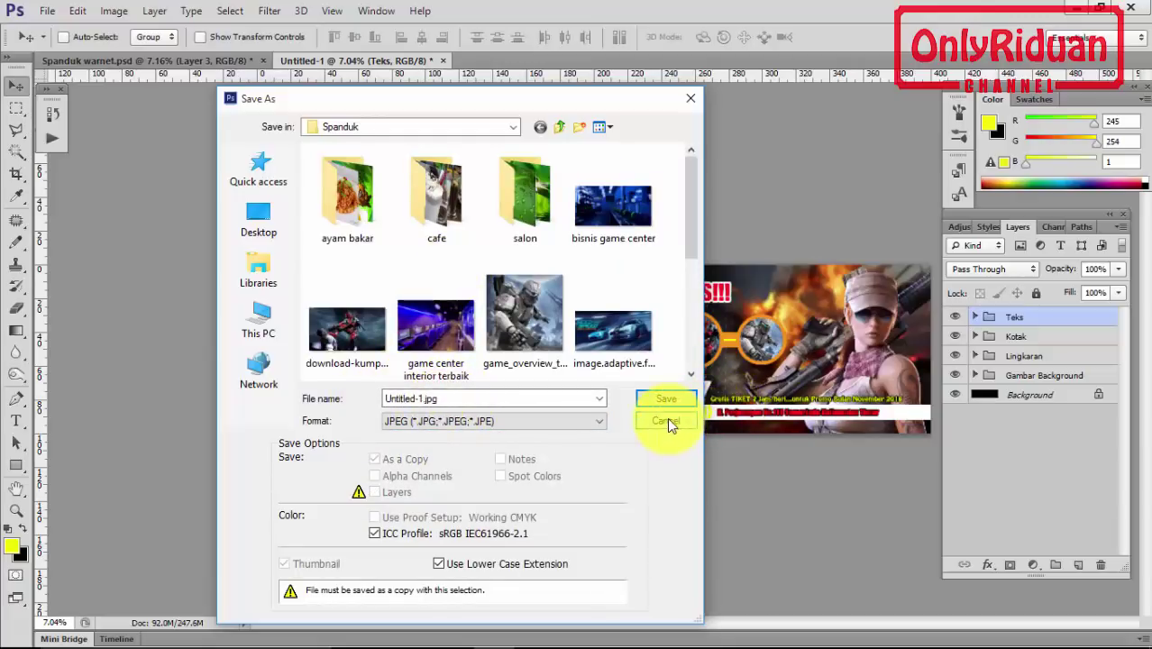